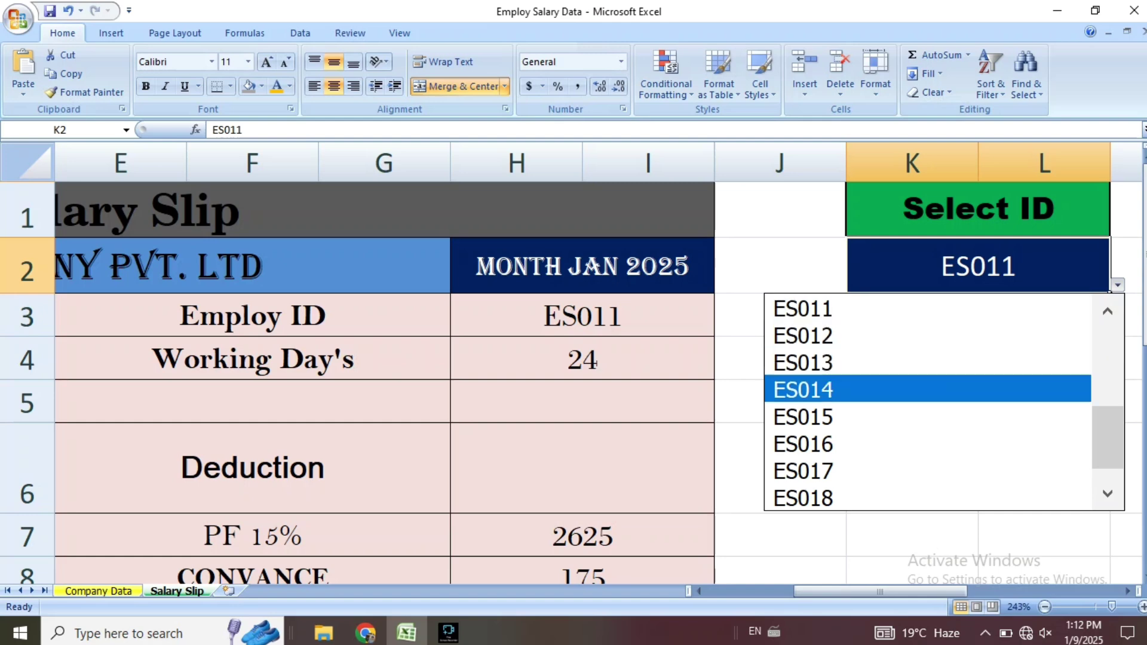
Load employee ES015 on the salary slip, check its looked-up details in C3:D7, and go to Company Data.
{"action": "key", "text": "Return"}
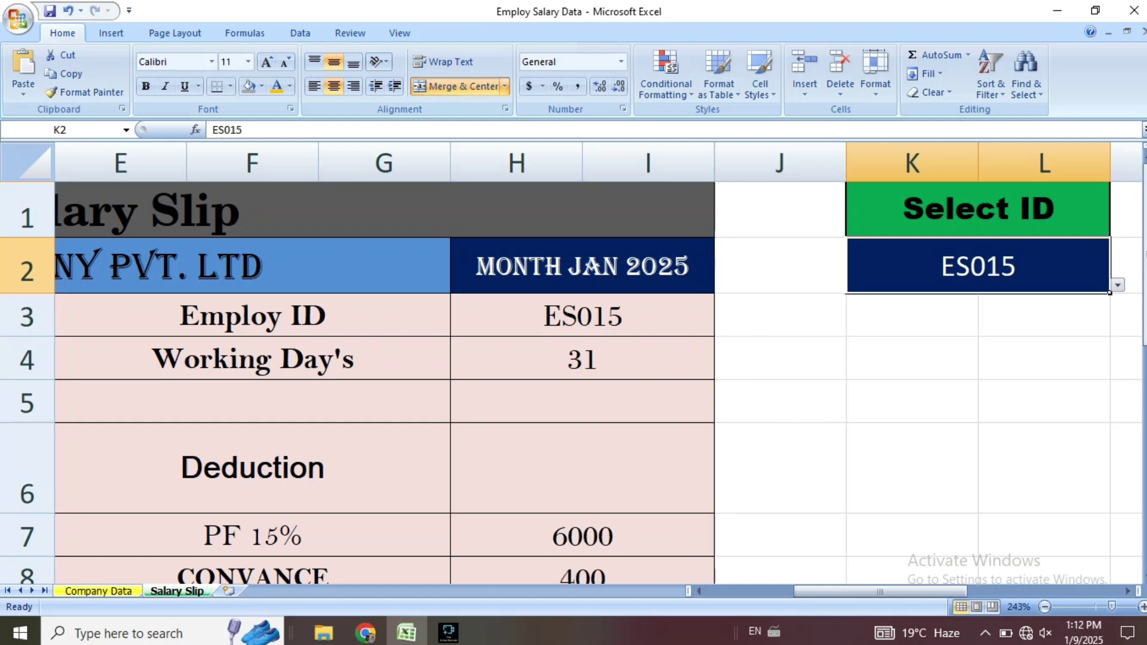
{"action": "left_click_drag", "start_coordinate": [896, 591], "coordinate": [808, 591]}
{"action": "left_click_drag", "start_coordinate": [450, 317], "coordinate": [451, 402]}
{"action": "left_click", "coordinate": [451, 316]}
{"action": "left_click_drag", "start_coordinate": [450, 316], "coordinate": [450, 536]}
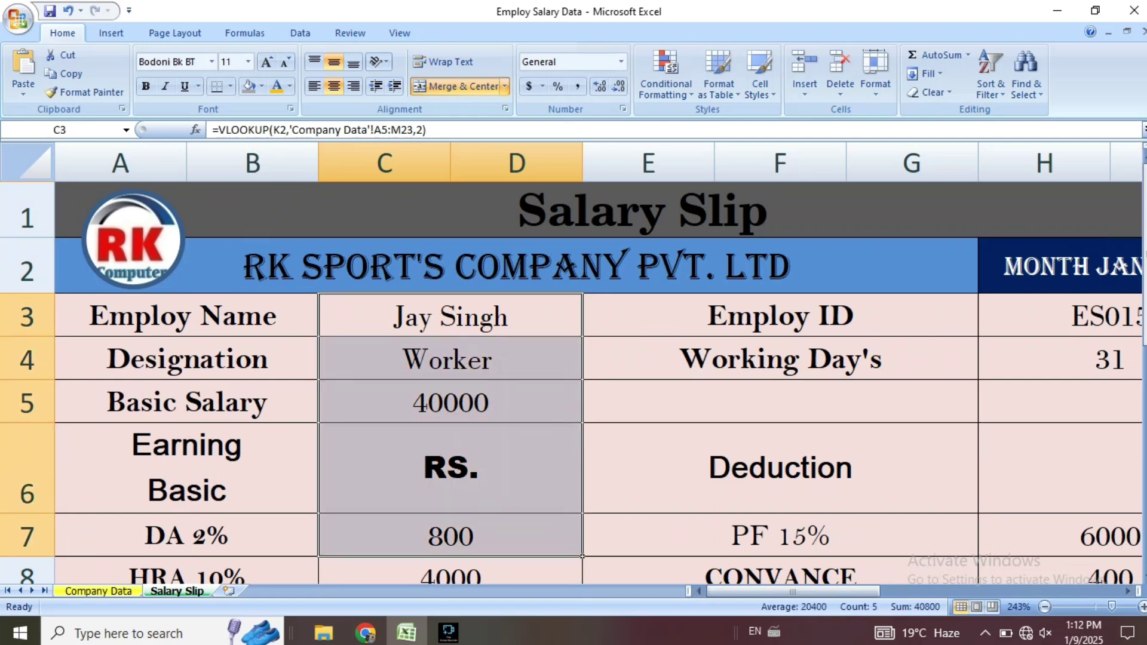
{"action": "left_click", "coordinate": [99, 591]}
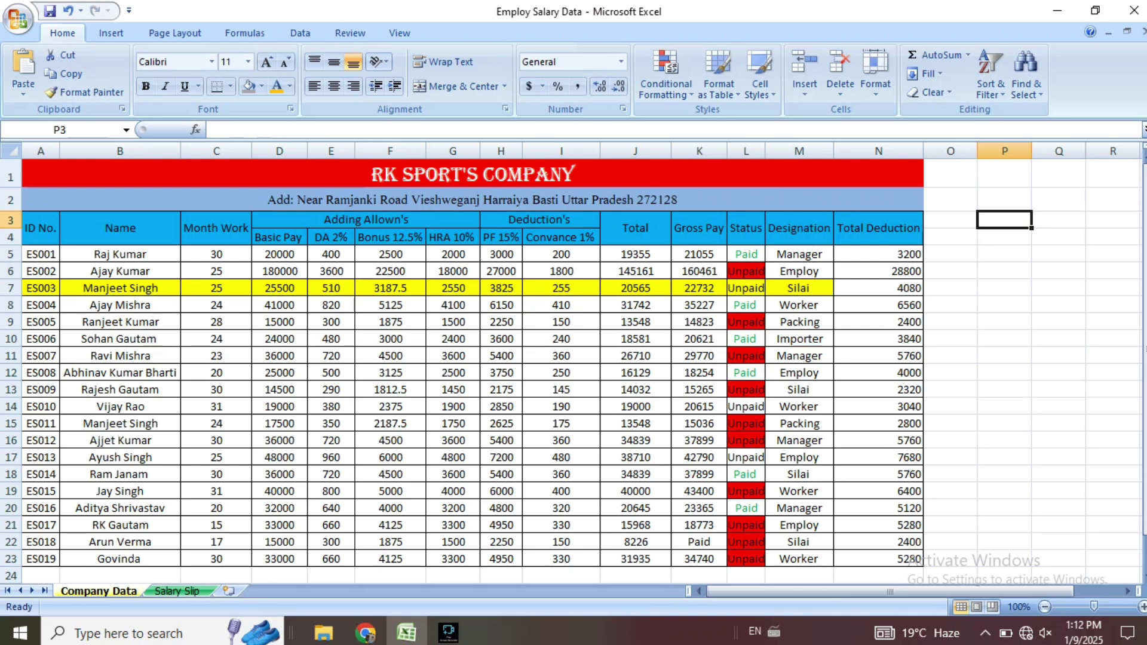
Give ES015's Company Data row B19:M19 a yellow fill and return to the Salary Slip.
{"action": "left_click_drag", "start_coordinate": [36, 491], "coordinate": [923, 499]}
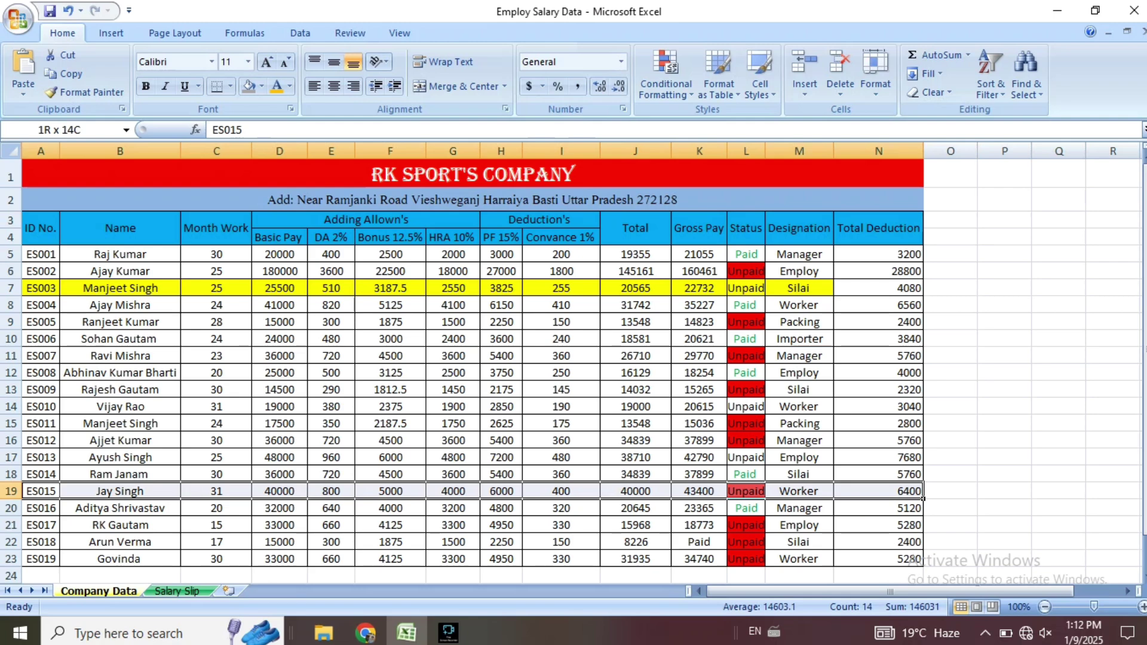
{"action": "scroll", "coordinate": [573, 363], "scroll_direction": "up", "scroll_amount": 2}
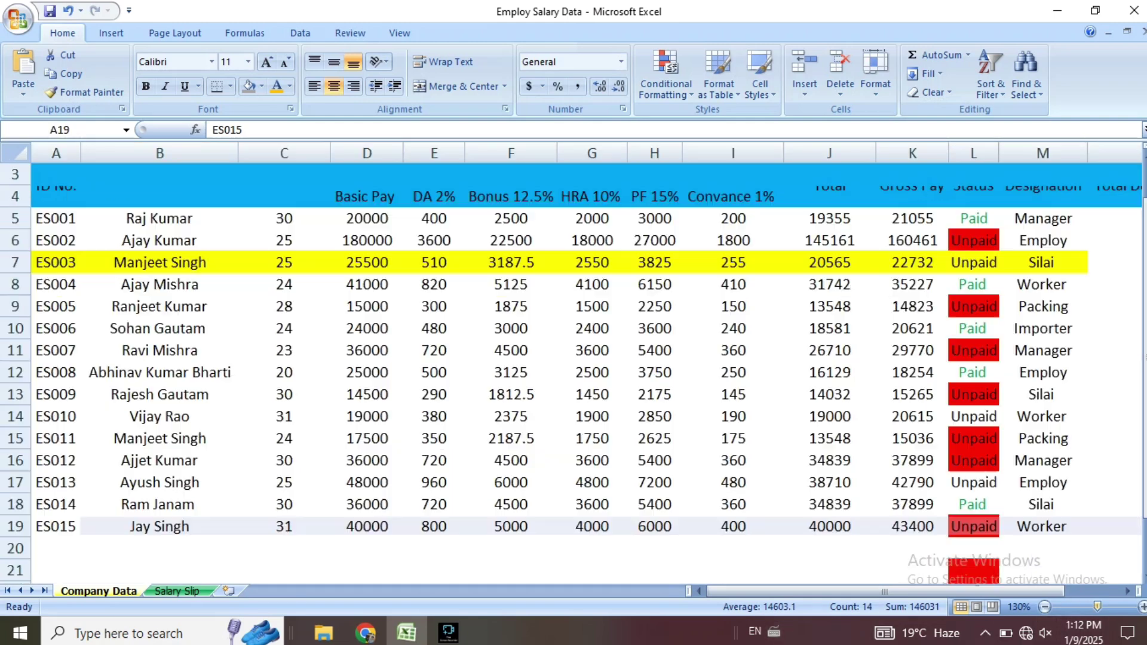
{"action": "scroll", "coordinate": [573, 363], "scroll_direction": "up", "scroll_amount": 1}
{"action": "scroll", "coordinate": [574, 363], "scroll_direction": "down", "scroll_amount": 5}
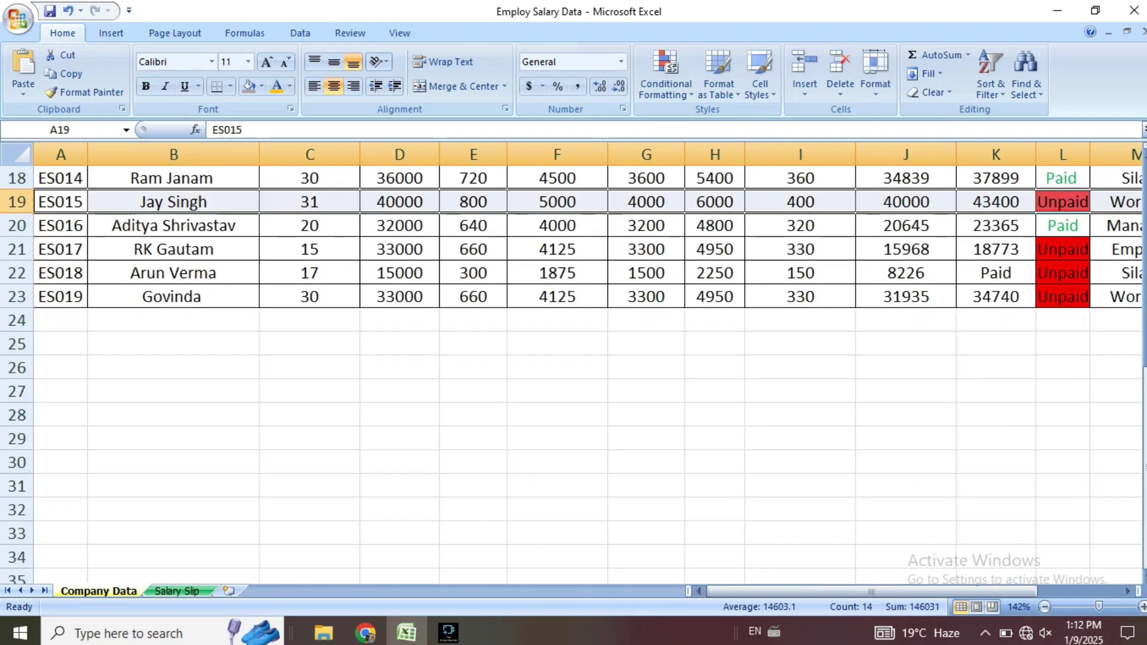
{"action": "left_click_drag", "start_coordinate": [173, 202], "coordinate": [1116, 203]}
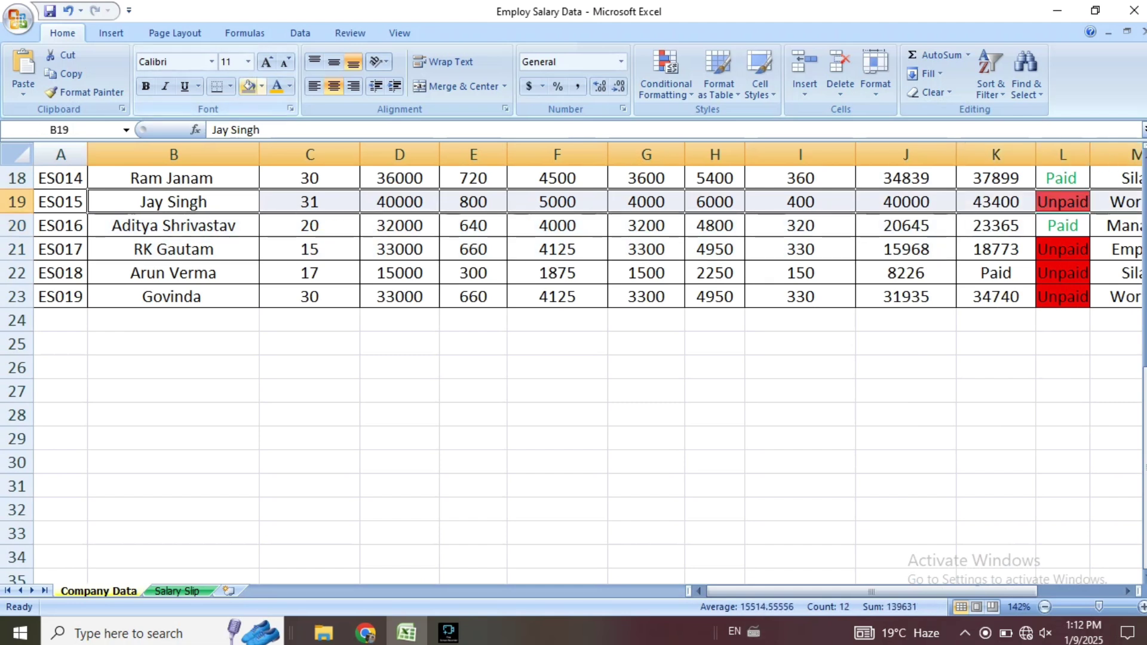
{"action": "left_click", "coordinate": [262, 87]}
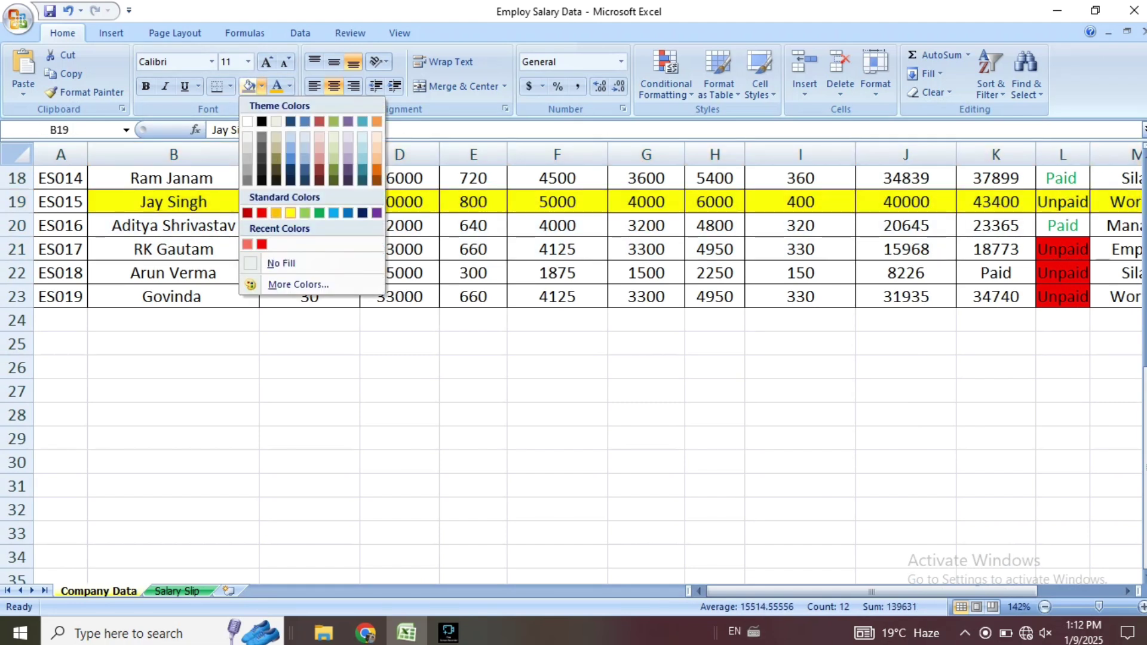
{"action": "left_click", "coordinate": [291, 213]}
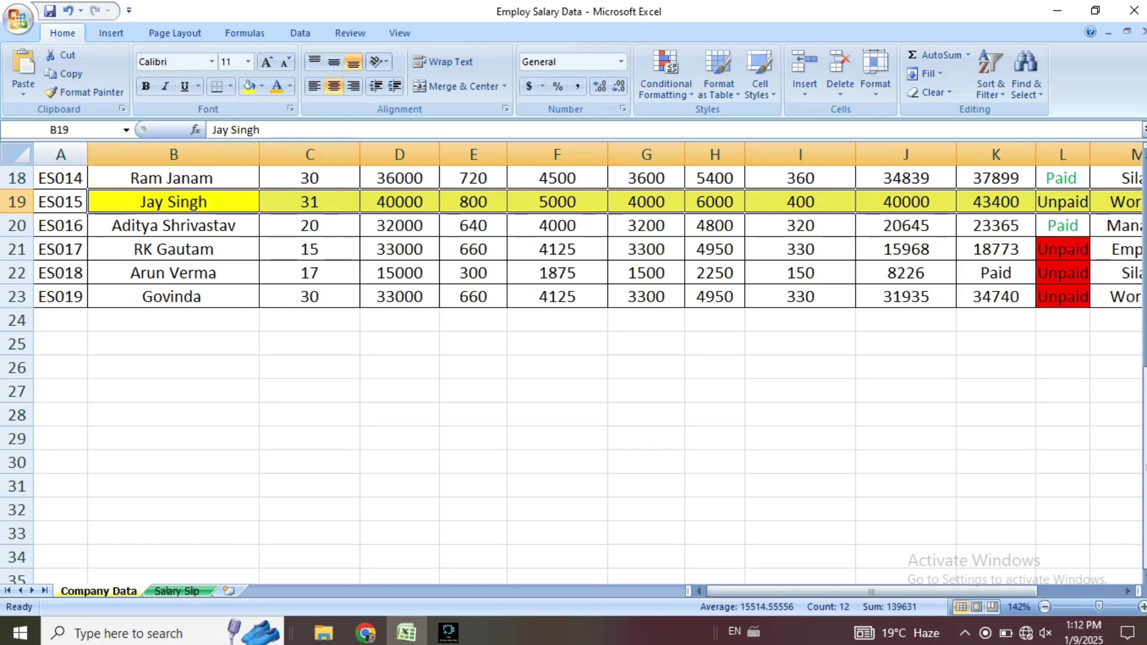
{"action": "left_click", "coordinate": [177, 591]}
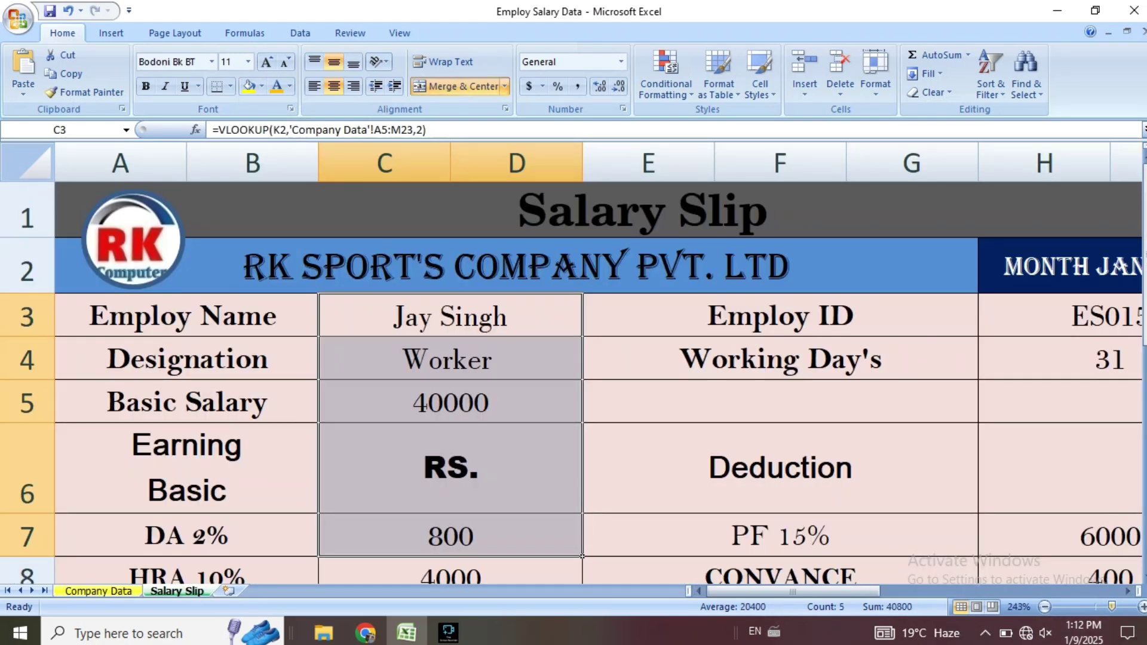
Choose employee ES018 from the K2 ID dropdown on the salary slip.
{"action": "scroll", "coordinate": [574, 358], "scroll_direction": "down", "scroll_amount": 10}
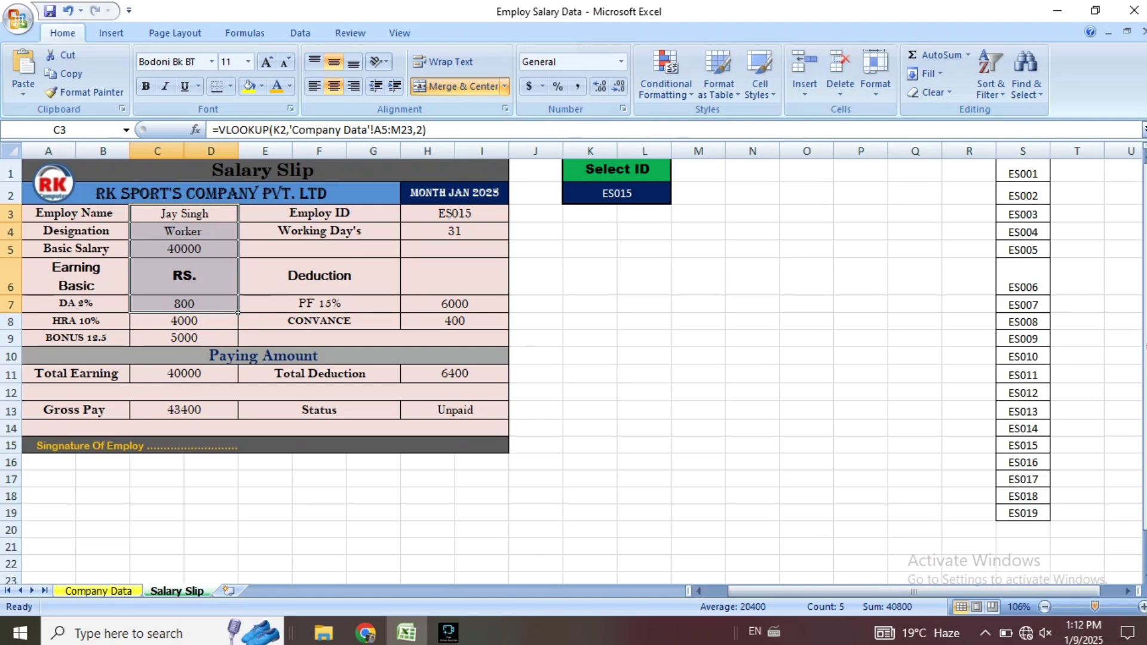
{"action": "scroll", "coordinate": [574, 359], "scroll_direction": "up", "scroll_amount": 7}
{"action": "scroll", "coordinate": [574, 358], "scroll_direction": "up", "scroll_amount": 1}
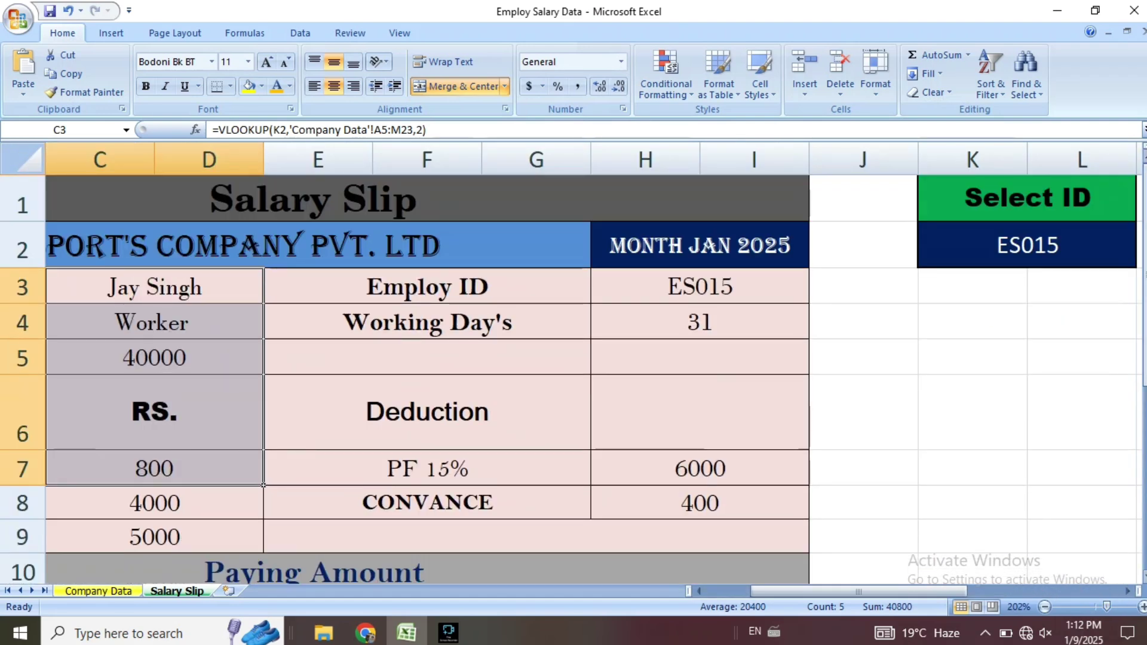
{"action": "left_click", "coordinate": [1028, 245]}
{"action": "key", "text": "alt+Down"}
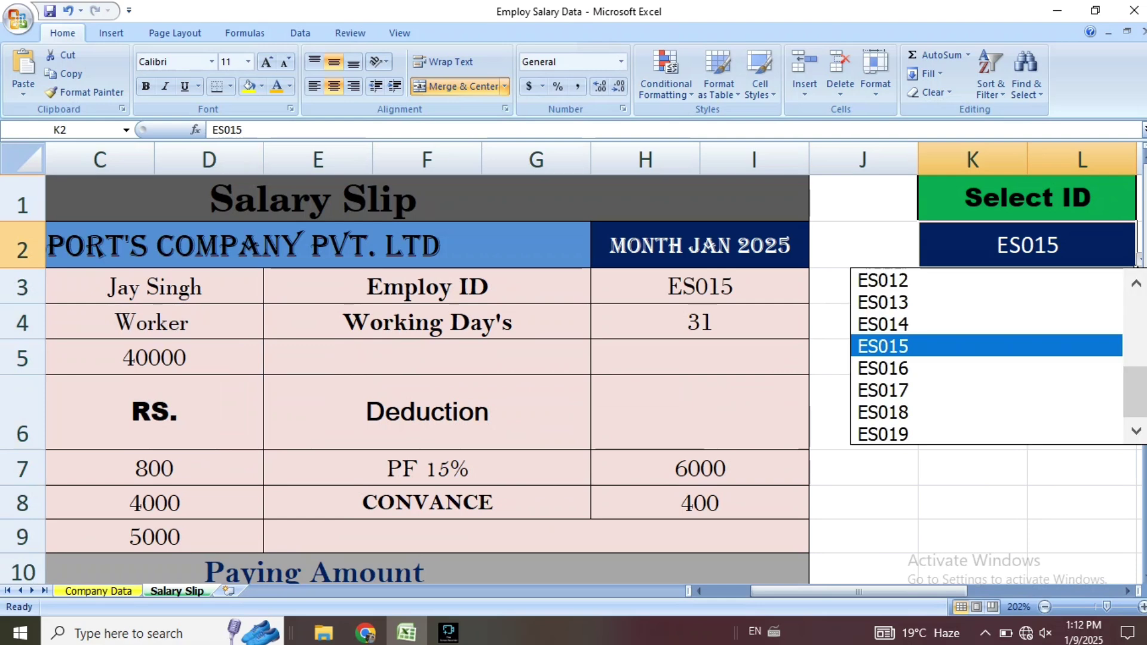
{"action": "key", "text": "Down"}
{"action": "key", "text": "Down"}
{"action": "key", "text": "Down"}
{"action": "key", "text": "Down"}
{"action": "key", "text": "Up"}
{"action": "key", "text": "Return"}
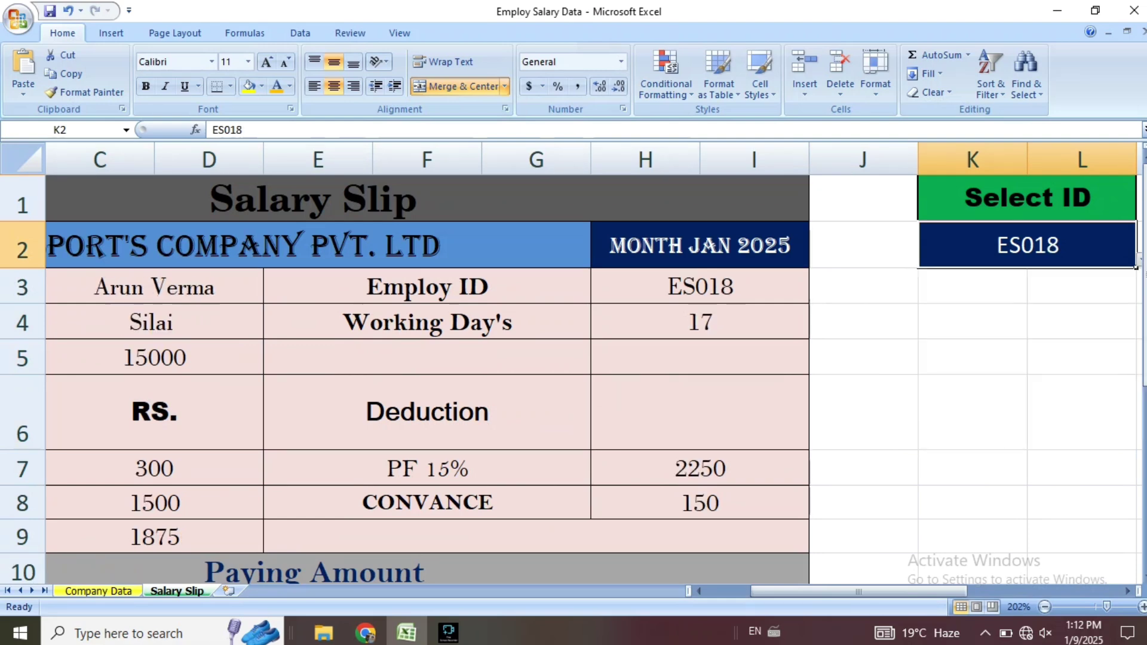
Review ES018's name, designation and salary, then select its row A22:K22 on Company Data.
{"action": "left_click_drag", "start_coordinate": [859, 592], "coordinate": [815, 591]}
{"action": "left_click_drag", "start_coordinate": [372, 288], "coordinate": [372, 358]}
{"action": "left_click", "coordinate": [99, 591]}
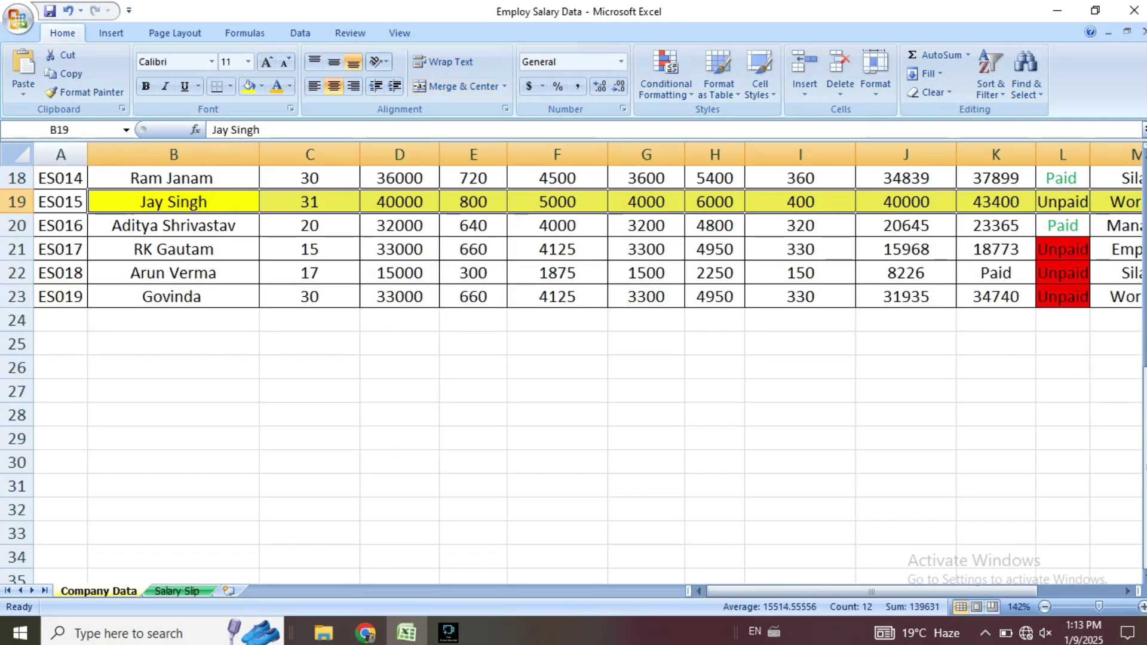
{"action": "left_click_drag", "start_coordinate": [60, 273], "coordinate": [1090, 285]}
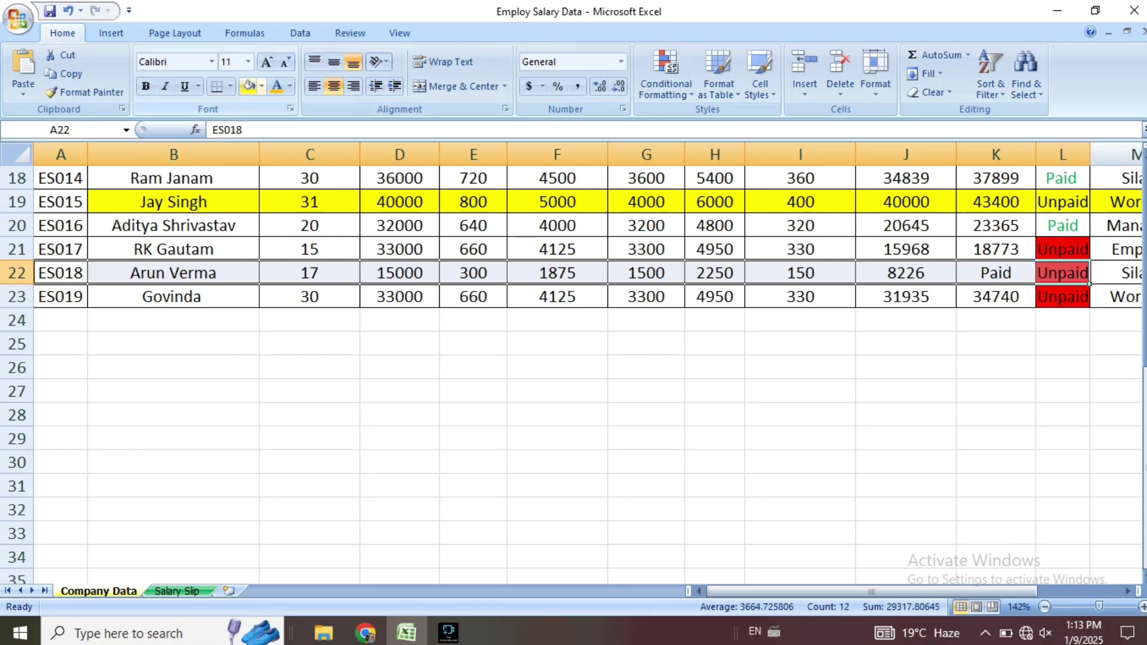
Fill ES018's row yellow, then inspect the slip's Gross Pay and Status results.
{"action": "left_click", "coordinate": [249, 86]}
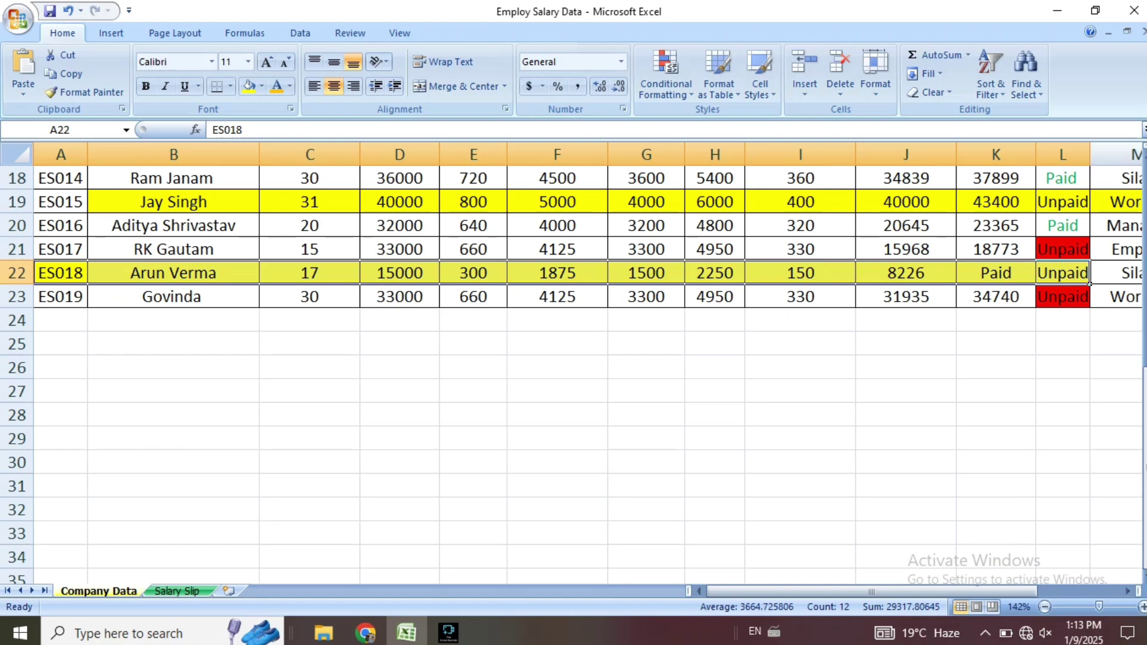
{"action": "left_click", "coordinate": [177, 591]}
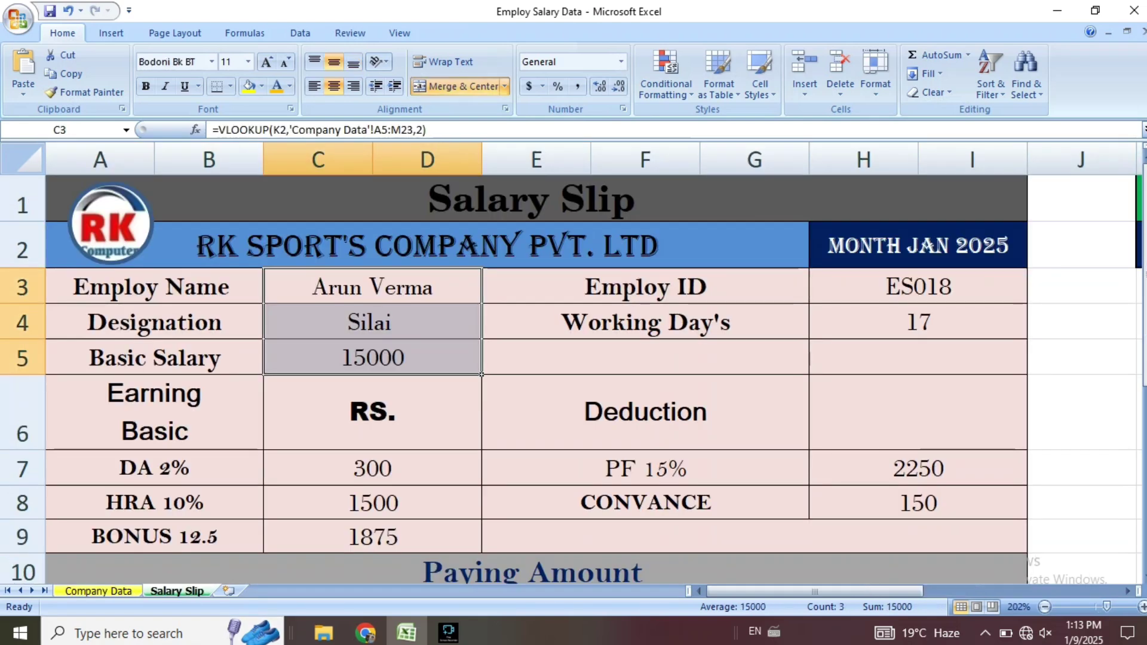
{"action": "scroll", "coordinate": [537, 380], "scroll_direction": "down", "scroll_amount": 2}
{"action": "left_click", "coordinate": [372, 371]}
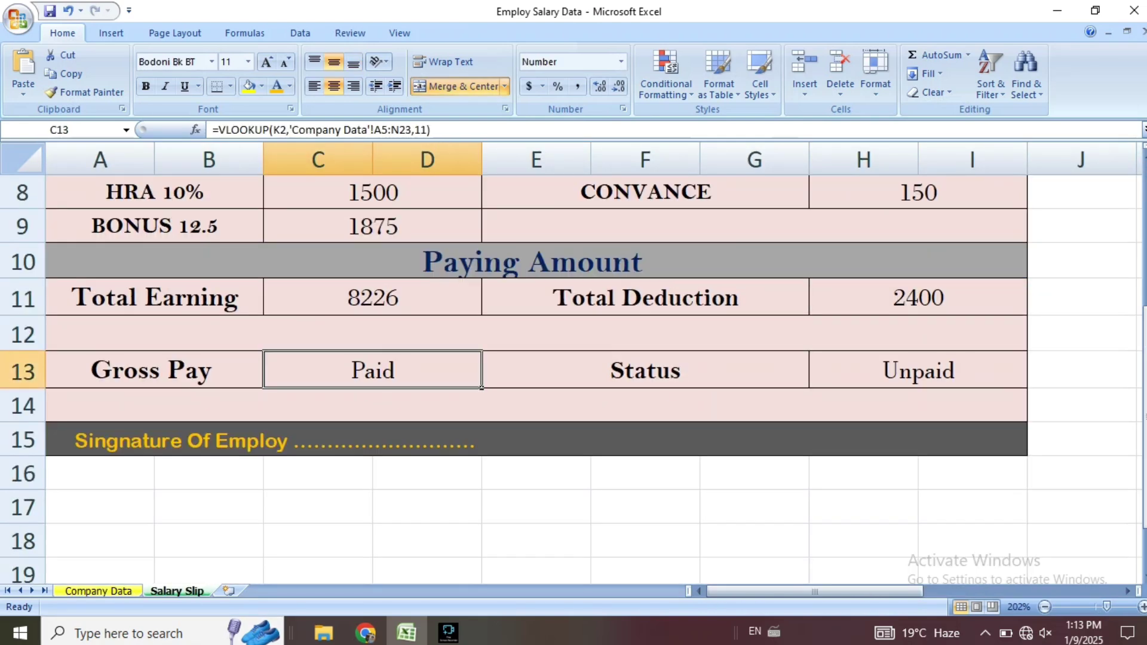
{"action": "left_click", "coordinate": [918, 370]}
{"action": "key", "text": "F2"}
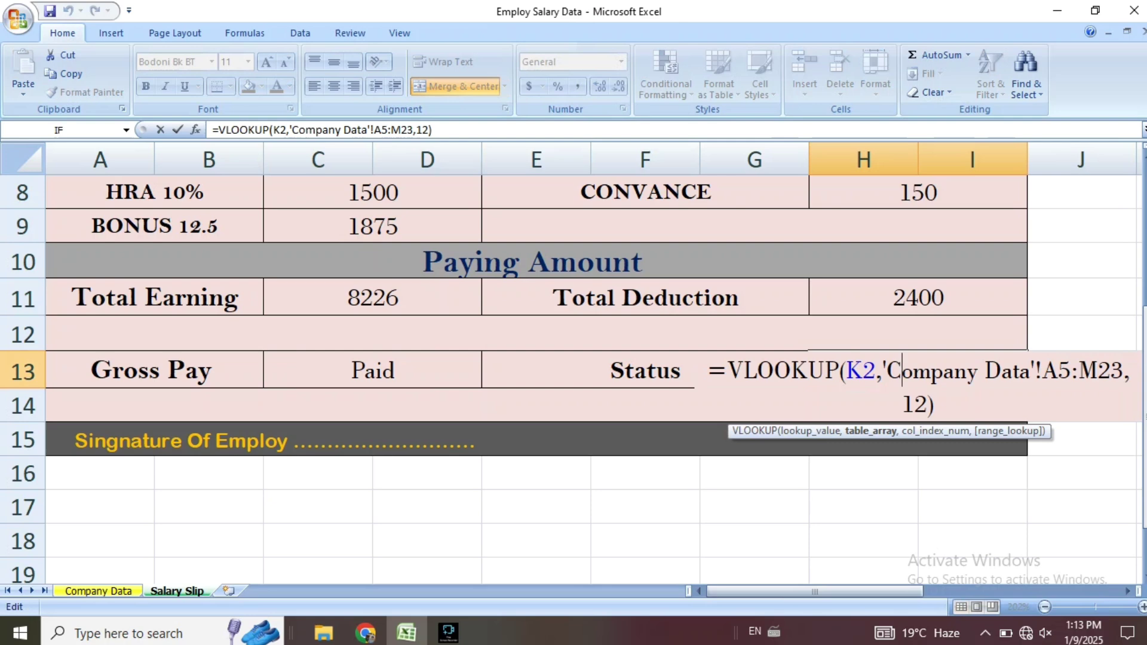
{"action": "key", "text": "Return"}
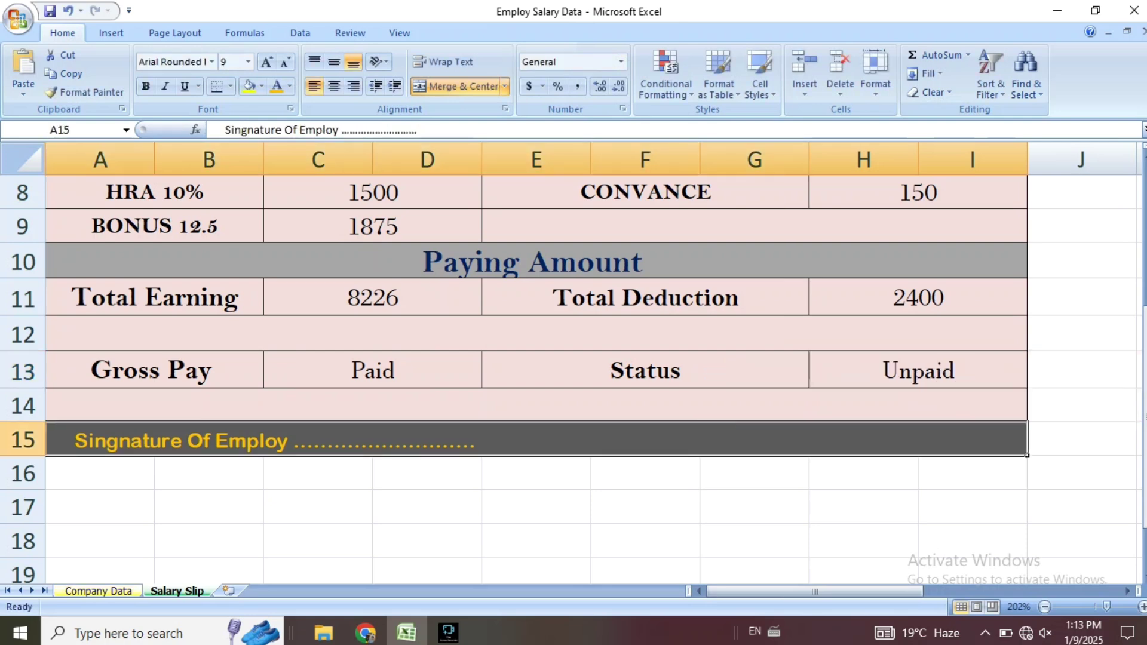
Copy K21's Gross Pay formula down to K22 so the slip shows 9501.
{"action": "left_click", "coordinate": [99, 591]}
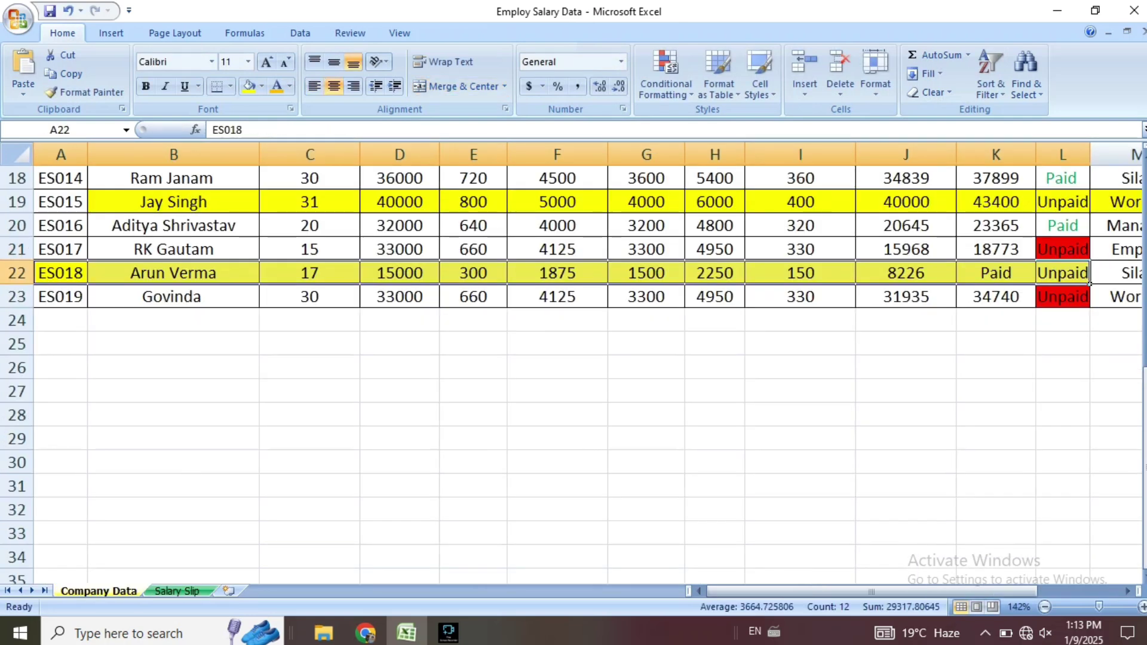
{"action": "left_click", "coordinate": [996, 249]}
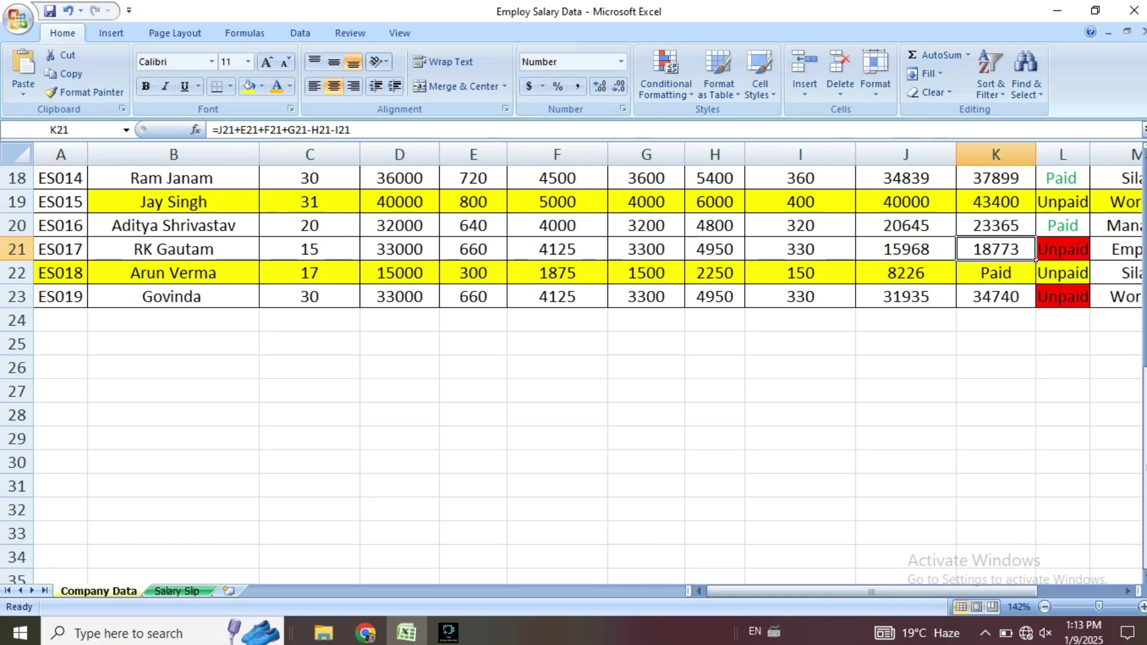
{"action": "left_click_drag", "start_coordinate": [1036, 261], "coordinate": [1037, 286]}
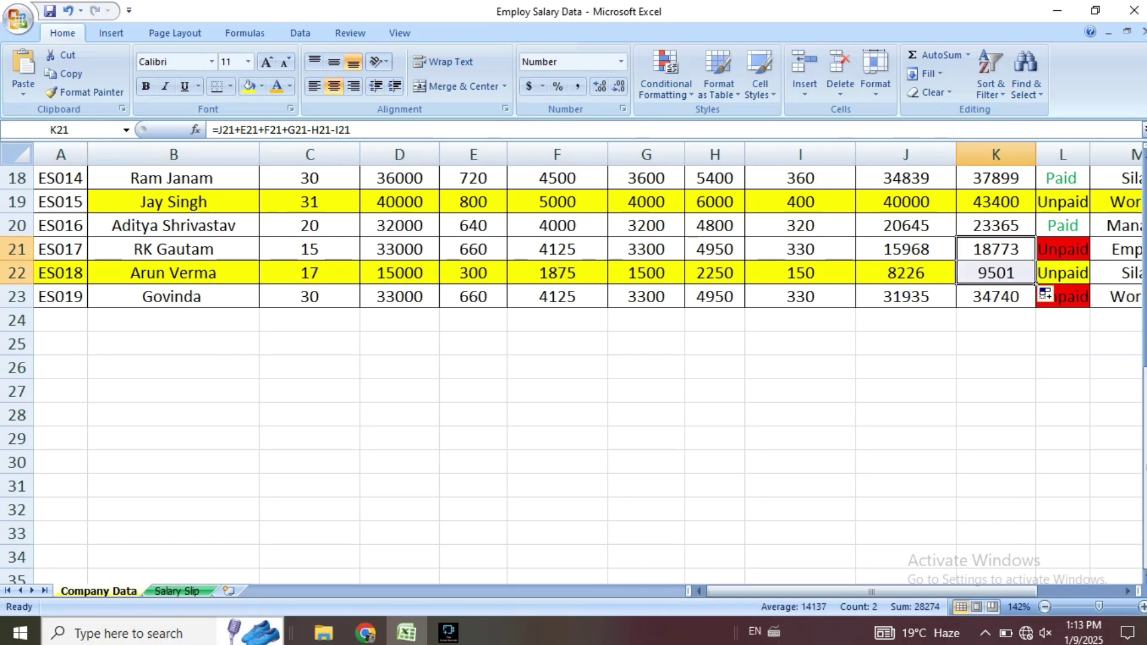
{"action": "left_click", "coordinate": [177, 591]}
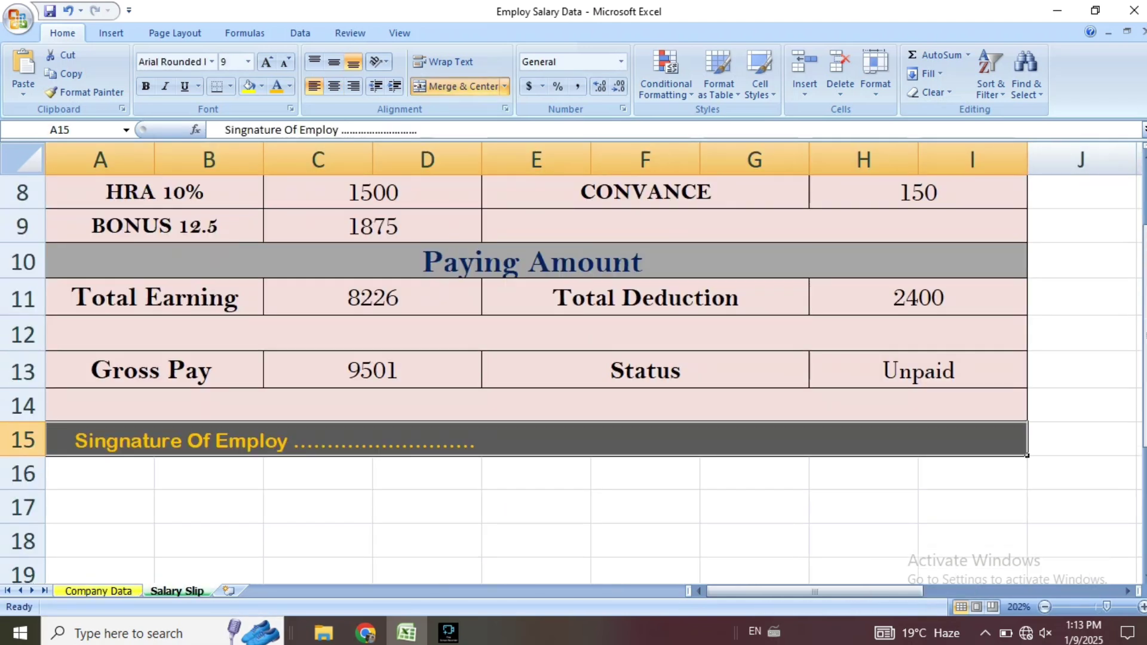
{"action": "left_click_drag", "start_coordinate": [394, 372], "coordinate": [885, 372]}
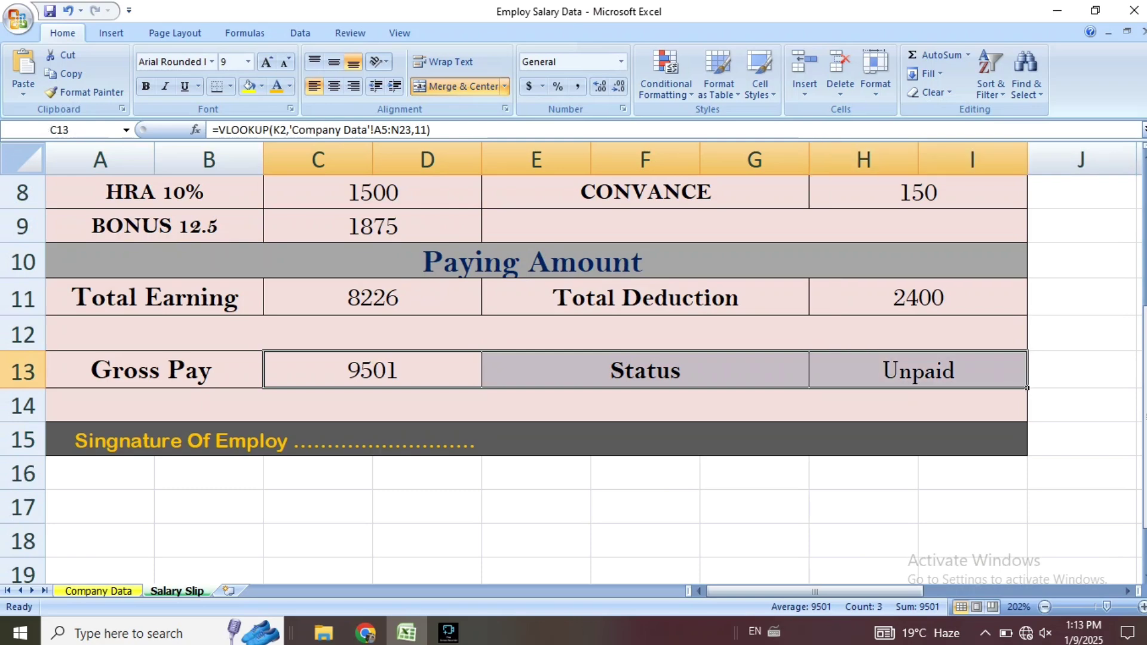
{"action": "scroll", "coordinate": [884, 372], "scroll_direction": "up", "scroll_amount": 3}
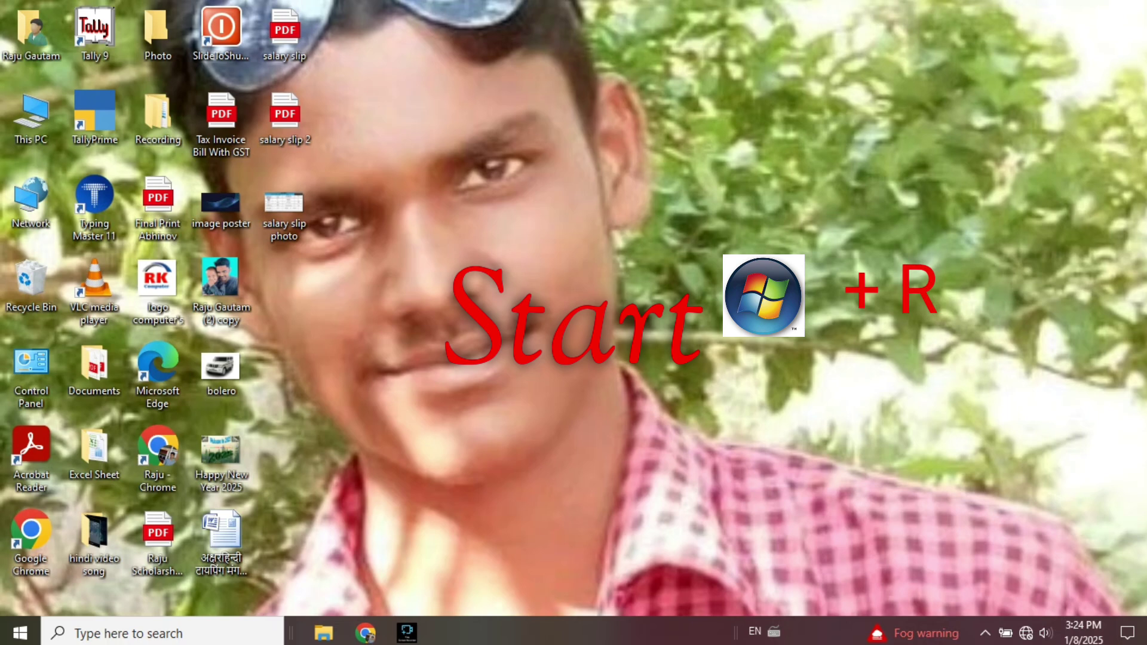
Refresh the desktop, then launch Excel by running EXCEL from the Run dialog.
{"action": "right_click", "coordinate": [597, 135]}
{"action": "left_click", "coordinate": [643, 183]}
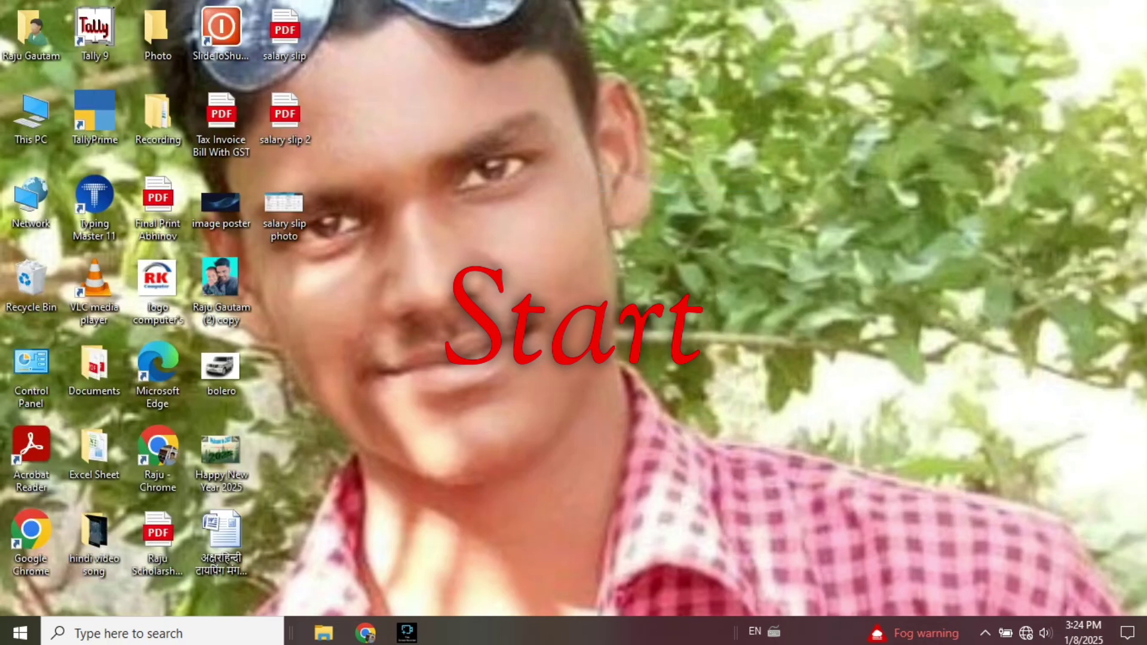
{"action": "key", "text": "super+r"}
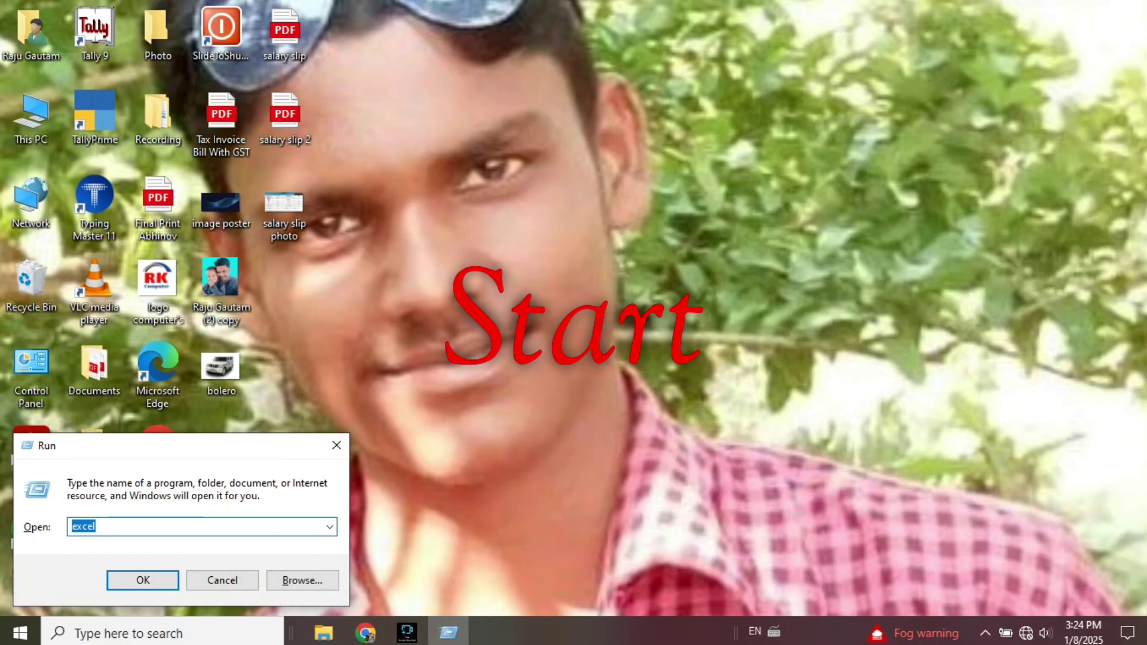
{"action": "type", "text": "E"}
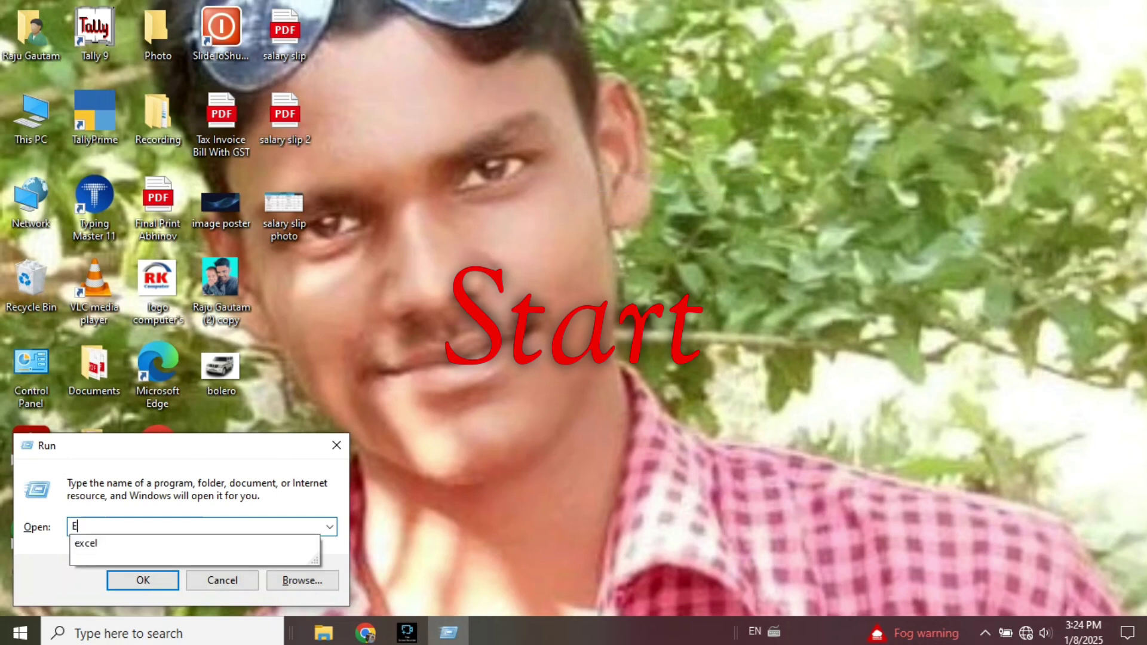
{"action": "type", "text": "XCEL"}
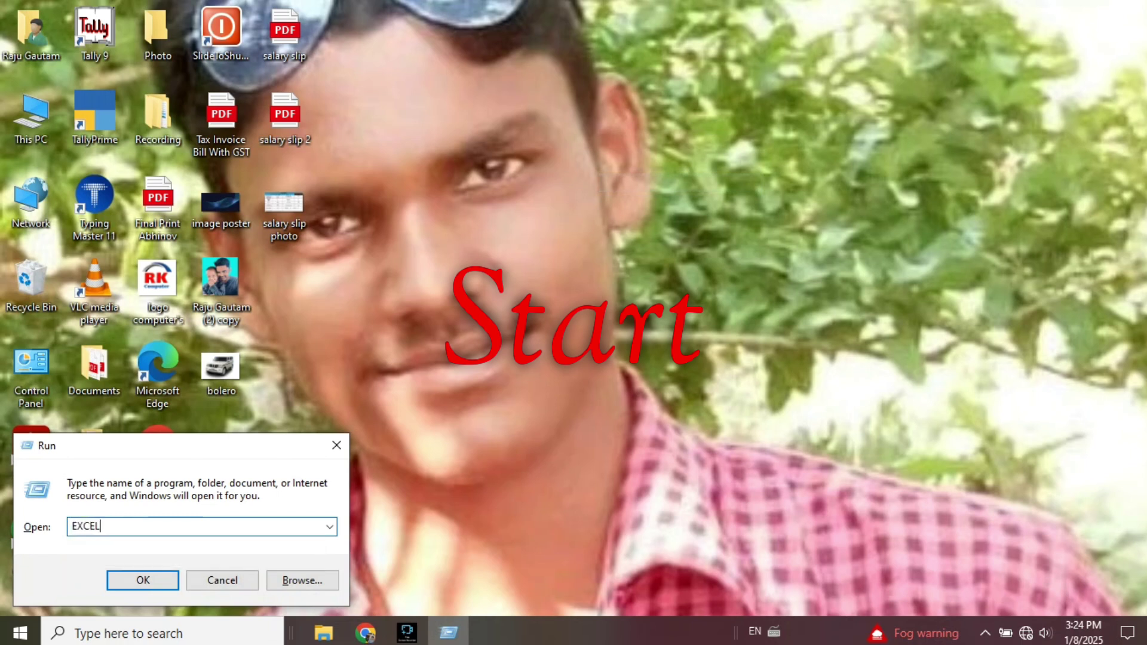
{"action": "key", "text": "Return"}
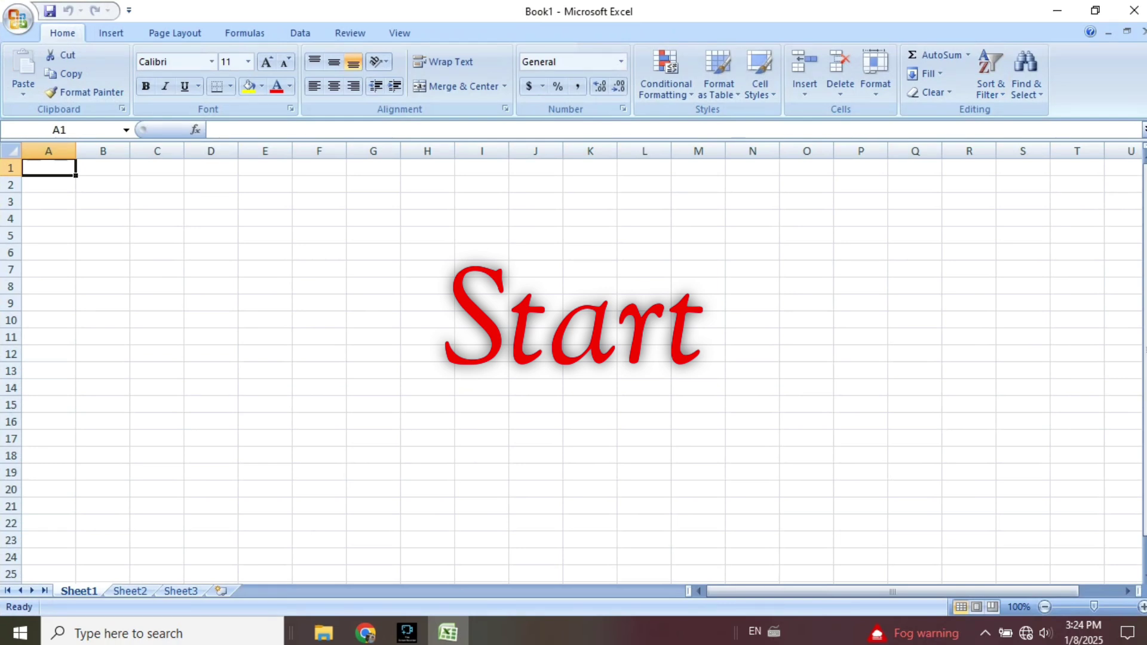
Merge cells A1 through M1 into one cell with Merge Across.
{"action": "left_click_drag", "start_coordinate": [49, 168], "coordinate": [699, 168]}
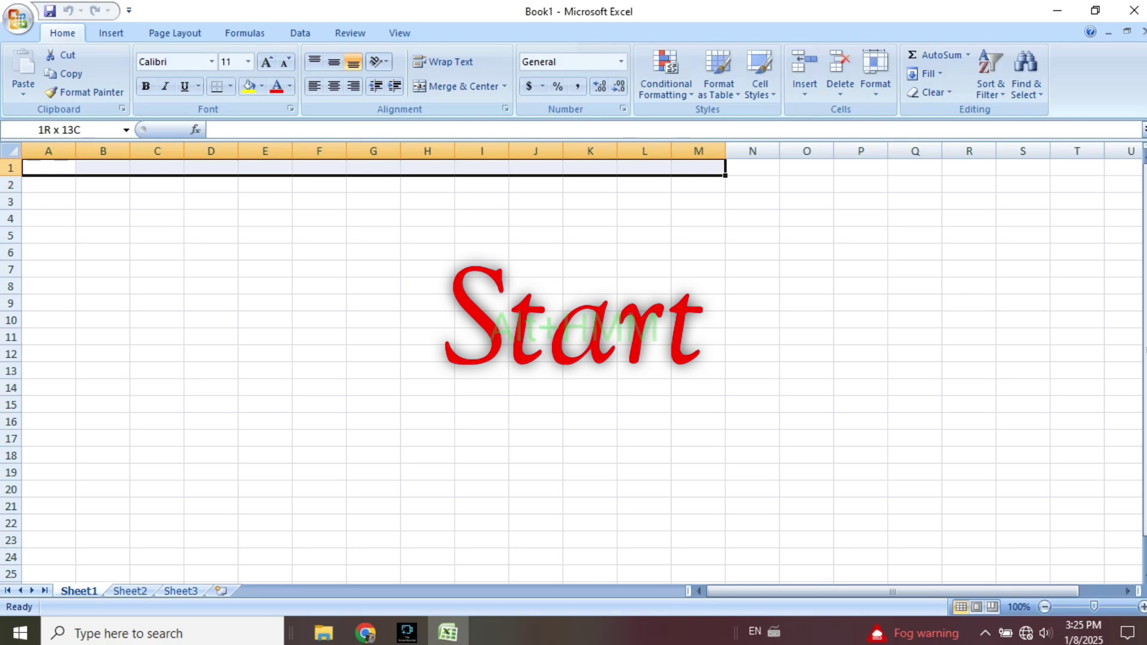
{"action": "key", "text": "alt+h"}
{"action": "key", "text": "m"}
{"action": "key", "text": "m"}
{"action": "left_click", "coordinate": [505, 87]}
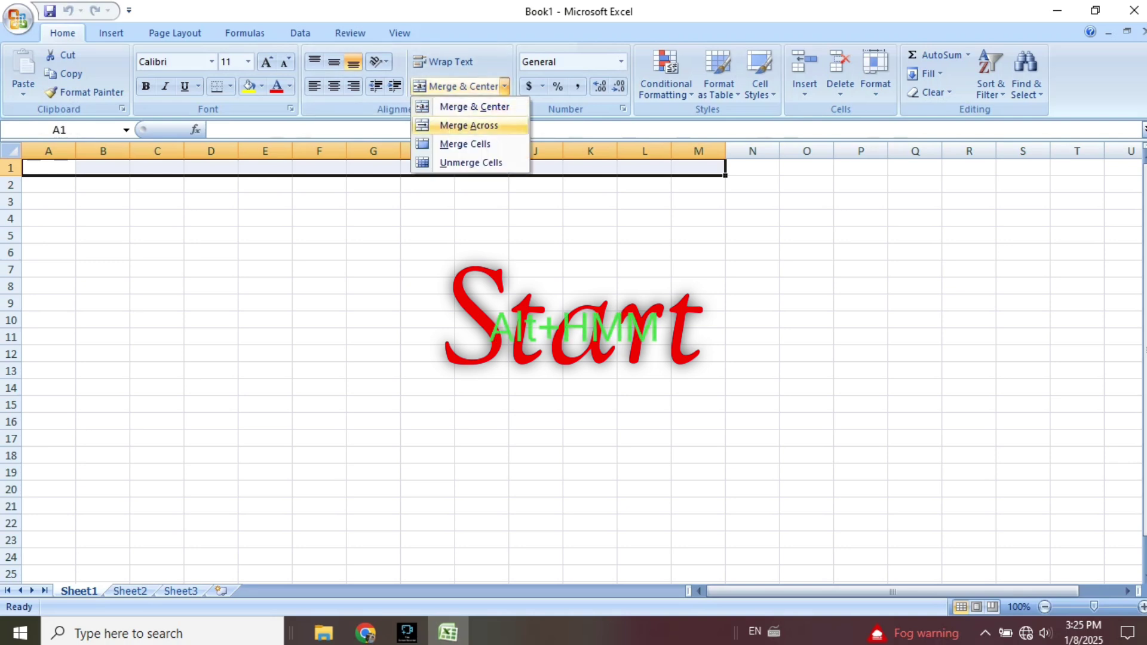
{"action": "key", "text": "m"}
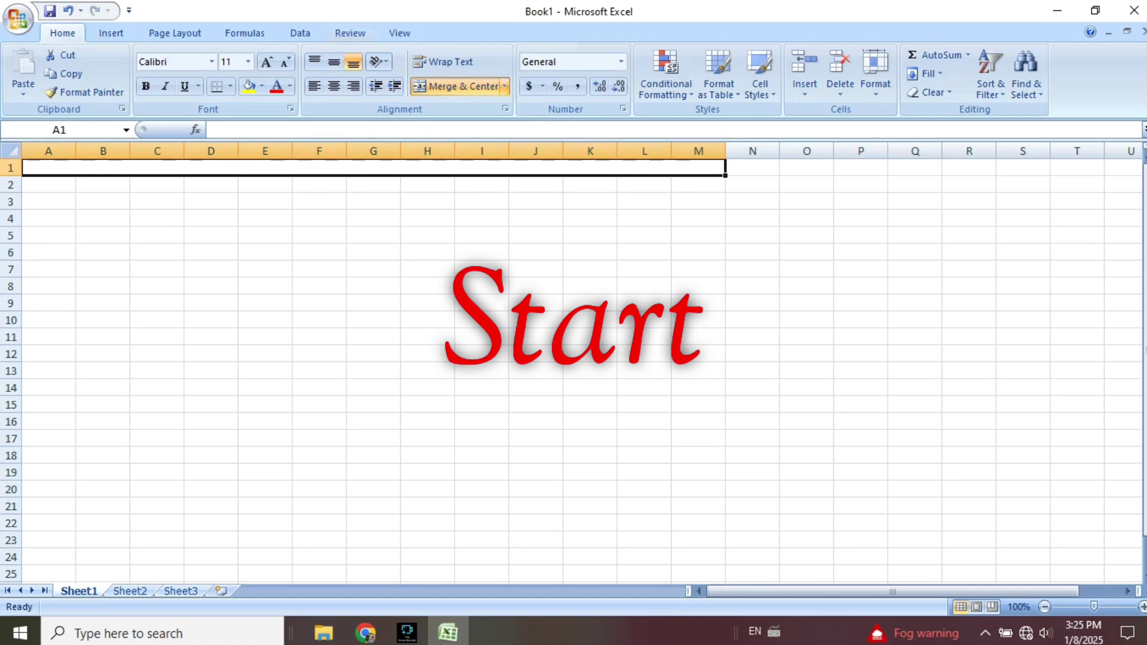
Enter the title RK SPORT'S COMPANY in the merged cell and centre it.
{"action": "key", "text": "F2"}
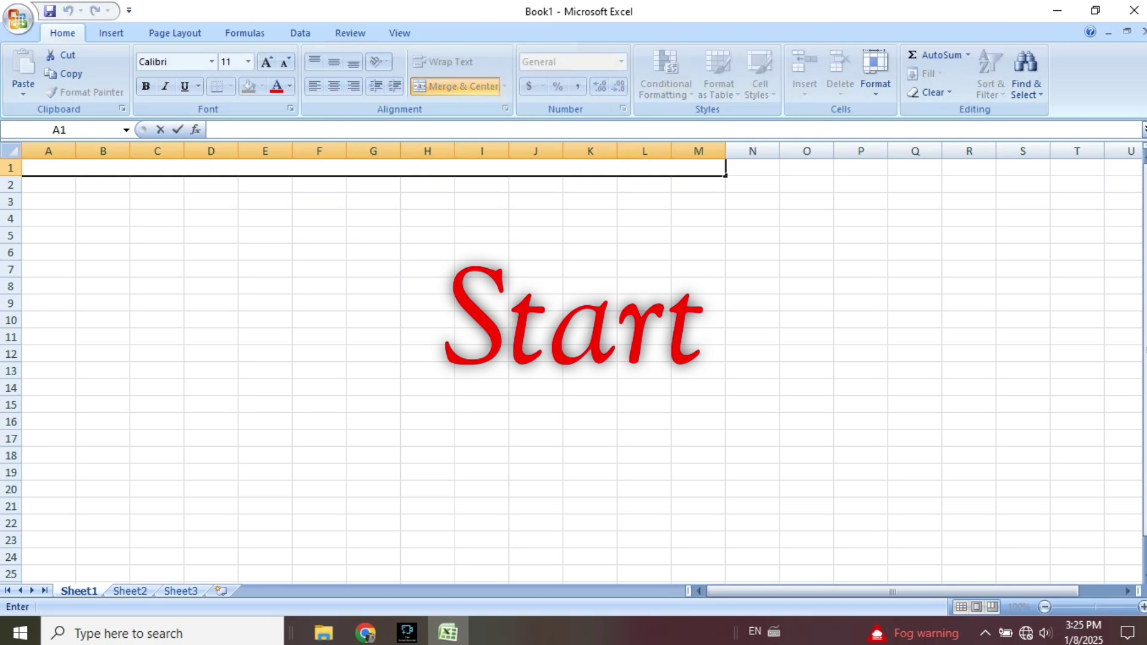
{"action": "type", "text": "RK SPOR"}
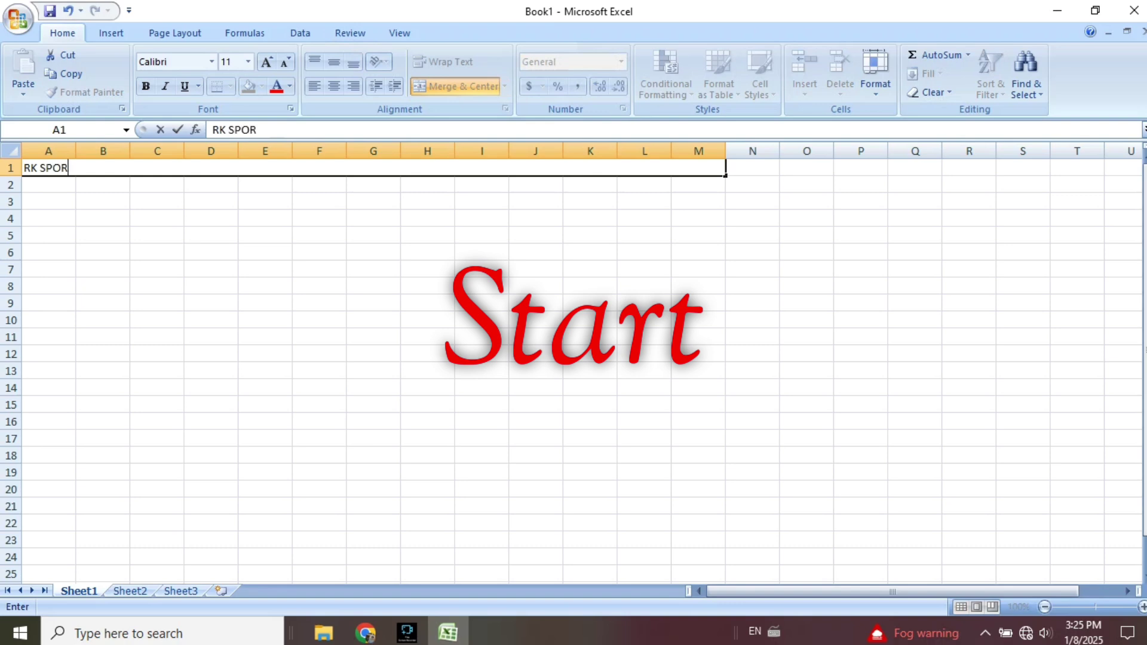
{"action": "type", "text": "T"}
{"action": "type", "text": ";S"}
{"action": "key", "text": "BackSpace"}
{"action": "key", "text": "BackSpace"}
{"action": "type", "text": "'S COMPANY"}
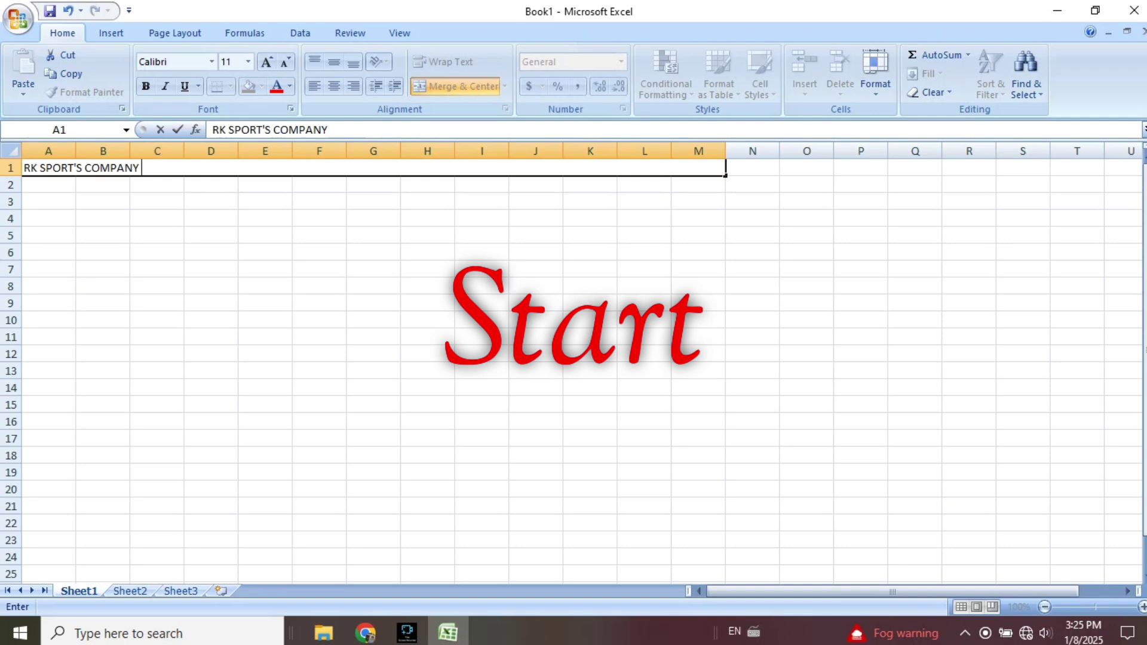
{"action": "left_click", "coordinate": [156, 219]}
{"action": "left_click", "coordinate": [162, 168]}
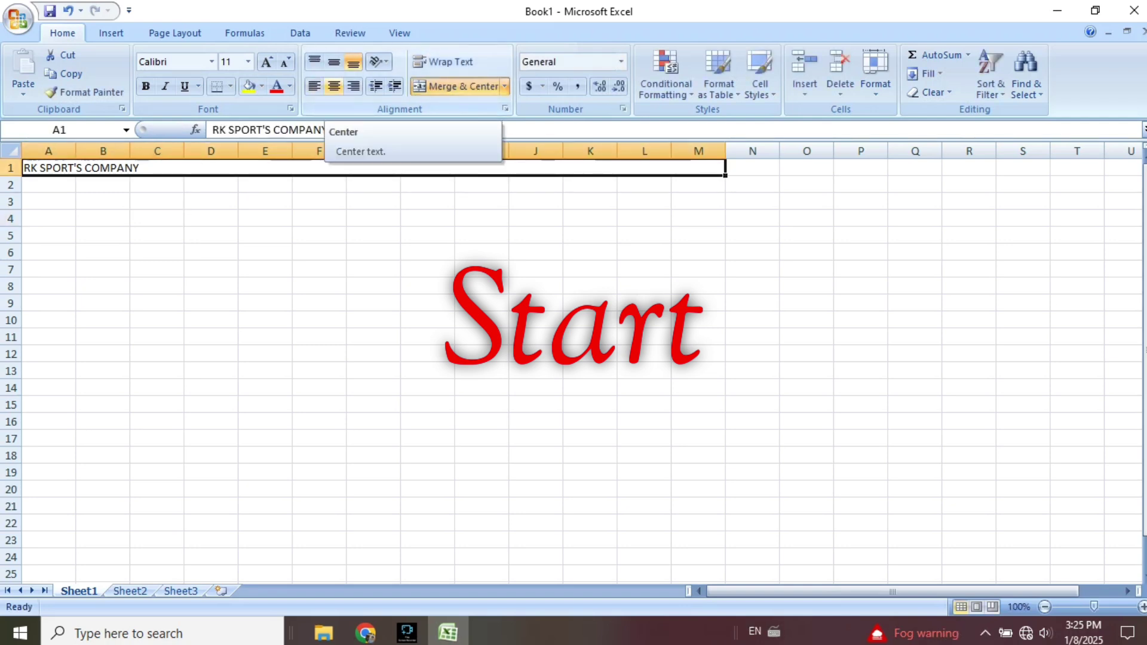
{"action": "left_click", "coordinate": [334, 86]}
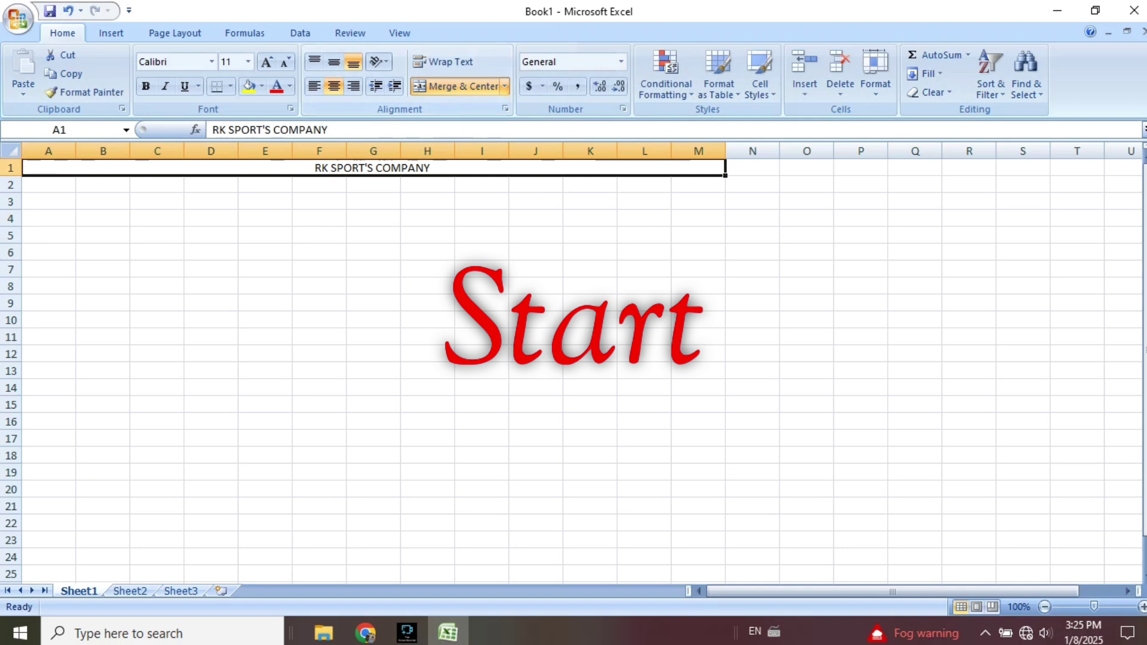
Make the heading text white and give the merged title cell a red fill.
{"action": "key", "text": "F2"}
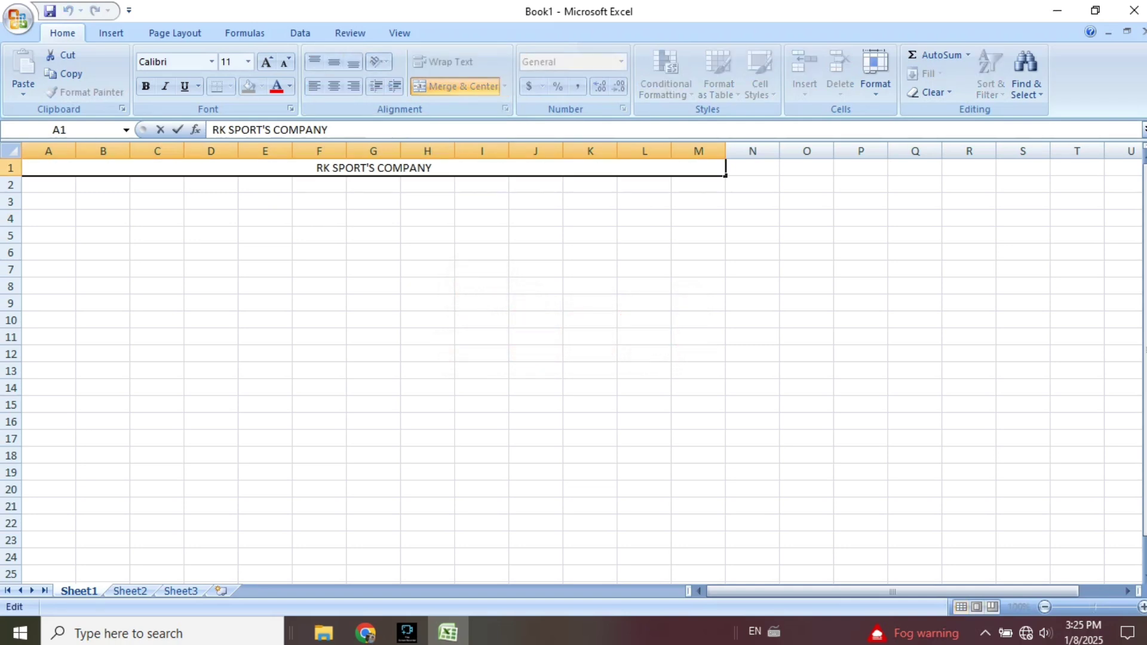
{"action": "key", "text": "shift+Left"}
{"action": "key", "text": "shift+Left"}
{"action": "key", "text": "shift+Left"}
{"action": "key", "text": "shift+Left"}
{"action": "key", "text": "shift+Left"}
{"action": "key", "text": "shift+Left"}
{"action": "key", "text": "shift+Left"}
{"action": "key", "text": "shift+Left"}
{"action": "key", "text": "shift+Left"}
{"action": "key", "text": "shift+Left"}
{"action": "key", "text": "shift+Left"}
{"action": "key", "text": "shift+Left"}
{"action": "key", "text": "shift+Left"}
{"action": "key", "text": "shift+Left"}
{"action": "key", "text": "shift+Left"}
{"action": "key", "text": "shift+Left"}
{"action": "key", "text": "shift+Left"}
{"action": "key", "text": "shift+Left"}
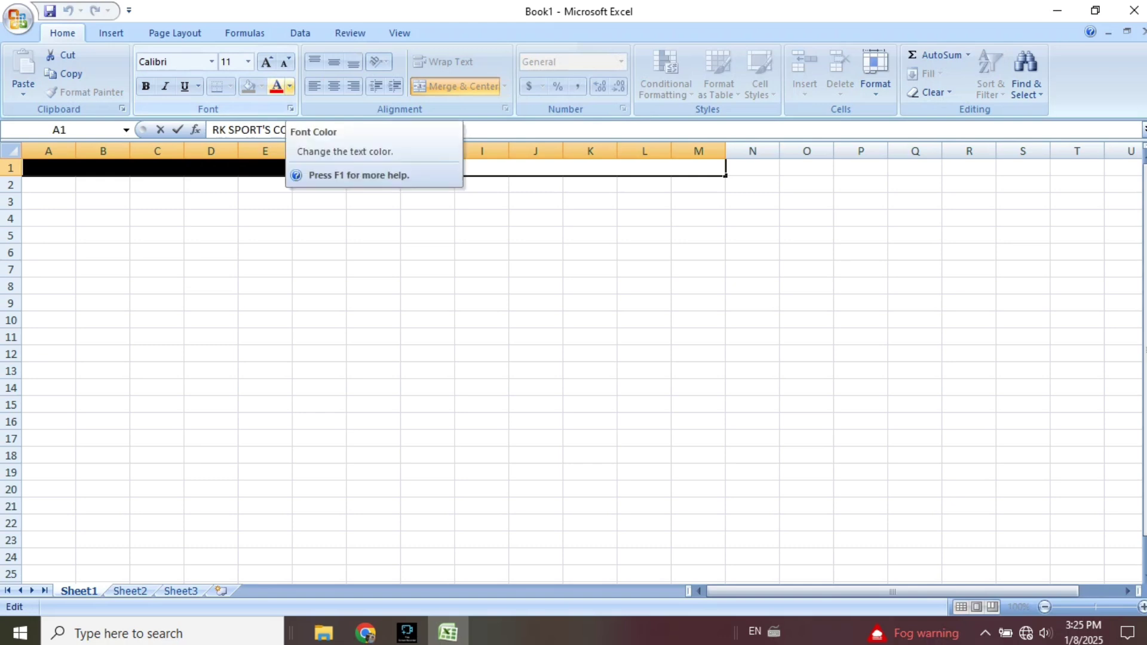
{"action": "left_click", "coordinate": [290, 86]}
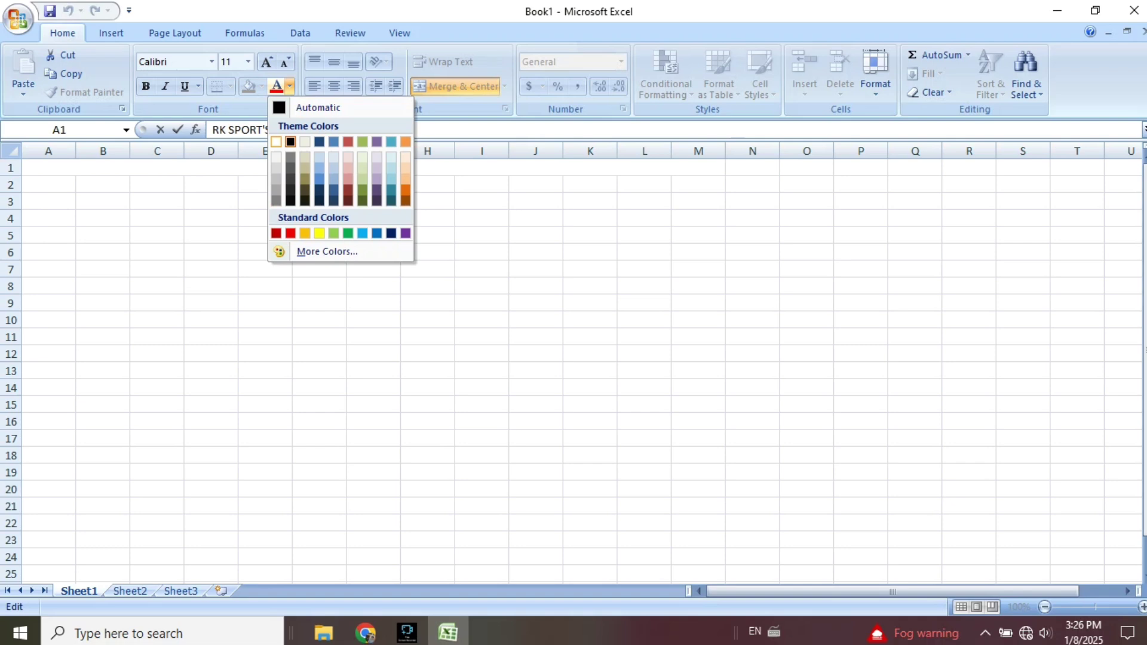
{"action": "left_click", "coordinate": [276, 141]}
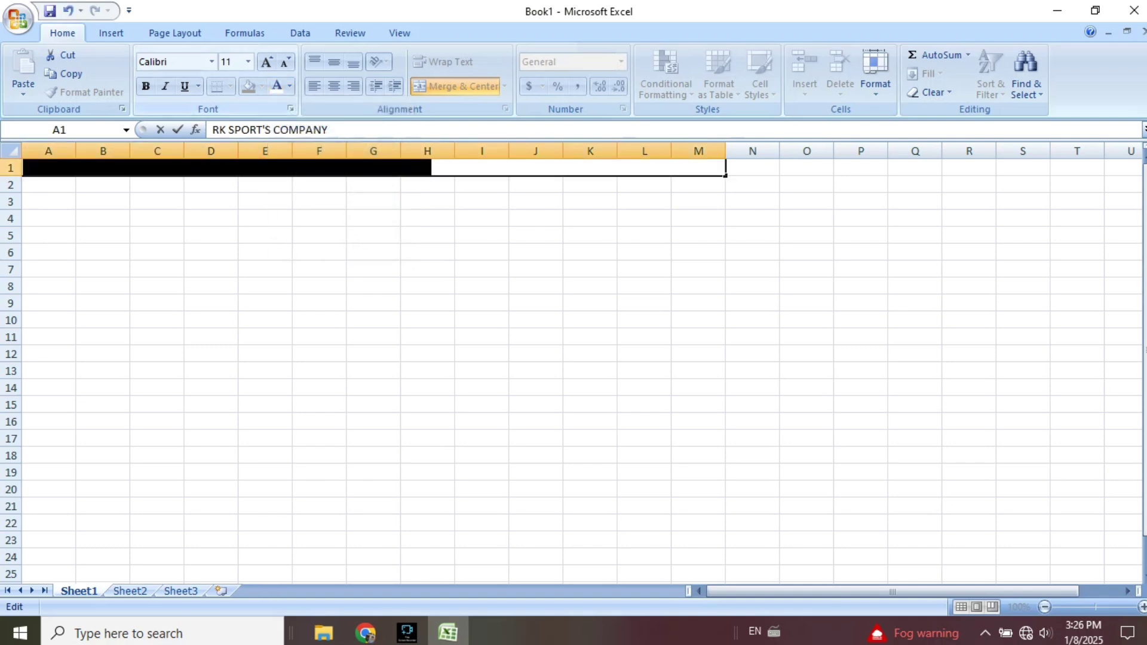
{"action": "left_click_drag", "start_coordinate": [416, 219], "coordinate": [388, 219]}
{"action": "left_click", "coordinate": [388, 168]}
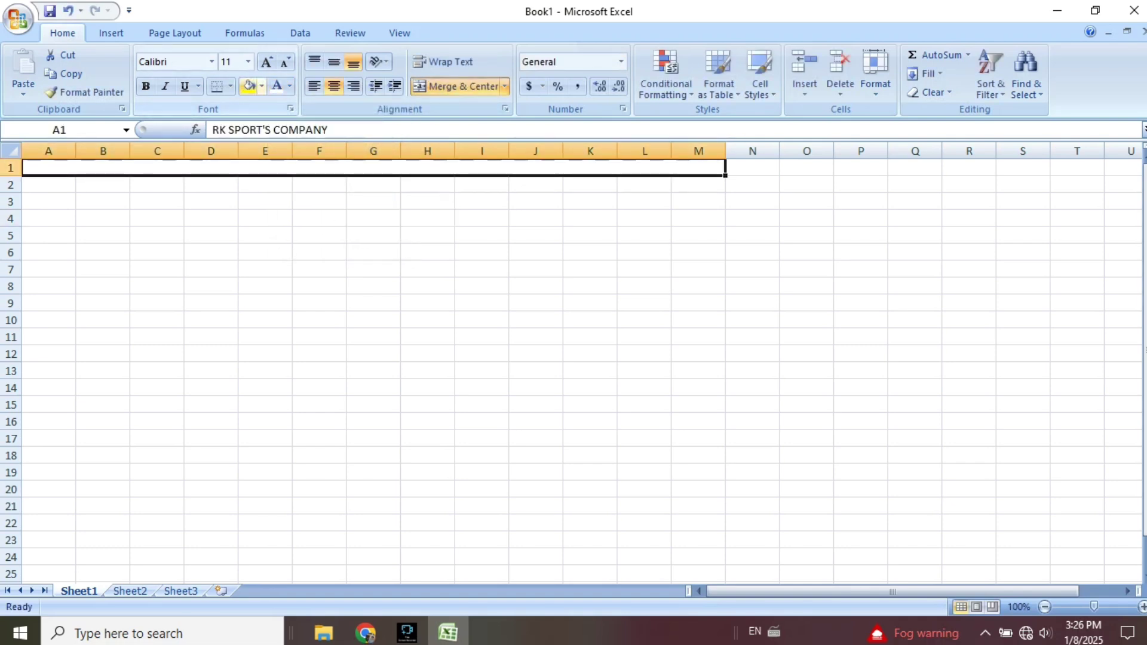
{"action": "left_click", "coordinate": [262, 86]}
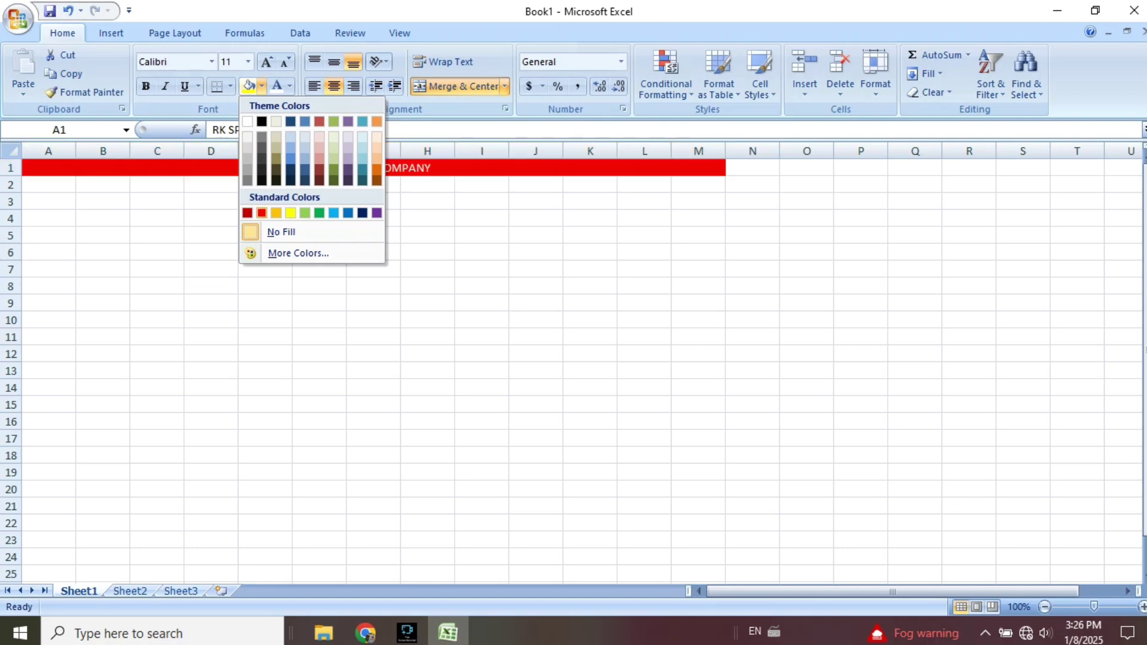
{"action": "left_click", "coordinate": [262, 213]}
Set the heading font to Algerian at size 14.
{"action": "double_click", "coordinate": [434, 168]}
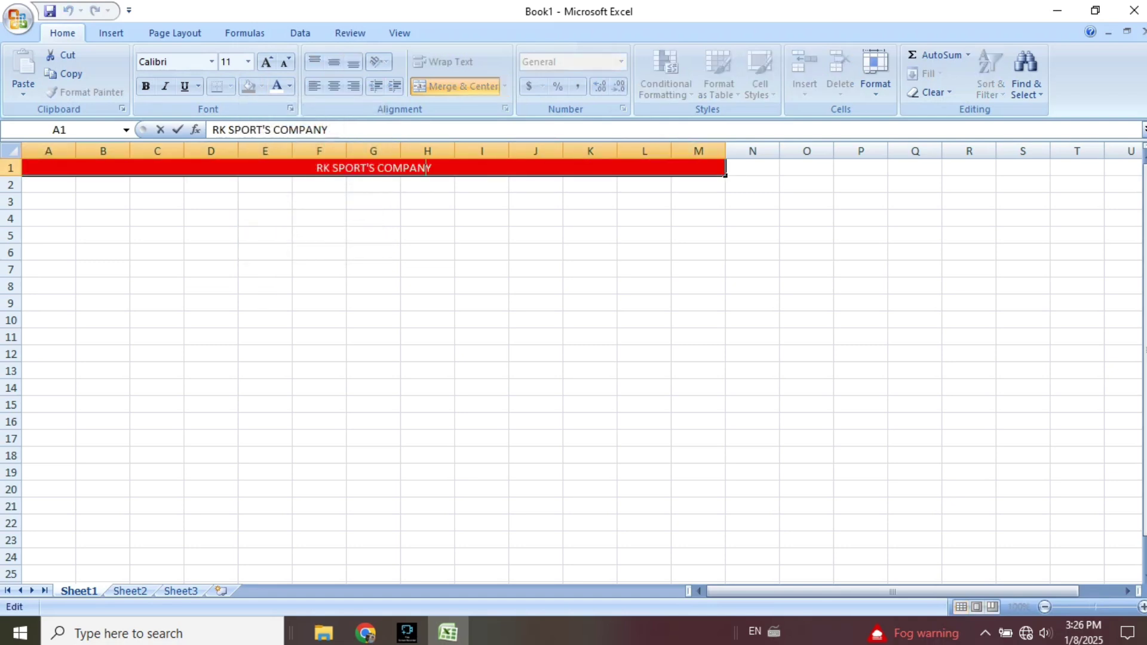
{"action": "left_click_drag", "start_coordinate": [434, 168], "coordinate": [312, 168]}
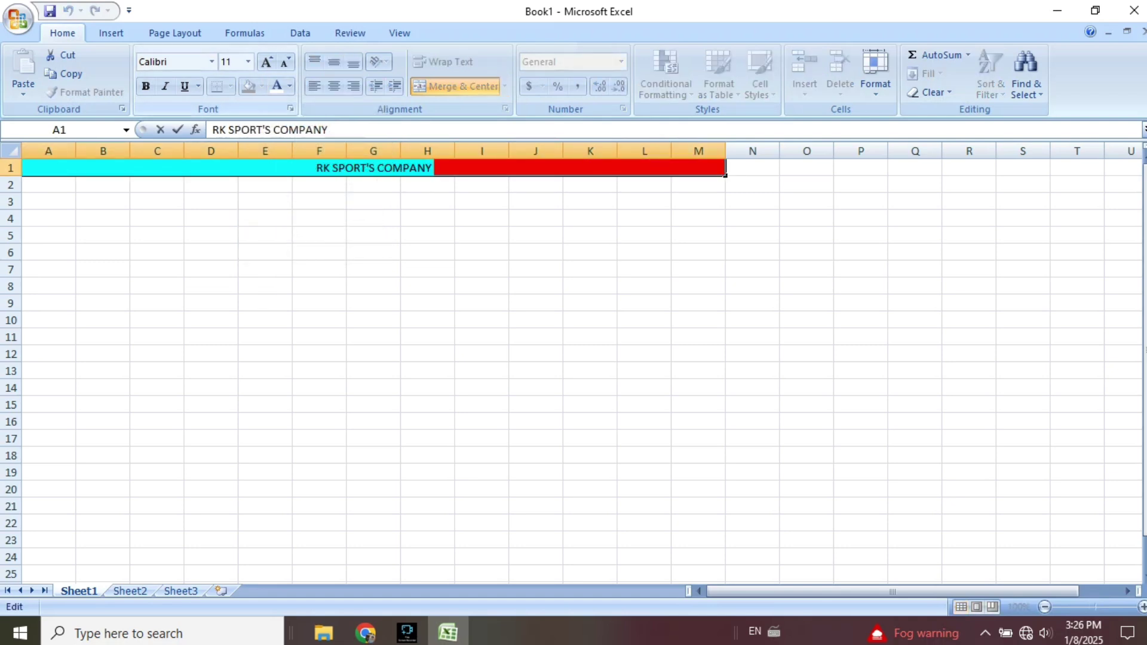
{"action": "left_click", "coordinate": [211, 61]}
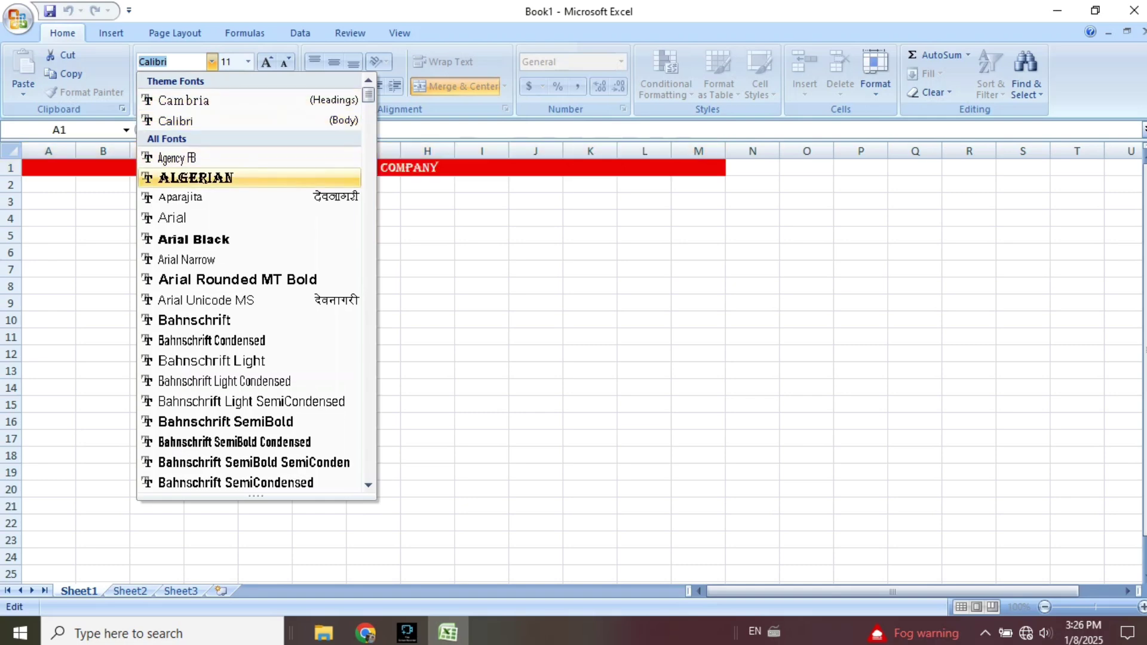
{"action": "left_click", "coordinate": [195, 177]}
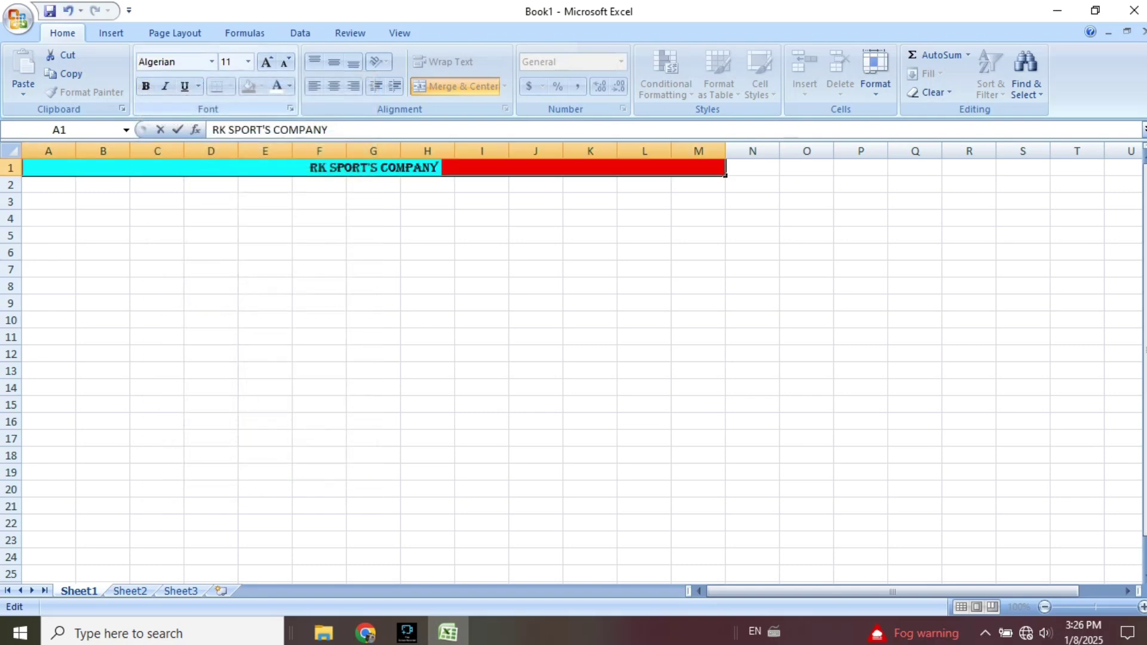
{"action": "left_click", "coordinate": [268, 62]}
{"action": "left_click", "coordinate": [267, 62]}
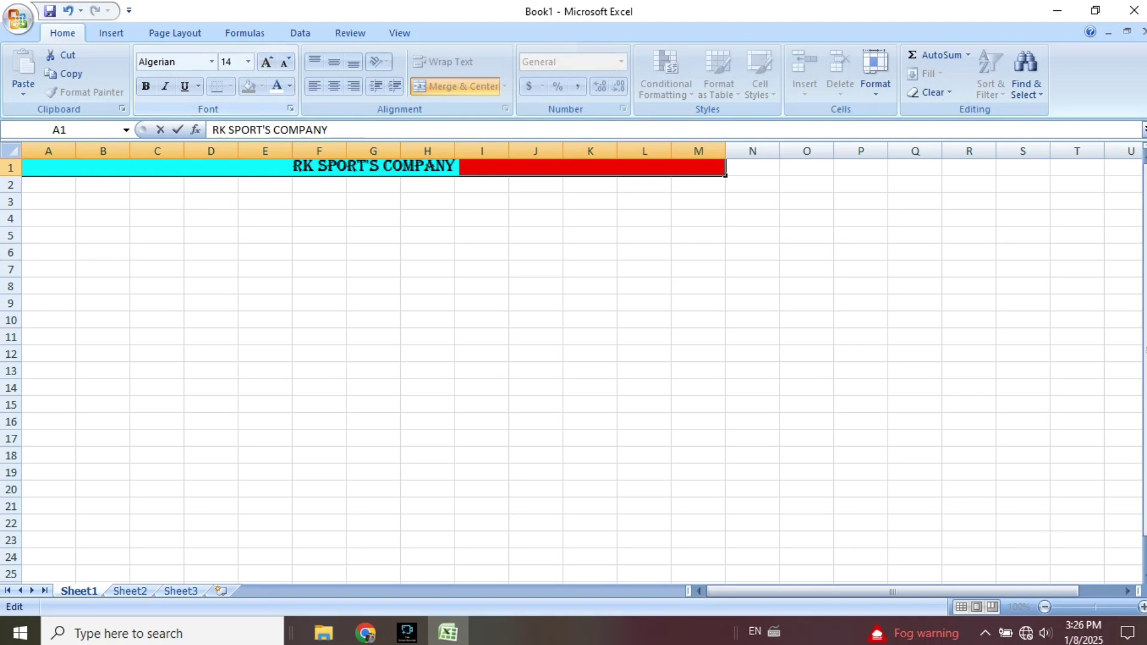
{"action": "left_click", "coordinate": [536, 271]}
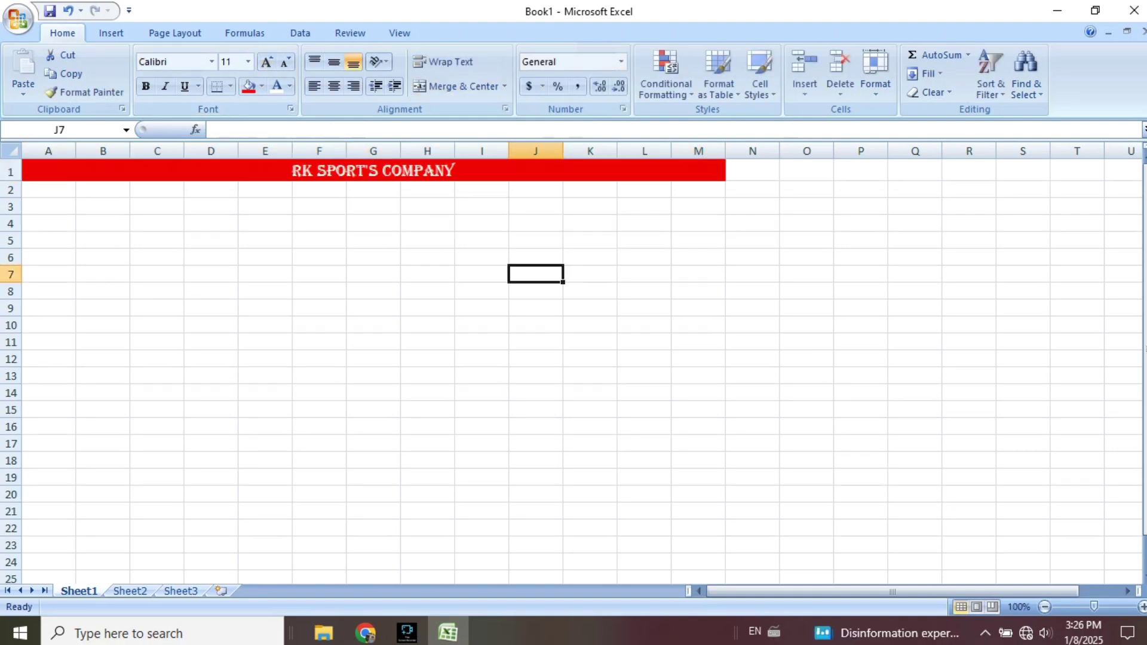
Select A2:M2 and combine it into a single cell using Merge Across.
{"action": "left_click_drag", "start_coordinate": [48, 189], "coordinate": [699, 189]}
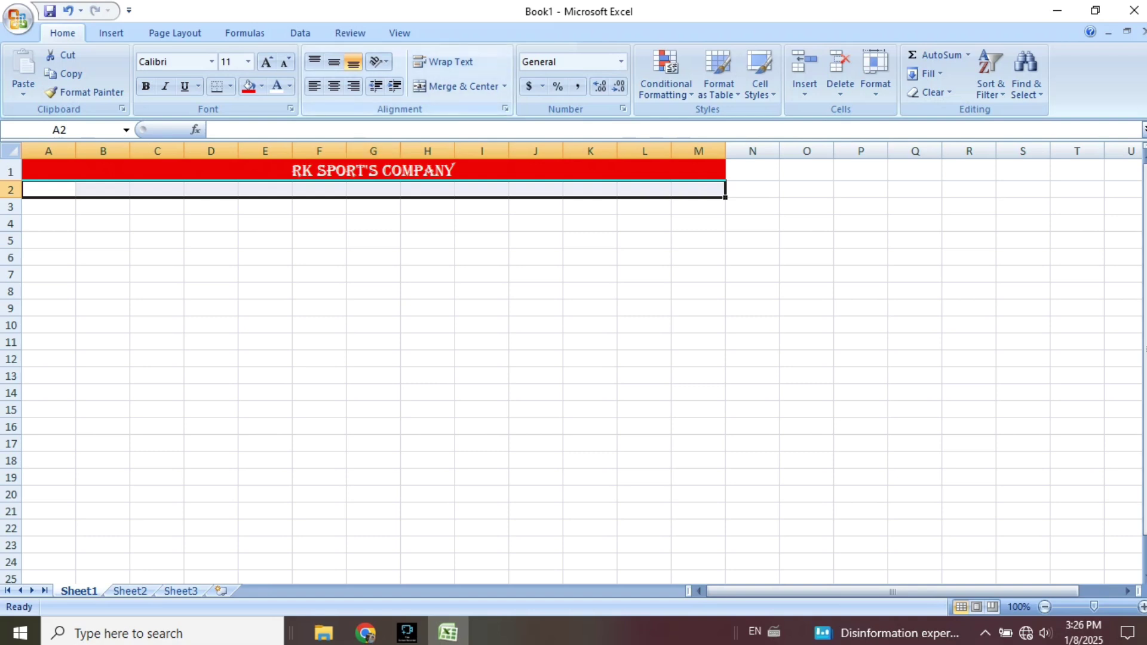
{"action": "key", "text": "alt+h"}
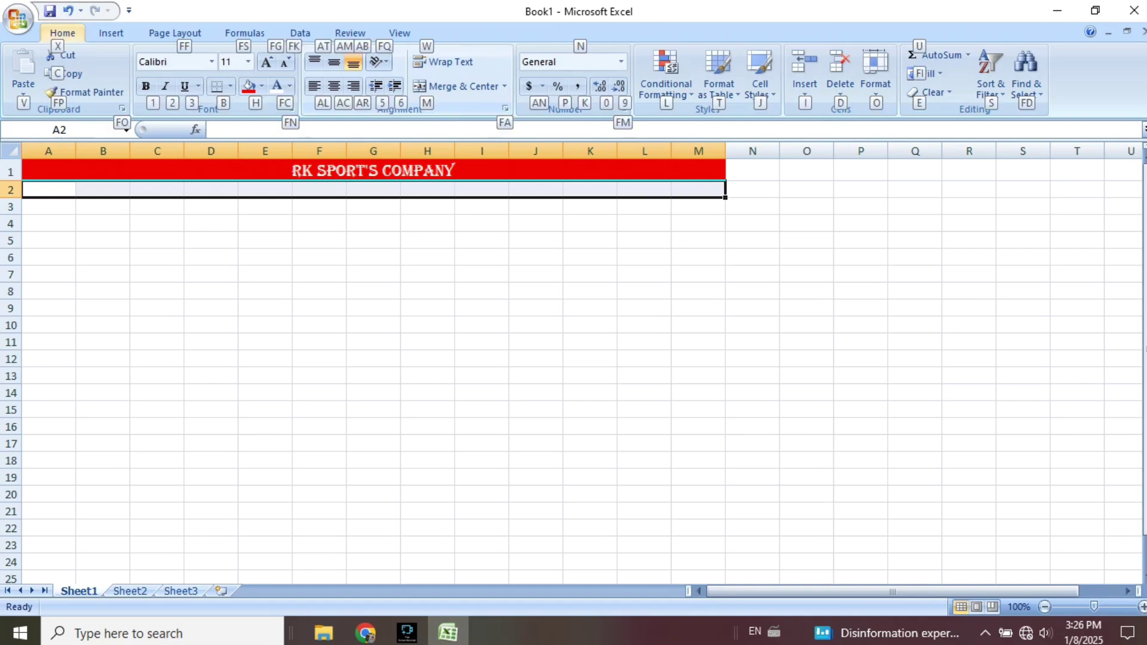
{"action": "key", "text": "m"}
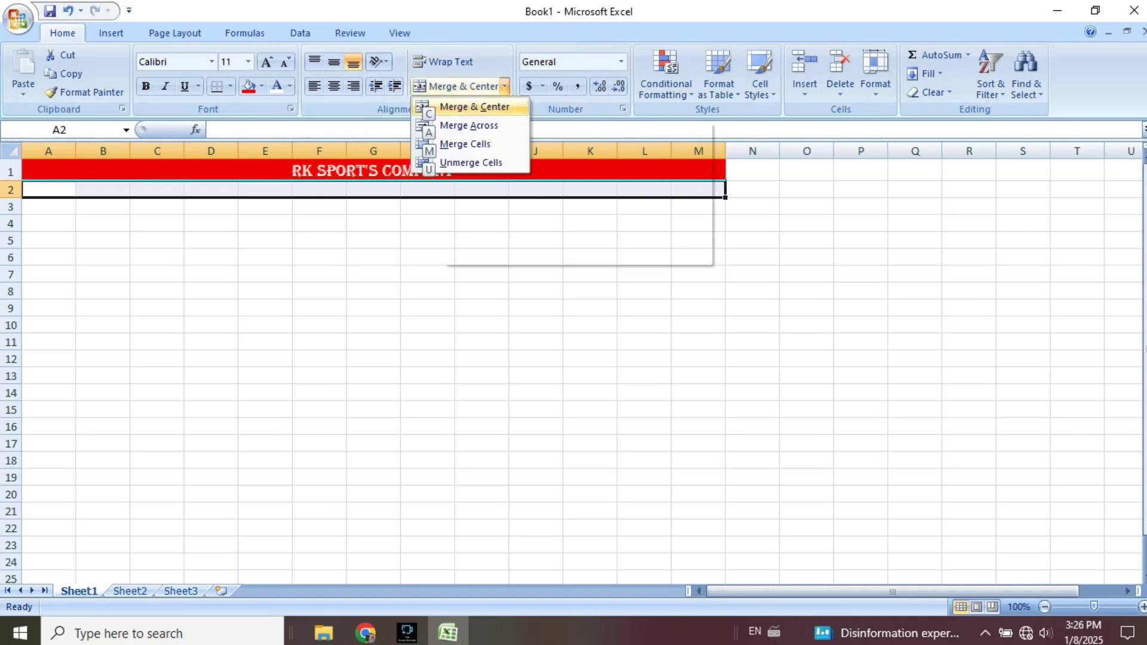
{"action": "key", "text": "Down"}
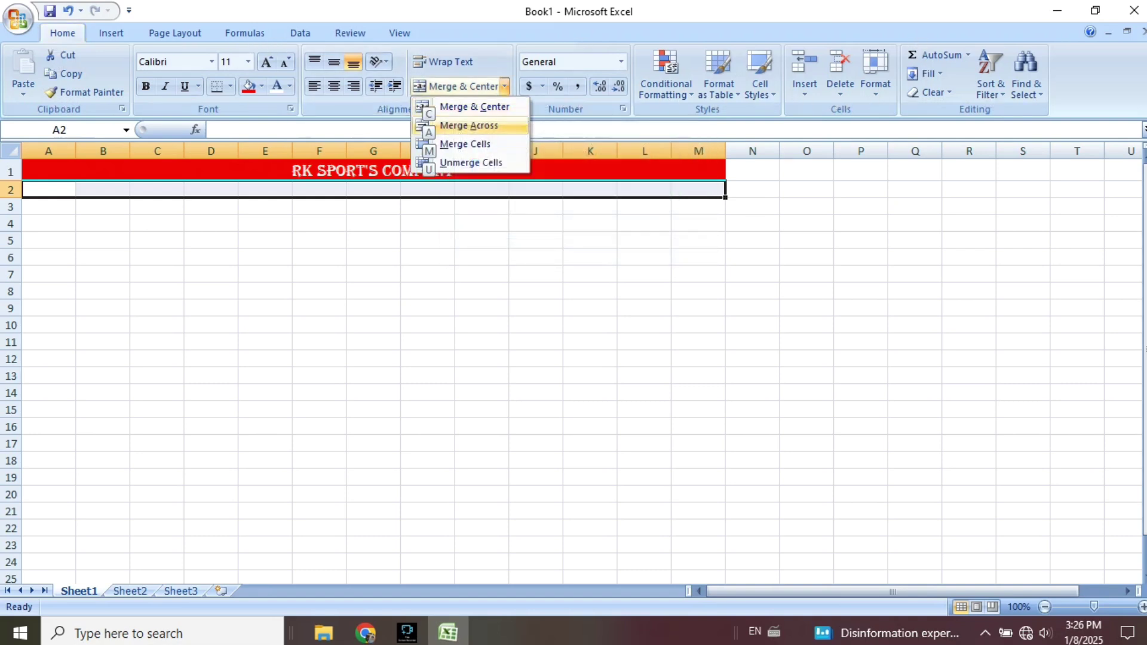
{"action": "key", "text": "Up"}
{"action": "key", "text": "Down"}
{"action": "key", "text": "Return"}
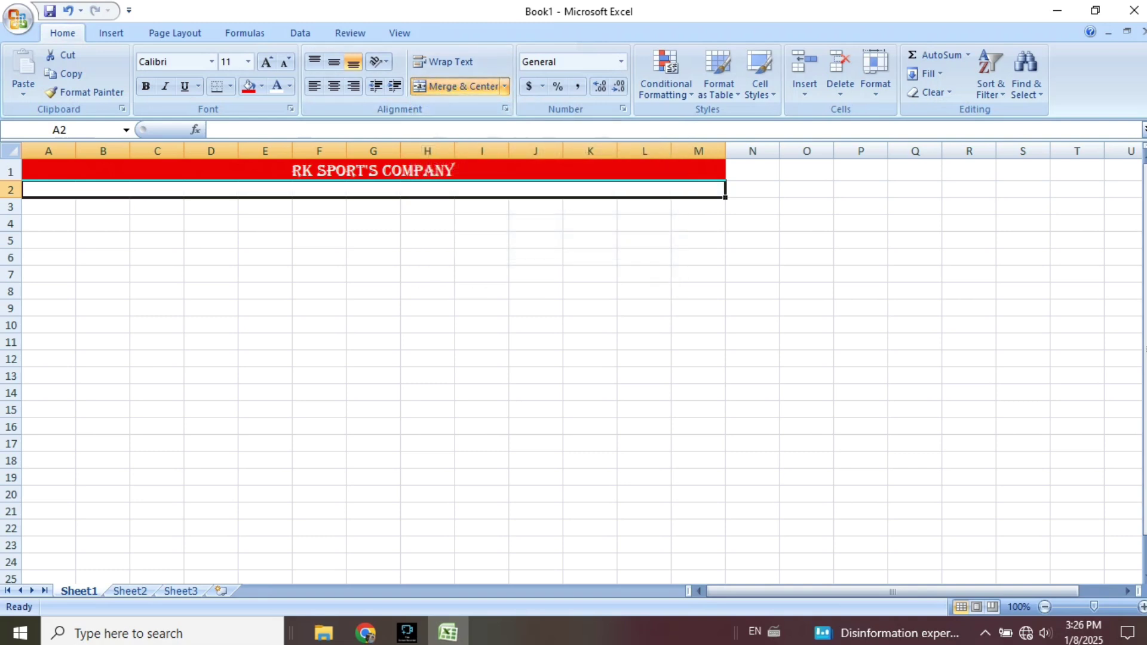
{"action": "key", "text": "F2"}
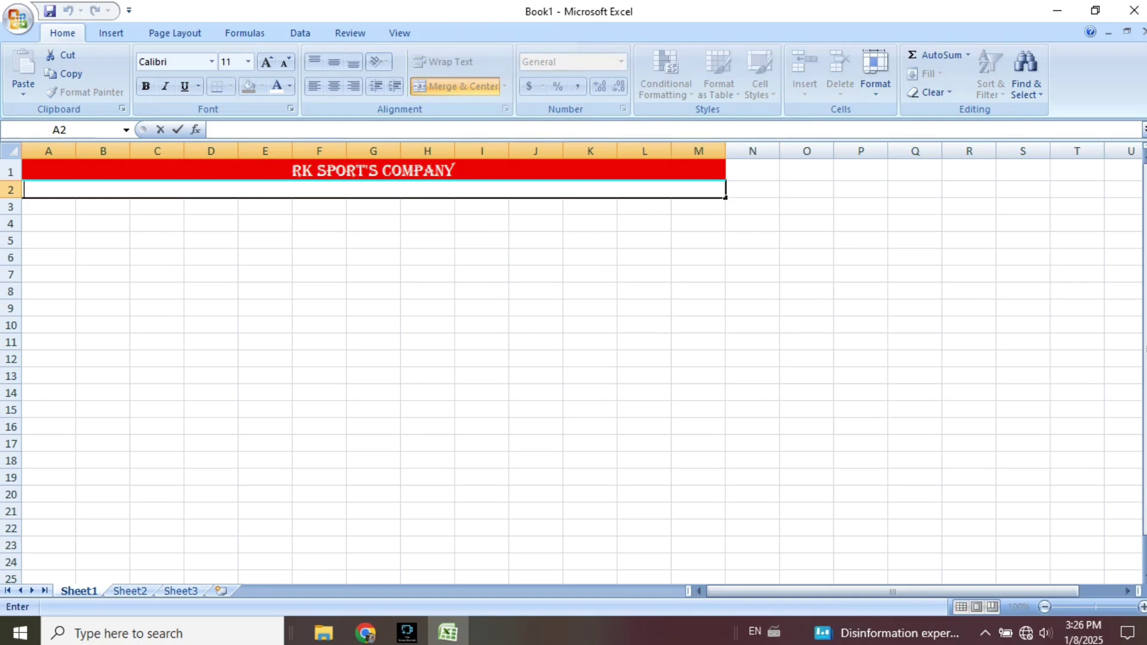
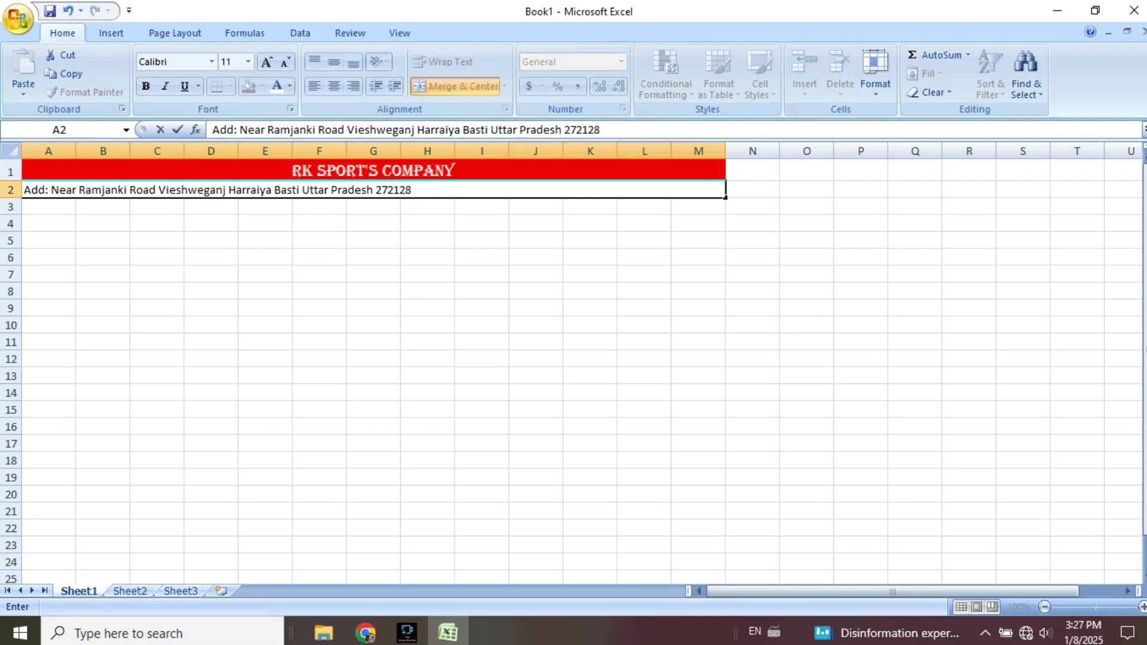
Type the company's postal address line, beginning 'Add:', into merged cell A2.
{"action": "left_click", "coordinate": [374, 274]}
{"action": "left_click", "coordinate": [374, 190]}
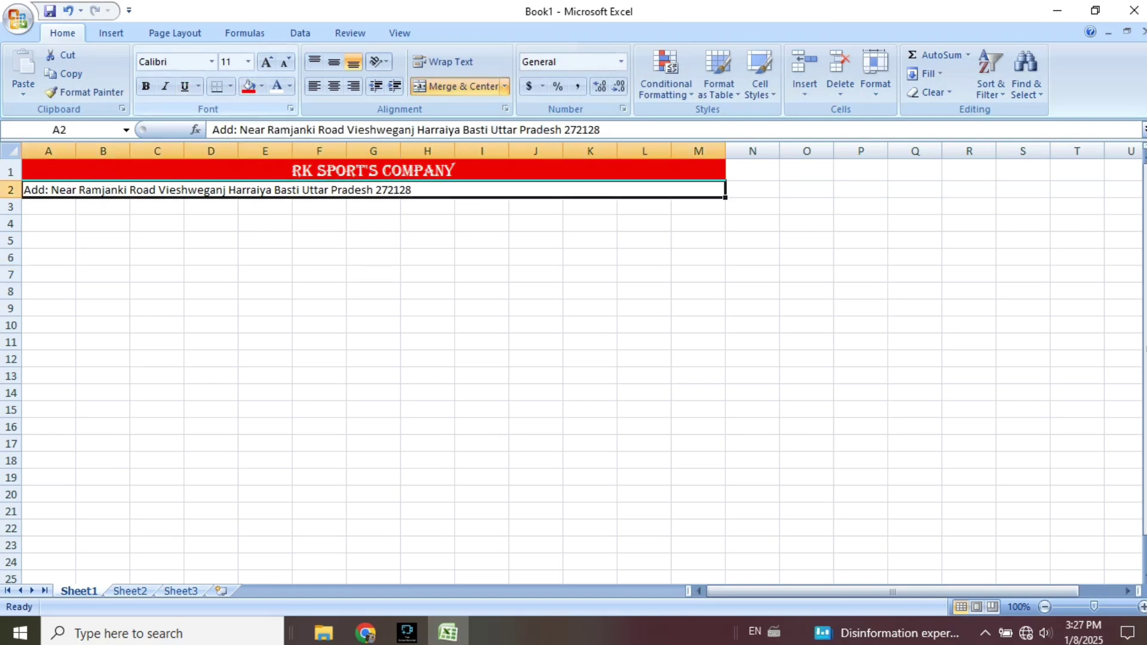
Centre the address and set it in Aparajita, size 14.
{"action": "left_click", "coordinate": [334, 86]}
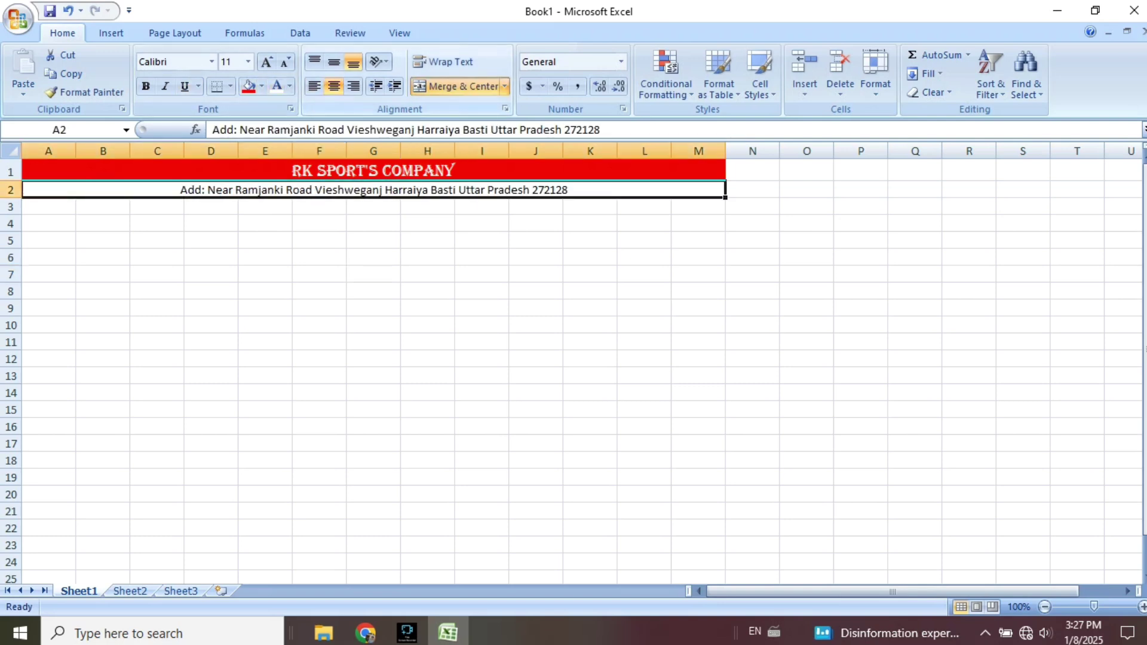
{"action": "left_click", "coordinate": [211, 62]}
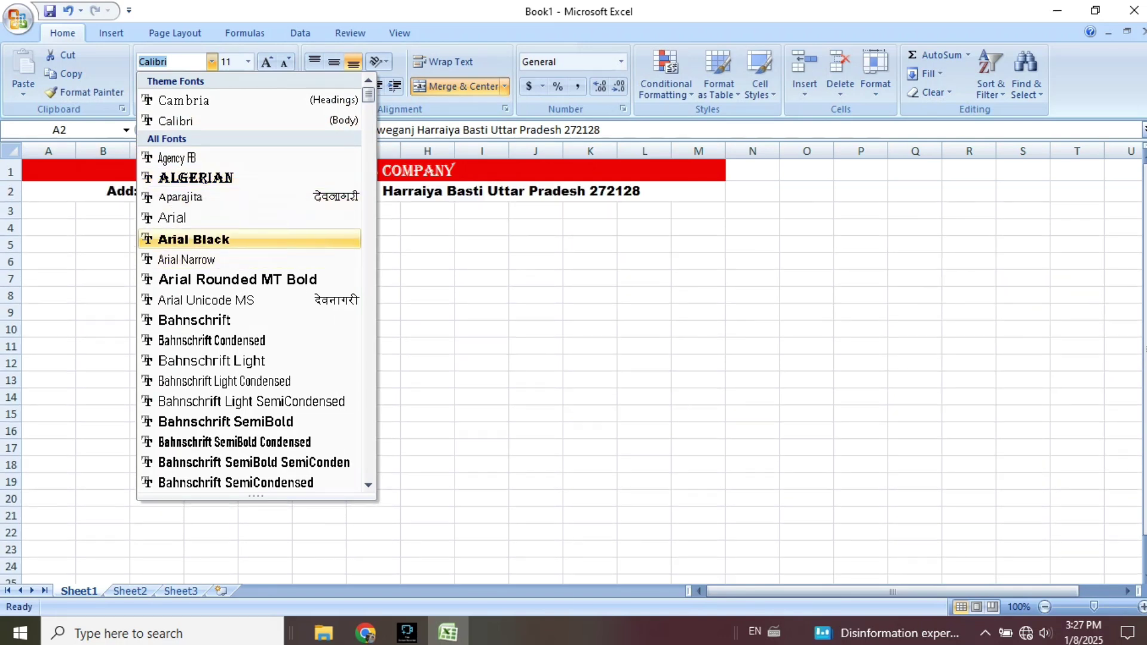
{"action": "left_click", "coordinate": [251, 197]}
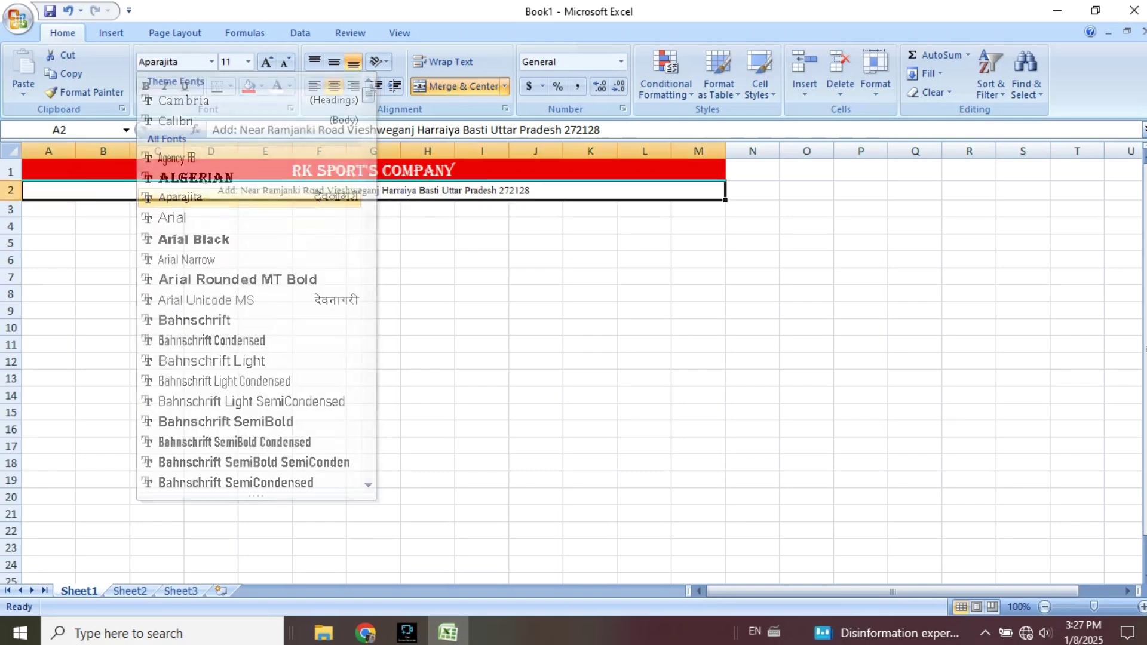
{"action": "left_click", "coordinate": [266, 61]}
{"action": "left_click", "coordinate": [266, 61]}
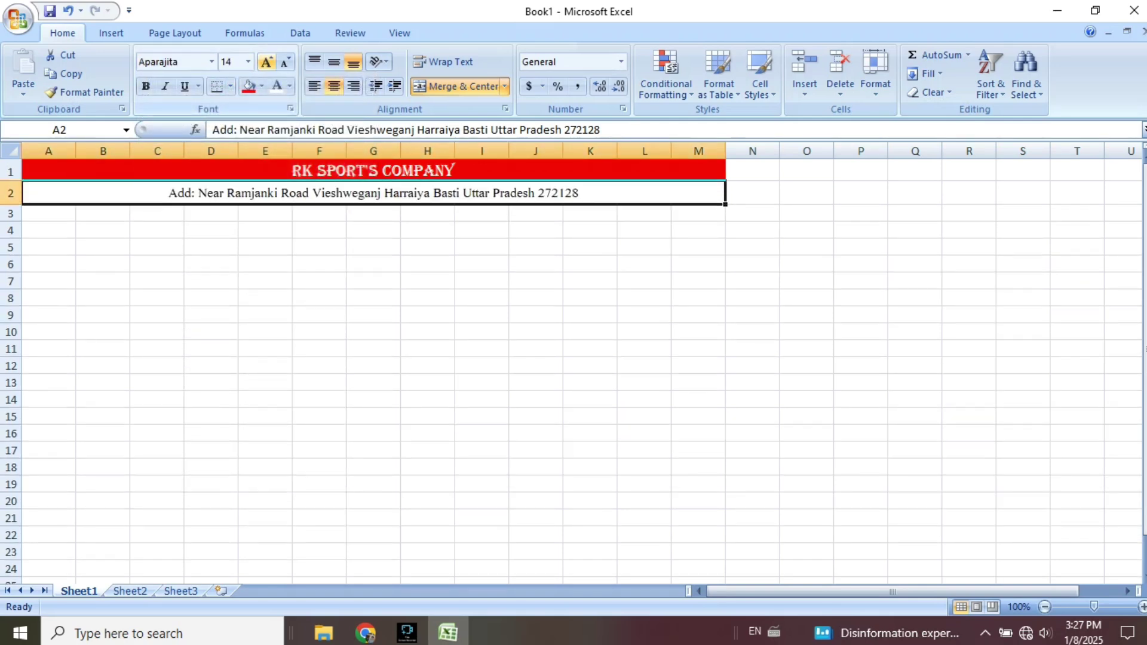
Enlarge the RK SPORT'S COMPANY title by two font sizes.
{"action": "left_click", "coordinate": [373, 171]}
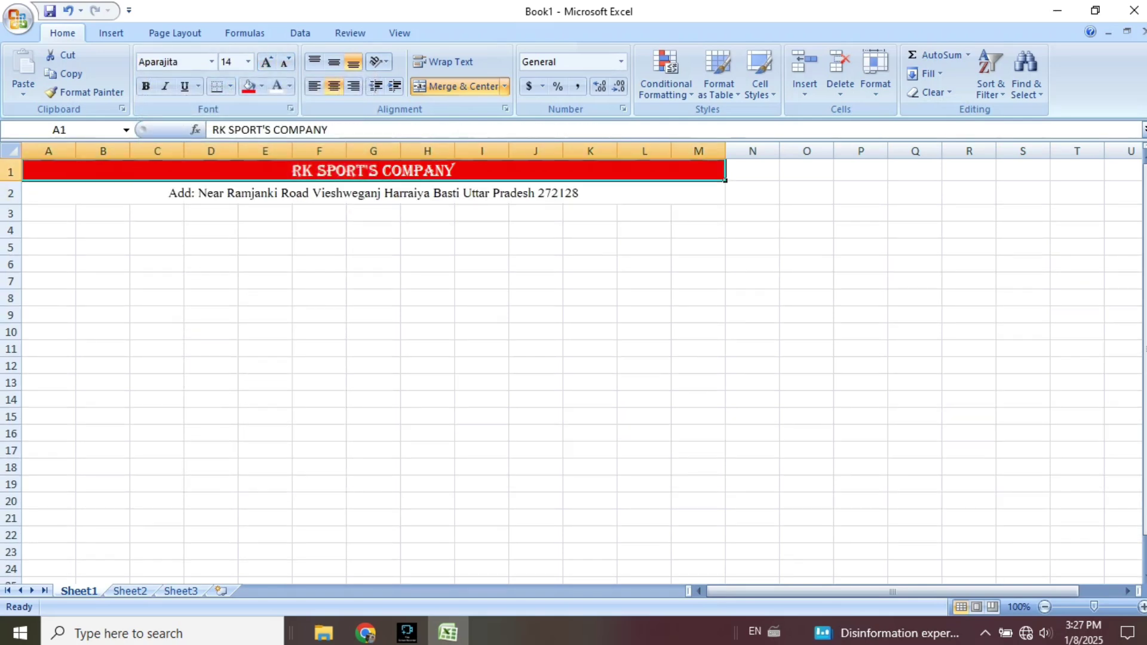
{"action": "left_click", "coordinate": [266, 61]}
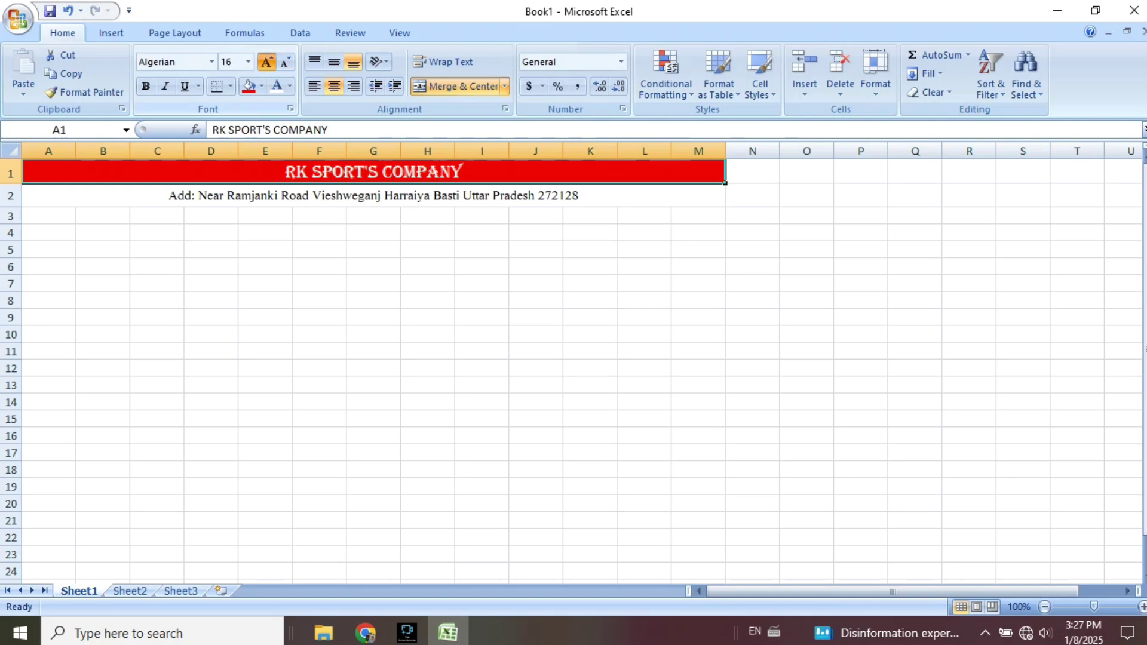
{"action": "left_click", "coordinate": [266, 61]}
{"action": "left_click", "coordinate": [265, 270]}
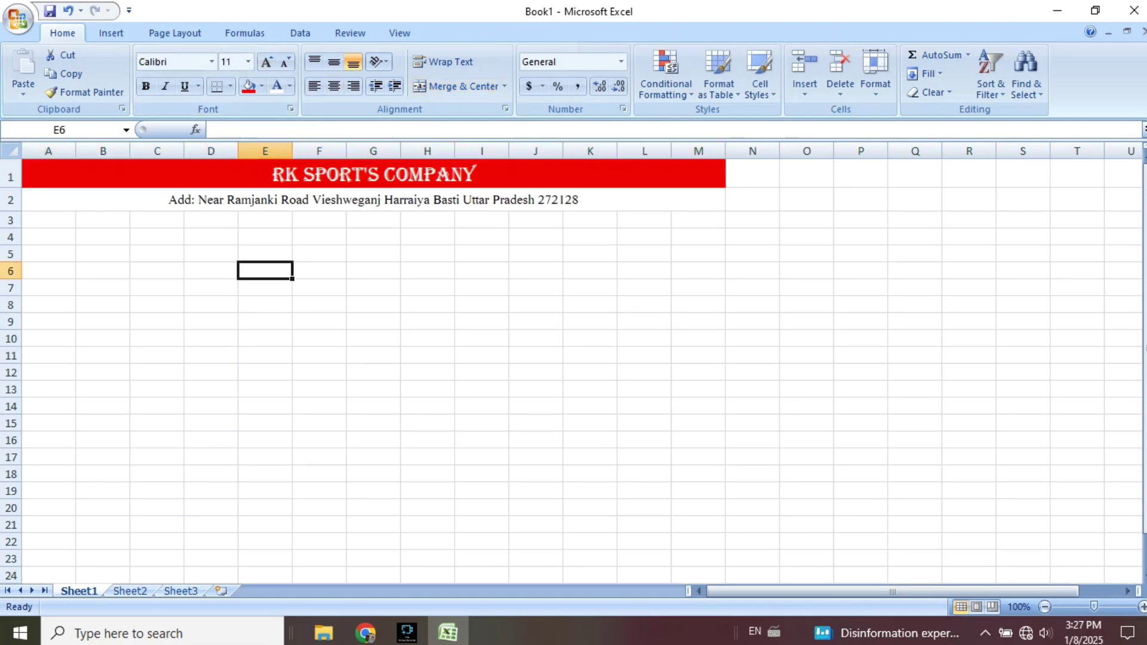
Give the address row a light blue fill.
{"action": "left_click", "coordinate": [227, 200]}
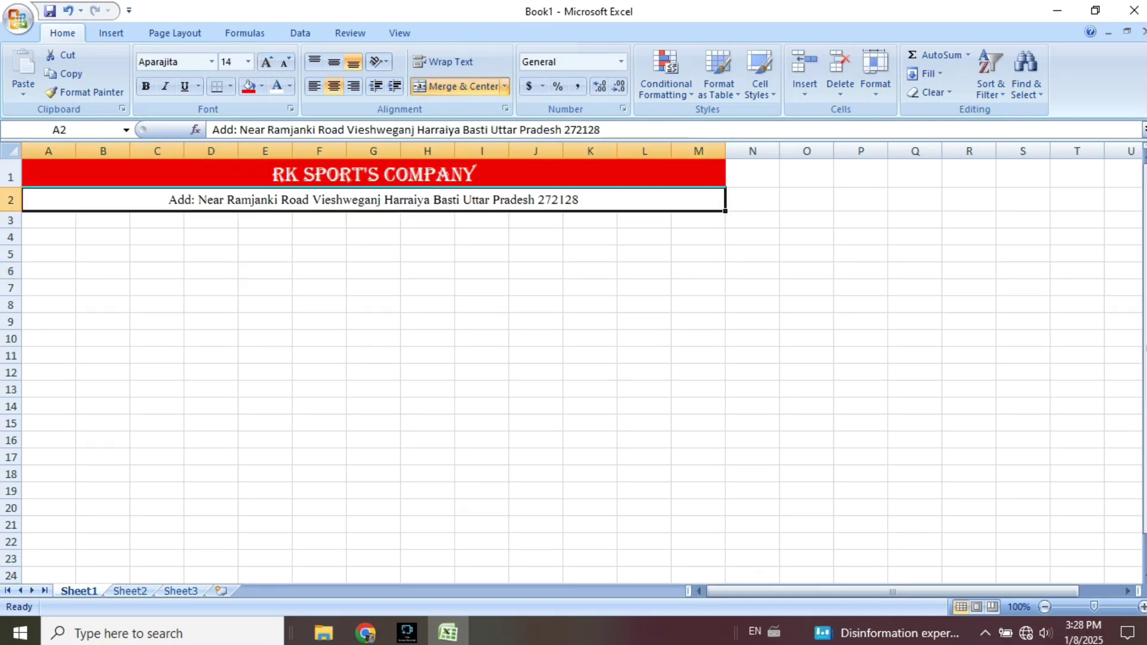
{"action": "left_click", "coordinate": [261, 86]}
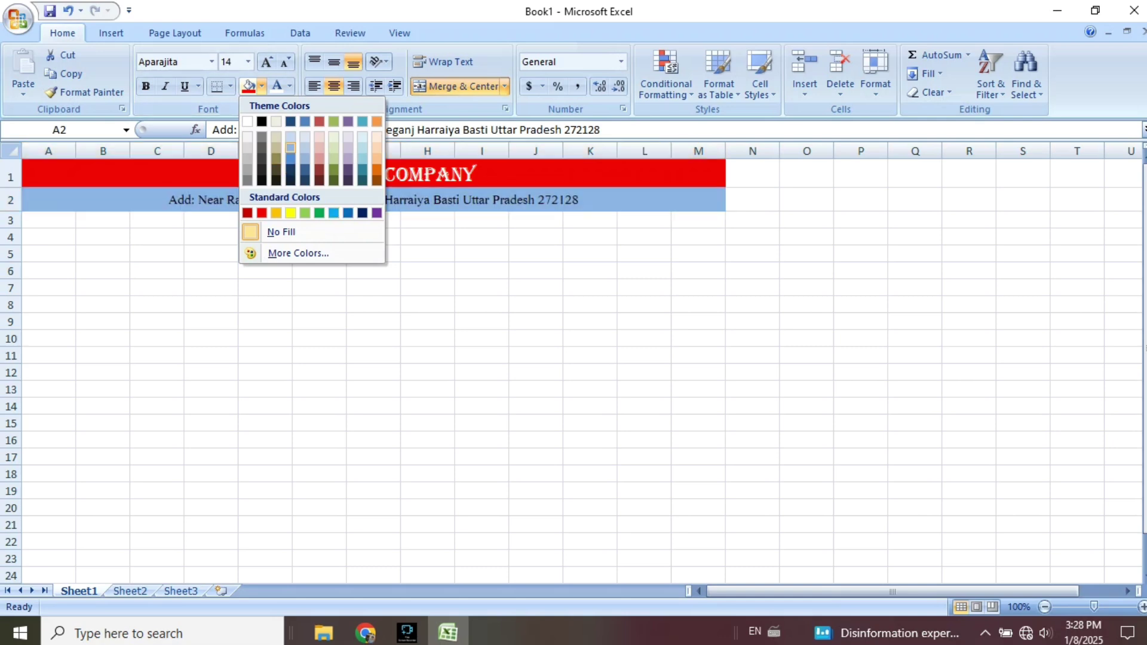
{"action": "left_click", "coordinate": [290, 147]}
{"action": "left_click", "coordinate": [482, 288]}
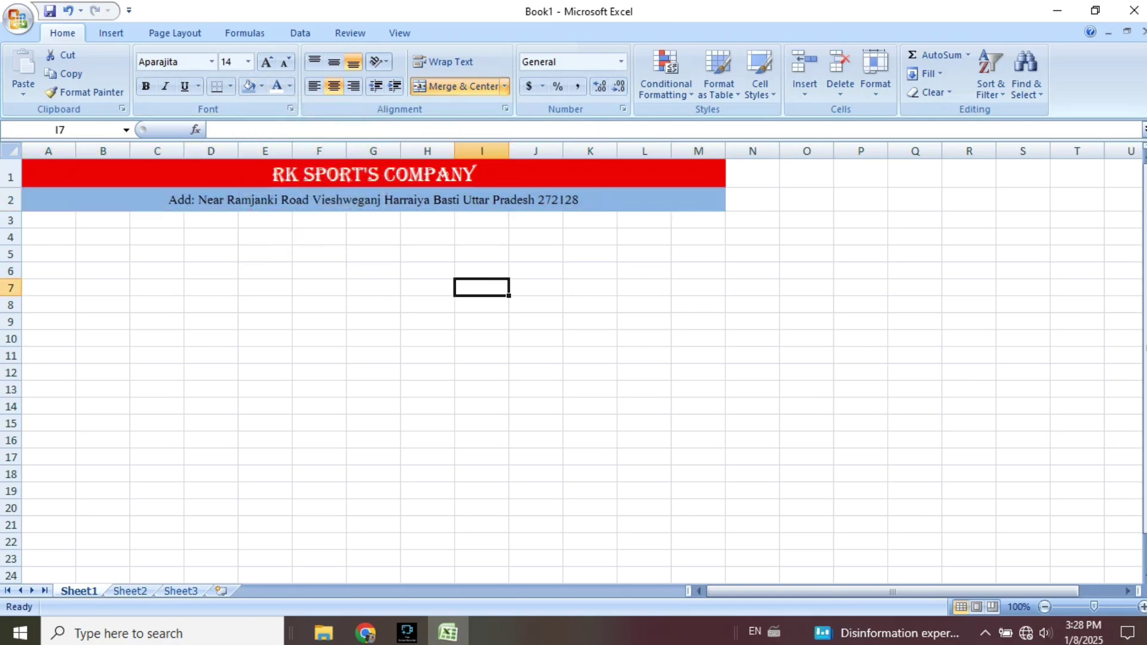
{"action": "left_click", "coordinate": [49, 221]}
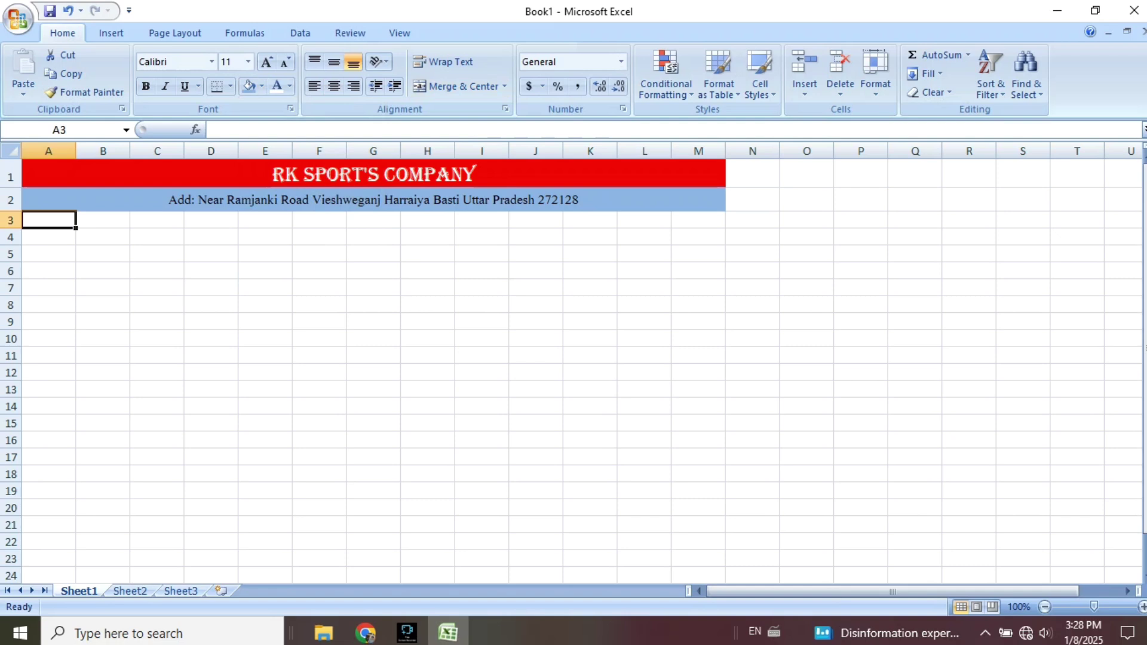
Enter the headings ID No., Name and Month Work in cells A3, B3 and C3.
{"action": "type", "text": "I"}
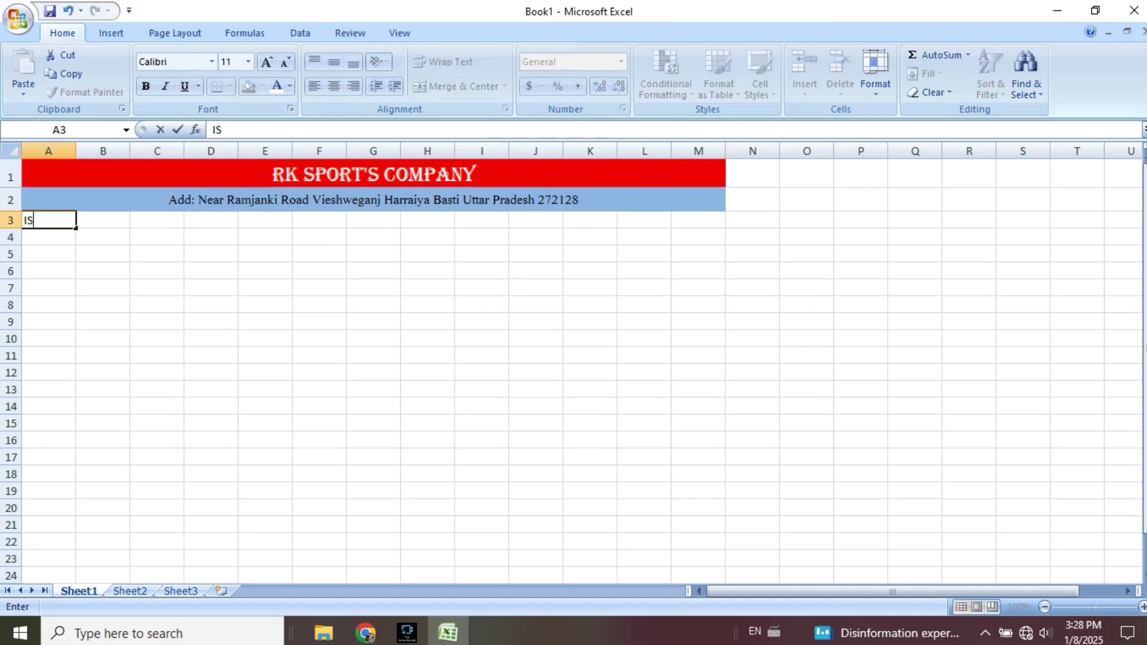
{"action": "type", "text": "D No"}
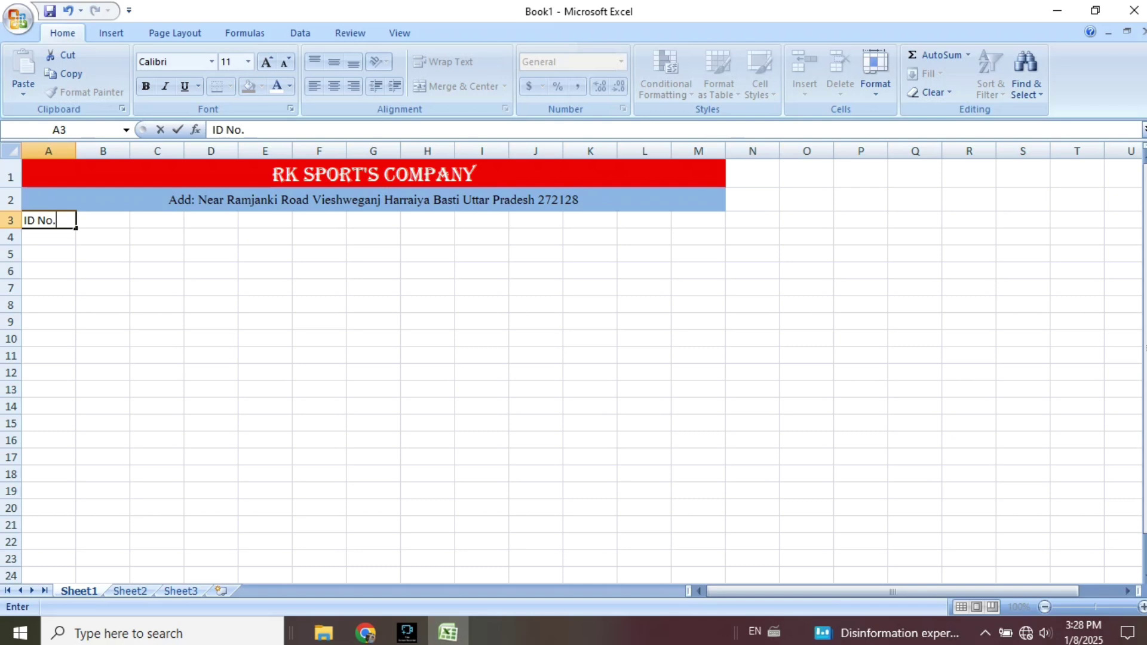
{"action": "type", "text": "."}
{"action": "key", "text": "Tab"}
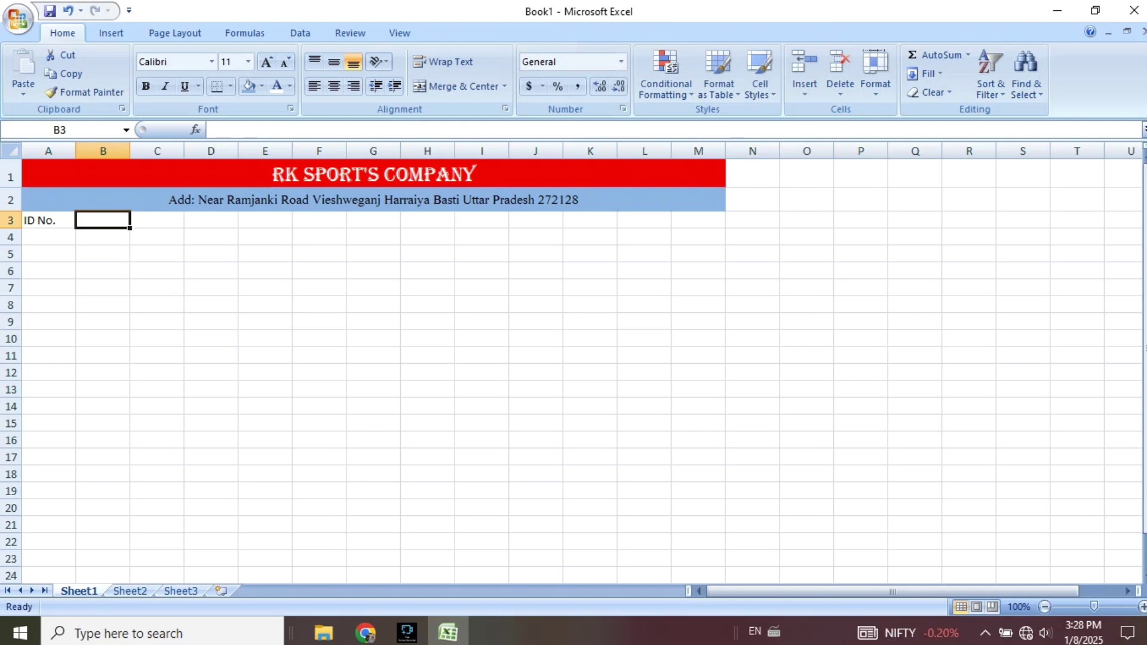
{"action": "type", "text": "Name"}
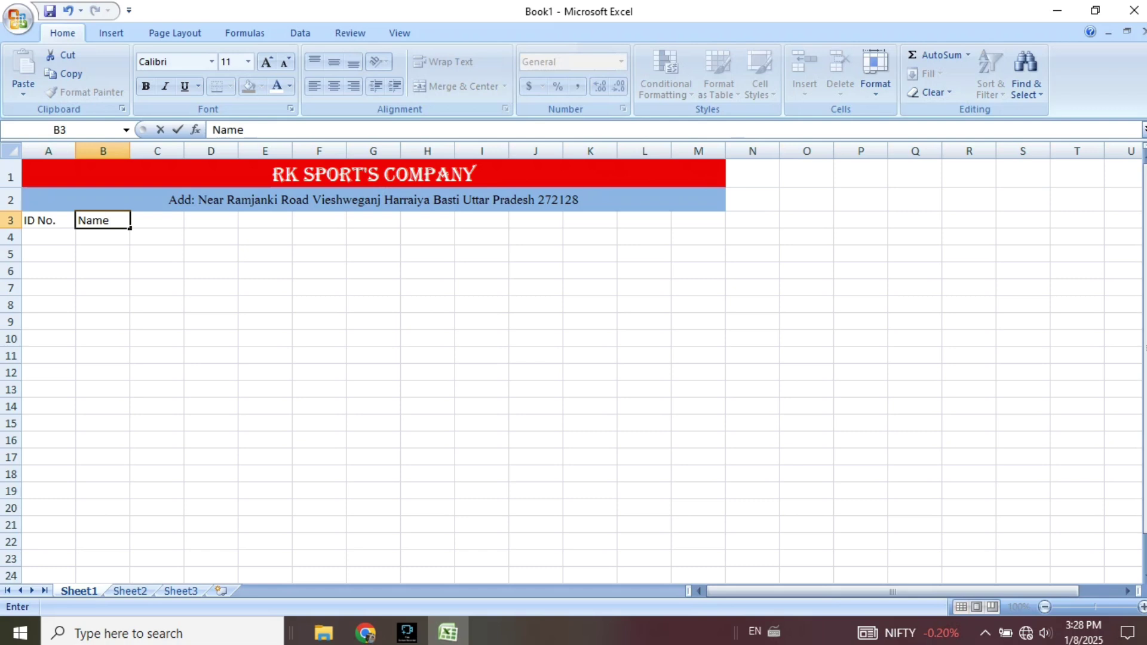
{"action": "key", "text": "Tab"}
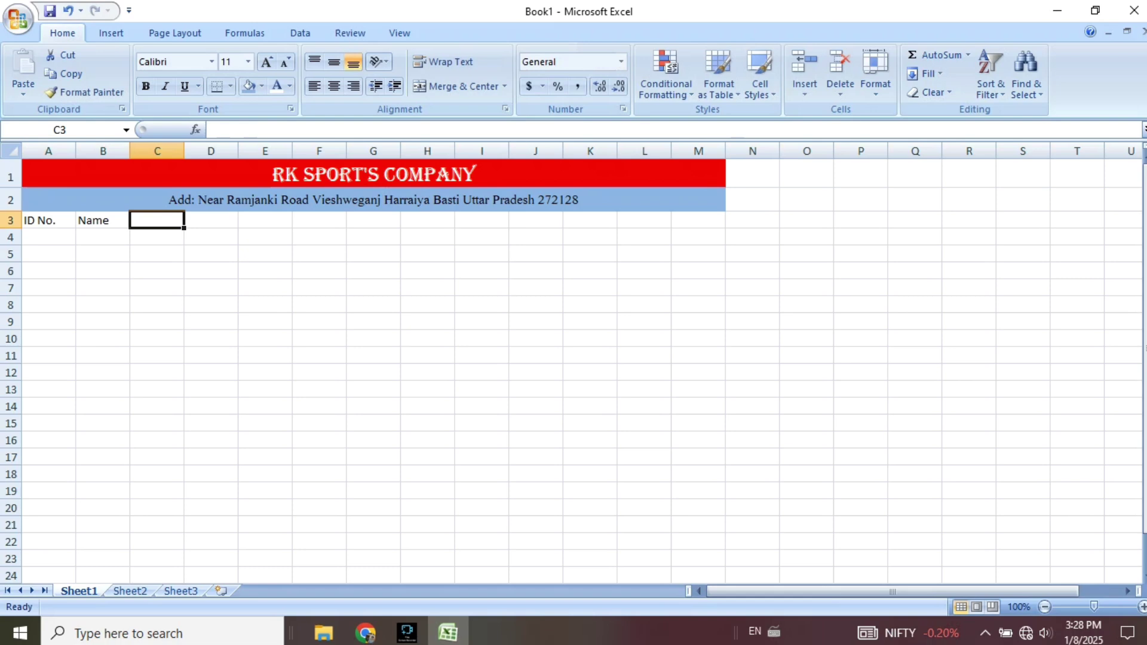
{"action": "type", "text": "Month"}
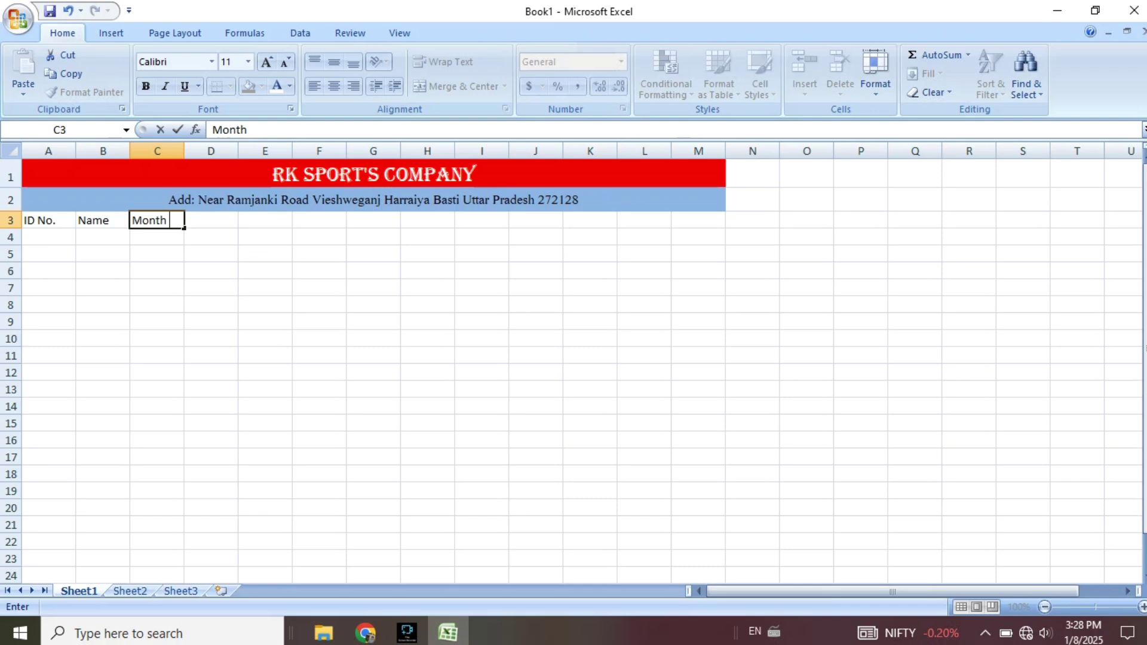
{"action": "type", "text": " Work"}
{"action": "left_click", "coordinate": [184, 221]}
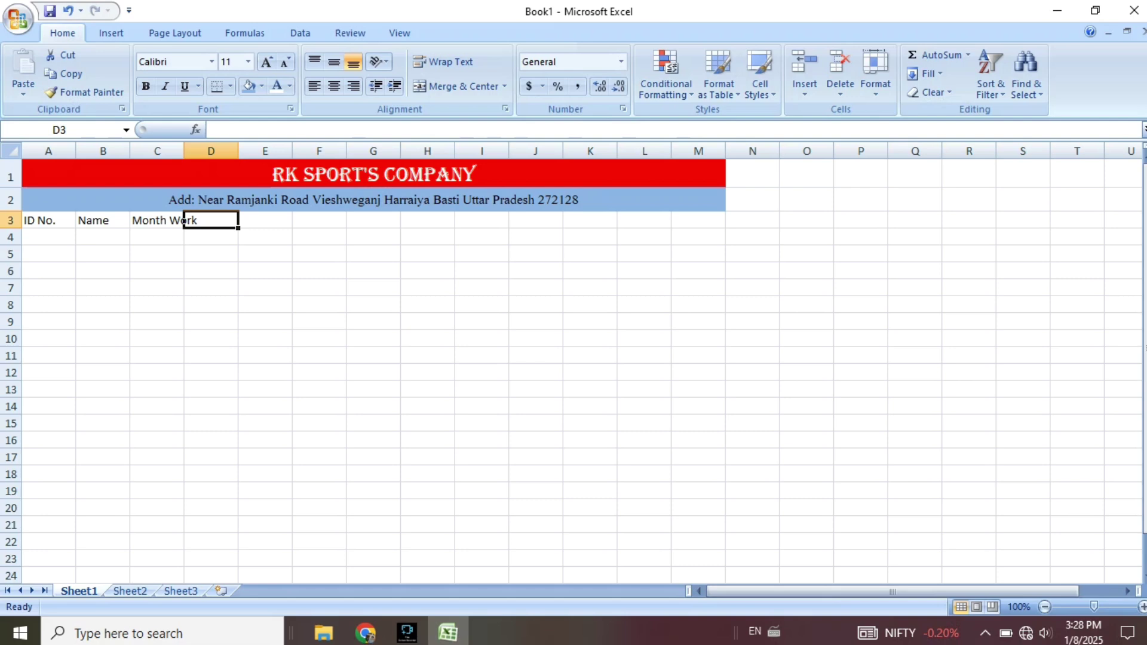
{"action": "left_click", "coordinate": [264, 287]}
Merge and centre D3:G3, and widen column C so Month Work fits.
{"action": "left_click_drag", "start_coordinate": [265, 221], "coordinate": [374, 237]}
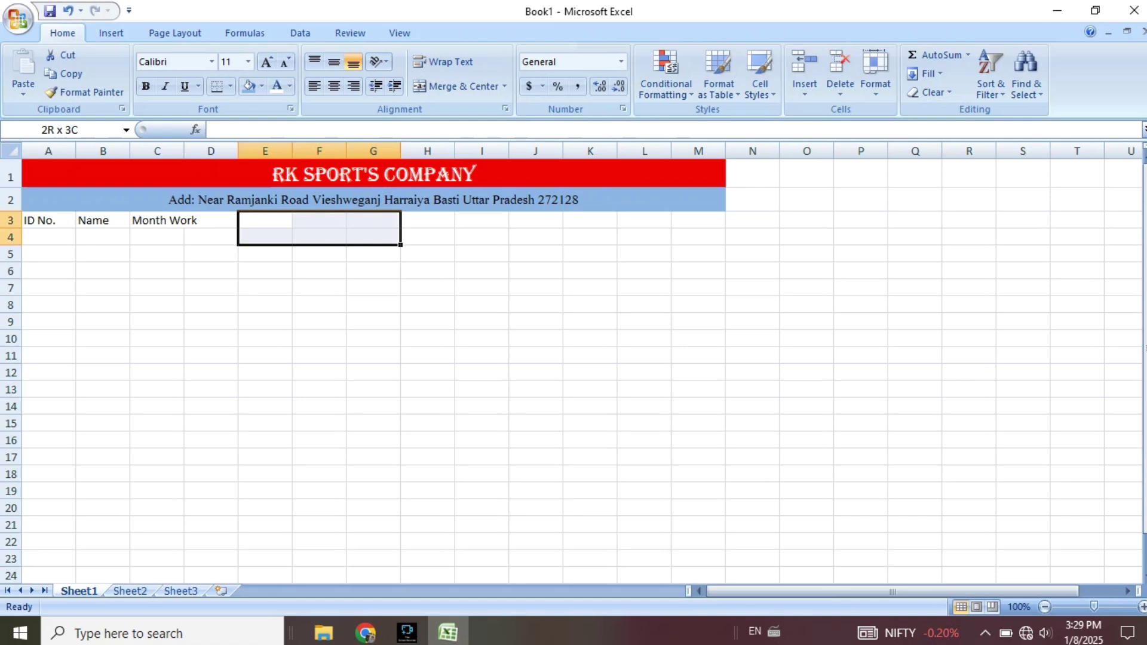
{"action": "left_click_drag", "start_coordinate": [374, 237], "coordinate": [427, 238]}
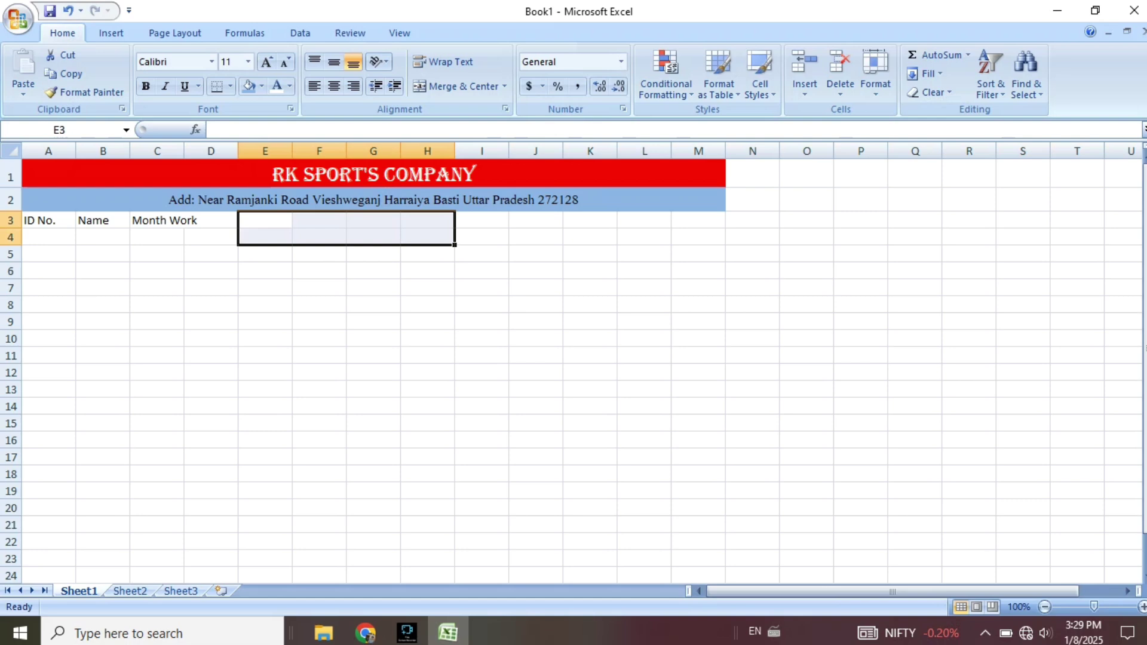
{"action": "left_click_drag", "start_coordinate": [265, 220], "coordinate": [481, 221]}
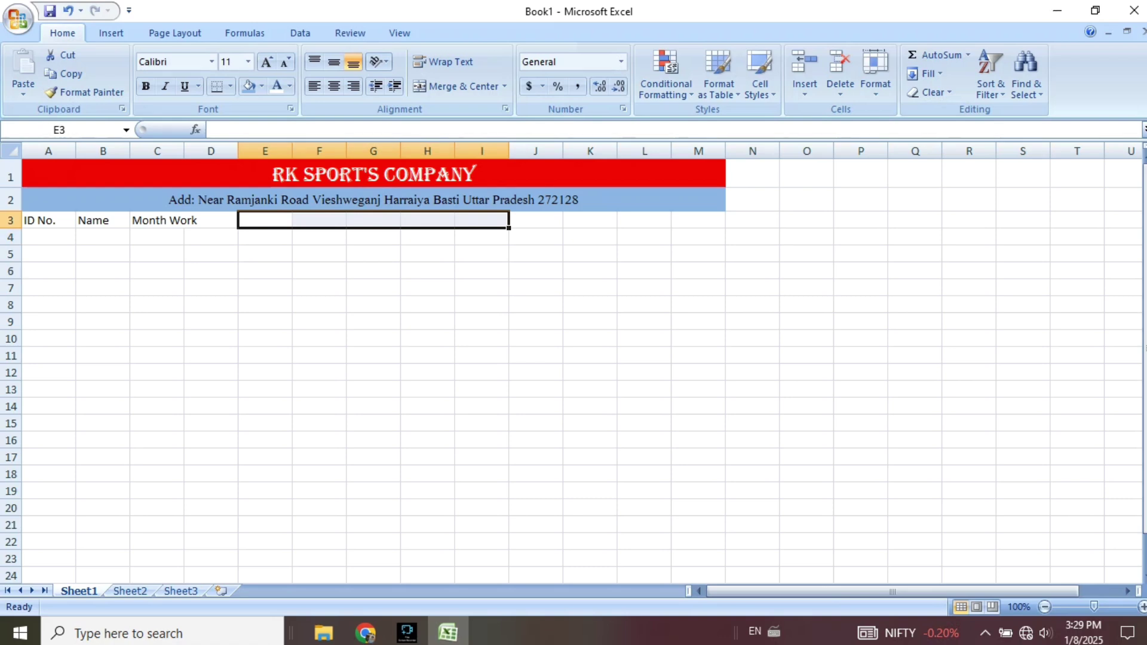
{"action": "left_click_drag", "start_coordinate": [211, 221], "coordinate": [373, 220]}
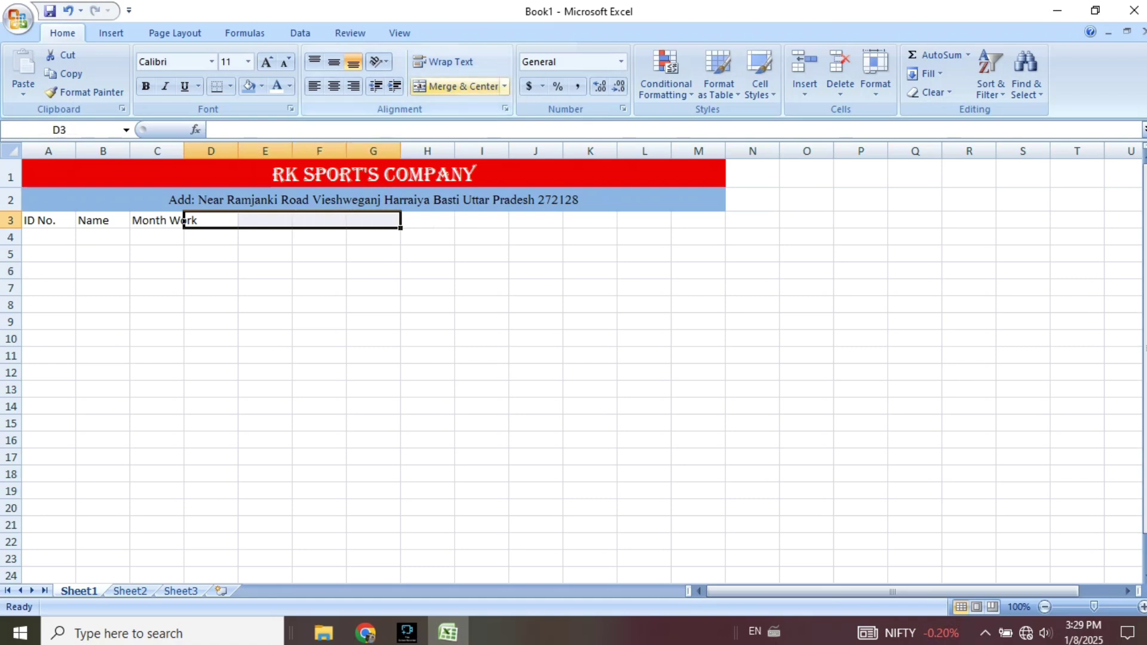
{"action": "left_click", "coordinate": [457, 86]}
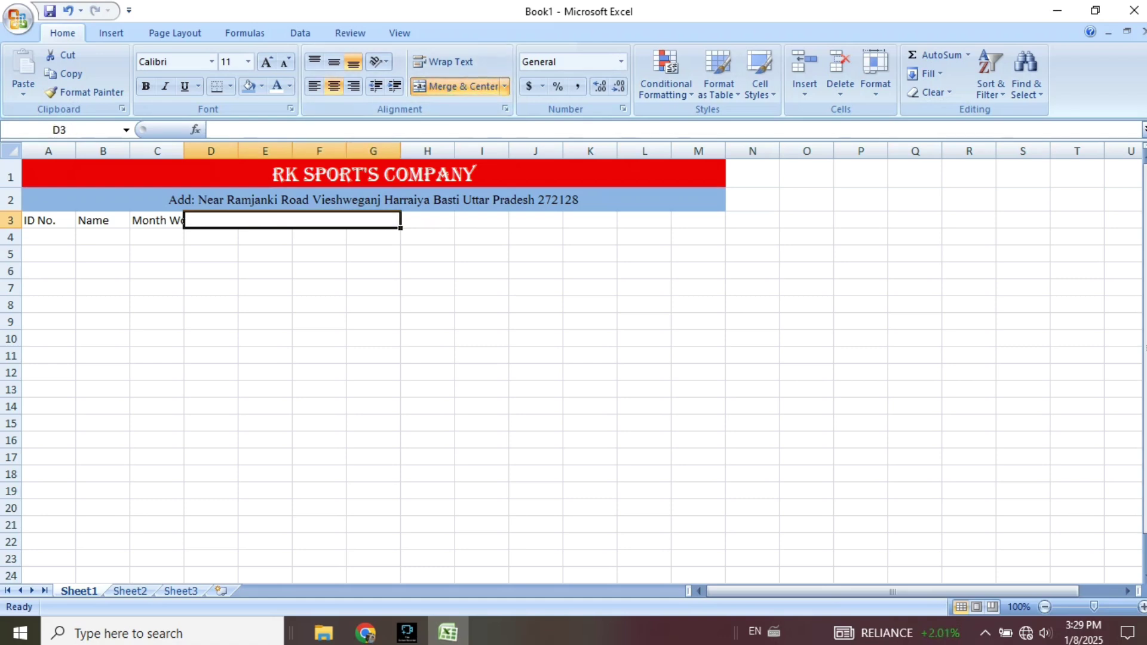
{"action": "double_click", "coordinate": [184, 150]}
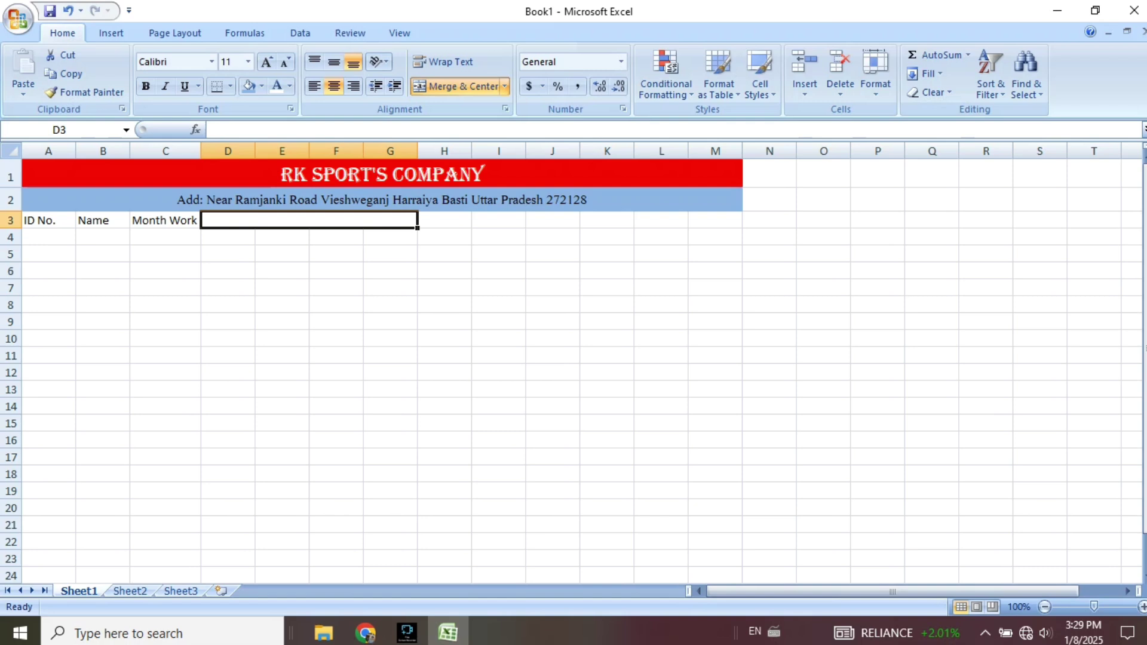
Enter the heading Adding Allown's in the merged D3 cell, correcting the typo.
{"action": "type", "text": "A"}
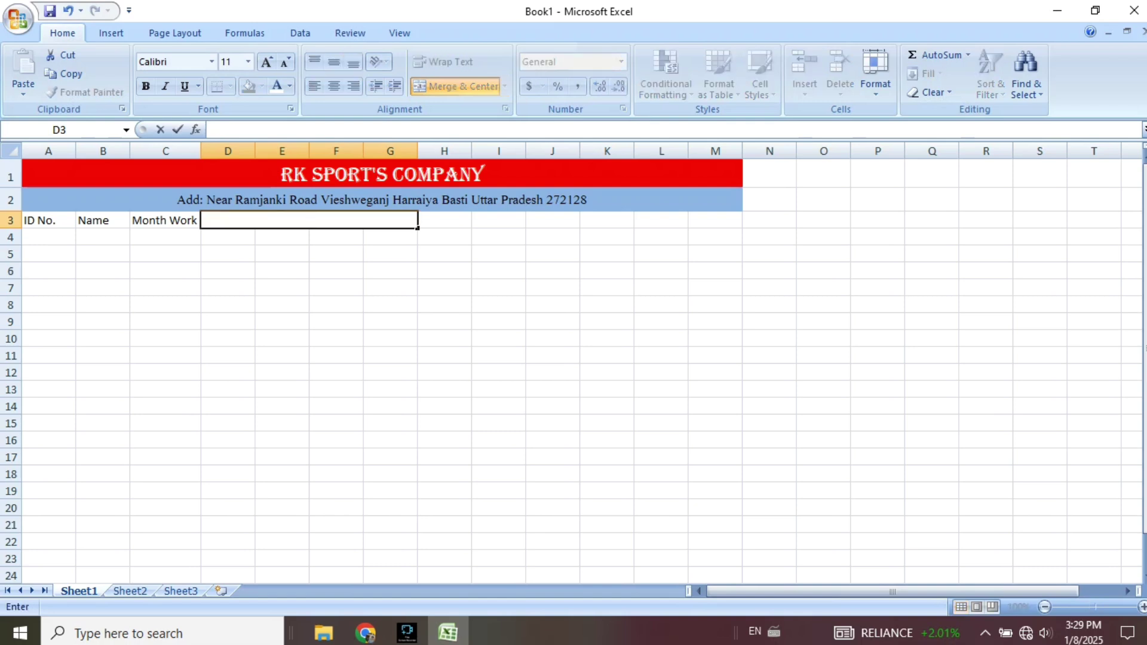
{"action": "type", "text": "dding A"}
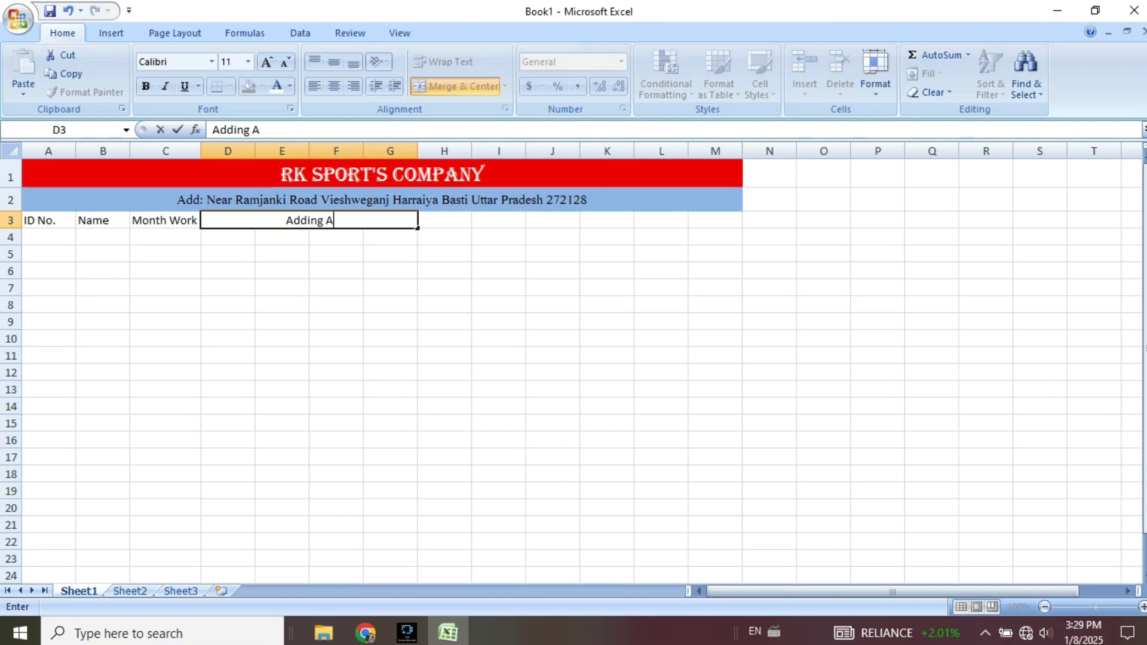
{"action": "type", "text": "llowns"}
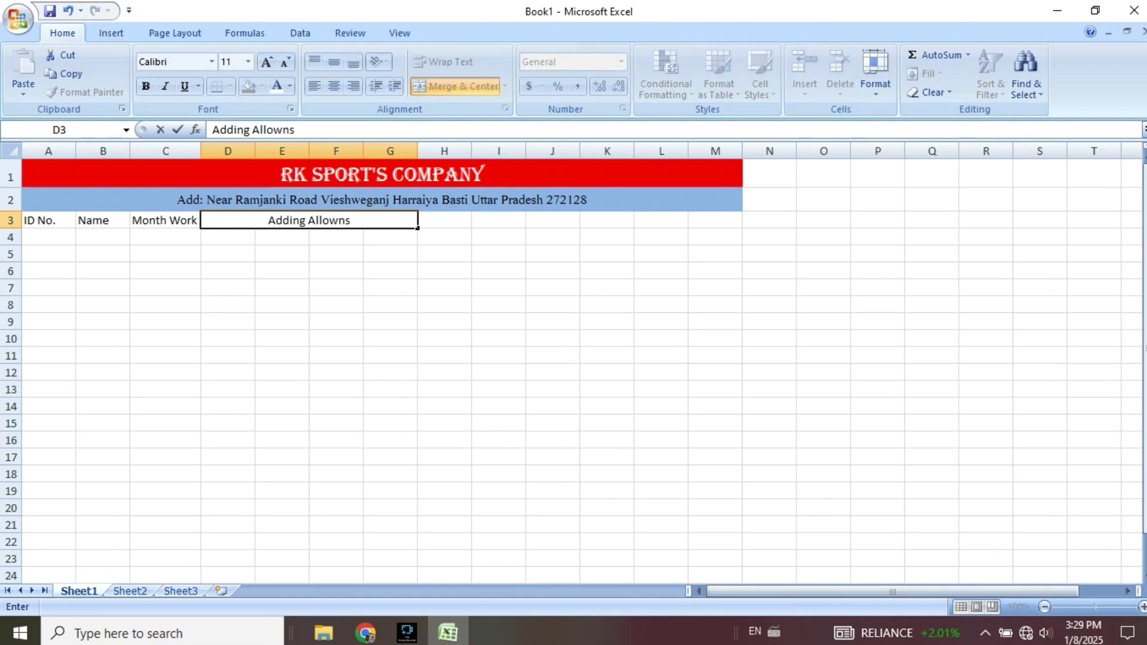
{"action": "key", "text": "BackSpace"}
{"action": "type", "text": "'s"}
{"action": "key", "text": "Return"}
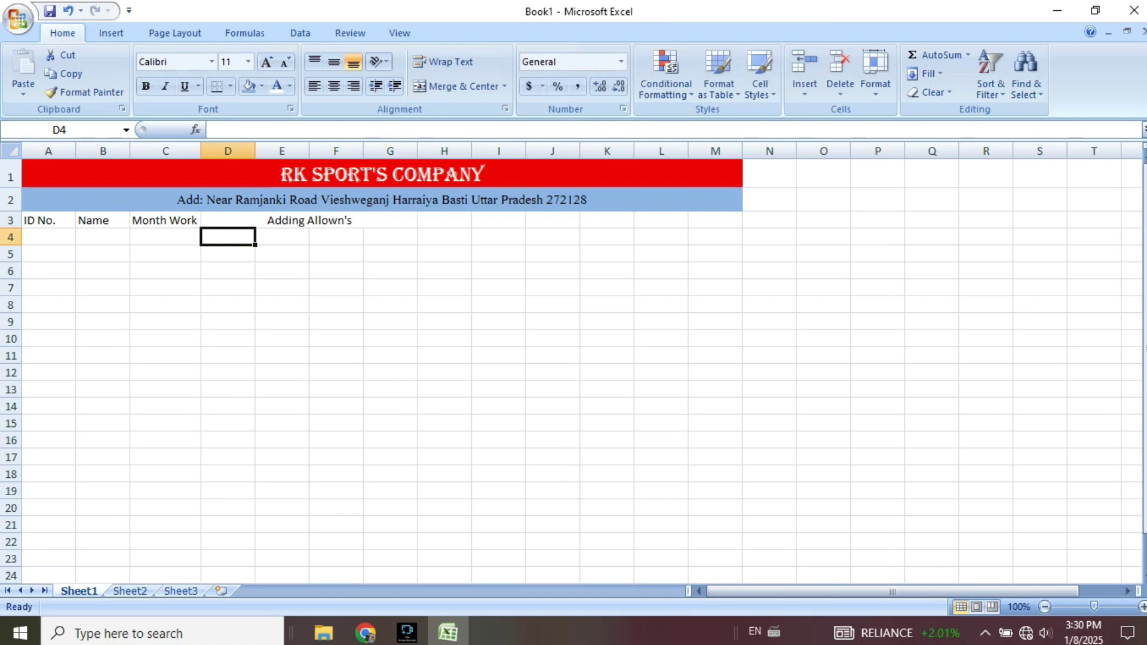
Enter Basic Pay, DA 2%, Bonus and HRA 10% in cells D4 through G4.
{"action": "type", "text": "Ba"}
{"action": "key", "text": "BackSpace"}
{"action": "key", "text": "BackSpace"}
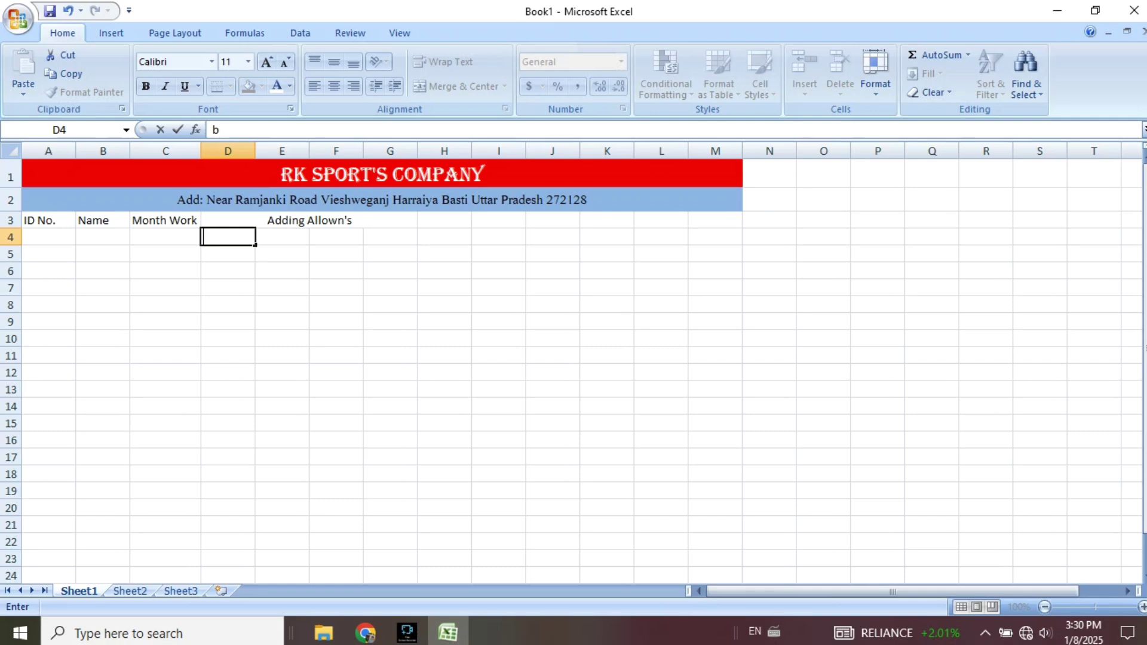
{"action": "type", "text": "Basic Pay"}
{"action": "key", "text": "Tab"}
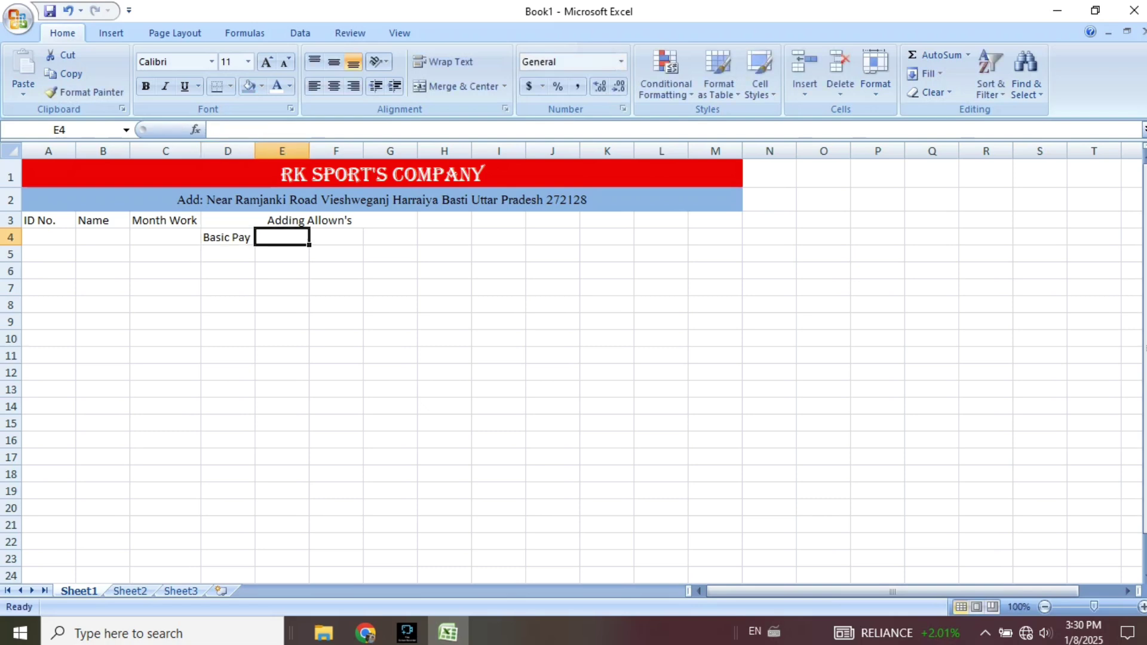
{"action": "type", "text": "Da"}
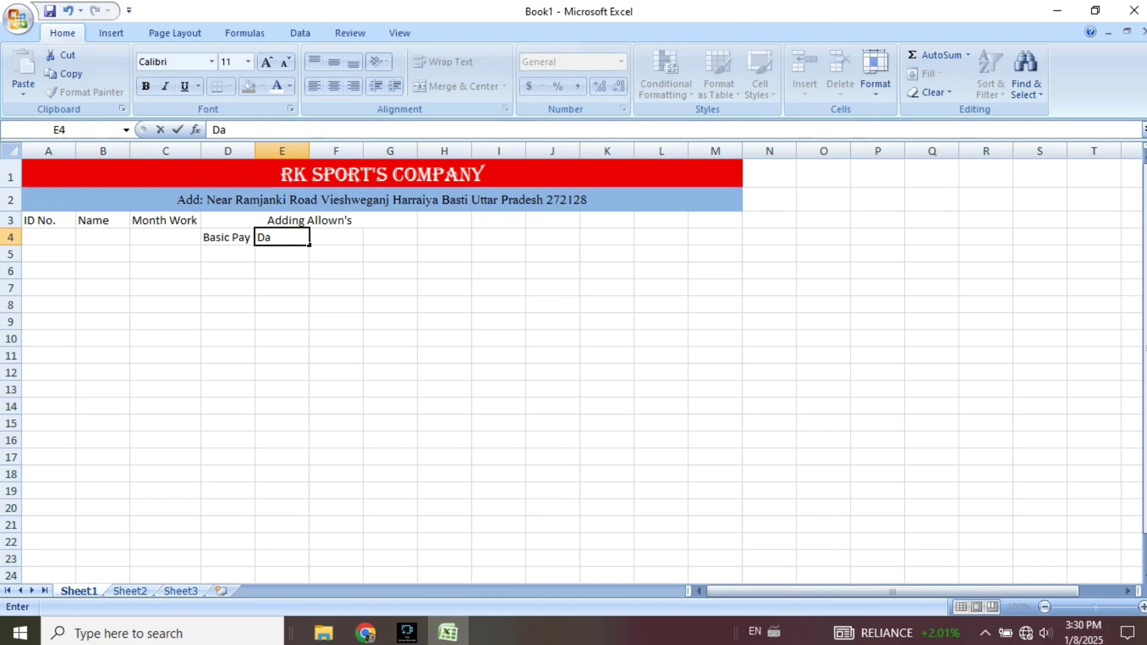
{"action": "key", "text": "BackSpace"}
{"action": "type", "text": "A 2"}
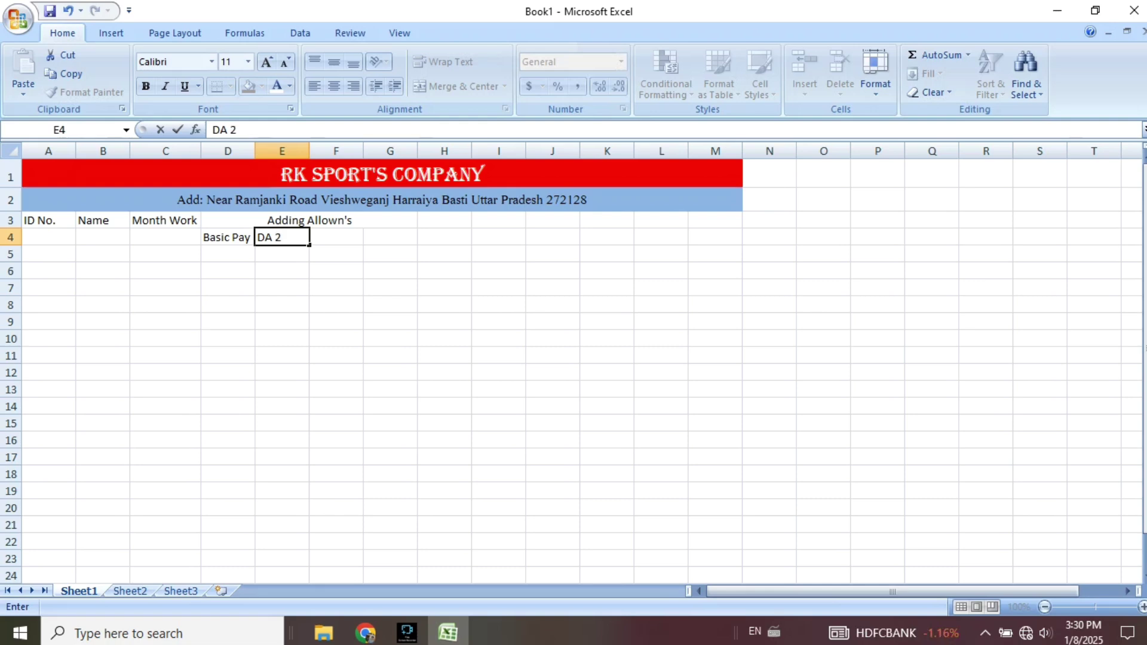
{"action": "type", "text": "%"}
{"action": "key", "text": "Tab"}
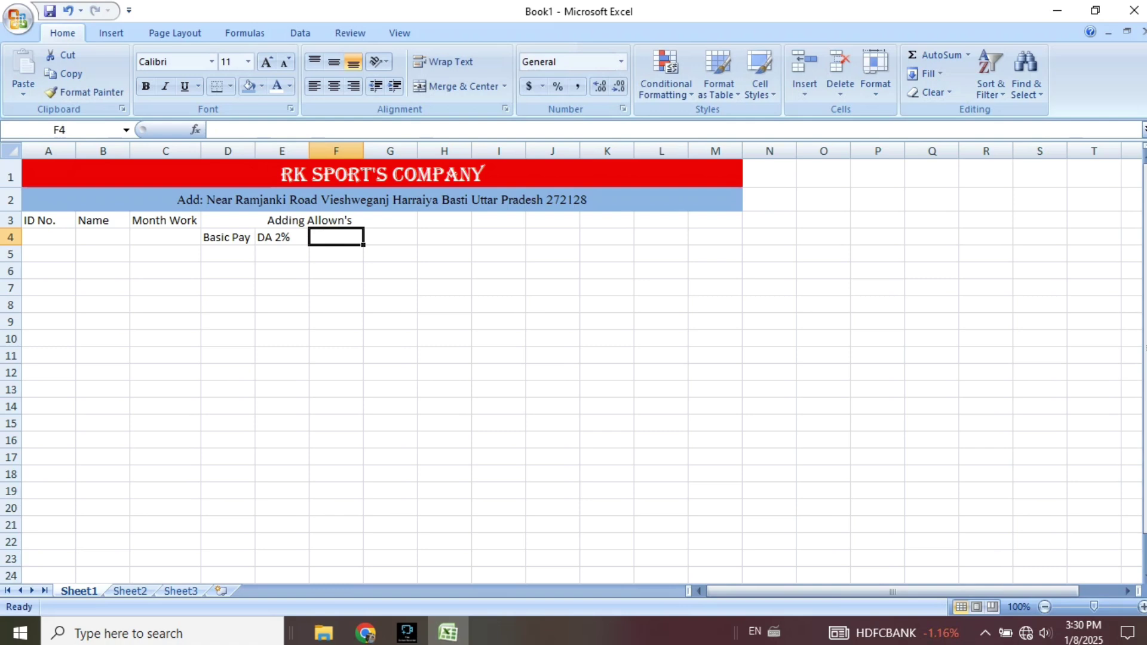
{"action": "type", "text": "Bo"}
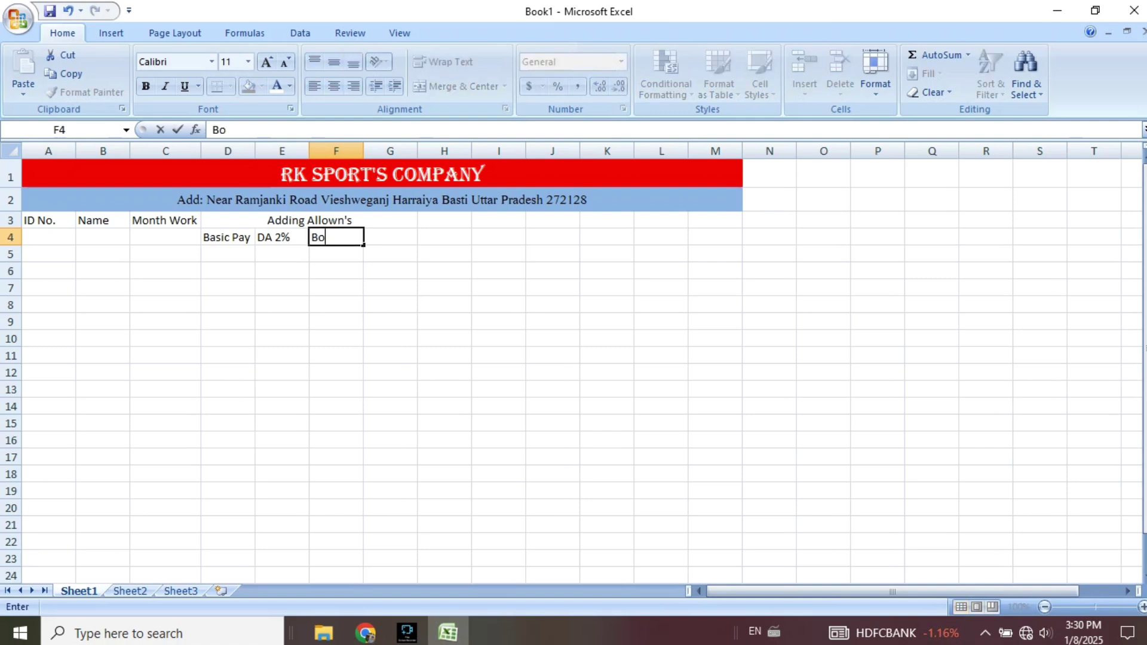
{"action": "type", "text": "nus"}
{"action": "key", "text": "Tab"}
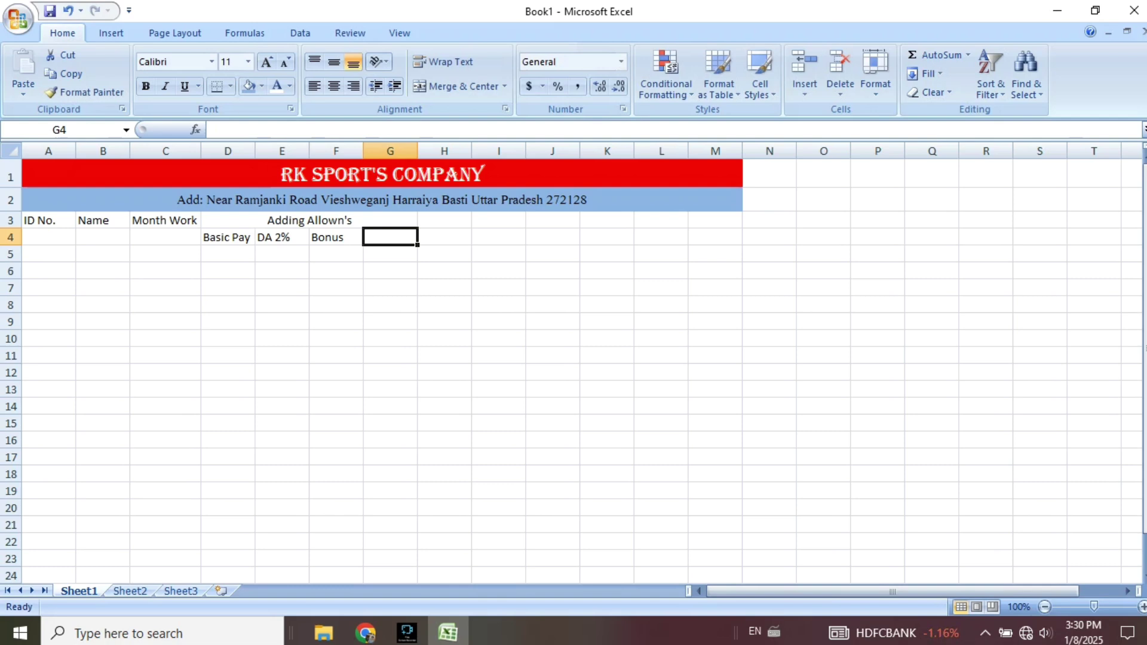
{"action": "type", "text": "H"}
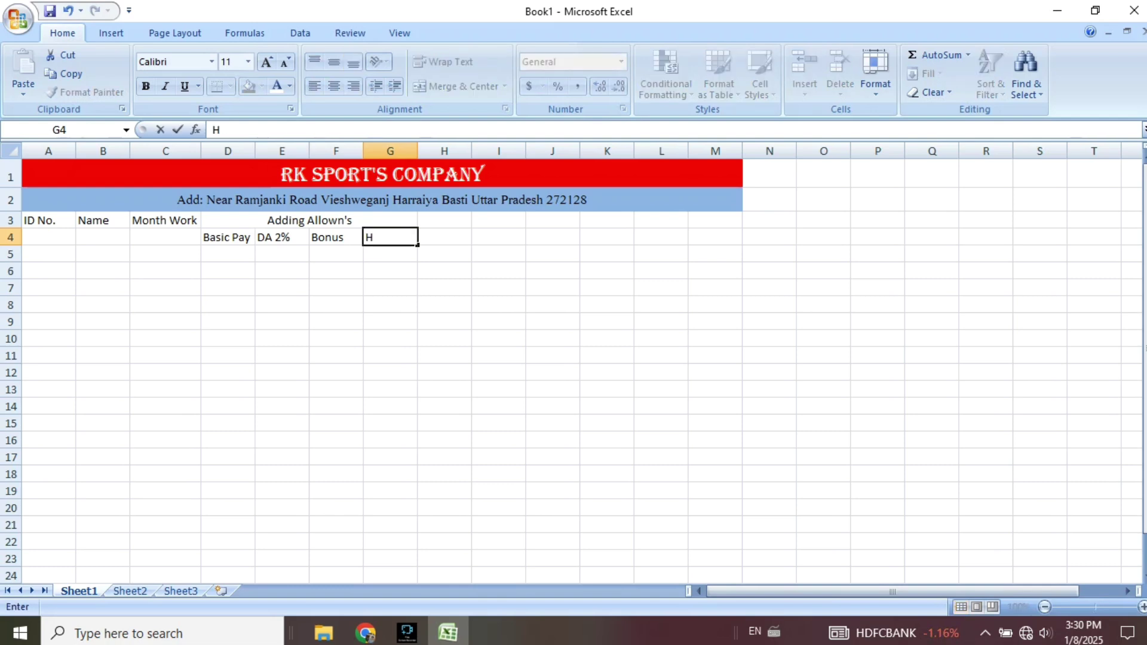
{"action": "type", "text": "RA 10%"}
Merge and centre H3:I3 and title it Detuction's.
{"action": "left_click", "coordinate": [444, 221]}
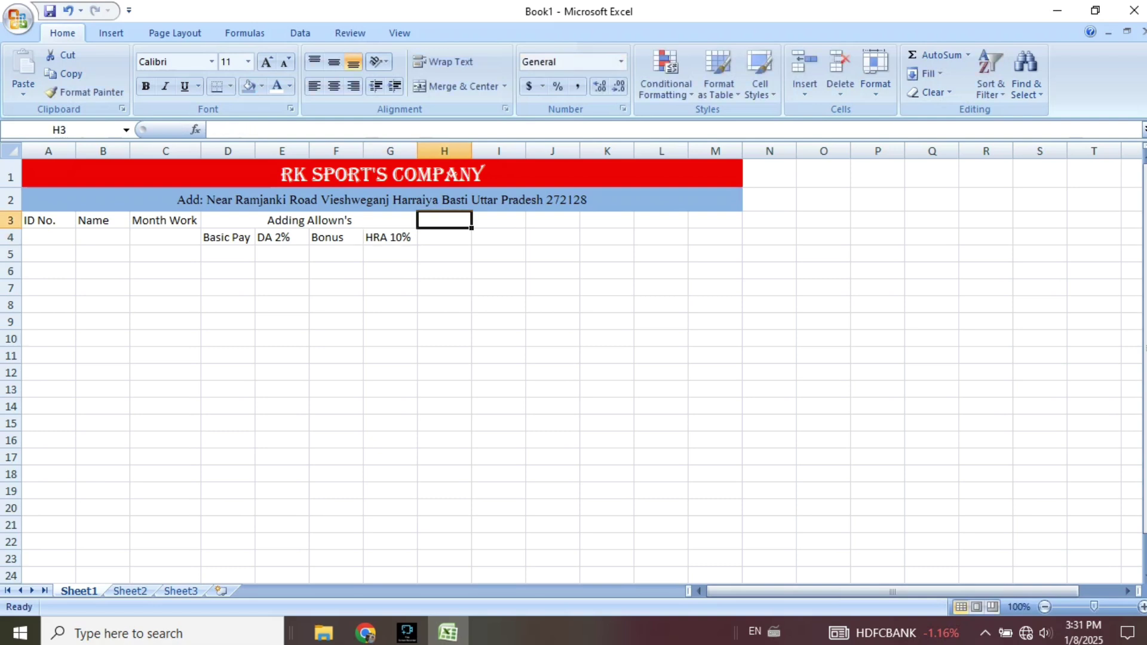
{"action": "left_click_drag", "start_coordinate": [443, 220], "coordinate": [499, 221]}
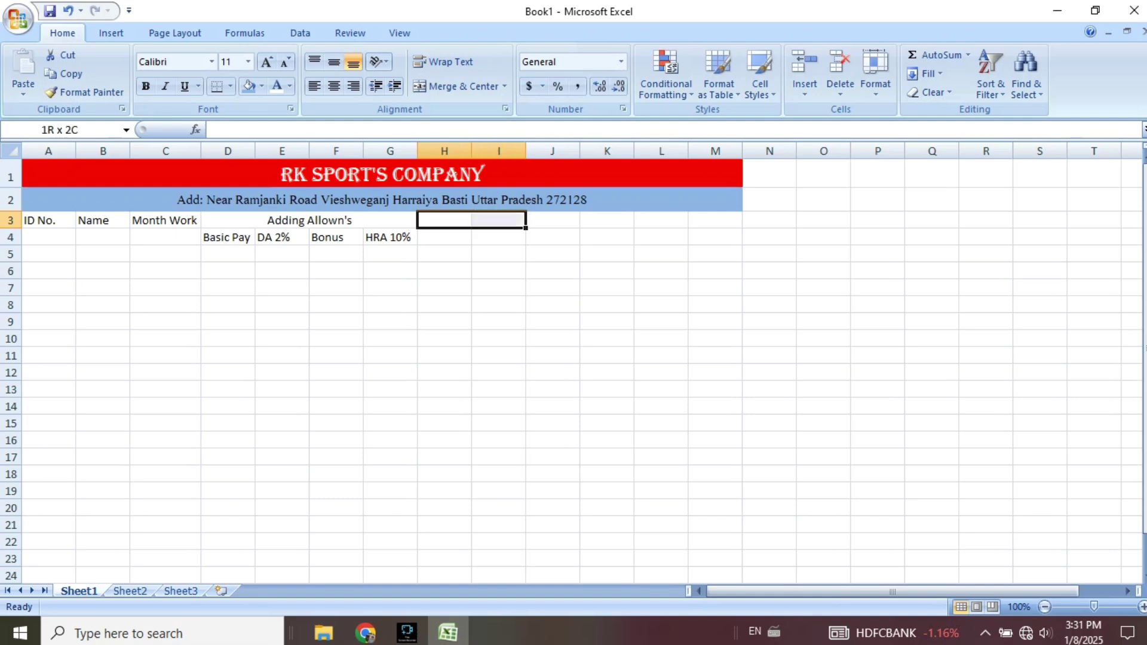
{"action": "left_click", "coordinate": [455, 86]}
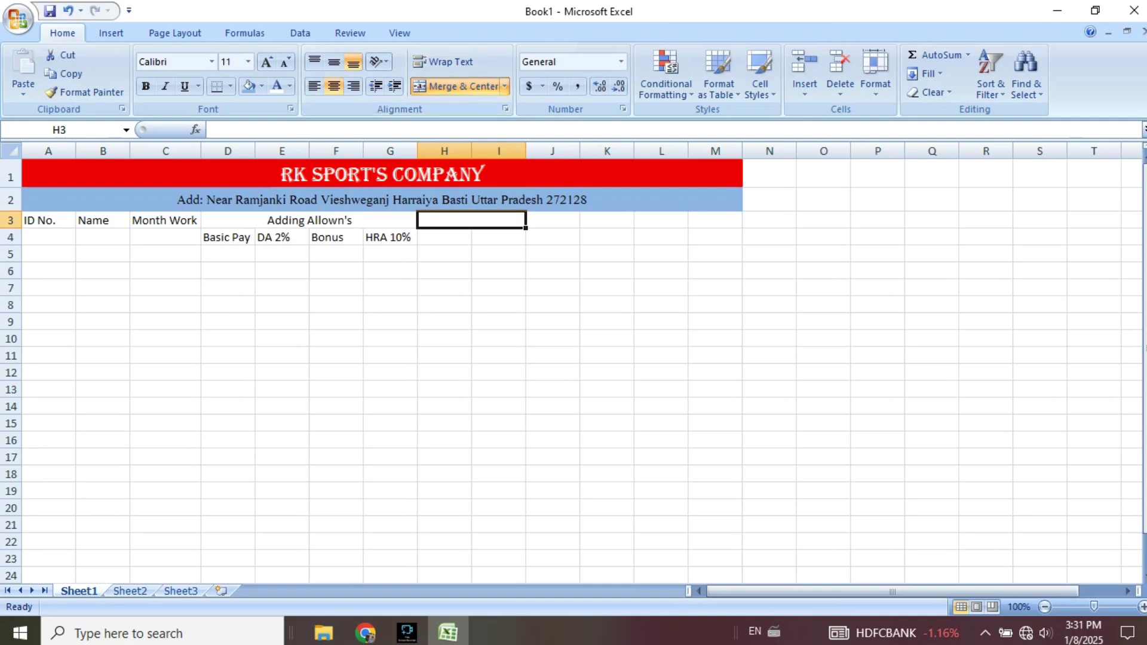
{"action": "type", "text": "Detu"}
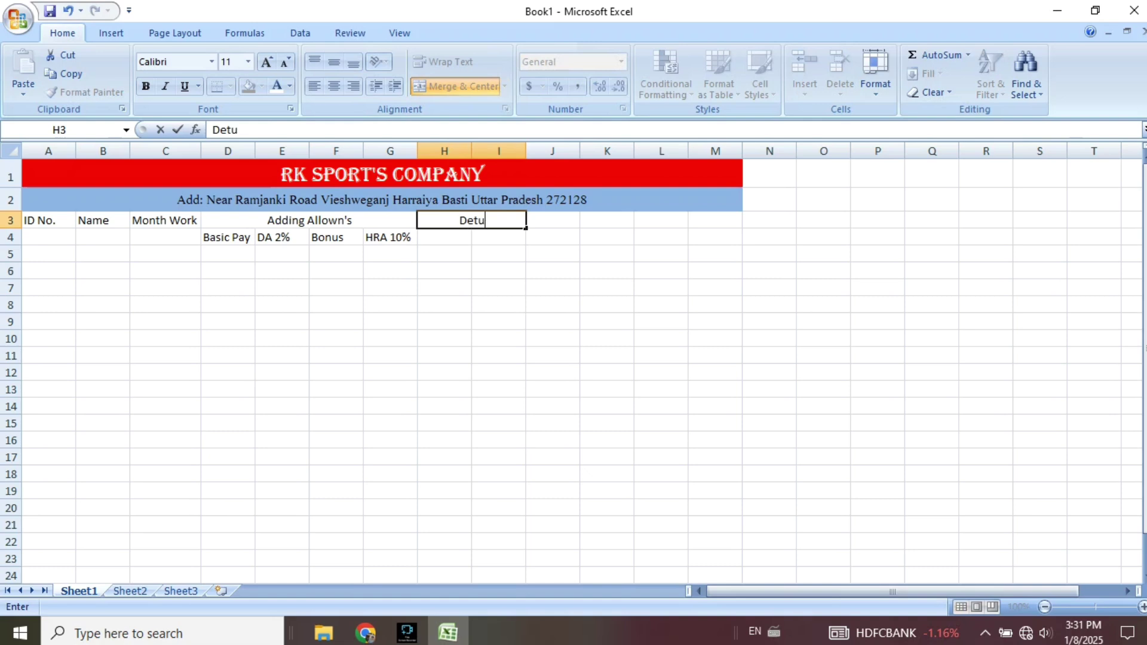
{"action": "type", "text": "ction's"}
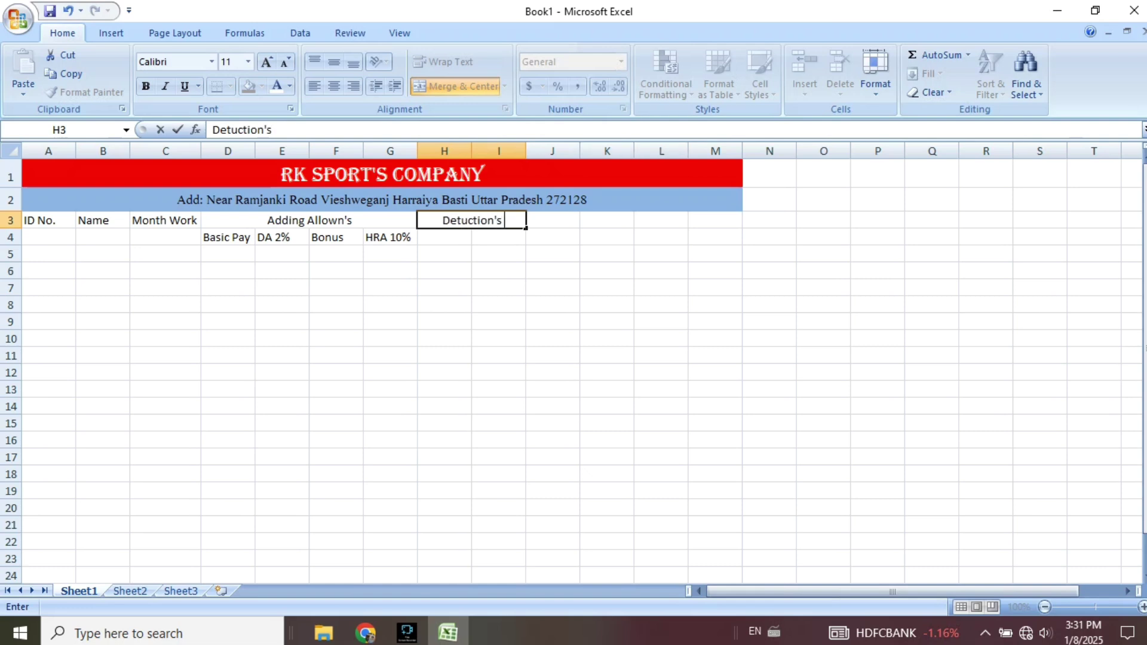
{"action": "key", "text": "Return"}
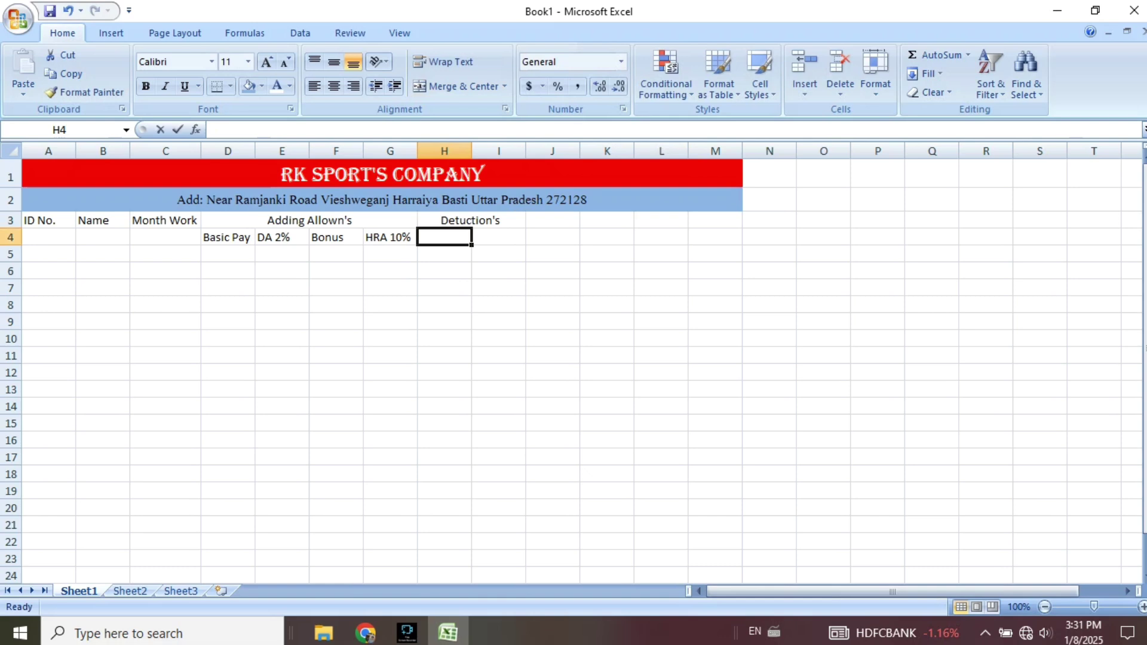
Enter the sub-headings PF 15% in H4 and Convance in I4.
{"action": "type", "text": "PF"}
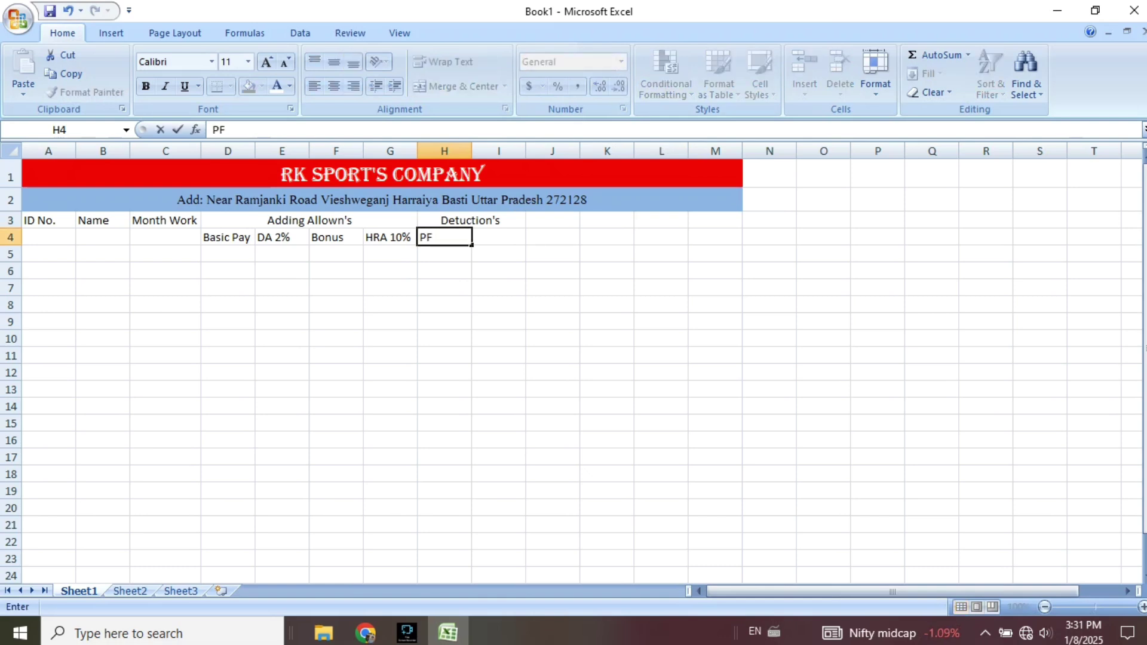
{"action": "type", "text": " 15%"}
{"action": "key", "text": "Tab"}
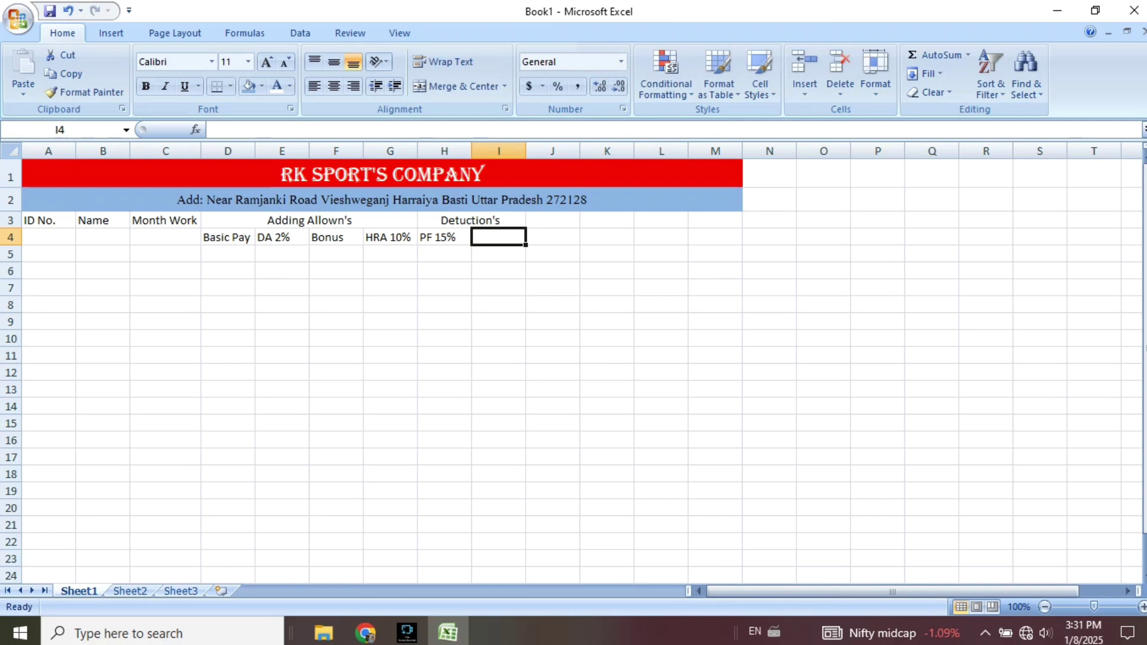
{"action": "type", "text": "co"}
{"action": "key", "text": "BackSpace"}
{"action": "key", "text": "BackSpace"}
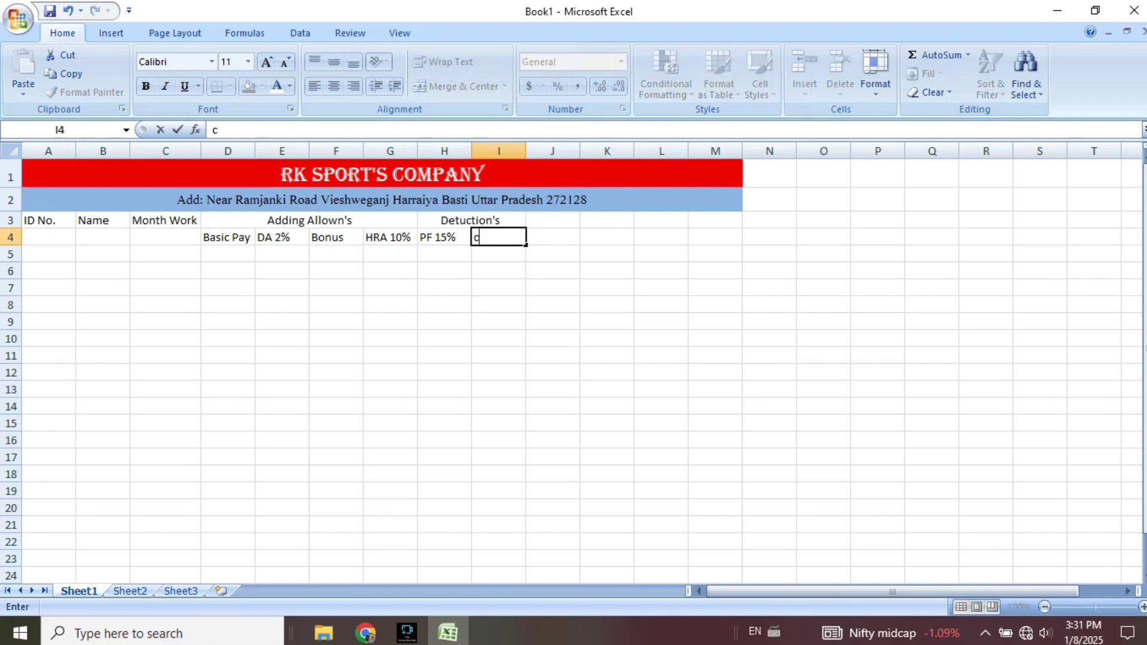
{"action": "type", "text": "Conca"}
{"action": "key", "text": "BackSpace"}
{"action": "key", "text": "BackSpace"}
{"action": "type", "text": "vance"}
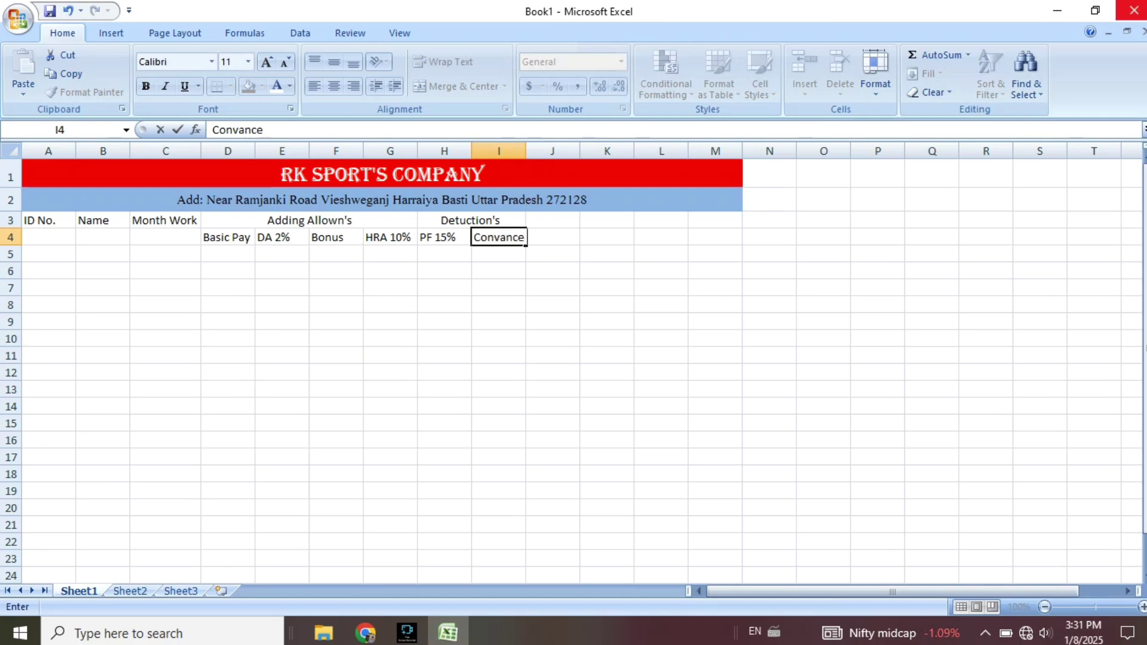
Merge B3:B4, C3:C4 and A3:A4 for the Name, Month Work and ID No. headings.
{"action": "left_click", "coordinate": [552, 220]}
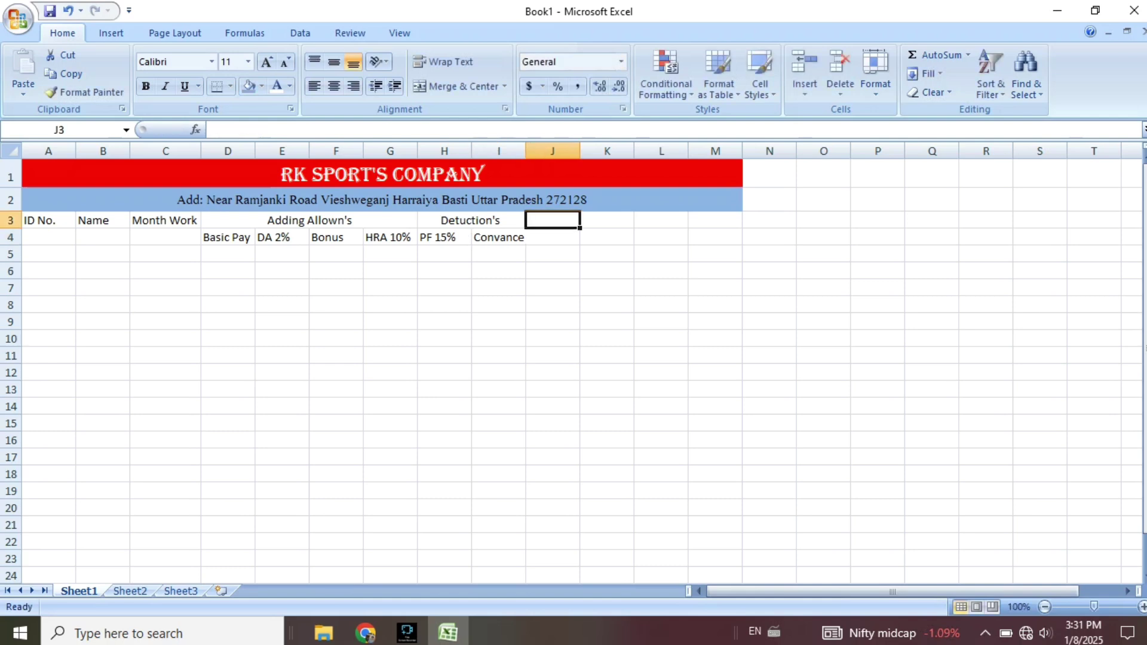
{"action": "left_click_drag", "start_coordinate": [101, 221], "coordinate": [102, 238]}
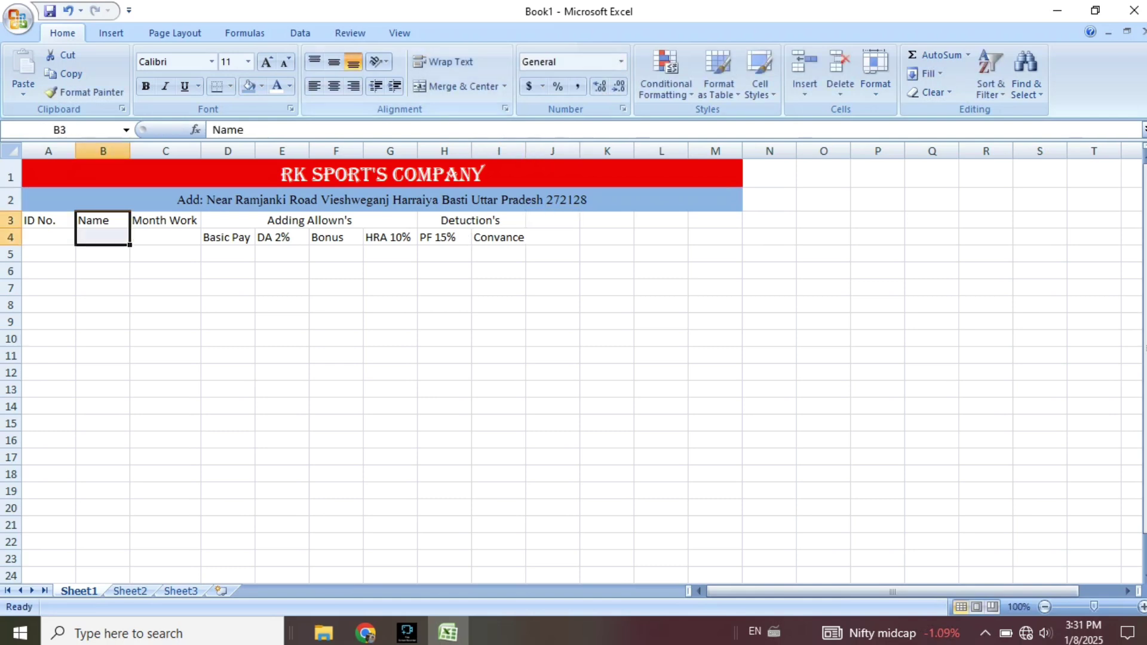
{"action": "left_click", "coordinate": [454, 86]}
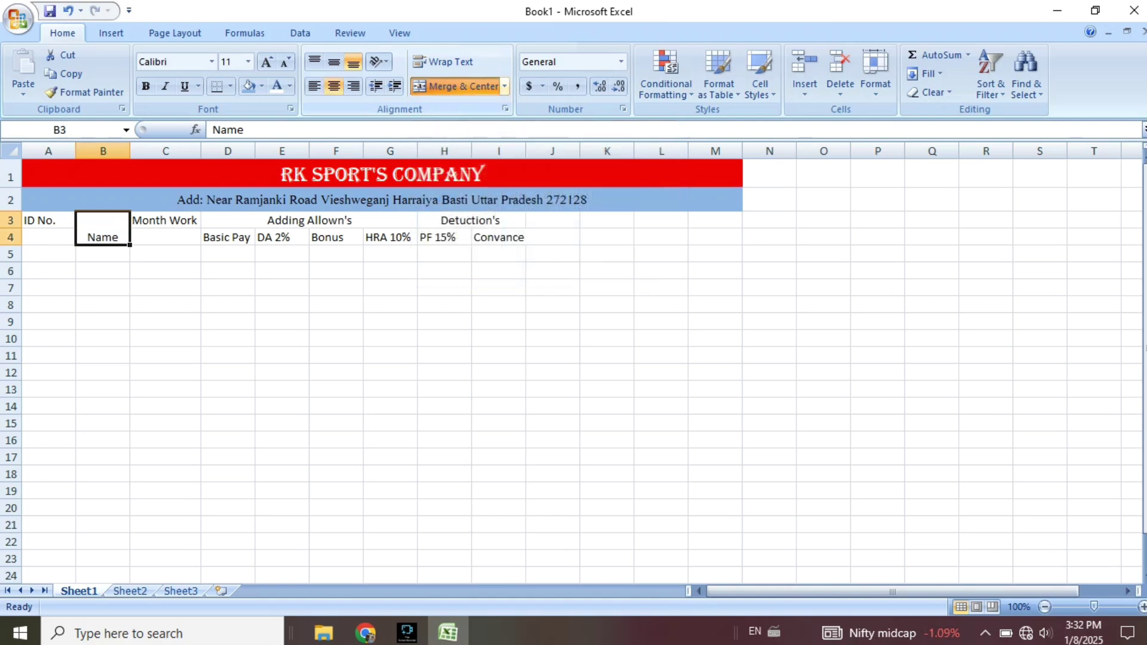
{"action": "key", "text": "Right"}
{"action": "key", "text": "shift+Down"}
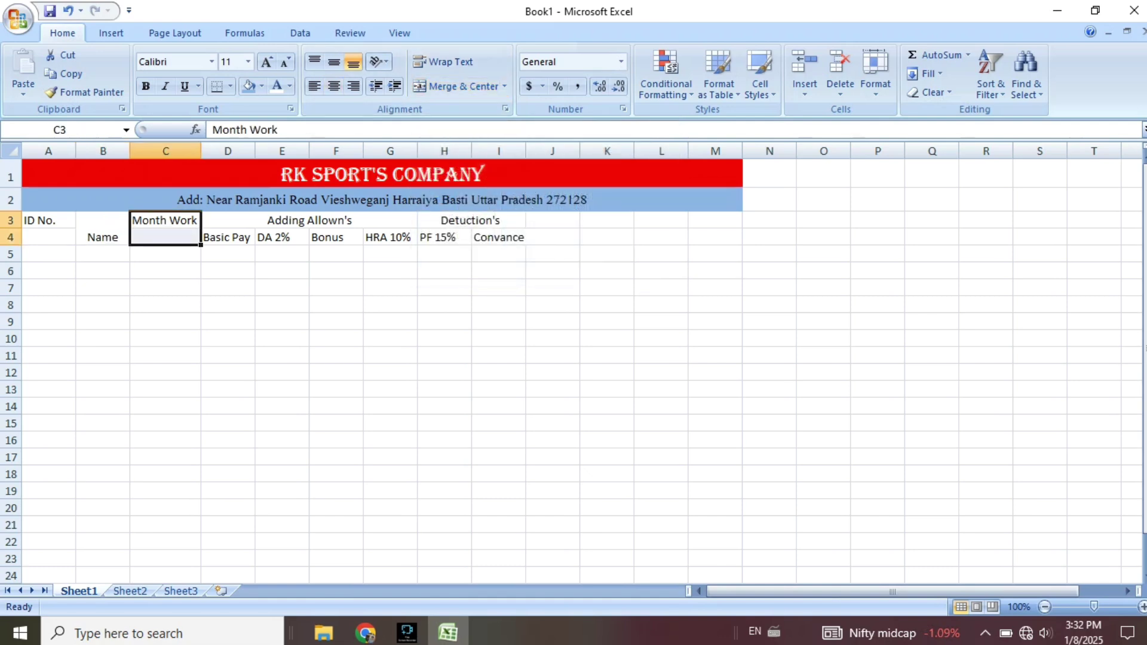
{"action": "left_click", "coordinate": [454, 86]}
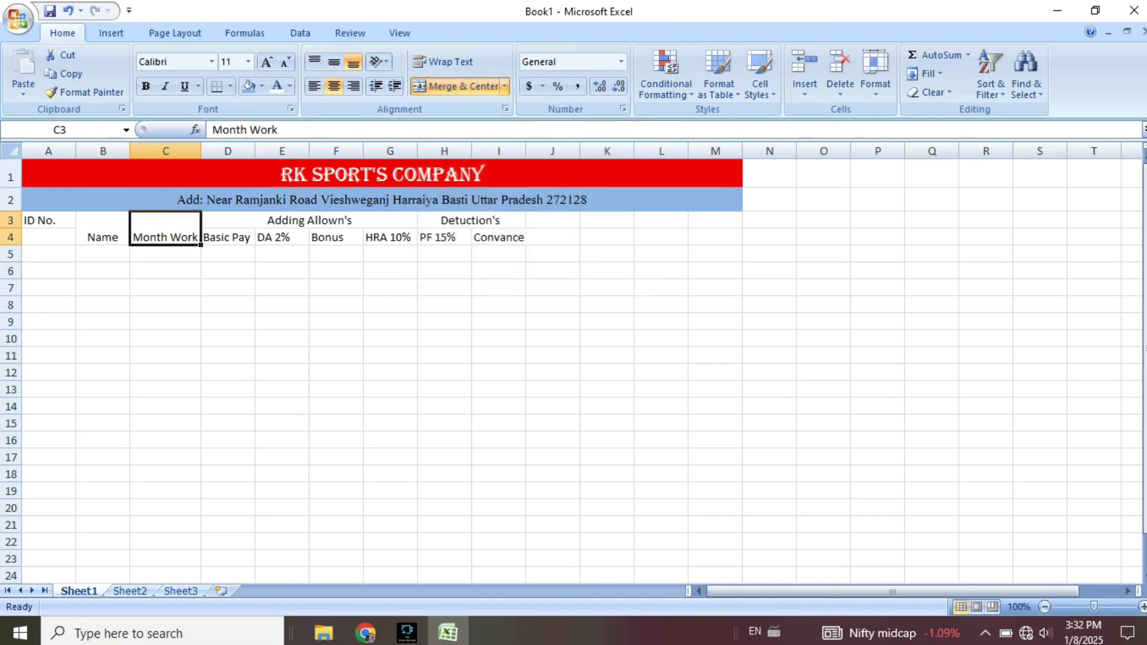
{"action": "key", "text": "Left"}
{"action": "key", "text": "Left"}
{"action": "key", "text": "shift+Down"}
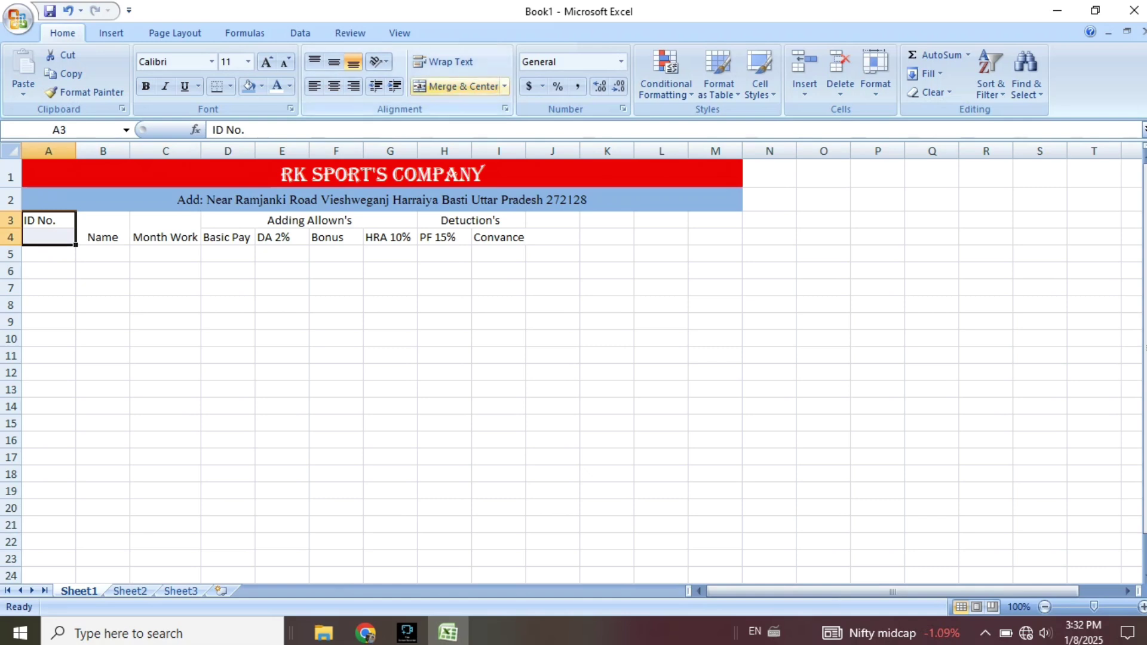
{"action": "left_click", "coordinate": [454, 86]}
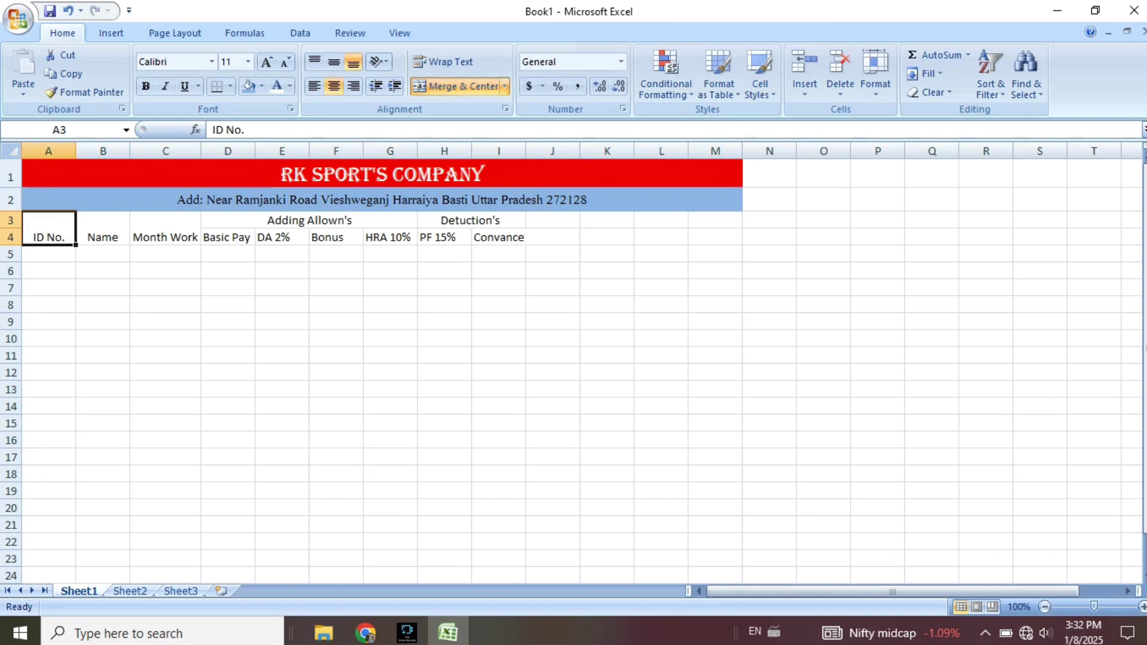
Left-align and vertically centre the header labels in A3:M4.
{"action": "key", "text": "shift+Right"}
{"action": "key", "text": "shift+Right"}
{"action": "key", "text": "shift+Right"}
{"action": "key", "text": "shift+Right"}
{"action": "key", "text": "shift+Right"}
{"action": "key", "text": "shift+Right"}
{"action": "key", "text": "shift+Right"}
{"action": "key", "text": "shift+Right"}
{"action": "key", "text": "shift+Right"}
{"action": "key", "text": "shift+Right"}
{"action": "key", "text": "shift+Right"}
{"action": "key", "text": "shift+Right"}
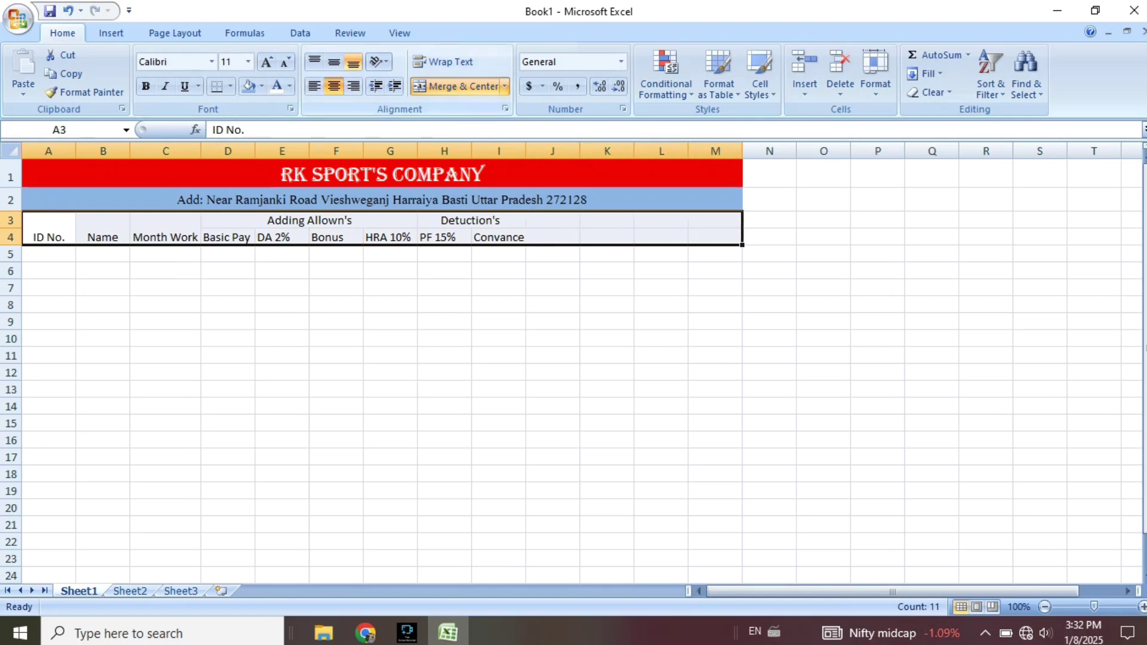
{"action": "left_click", "coordinate": [334, 86]}
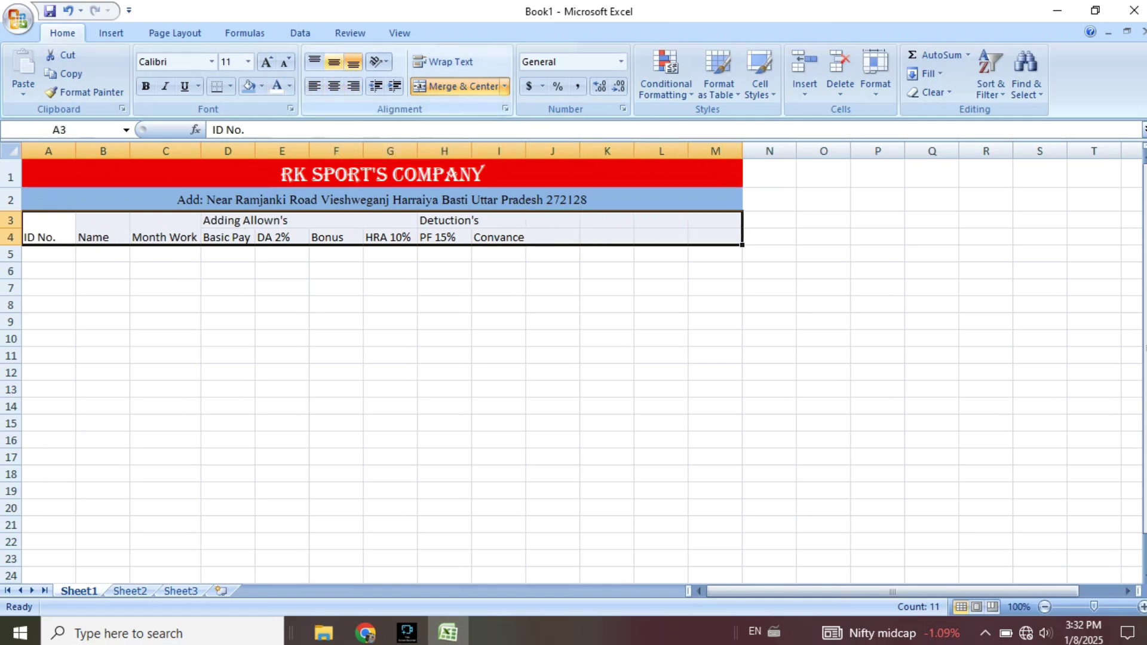
{"action": "left_click", "coordinate": [334, 61]}
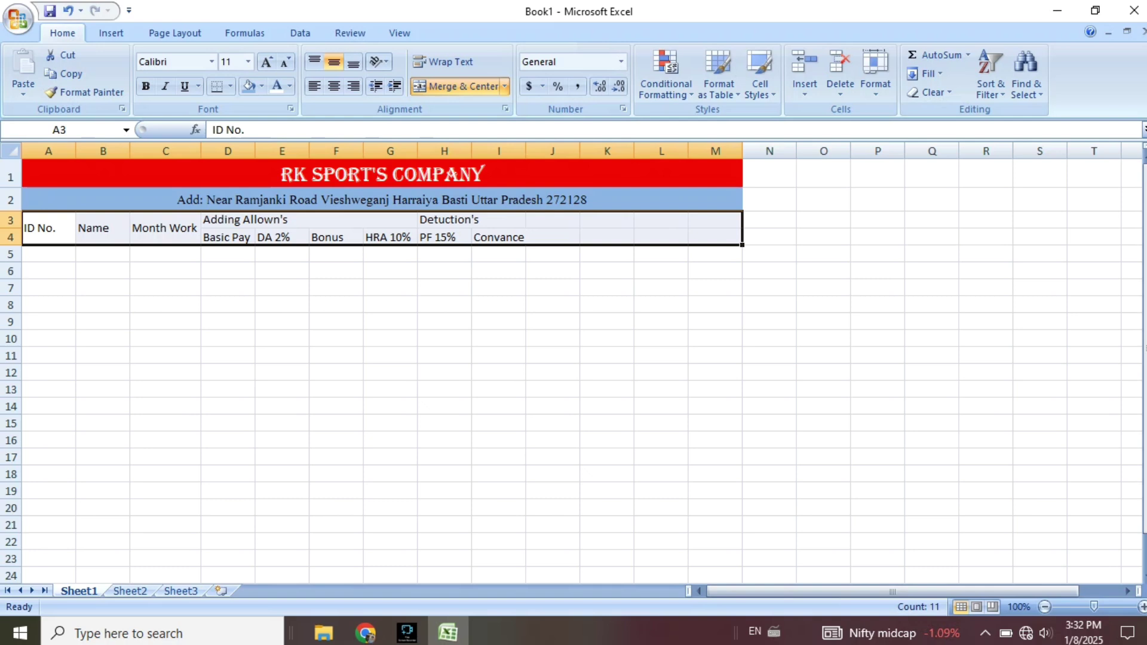
{"action": "left_click_drag", "start_coordinate": [552, 220], "coordinate": [553, 237]}
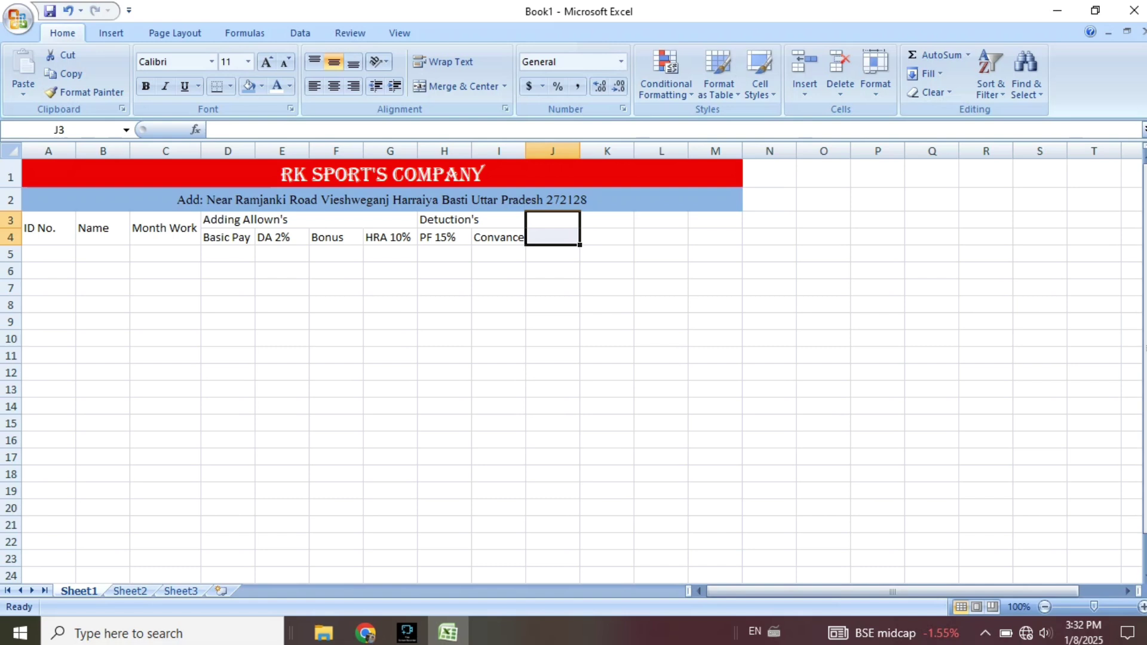
Merge J3:J4 and enter the heading Total.
{"action": "left_click", "coordinate": [455, 86]}
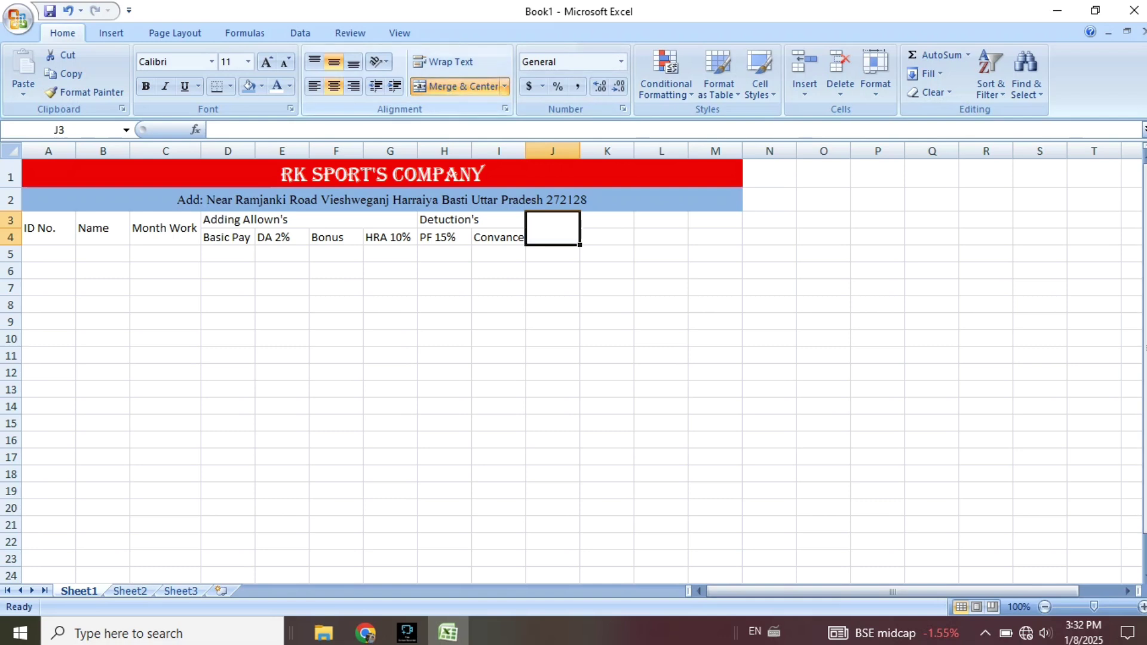
{"action": "type", "text": "T"}
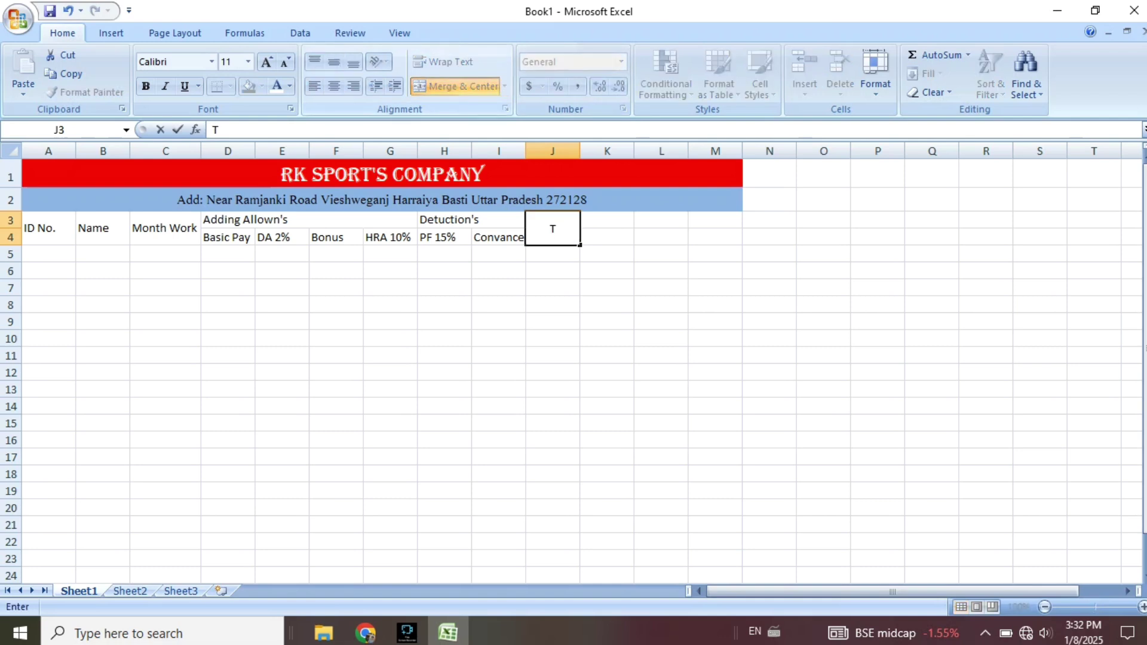
{"action": "type", "text": "i"}
{"action": "key", "text": "BackSpace"}
{"action": "type", "text": "otal"}
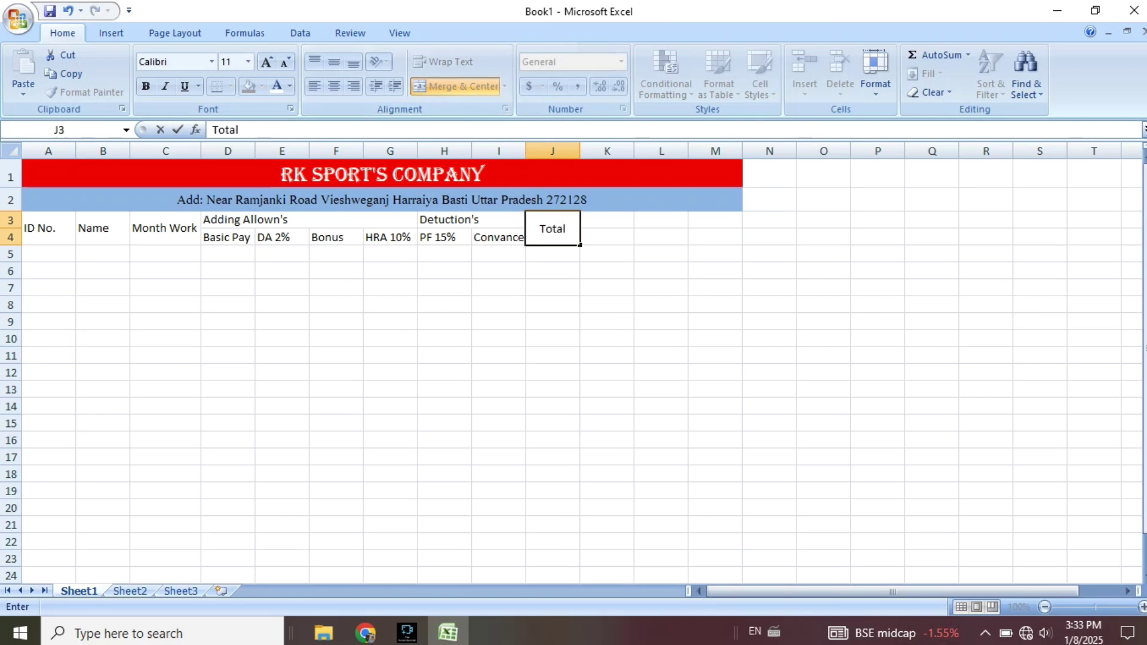
{"action": "key", "text": "Tab"}
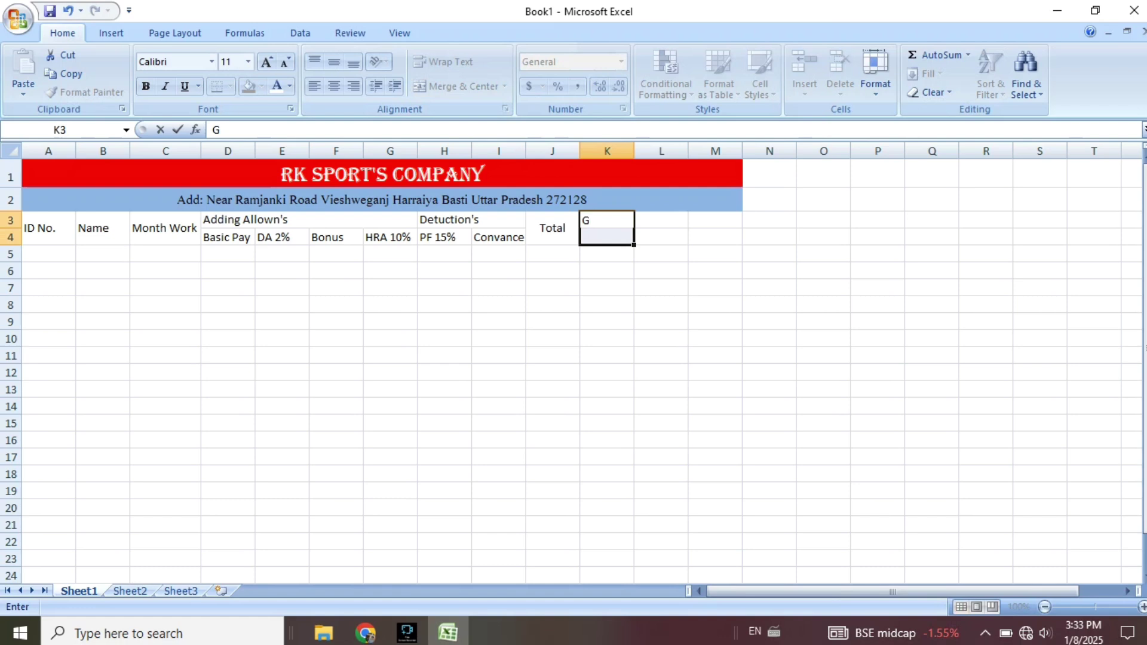
Add the headings Gross Pay, Status and Designation in K3 through M3.
{"action": "type", "text": "ross Pay"}
{"action": "key", "text": "Right"}
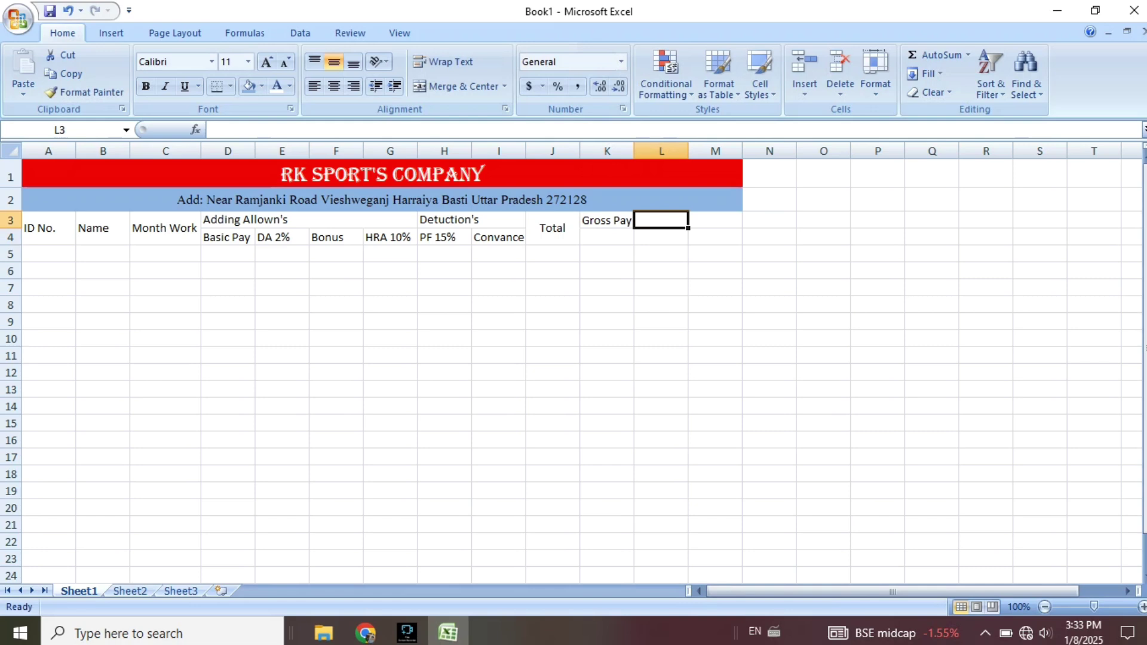
{"action": "type", "text": "S"}
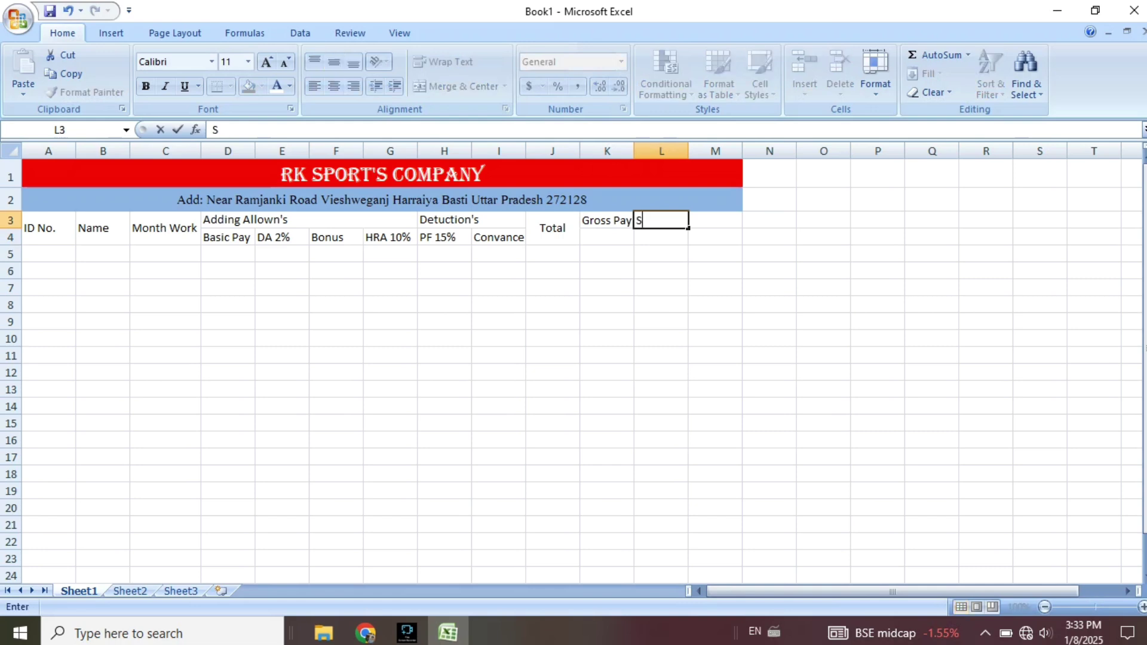
{"action": "type", "text": "tatus"}
{"action": "key", "text": "Left"}
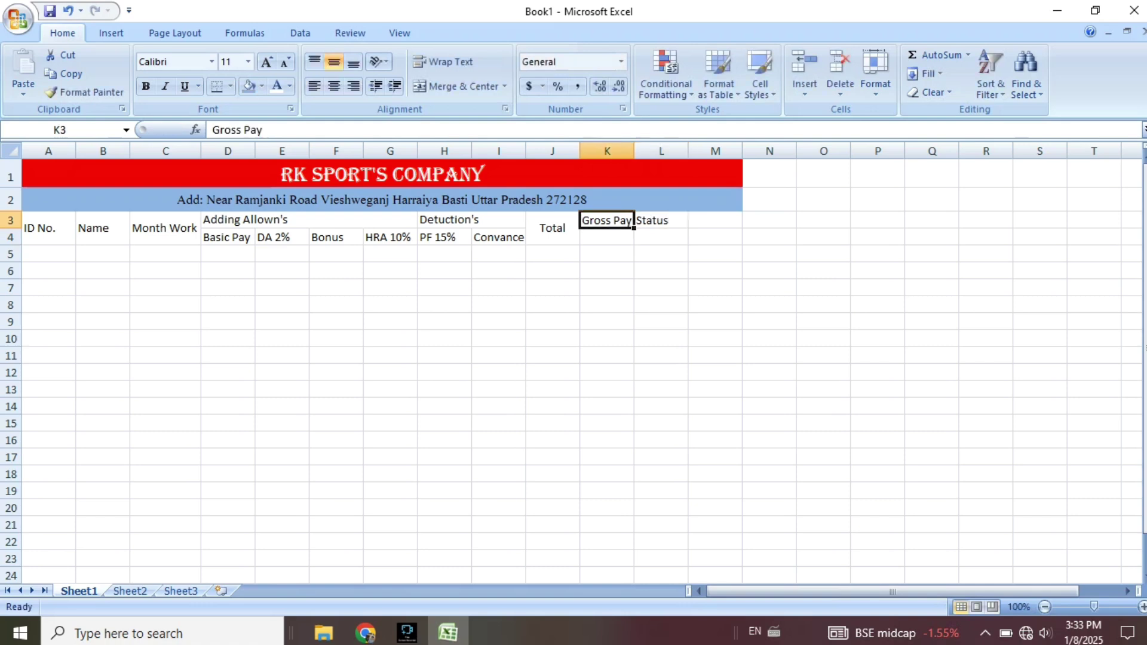
{"action": "key", "text": "Right"}
{"action": "key", "text": "Right"}
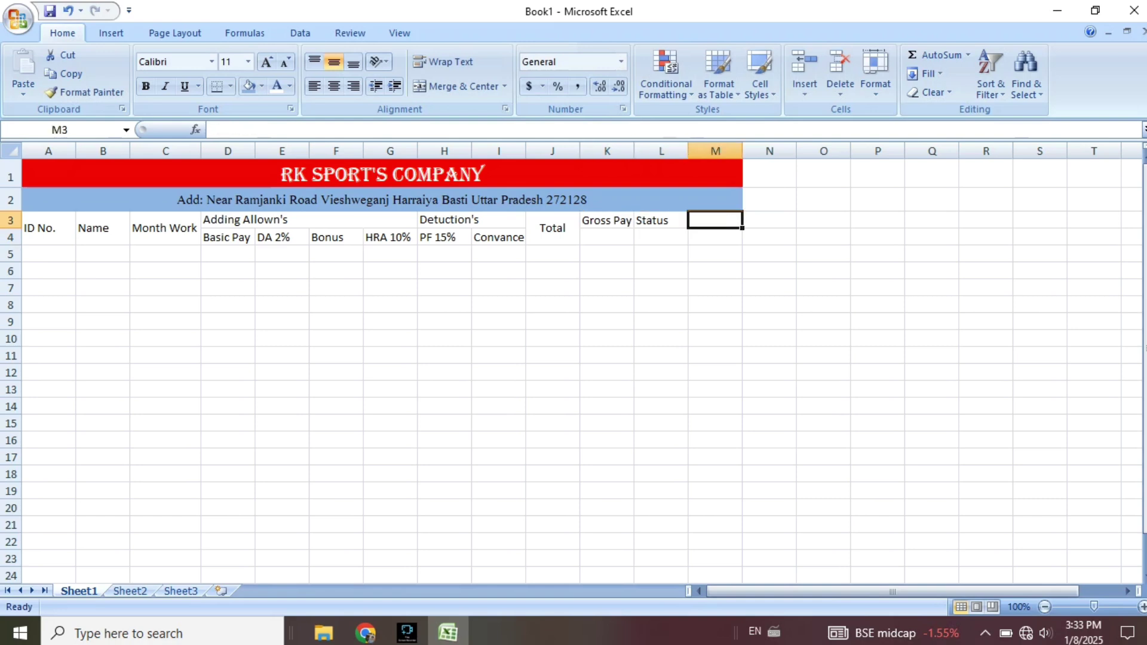
{"action": "type", "text": "DEs"}
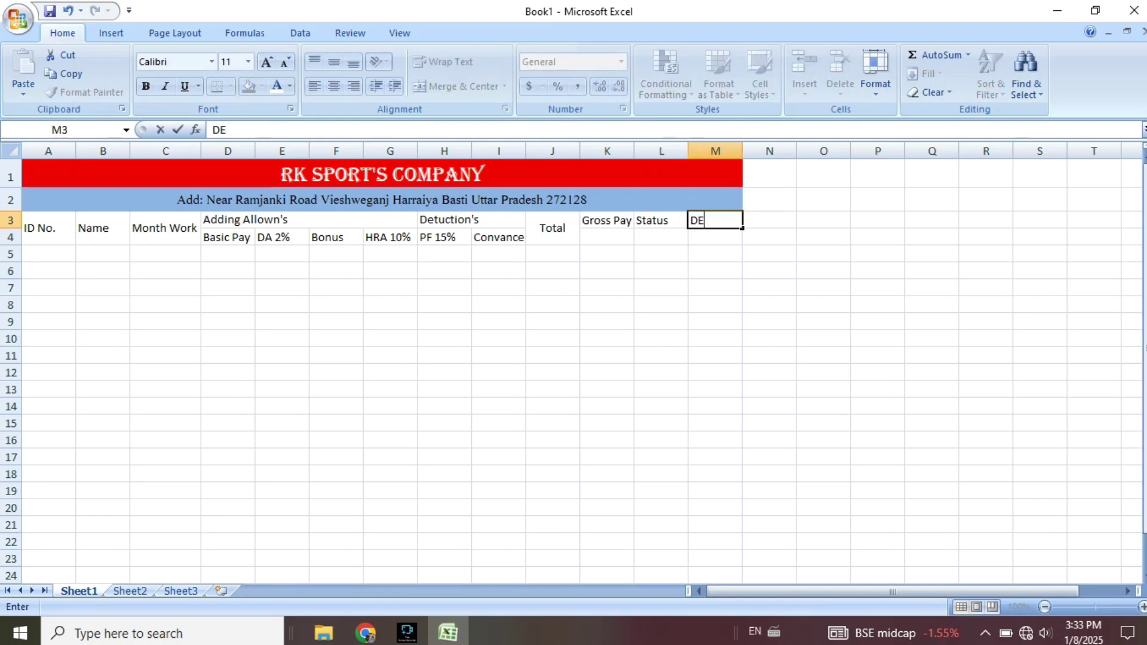
{"action": "key", "text": "BackSpace"}
{"action": "key", "text": "BackSpace"}
{"action": "type", "text": "esi"}
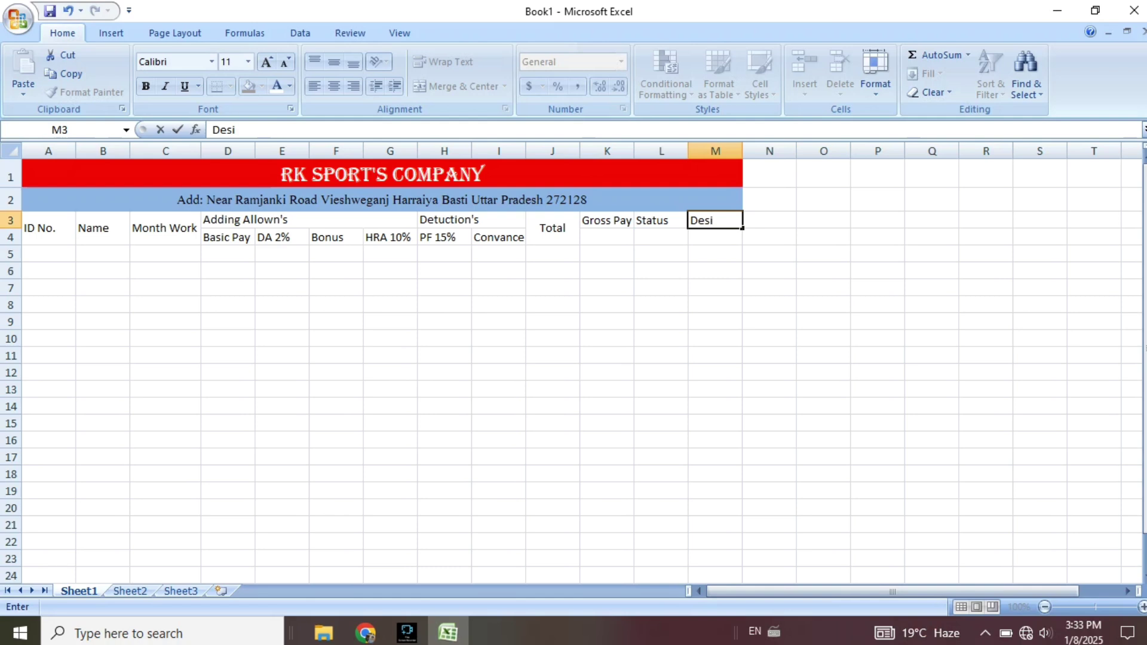
{"action": "type", "text": "gnation"}
Merge K3:K4, L3:L4 and M3:M4 for Gross Pay, Status and Designation.
{"action": "left_click_drag", "start_coordinate": [607, 220], "coordinate": [607, 237]}
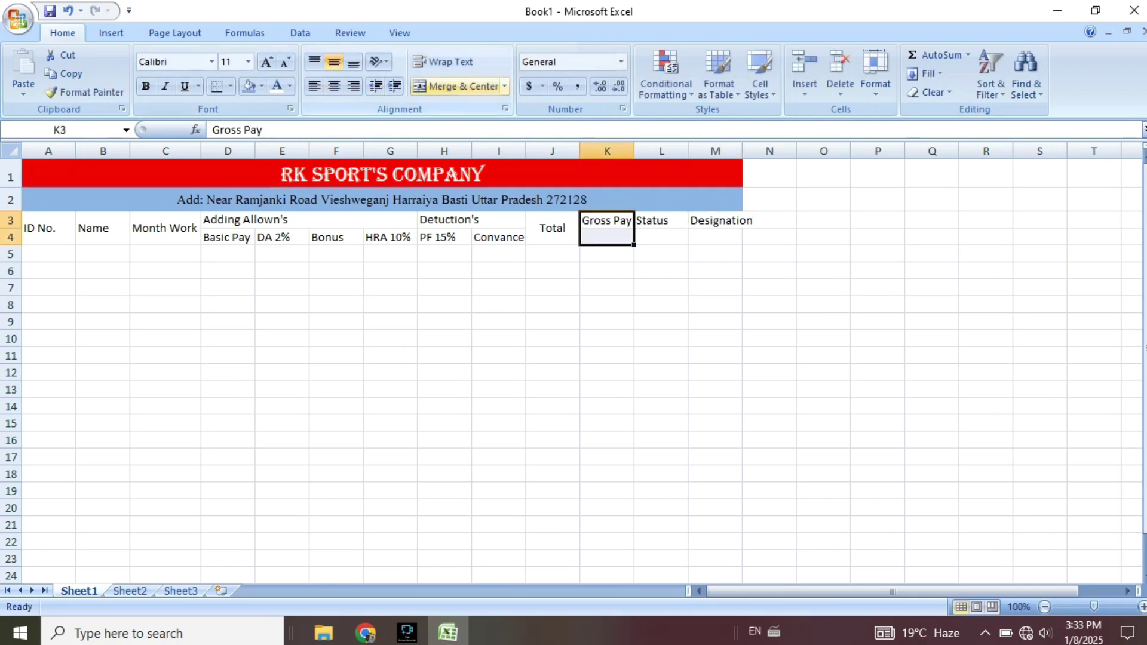
{"action": "left_click", "coordinate": [457, 86]}
{"action": "key", "text": "Right"}
{"action": "key", "text": "shift+Down"}
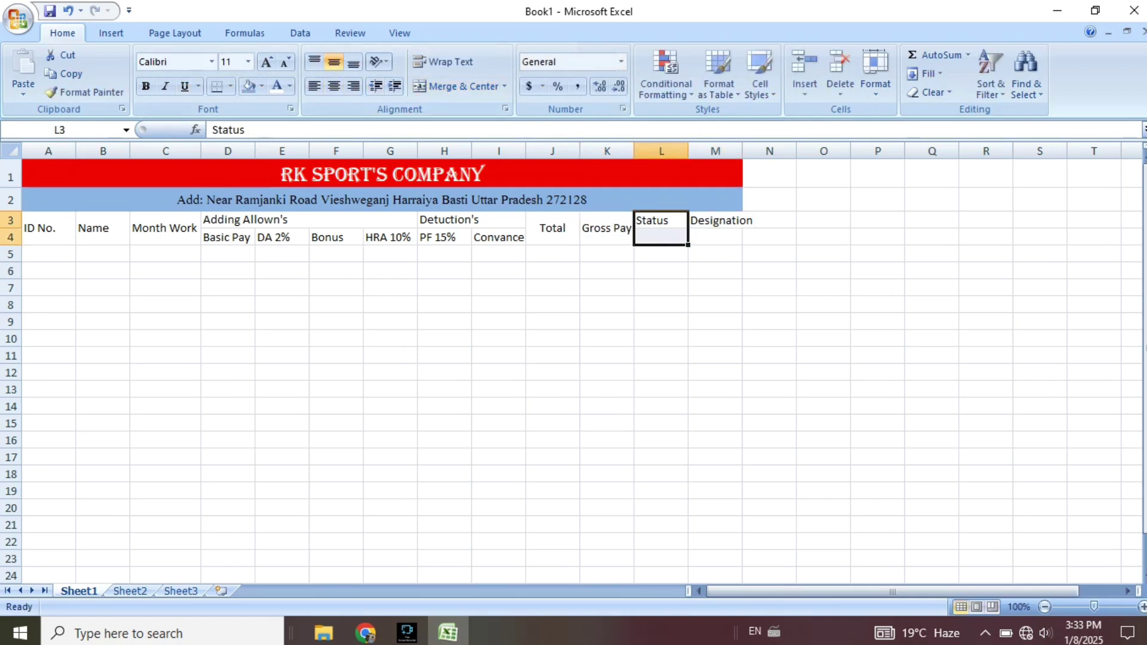
{"action": "left_click", "coordinate": [457, 86]}
{"action": "left_click_drag", "start_coordinate": [735, 221], "coordinate": [736, 237]}
{"action": "left_click", "coordinate": [457, 86]}
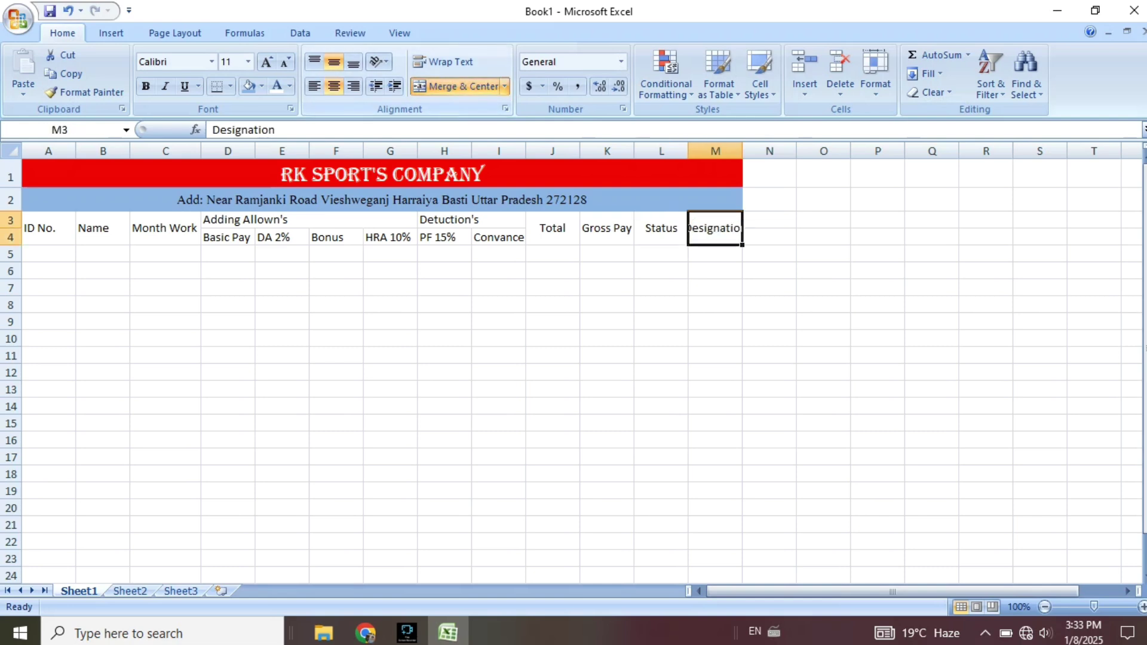
AutoFit the column widths of the header block A1:M4.
{"action": "left_click_drag", "start_coordinate": [418, 174], "coordinate": [431, 239]}
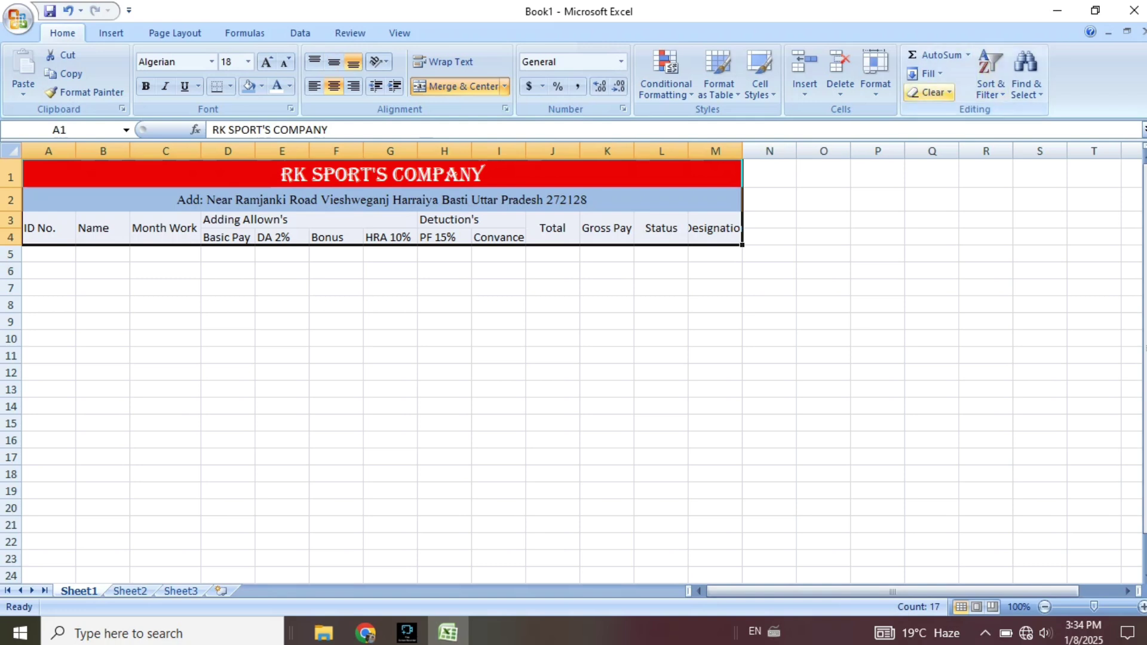
{"action": "left_click", "coordinate": [875, 72]}
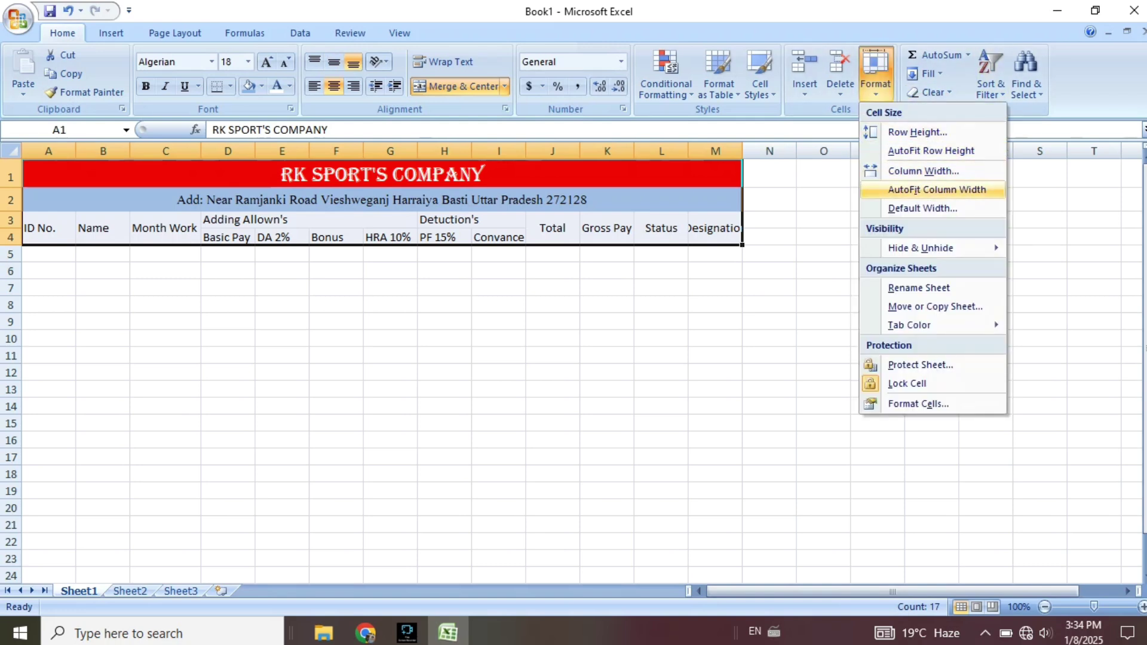
{"action": "left_click", "coordinate": [936, 189]}
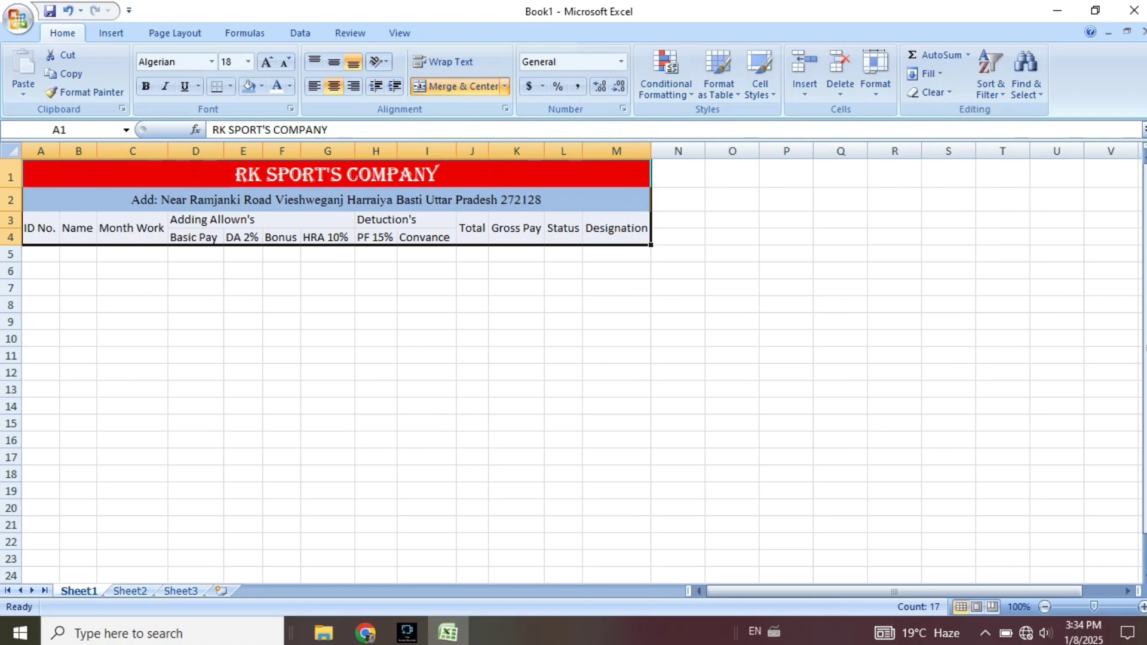
{"action": "left_click", "coordinate": [196, 304]}
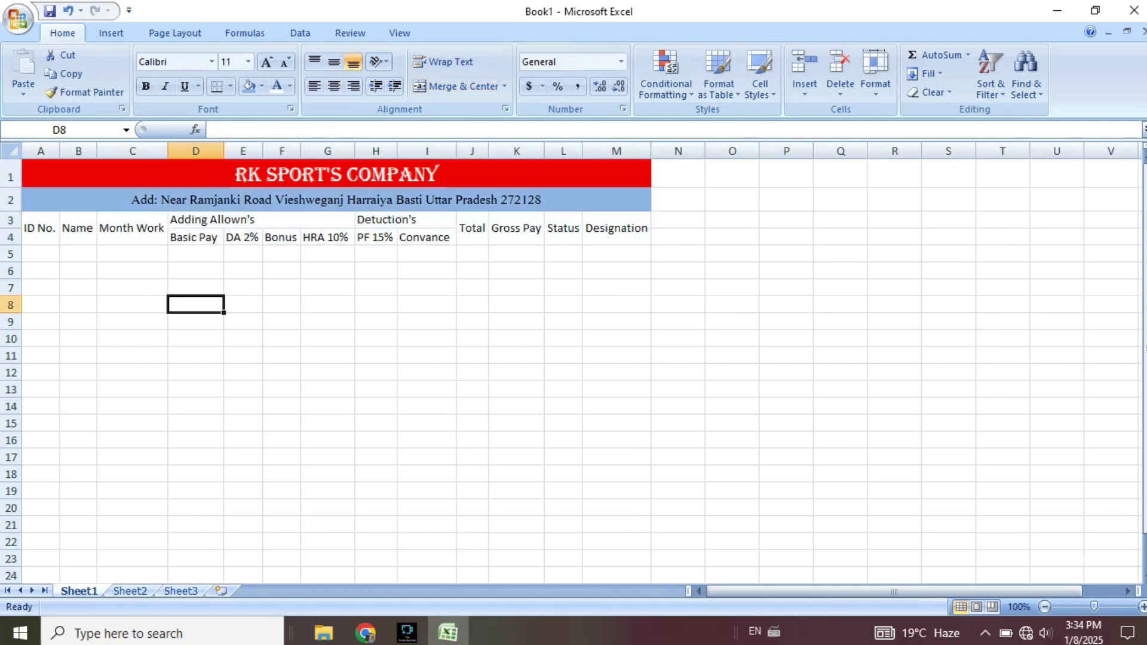
{"action": "left_click", "coordinate": [41, 254]}
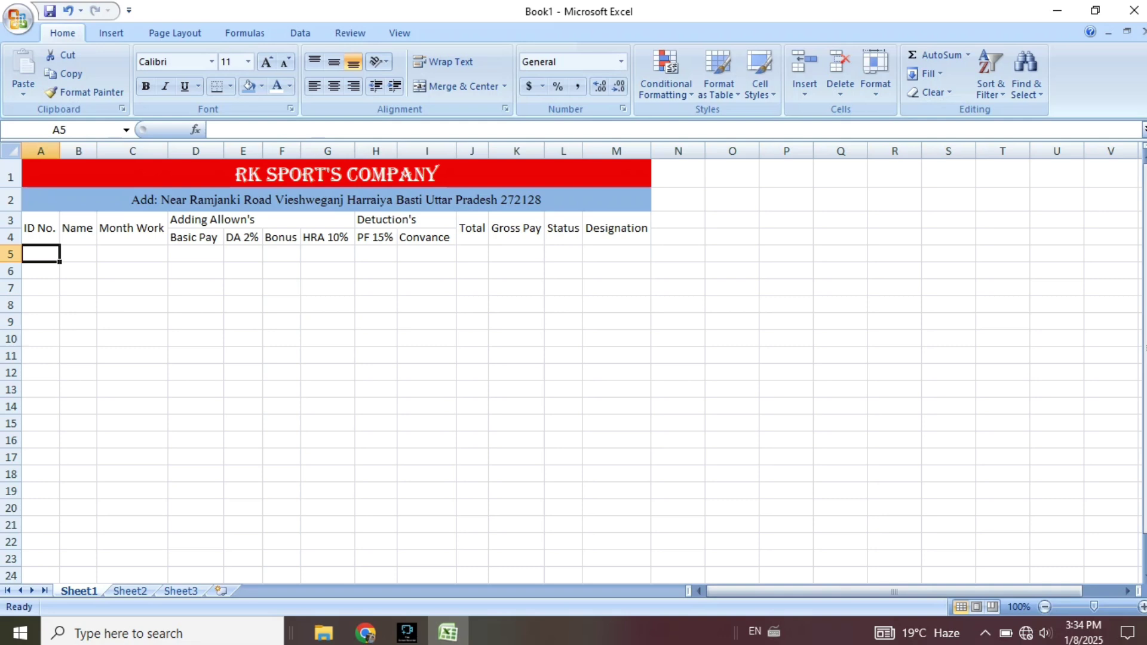
Enter ES001 in A5 and fill the IDs down to ES019 in A23.
{"action": "type", "text": "ES"}
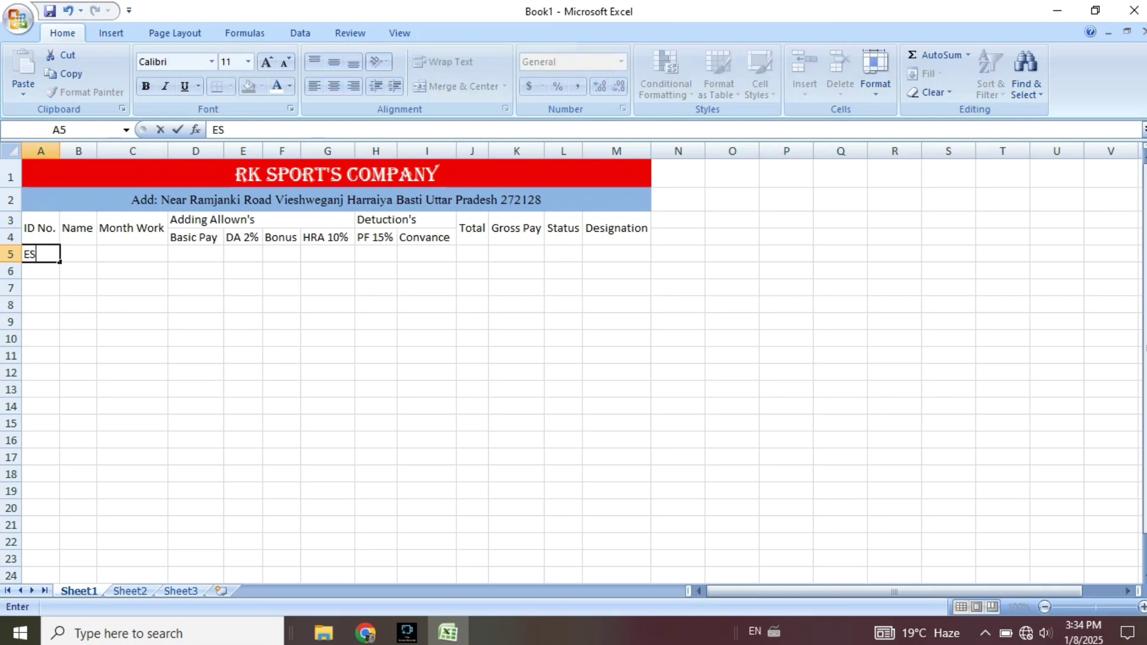
{"action": "type", "text": "001"}
{"action": "key", "text": "Return"}
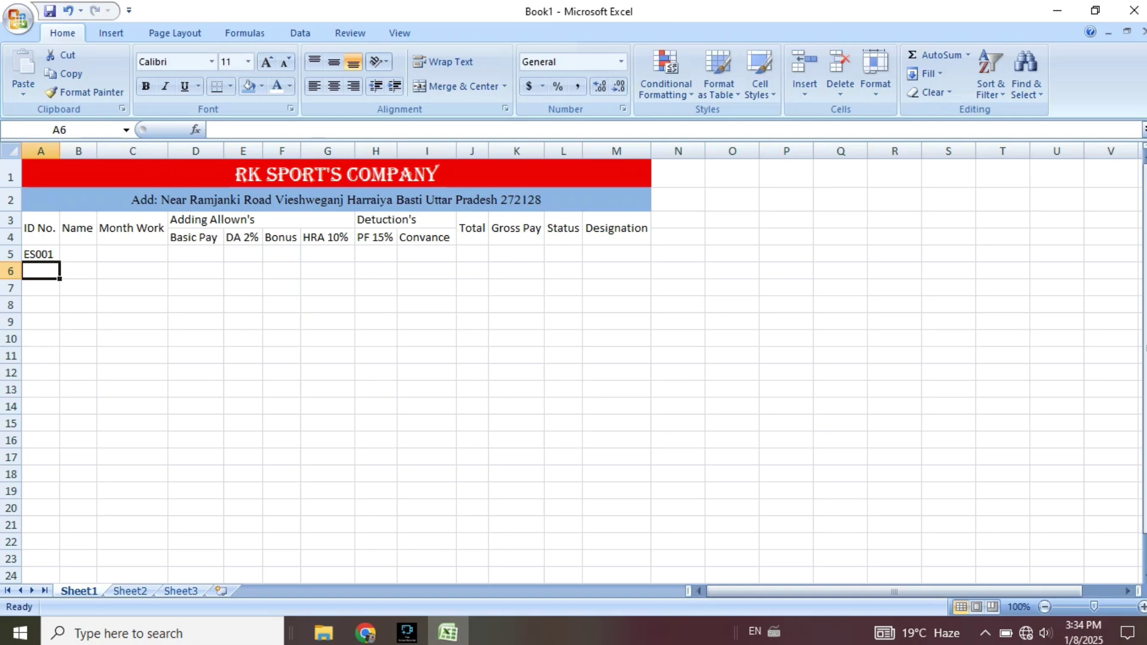
{"action": "key", "text": "Up"}
{"action": "left_click_drag", "start_coordinate": [60, 262], "coordinate": [60, 566]}
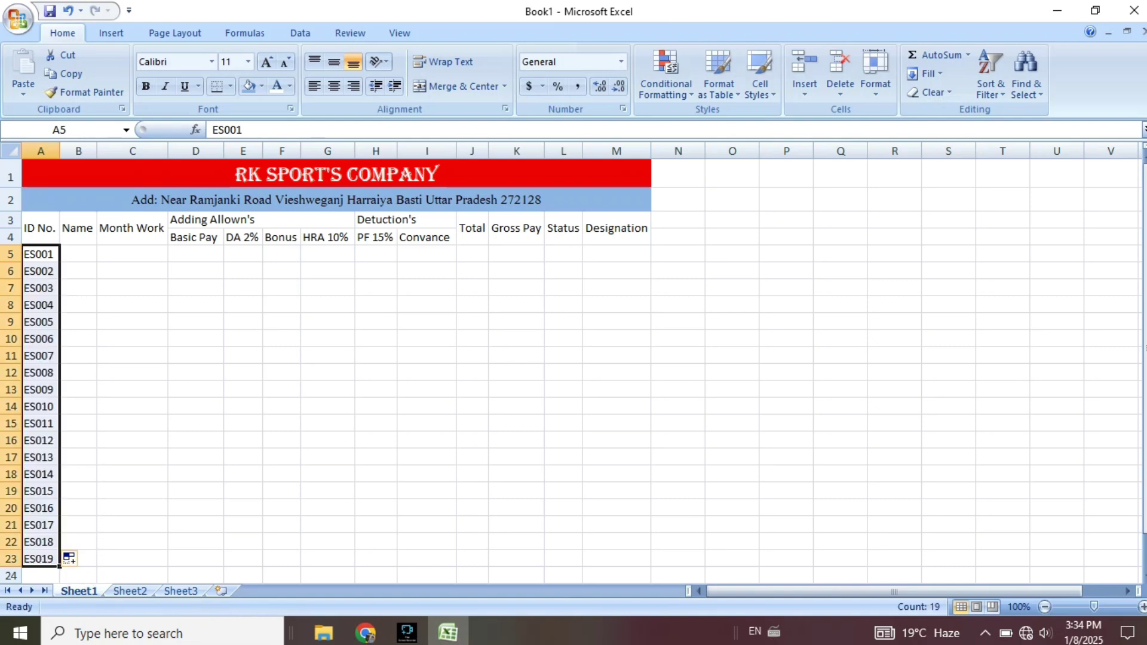
{"action": "left_click", "coordinate": [78, 254]}
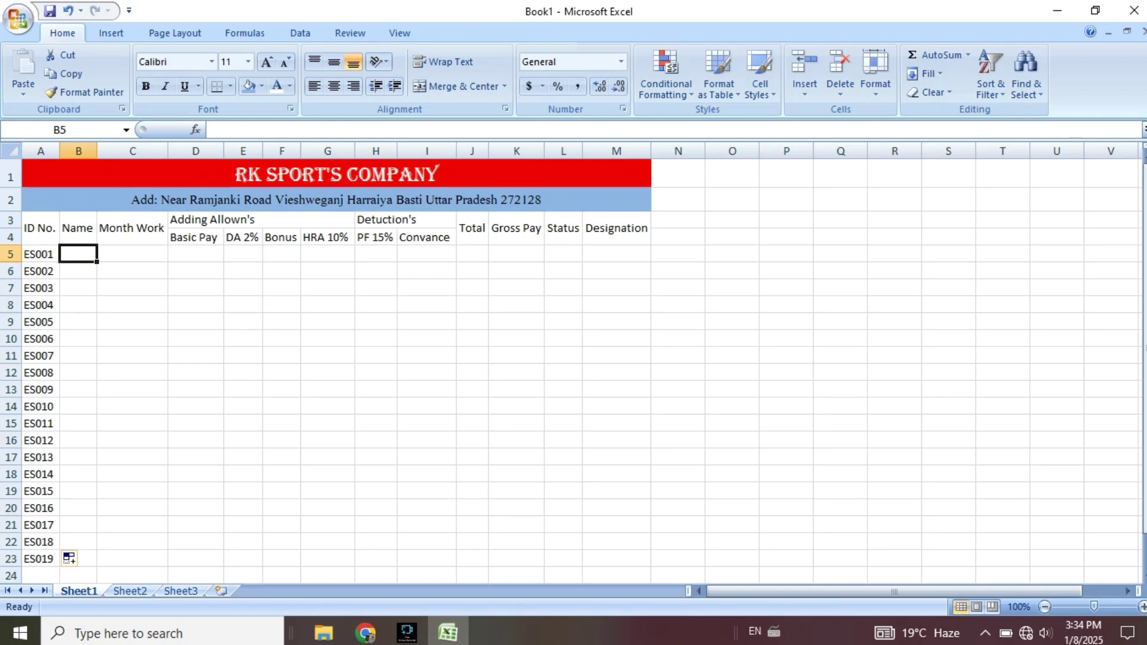
Enter the first two employee names in B5 and B6, widening column B to fit.
{"action": "type", "text": "ra"}
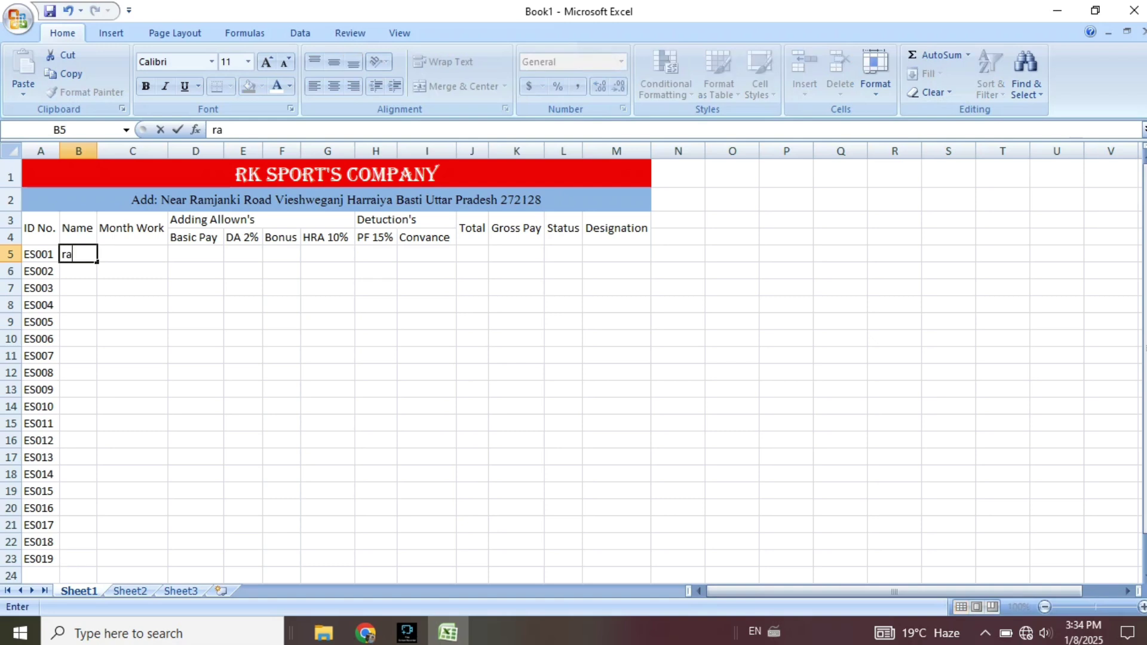
{"action": "key", "text": "BackSpace"}
{"action": "key", "text": "BackSpace"}
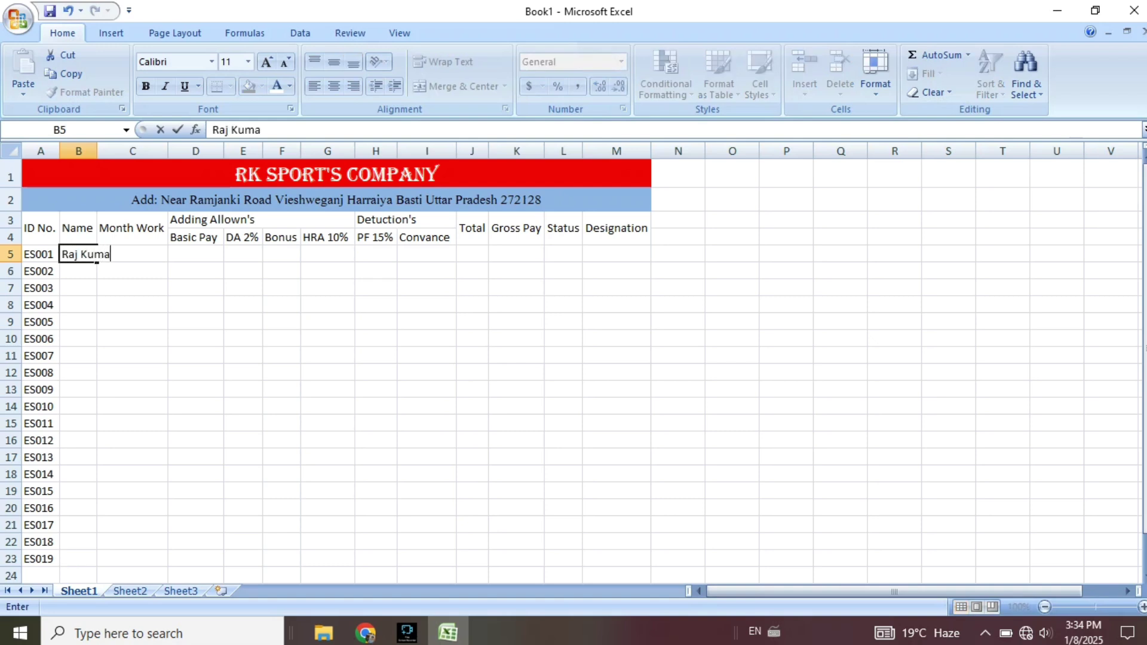
{"action": "type", "text": "r"}
{"action": "left_click", "coordinate": [336, 174]}
{"action": "left_click_drag", "start_coordinate": [97, 150], "coordinate": [118, 150]}
{"action": "left_click", "coordinate": [89, 272]}
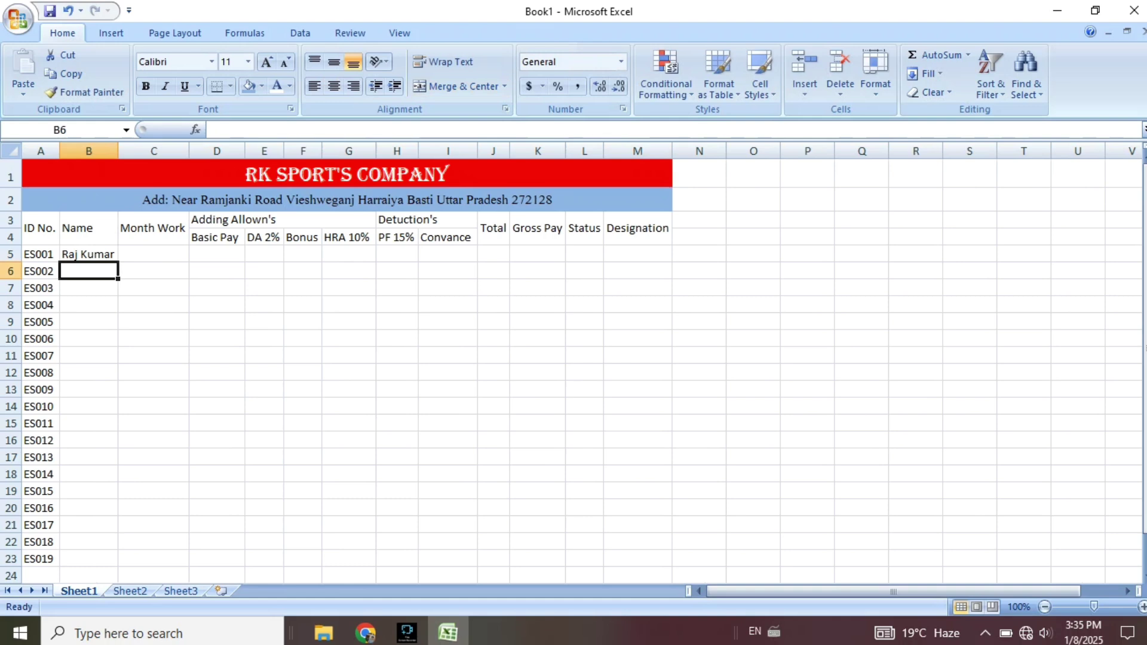
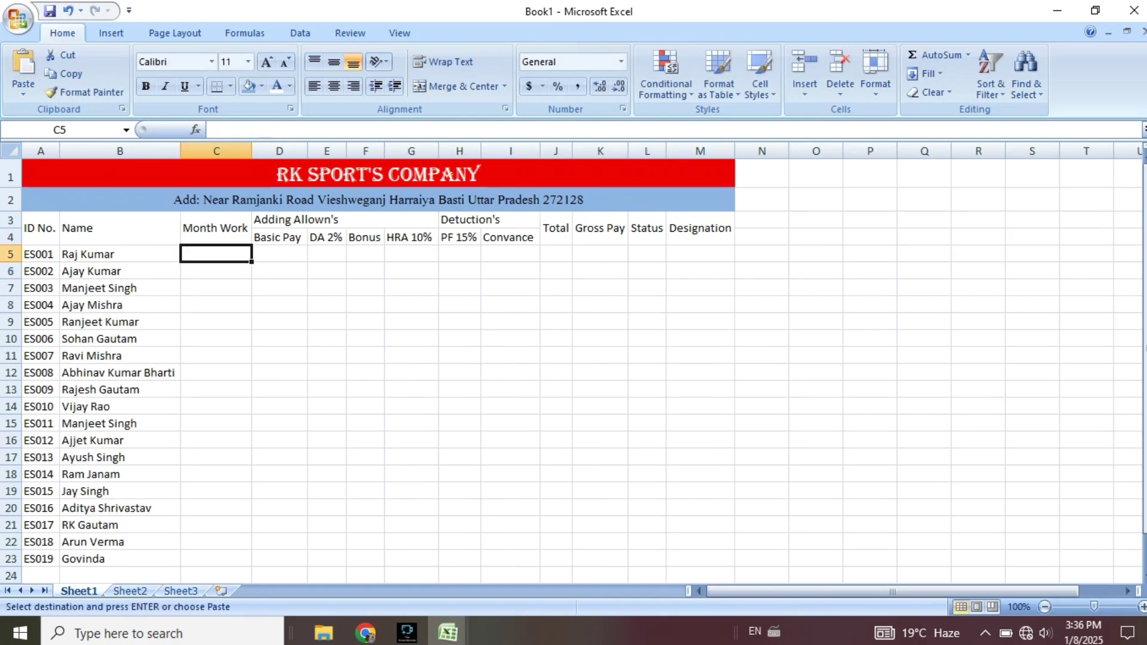
Enter Month Work days of 30 and 25 for the first two employees.
{"action": "type", "text": "30"}
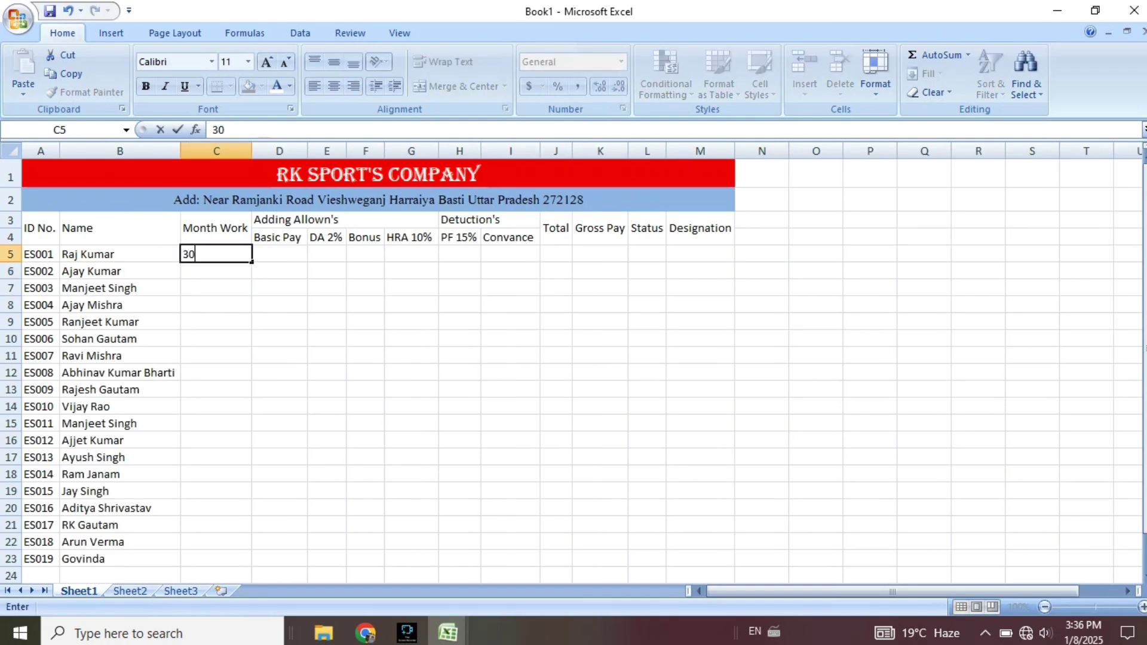
{"action": "key", "text": "Return"}
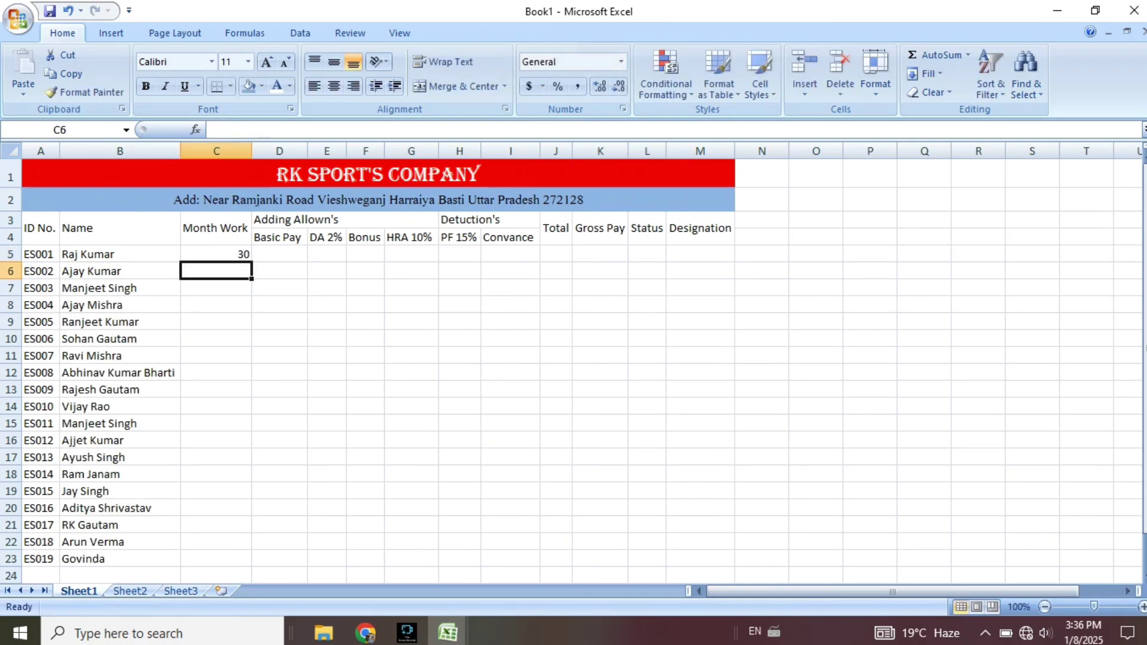
{"action": "type", "text": "25"}
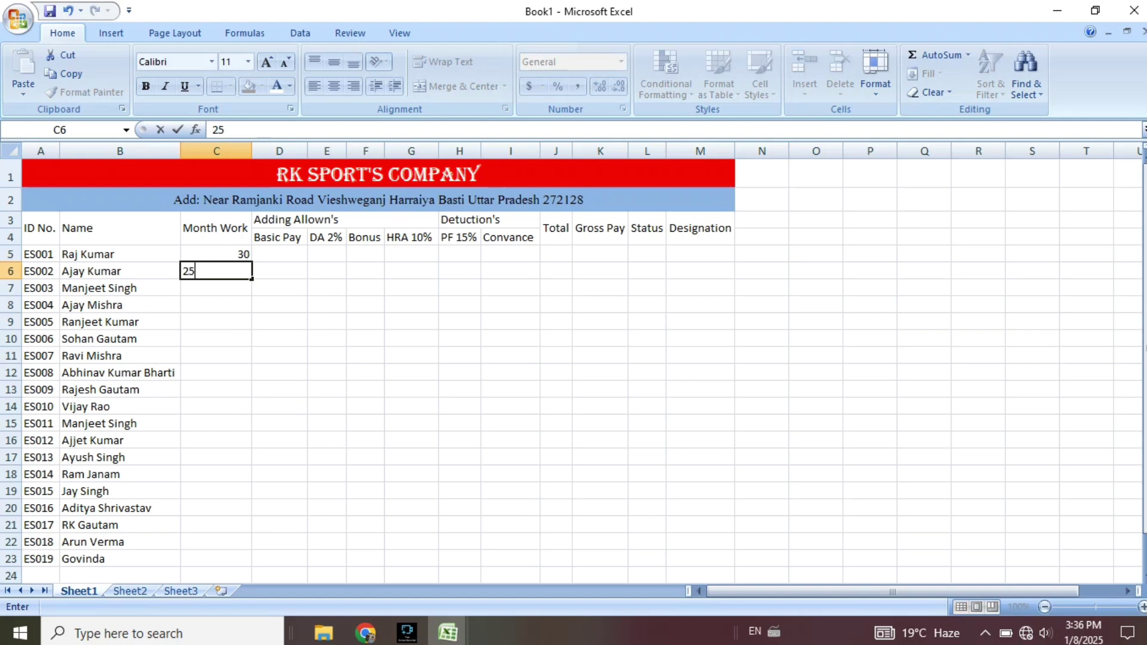
{"action": "key", "text": "Return"}
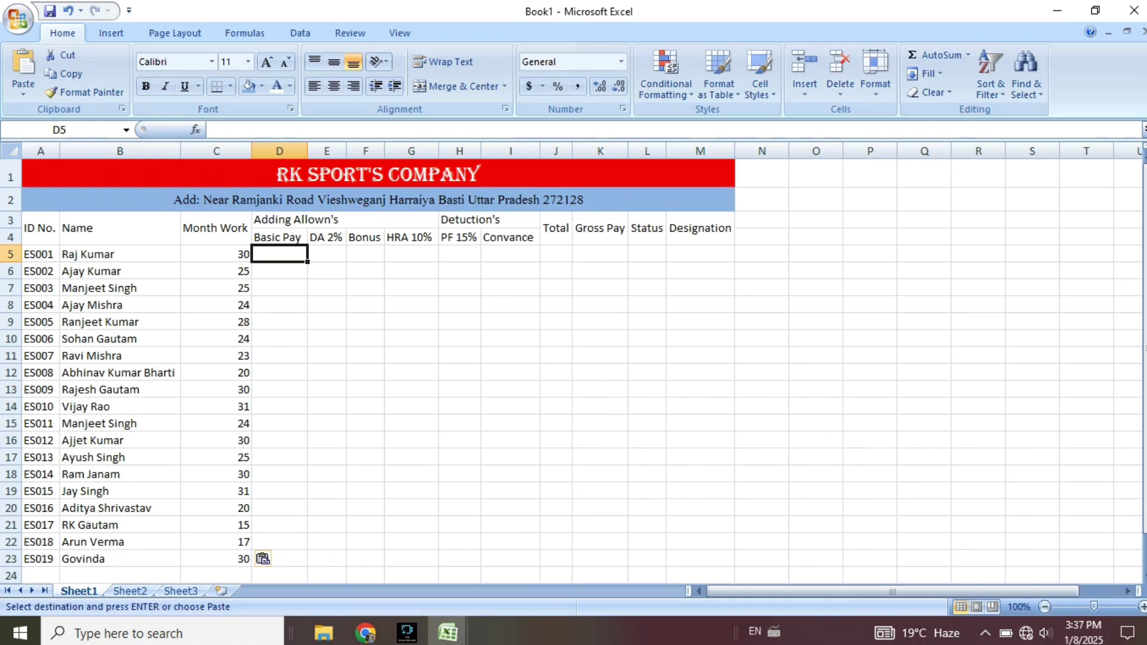
Enter 20000 as the Basic Pay in D5, then start the next amount in D6.
{"action": "left_click", "coordinate": [280, 288]}
{"action": "left_click", "coordinate": [280, 254]}
{"action": "type", "text": "20000"}
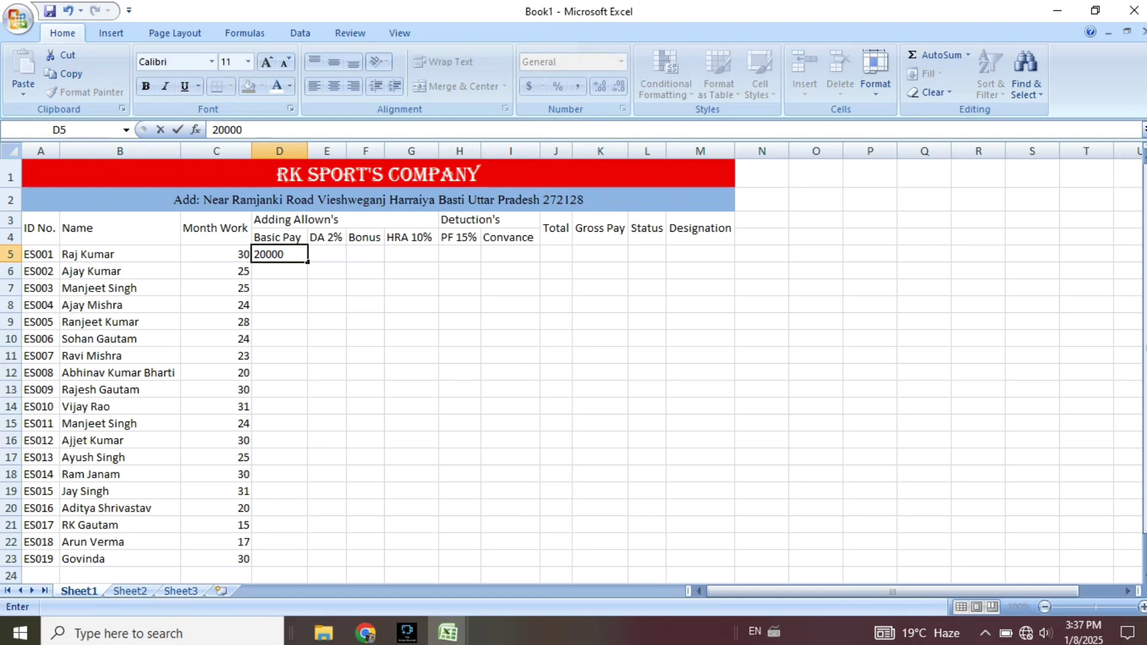
{"action": "key", "text": "Return"}
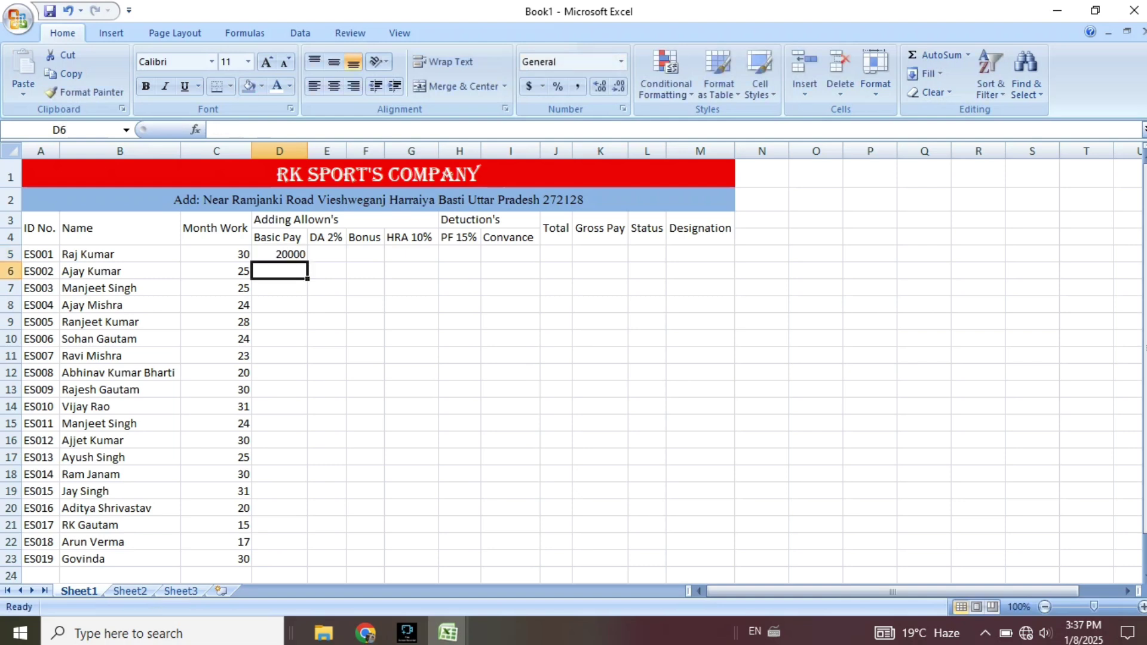
{"action": "type", "text": "18000"}
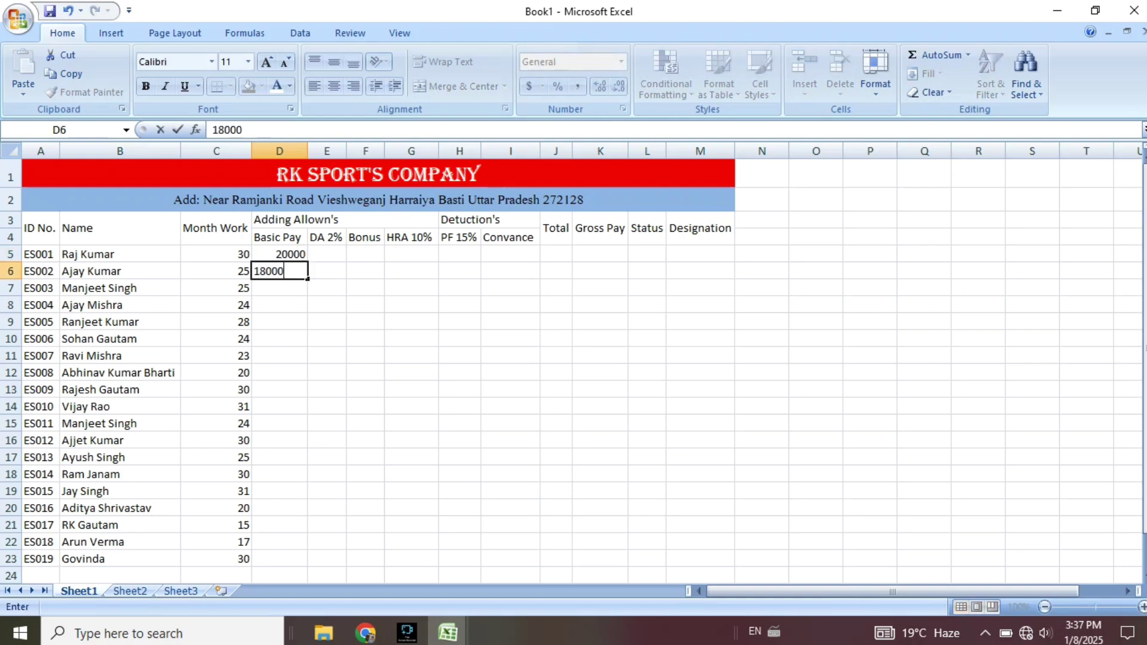
{"action": "type", "text": "0"}
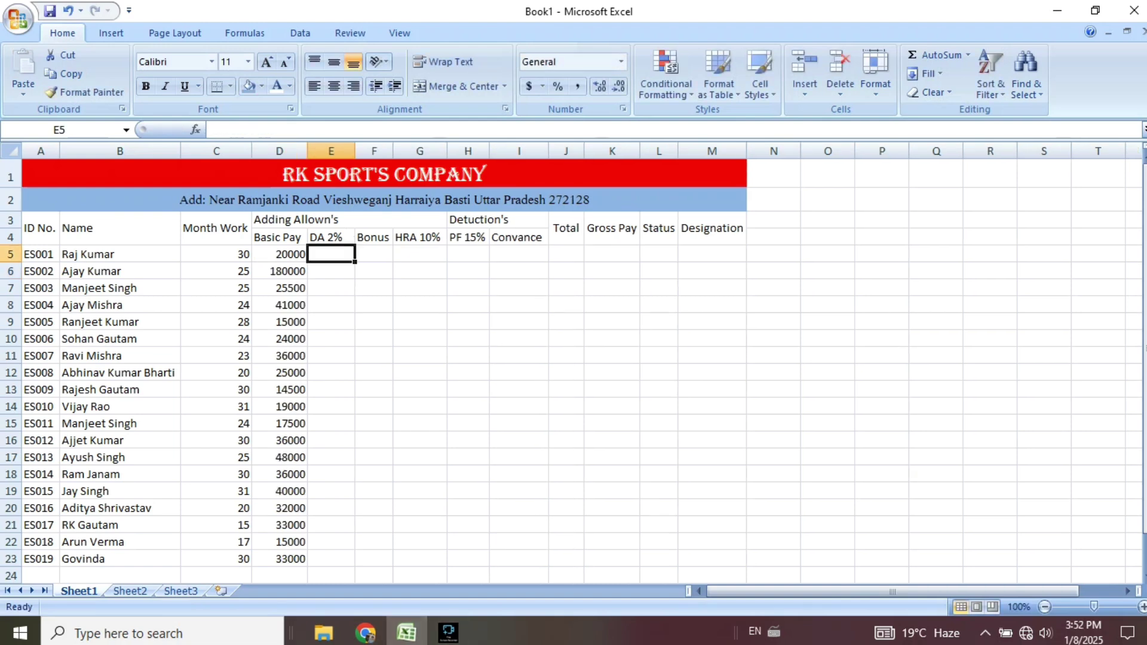
Enter =D5*2/100 for DA 2% in E5 and fill it down to row 23.
{"action": "type", "text": "="}
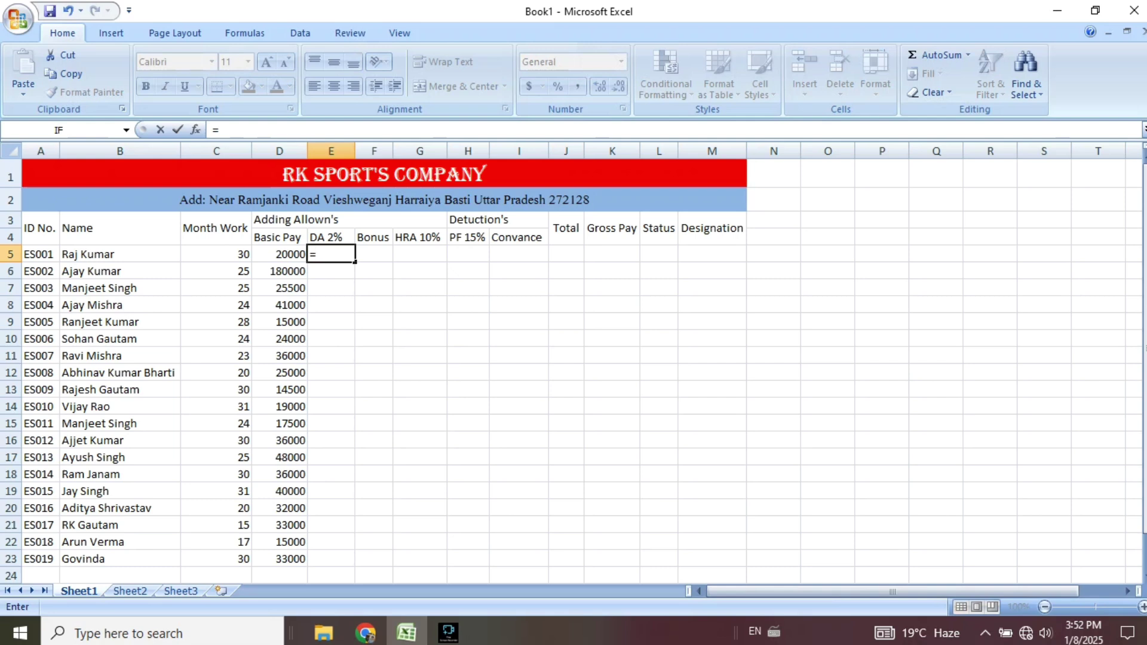
{"action": "key", "text": "Left"}
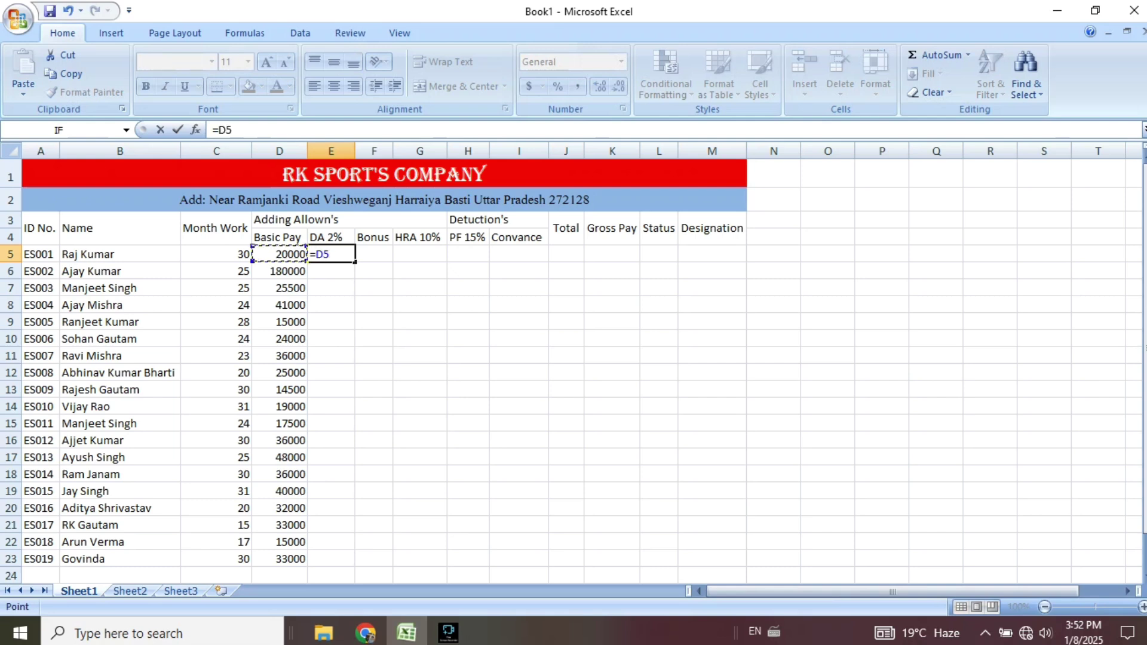
{"action": "type", "text": "*"}
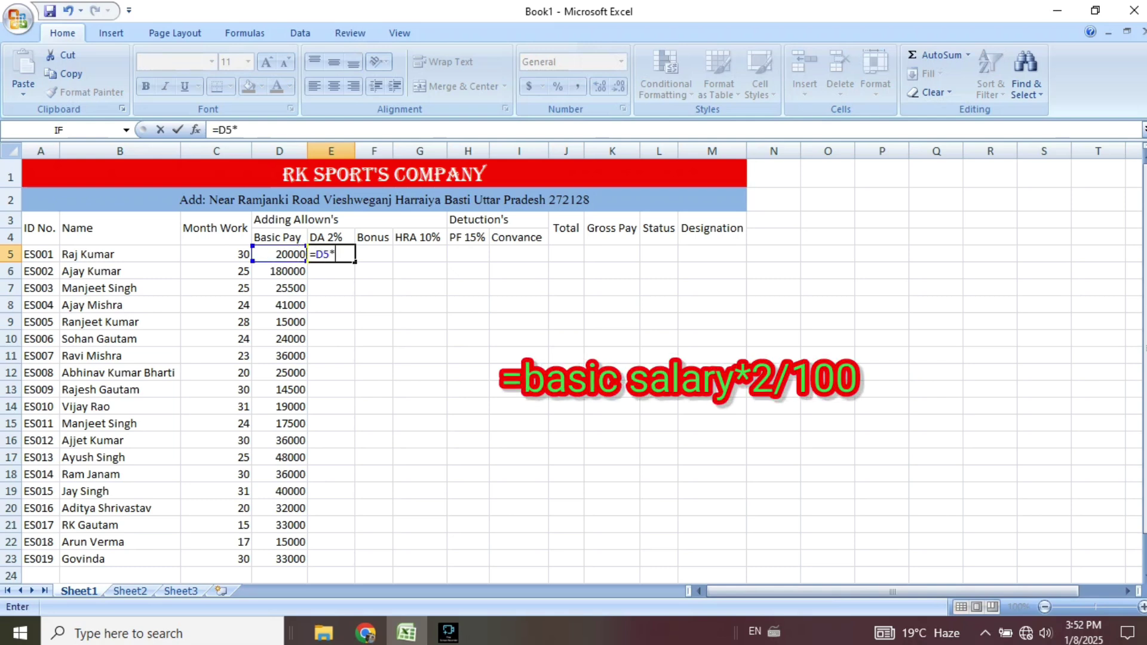
{"action": "type", "text": "2/100"}
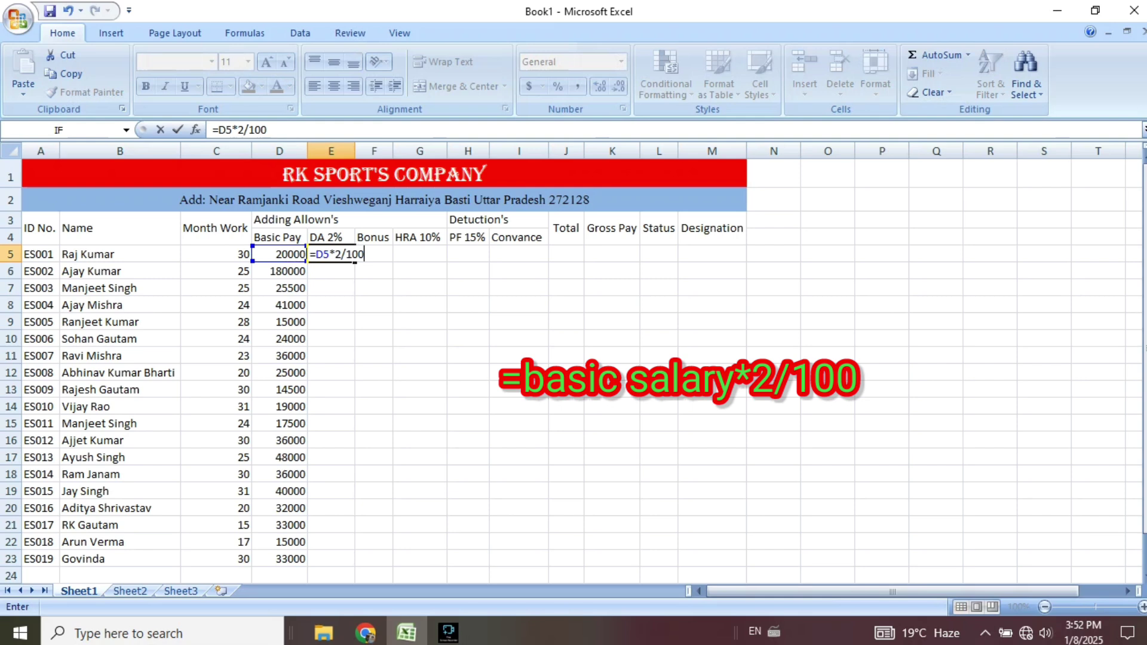
{"action": "key", "text": "Return"}
{"action": "key", "text": "Up"}
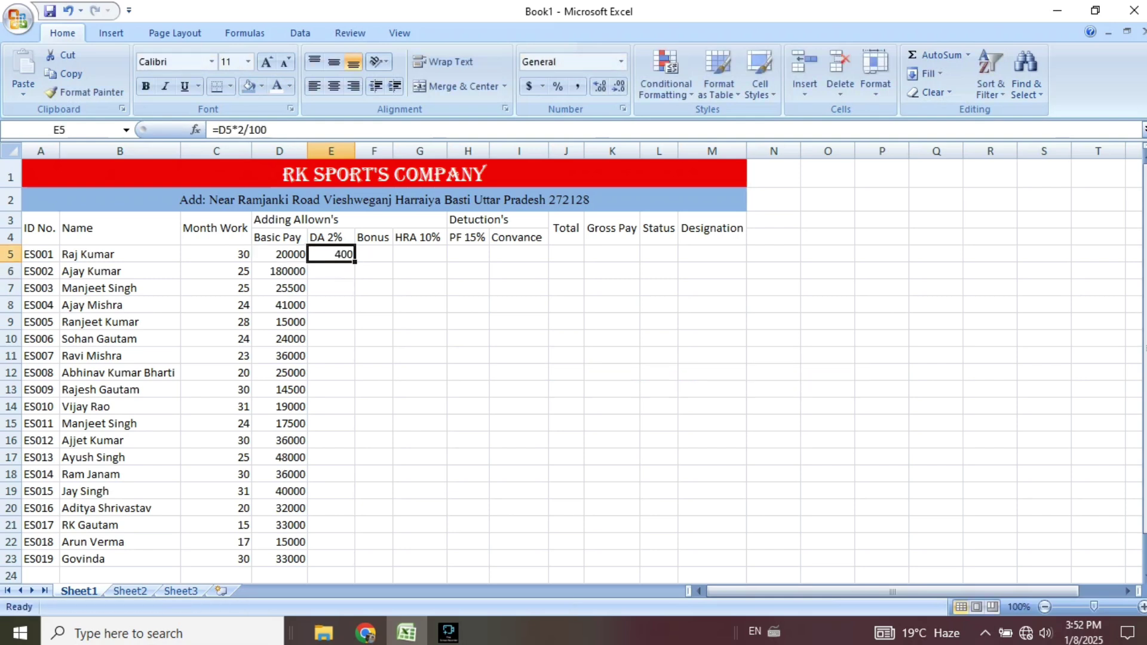
{"action": "left_click_drag", "start_coordinate": [355, 263], "coordinate": [354, 565]}
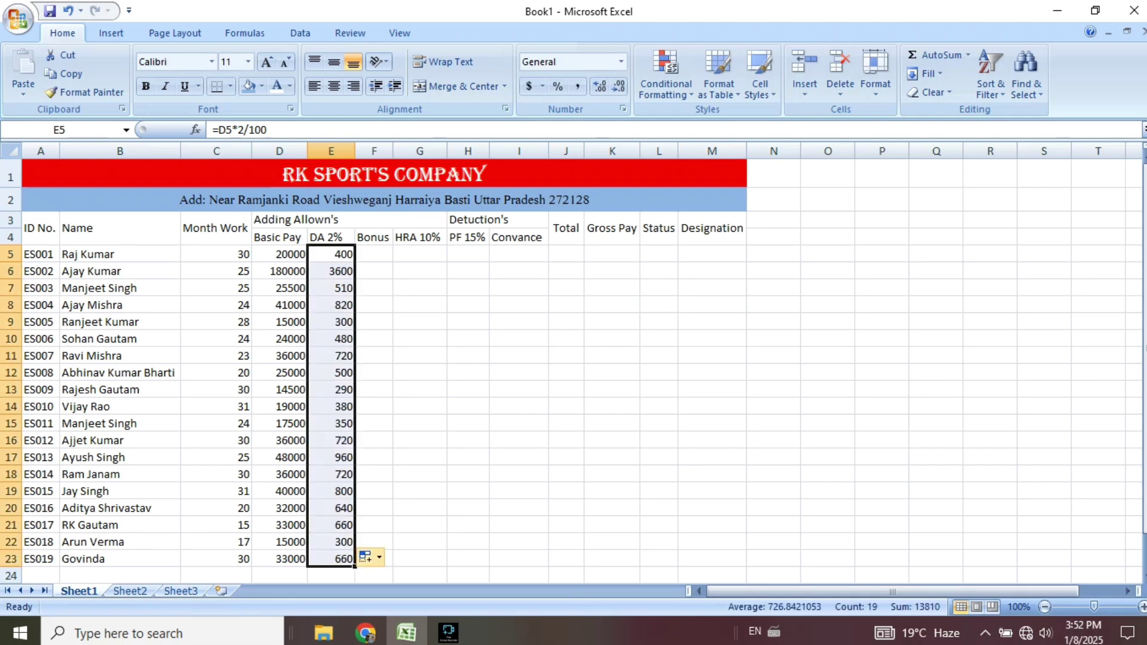
Enter the HRA 10% formula =D5*10/100 in G5 and fill it down to row 23.
{"action": "left_click", "coordinate": [419, 254]}
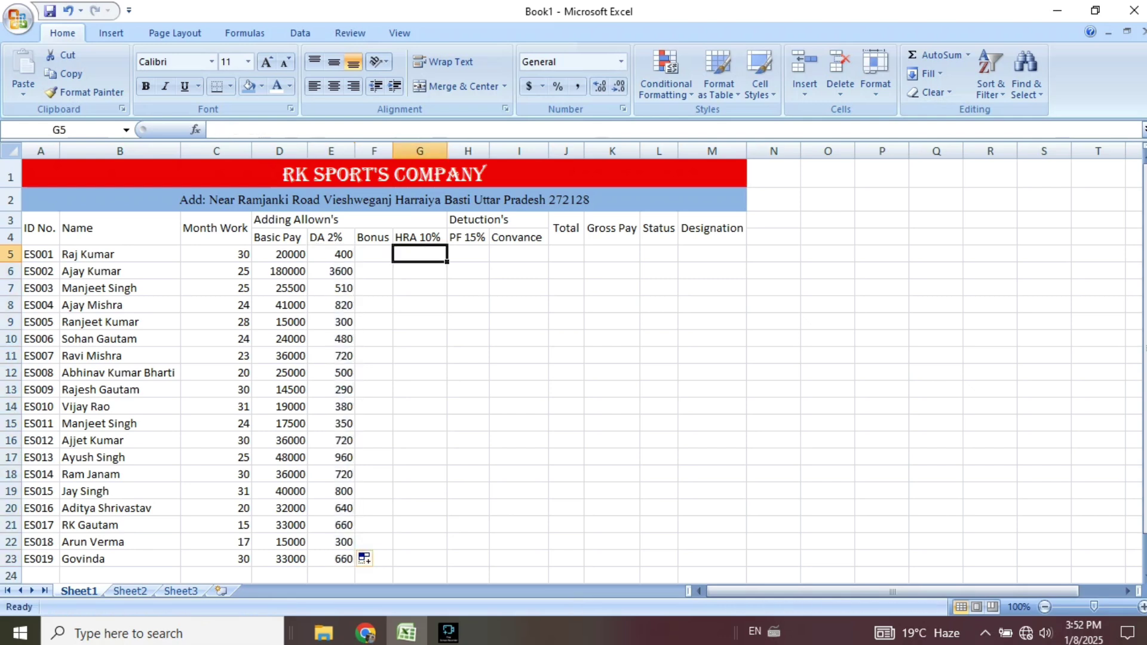
{"action": "type", "text": "="}
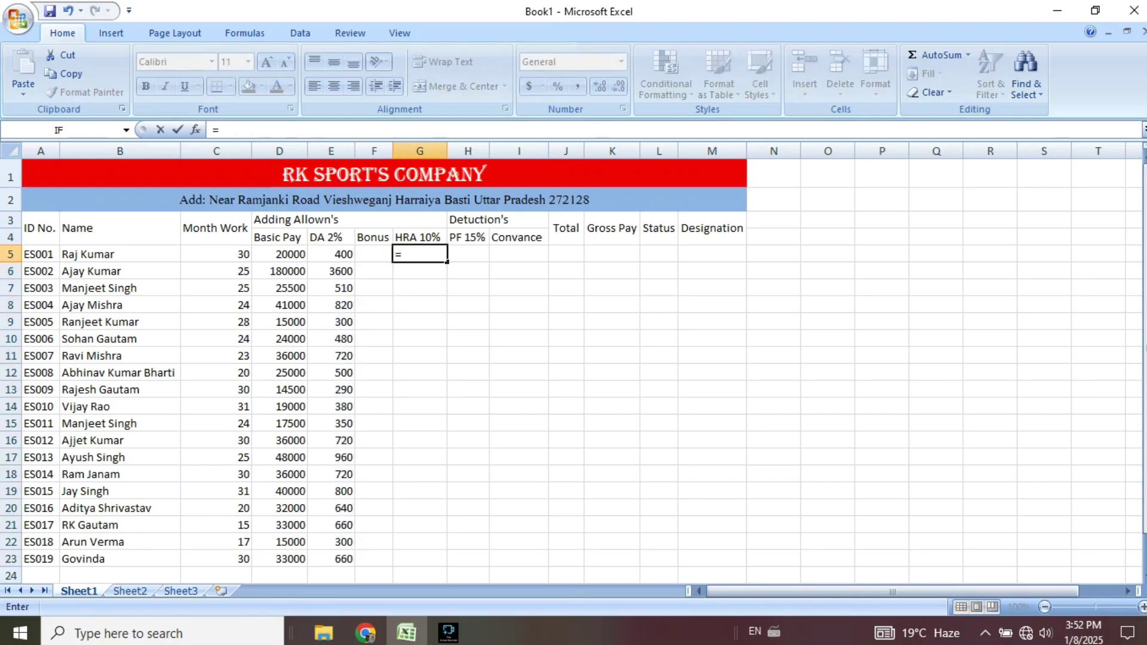
{"action": "key", "text": "Left"}
{"action": "key", "text": "Left"}
{"action": "key", "text": "Left"}
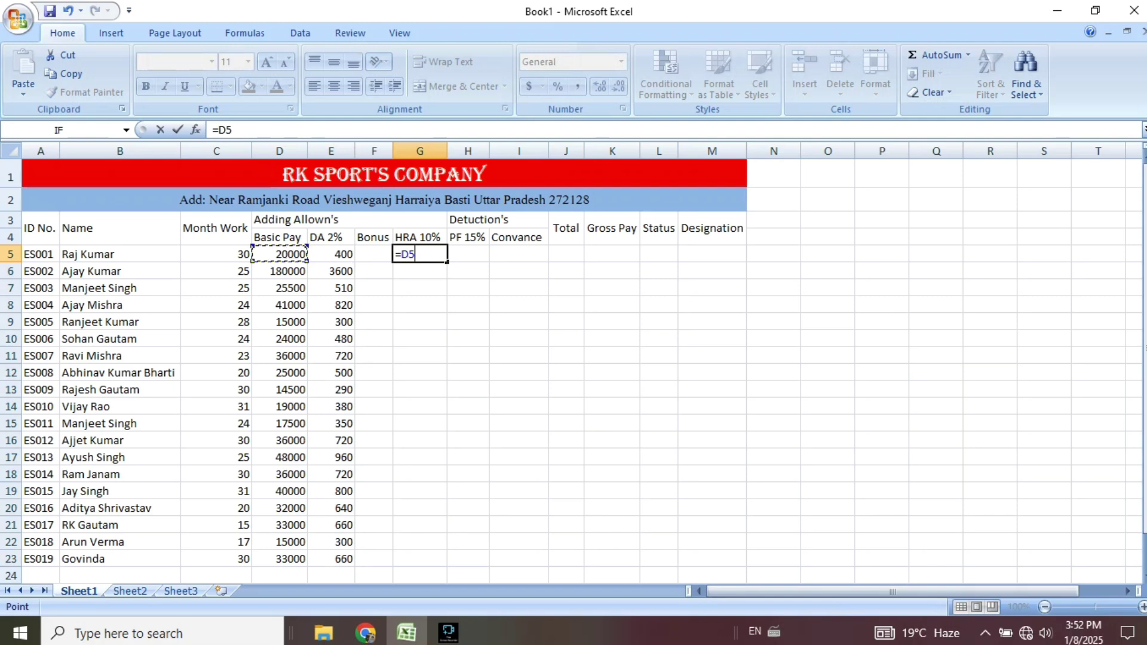
{"action": "type", "text": "*10/100"}
{"action": "key", "text": "Return"}
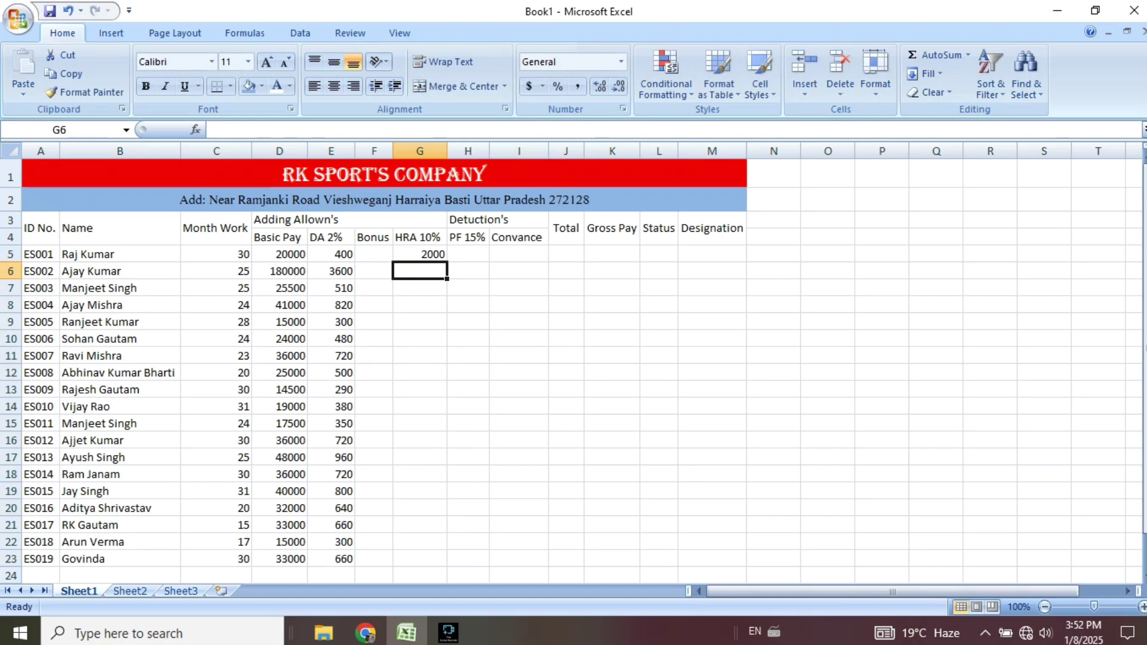
{"action": "left_click", "coordinate": [419, 255]}
{"action": "left_click_drag", "start_coordinate": [446, 261], "coordinate": [443, 560]}
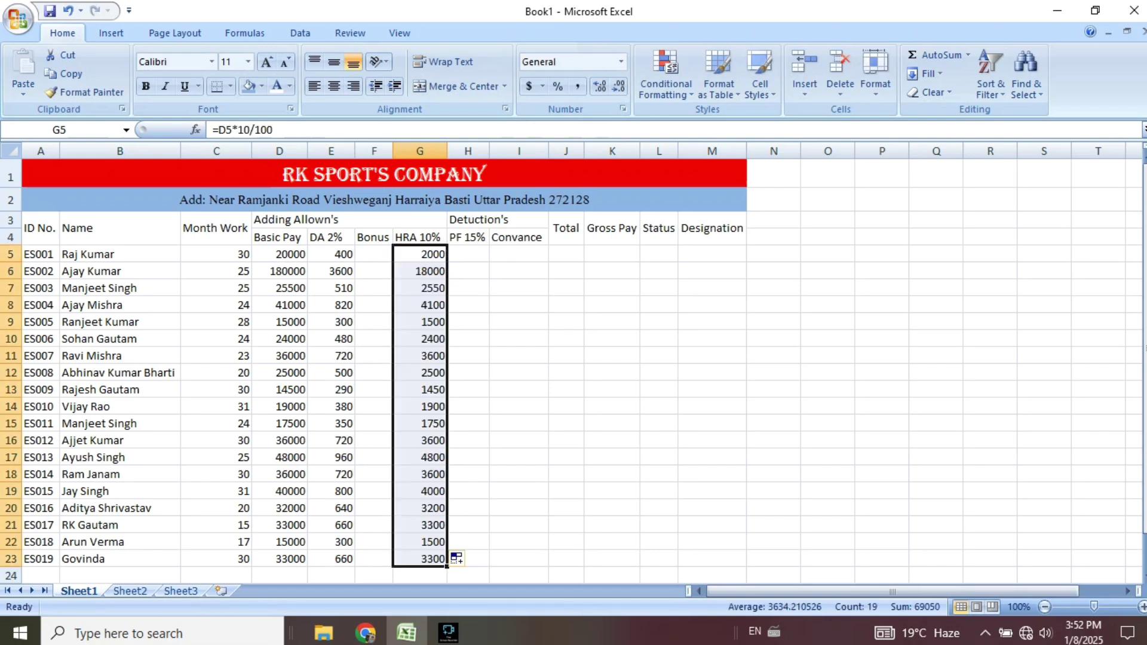
Enter the PF 15% formula =D5*15/100 in H5 and fill it down to row 23.
{"action": "left_click", "coordinate": [467, 254]}
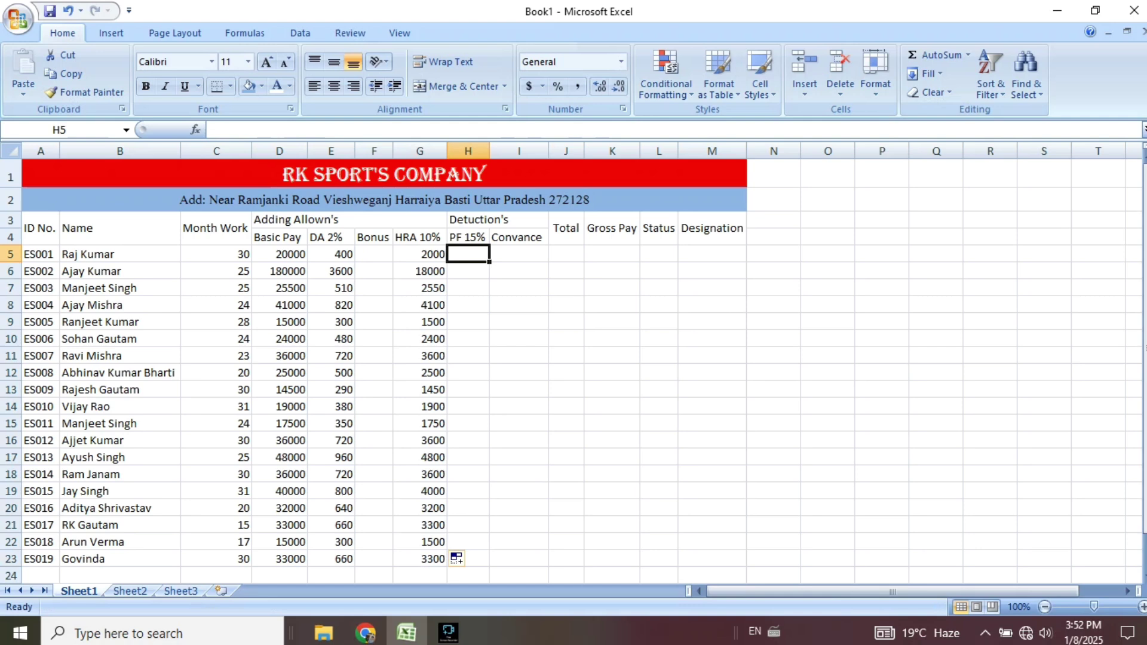
{"action": "type", "text": "="}
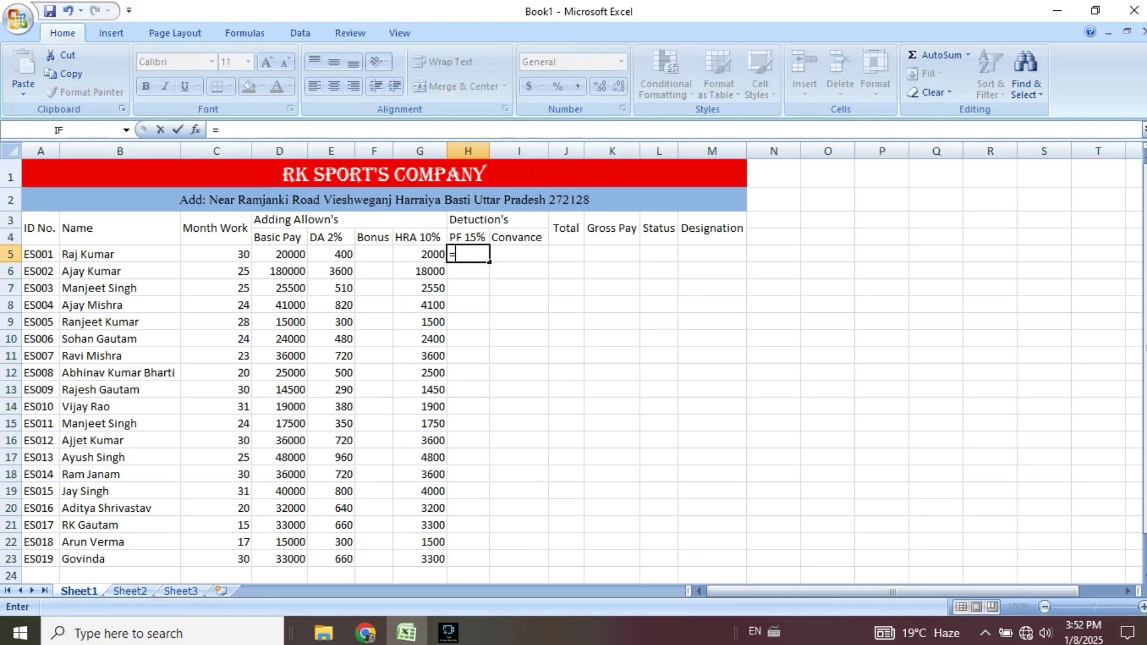
{"action": "key", "text": "Left"}
{"action": "key", "text": "Left"}
{"action": "key", "text": "Left"}
{"action": "key", "text": "Left"}
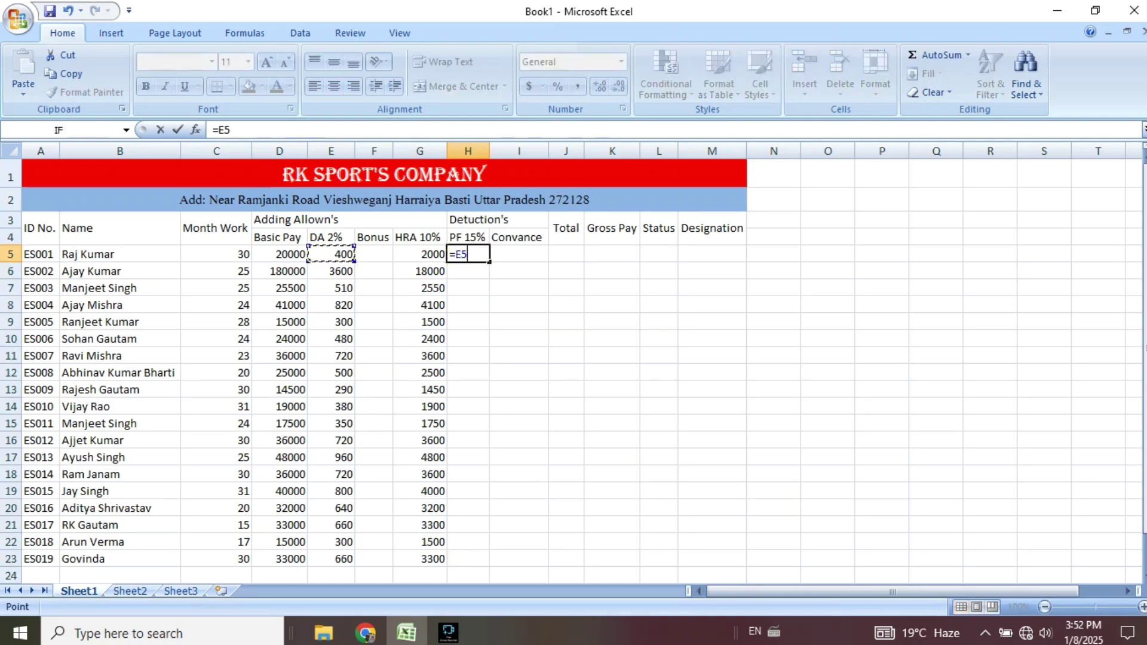
{"action": "type", "text": "*"}
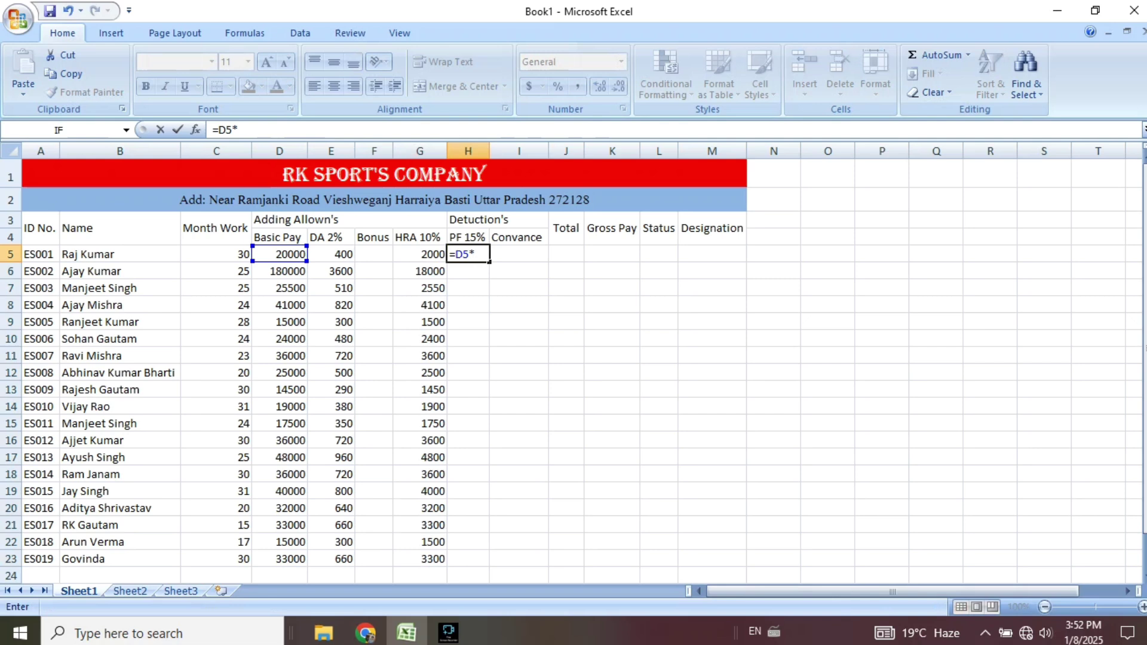
{"action": "type", "text": "15/100"}
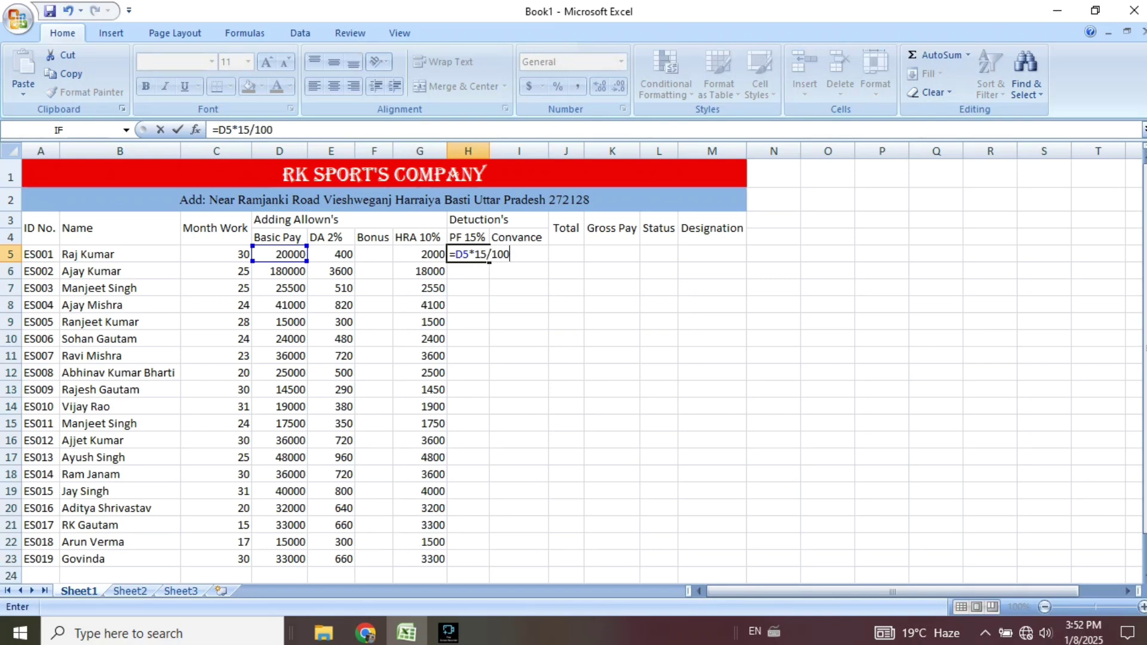
{"action": "key", "text": "Return"}
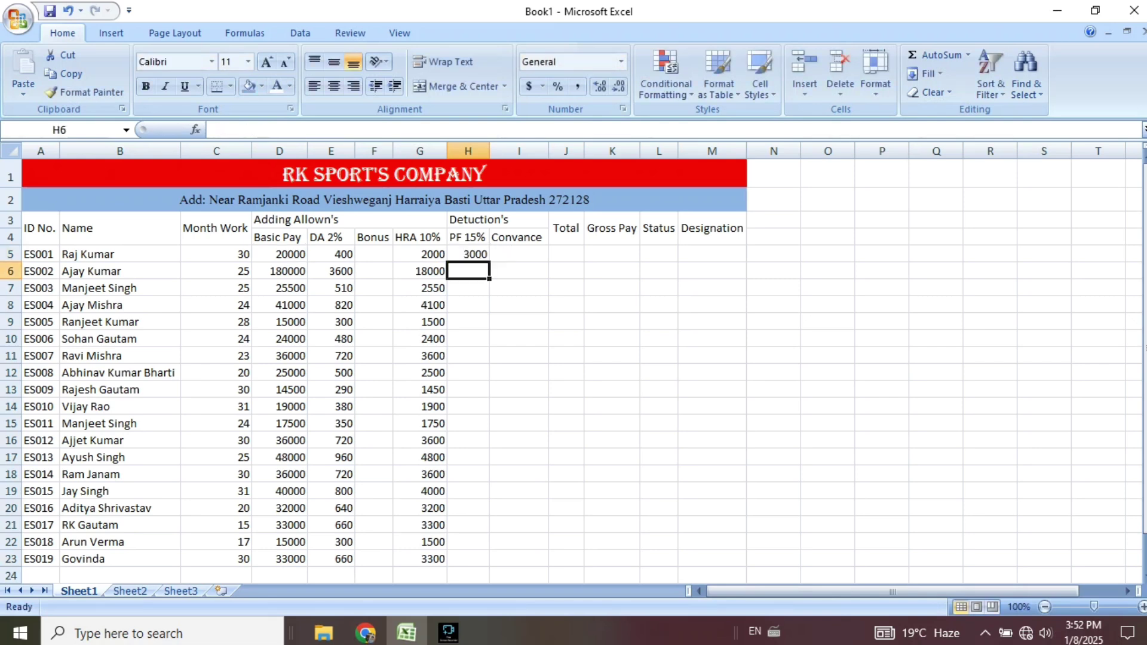
{"action": "left_click", "coordinate": [469, 254]}
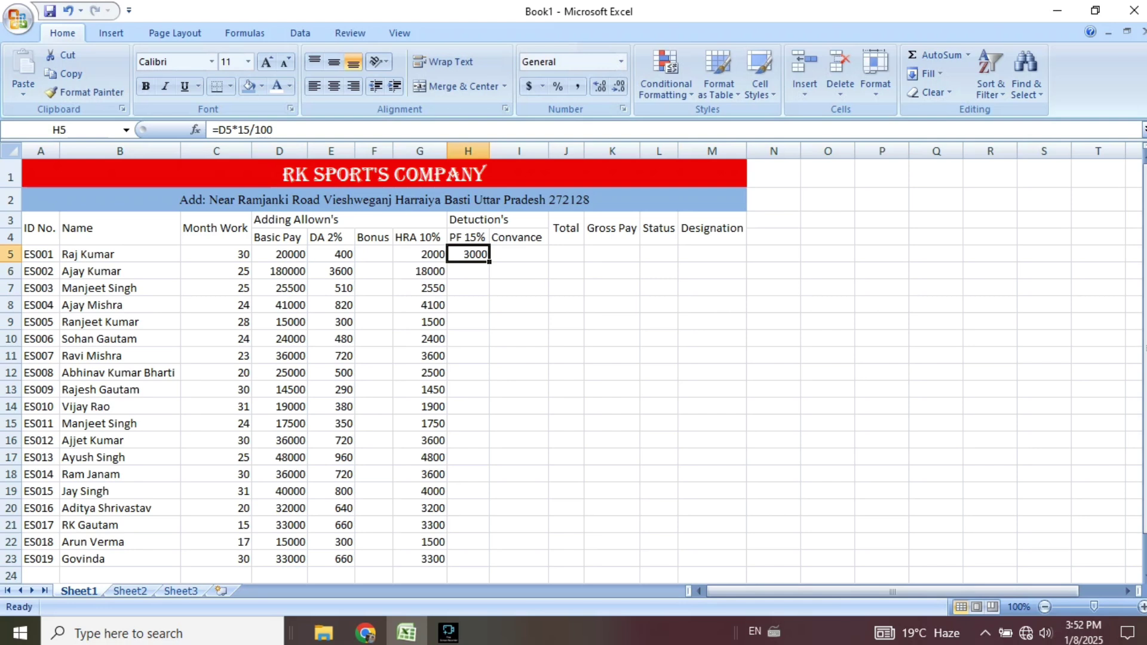
{"action": "left_click_drag", "start_coordinate": [488, 262], "coordinate": [489, 565]}
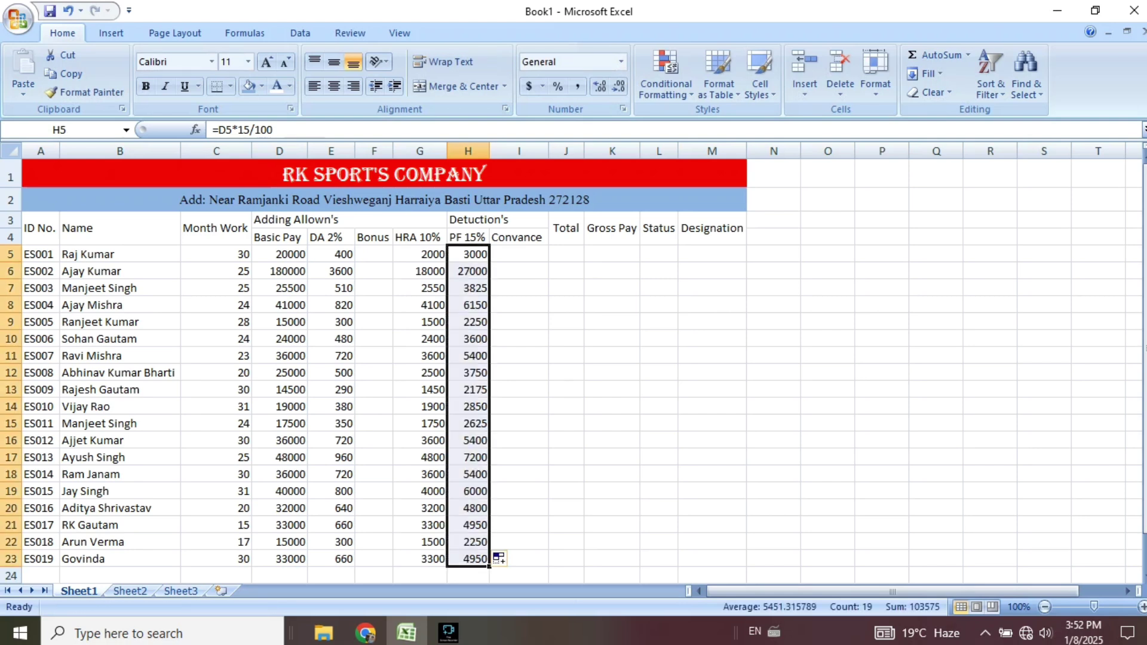
{"action": "left_click", "coordinate": [519, 255]}
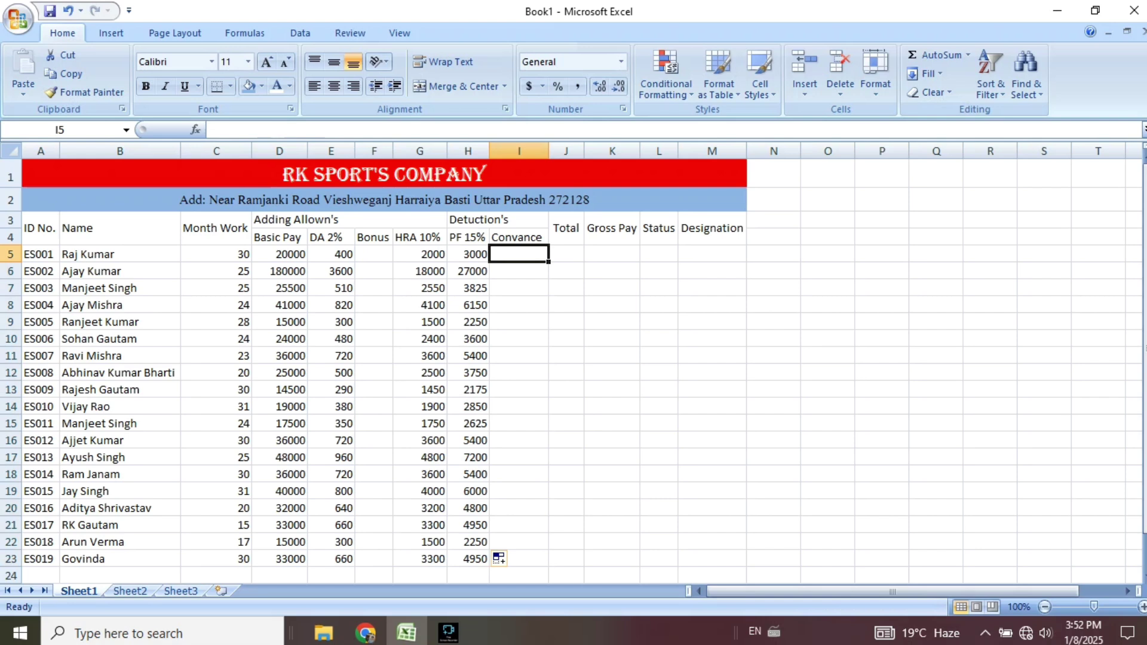
Rename the I4 heading to Convance 1% and autofit column I.
{"action": "double_click", "coordinate": [524, 238]}
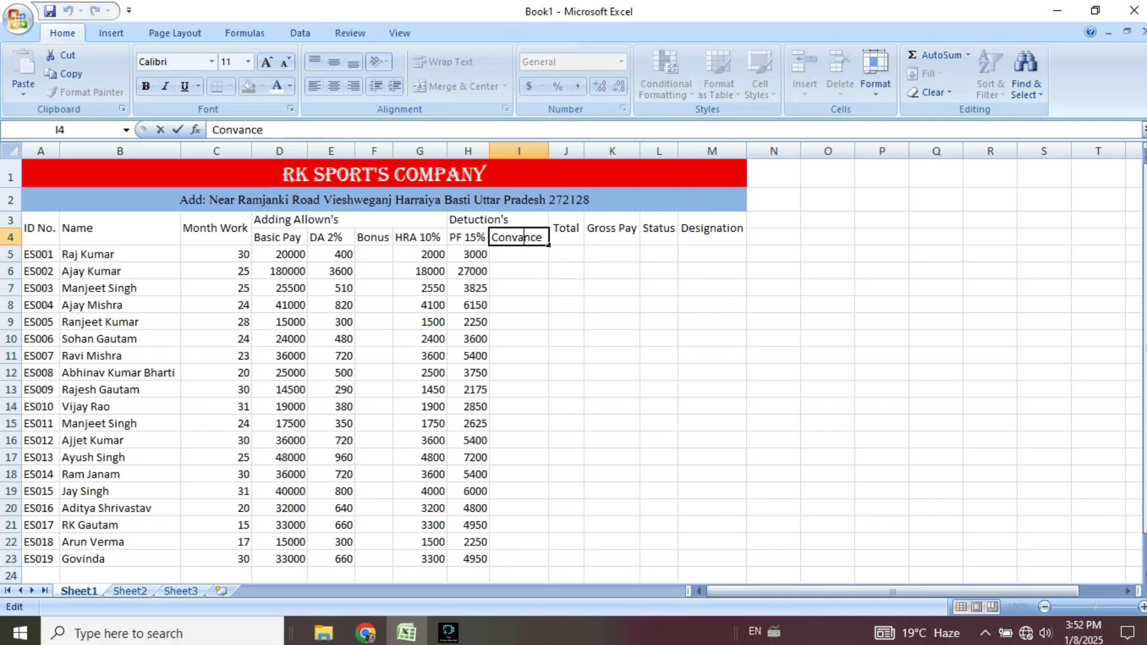
{"action": "left_click", "coordinate": [543, 237]}
{"action": "type", "text": "1%"}
{"action": "left_click", "coordinate": [519, 288]}
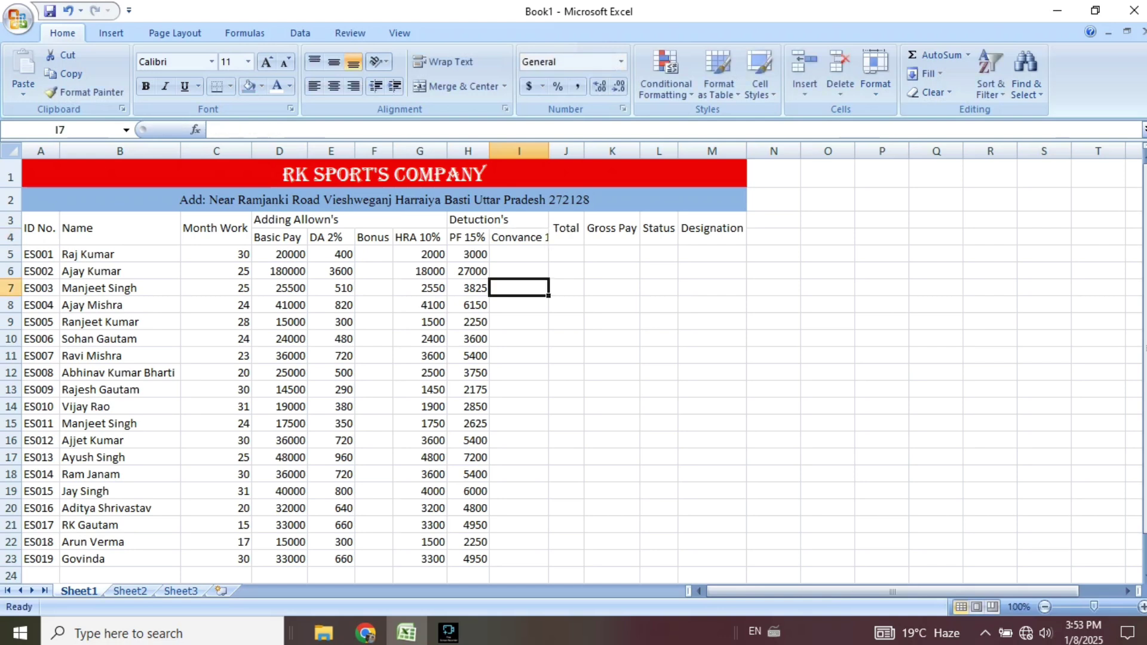
{"action": "double_click", "coordinate": [549, 151]}
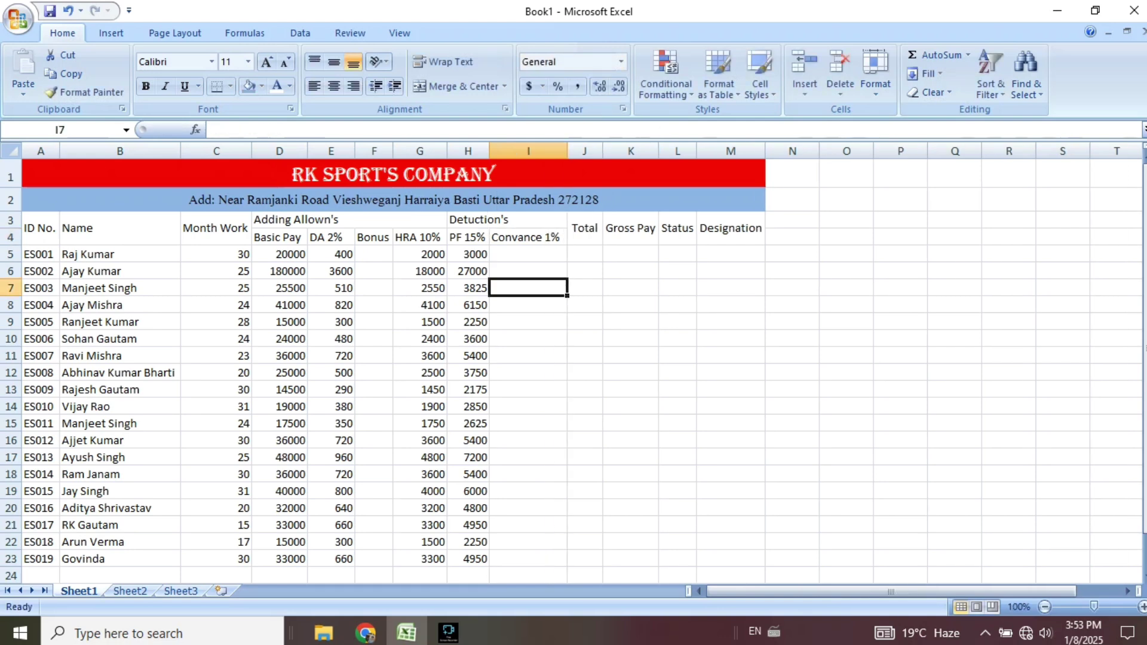
Enter =D5*1/100 in I5 and fill it down to I23.
{"action": "left_click", "coordinate": [528, 255]}
{"action": "type", "text": "="}
{"action": "key", "text": "Left"}
{"action": "key", "text": "Left"}
{"action": "key", "text": "Left"}
{"action": "key", "text": "Left"}
{"action": "key", "text": "Left"}
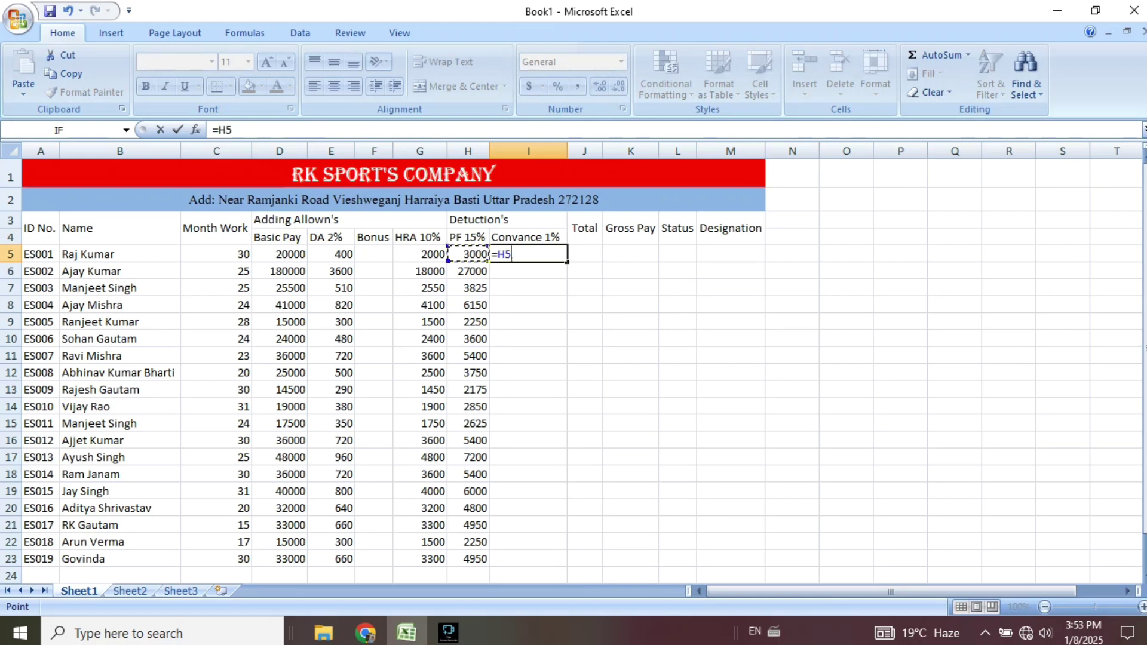
{"action": "type", "text": "*"}
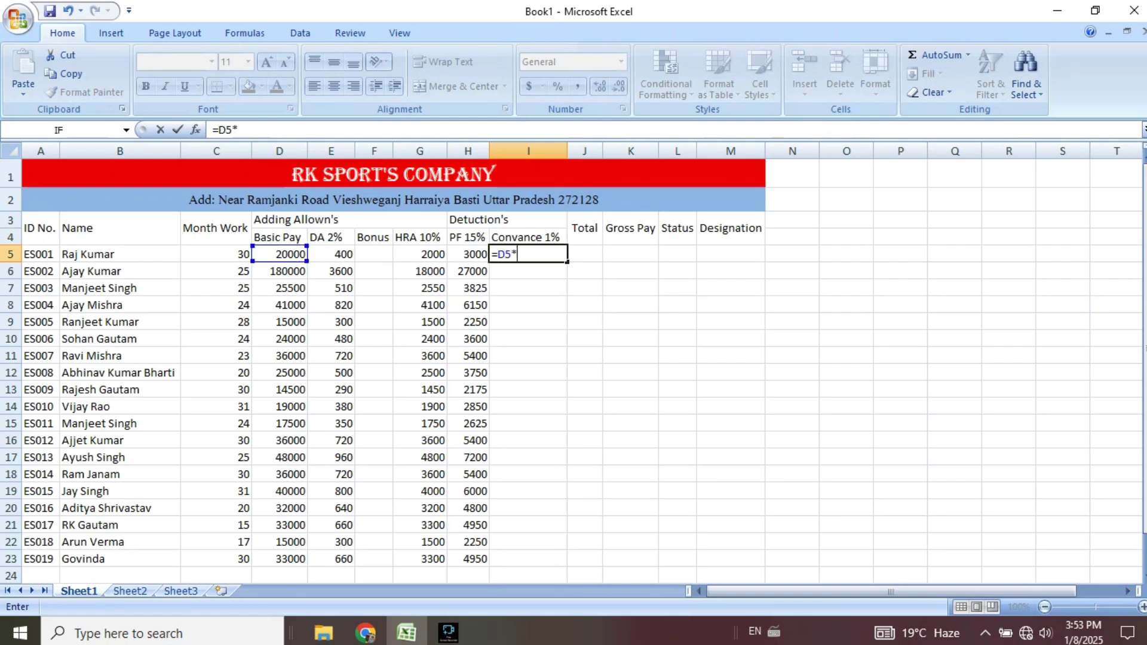
{"action": "type", "text": "1/100"}
{"action": "key", "text": "Return"}
{"action": "left_click", "coordinate": [529, 254]}
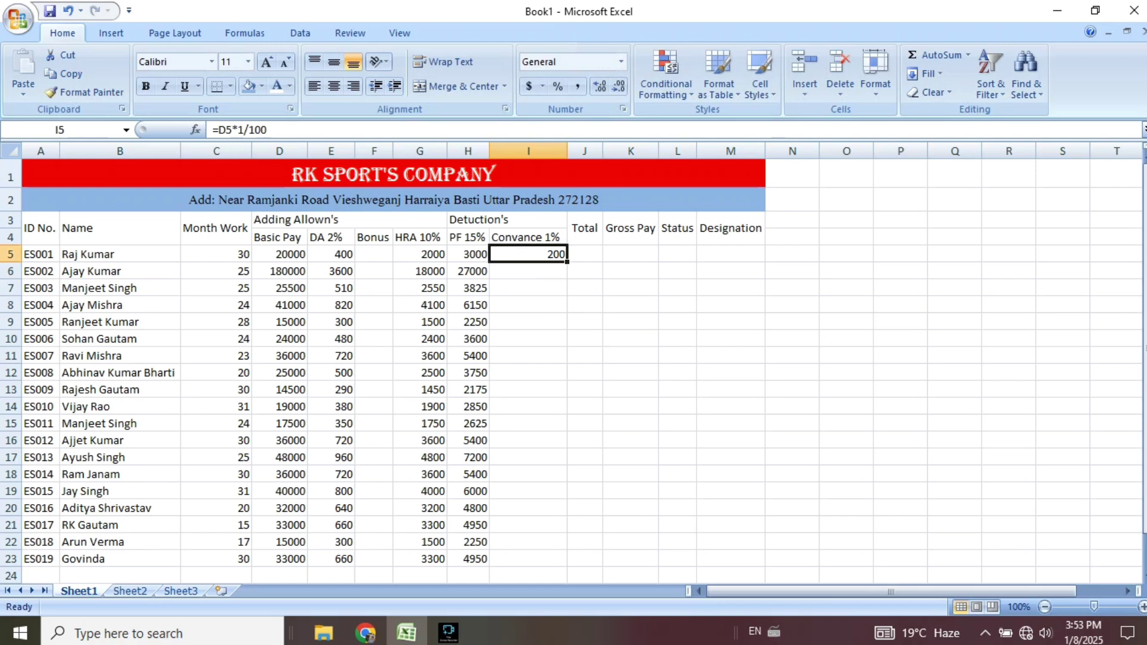
{"action": "left_click_drag", "start_coordinate": [567, 262], "coordinate": [567, 562]}
Change the F4 heading to Bonus 12.5% and autofit column F to show it.
{"action": "left_click", "coordinate": [378, 237]}
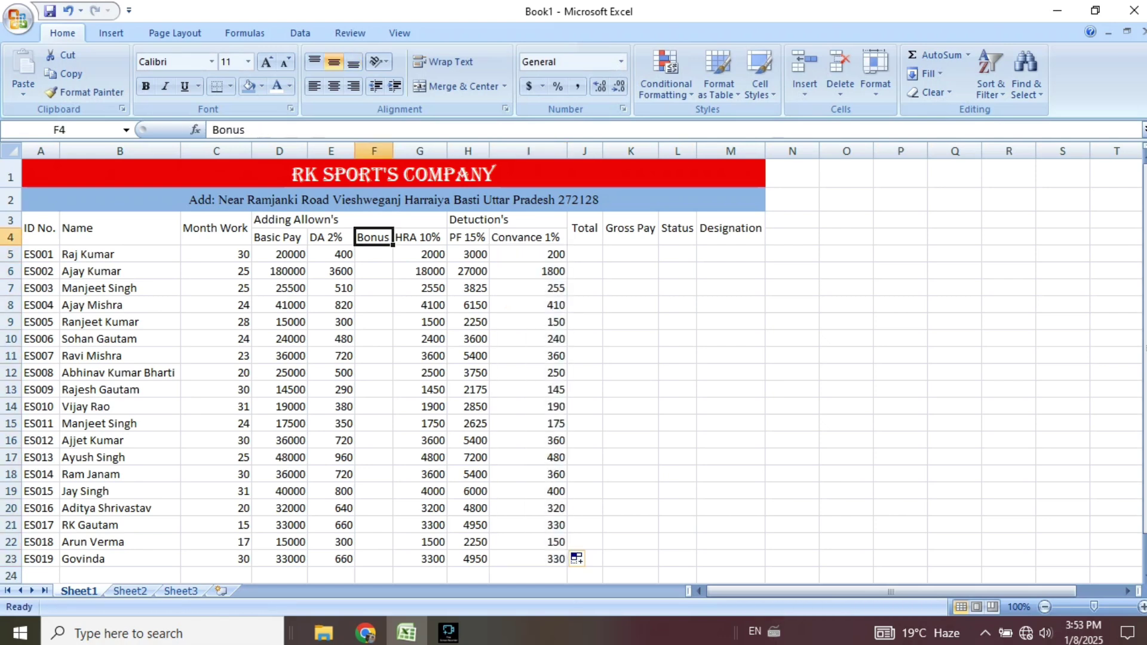
{"action": "double_click", "coordinate": [378, 237]}
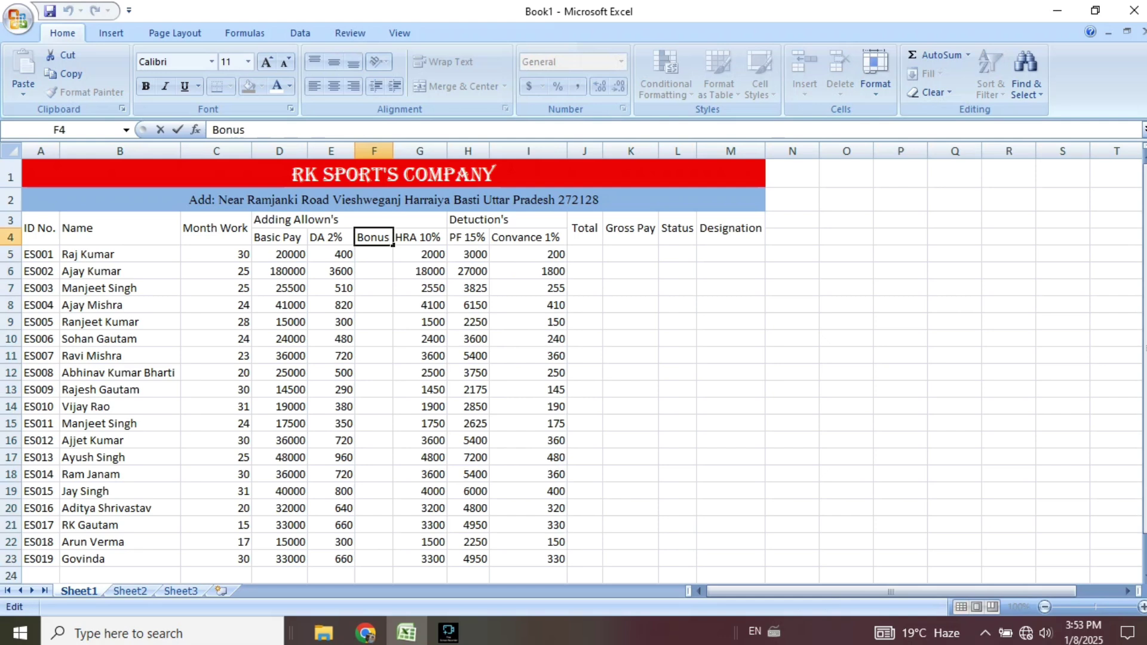
{"action": "type", "text": "12.5%"}
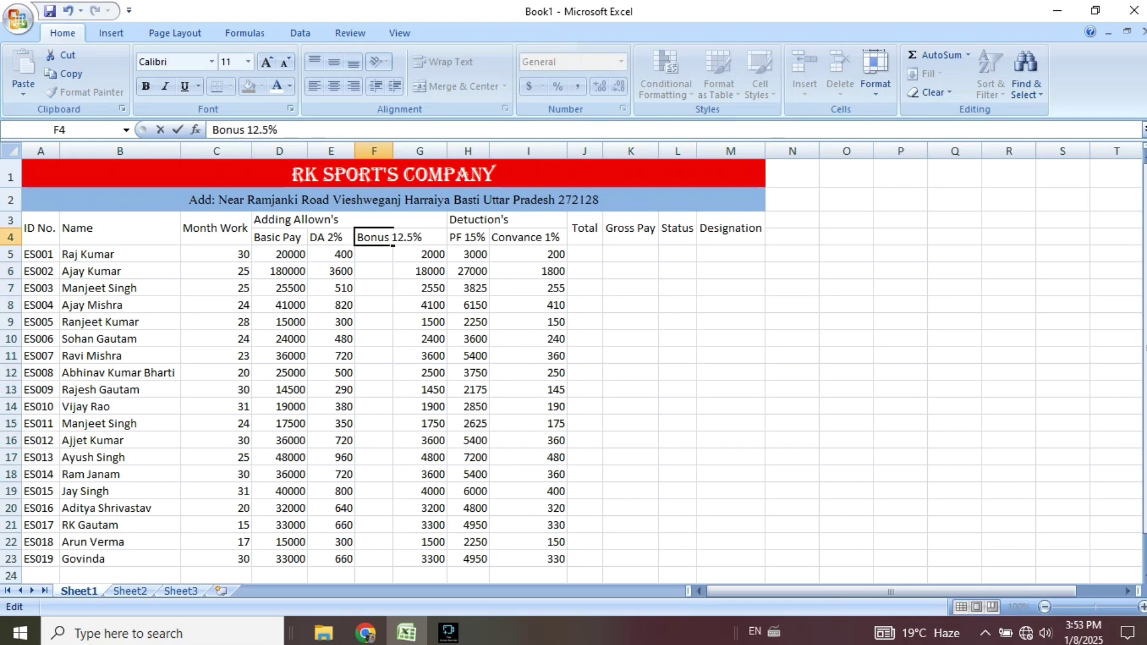
{"action": "left_click", "coordinate": [374, 288]}
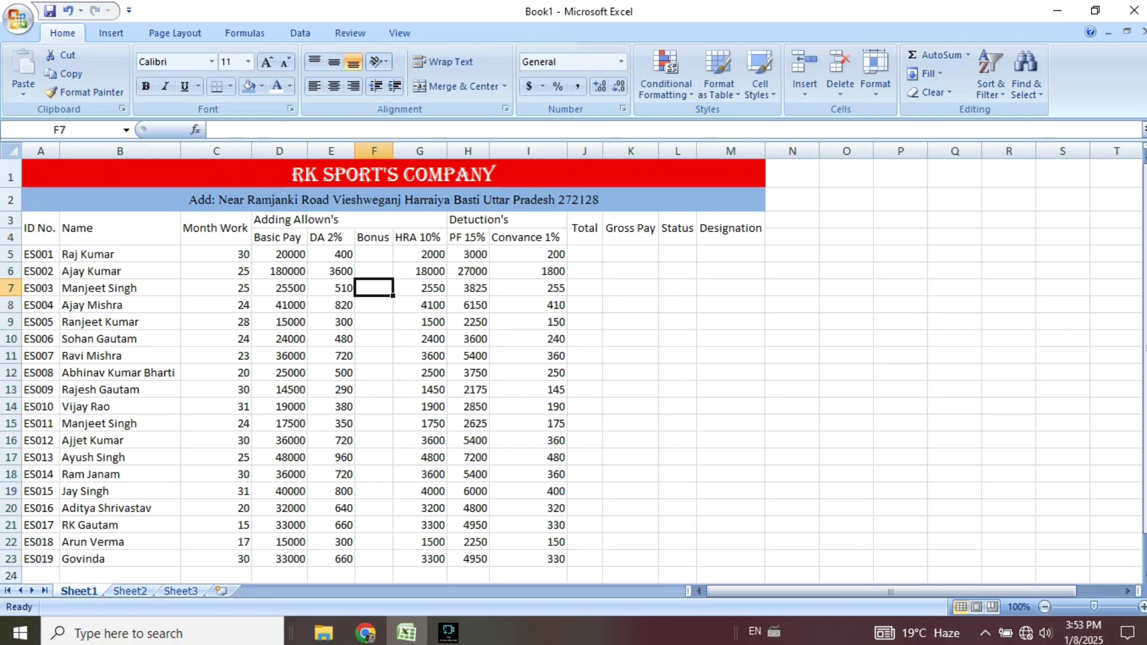
{"action": "double_click", "coordinate": [393, 151]}
{"action": "left_click", "coordinate": [390, 254]}
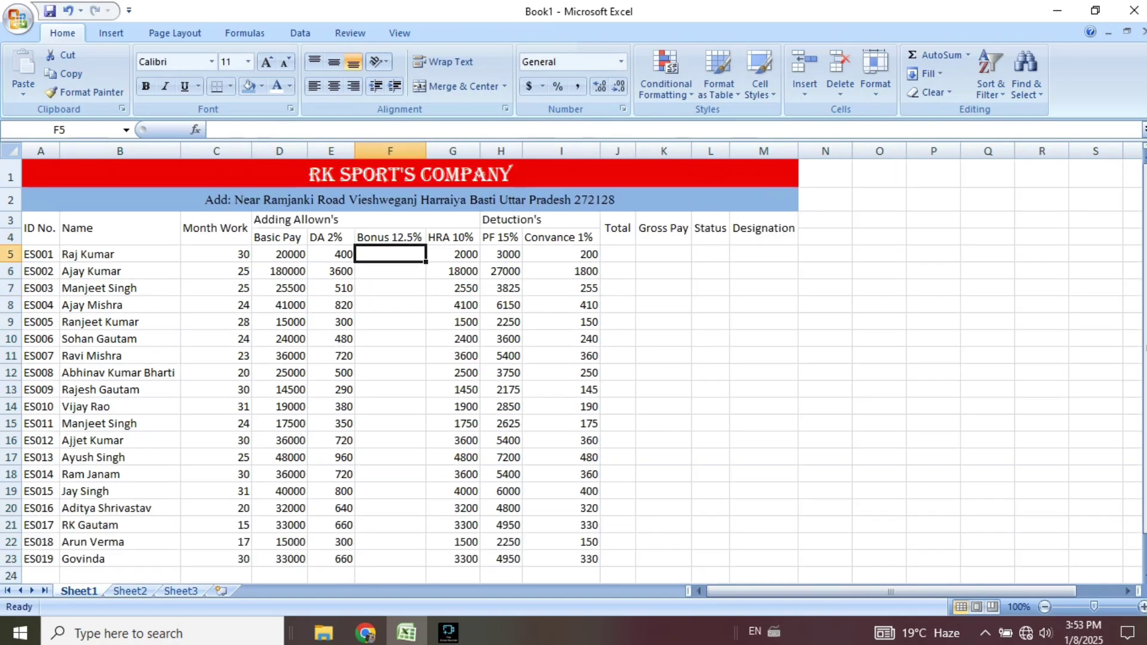
Enter =D5*12.5/100 in F5 and fill it down to F23.
{"action": "type", "text": "="}
{"action": "key", "text": "Left"}
{"action": "key", "text": "Left"}
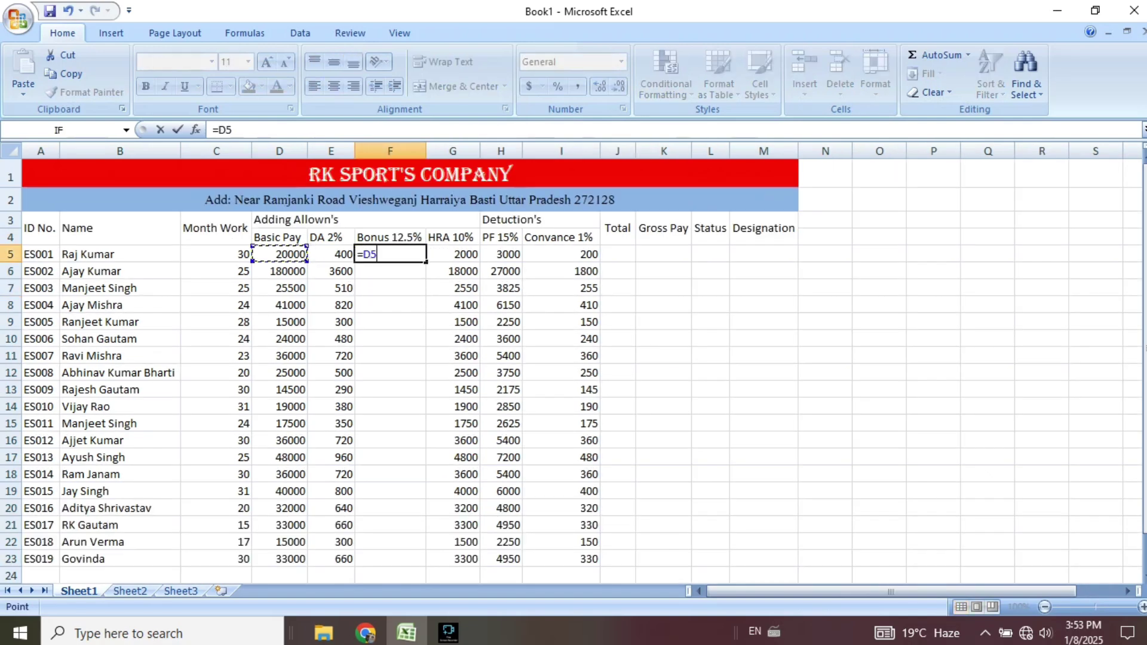
{"action": "type", "text": "*12.5/100"}
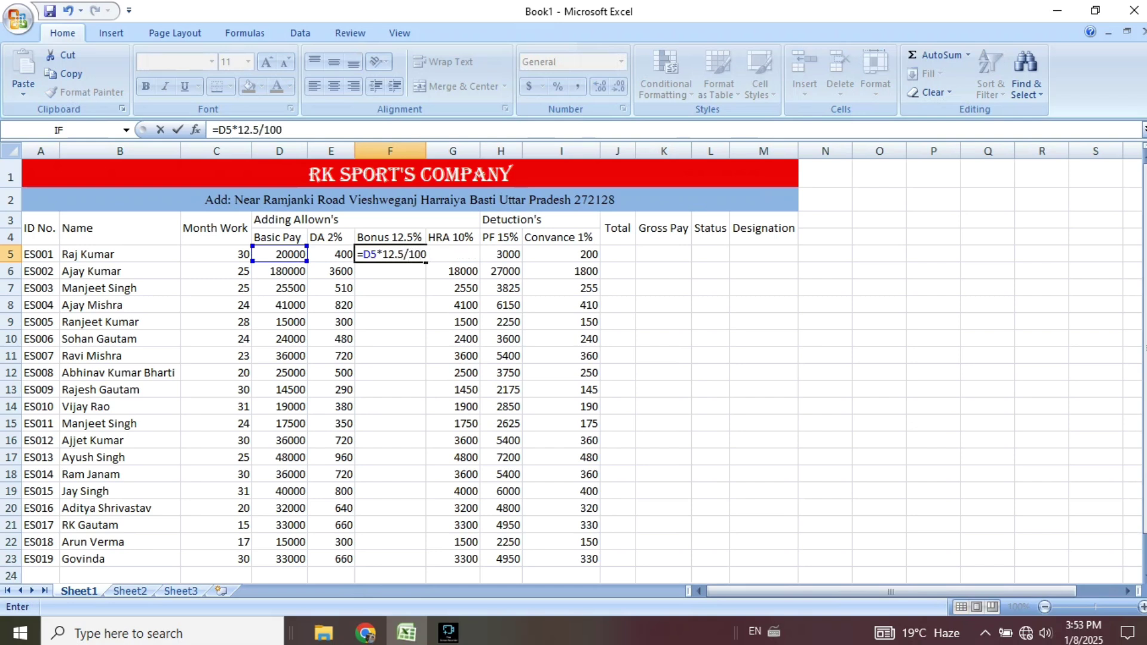
{"action": "key", "text": "Return"}
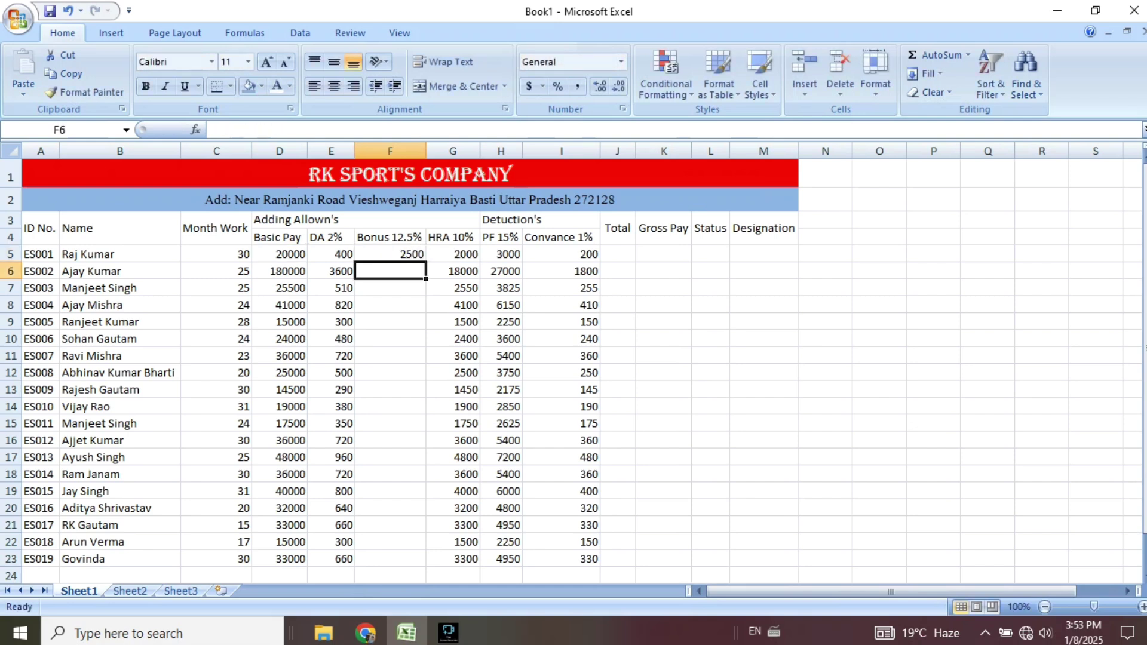
{"action": "left_click", "coordinate": [390, 254]}
{"action": "left_click_drag", "start_coordinate": [426, 262], "coordinate": [426, 565]}
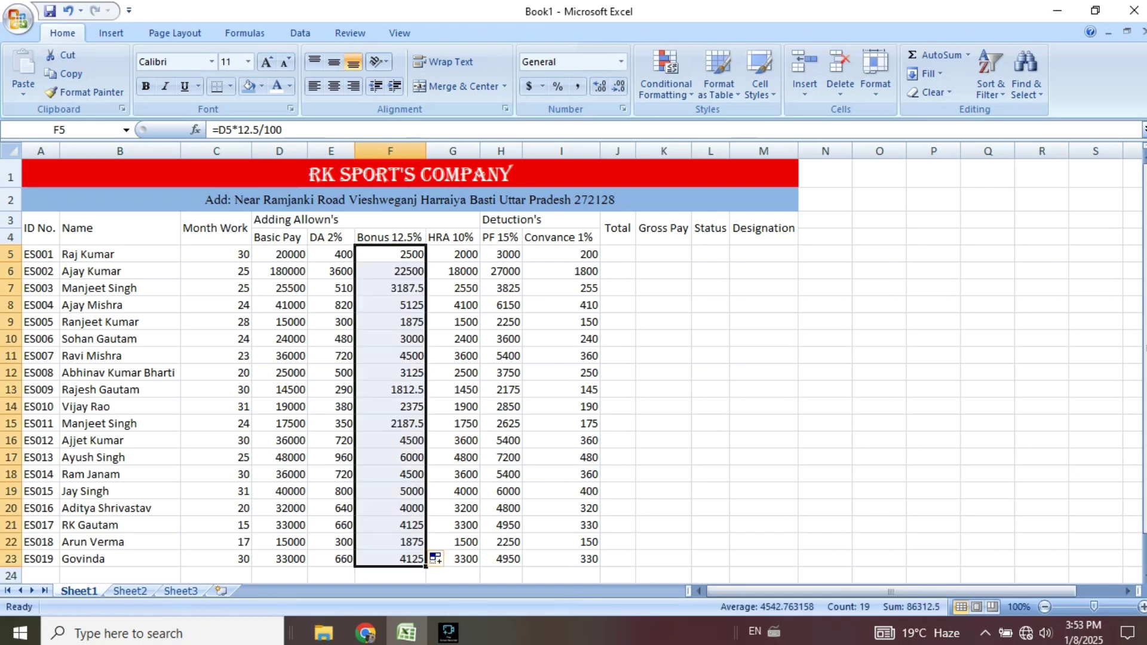
Enter =D5/31*C5 in J5 and autofill it down to J23.
{"action": "left_click", "coordinate": [618, 254]}
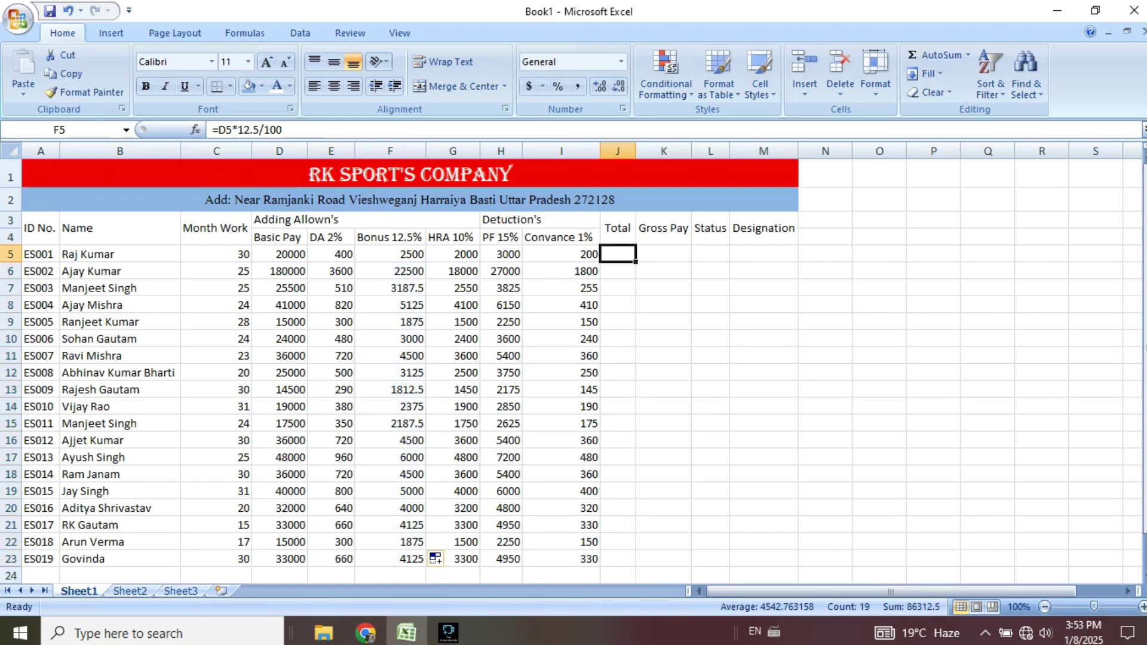
{"action": "type", "text": "="}
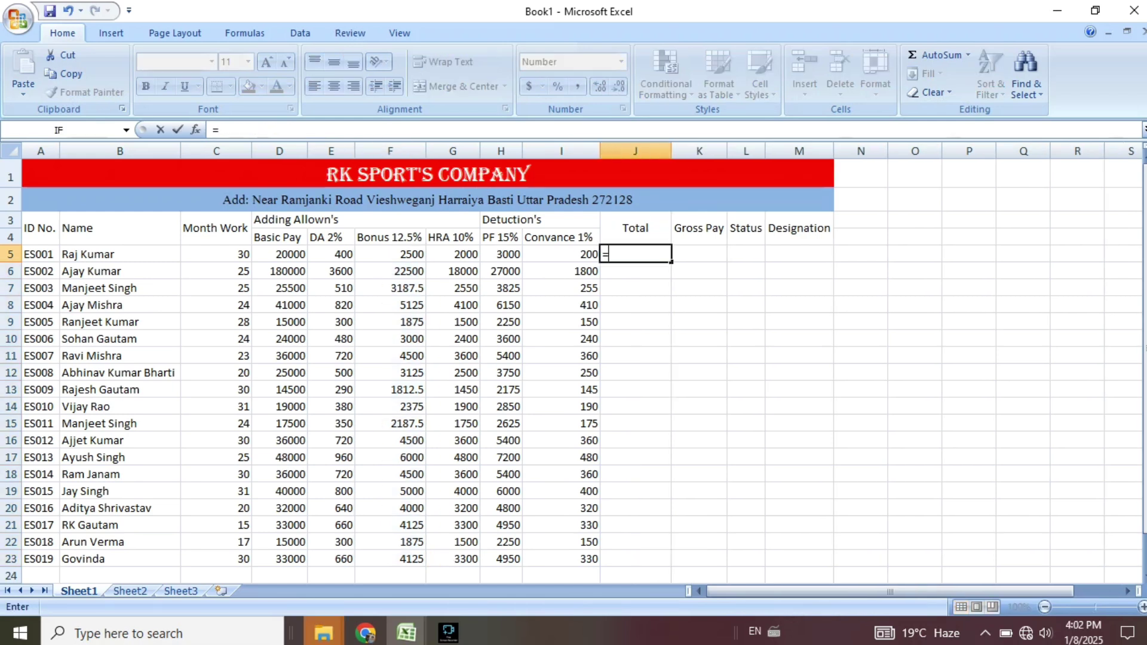
{"action": "key", "text": "Left"}
{"action": "key", "text": "Left"}
{"action": "key", "text": "Left"}
{"action": "key", "text": "Left"}
{"action": "key", "text": "Left"}
{"action": "key", "text": "Left"}
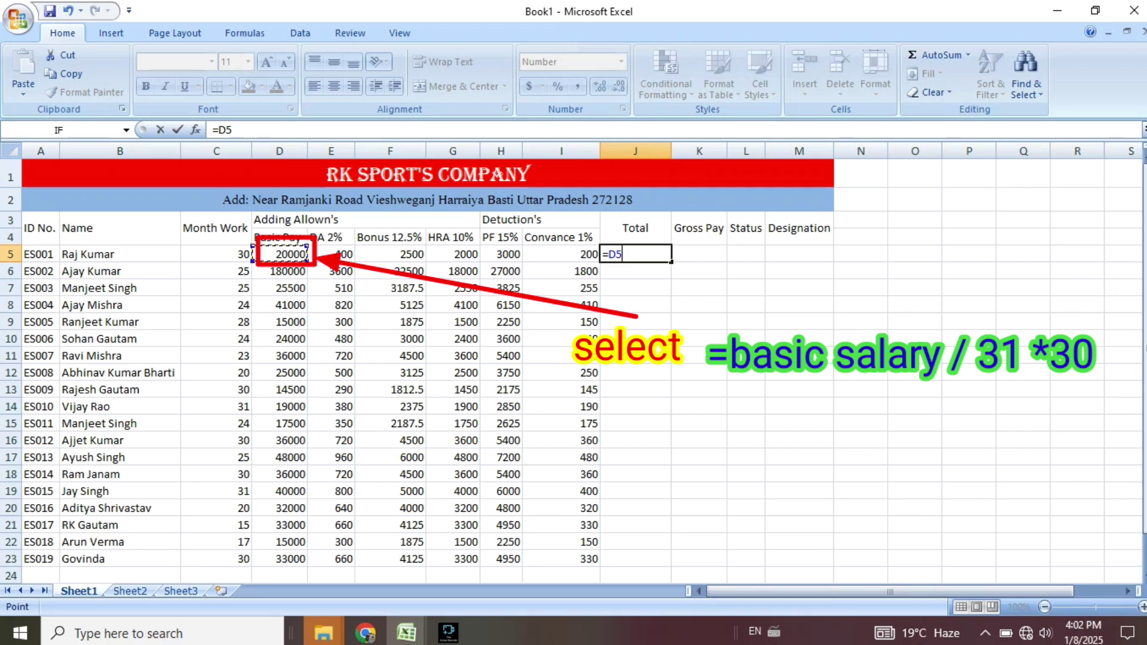
{"action": "type", "text": "/31"}
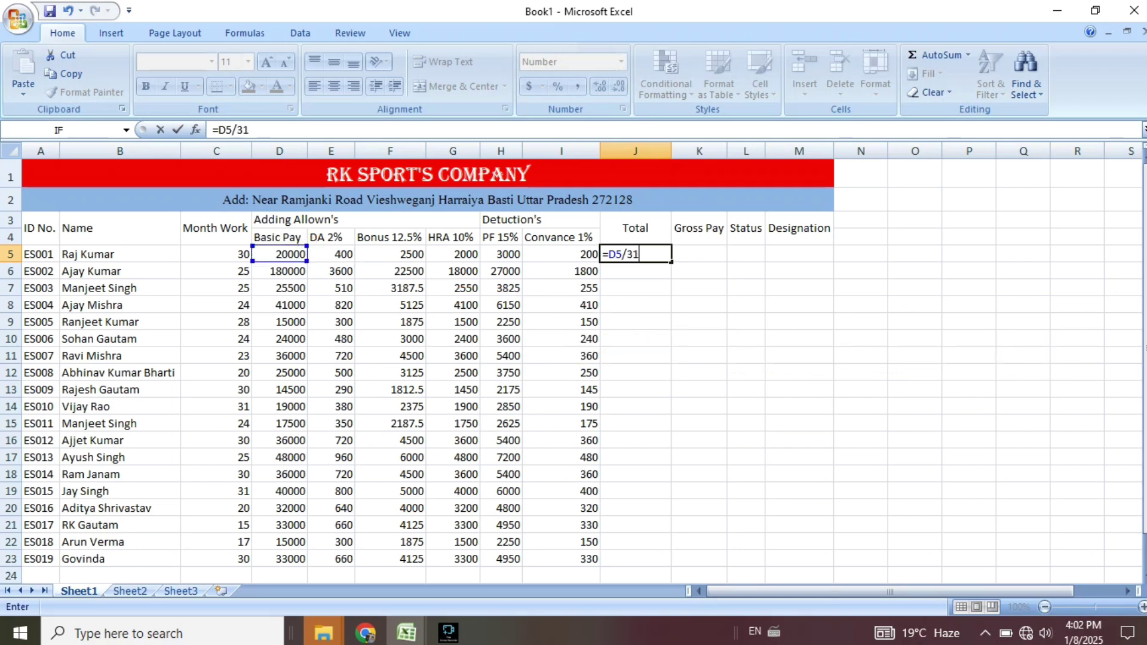
{"action": "type", "text": "*"}
{"action": "key", "text": "Left"}
{"action": "key", "text": "Left"}
{"action": "key", "text": "Left"}
{"action": "key", "text": "Left"}
{"action": "key", "text": "Left"}
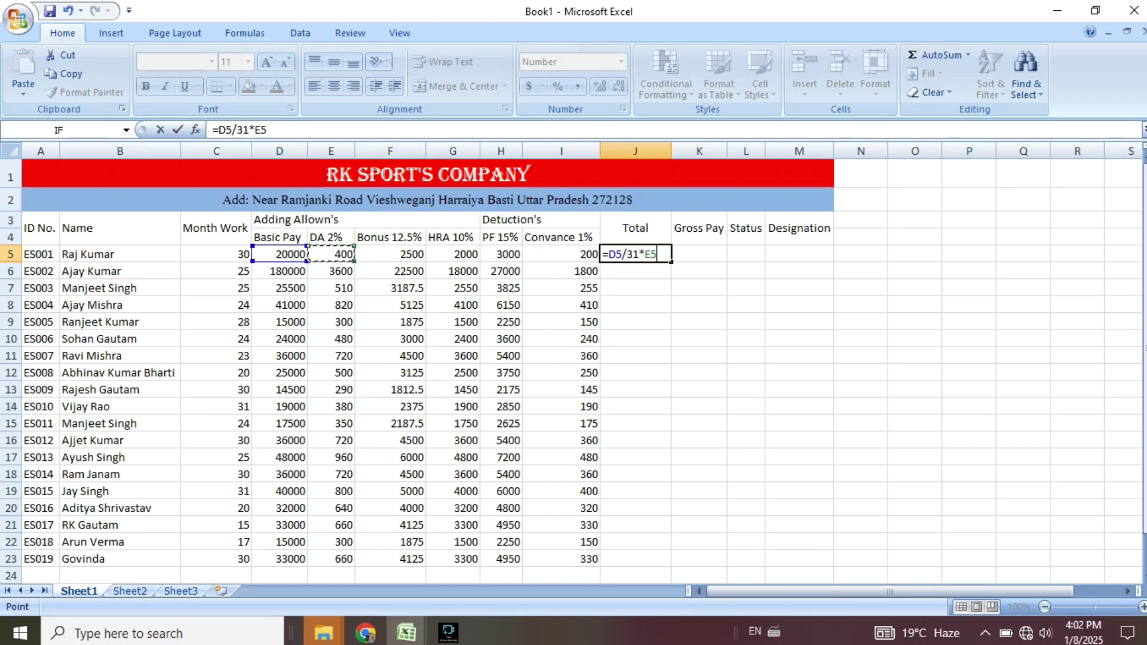
{"action": "key", "text": "Left"}
{"action": "key", "text": "Left"}
{"action": "key", "text": "Return"}
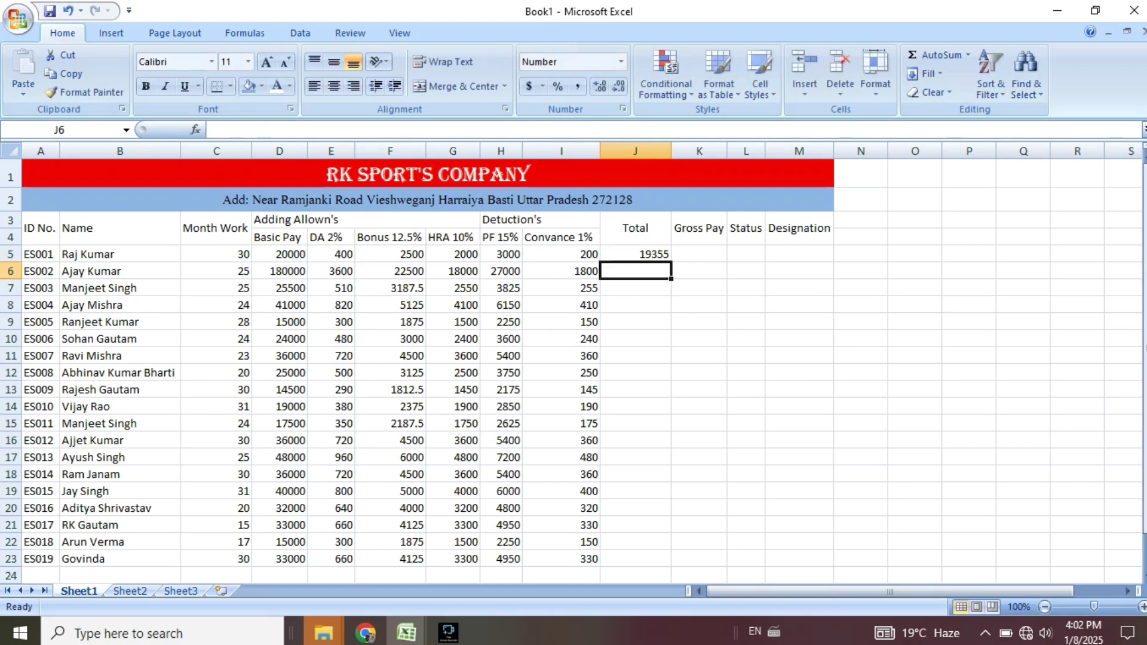
{"action": "key", "text": "Up"}
{"action": "double_click", "coordinate": [671, 262]}
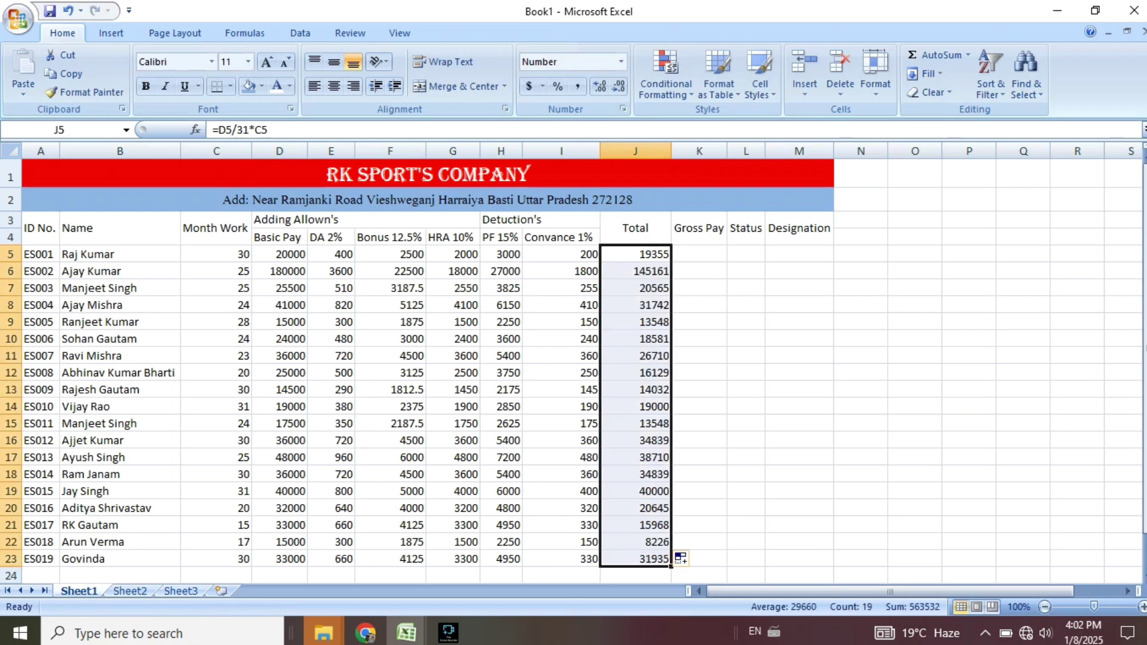
{"action": "key", "text": "Right"}
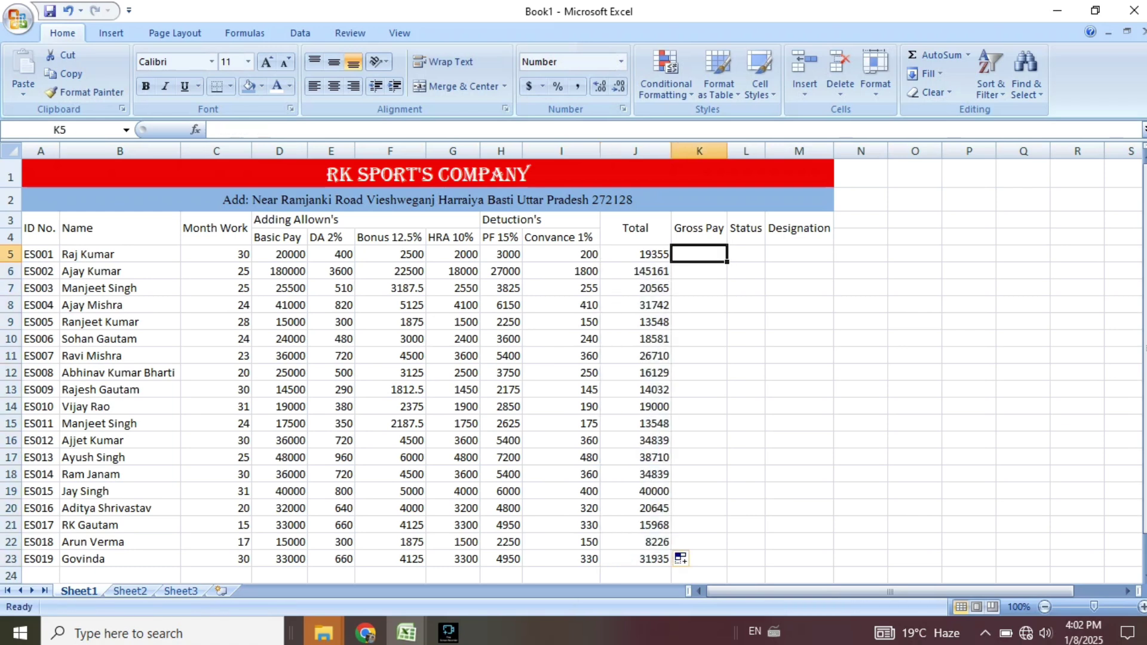
Start the Gross Pay formula in K5 by adding Total, DA, Bonus and HRA: =J5+E5+F5+G5.
{"action": "type", "text": "="}
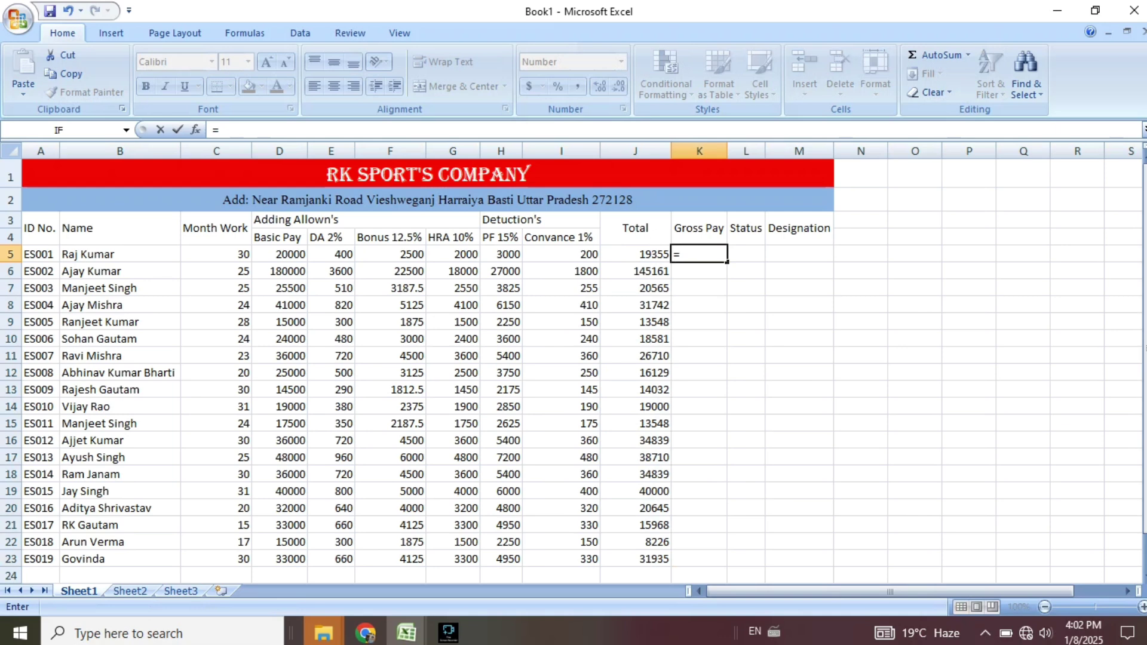
{"action": "key", "text": "Left"}
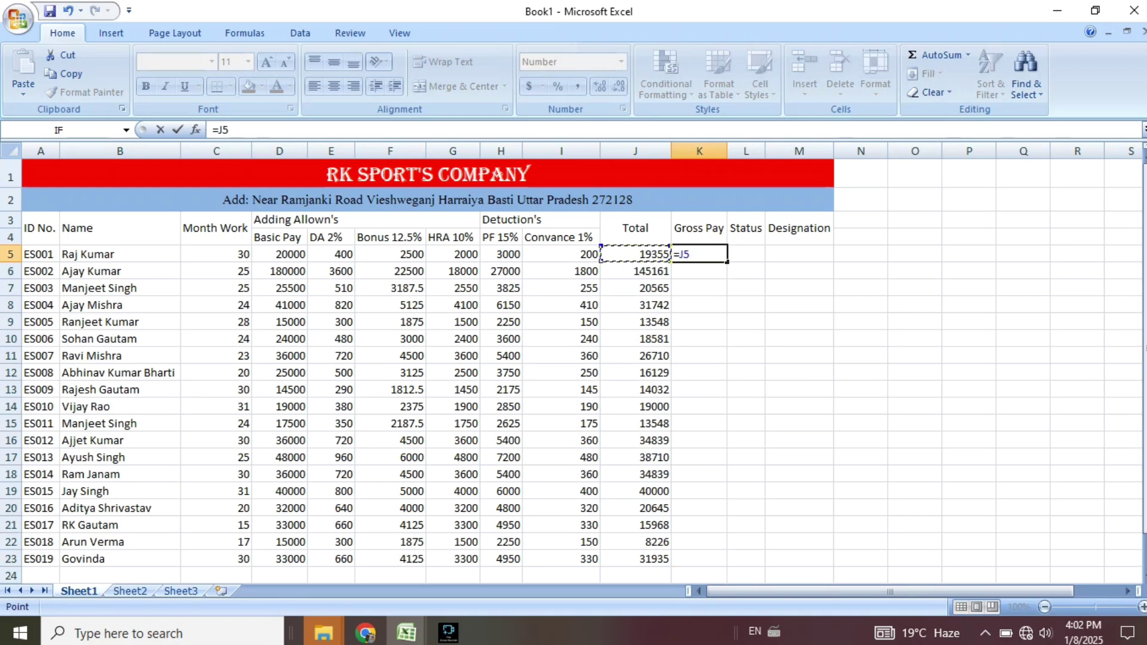
{"action": "type", "text": "+"}
{"action": "key", "text": "Left"}
{"action": "key", "text": "Left"}
{"action": "key", "text": "Left"}
{"action": "key", "text": "Left"}
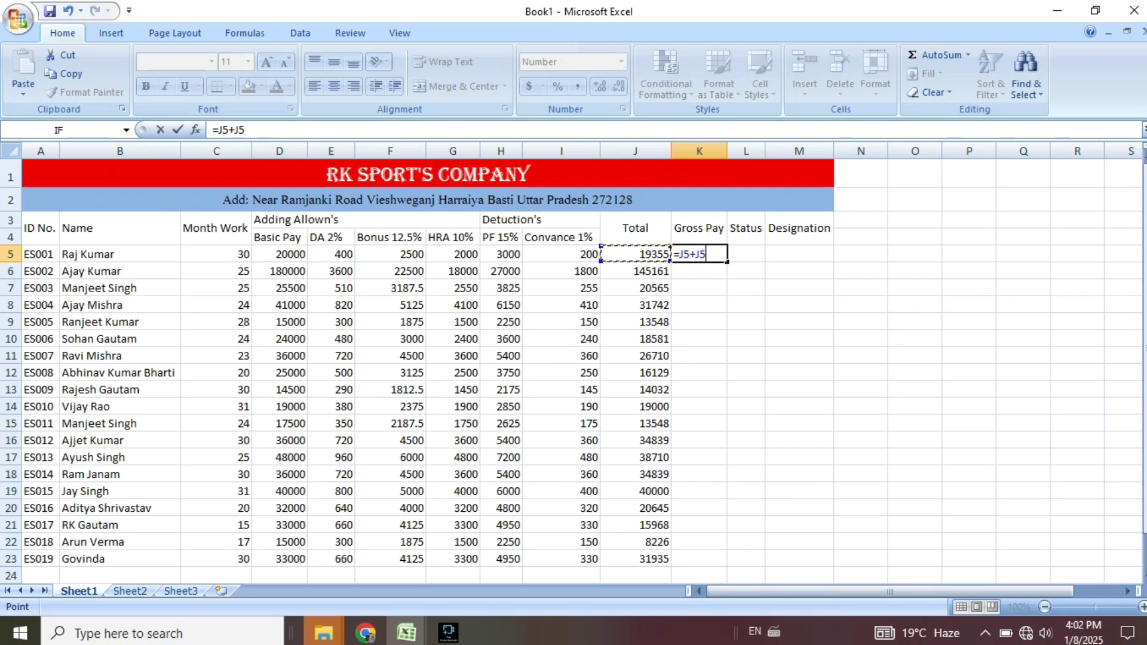
{"action": "key", "text": "Left"}
{"action": "key", "text": "Left"}
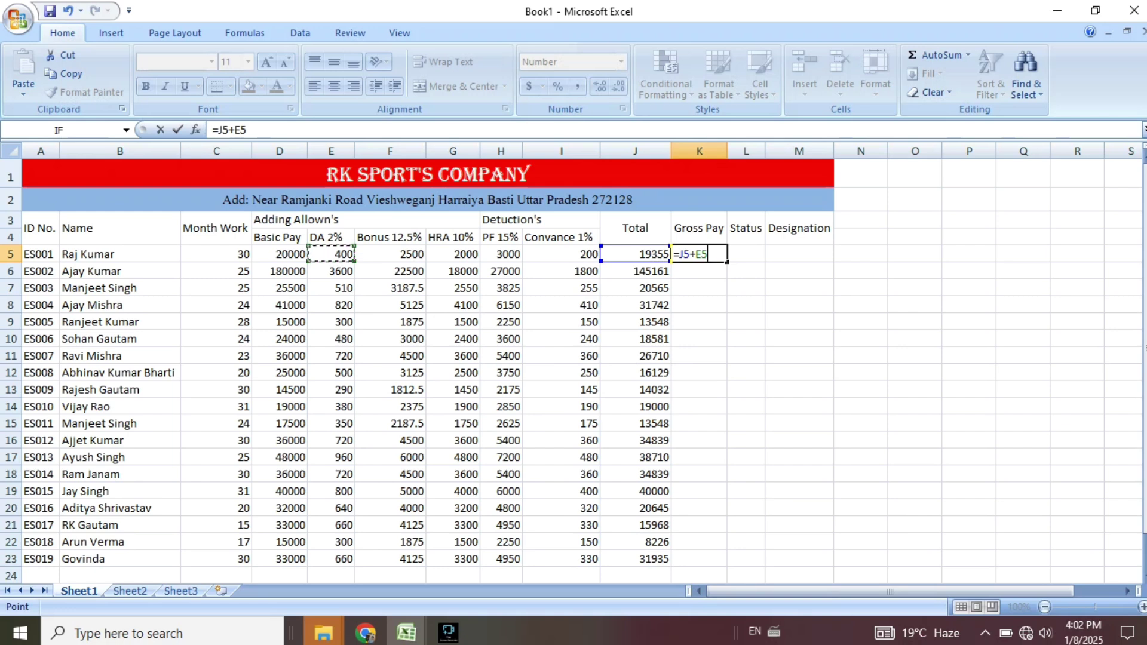
{"action": "type", "text": "+"}
{"action": "key", "text": "Left"}
{"action": "key", "text": "Left"}
{"action": "key", "text": "Left"}
{"action": "key", "text": "Left"}
{"action": "key", "text": "Left"}
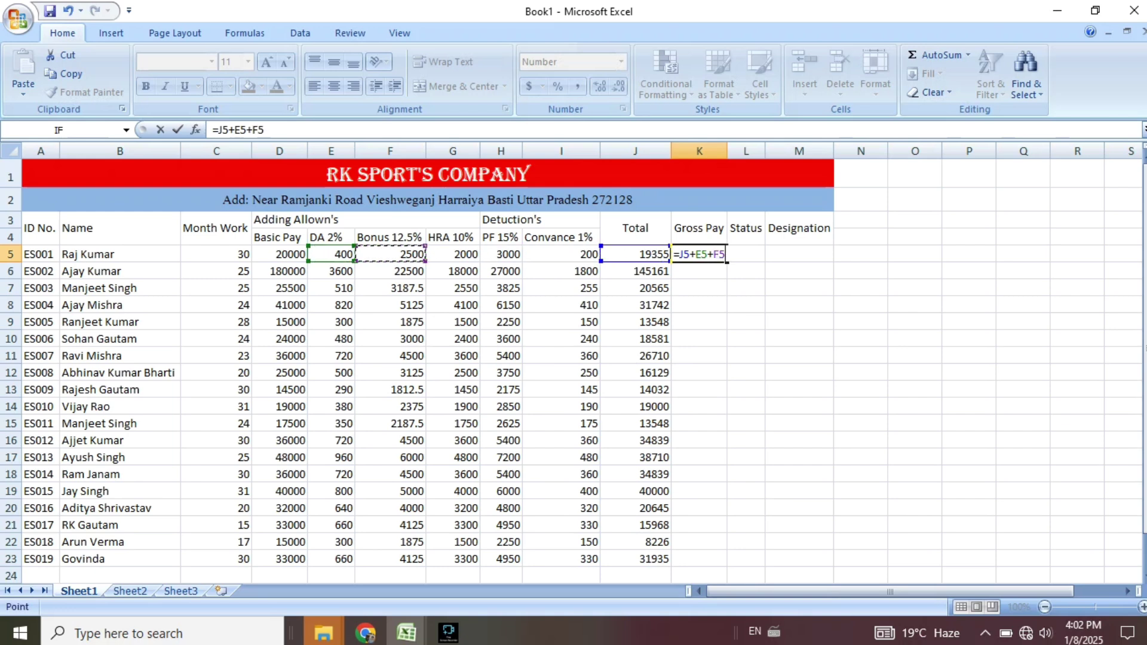
{"action": "type", "text": "+"}
{"action": "key", "text": "Left"}
{"action": "key", "text": "Left"}
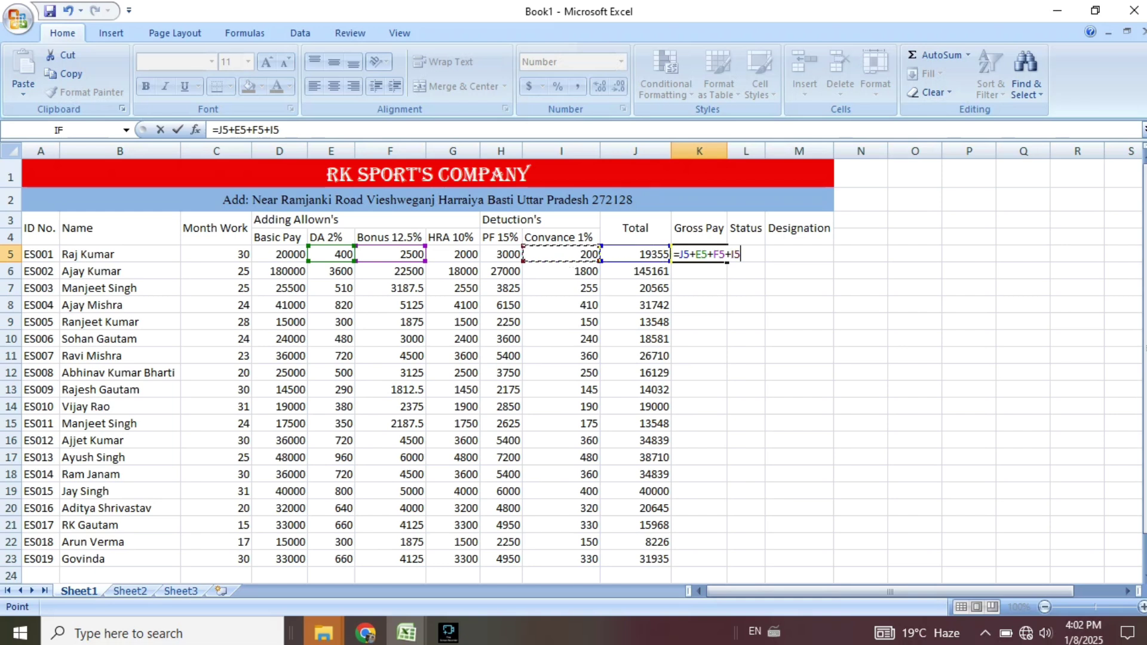
{"action": "key", "text": "Left"}
{"action": "key", "text": "Left"}
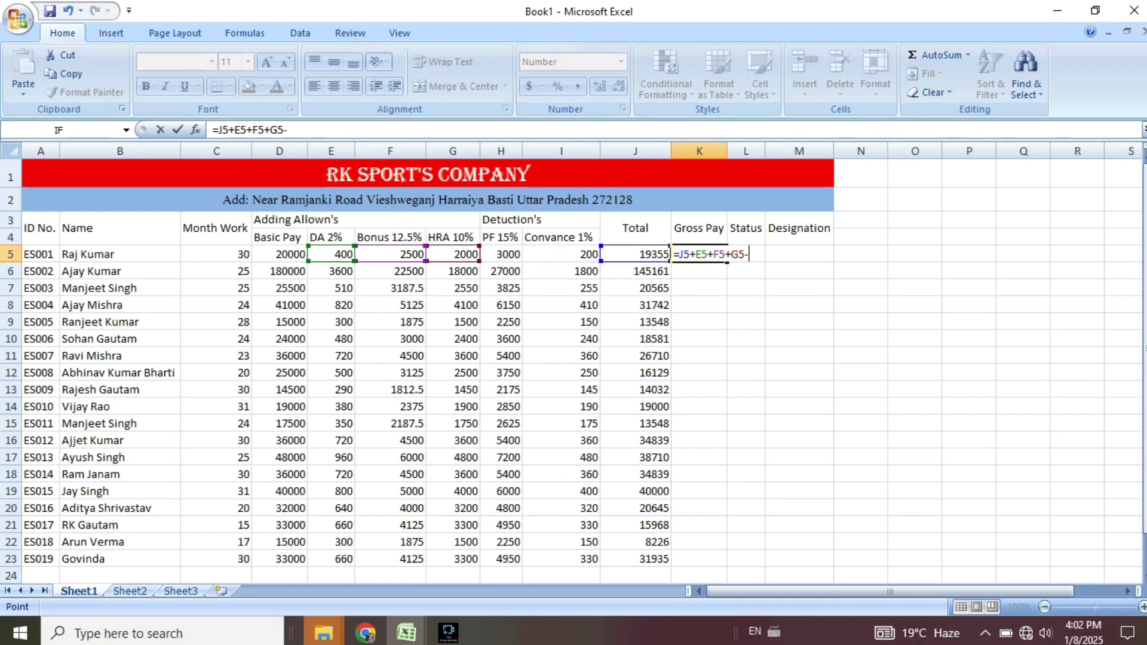
Subtract PF and Convance to complete =J5+E5+F5+G5-H5-I5, then fill it down to K23.
{"action": "type", "text": "-"}
{"action": "key", "text": "Left"}
{"action": "key", "text": "Left"}
{"action": "key", "text": "Left"}
{"action": "type", "text": "-"}
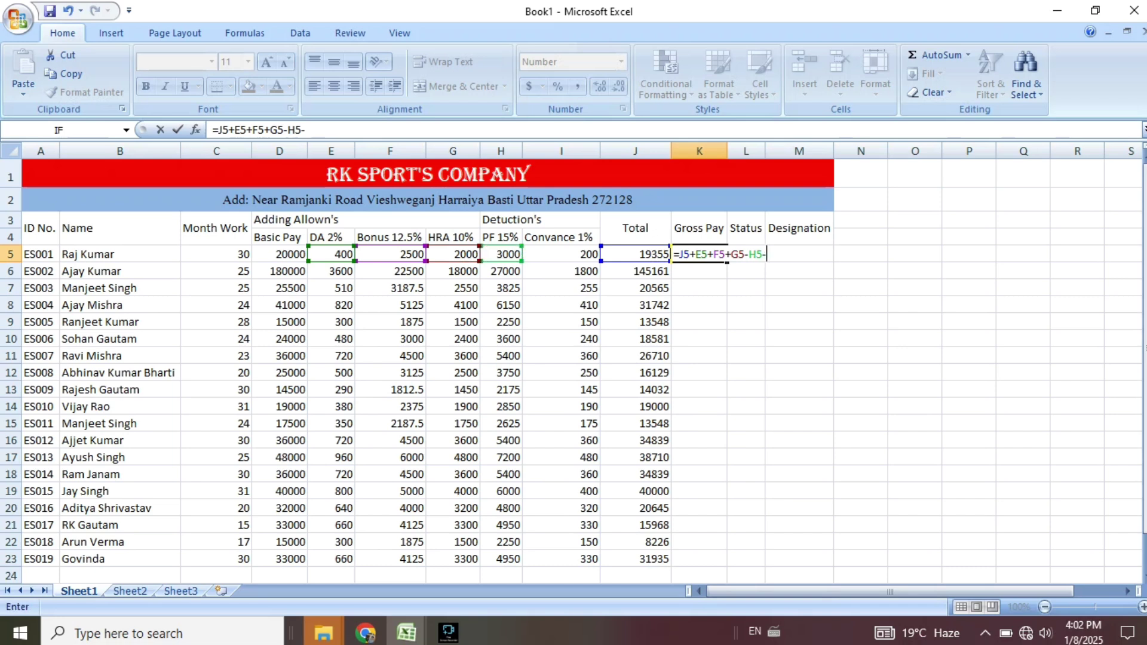
{"action": "key", "text": "Left"}
{"action": "key", "text": "Left"}
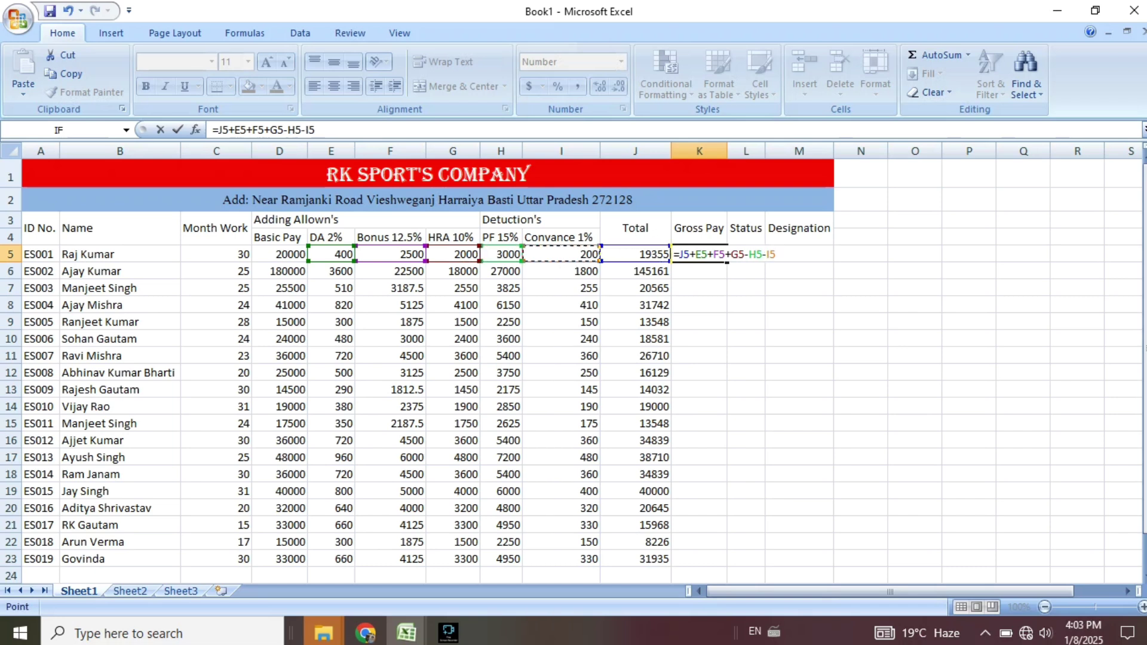
{"action": "key", "text": "Return"}
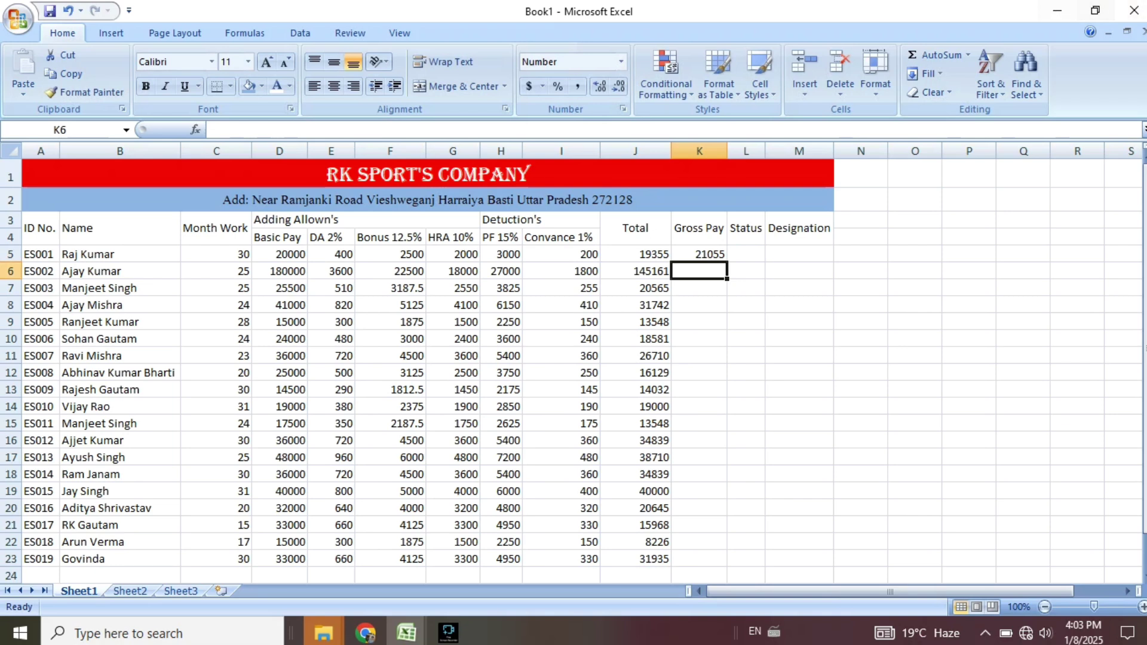
{"action": "left_click", "coordinate": [699, 254]}
{"action": "left_click_drag", "start_coordinate": [727, 262], "coordinate": [727, 565]}
{"action": "left_click", "coordinate": [861, 288]}
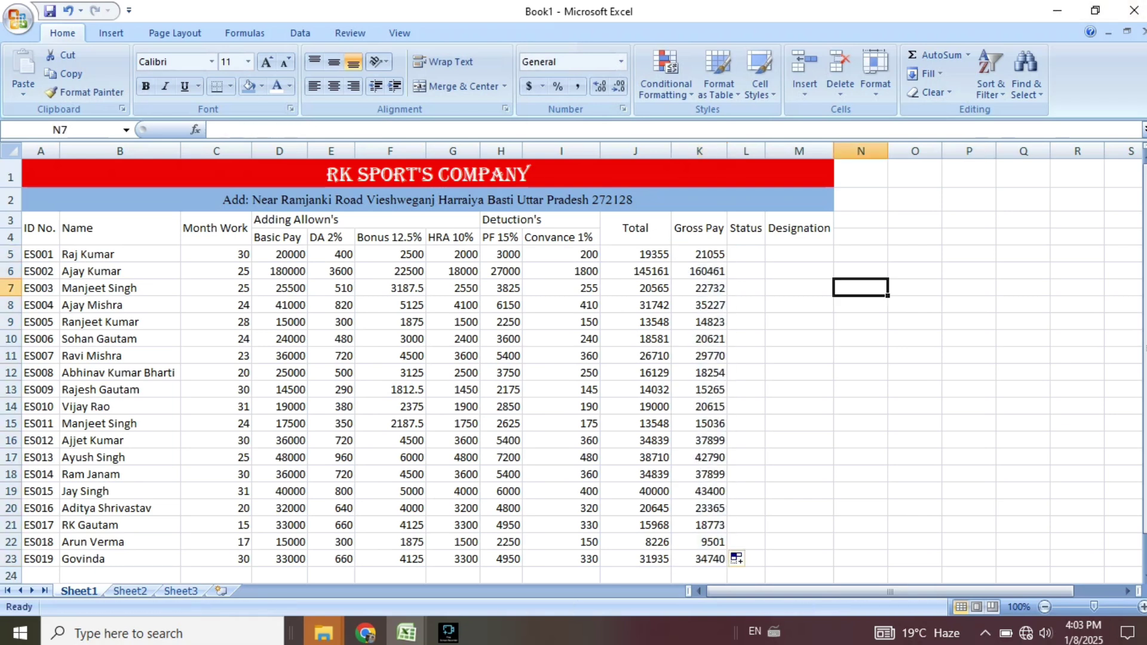
{"action": "left_click", "coordinate": [914, 272]}
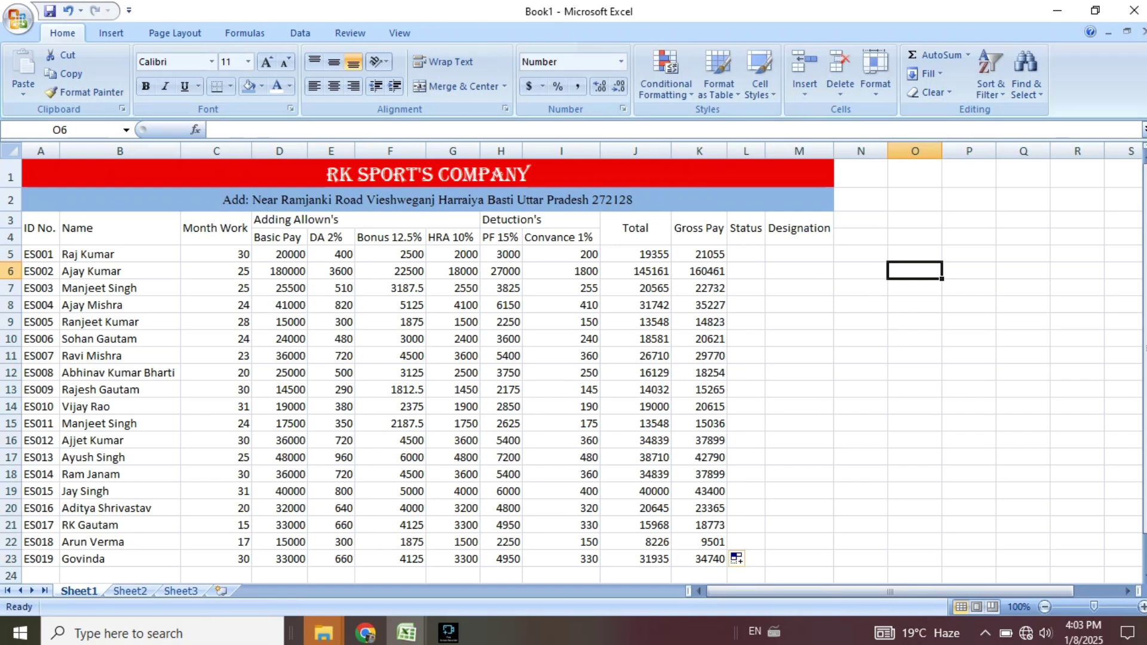
{"action": "type", "text": "="}
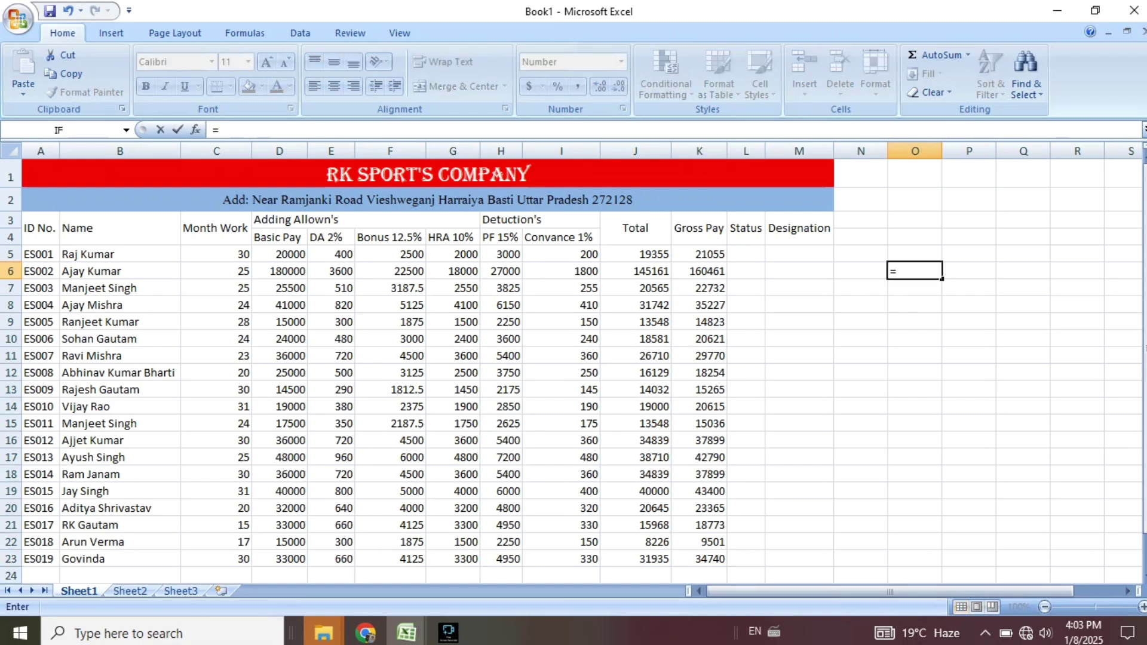
{"action": "left_click", "coordinate": [635, 255]}
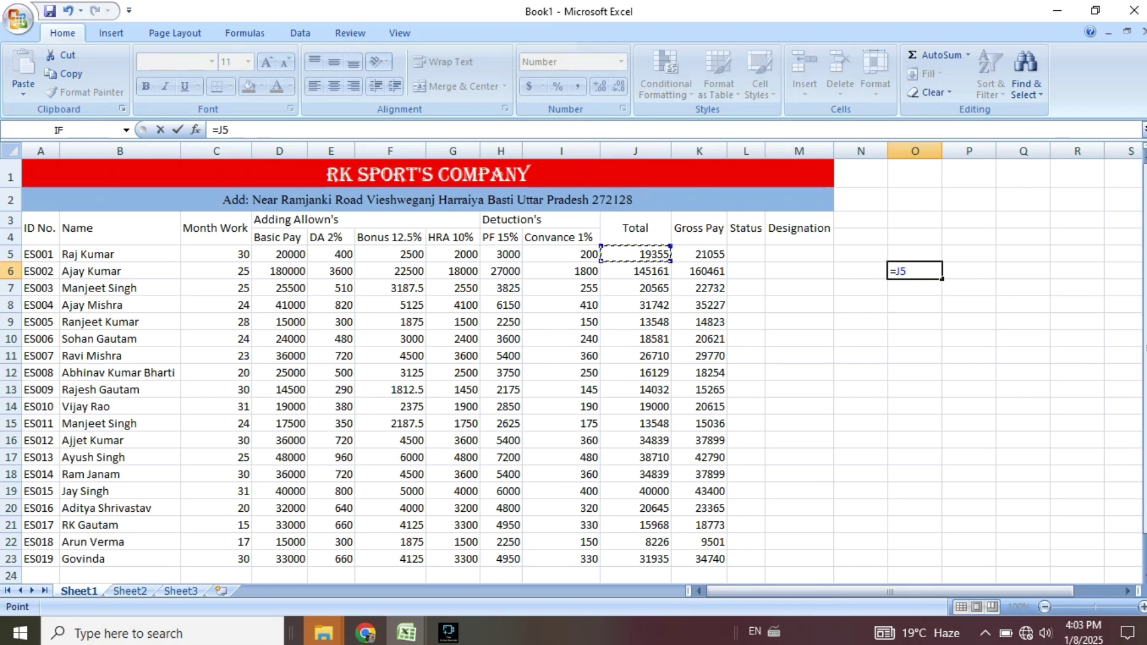
{"action": "type", "text": "+"}
{"action": "left_click", "coordinate": [331, 254]}
{"action": "type", "text": "+"}
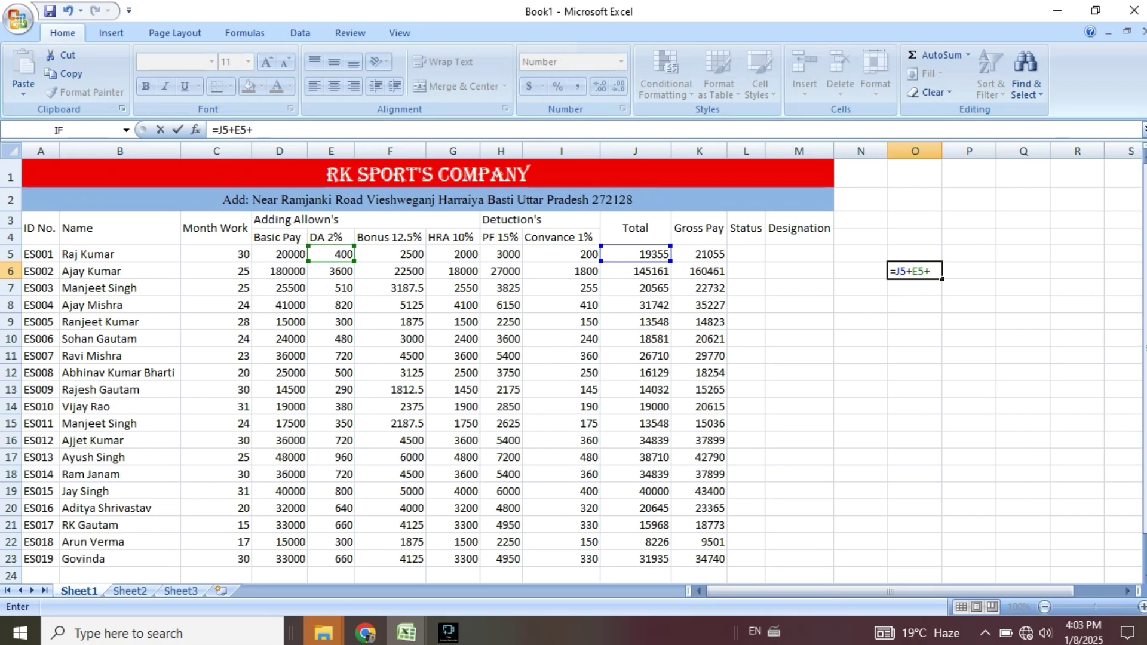
{"action": "left_click", "coordinate": [389, 254]}
{"action": "type", "text": "+"}
{"action": "left_click", "coordinate": [453, 254]}
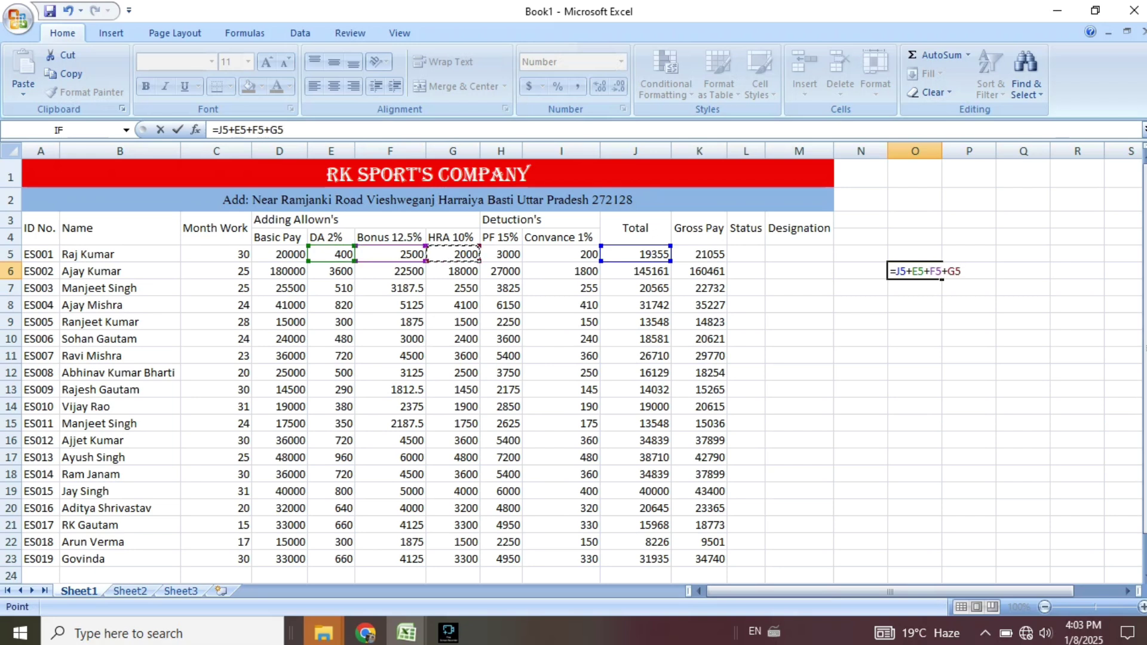
{"action": "key", "text": "Return"}
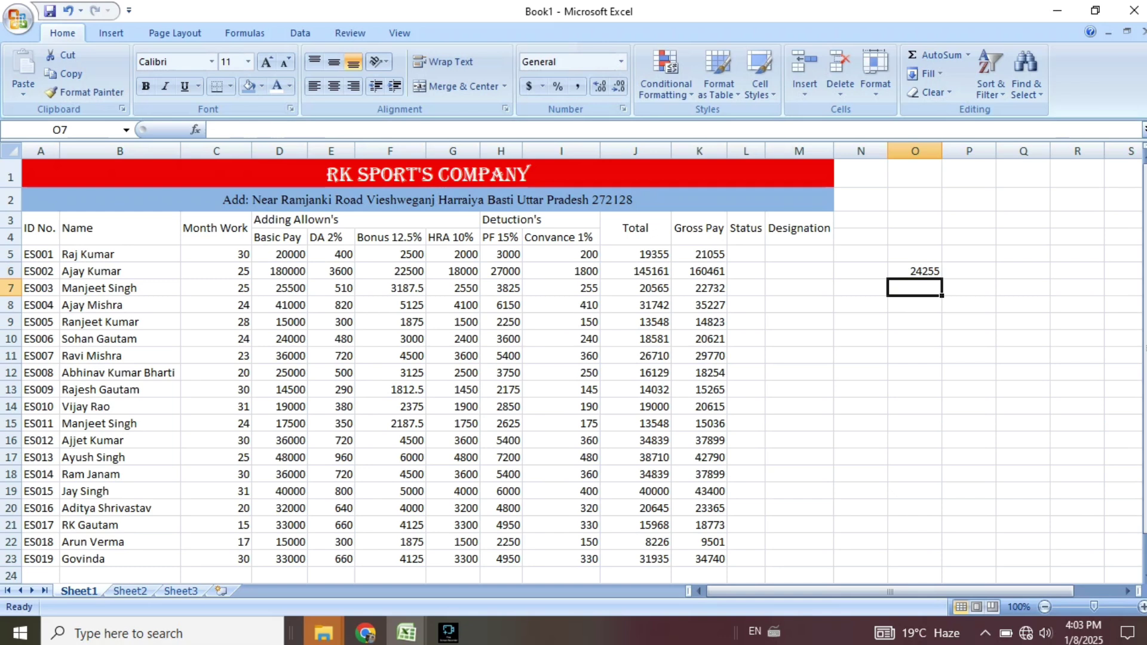
{"action": "type", "text": "="}
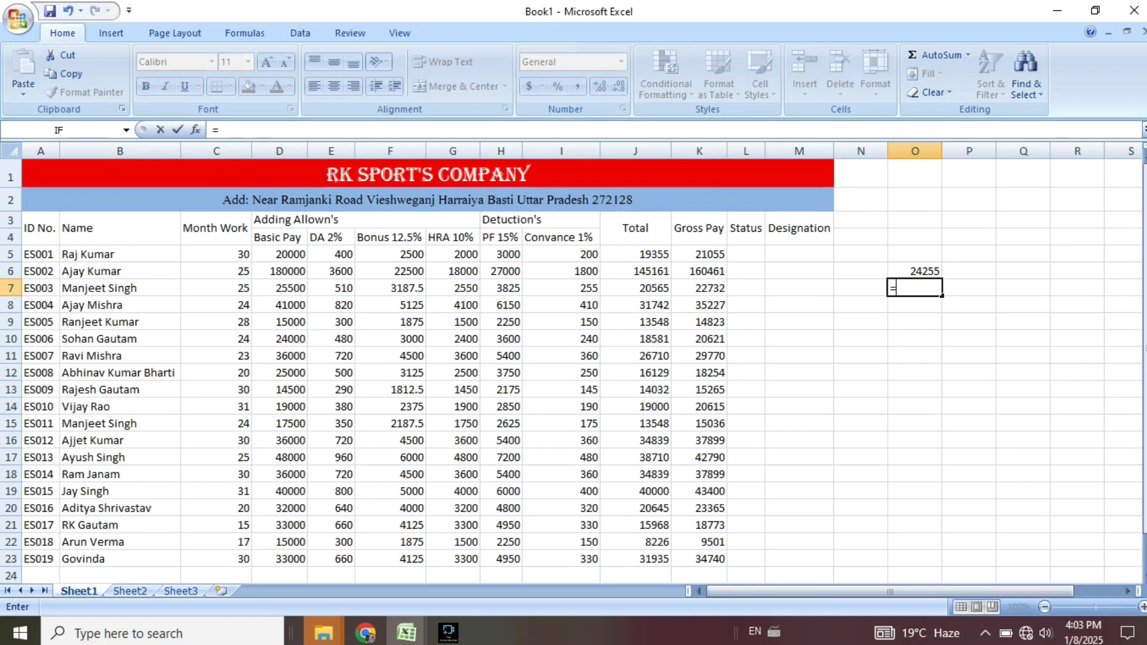
{"action": "left_click", "coordinate": [501, 255]}
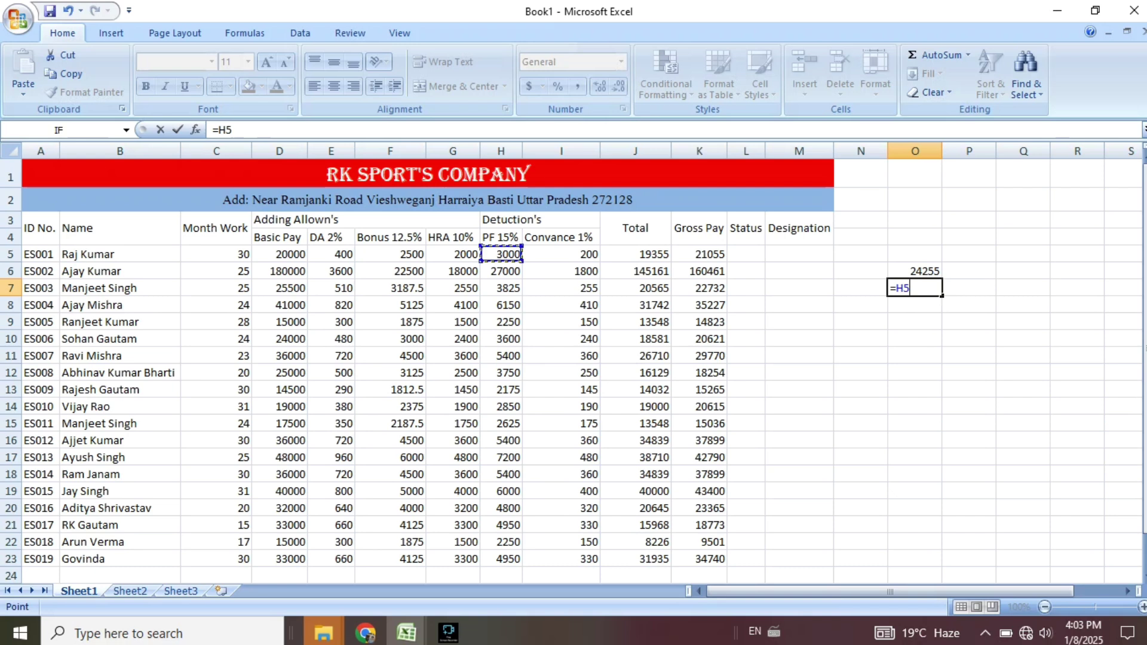
{"action": "type", "text": "+"}
{"action": "left_click", "coordinate": [561, 255]}
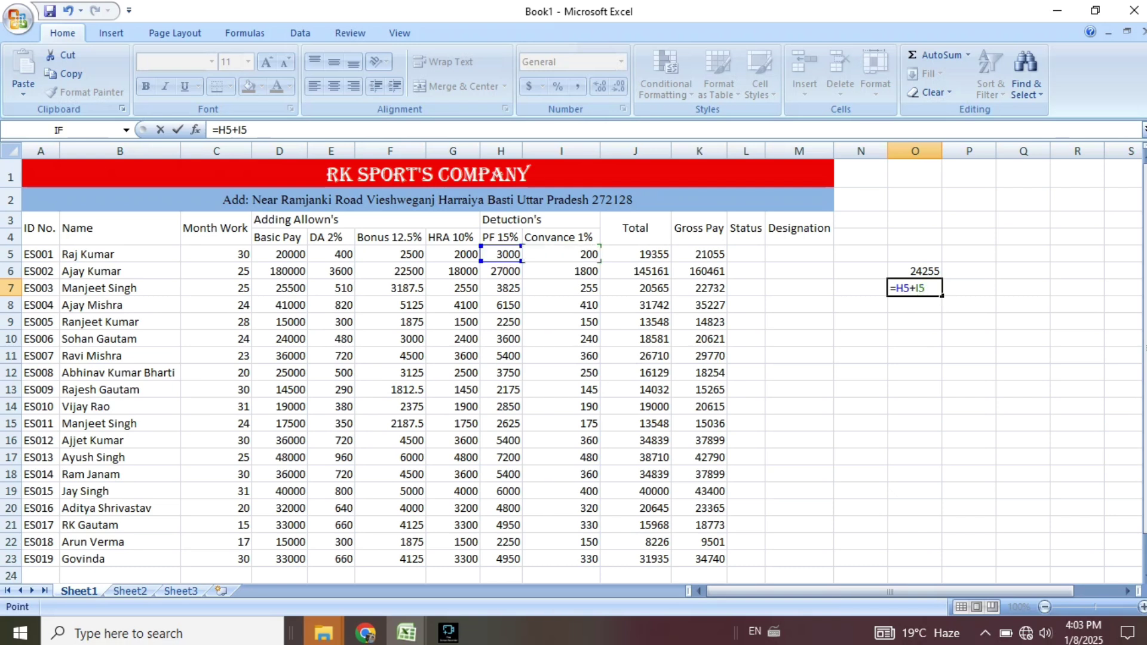
{"action": "key", "text": "Return"}
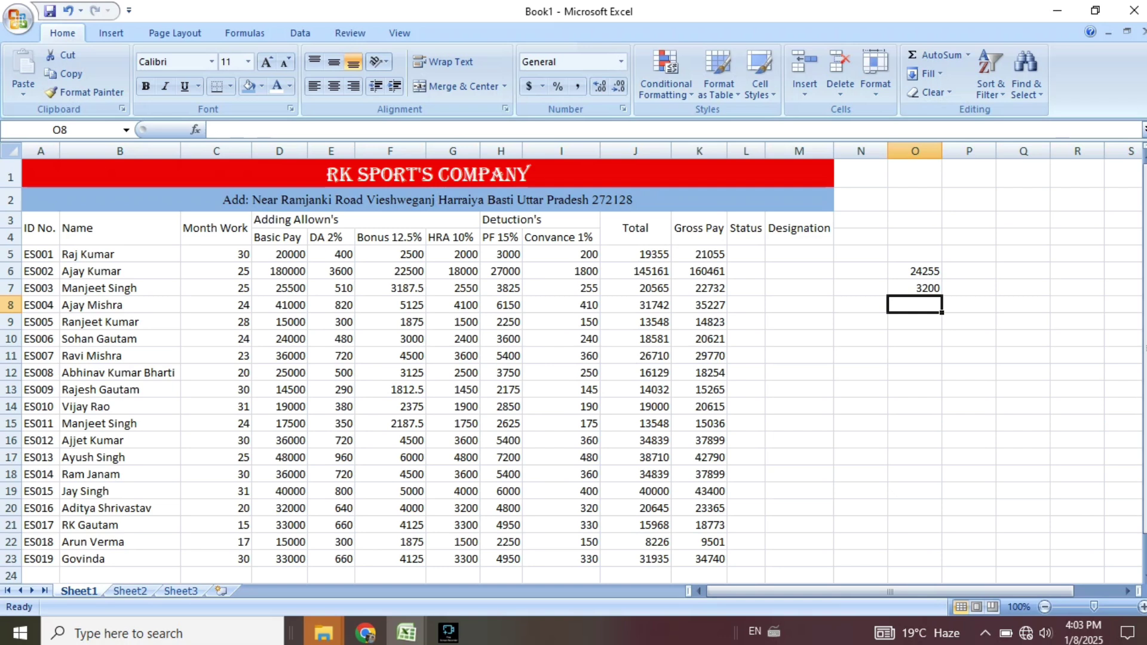
{"action": "type", "text": "="}
{"action": "key", "text": "Up"}
{"action": "key", "text": "Up"}
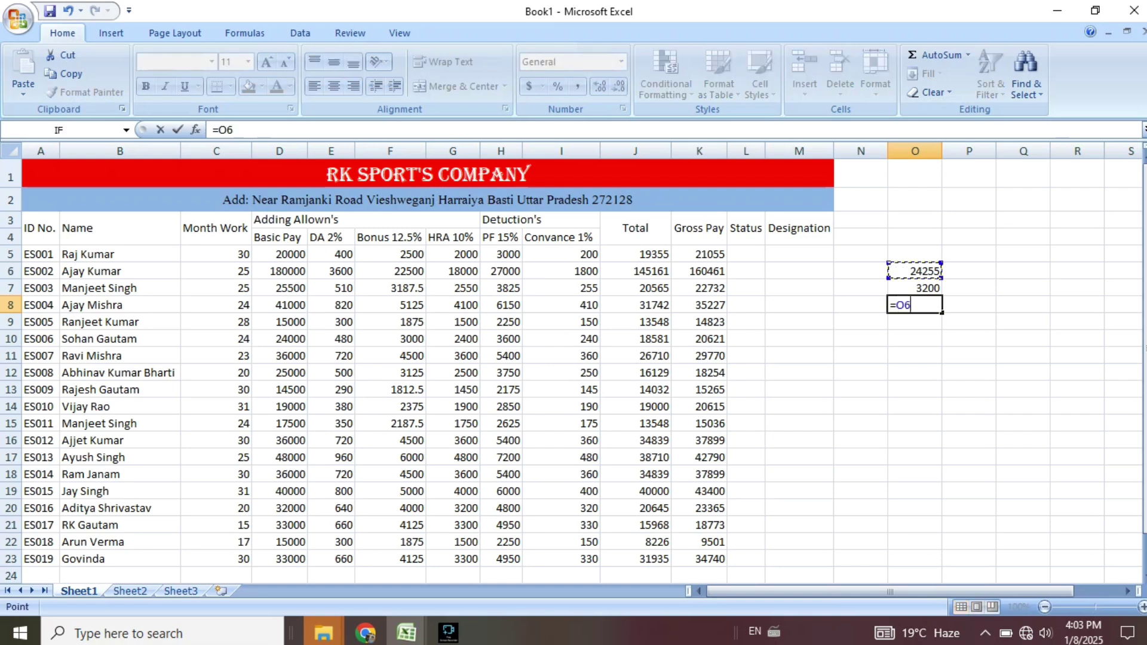
{"action": "type", "text": "-"}
{"action": "key", "text": "Up"}
{"action": "key", "text": "Return"}
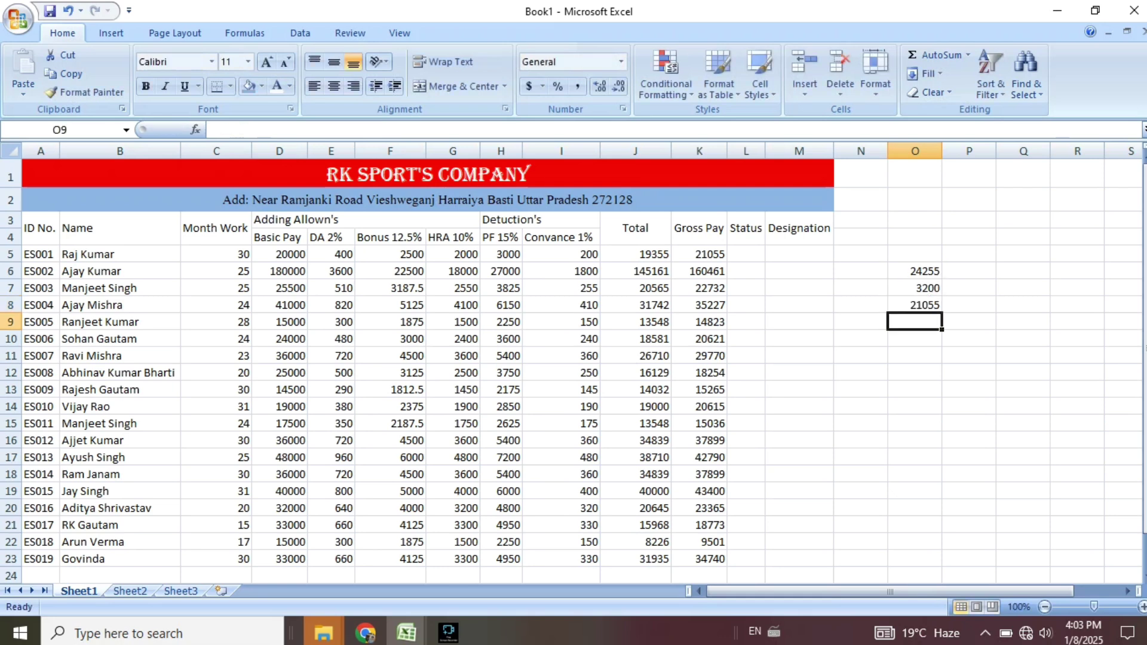
{"action": "key", "text": "Up"}
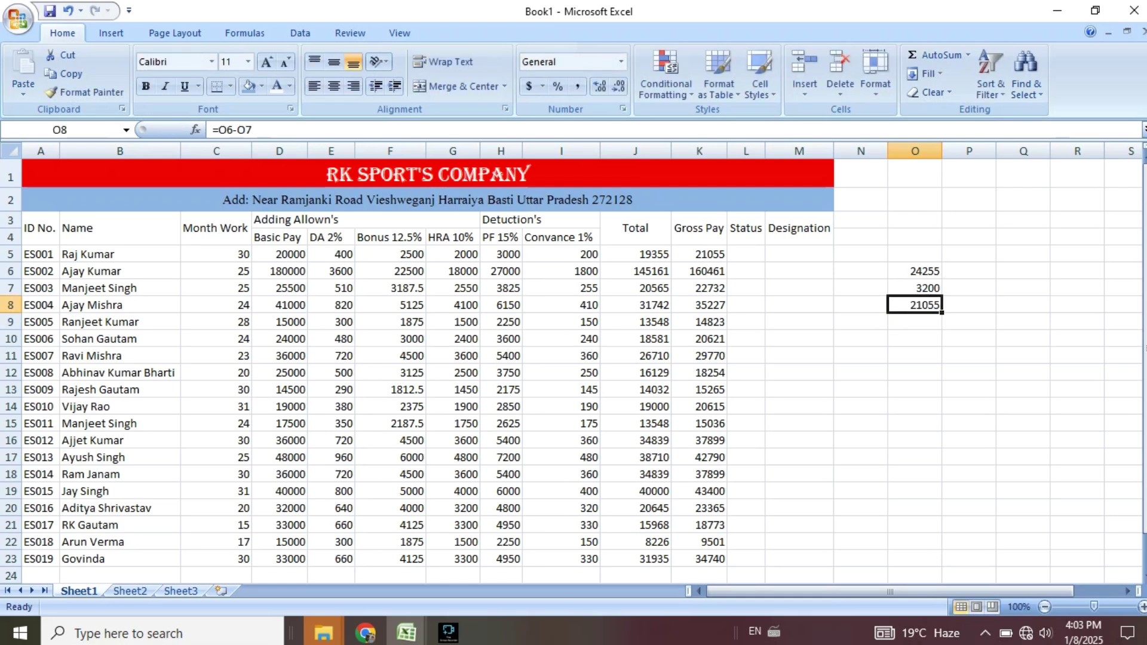
{"action": "left_click", "coordinate": [699, 254]}
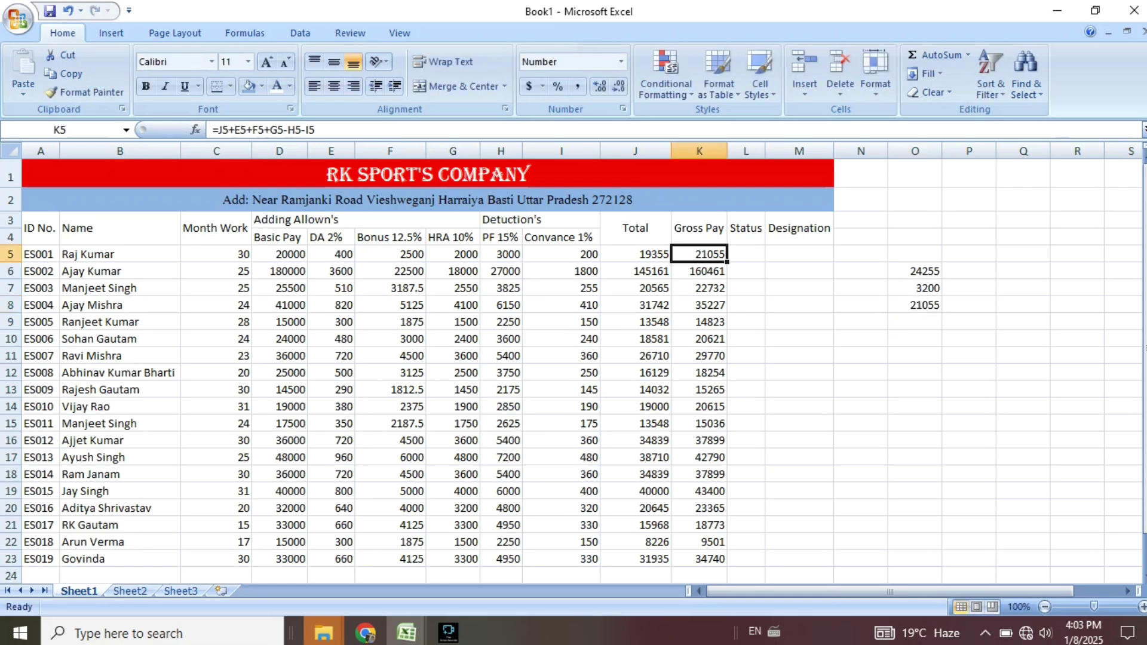
{"action": "left_click_drag", "start_coordinate": [915, 254], "coordinate": [969, 322]}
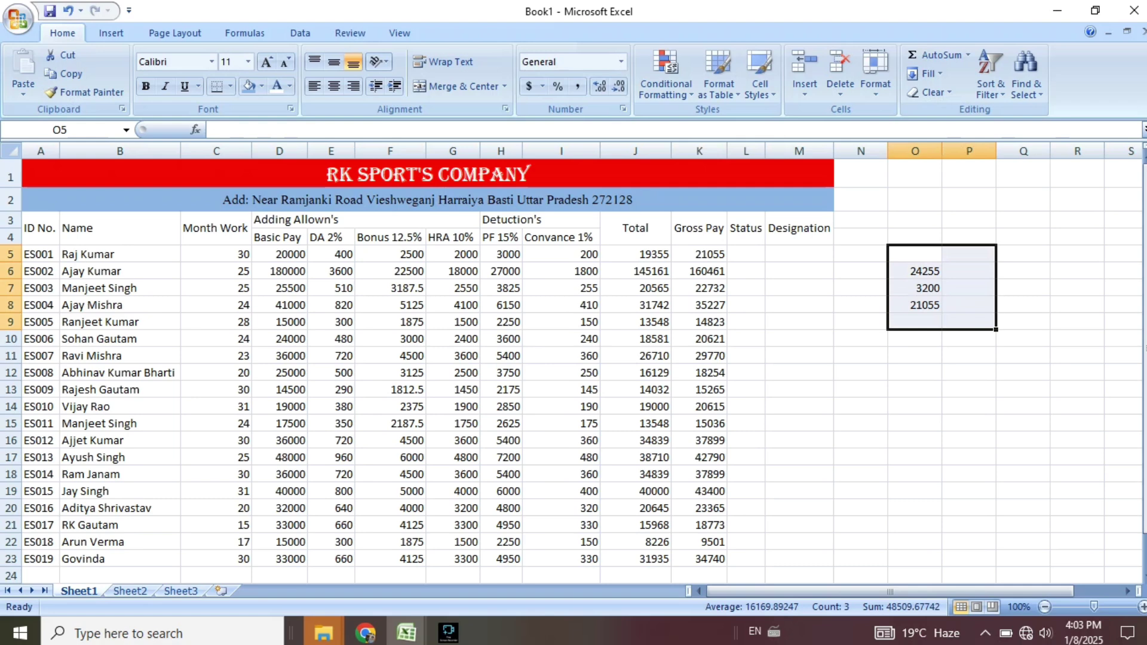
{"action": "key", "text": "Delete"}
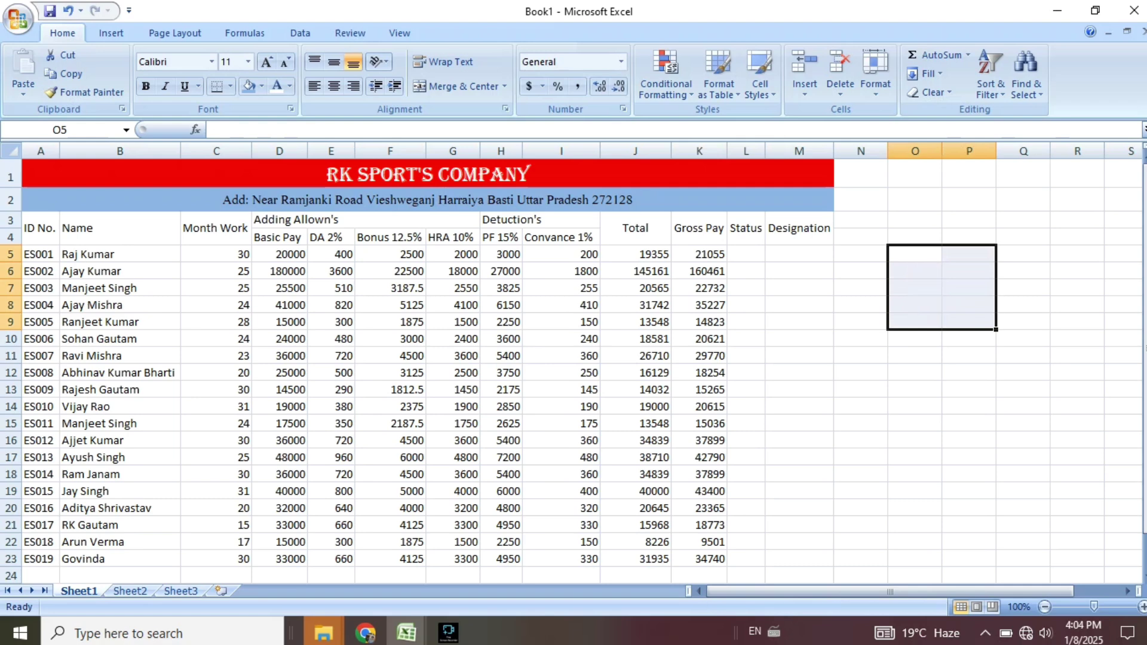
Type Clerk into cell M5 for employee ES001.
{"action": "left_click", "coordinate": [799, 322]}
{"action": "scroll", "coordinate": [799, 322], "scroll_direction": "down", "scroll_amount": 5}
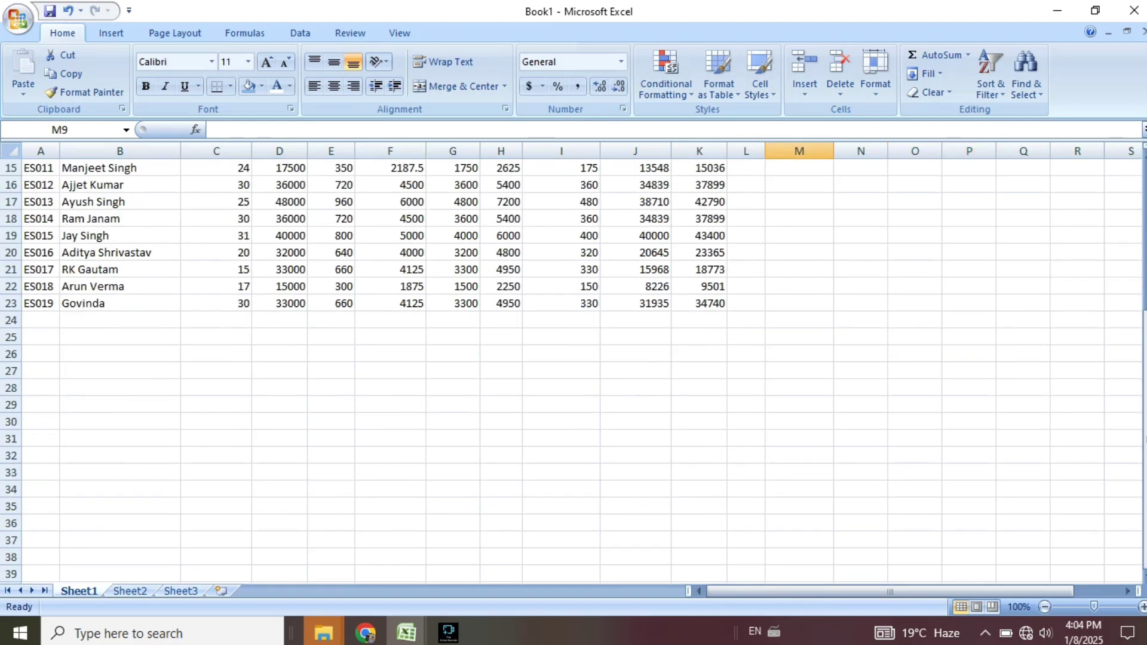
{"action": "scroll", "coordinate": [799, 322], "scroll_direction": "up", "scroll_amount": 5}
{"action": "left_click", "coordinate": [799, 253]}
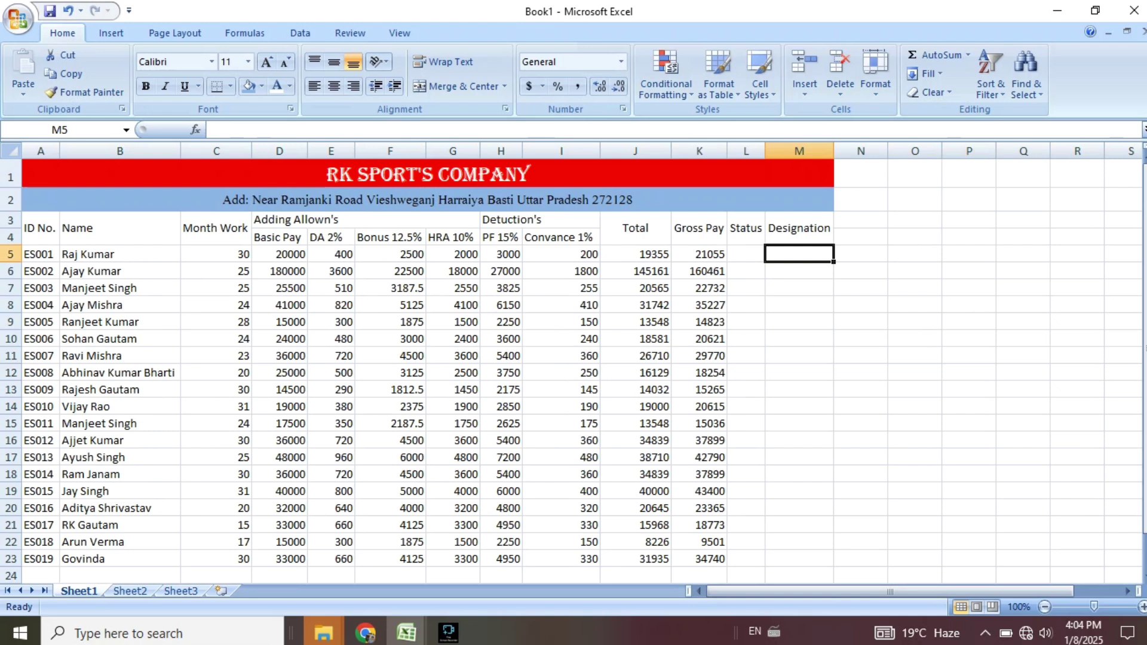
{"action": "type", "text": "Clerk"}
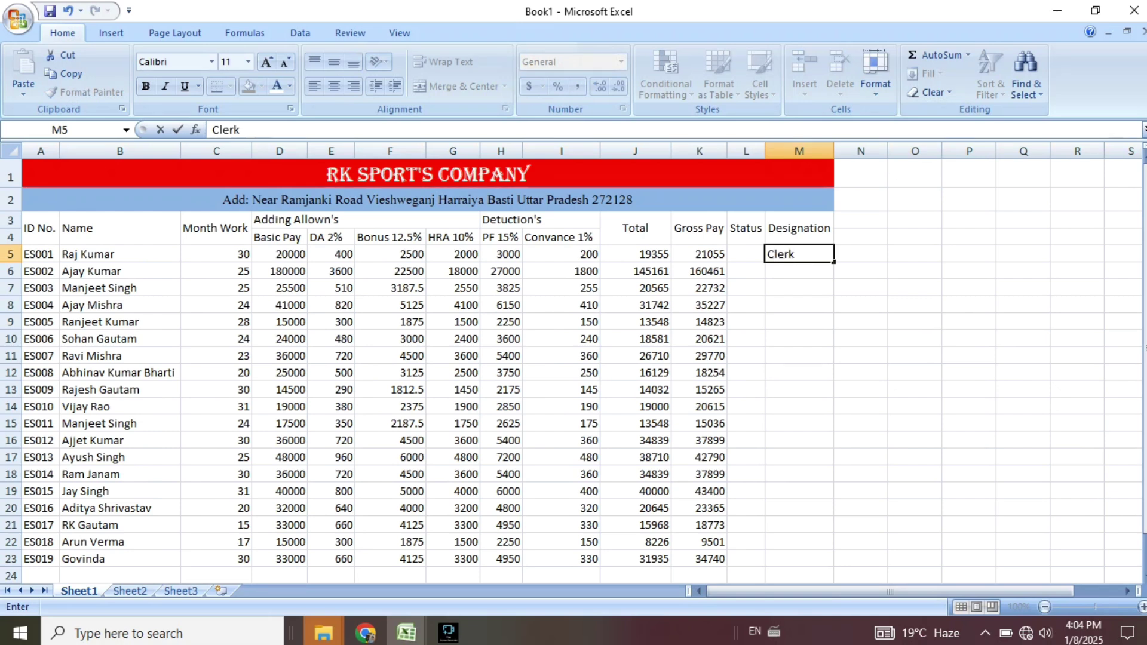
{"action": "key", "text": "Return"}
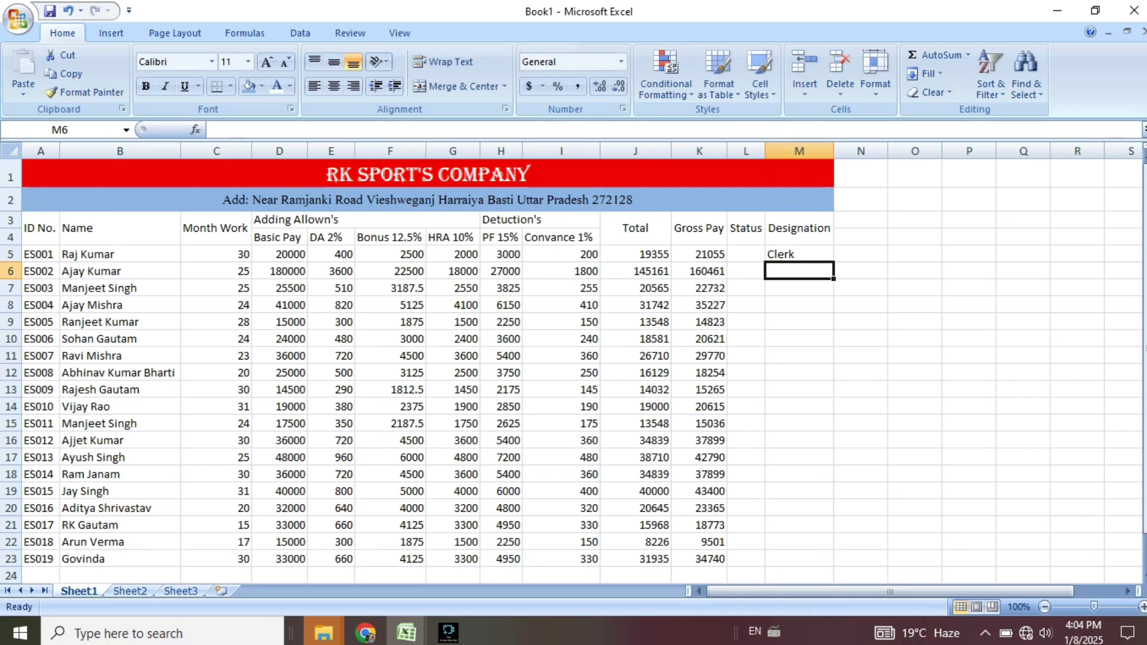
Enter Manager as the next designation in column M.
{"action": "type", "text": "Manag"}
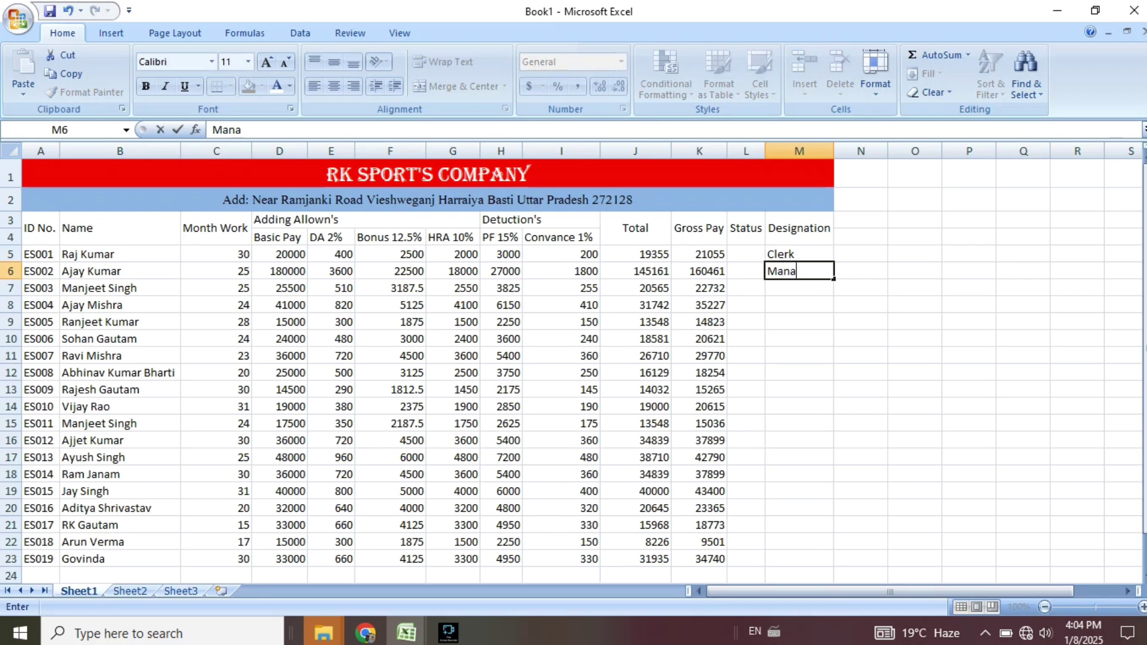
{"action": "type", "text": "er"}
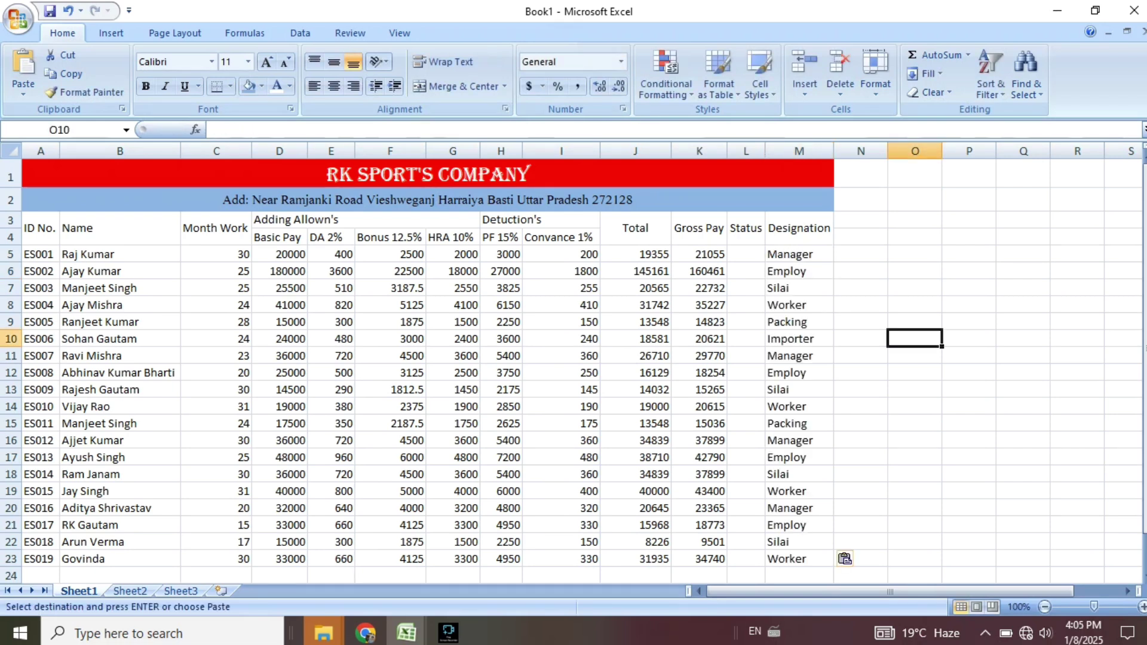
Apply All Borders to every cell of the salary table A1:M23.
{"action": "mouse_move", "coordinate": [448, 632]}
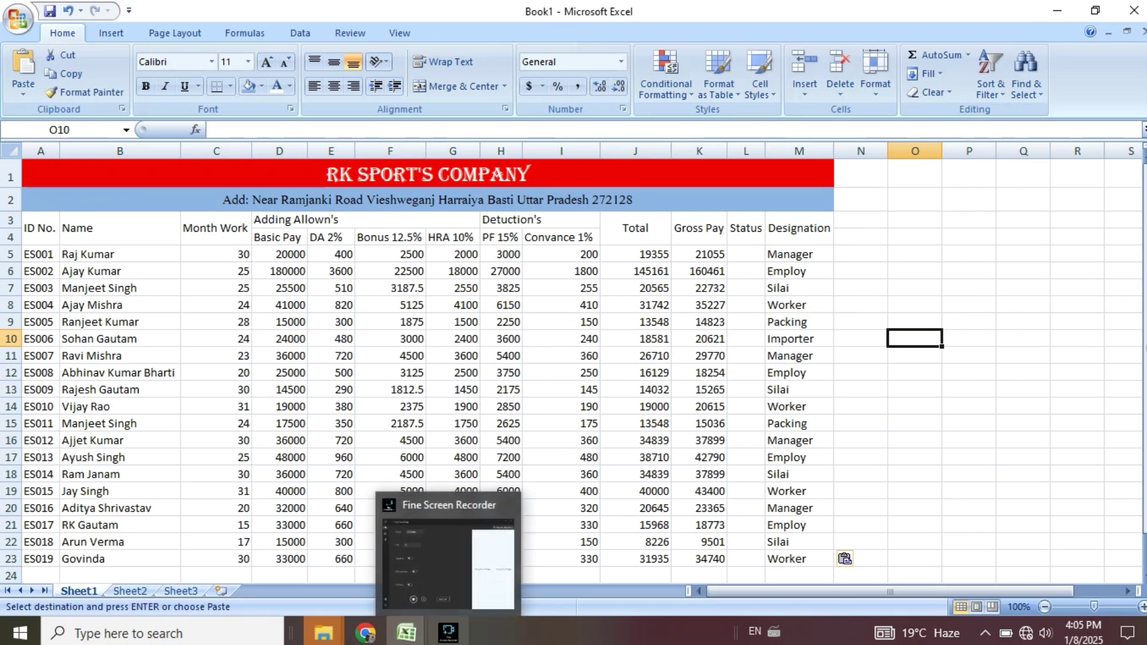
{"action": "left_click_drag", "start_coordinate": [418, 175], "coordinate": [801, 558]}
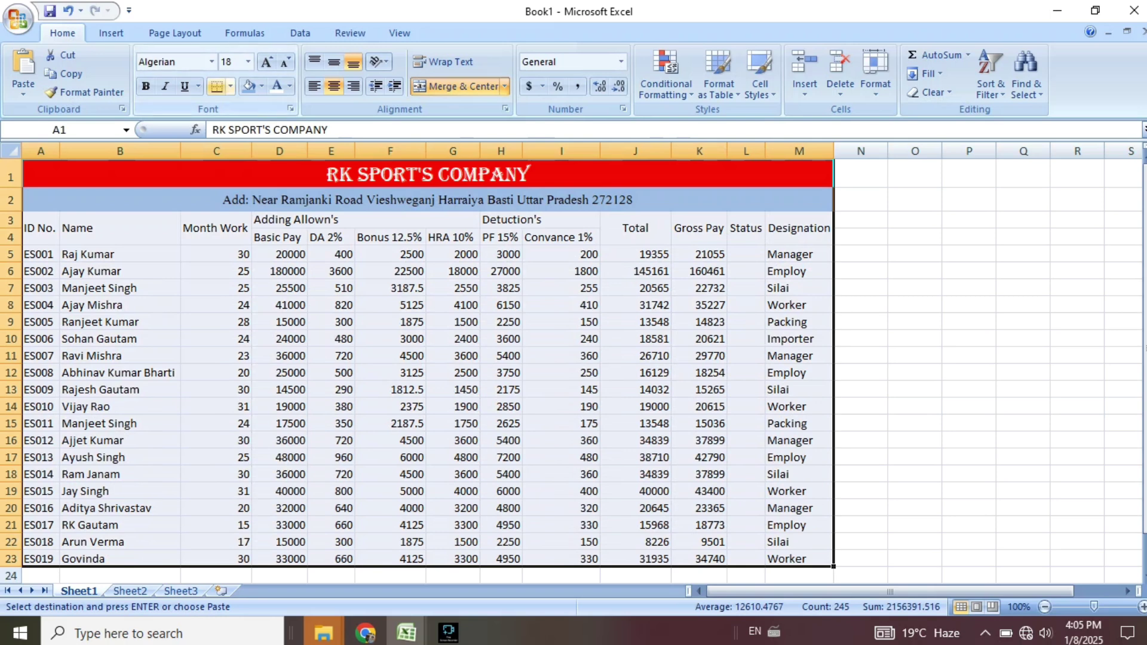
{"action": "left_click", "coordinate": [230, 86]}
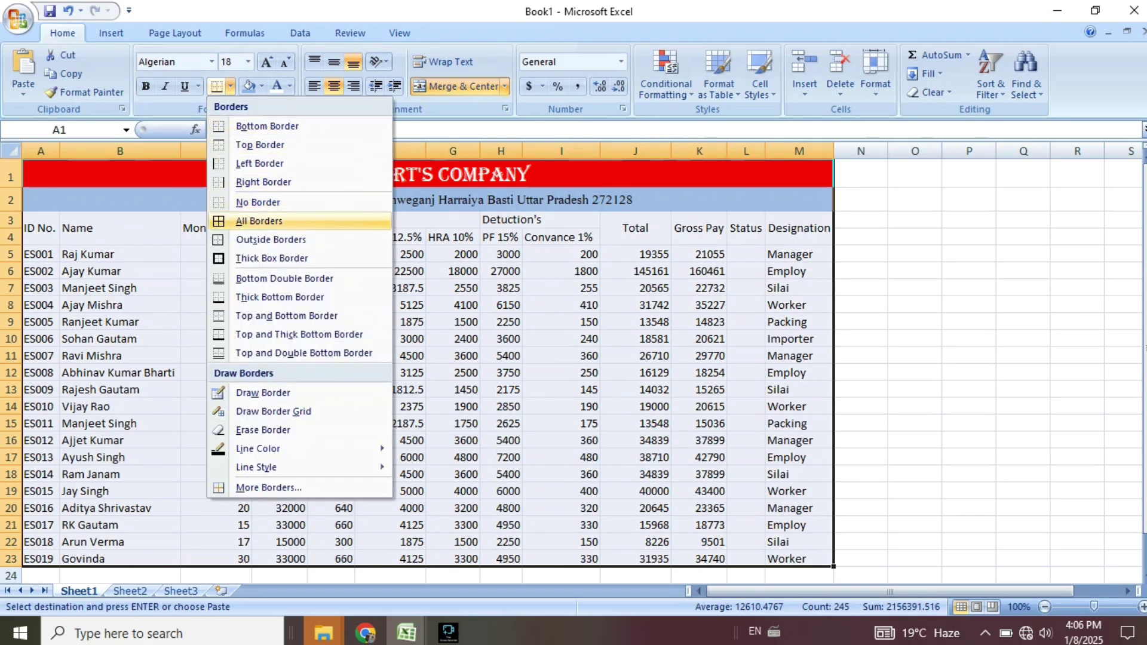
{"action": "left_click", "coordinate": [259, 220]}
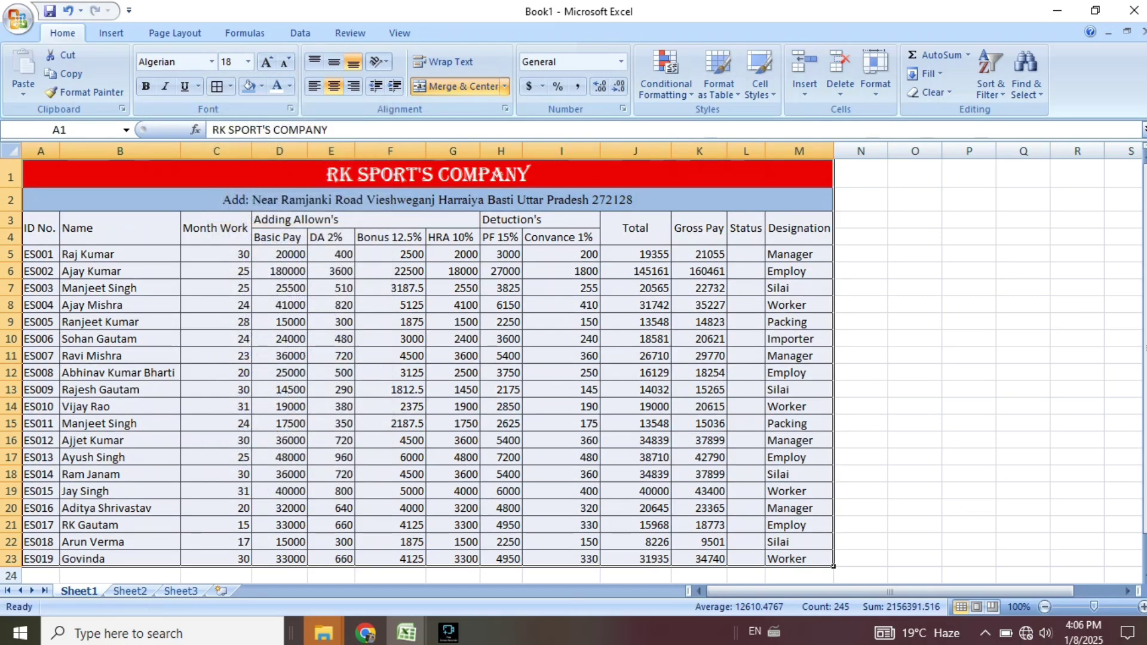
{"action": "left_click", "coordinate": [915, 288]}
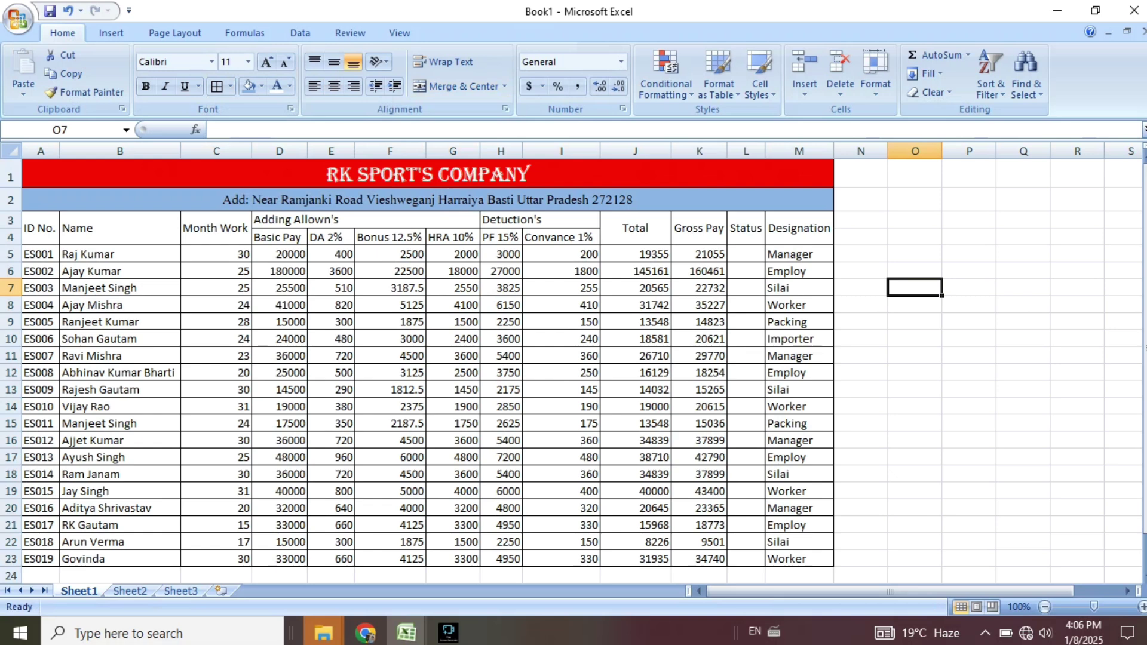
Shade the header rows 3 and 4 light blue.
{"action": "left_click_drag", "start_coordinate": [39, 228], "coordinate": [834, 245]}
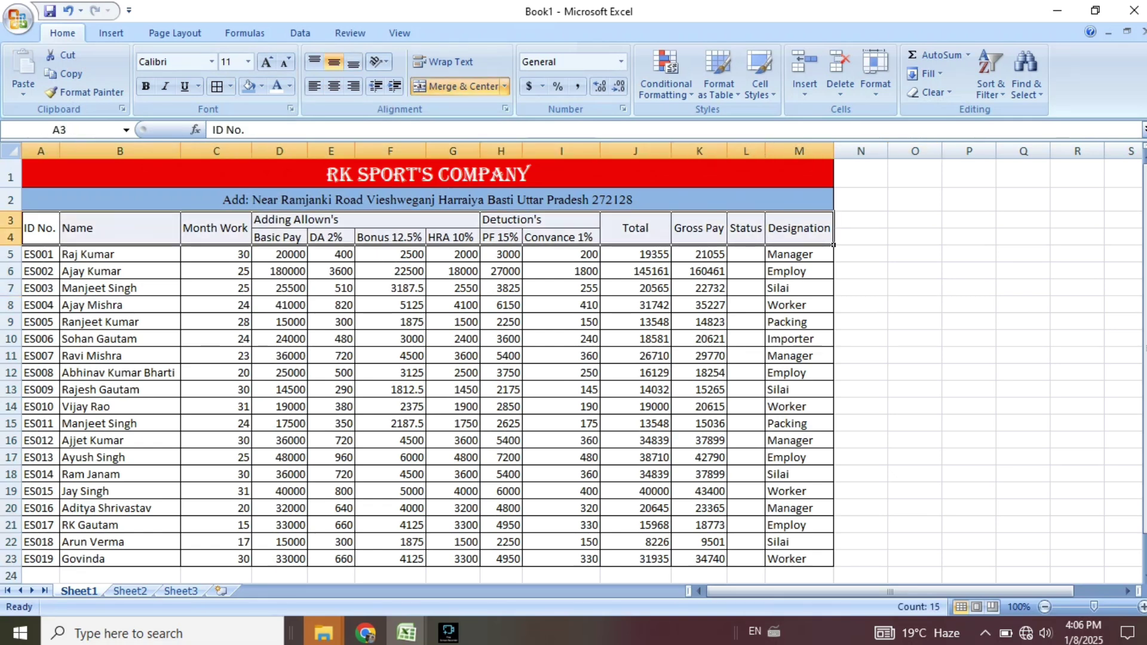
{"action": "left_click", "coordinate": [261, 87]}
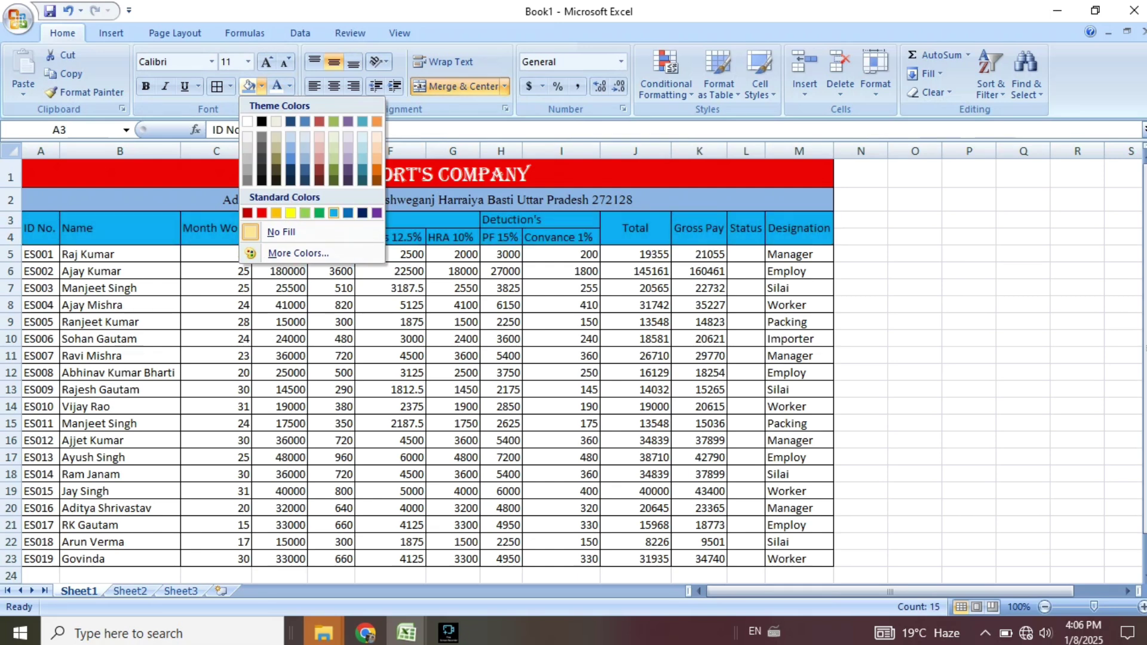
{"action": "left_click", "coordinate": [334, 212]}
{"action": "left_click", "coordinate": [914, 287]}
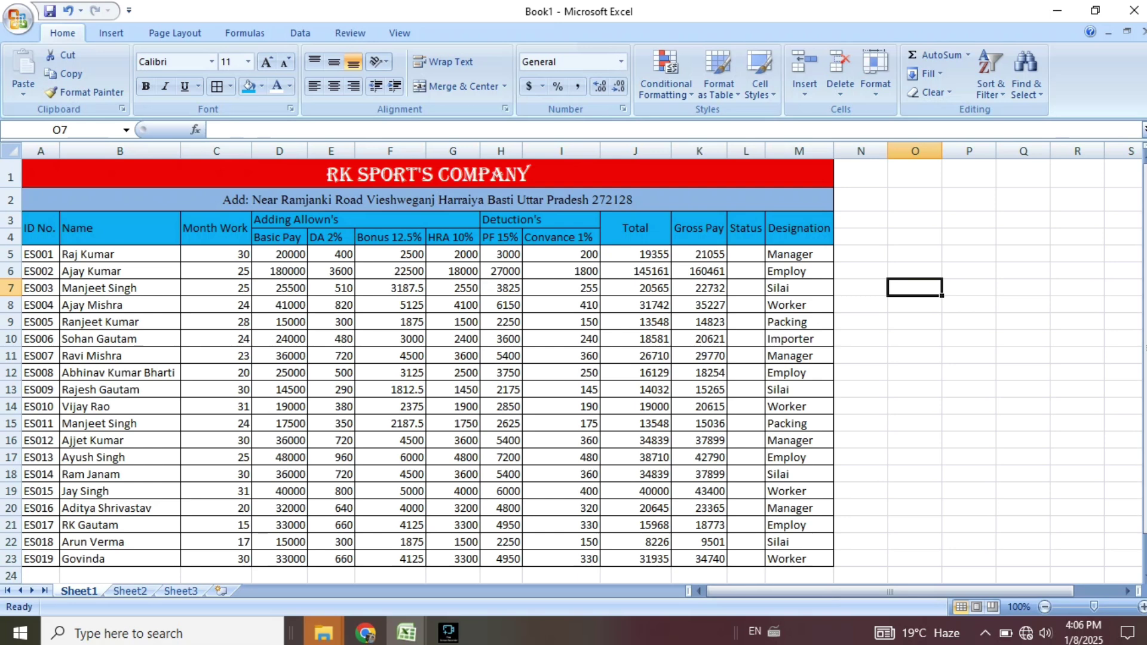
{"action": "left_click", "coordinate": [763, 259]}
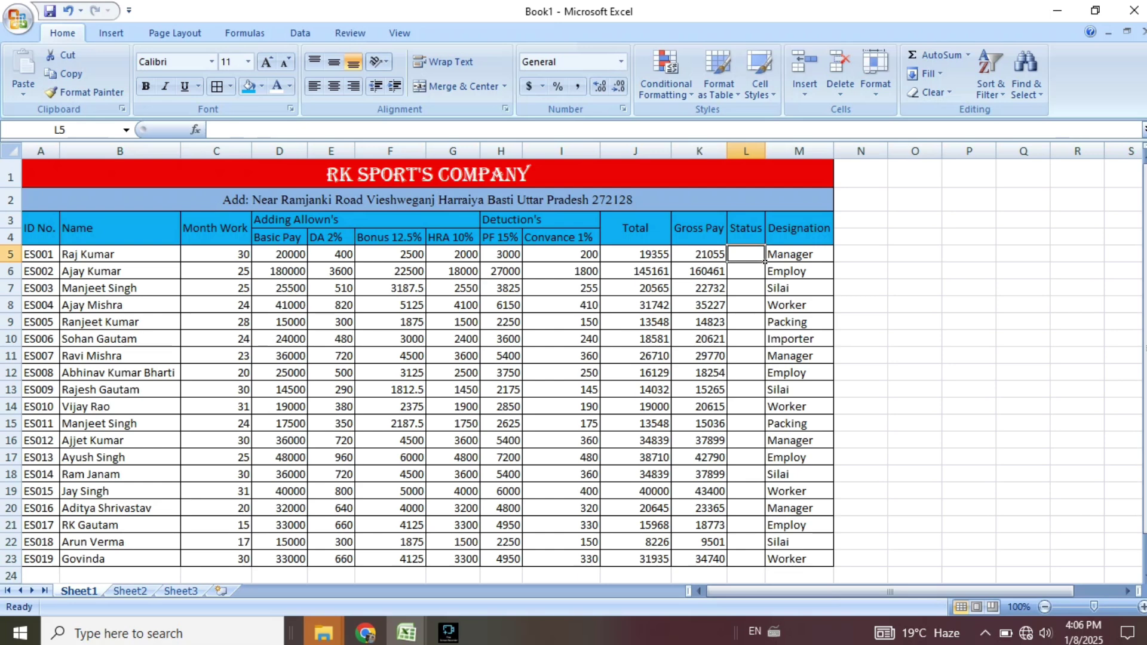
Enter Paid in the Status cells for ES001, ES004 and ES006.
{"action": "type", "text": "P"}
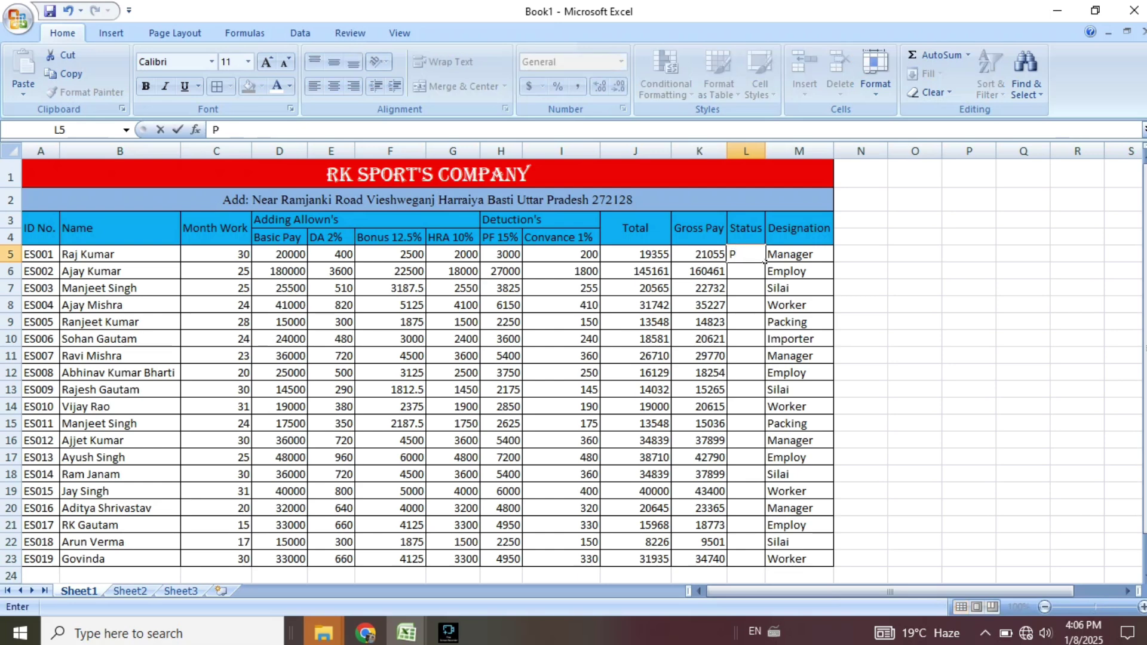
{"action": "type", "text": "aid"}
{"action": "key", "text": "Return"}
{"action": "key", "text": "Return"}
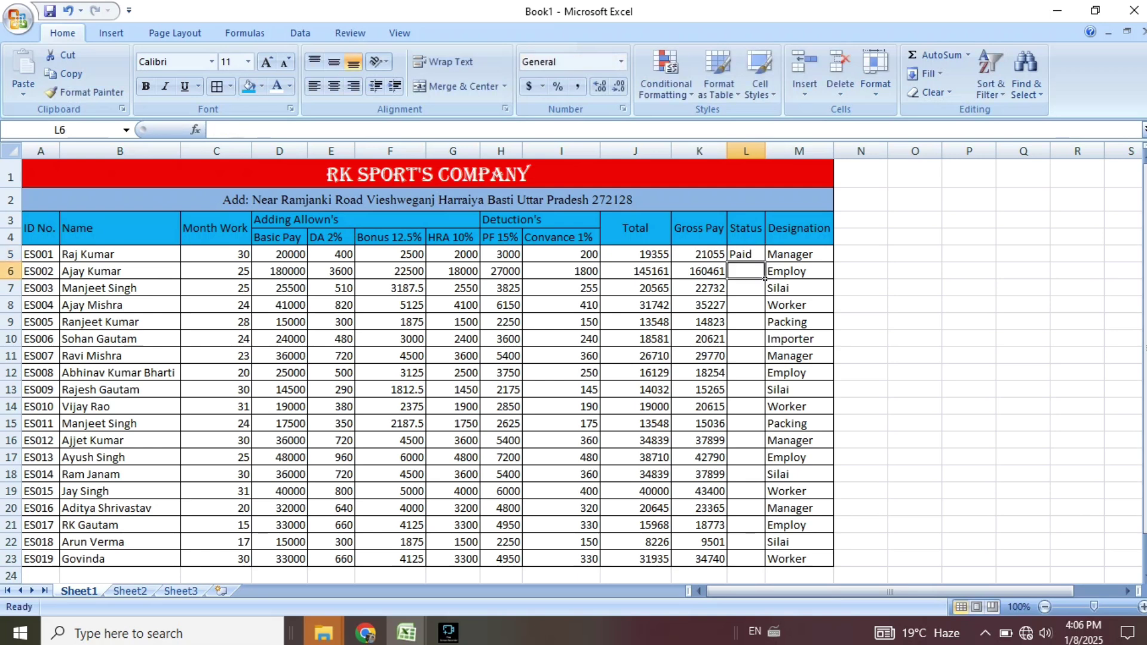
{"action": "key", "text": "Down"}
{"action": "key", "text": "Down"}
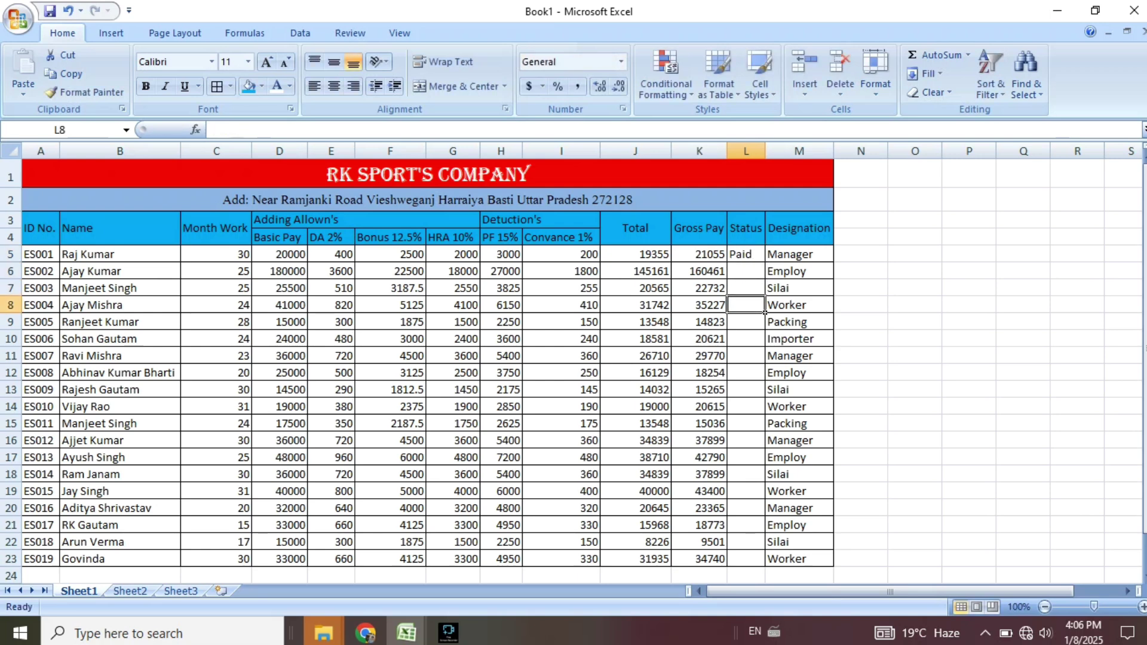
{"action": "type", "text": "Pa"}
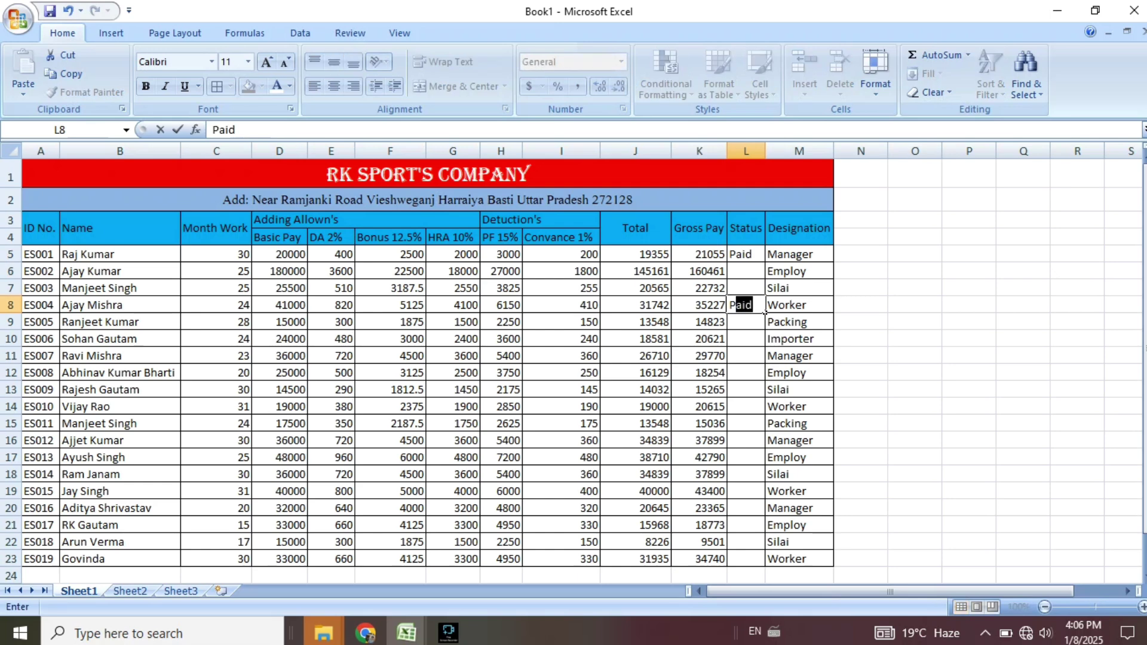
{"action": "type", "text": "id"}
{"action": "left_click", "coordinate": [762, 344]}
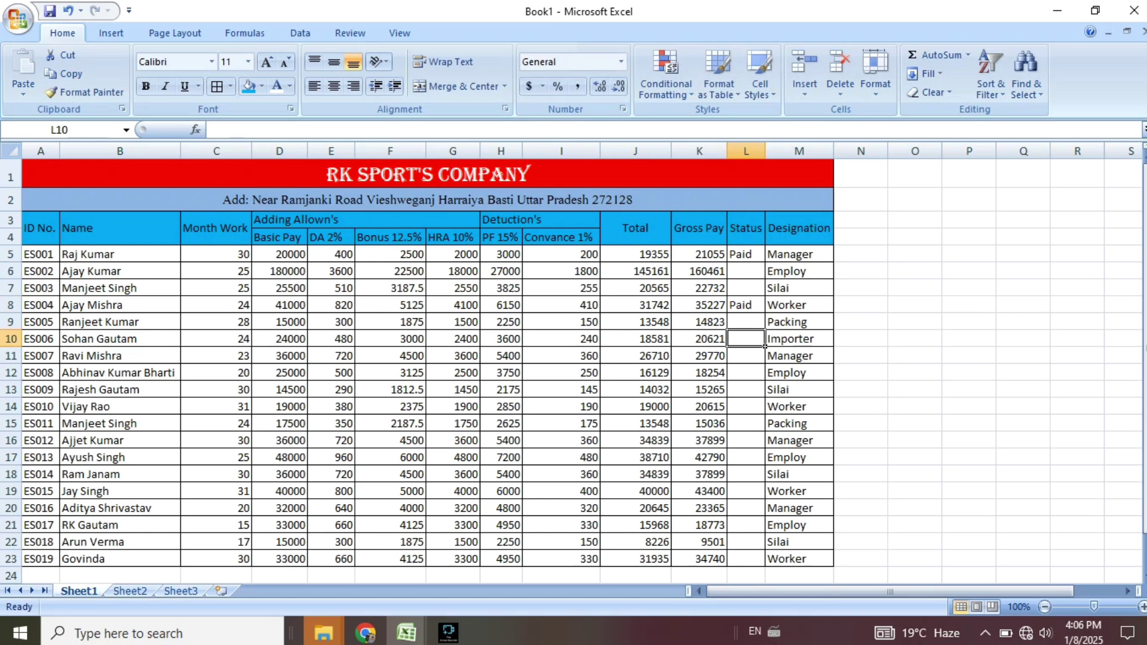
{"action": "type", "text": "Paid"}
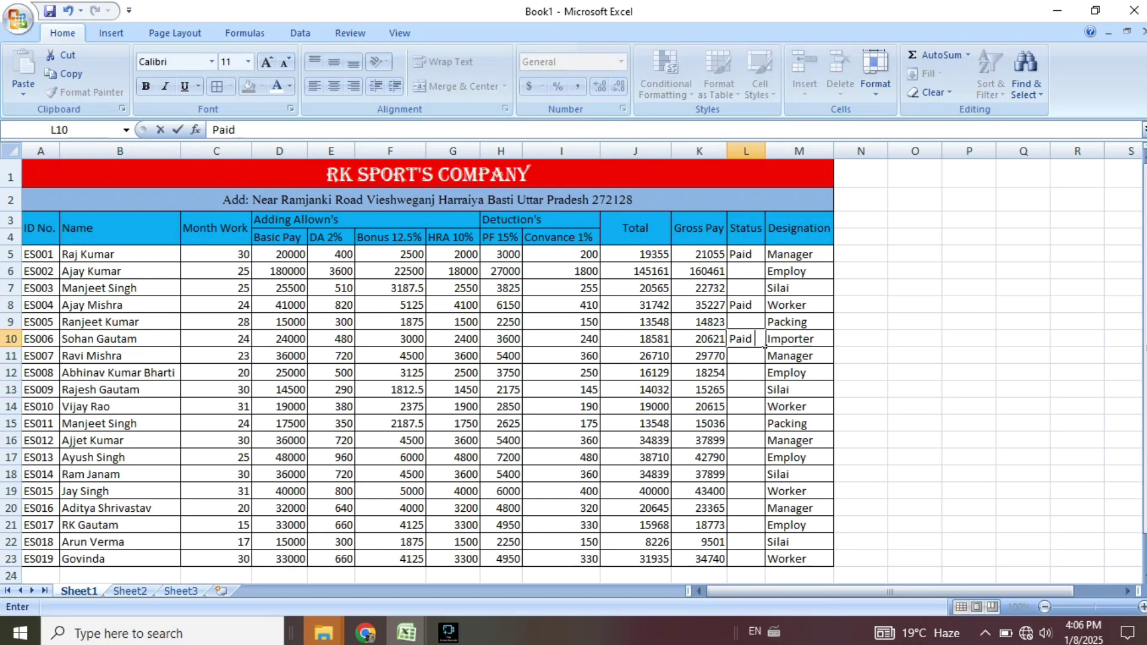
{"action": "left_click", "coordinate": [764, 380]}
{"action": "type", "text": "Paid"}
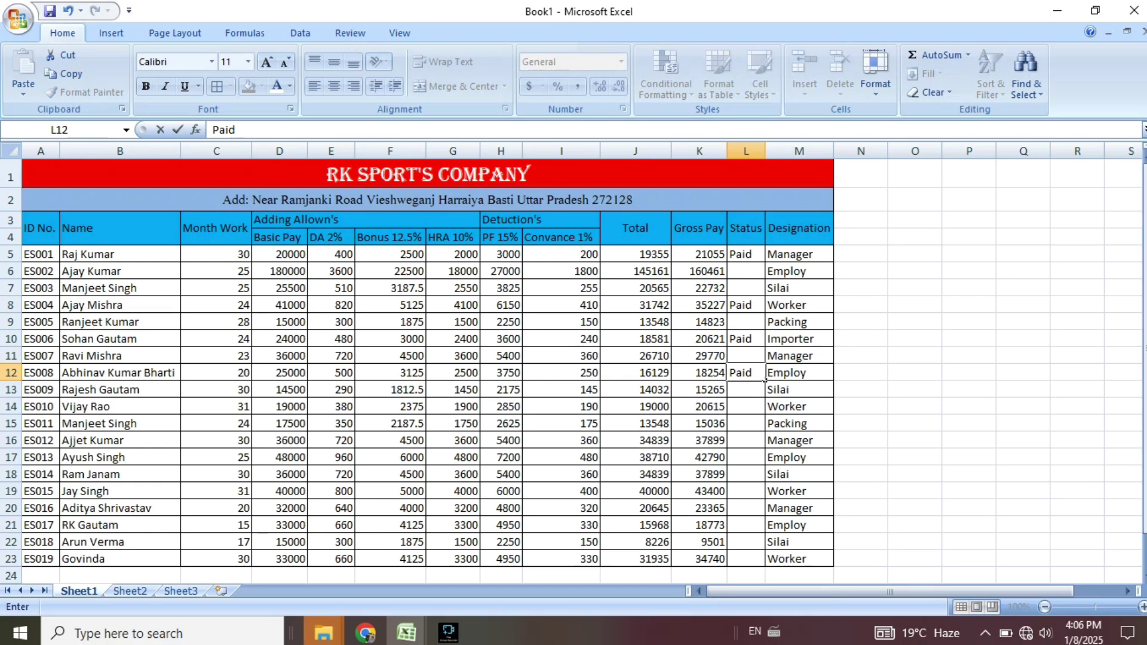
{"action": "left_click", "coordinate": [764, 412]}
{"action": "left_click", "coordinate": [764, 463]}
Enter Paid for ES014 and ES016, and overwrite ES018's Gross Pay in K22 with Paid.
{"action": "left_click", "coordinate": [764, 473]}
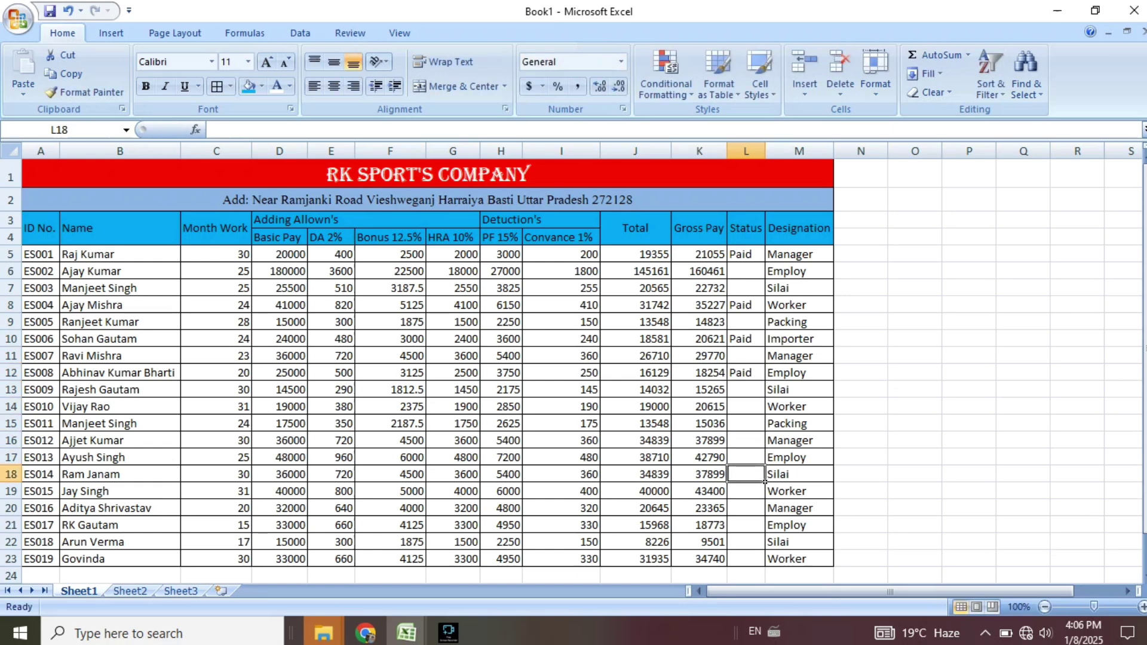
{"action": "type", "text": "Paid"}
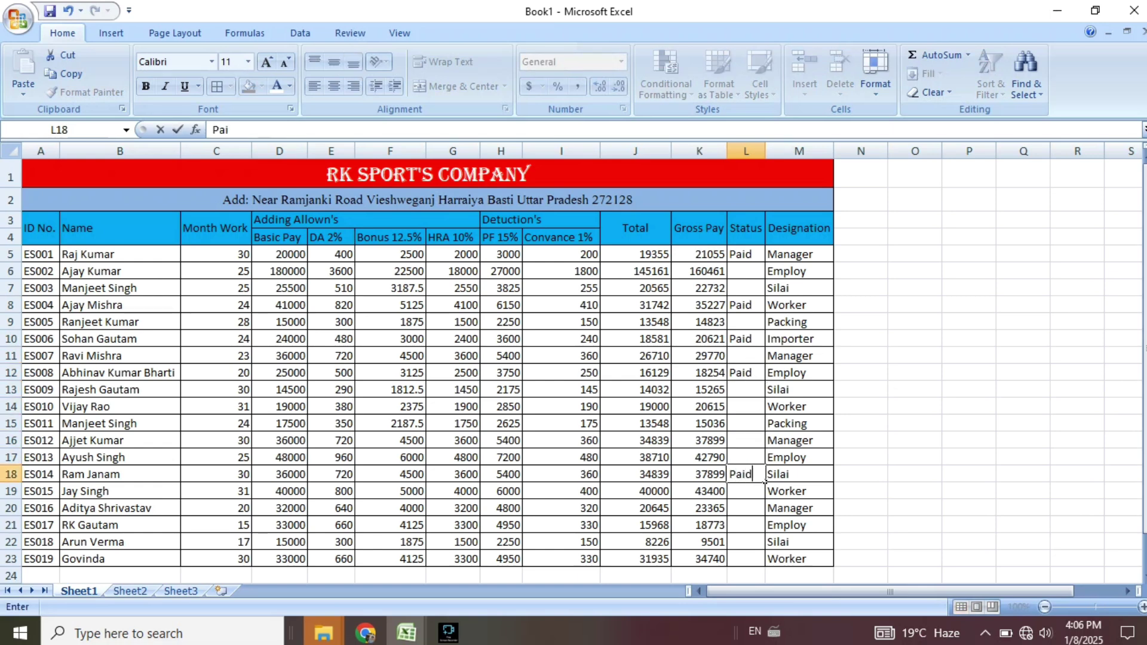
{"action": "left_click", "coordinate": [765, 485]}
{"action": "left_click", "coordinate": [764, 513]}
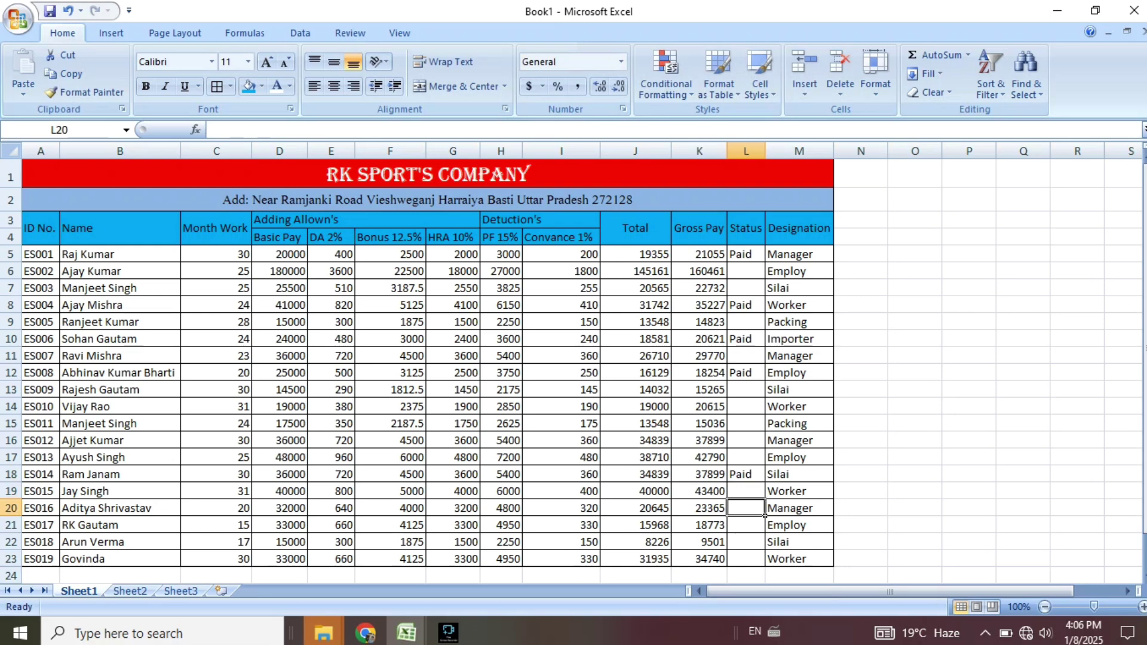
{"action": "type", "text": "Paid"}
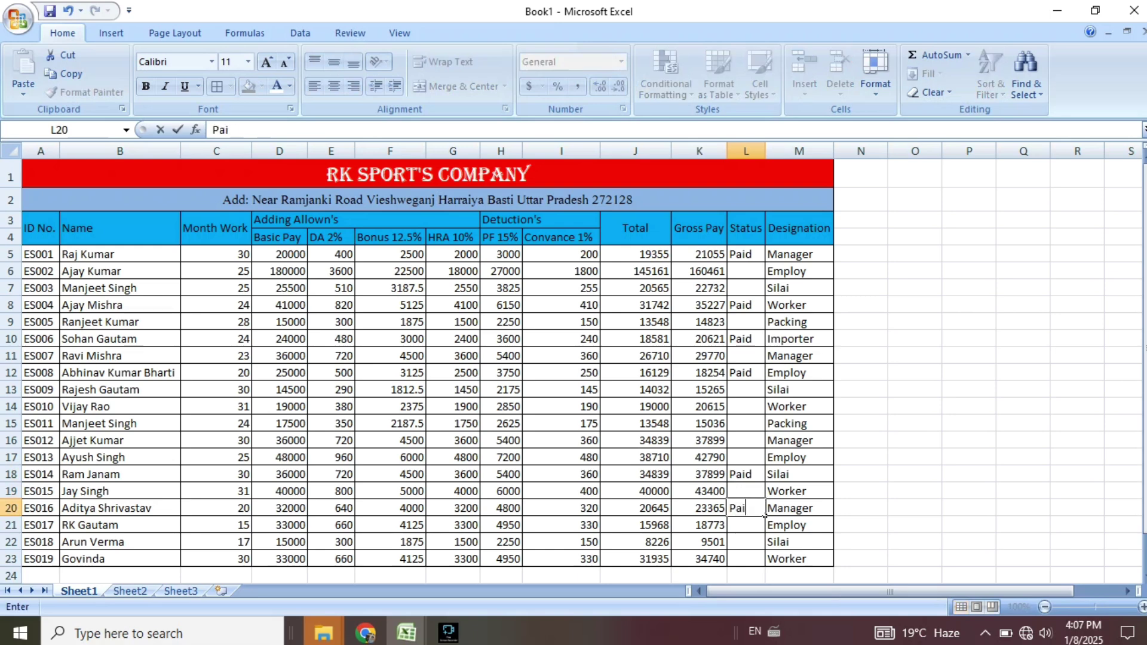
{"action": "left_click", "coordinate": [764, 545]}
{"action": "left_click", "coordinate": [724, 546]}
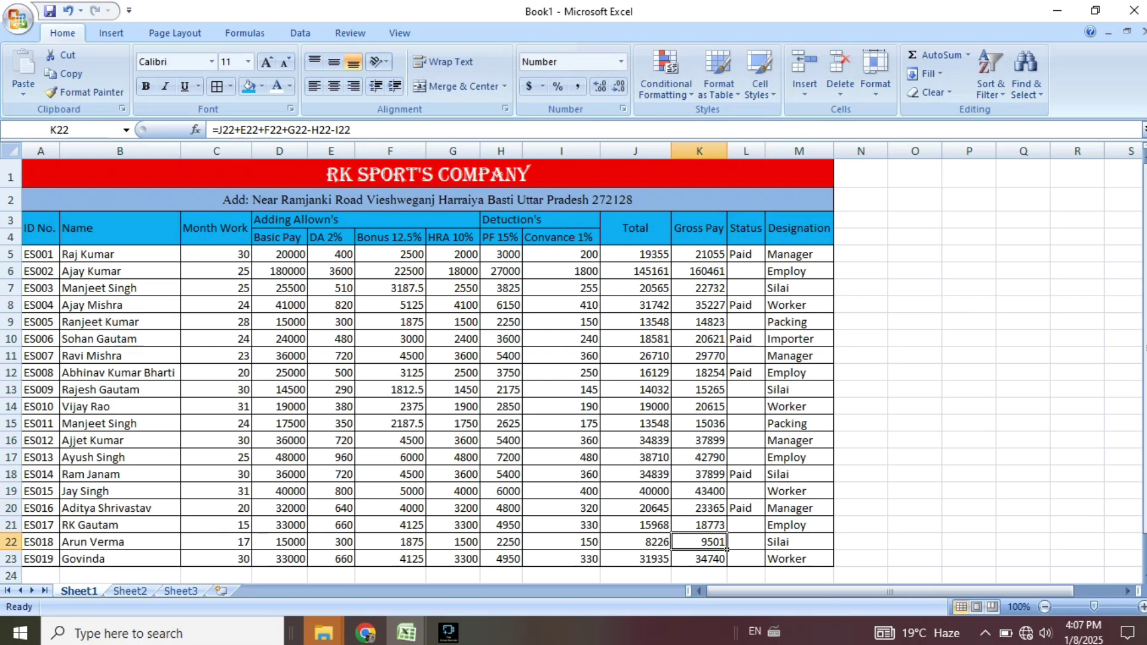
{"action": "type", "text": "Paid"}
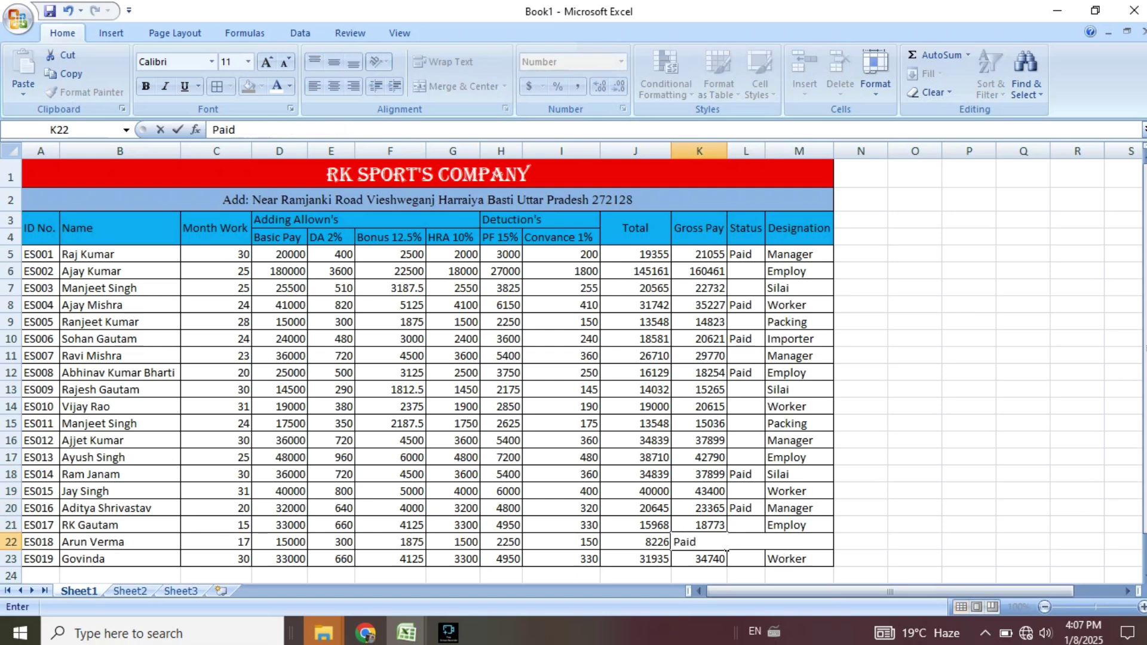
{"action": "key", "text": "Return"}
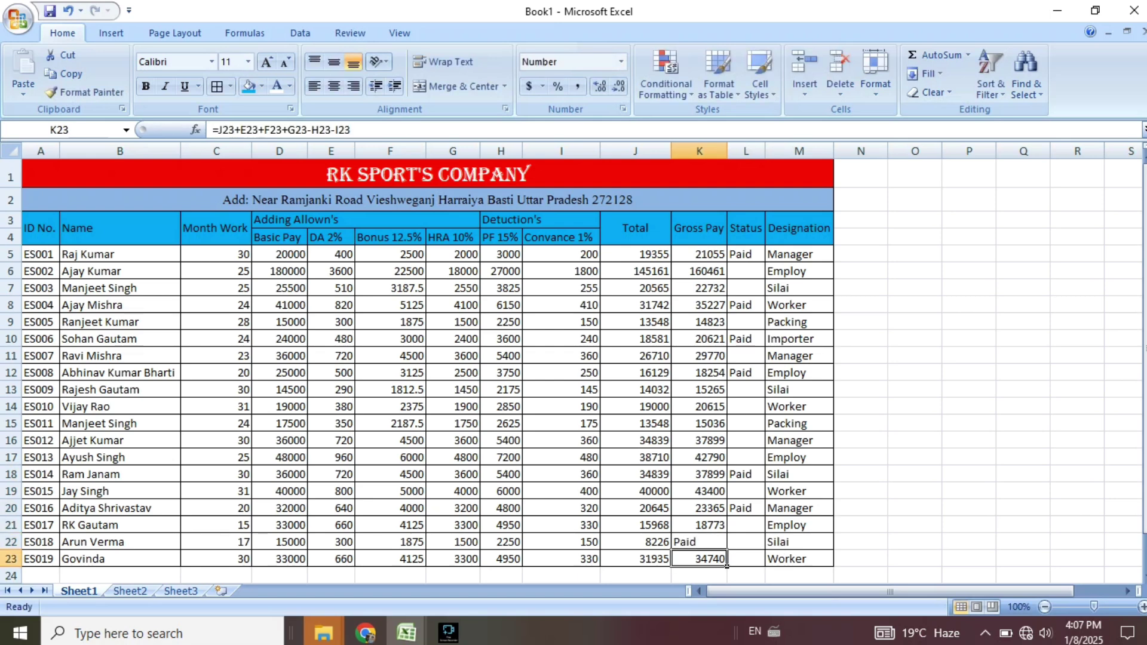
Select the Status column, then use Go To Special > Blanks to keep only its empty cells.
{"action": "left_click_drag", "start_coordinate": [745, 254], "coordinate": [765, 566]}
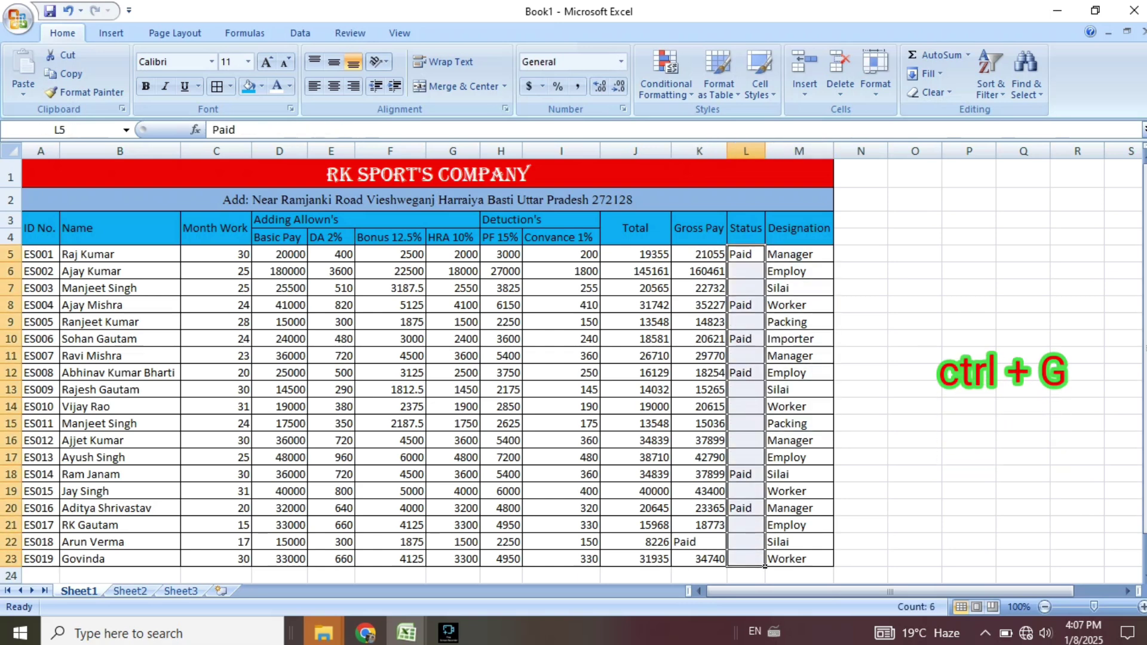
{"action": "key", "text": "ctrl+g"}
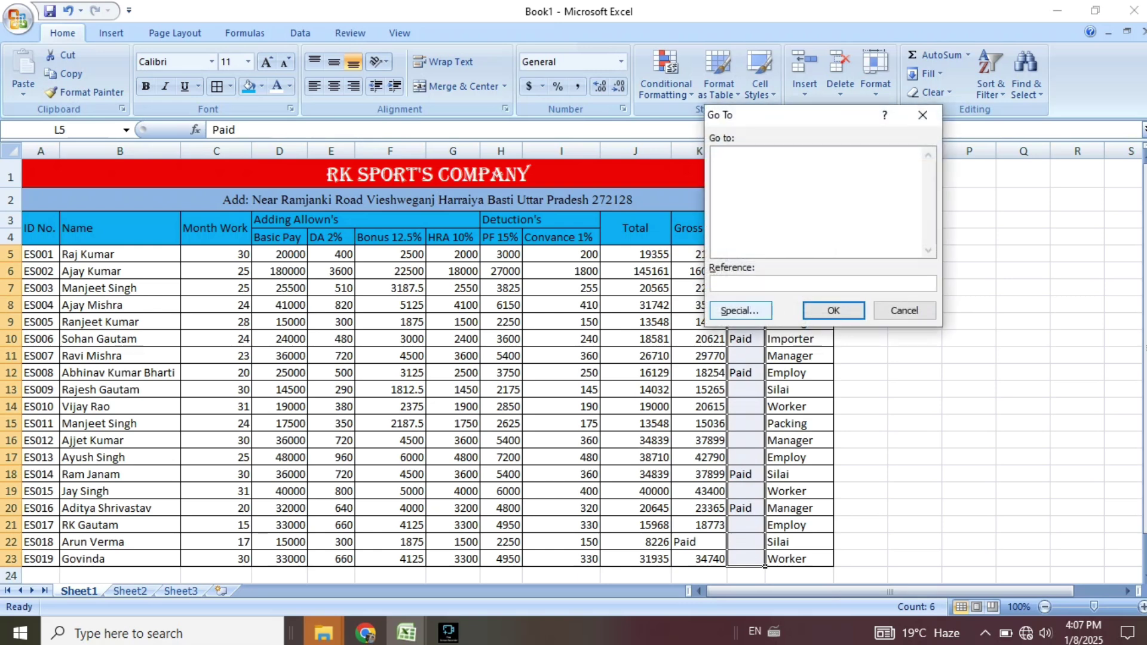
{"action": "key", "text": "alt+s"}
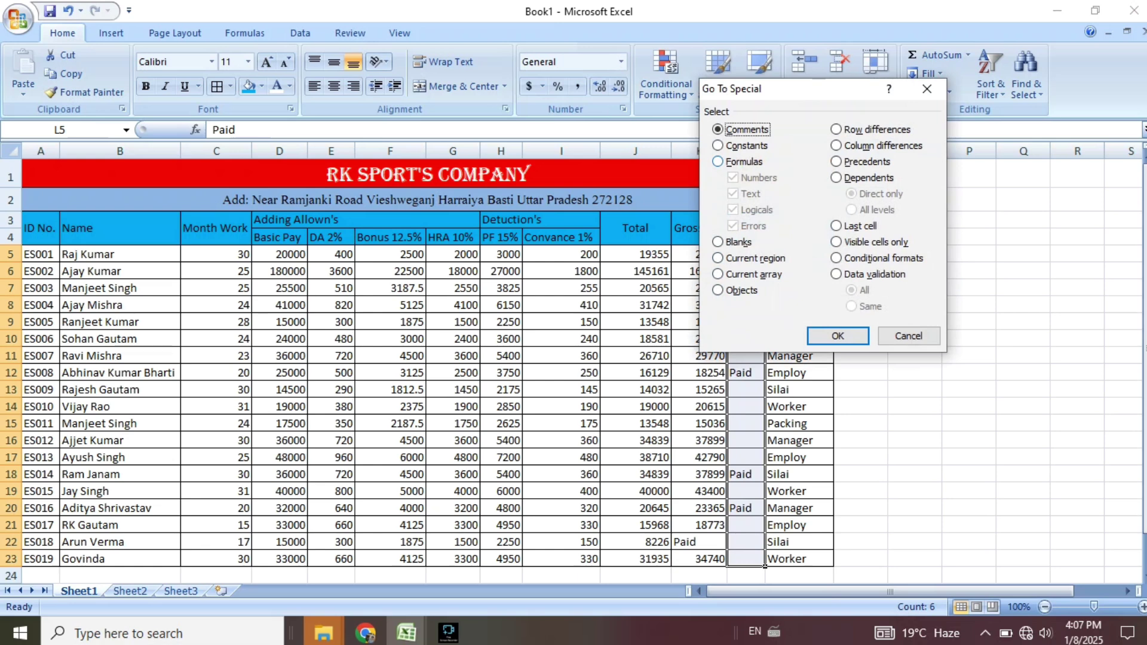
{"action": "key", "text": "alt+k"}
{"action": "key", "text": "Return"}
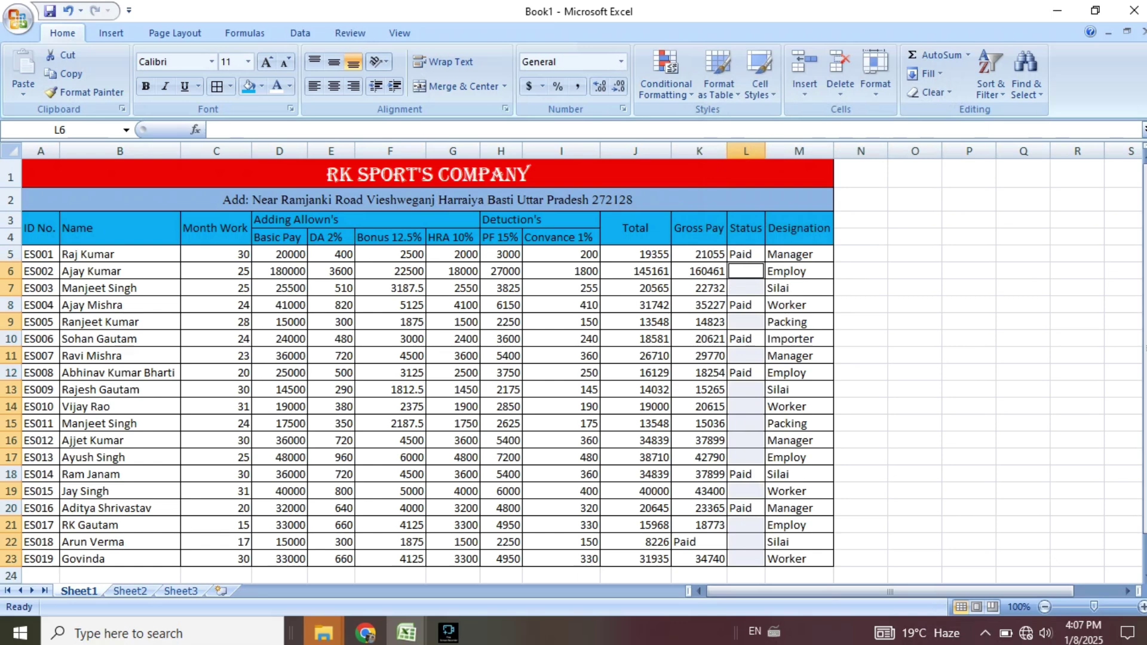
Fill all selected blank Status cells with Unpaid using Ctrl+Enter, then move to Sheet2.
{"action": "type", "text": "U"}
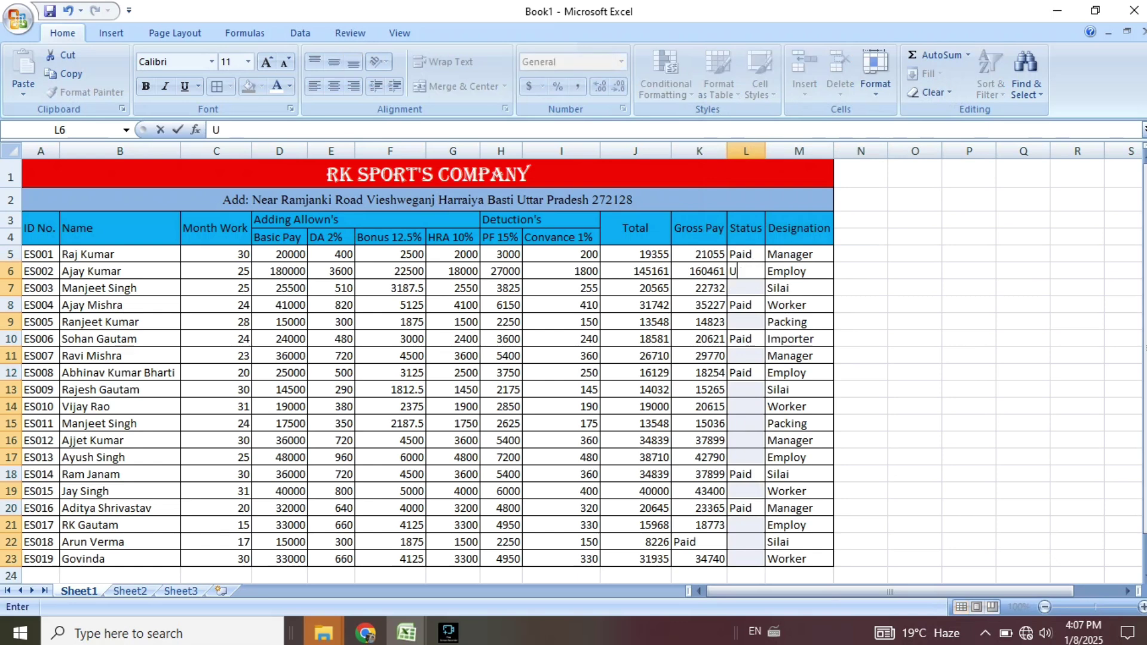
{"action": "type", "text": "np"}
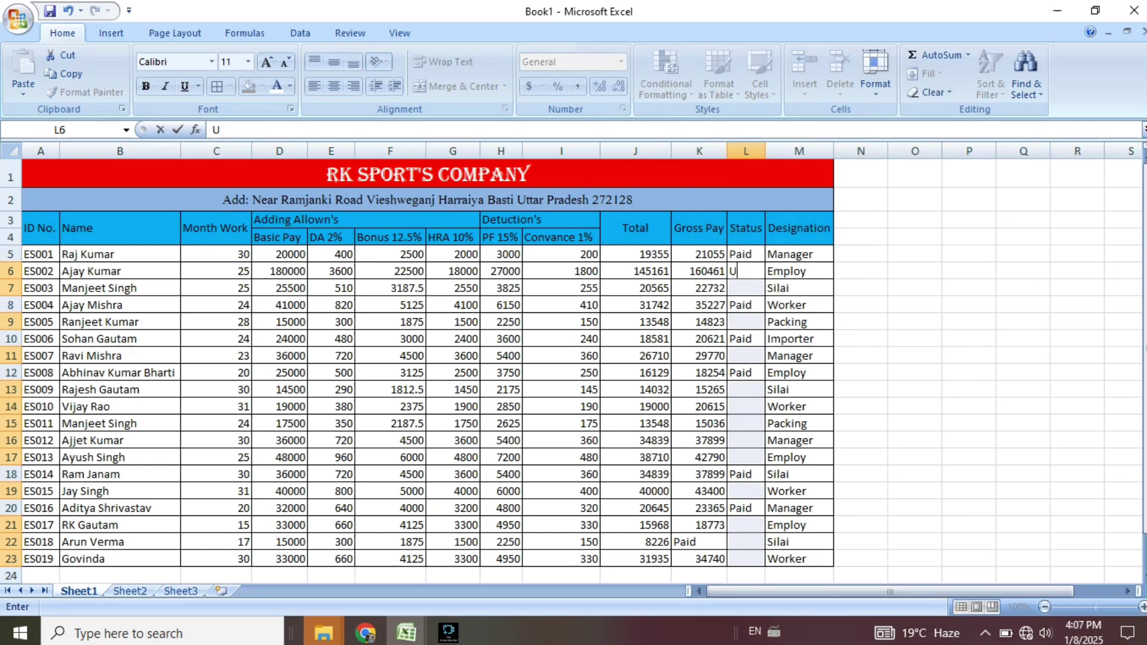
{"action": "type", "text": "aid"}
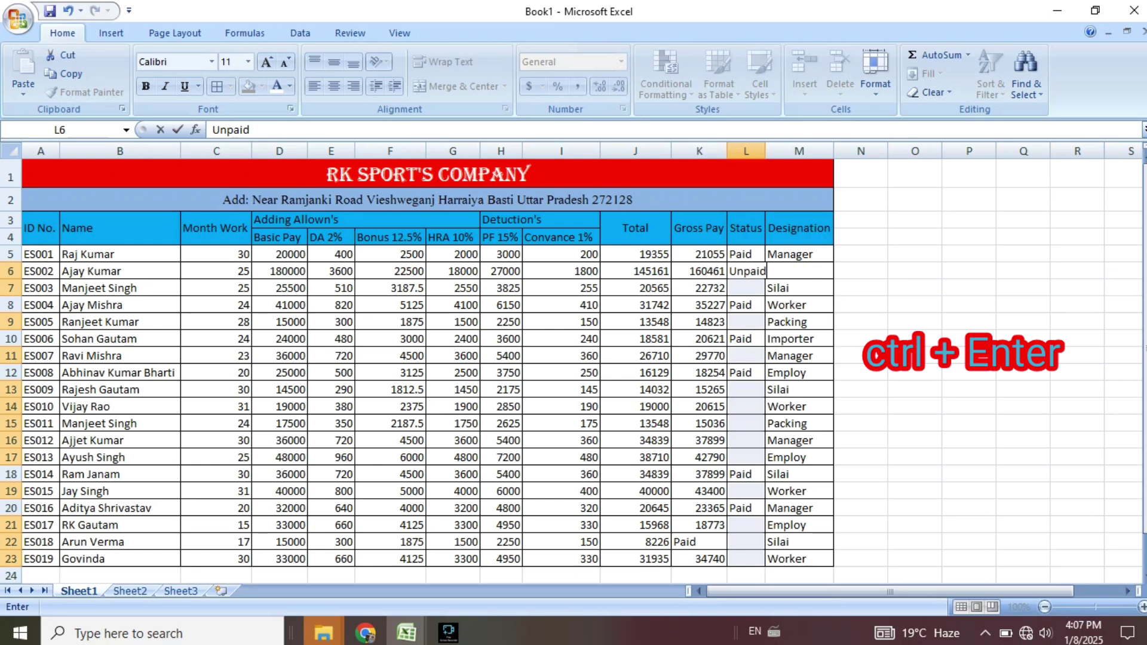
{"action": "key", "text": "ctrl+Return"}
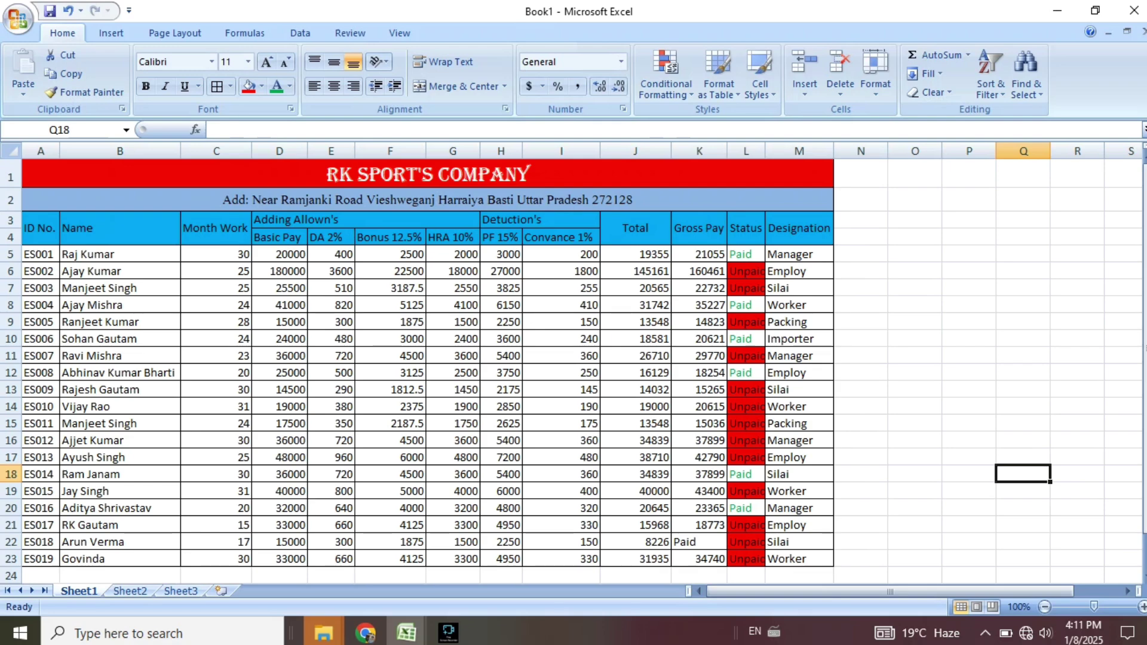
{"action": "scroll", "coordinate": [573, 365], "scroll_direction": "down", "scroll_amount": 5}
{"action": "scroll", "coordinate": [574, 364], "scroll_direction": "up", "scroll_amount": 5}
{"action": "scroll", "coordinate": [573, 364], "scroll_direction": "down", "scroll_amount": 2}
{"action": "scroll", "coordinate": [574, 364], "scroll_direction": "up", "scroll_amount": 2}
{"action": "key", "text": "ctrl+Page_Down"}
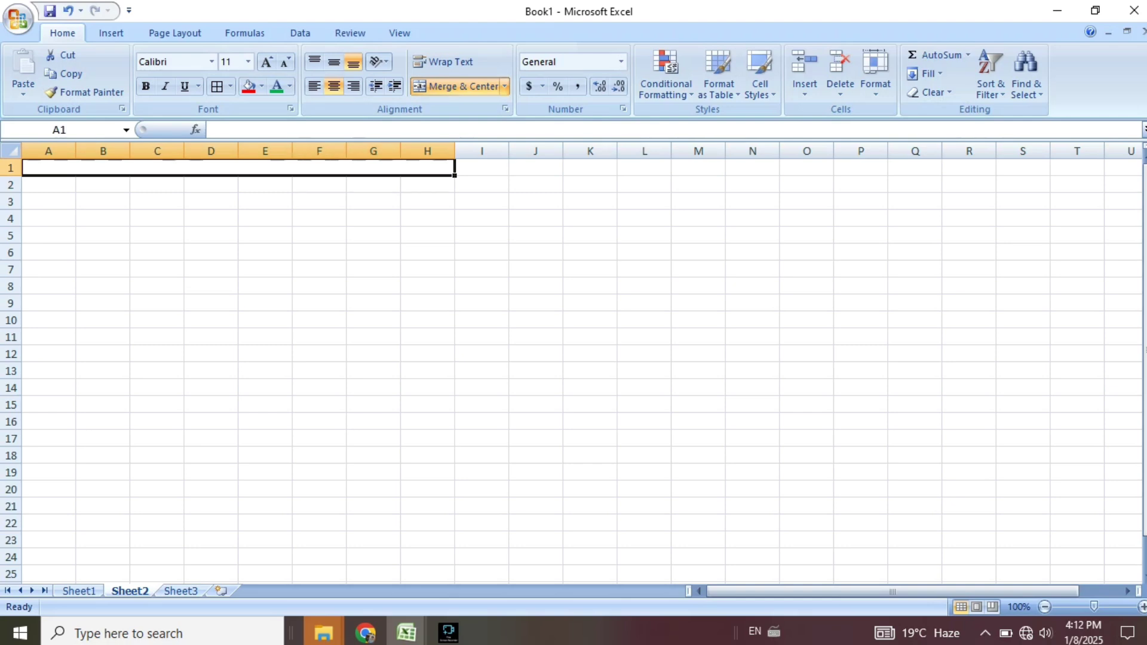
Enter RK SPORT'S COMPANY in merged A1 and set it in the Algerian font.
{"action": "double_click", "coordinate": [335, 168]}
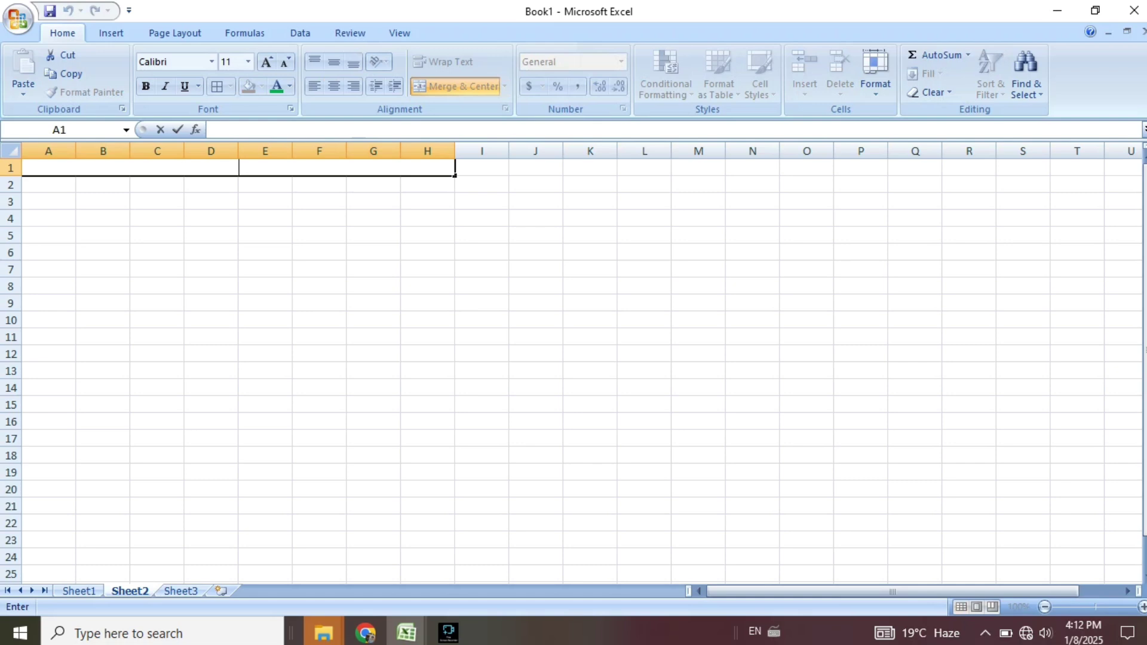
{"action": "type", "text": "RK SPORT'"}
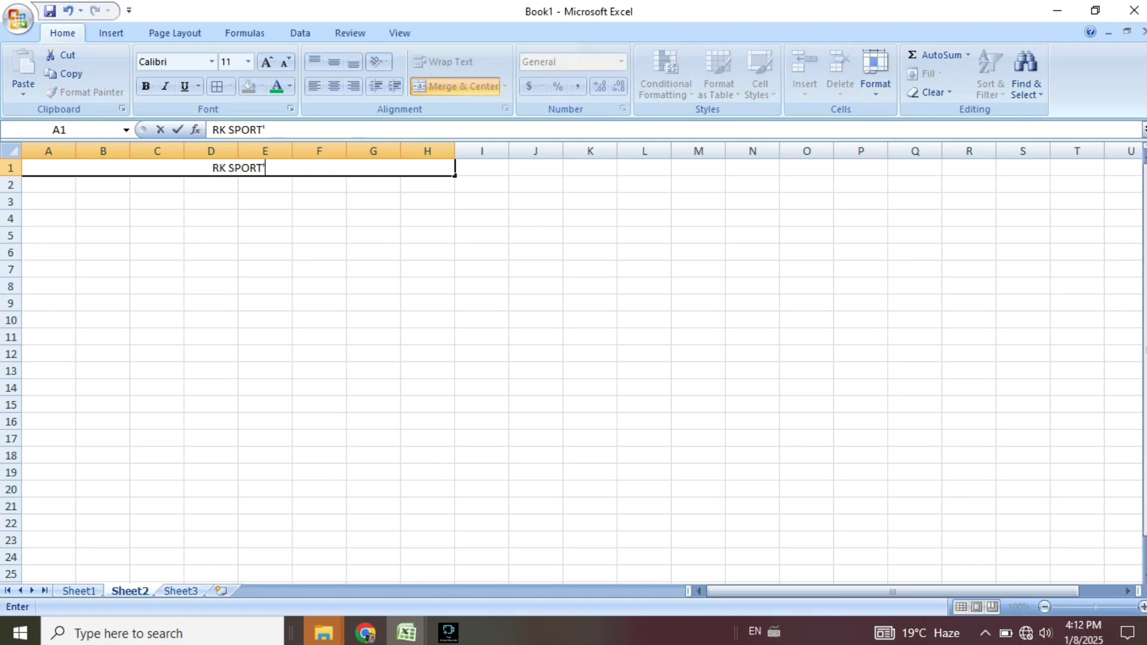
{"action": "type", "text": "S COMPANY"}
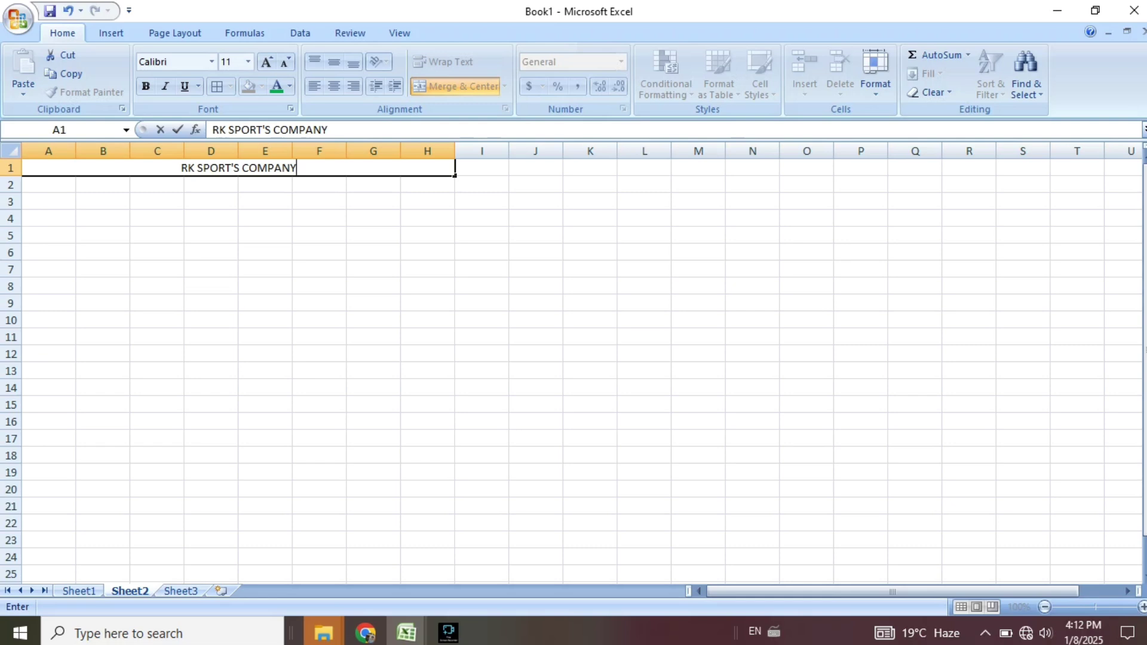
{"action": "left_click", "coordinate": [319, 218]}
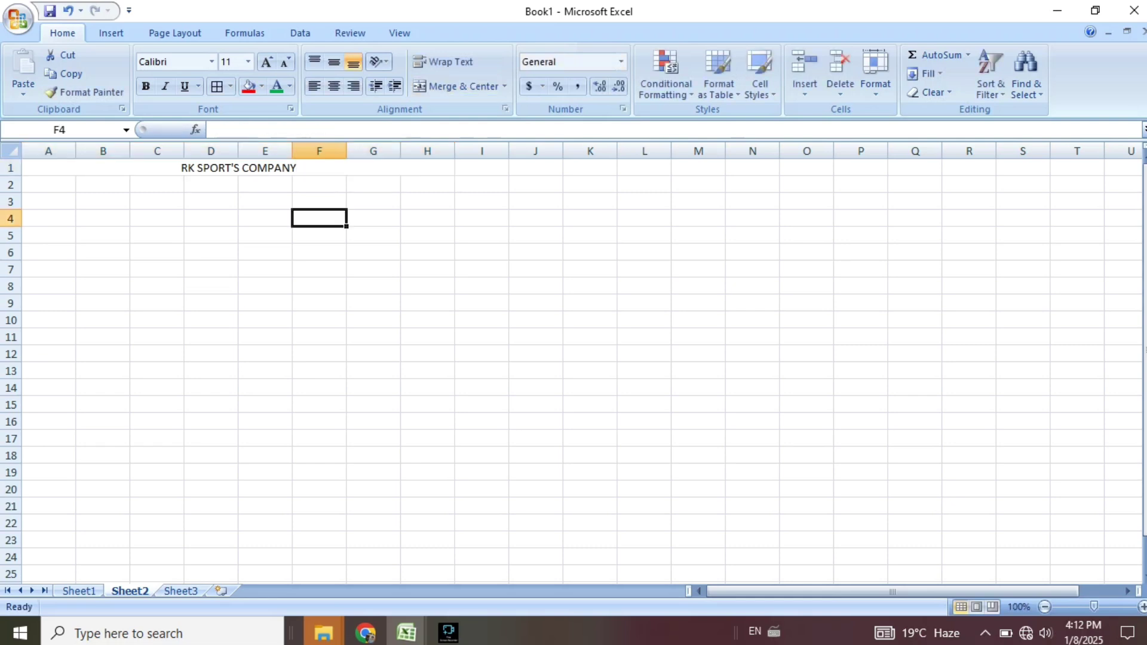
{"action": "left_click", "coordinate": [259, 168]}
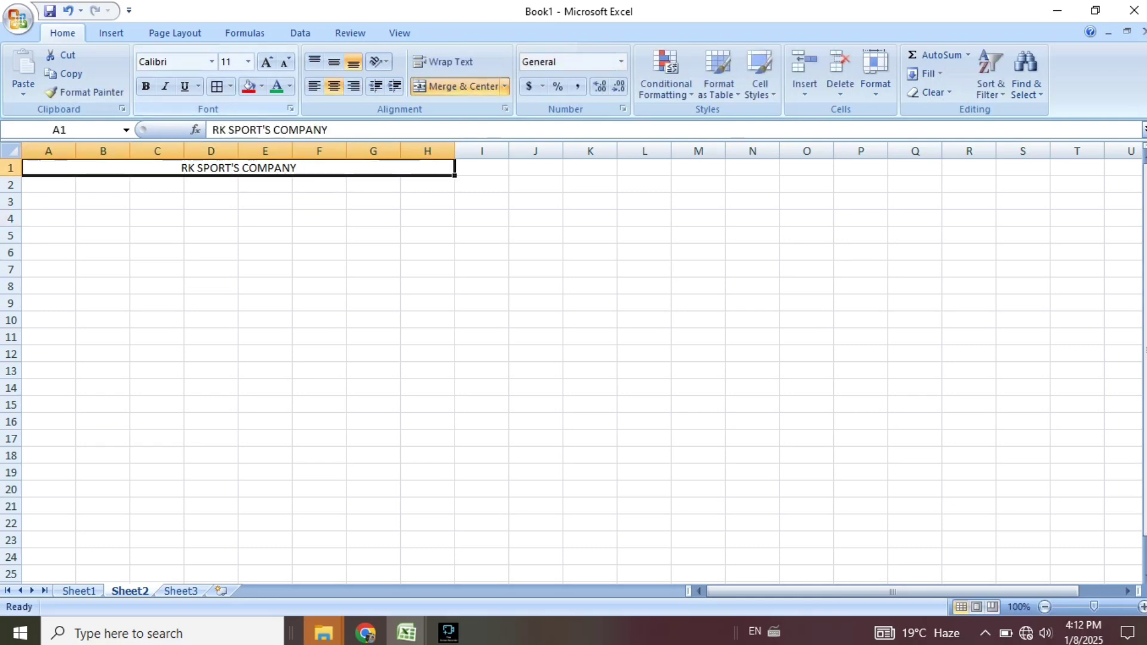
{"action": "left_click", "coordinate": [212, 62]}
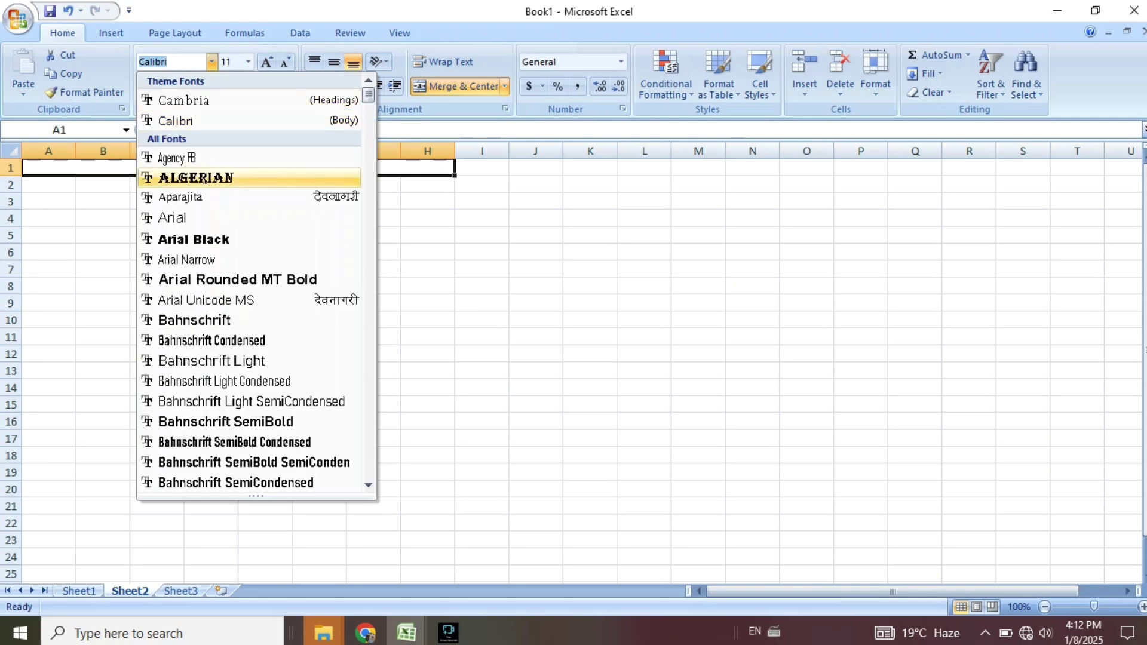
{"action": "left_click", "coordinate": [197, 178]}
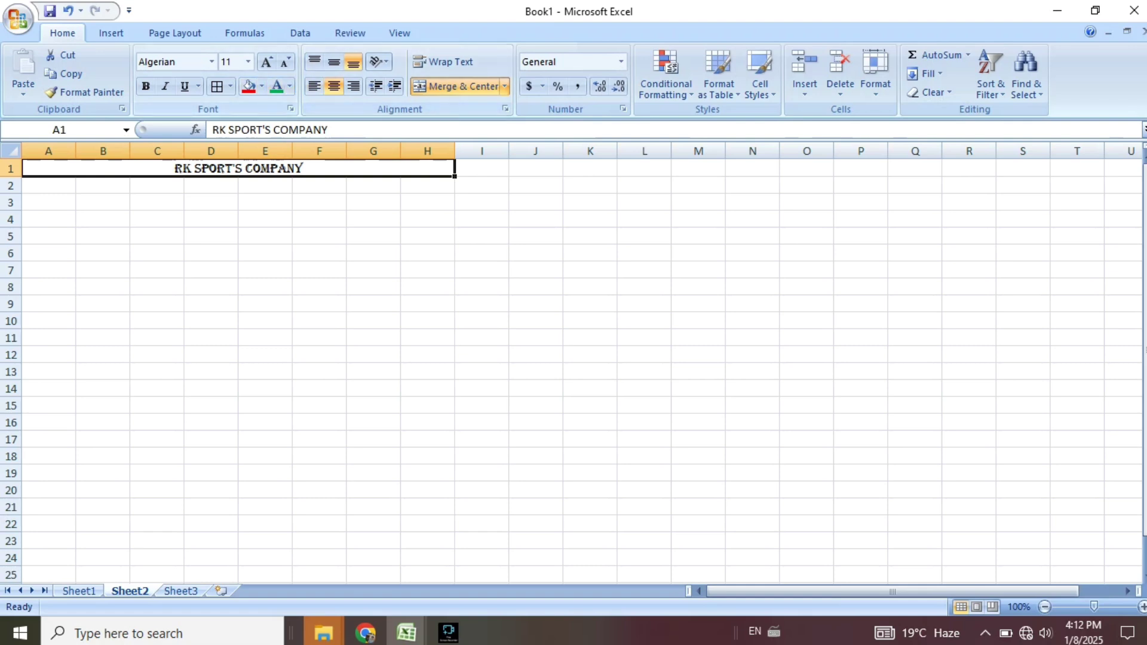
Give the title a light blue fill and raise its font size to 12.
{"action": "left_click", "coordinate": [261, 86]}
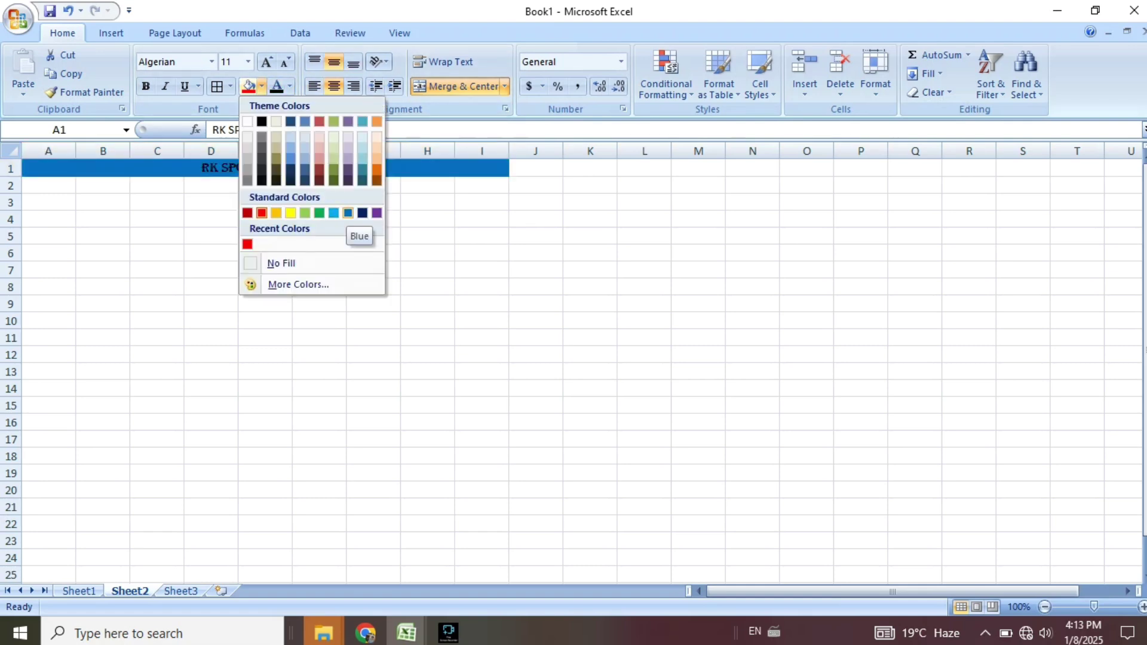
{"action": "left_click", "coordinate": [334, 213]}
{"action": "left_click", "coordinate": [374, 202]}
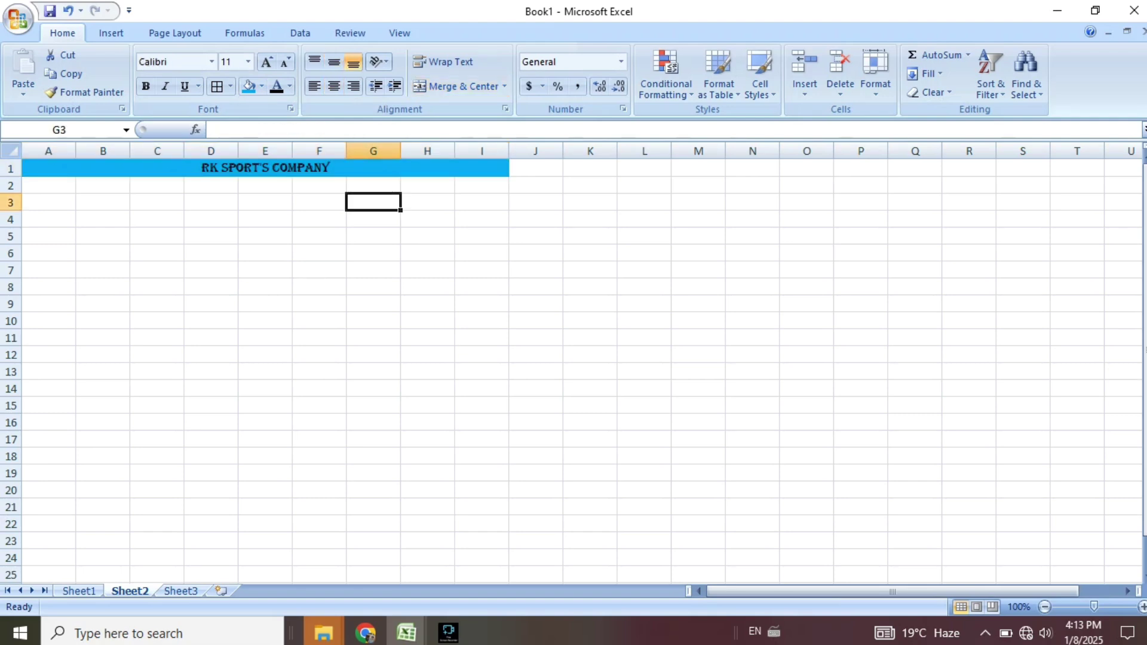
{"action": "left_click", "coordinate": [266, 167]}
{"action": "left_click", "coordinate": [267, 62]}
{"action": "left_click", "coordinate": [319, 254]}
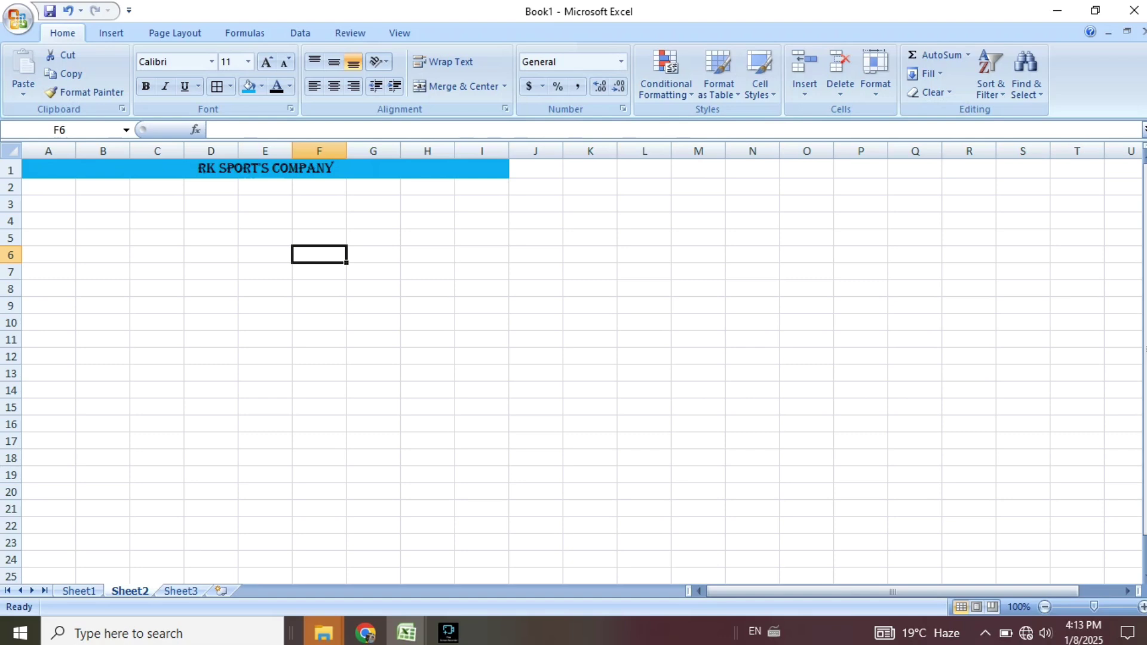
Try a dark blue fill with white text, then a green fill, on the title.
{"action": "left_click", "coordinate": [265, 168]}
{"action": "left_click", "coordinate": [262, 87]}
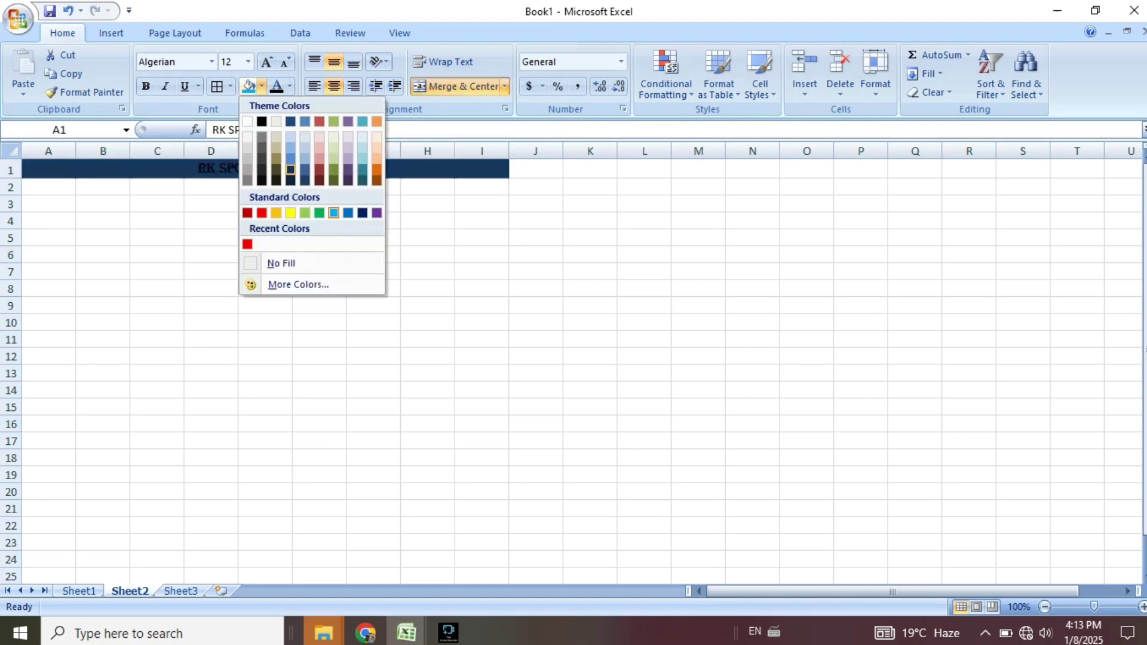
{"action": "left_click", "coordinate": [290, 170]}
{"action": "left_click", "coordinate": [289, 87]}
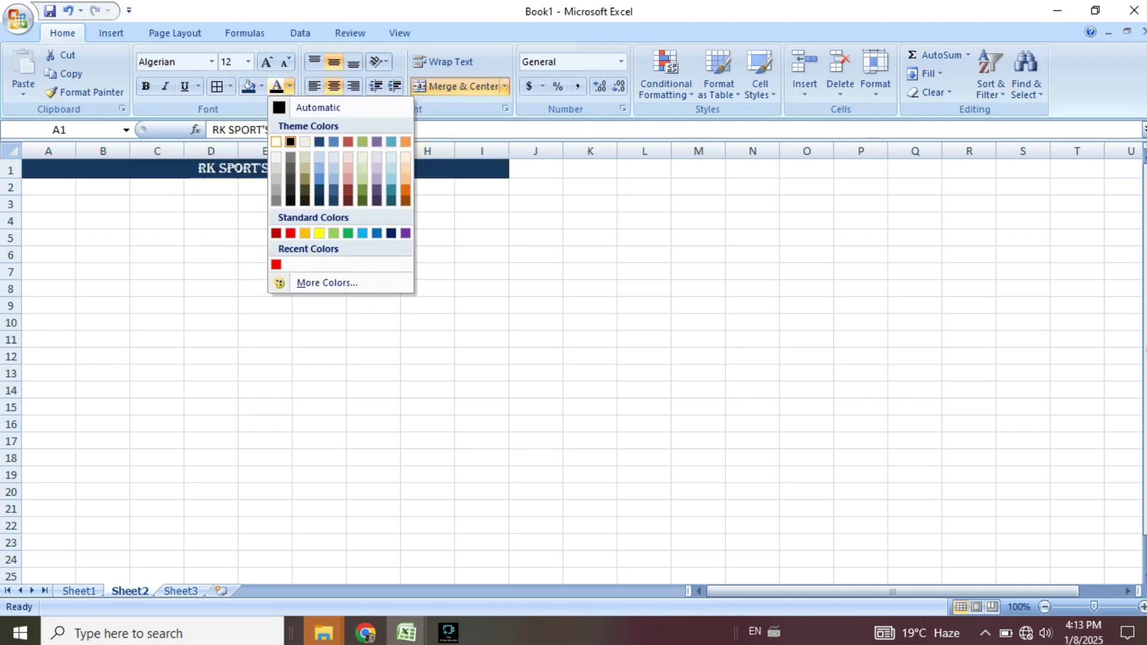
{"action": "left_click", "coordinate": [276, 142]}
{"action": "left_click", "coordinate": [289, 86]}
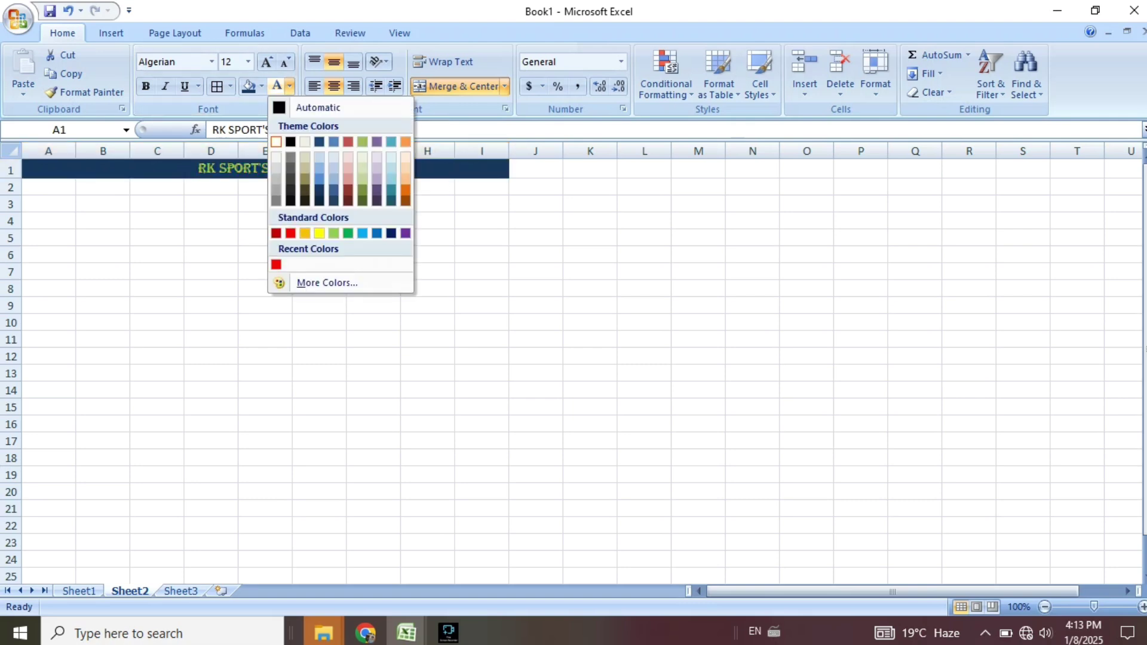
{"action": "left_click", "coordinate": [261, 87]}
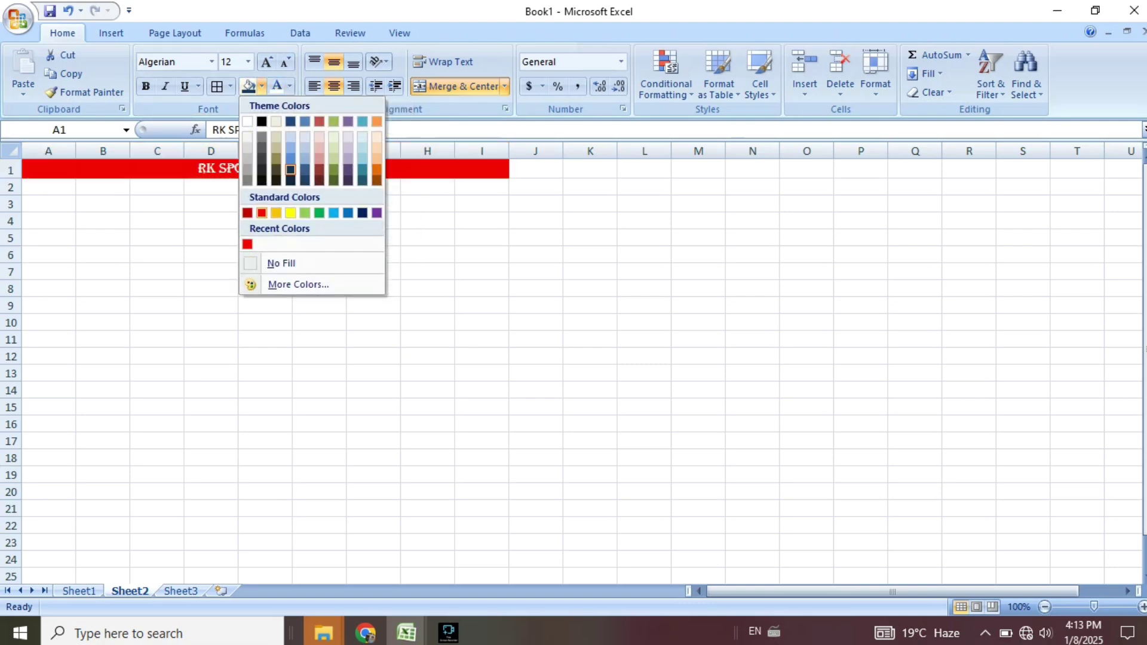
{"action": "left_click", "coordinate": [319, 213]}
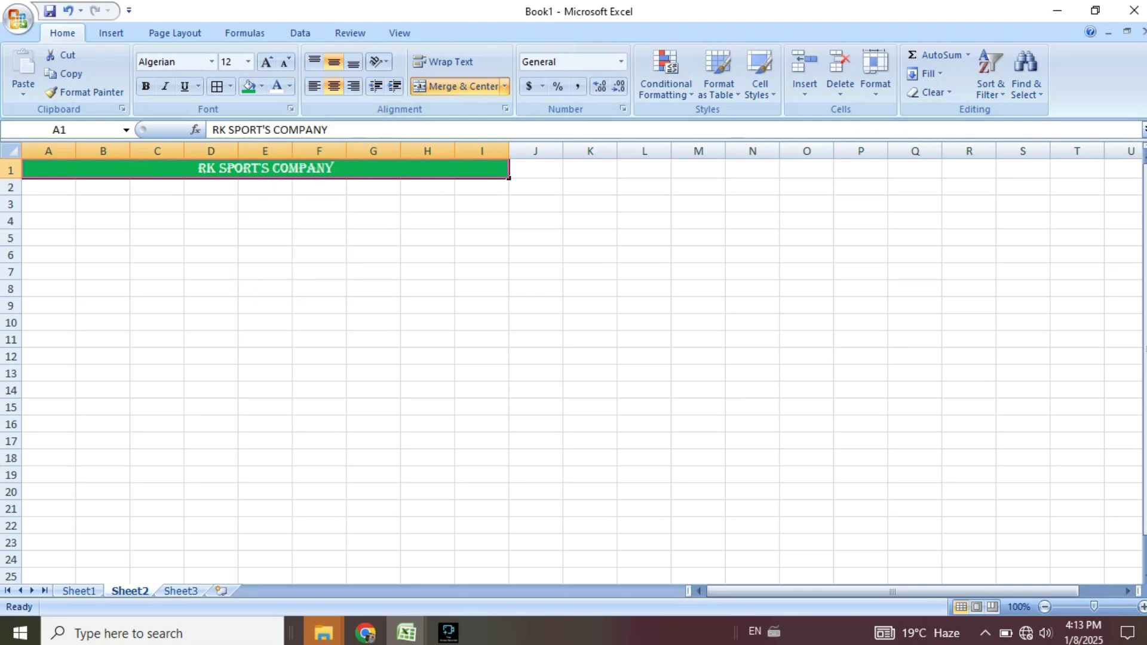
{"action": "left_click", "coordinate": [319, 220]}
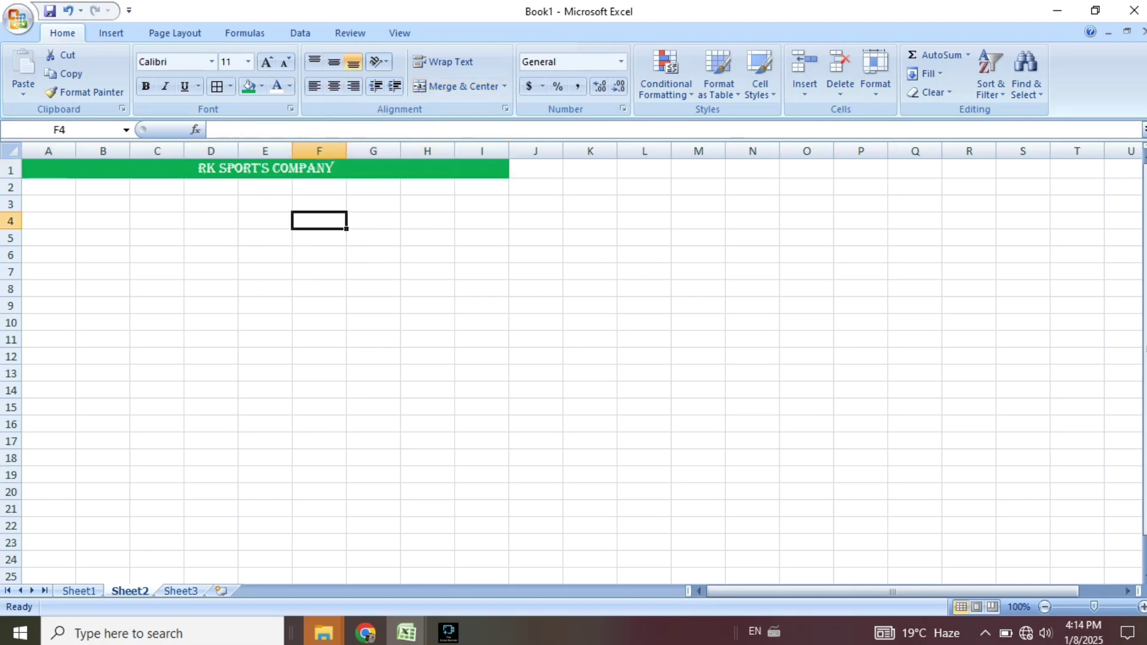
Settle on dark title text over a Dark Blue, Text 2, Lighter 40% fill.
{"action": "left_click", "coordinate": [287, 170]}
{"action": "left_click", "coordinate": [290, 87]}
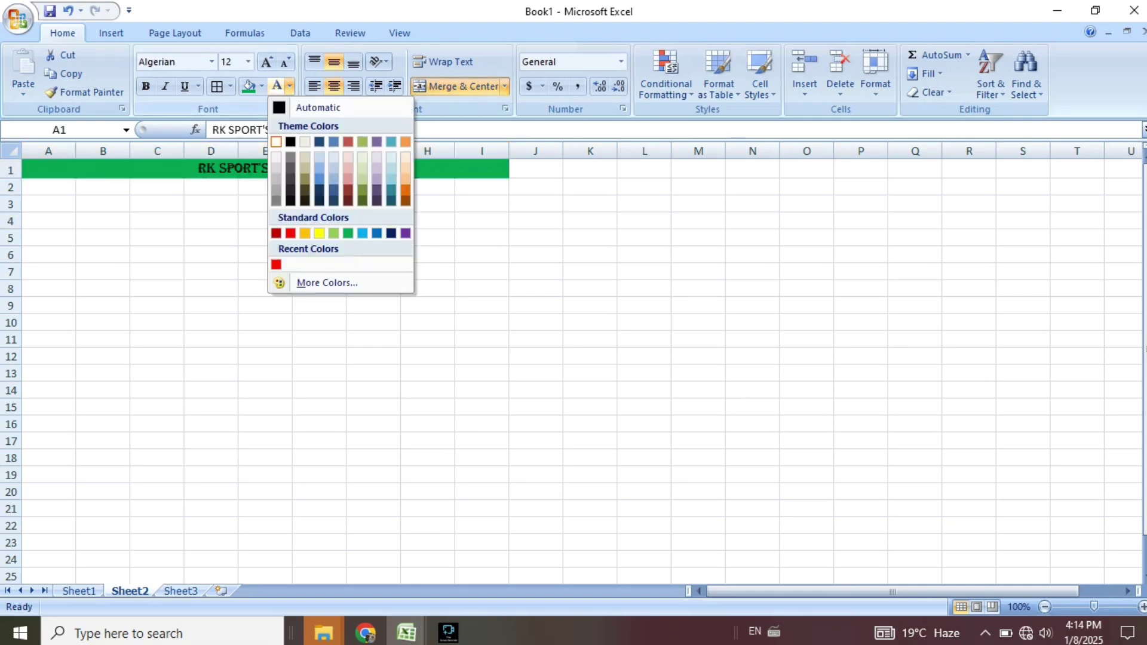
{"action": "left_click", "coordinate": [333, 201]}
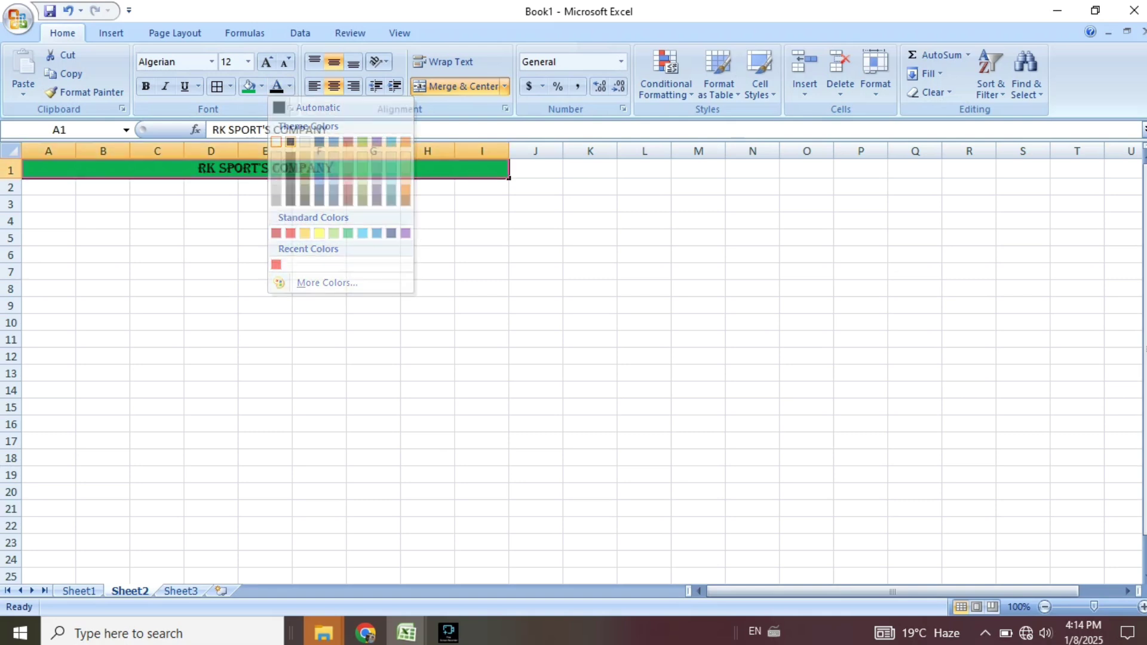
{"action": "left_click", "coordinate": [262, 86]}
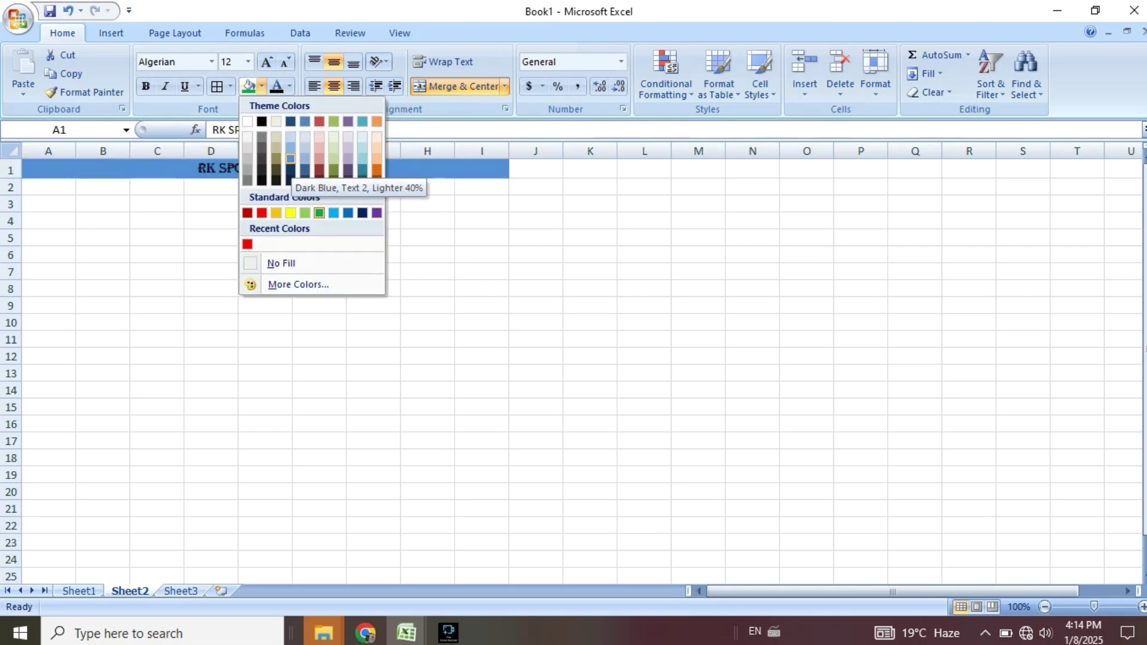
{"action": "left_click", "coordinate": [291, 160]}
{"action": "left_click", "coordinate": [265, 256]}
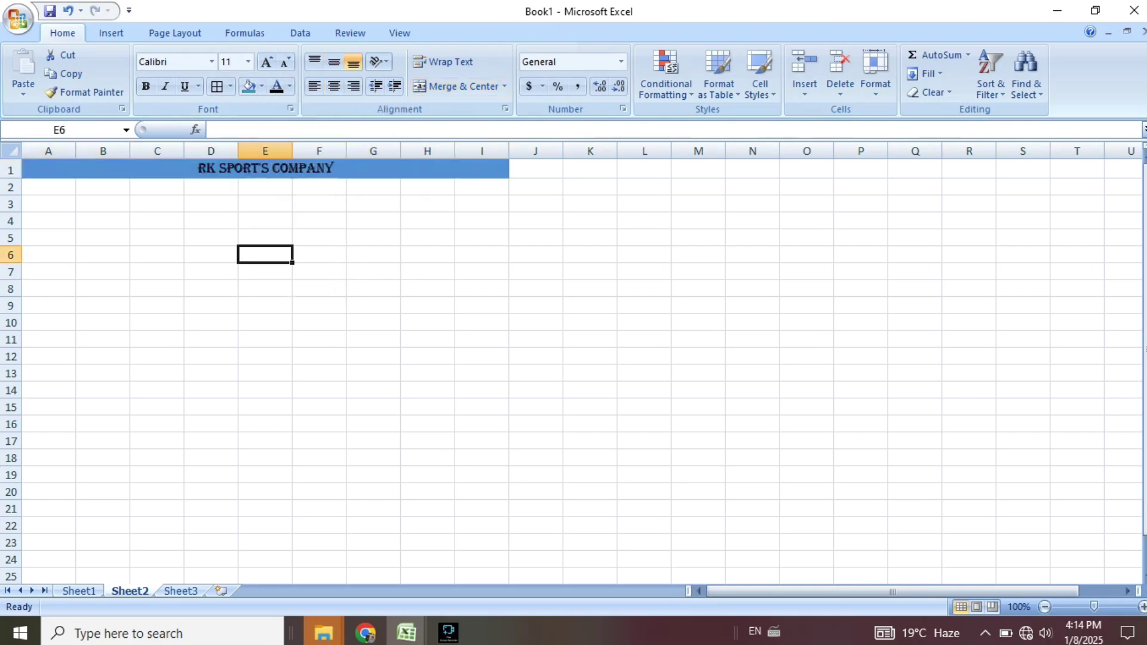
{"action": "left_click", "coordinate": [49, 187]}
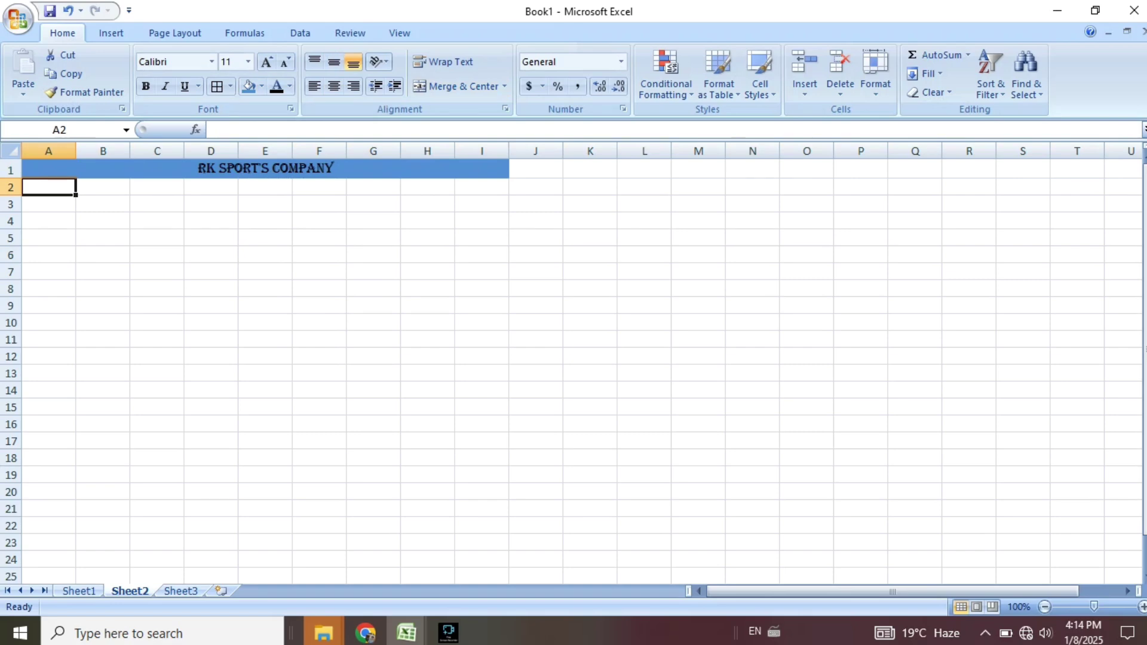
Review the salary table on Sheet1, then return to Sheet2.
{"action": "key", "text": "ctrl+Page_Up"}
{"action": "left_click", "coordinate": [120, 228]}
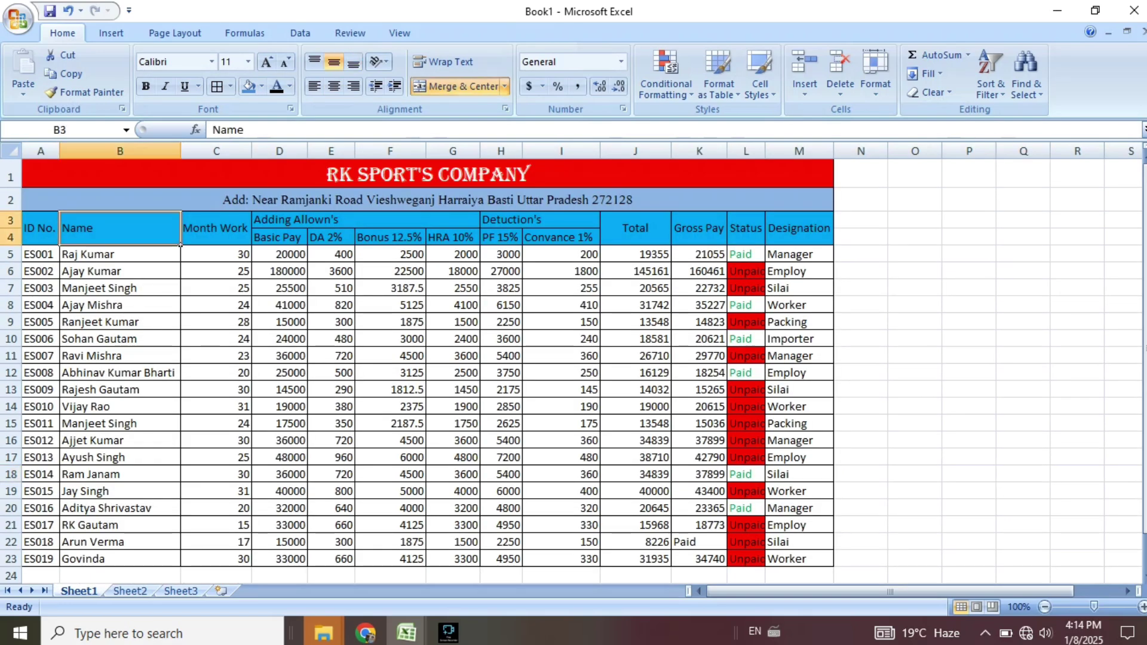
{"action": "left_click_drag", "start_coordinate": [41, 229], "coordinate": [833, 373]}
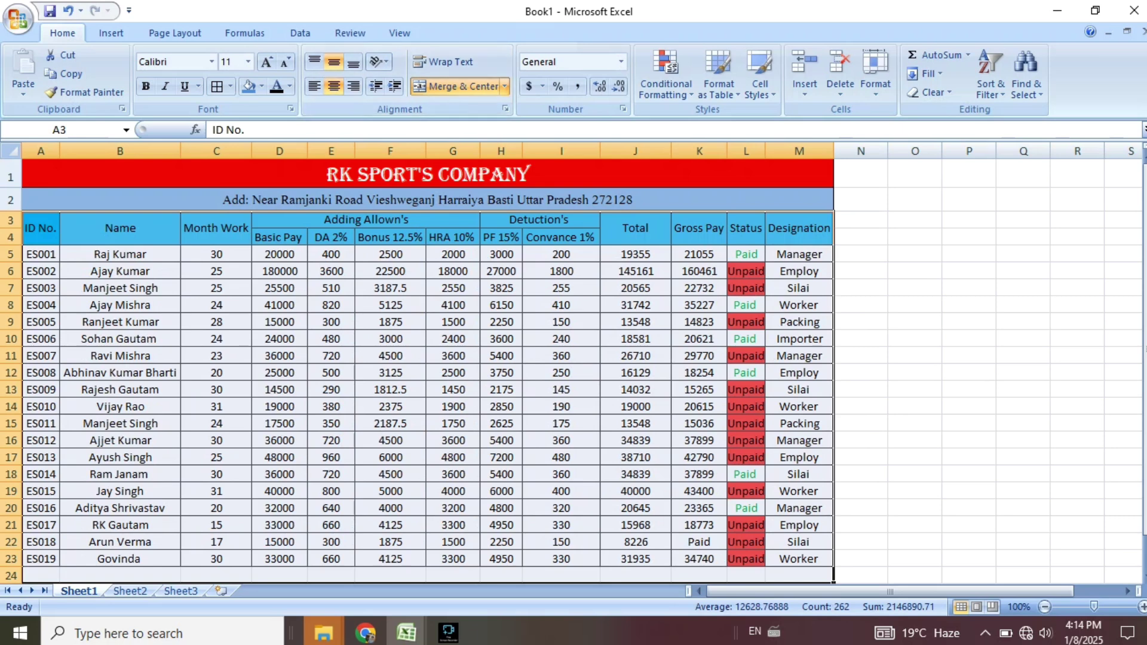
{"action": "left_click", "coordinate": [915, 356]}
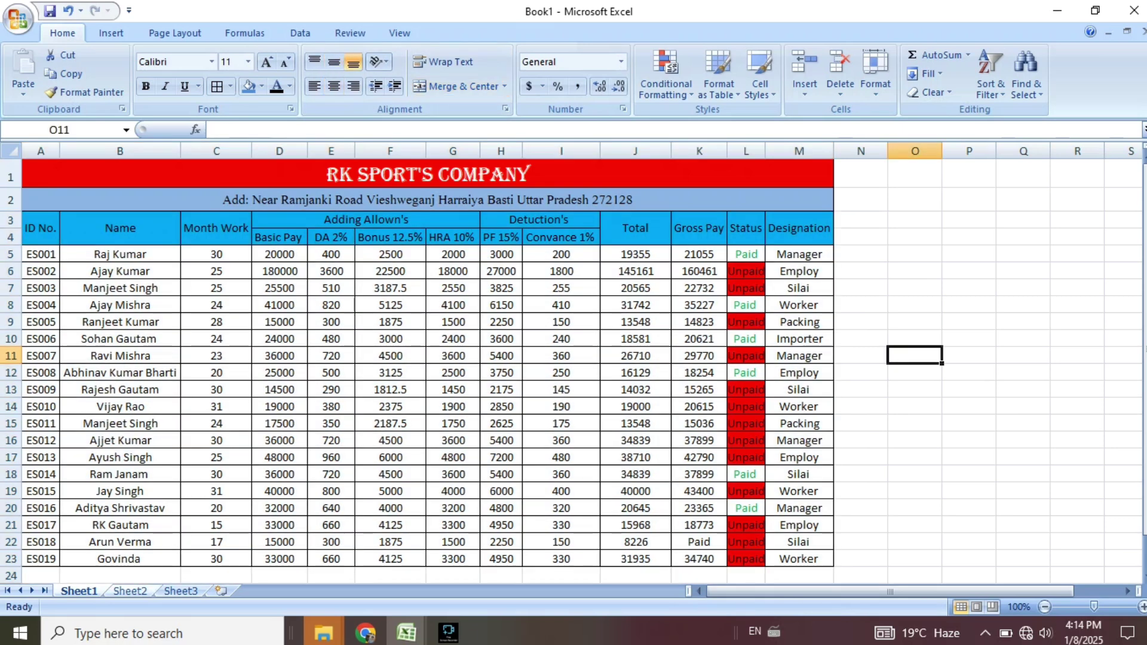
{"action": "left_click", "coordinate": [120, 575]}
{"action": "key", "text": "ctrl+Page_Down"}
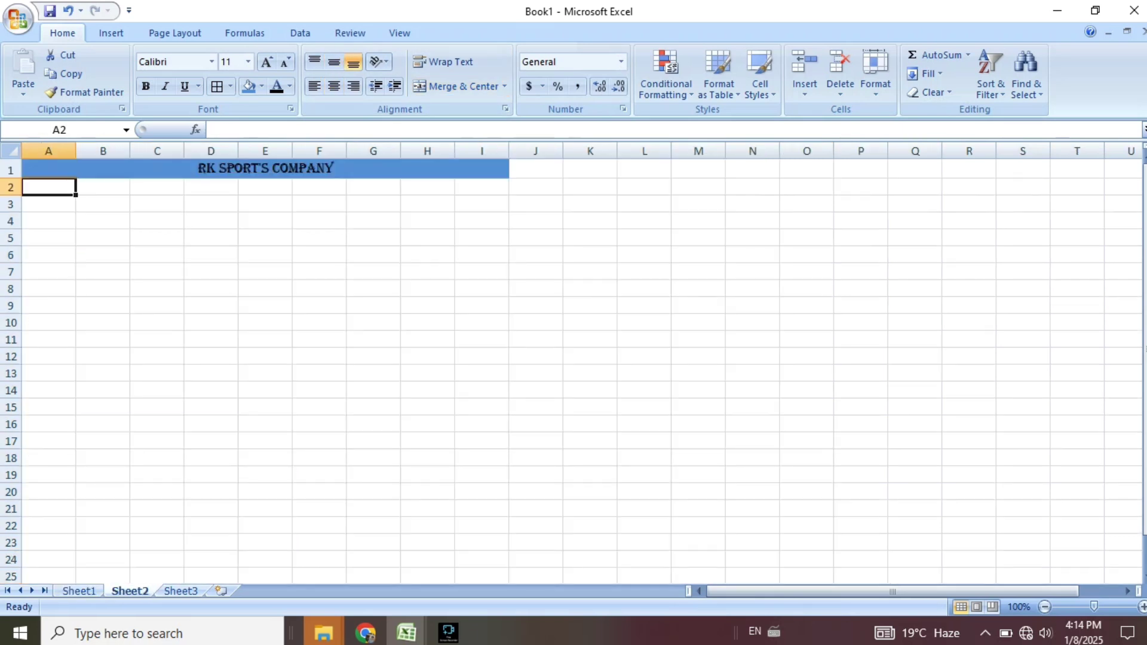
Enter the label Employ Name in A2.
{"action": "type", "text": "eM"}
{"action": "key", "text": "BackSpace"}
{"action": "key", "text": "BackSpace"}
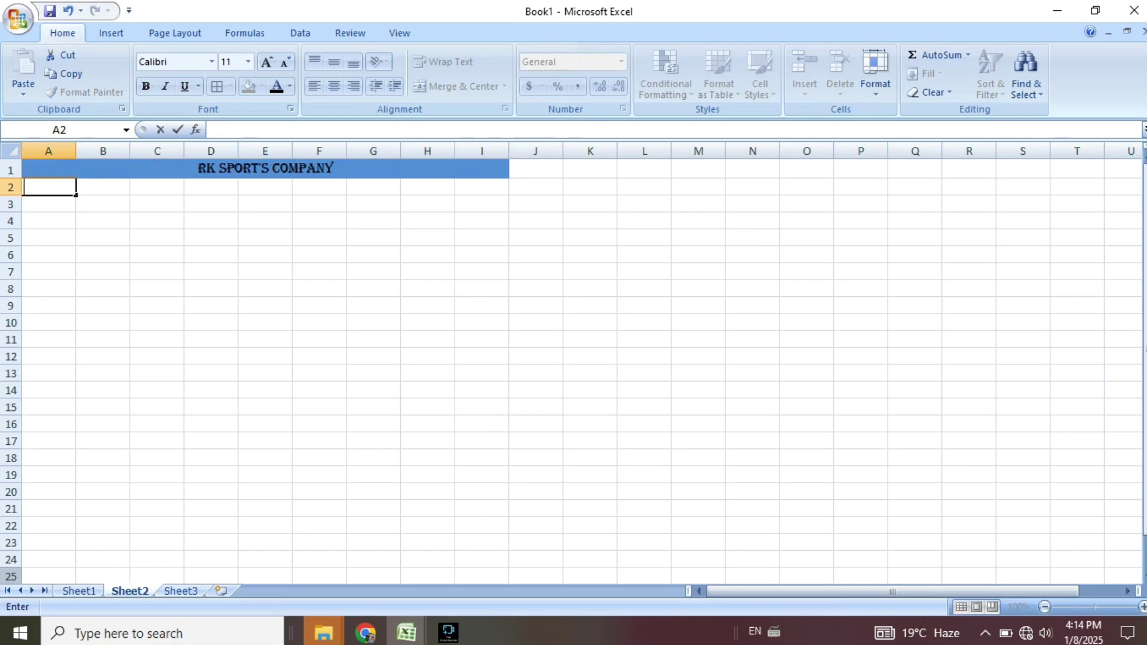
{"action": "type", "text": "e"}
{"action": "key", "text": "BackSpace"}
{"action": "type", "text": "Emplot"}
{"action": "key", "text": "BackSpace"}
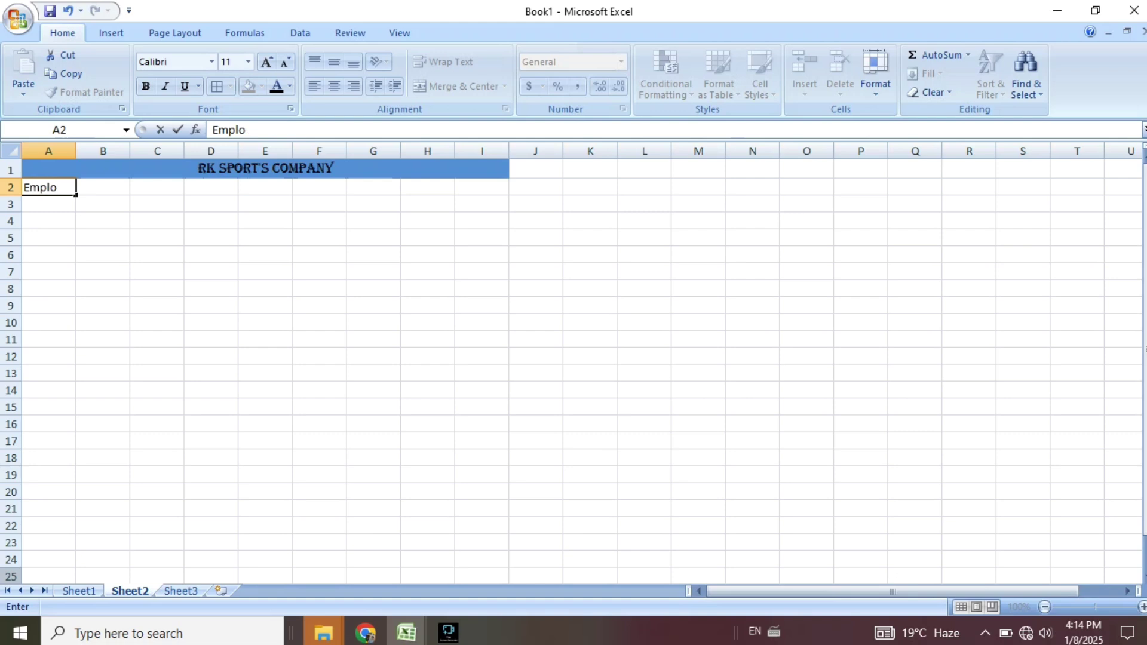
{"action": "type", "text": "y Name"}
{"action": "key", "text": "Return"}
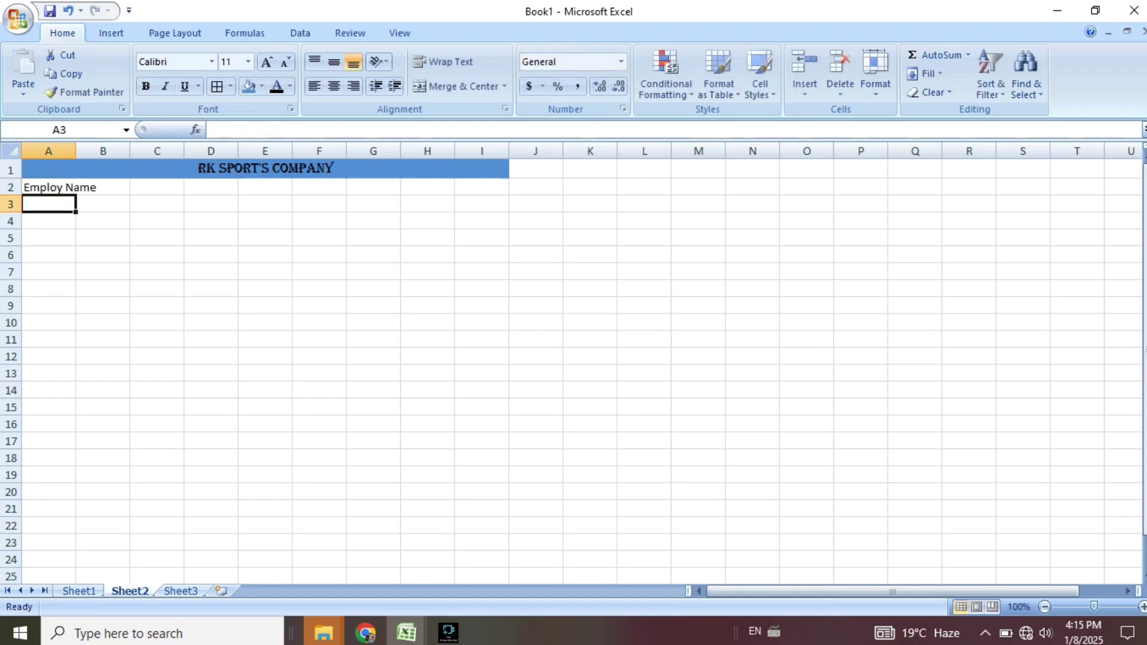
Add the labels Designation and Basic Salary in A3 and A4.
{"action": "type", "text": "Designation"}
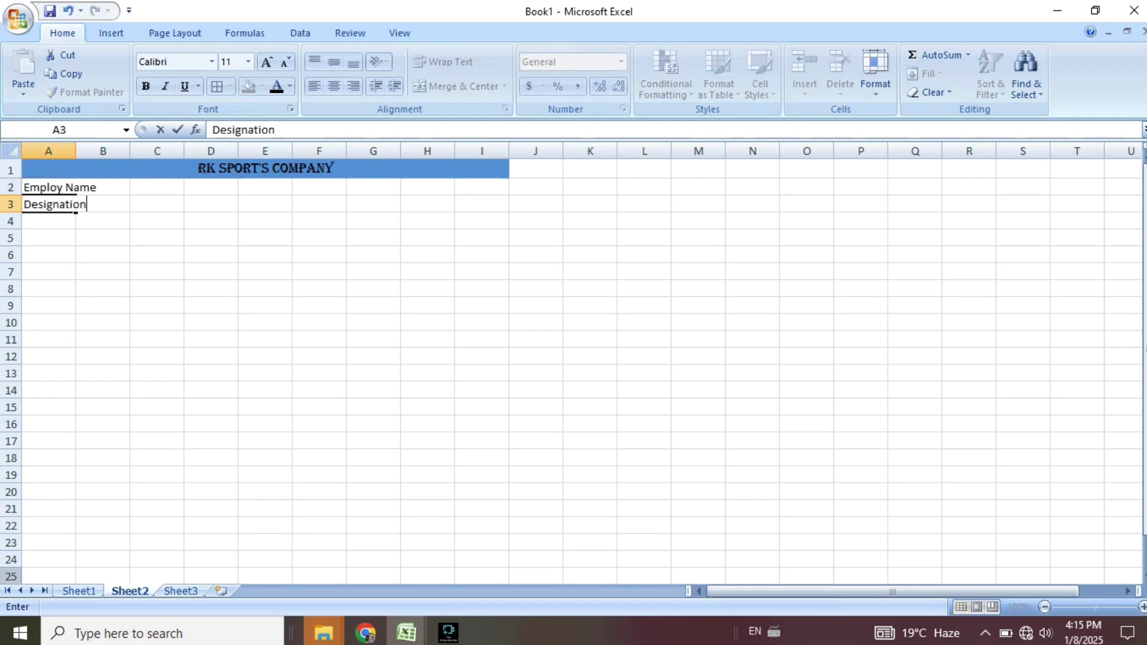
{"action": "key", "text": "Return"}
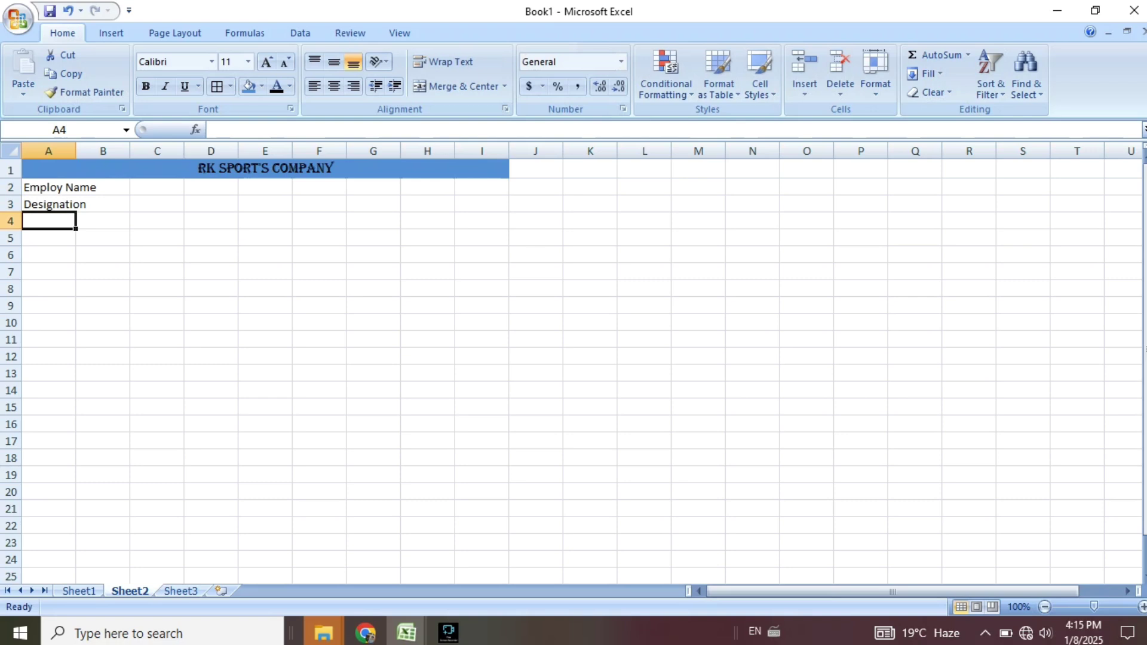
{"action": "type", "text": "Basic Sa"}
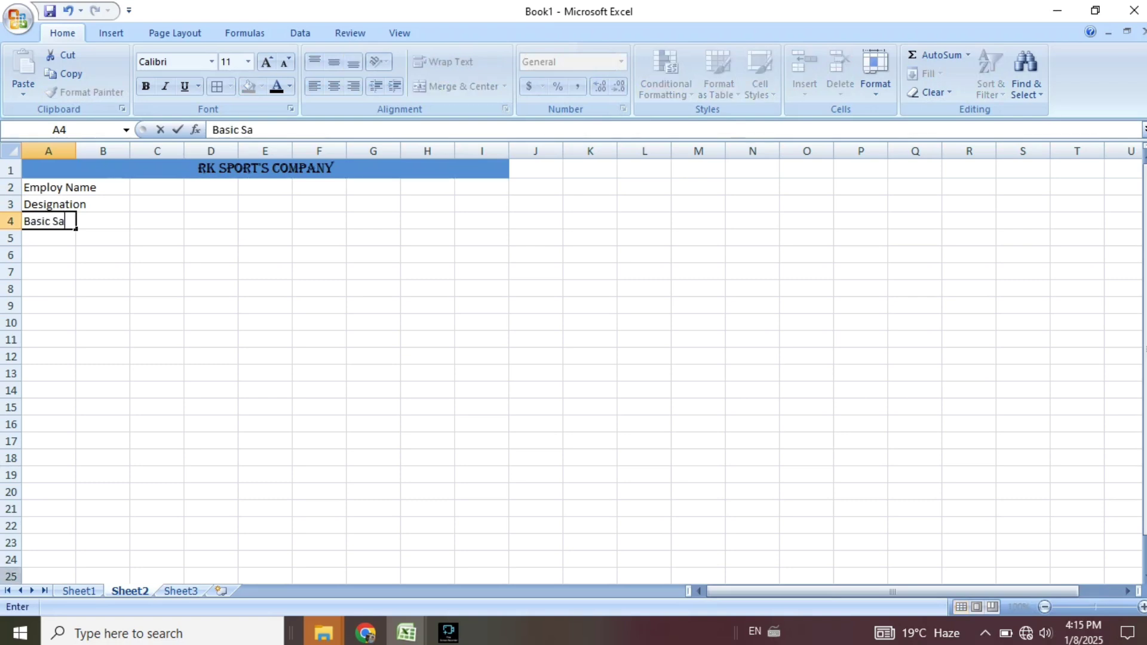
{"action": "type", "text": "lary"}
{"action": "key", "text": "Return"}
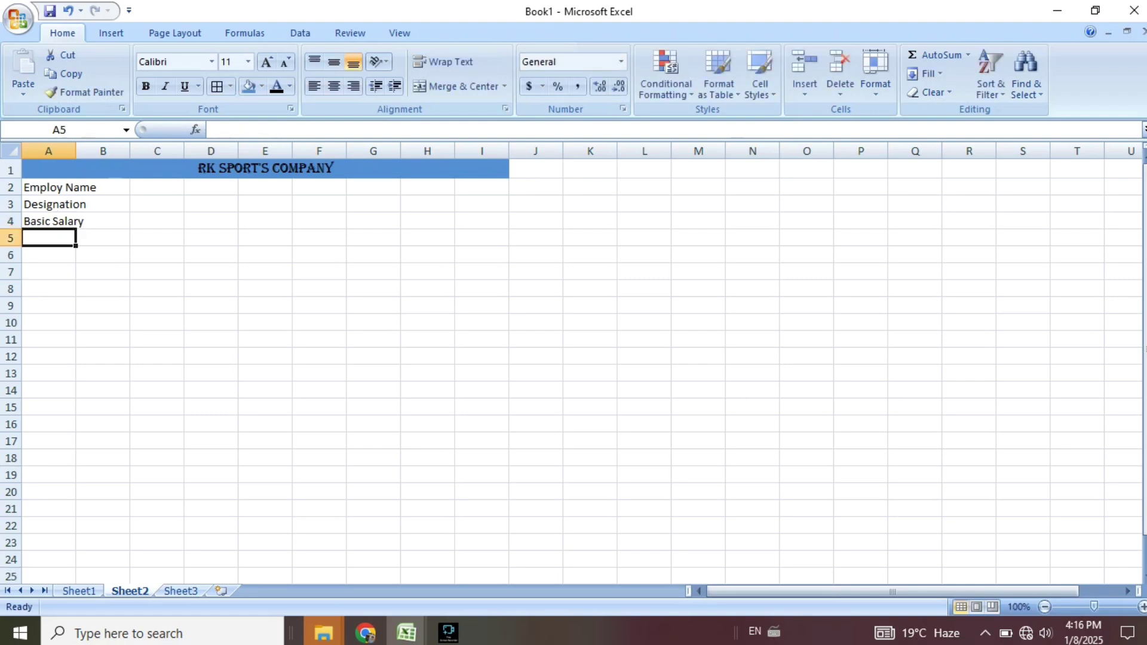
Enter Earning Basic, DA 2% and HRA 10% in A5:A7.
{"action": "type", "text": "Earning"}
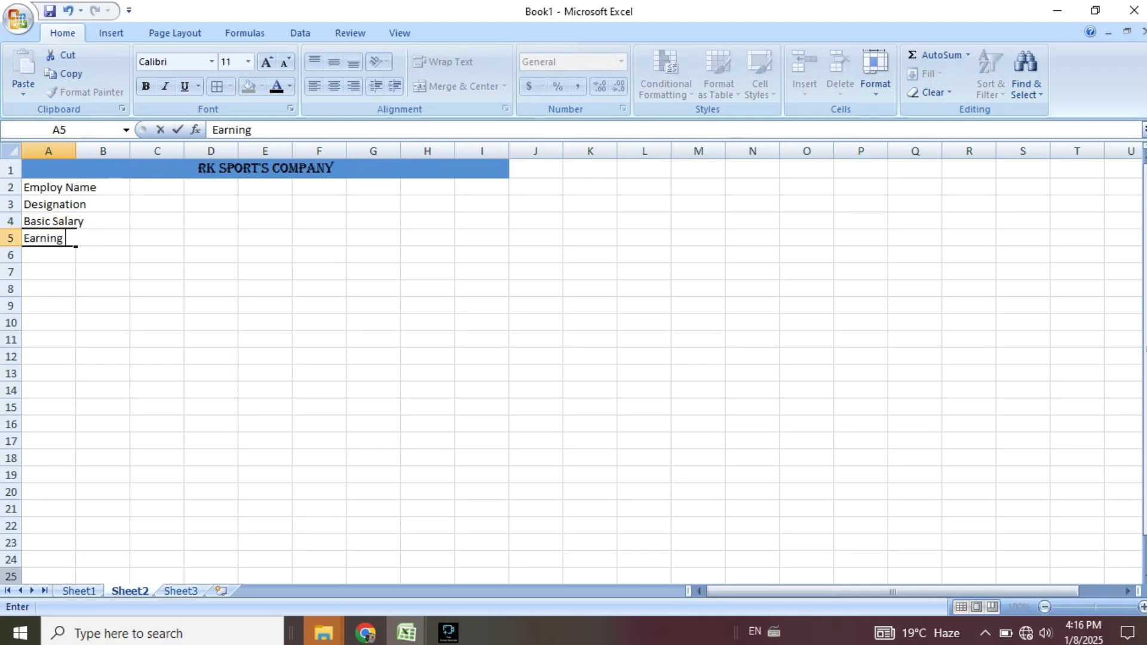
{"action": "type", "text": " Bas"}
{"action": "key", "text": "BackSpace"}
{"action": "type", "text": "ci"}
{"action": "key", "text": "BackSpace"}
{"action": "key", "text": "BackSpace"}
{"action": "type", "text": "sic"}
{"action": "key", "text": "Return"}
{"action": "type", "text": "DA"}
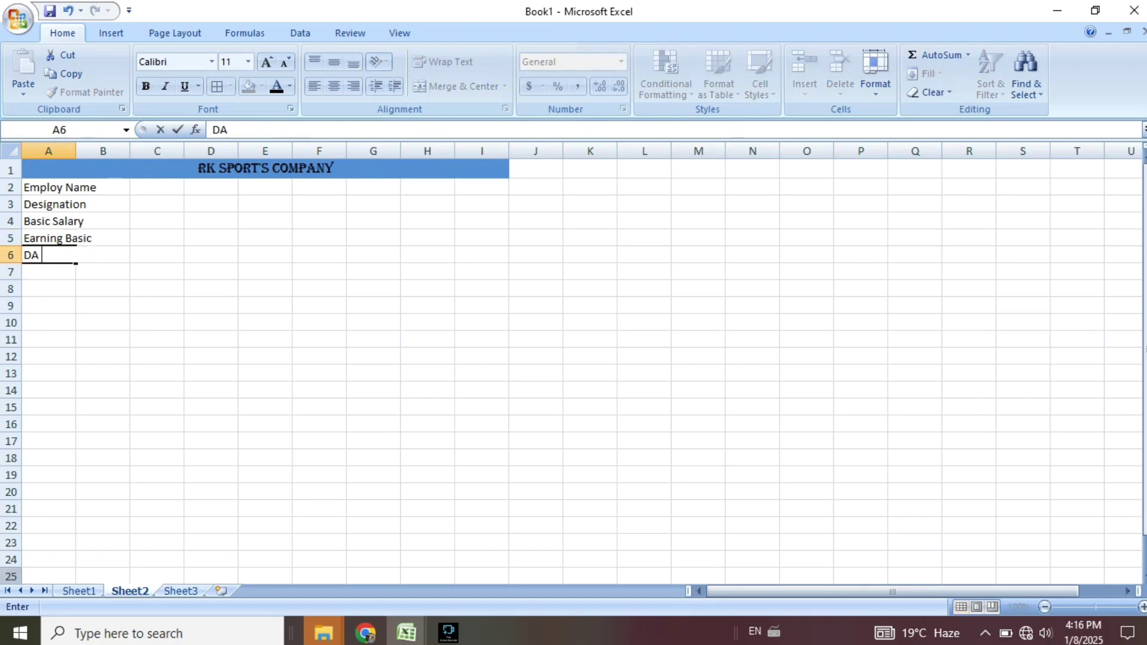
{"action": "type", "text": " 2%"}
{"action": "key", "text": "Return"}
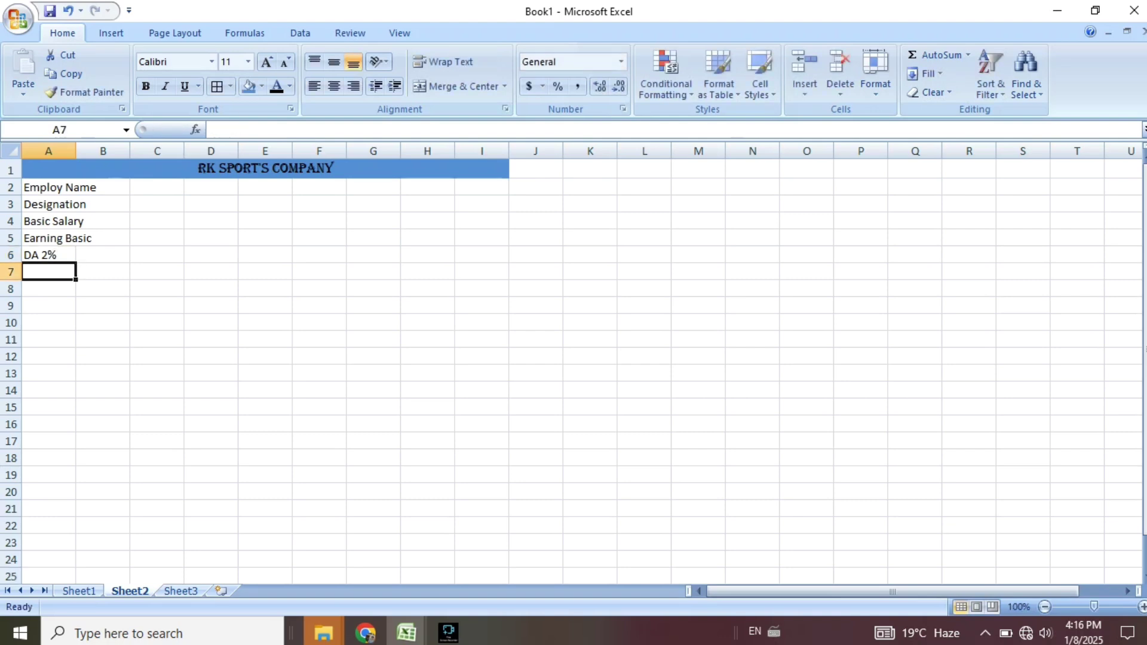
{"action": "type", "text": "HRA 10"}
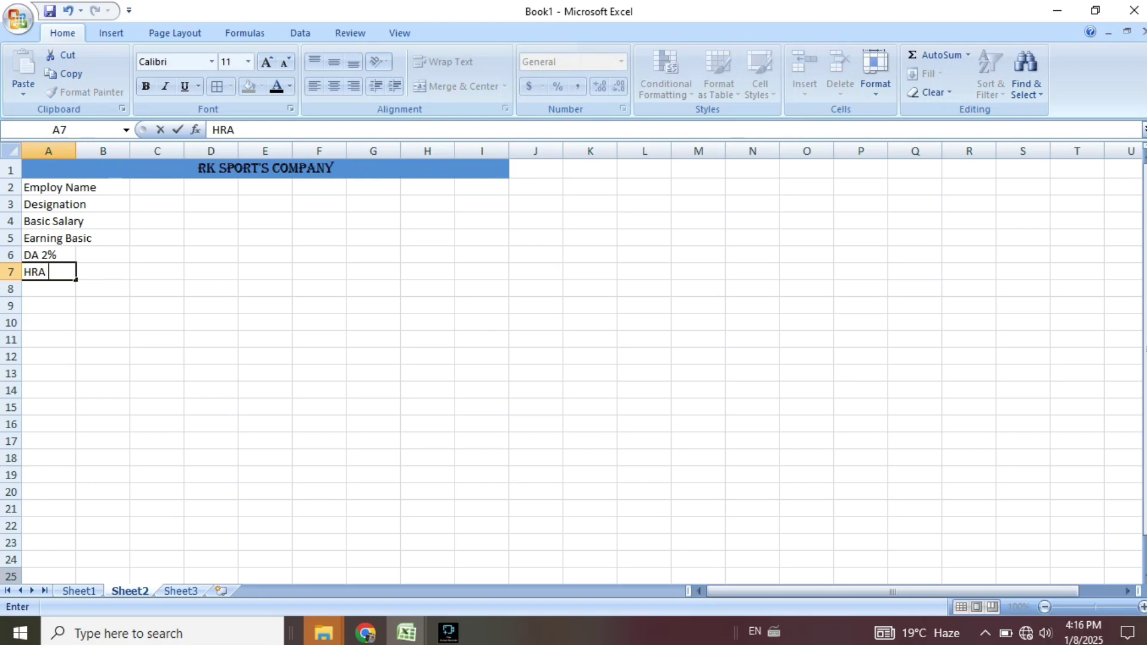
{"action": "type", "text": "%"}
After checking Sheet1, enter Bonus 12.5% in A9 and Total Earning in A10.
{"action": "key", "text": "ctrl+Page_Up"}
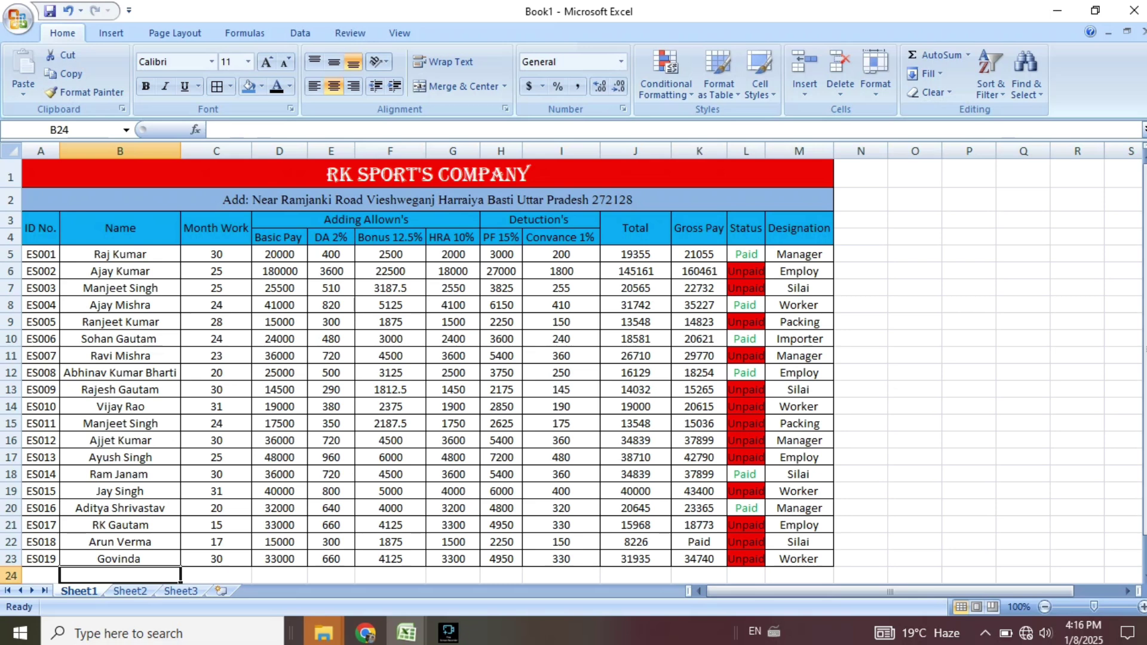
{"action": "key", "text": "ctrl+Page_Down"}
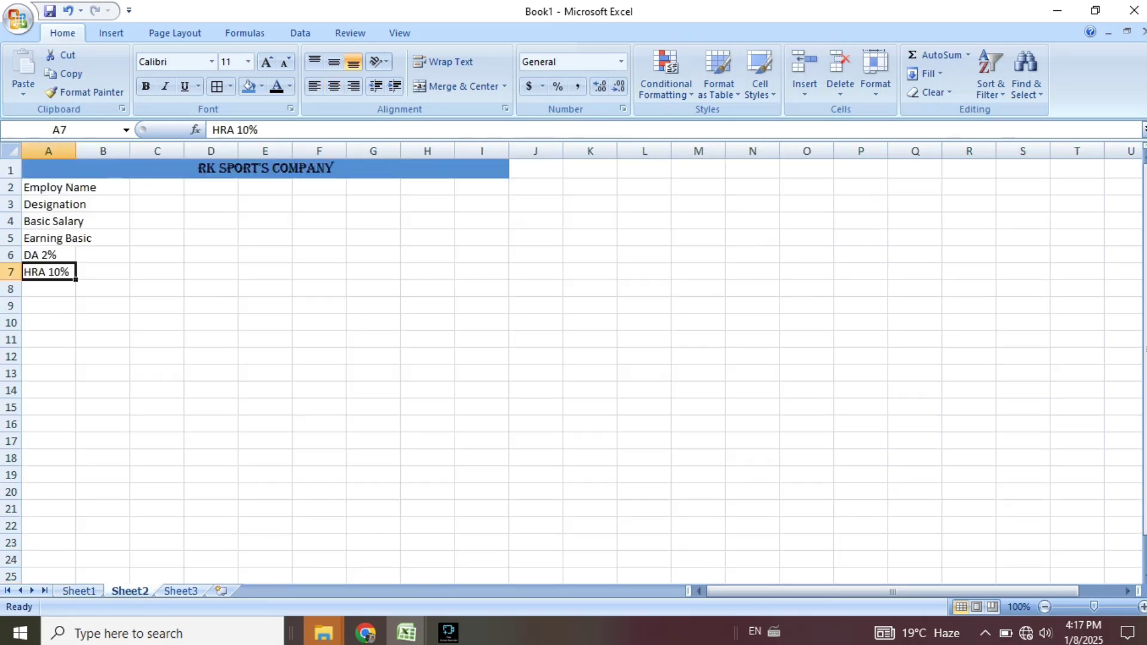
{"action": "key", "text": "Down"}
{"action": "key", "text": "Down"}
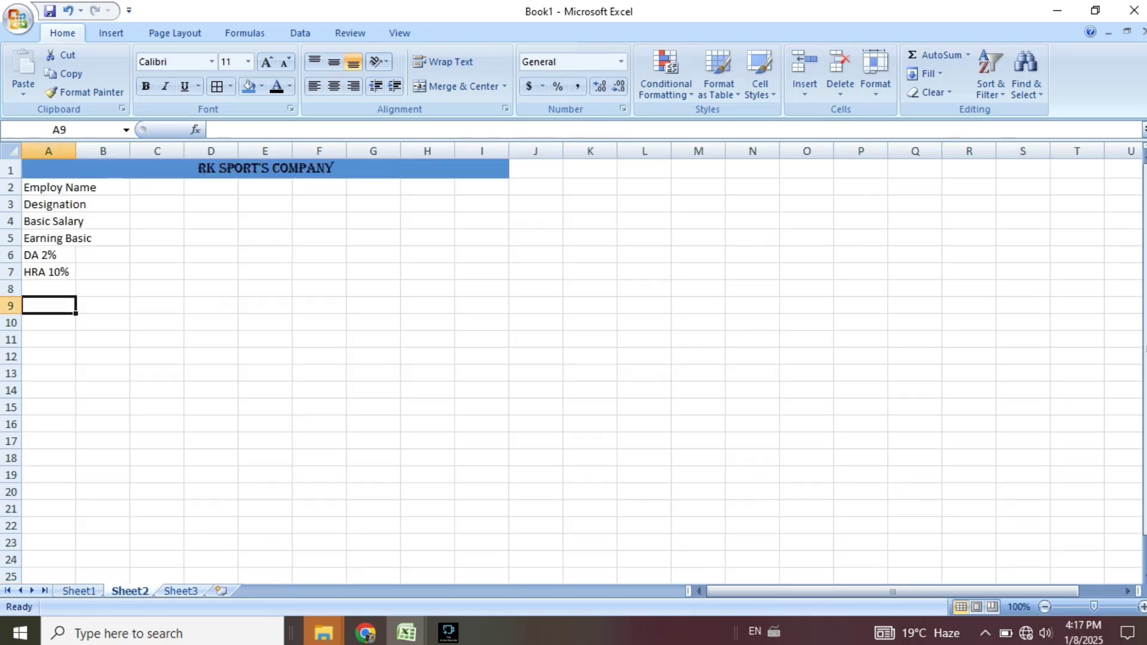
{"action": "key", "text": "alt"}
{"action": "key", "text": "alt+apostrophe"}
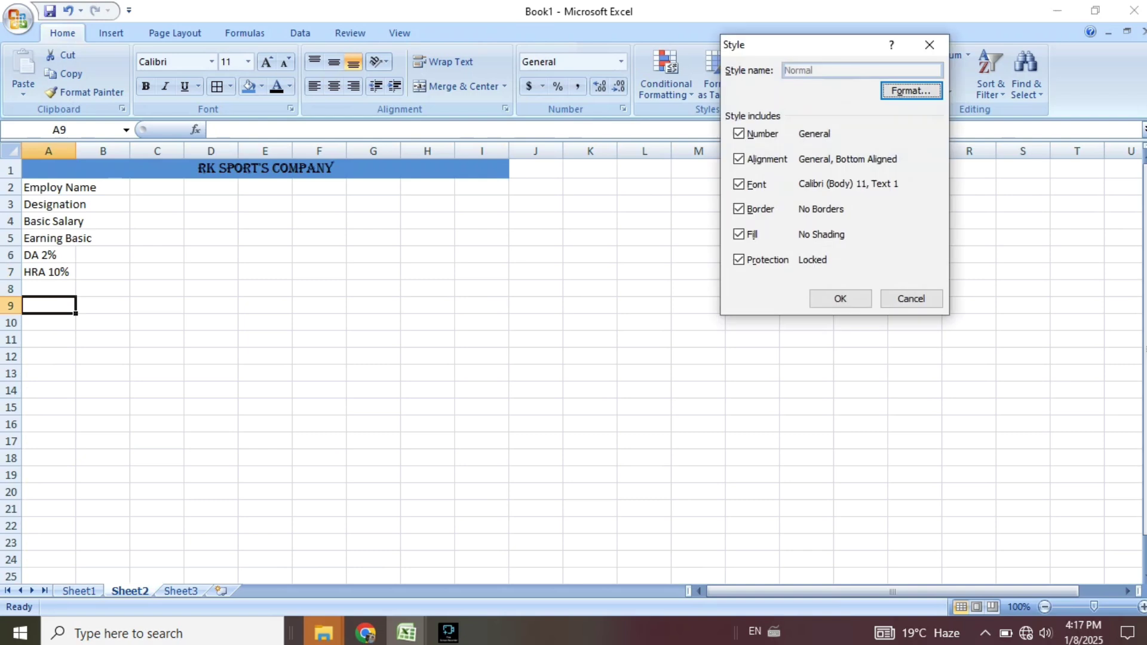
{"action": "key", "text": "Escape"}
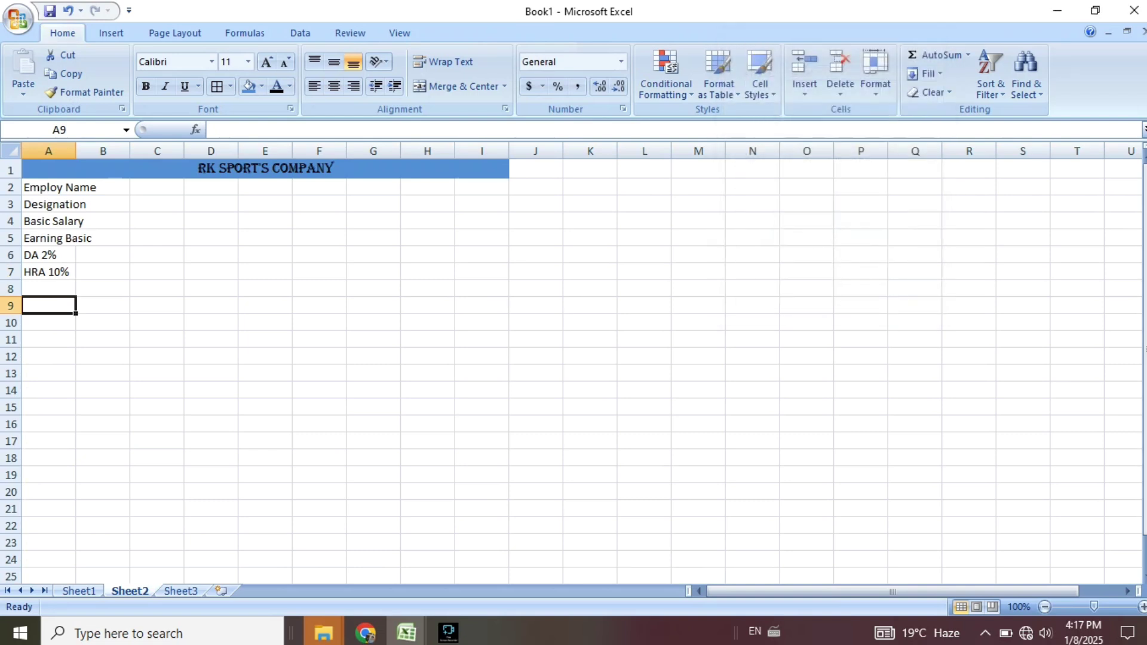
{"action": "type", "text": "Bo"}
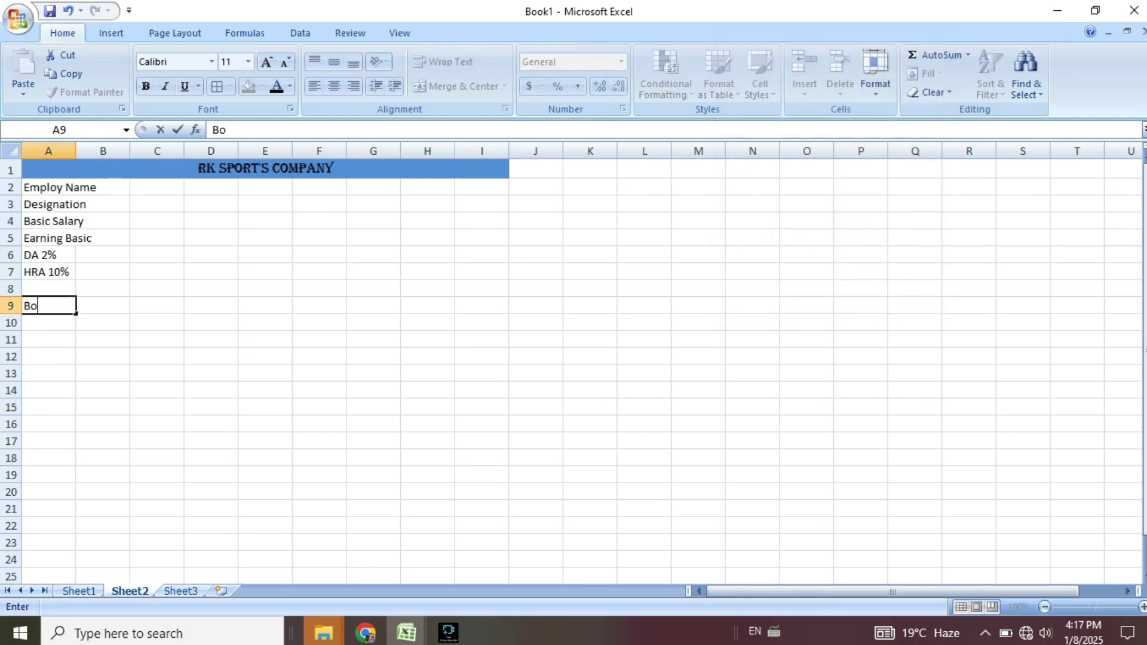
{"action": "type", "text": "nus 12.5%"}
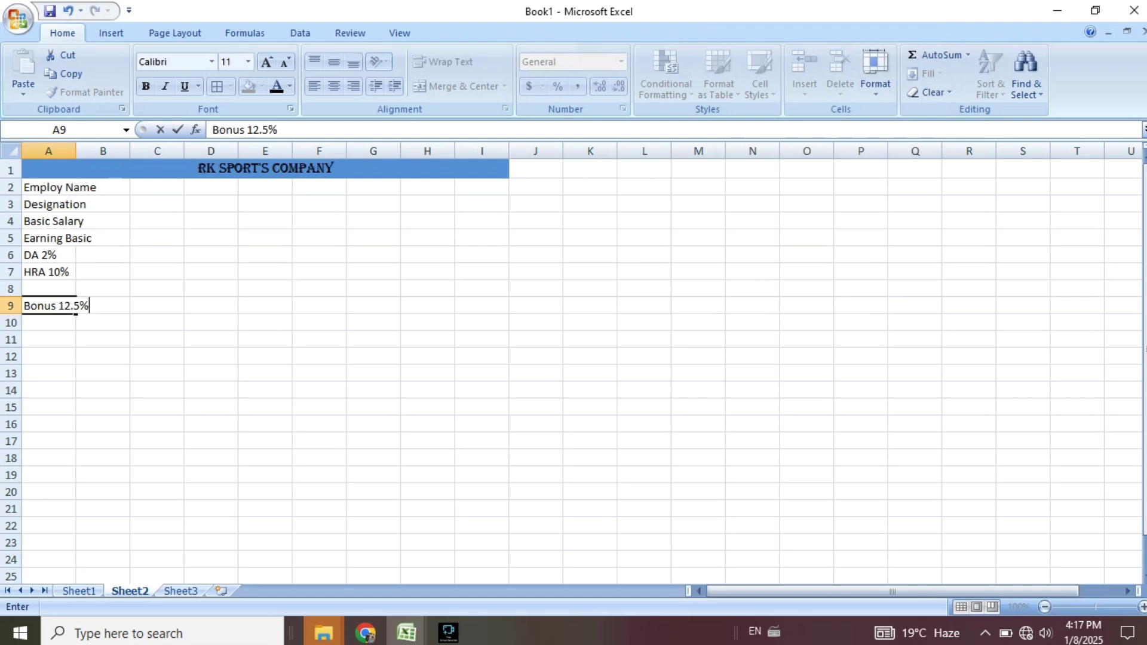
{"action": "key", "text": "Return"}
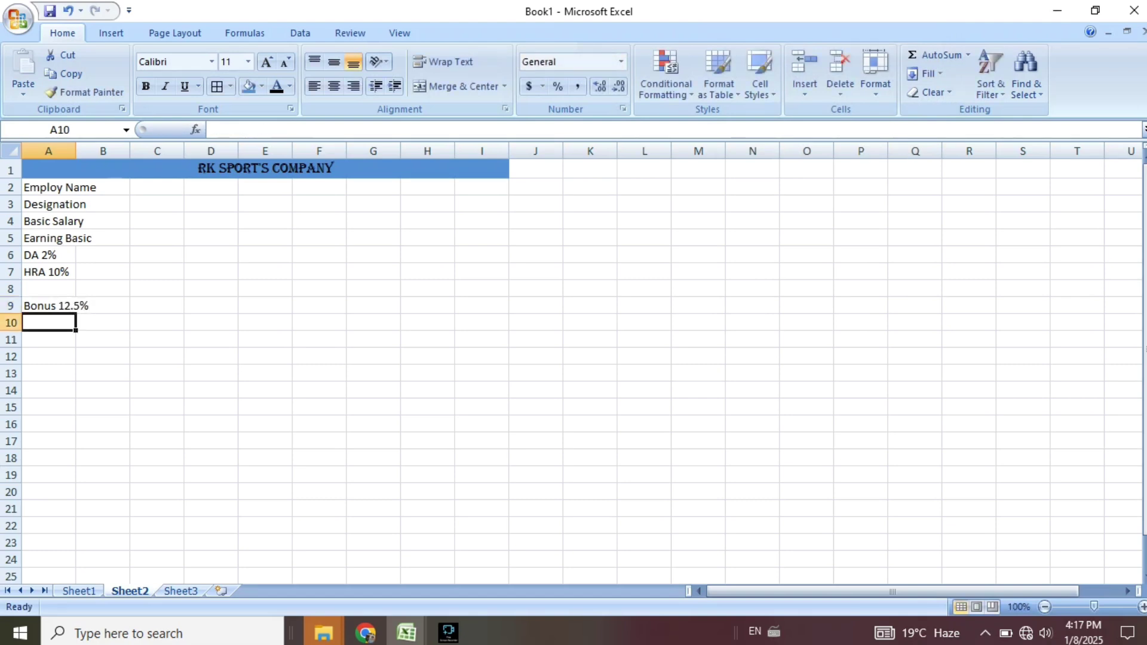
{"action": "type", "text": "Total"}
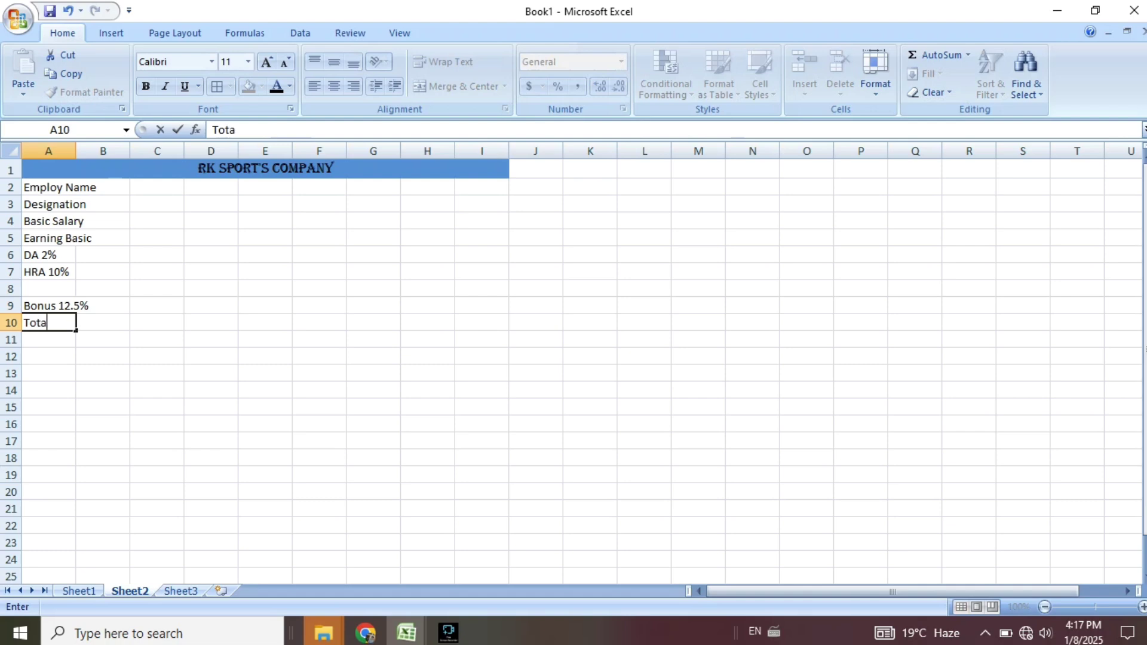
{"action": "type", "text": " Earning"}
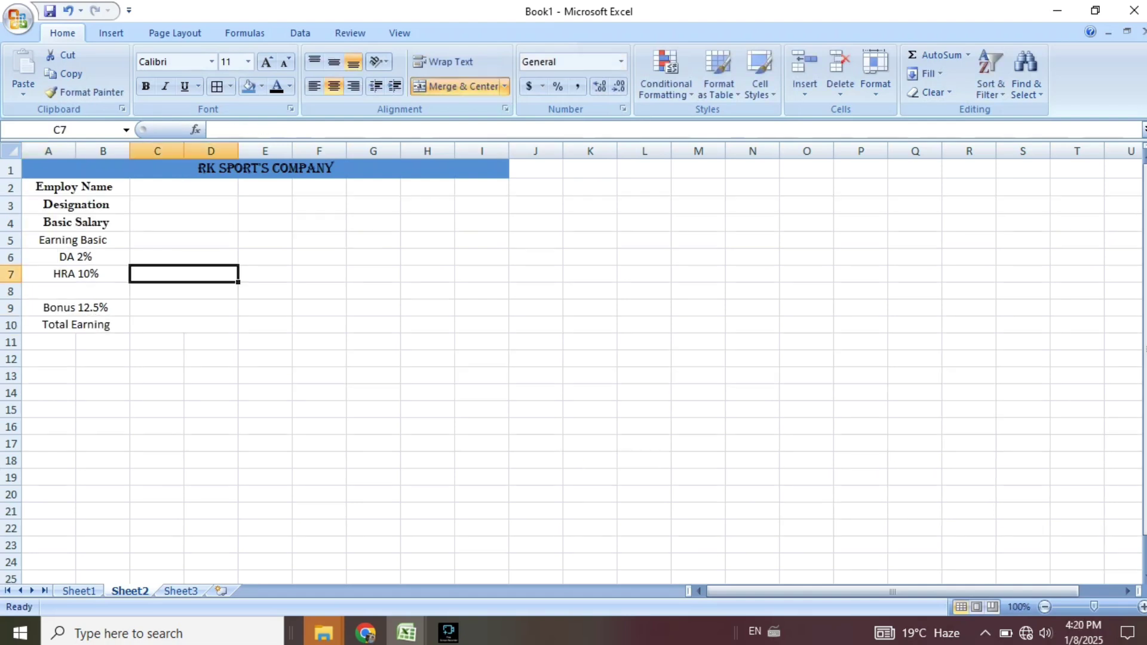
Set the Earning Basic label in A5 to Arial Unicode MS.
{"action": "left_click", "coordinate": [76, 239]}
{"action": "left_click", "coordinate": [212, 62]}
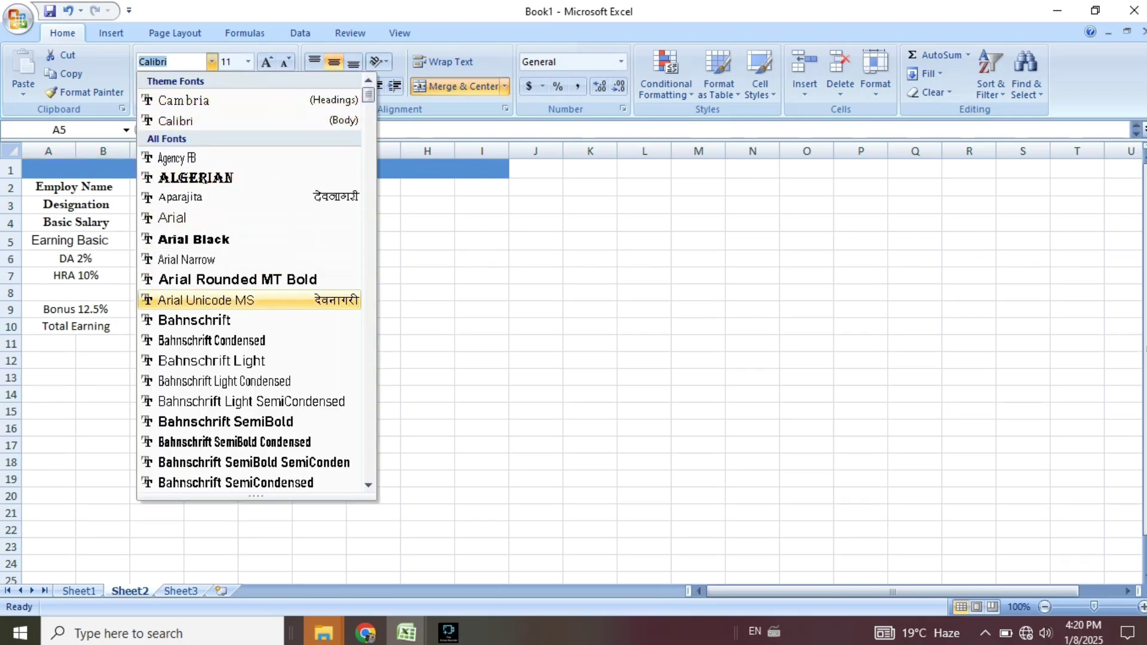
{"action": "left_click", "coordinate": [206, 300]}
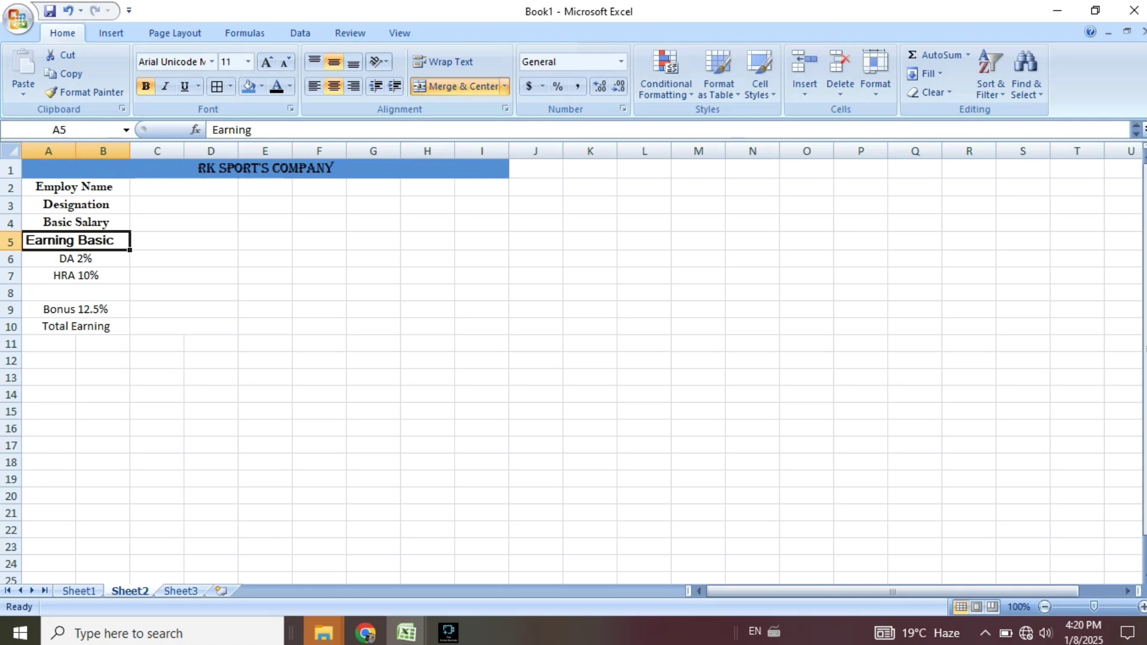
{"action": "double_click", "coordinate": [74, 242]}
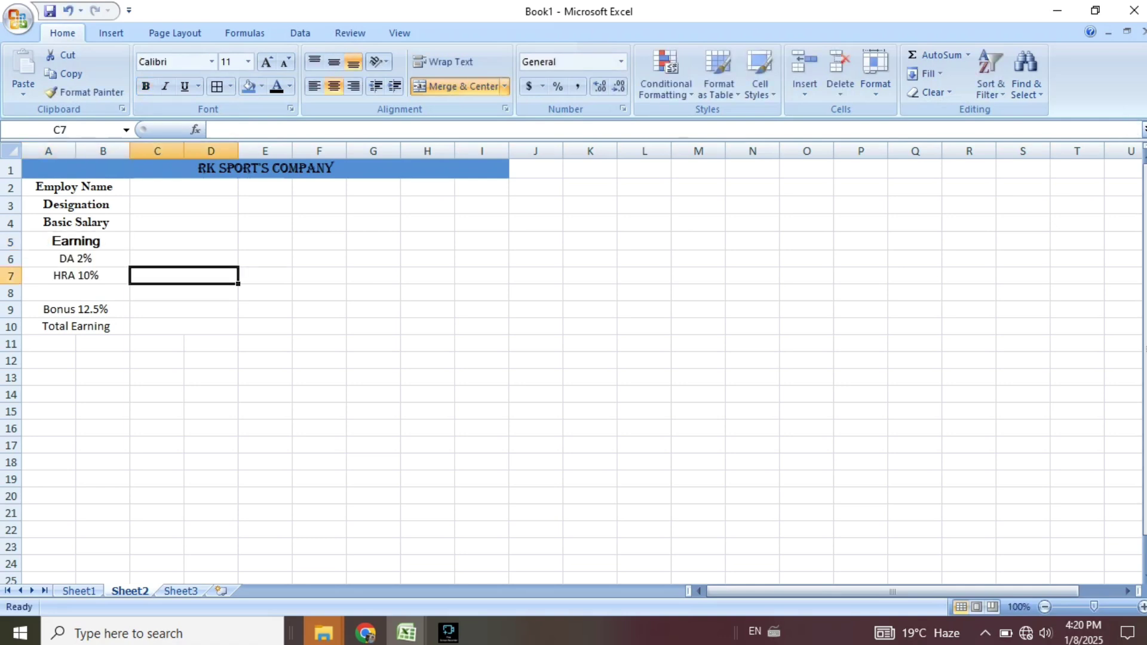
AutoFit the row heights of the label block A2:A10.
{"action": "left_click", "coordinate": [76, 241]}
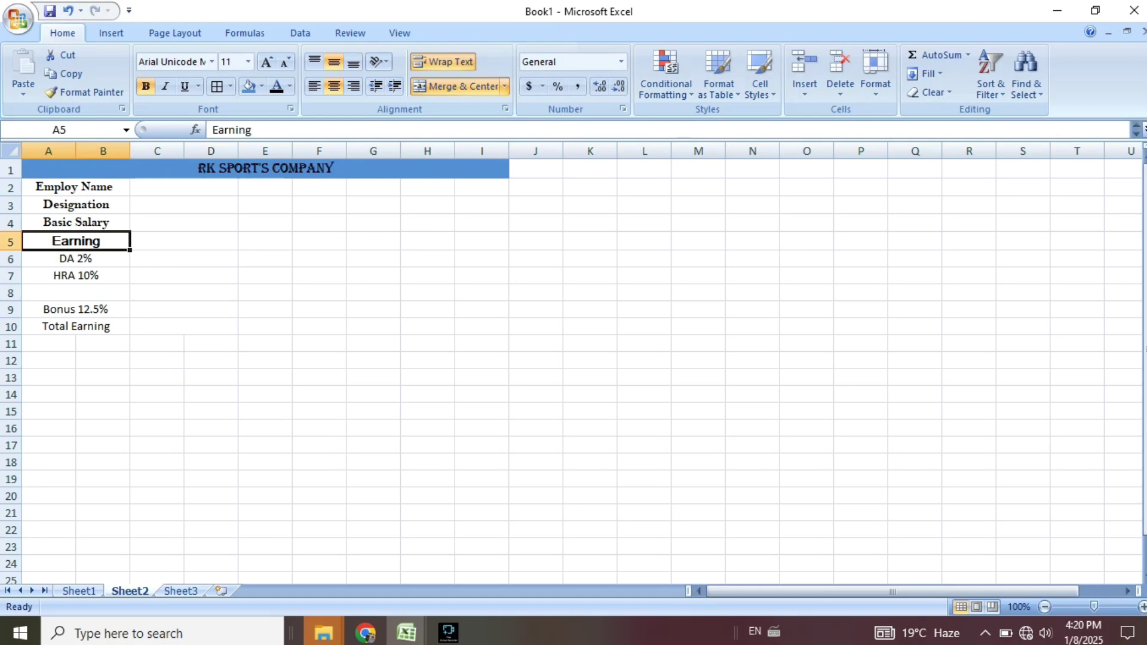
{"action": "left_click_drag", "start_coordinate": [76, 187], "coordinate": [76, 326]}
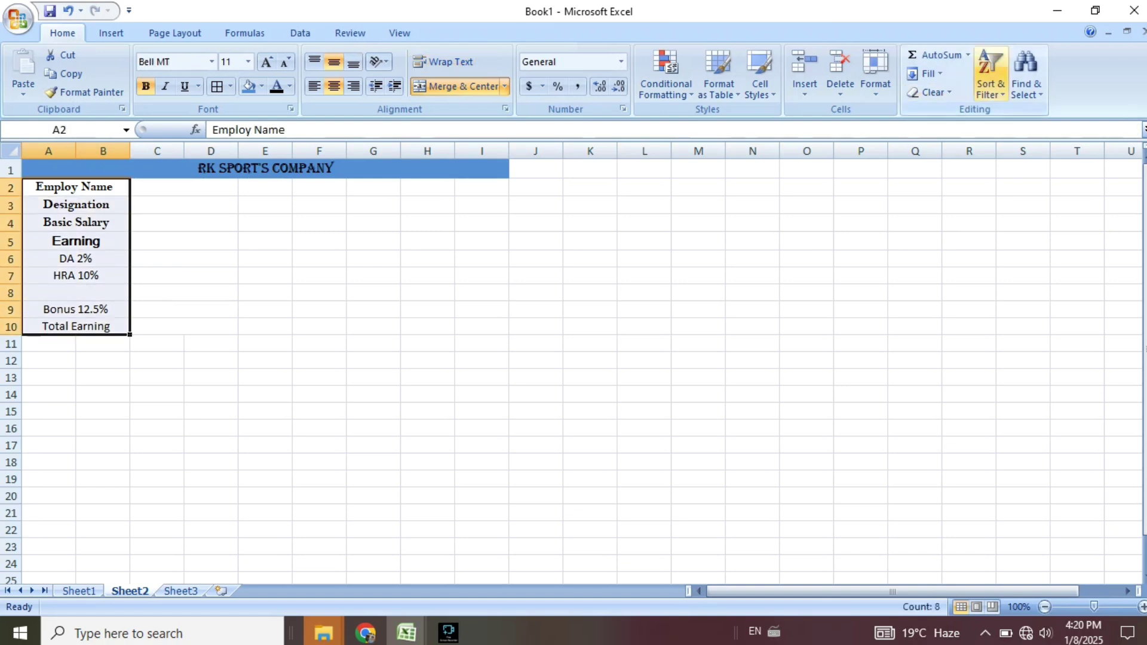
{"action": "left_click", "coordinate": [875, 71]}
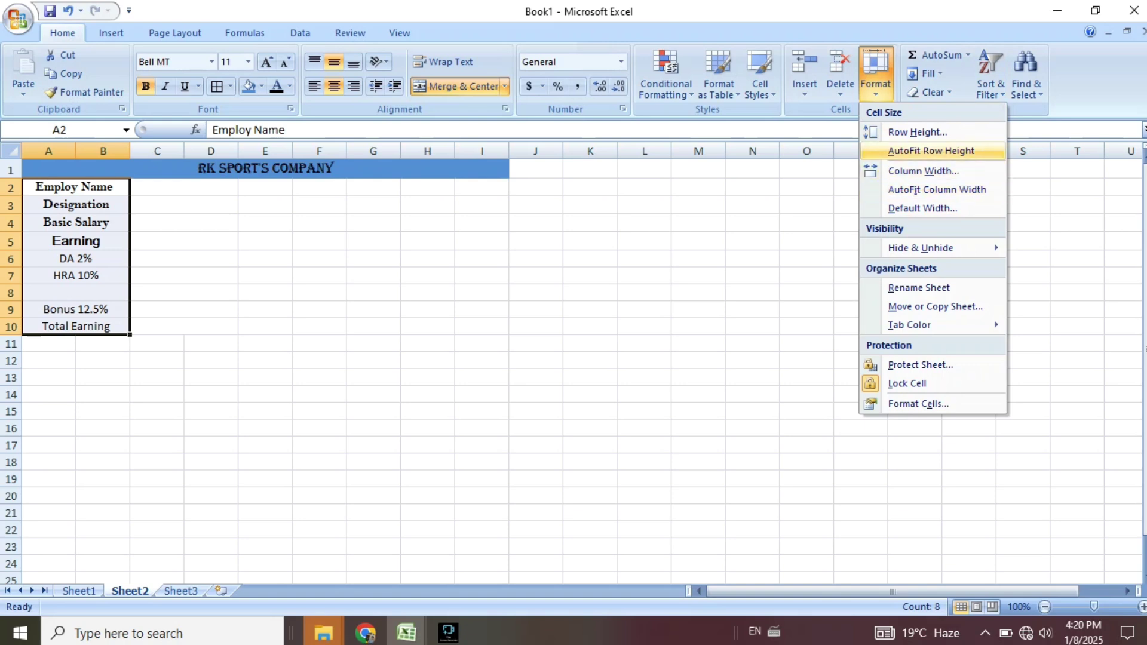
{"action": "left_click", "coordinate": [931, 151]}
Make row 5 19.50 tall so both lines of Earning/Basic show.
{"action": "left_click", "coordinate": [184, 293]}
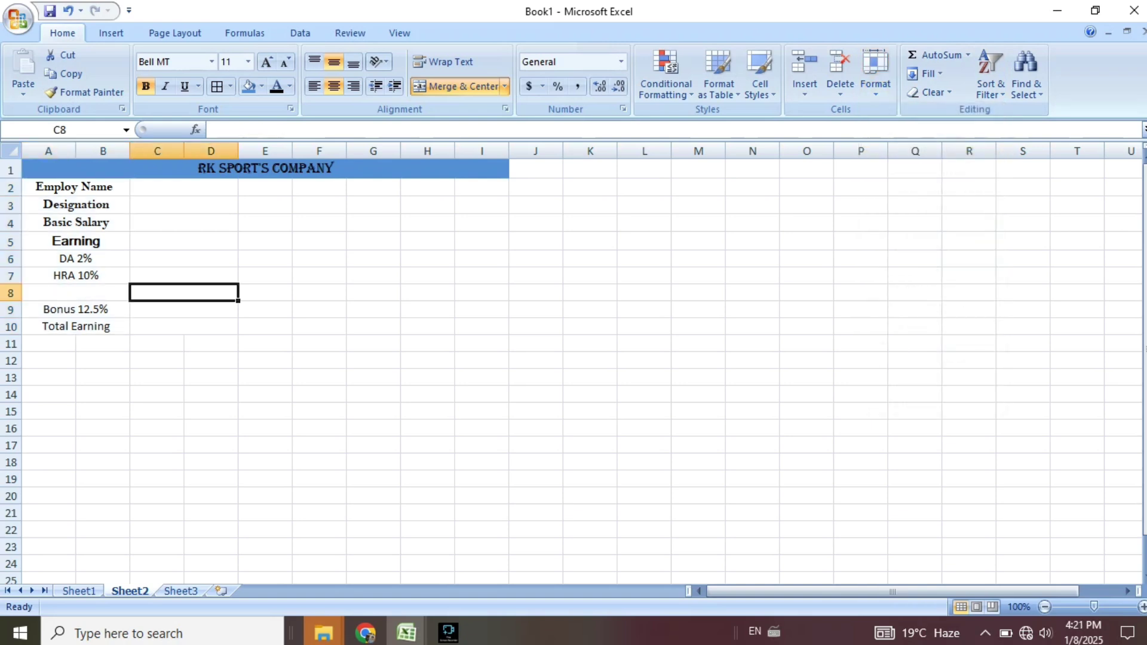
{"action": "double_click", "coordinate": [105, 241]}
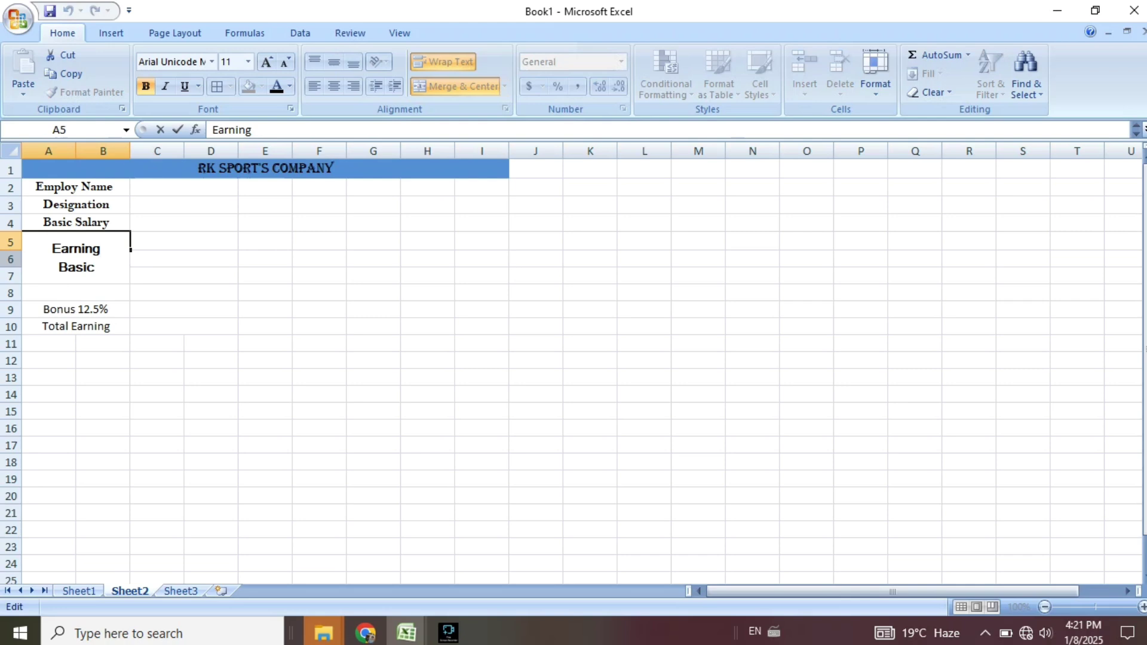
{"action": "left_click", "coordinate": [10, 243]}
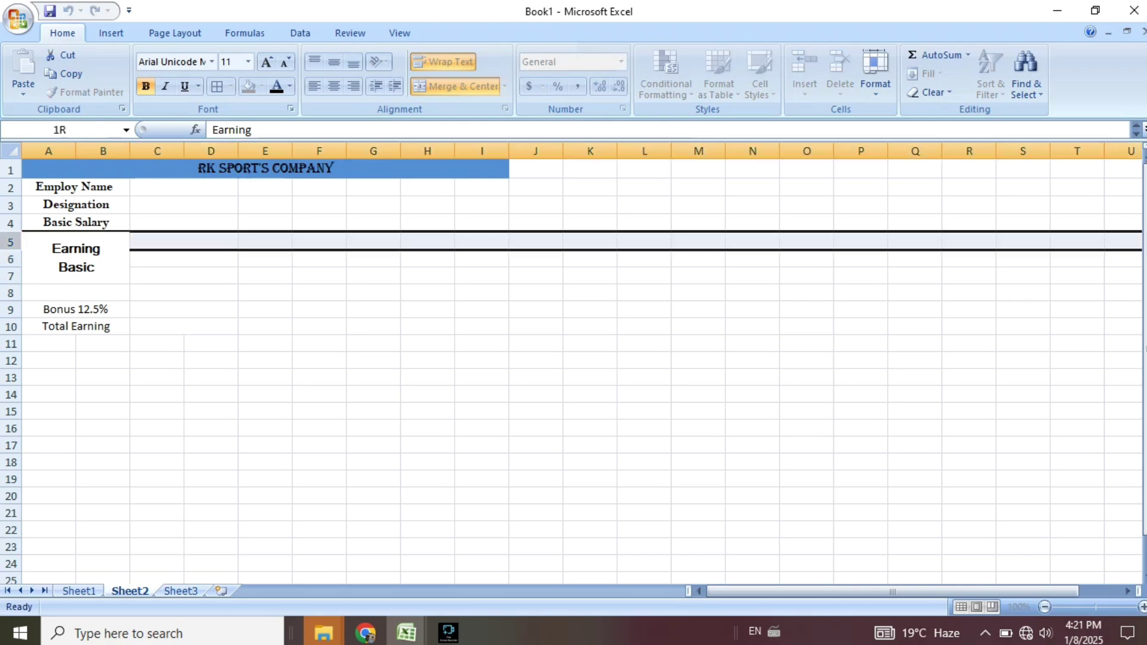
{"action": "left_click_drag", "start_coordinate": [11, 251], "coordinate": [24, 269]}
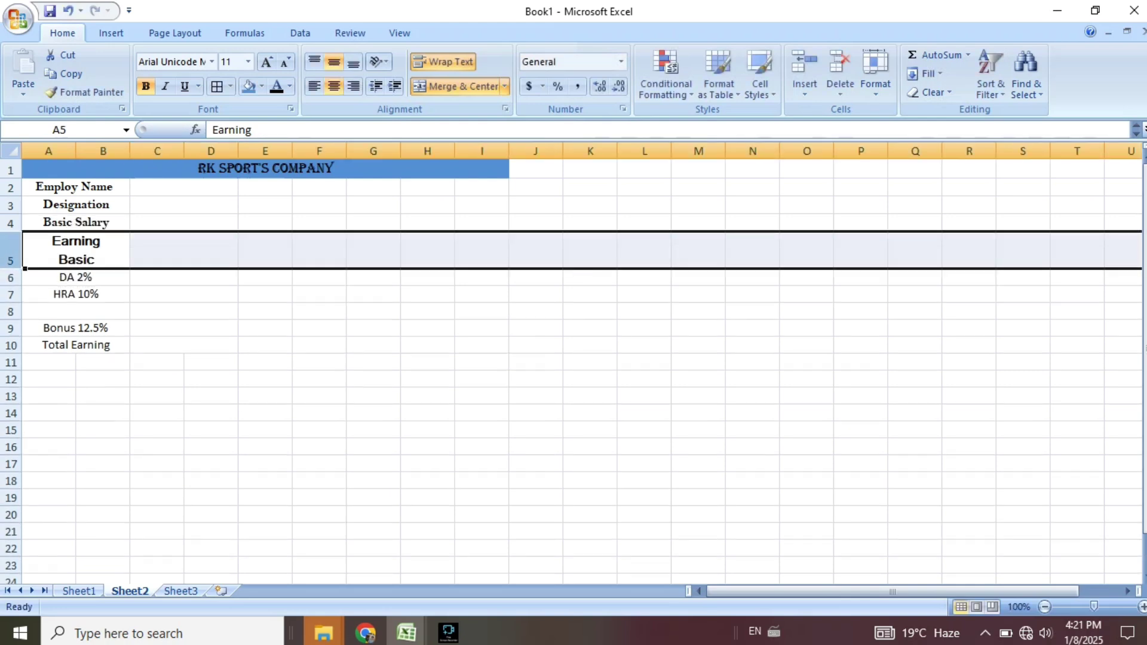
{"action": "left_click", "coordinate": [265, 328]}
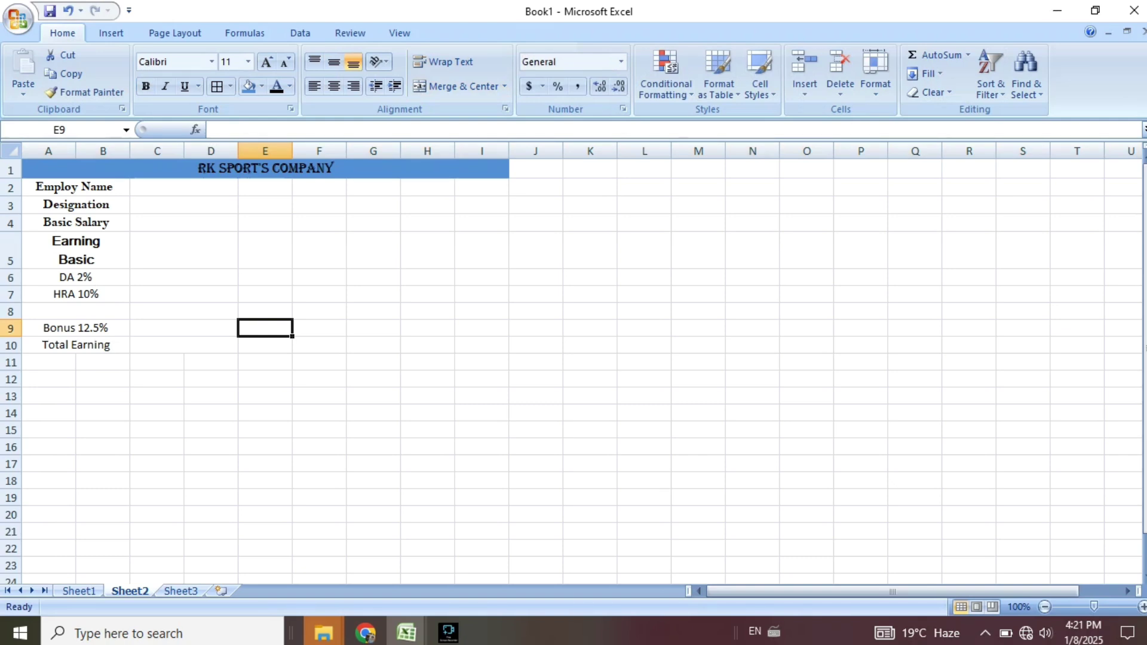
Select the word Bonus inside A9 to change its font.
{"action": "double_click", "coordinate": [64, 328]}
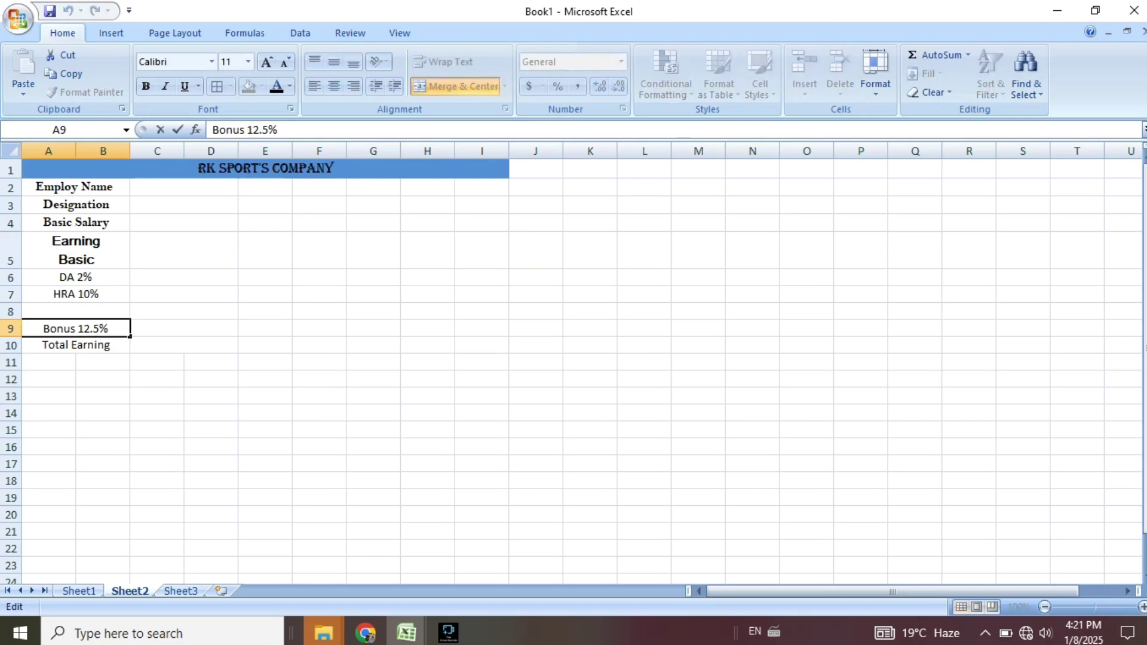
{"action": "left_click_drag", "start_coordinate": [78, 328], "coordinate": [40, 329]}
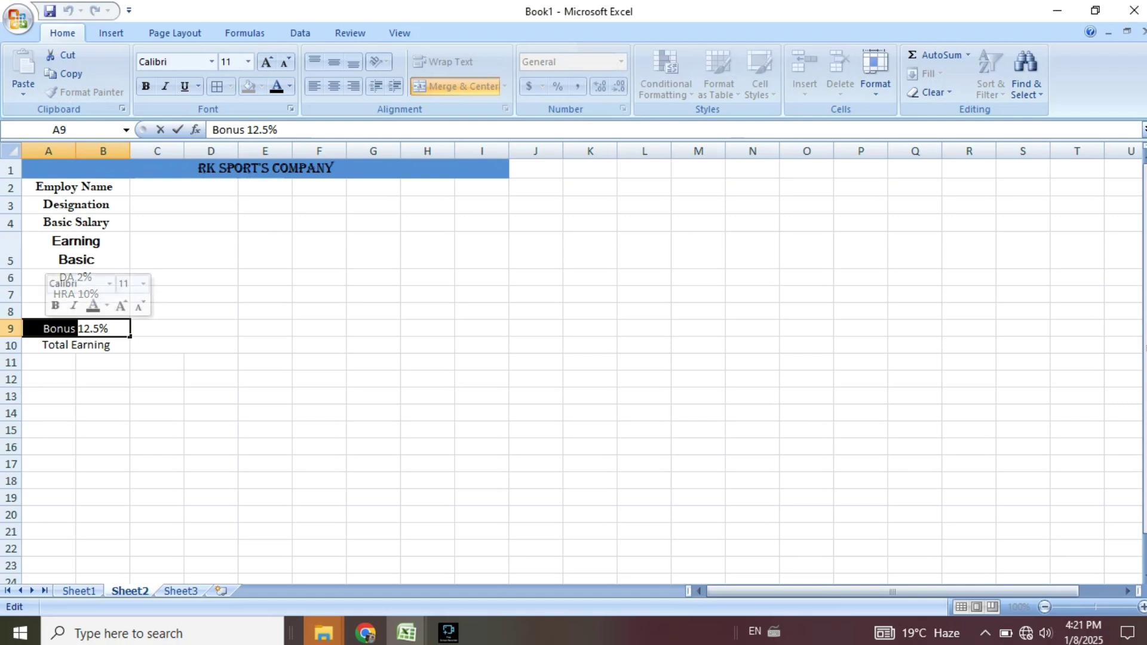
{"action": "left_click", "coordinate": [211, 62]}
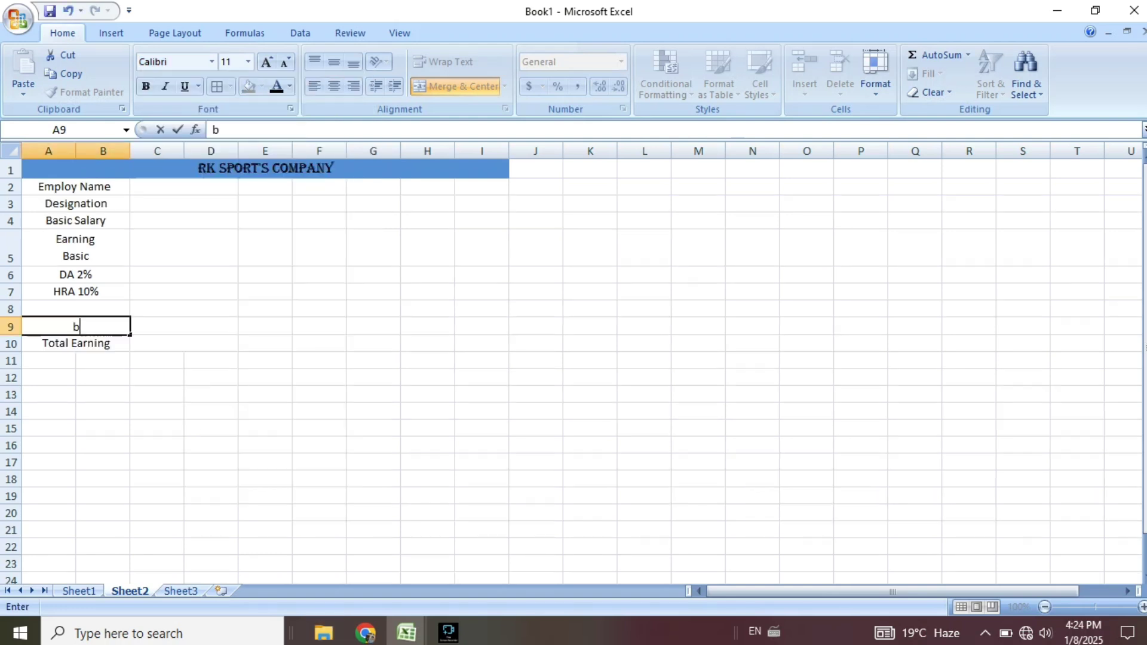
Retype cell A9 as BONUS.
{"action": "key", "text": "BackSpace"}
{"action": "type", "text": "BONUS"}
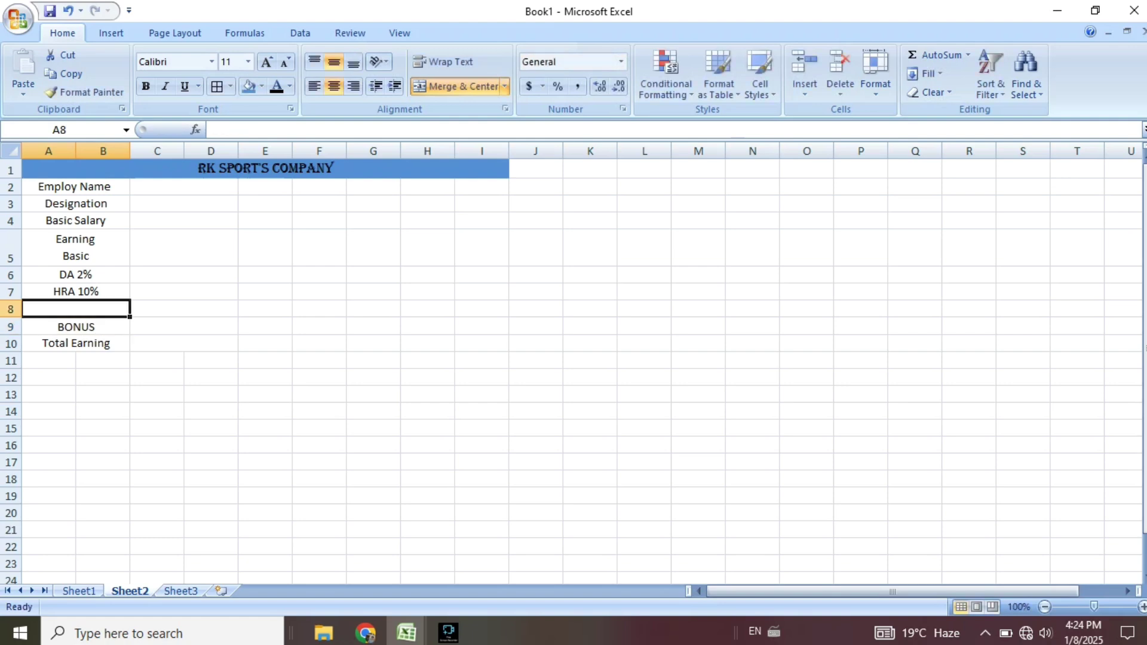
{"action": "key", "text": "Return"}
Merge A12:B12 and enter the label Gross Pay.
{"action": "key", "text": "Down"}
{"action": "key", "text": "Down"}
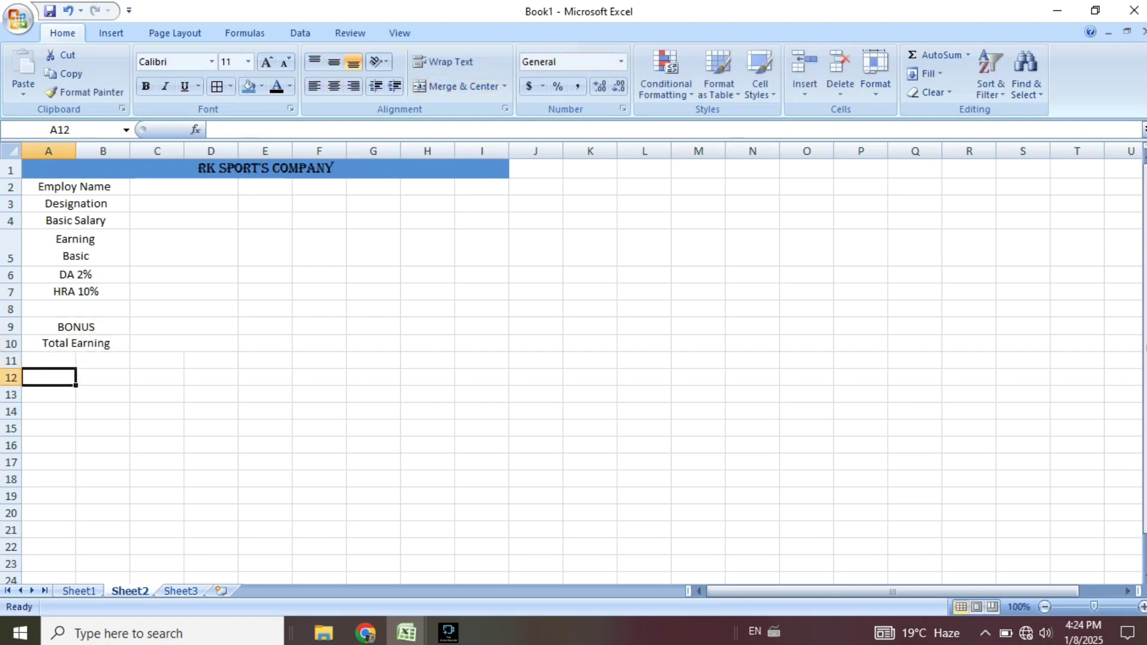
{"action": "key", "text": "Right"}
{"action": "key", "text": "Left"}
{"action": "key", "text": "ctrl+Right"}
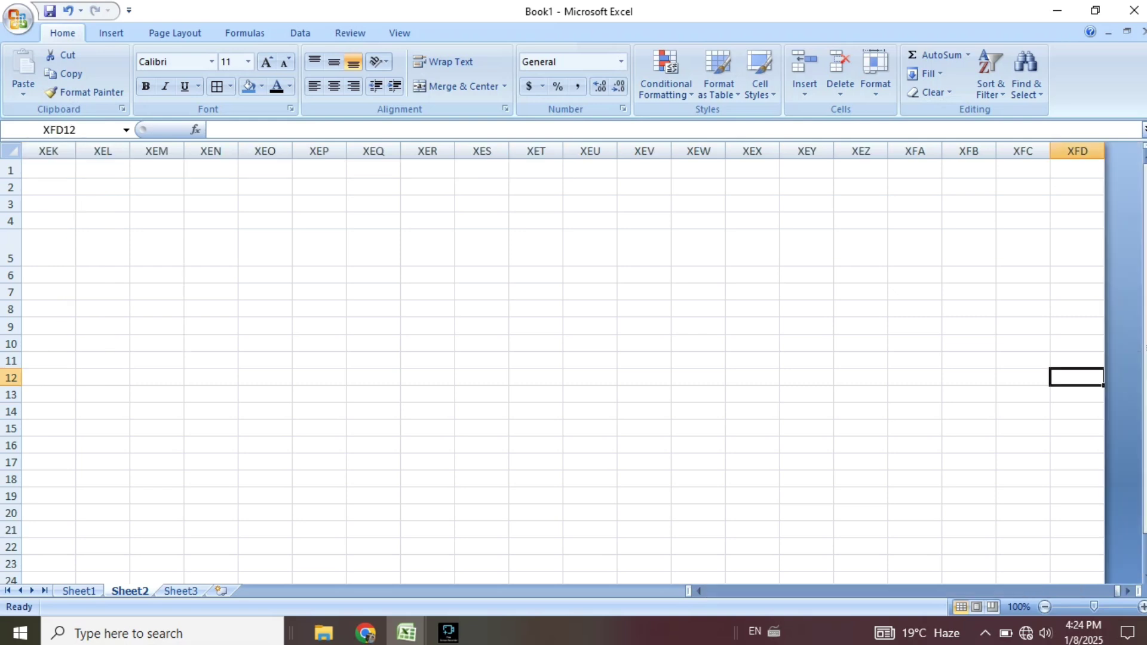
{"action": "key", "text": "ctrl+Left"}
{"action": "key", "text": "shift+Right"}
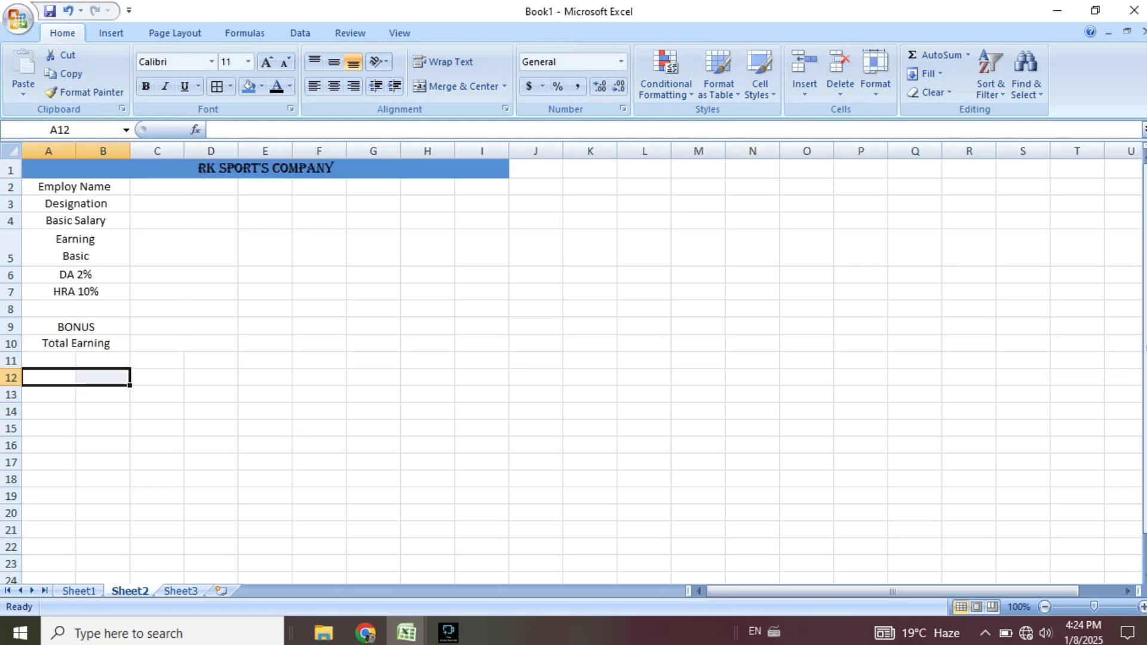
{"action": "left_click", "coordinate": [455, 86]}
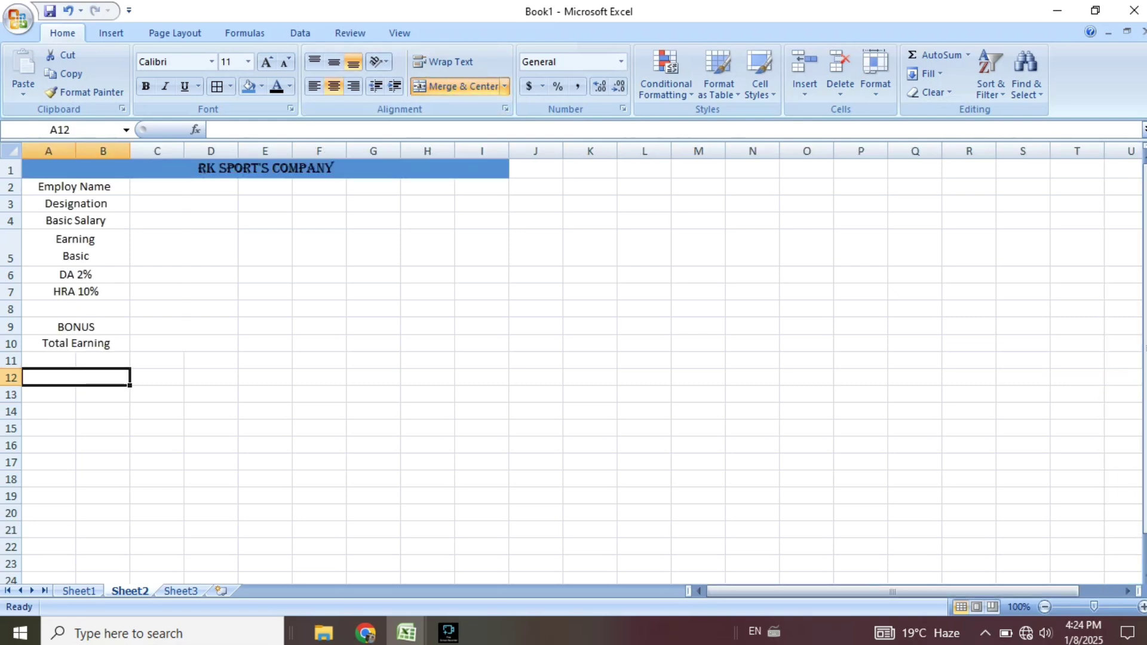
{"action": "type", "text": "Gross "}
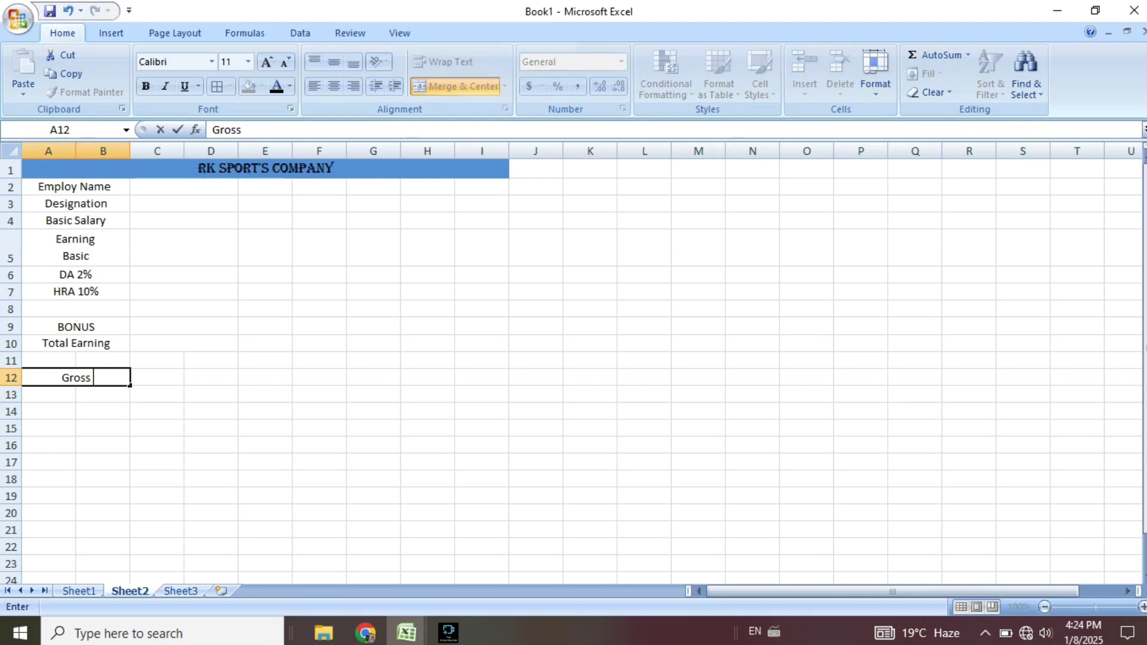
{"action": "type", "text": "Pay"}
{"action": "key", "text": "Tab"}
Merge and centre C11:D11, C12:D12 and C2:D2 so the value cells span columns C and D.
{"action": "key", "text": "shift+Right"}
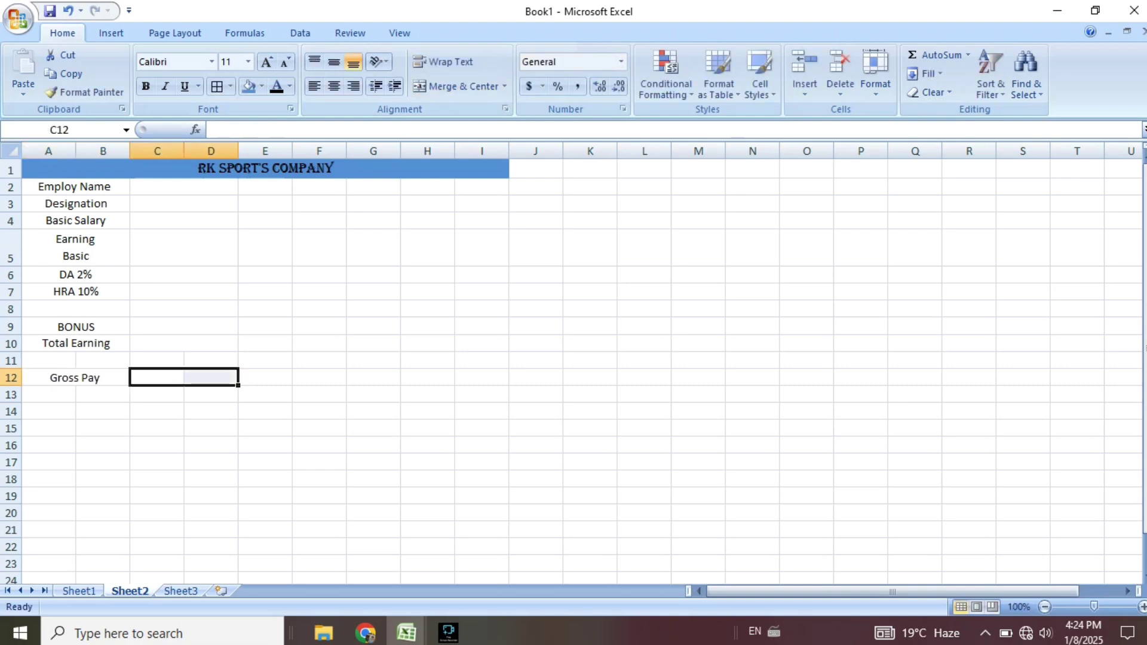
{"action": "left_click_drag", "start_coordinate": [158, 361], "coordinate": [209, 378]}
{"action": "left_click", "coordinate": [460, 86]}
{"action": "left_click", "coordinate": [460, 86]}
{"action": "left_click_drag", "start_coordinate": [158, 187], "coordinate": [209, 187]}
{"action": "left_click", "coordinate": [460, 86]}
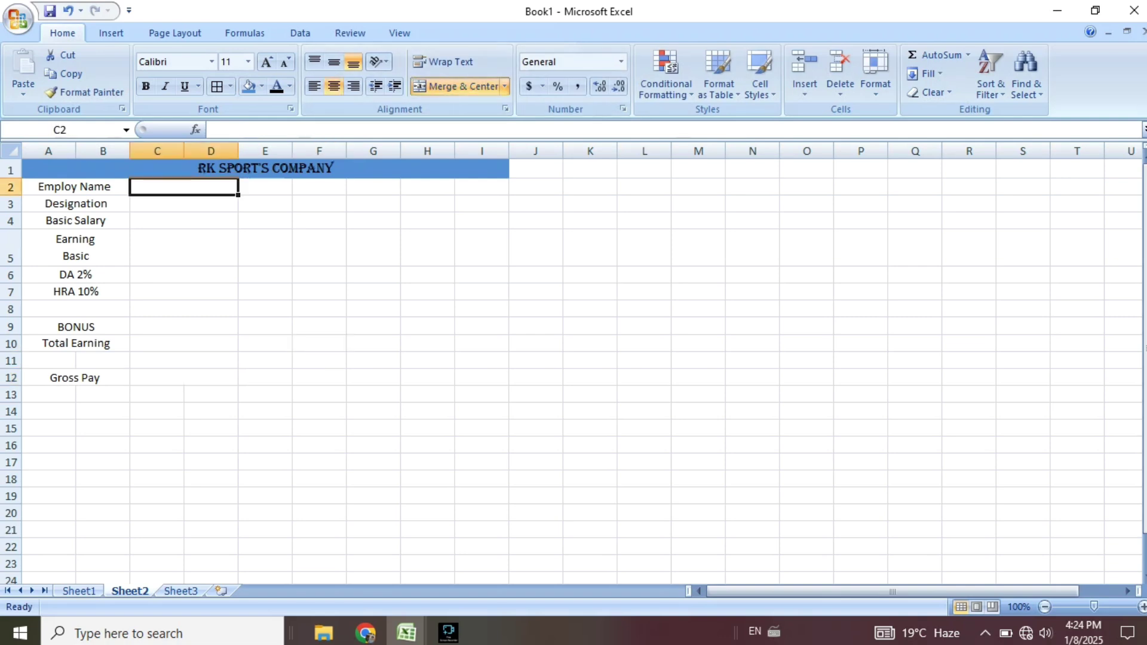
{"action": "left_click", "coordinate": [184, 248]}
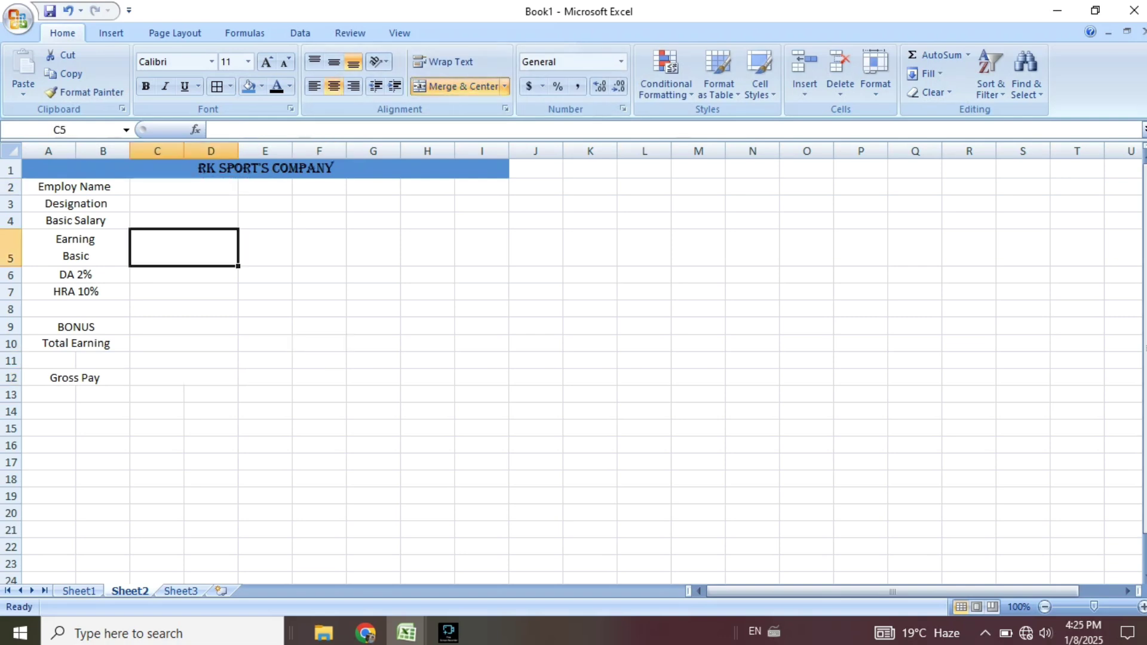
Enter RS. in C5 and a Deduction heading merged across E5:G5.
{"action": "type", "text": "RS"}
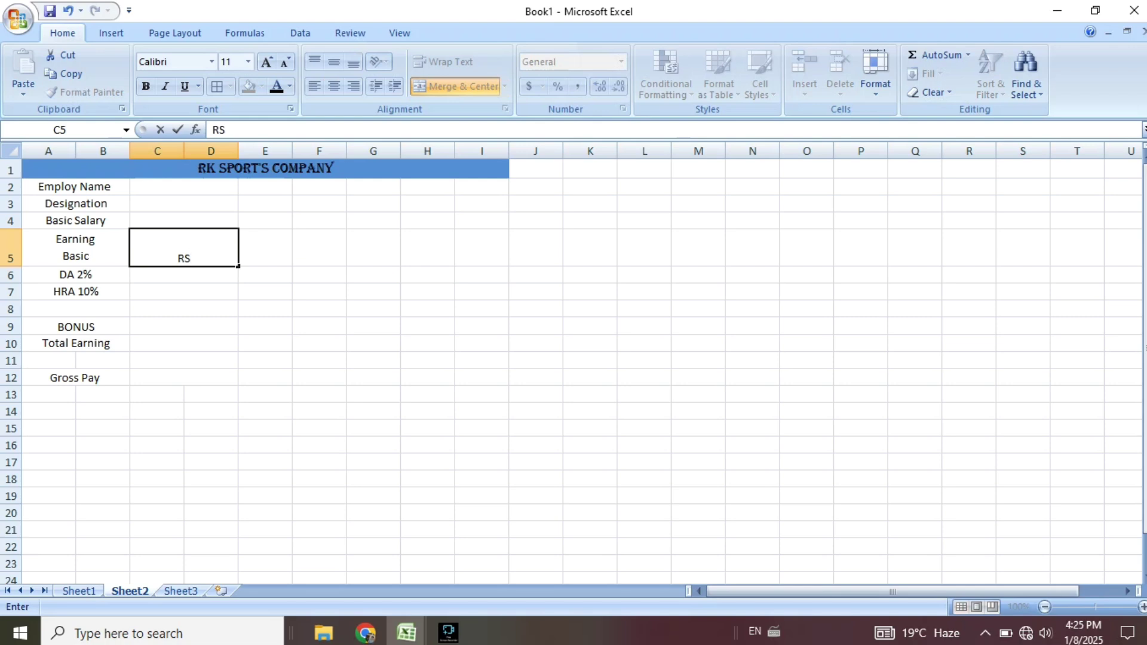
{"action": "type", "text": "."}
{"action": "left_click", "coordinate": [265, 292]}
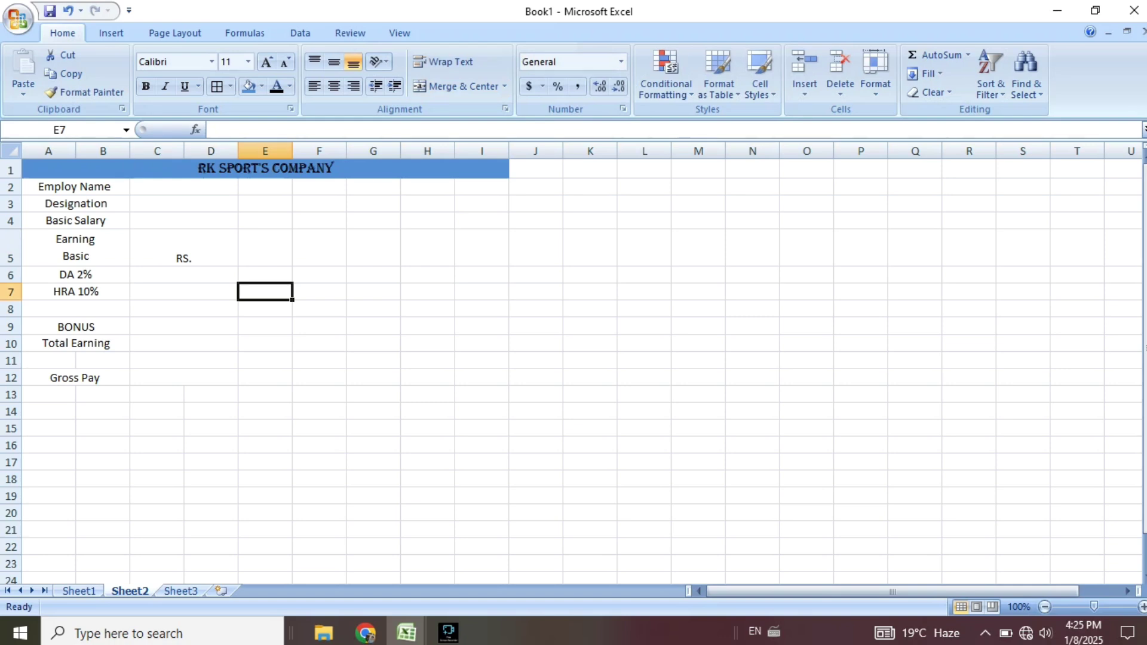
{"action": "left_click_drag", "start_coordinate": [266, 248], "coordinate": [373, 248]}
{"action": "left_click", "coordinate": [455, 86]}
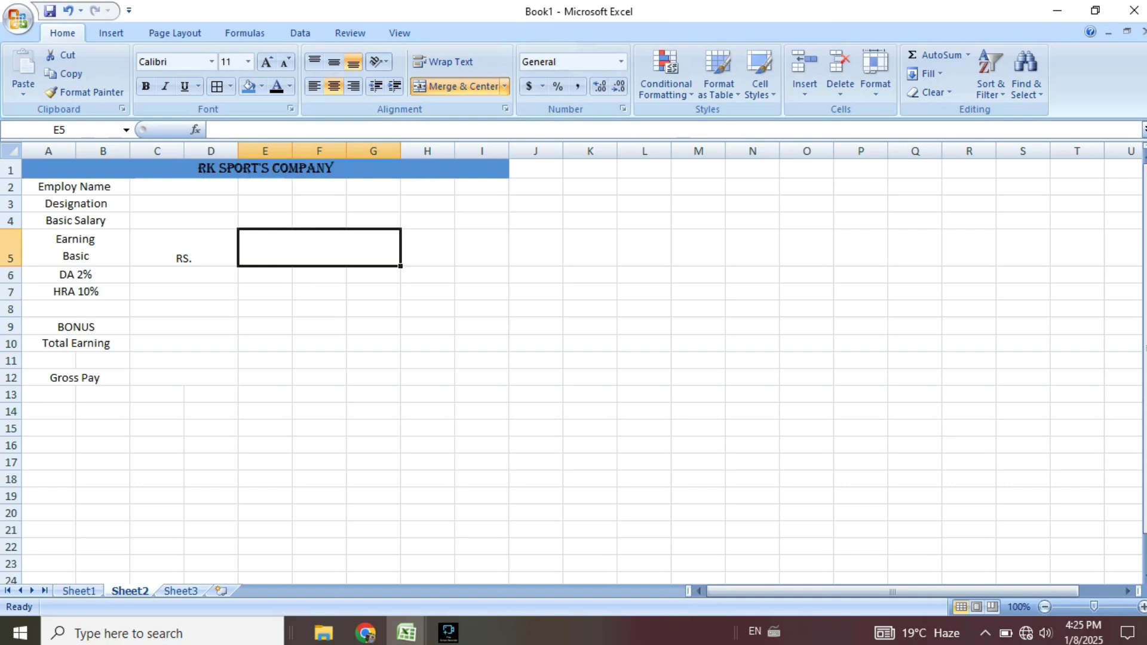
{"action": "type", "text": "Del"}
{"action": "key", "text": "BackSpace"}
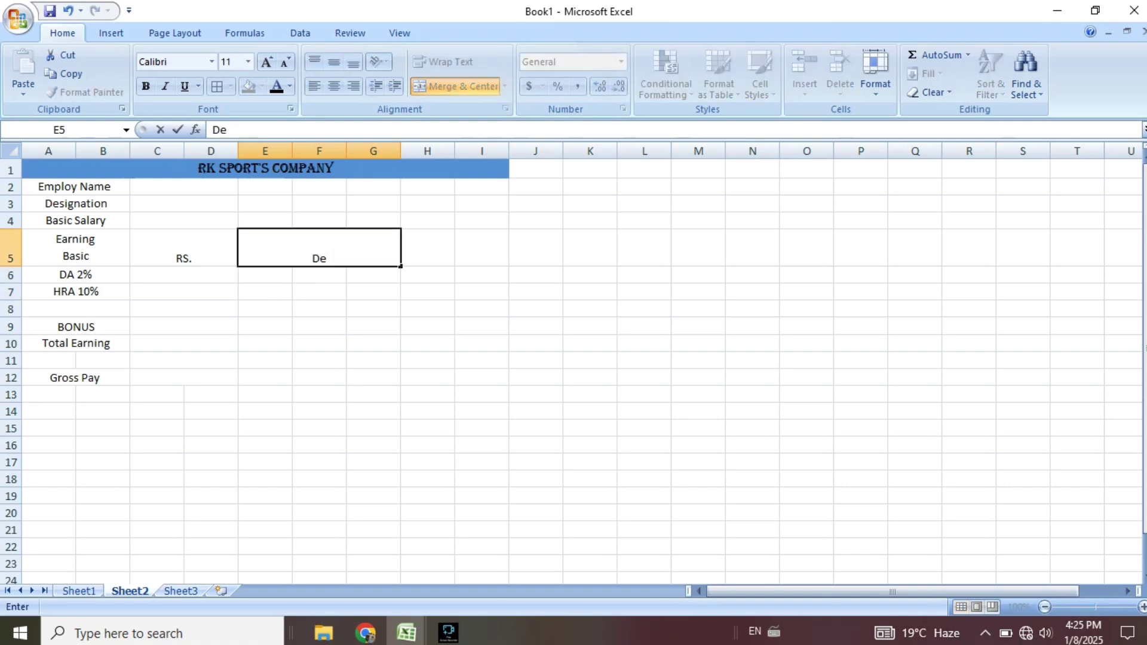
{"action": "type", "text": "duction"}
{"action": "key", "text": "Return"}
Add the deduction labels PF 15% in E6 and CONVANCE in E7.
{"action": "type", "text": "PF"}
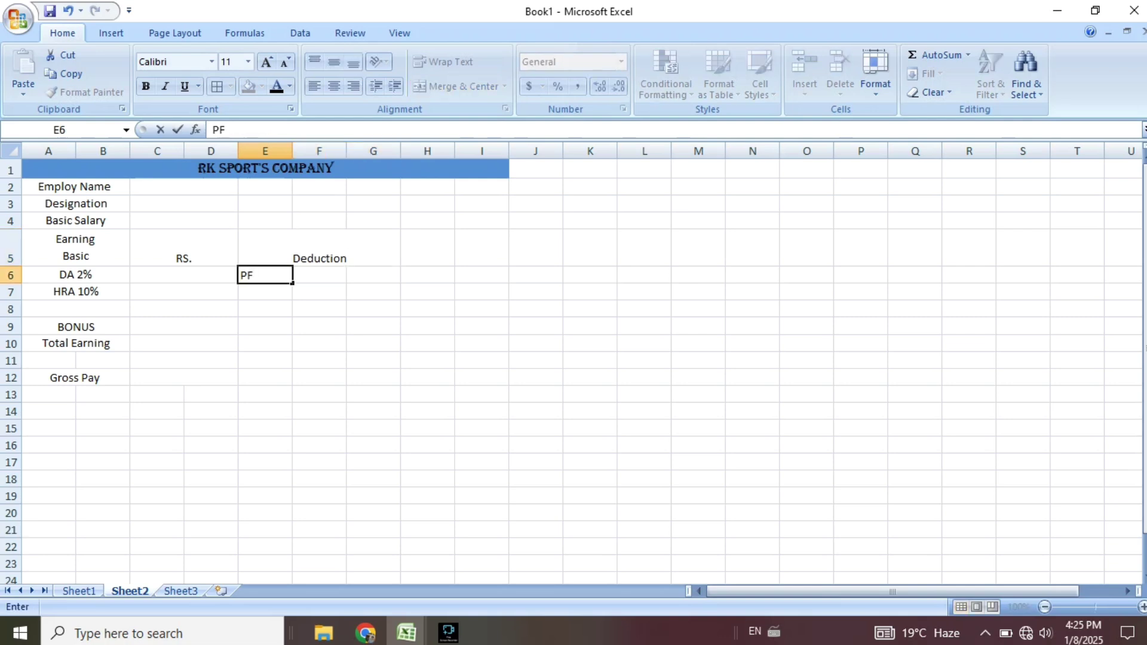
{"action": "type", "text": " 15%"}
{"action": "key", "text": "Return"}
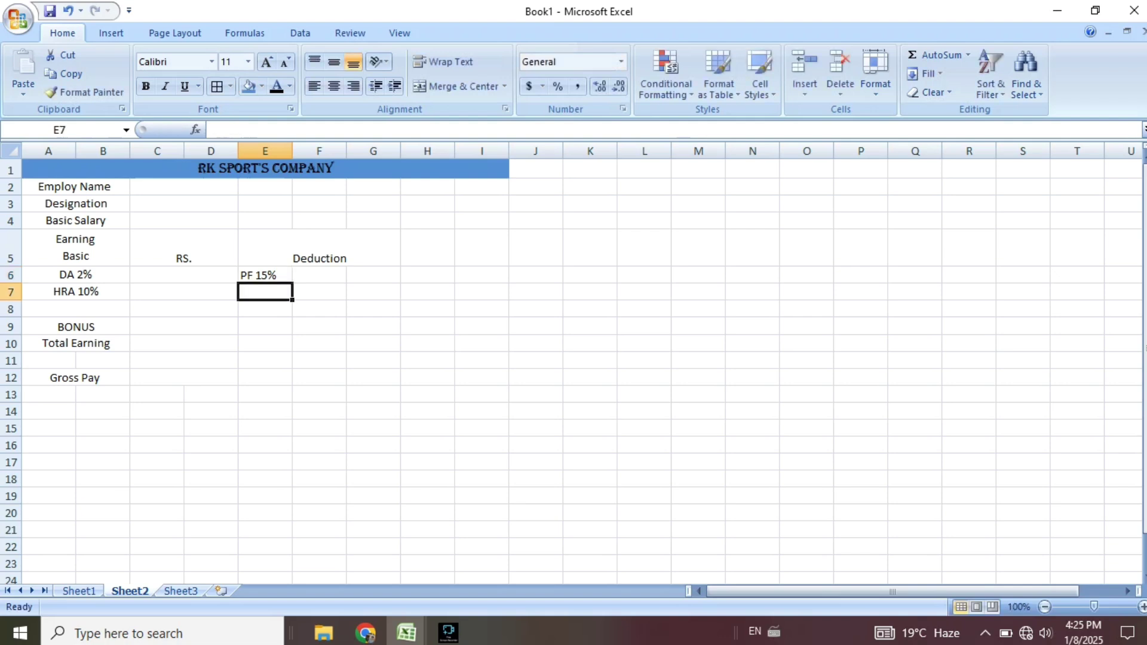
{"action": "type", "text": "CONVANCE"}
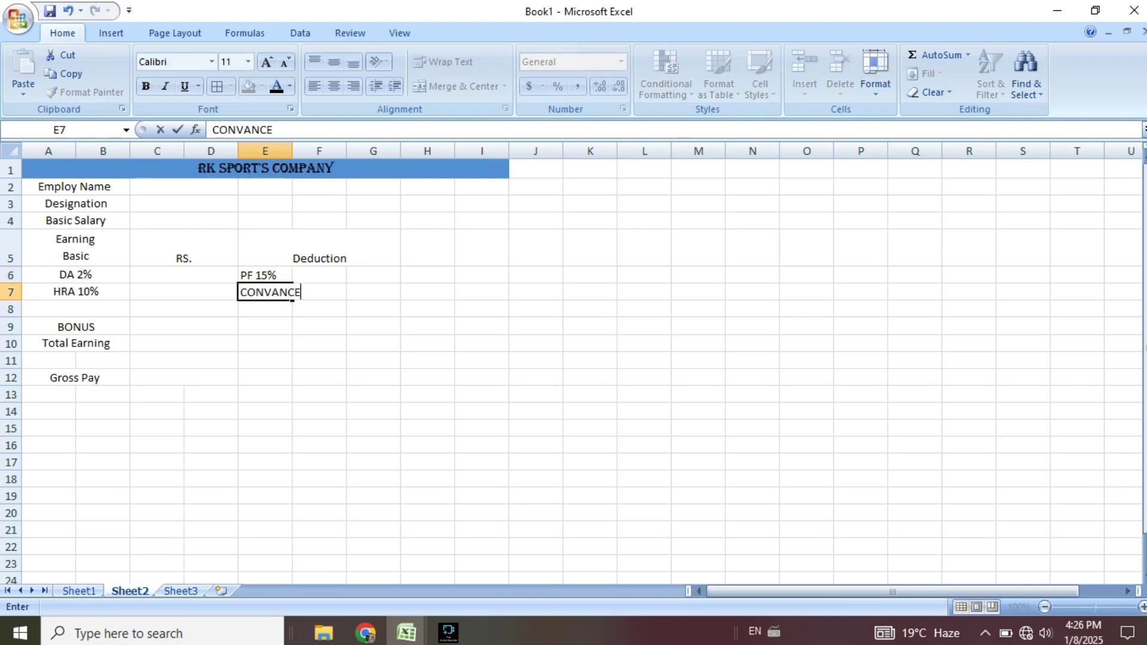
{"action": "key", "text": "Return"}
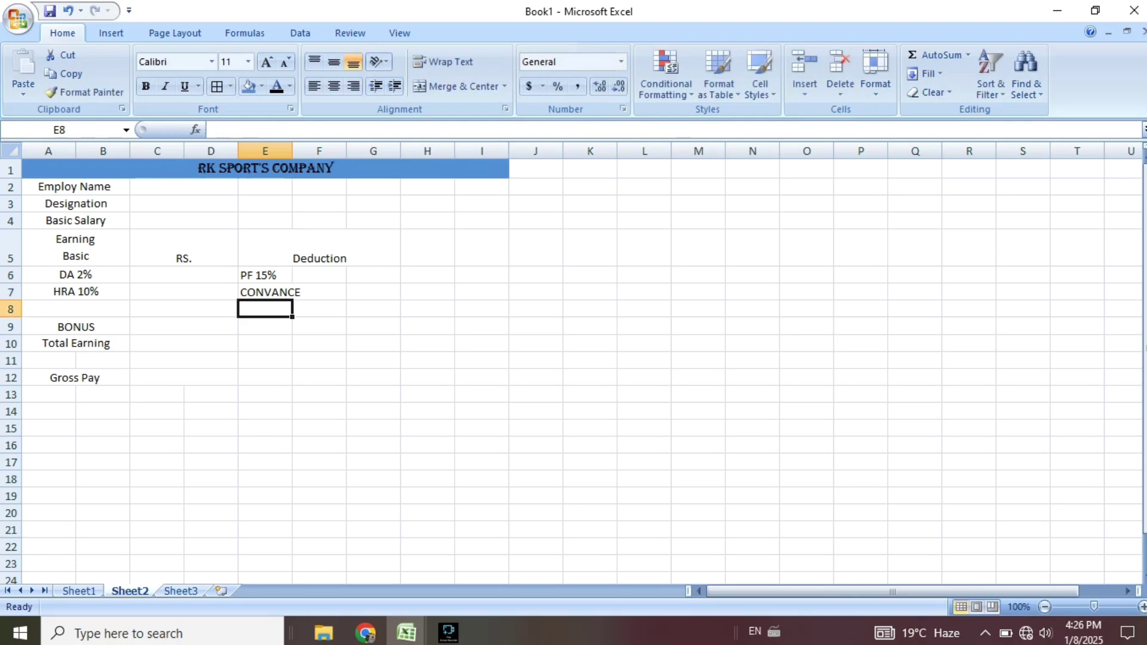
{"action": "key", "text": "Down"}
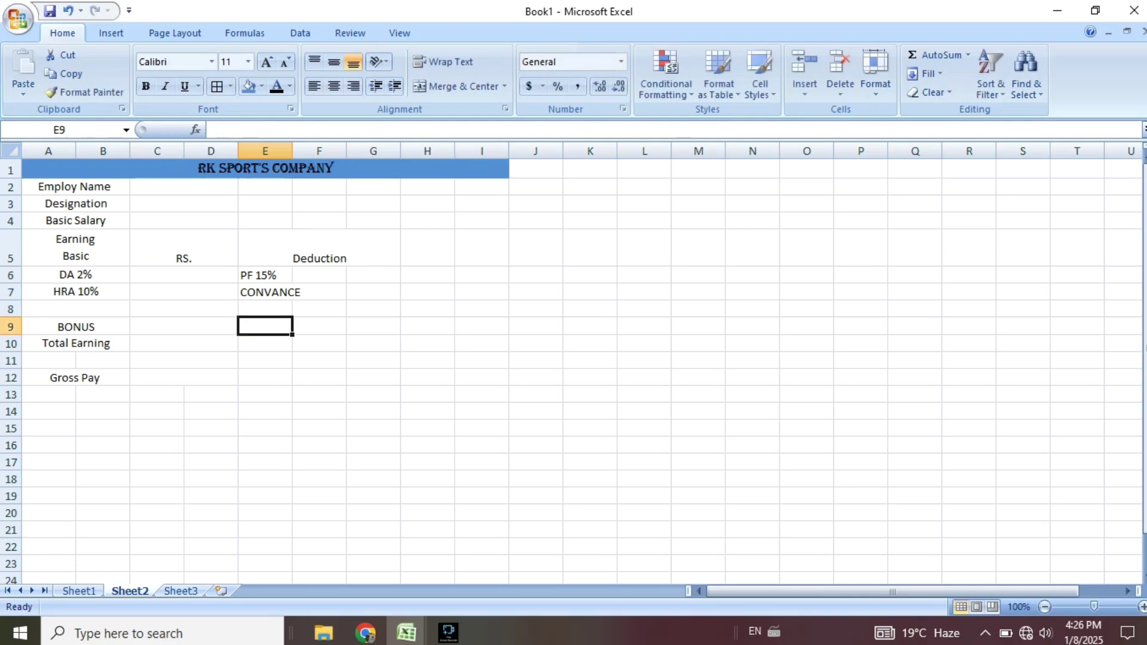
{"action": "key", "text": "Down"}
Add Total Deduction in E10 and Status below it.
{"action": "type", "text": "Tp"}
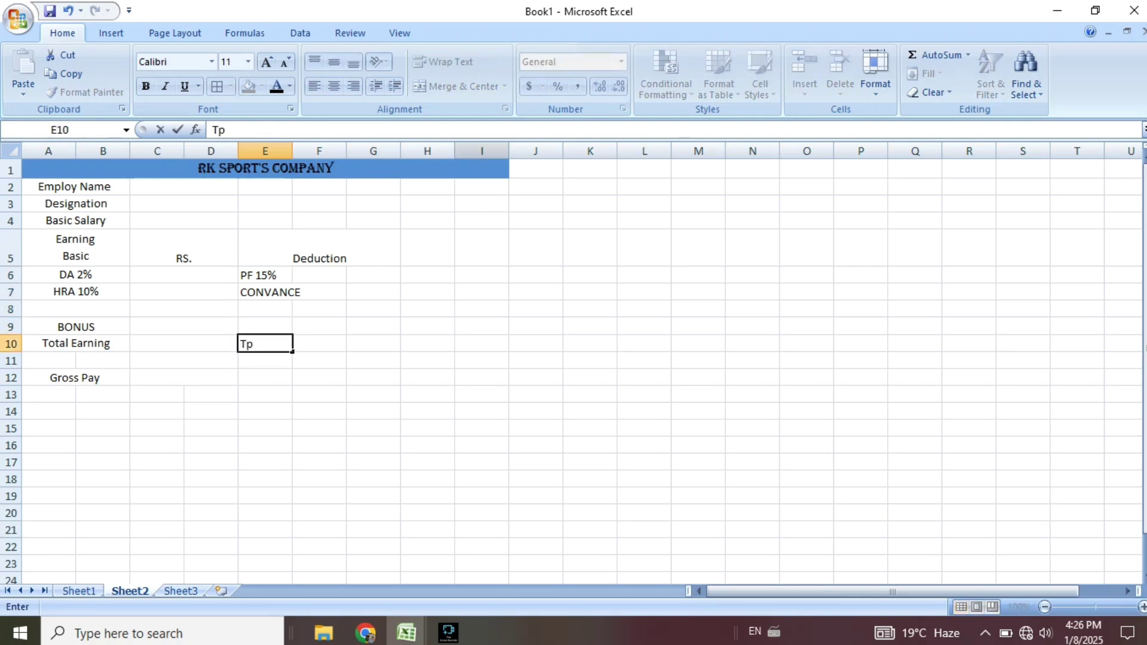
{"action": "key", "text": "BackSpace"}
{"action": "type", "text": "otal Deduction"}
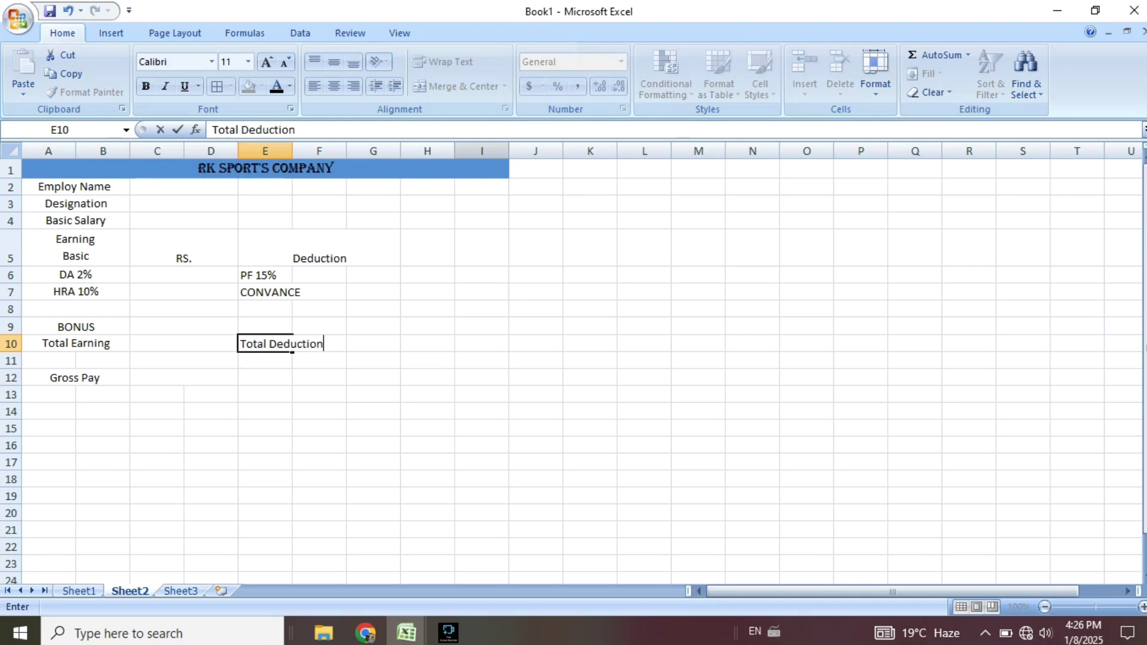
{"action": "key", "text": "Return"}
{"action": "key", "text": "Return"}
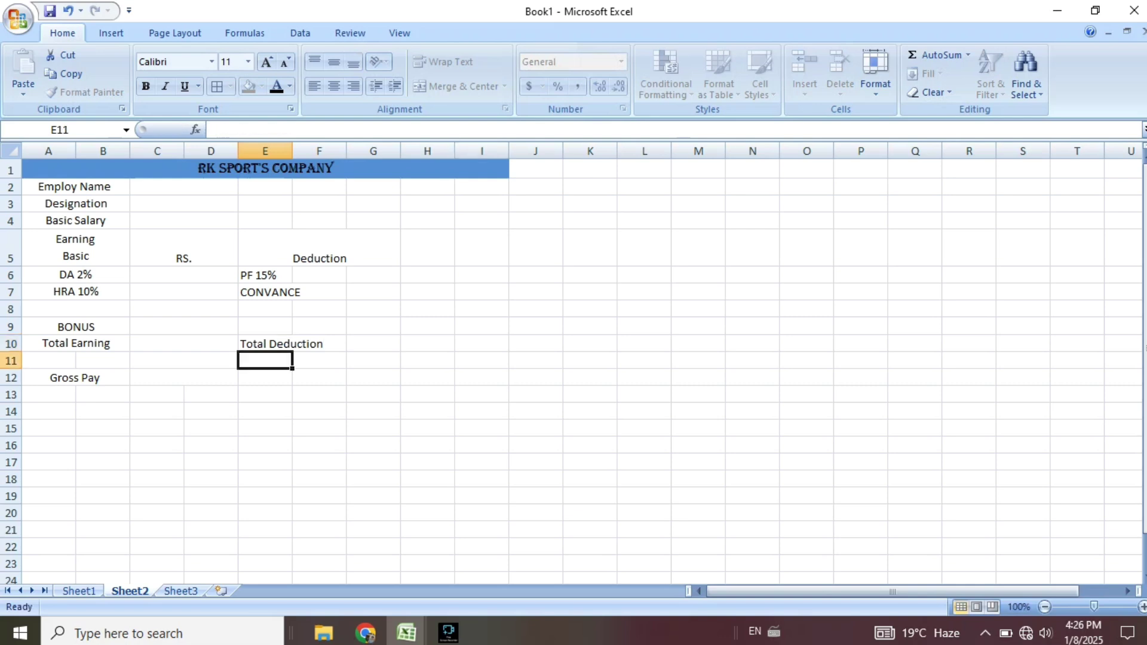
{"action": "type", "text": "Statis"}
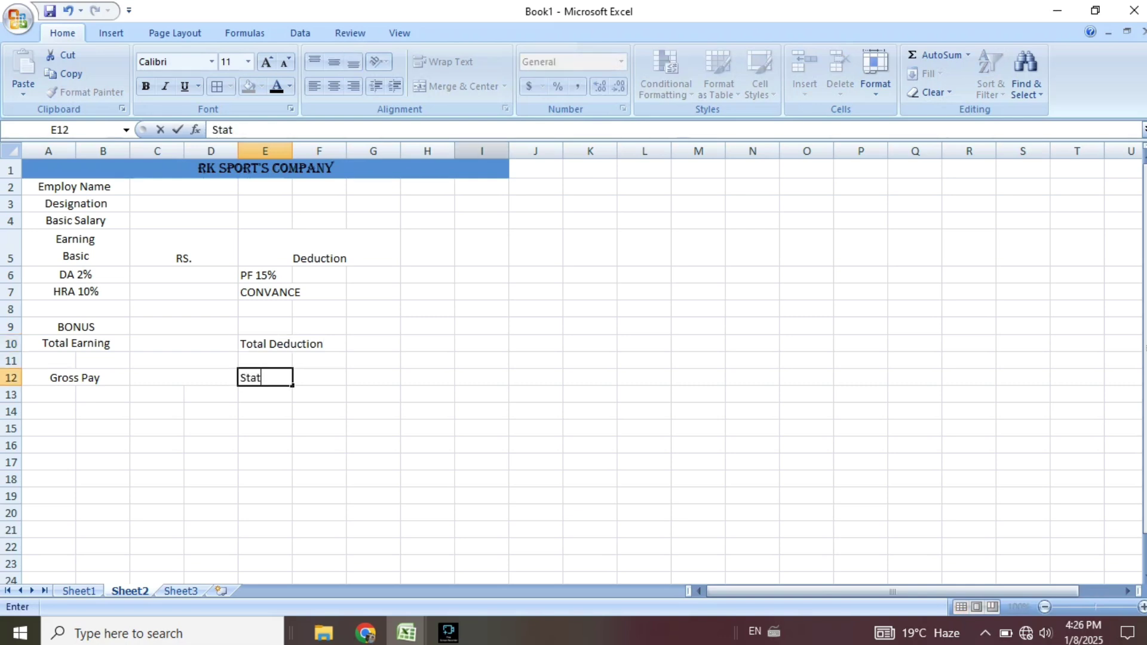
{"action": "key", "text": "BackSpace"}
{"action": "key", "text": "BackSpace"}
{"action": "type", "text": "us"}
Use Format Painter to copy C2:D3 formatting onto the deduction area E6:G13, then E6's onto G6:G9.
{"action": "left_click", "coordinate": [323, 248]}
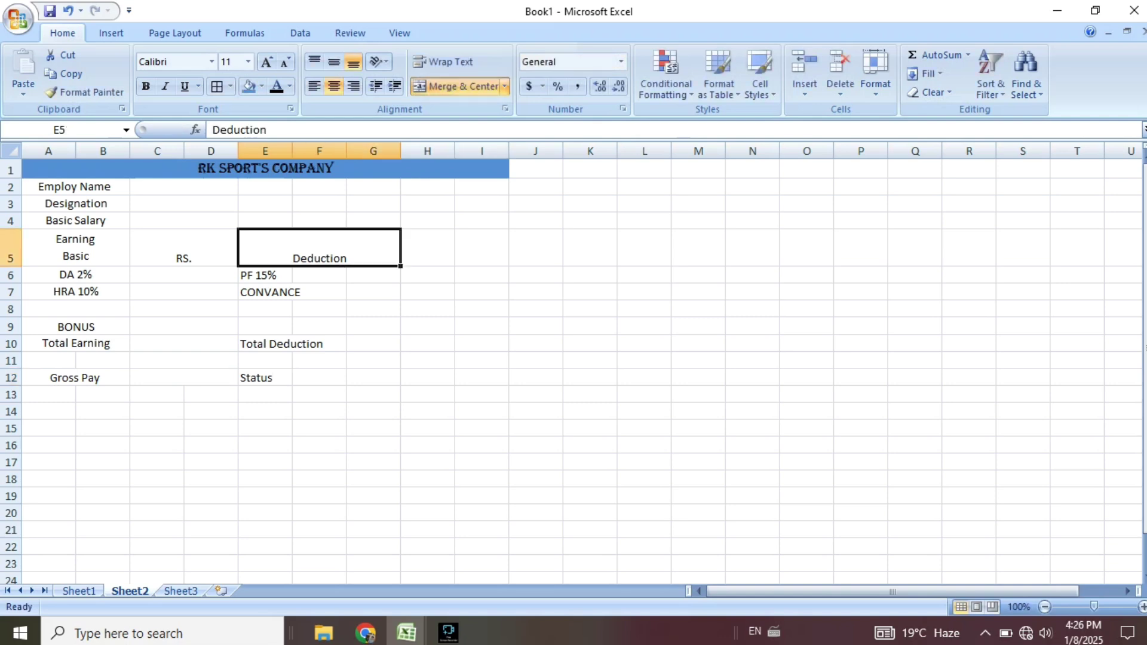
{"action": "left_click", "coordinate": [184, 195]}
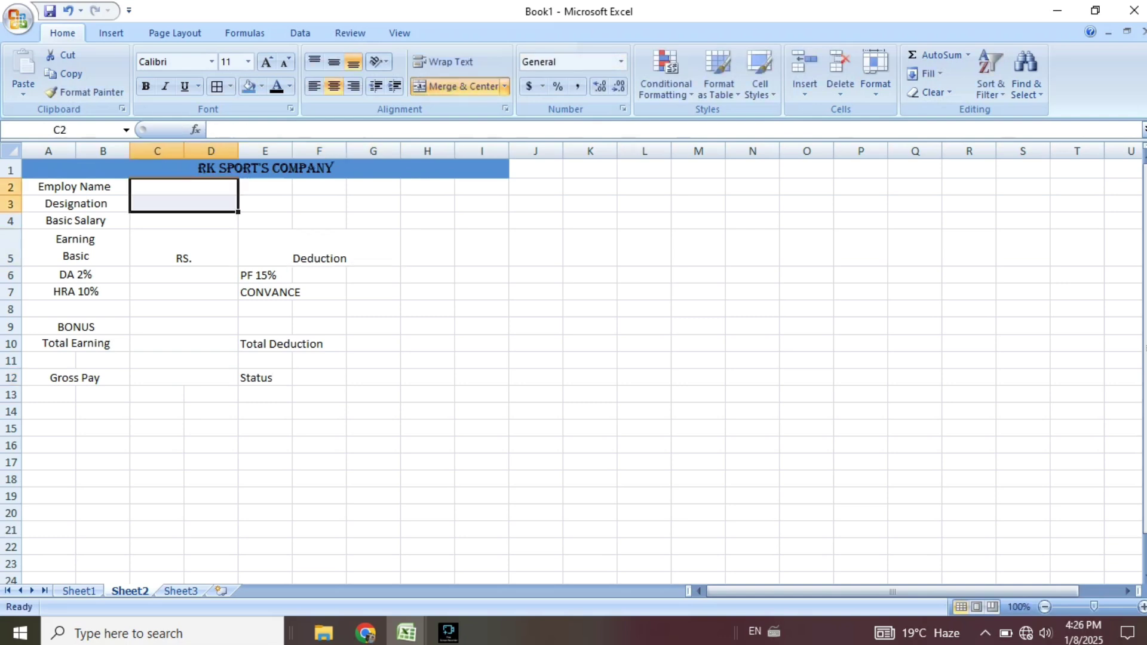
{"action": "left_click", "coordinate": [87, 92]}
{"action": "mouse_move", "coordinate": [263, 275]}
{"action": "left_mouse_down"}
{"action": "mouse_move", "coordinate": [320, 394]}
{"action": "mouse_move", "coordinate": [319, 379]}
{"action": "mouse_move", "coordinate": [374, 380]}
{"action": "left_mouse_up"}
{"action": "left_click", "coordinate": [374, 344]}
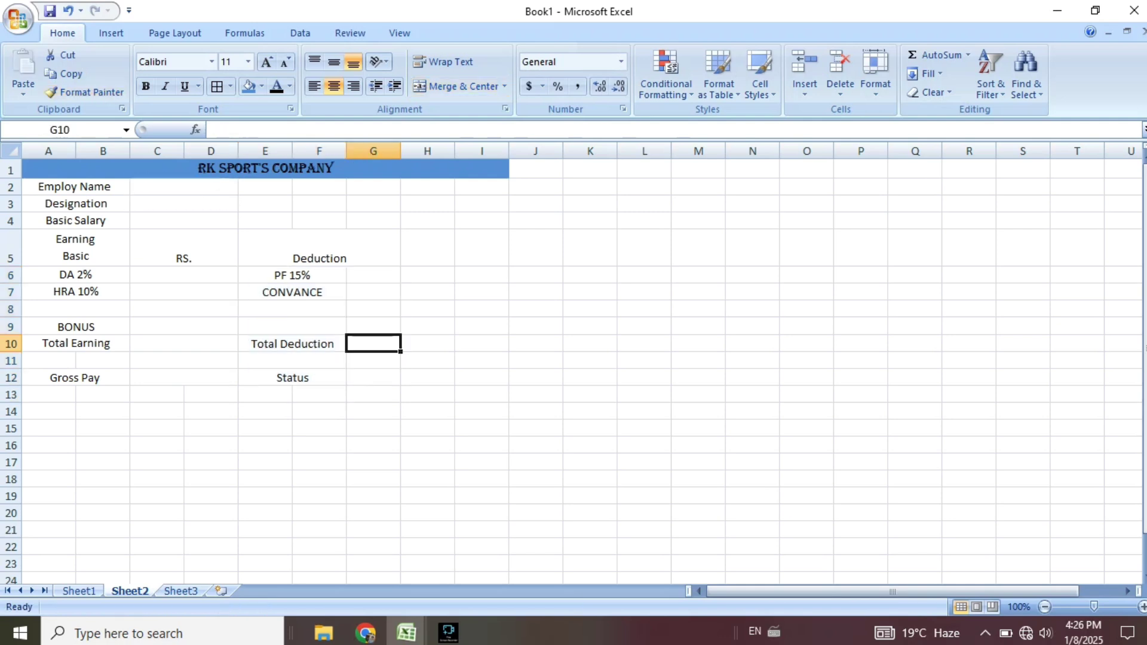
{"action": "left_click", "coordinate": [292, 275]}
{"action": "left_click", "coordinate": [87, 92]}
{"action": "mouse_move", "coordinate": [374, 276]}
{"action": "left_mouse_down"}
{"action": "mouse_move", "coordinate": [374, 378]}
{"action": "mouse_move", "coordinate": [265, 378]}
{"action": "left_mouse_up"}
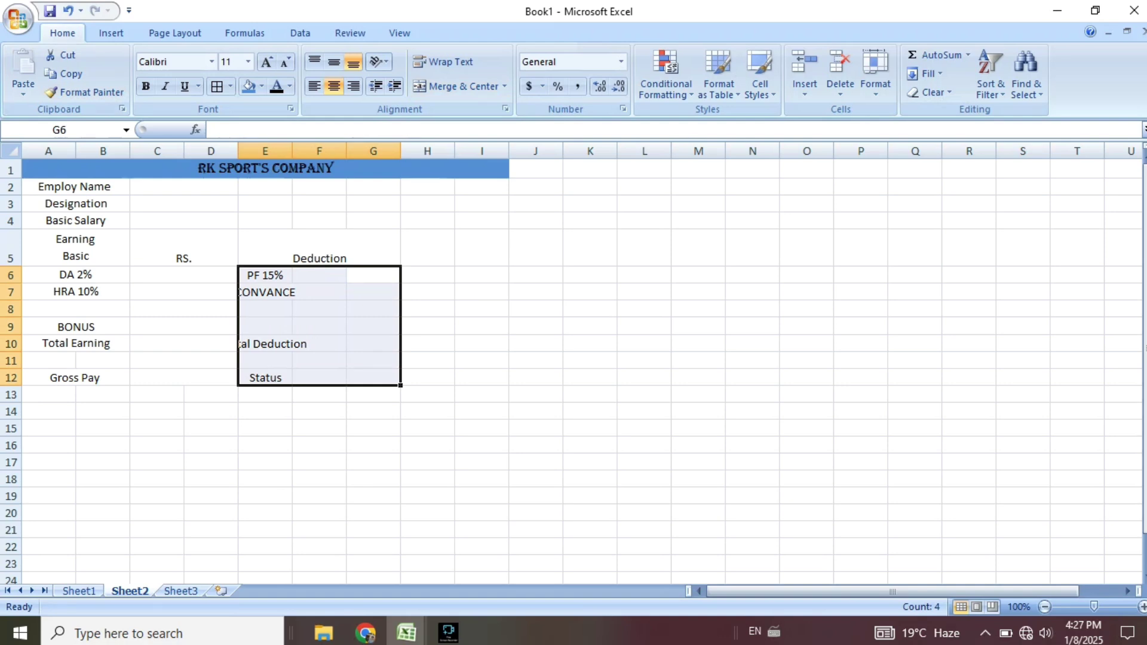
Merge Across E6:G12 so each deduction label spans columns E to G.
{"action": "left_click", "coordinate": [455, 86]}
{"action": "left_click", "coordinate": [613, 376]}
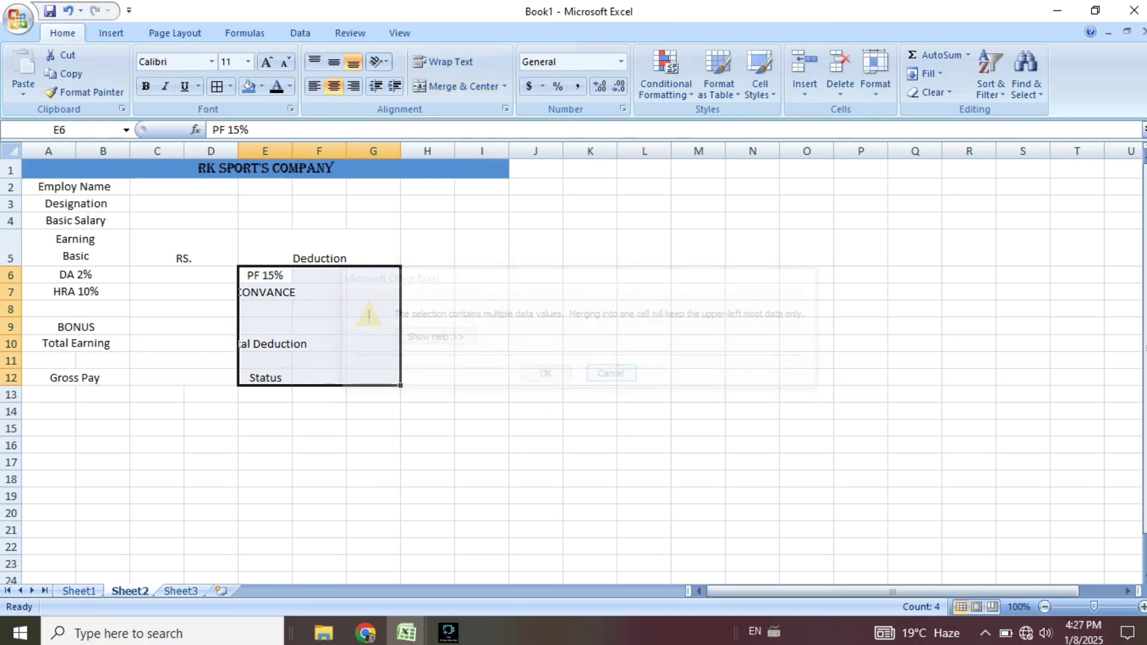
{"action": "left_click", "coordinate": [504, 87]}
{"action": "left_click", "coordinate": [470, 126]}
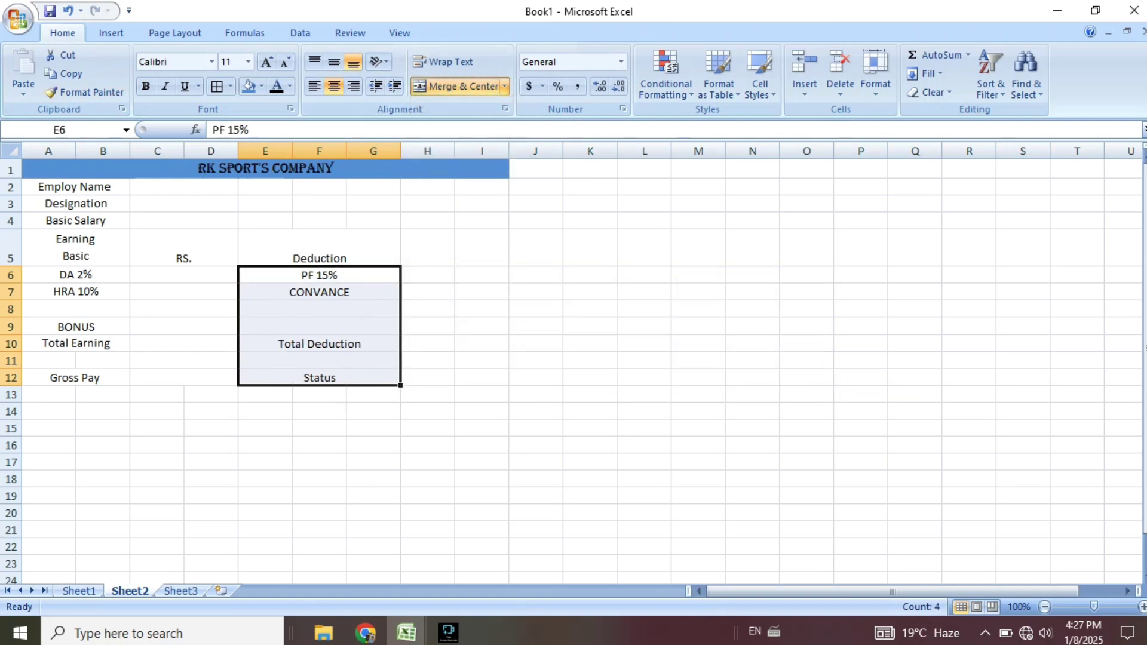
{"action": "left_click", "coordinate": [427, 395]}
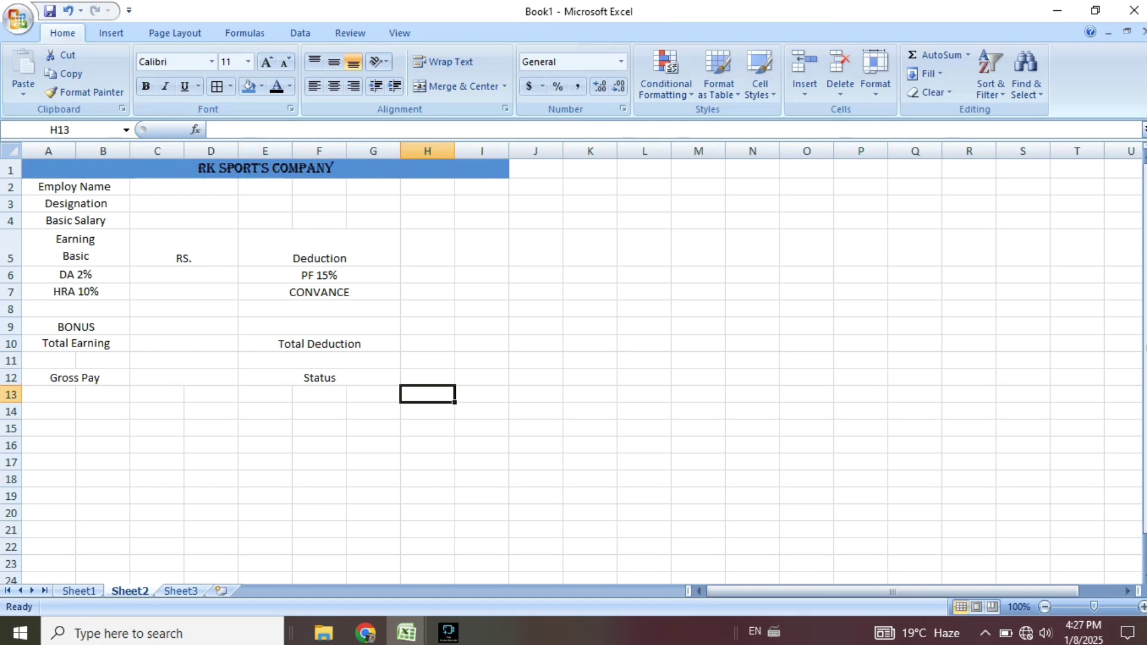
Enter Employ ID in E2 and Working Day's in E3.
{"action": "left_click", "coordinate": [265, 187]}
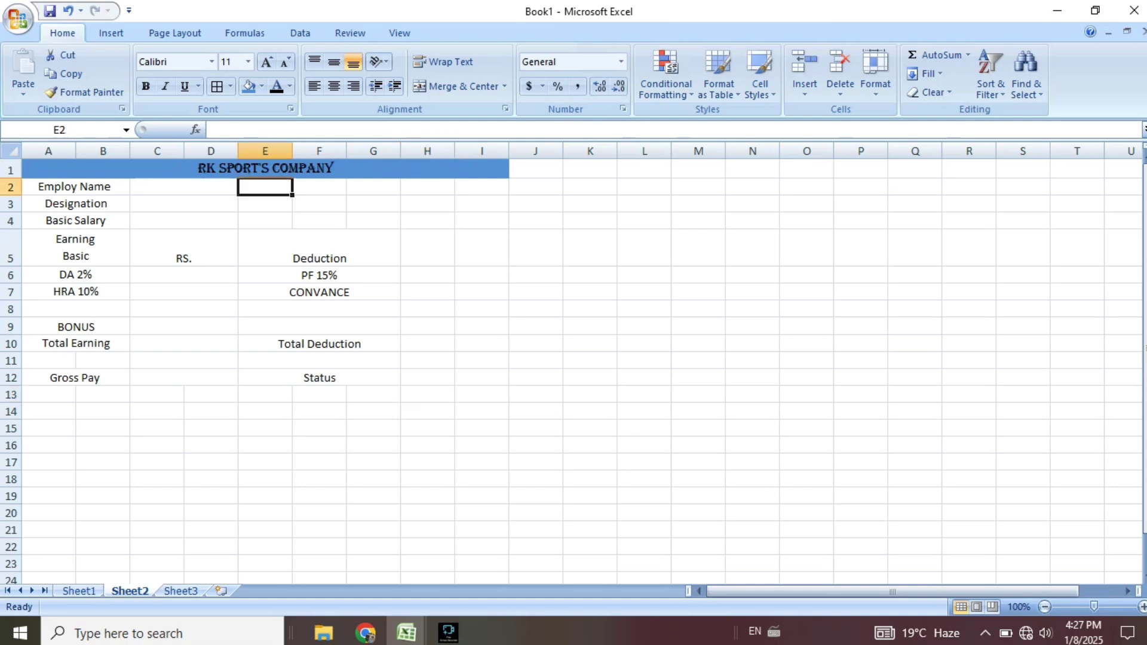
{"action": "type", "text": "E"}
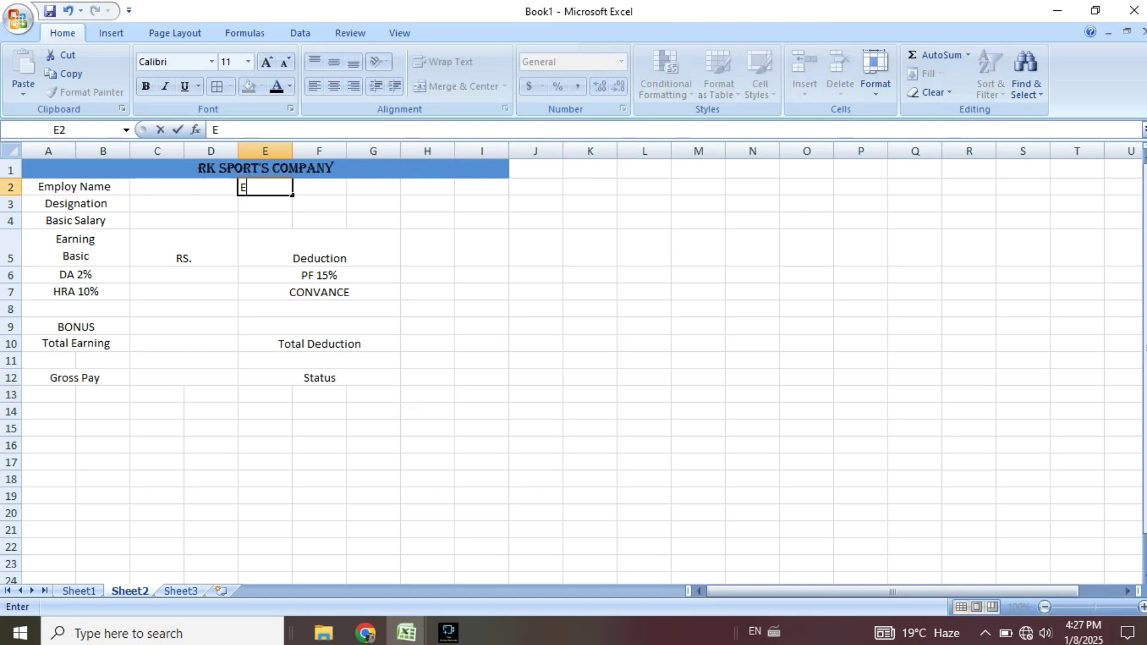
{"action": "type", "text": "mploy ID"}
{"action": "key", "text": "Return"}
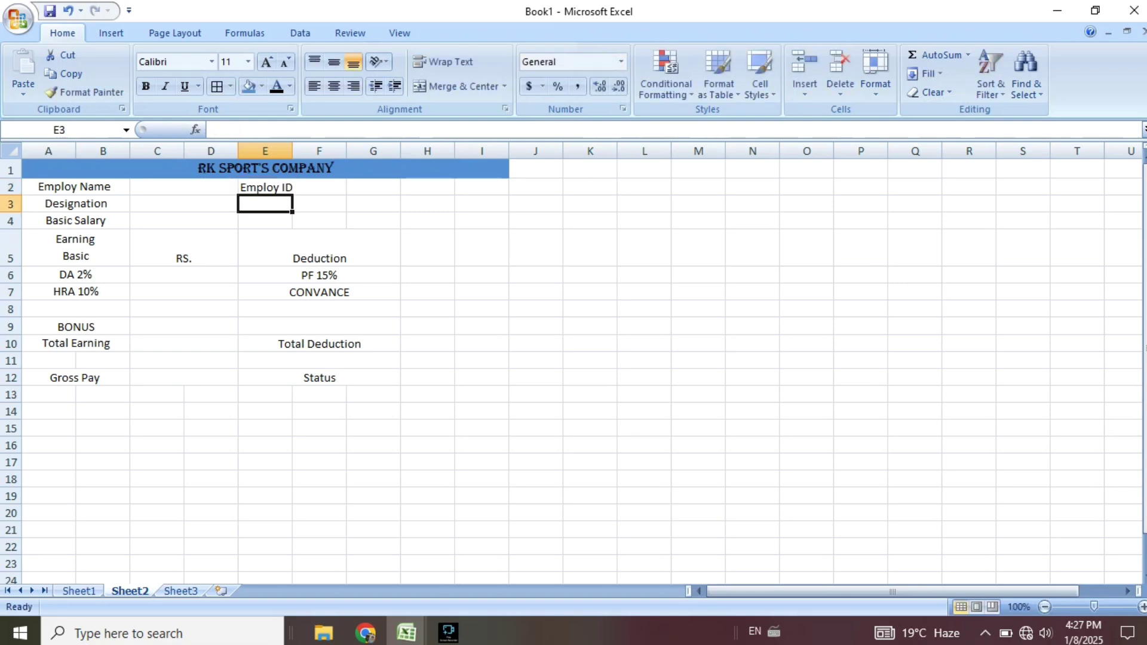
{"action": "type", "text": "Working"}
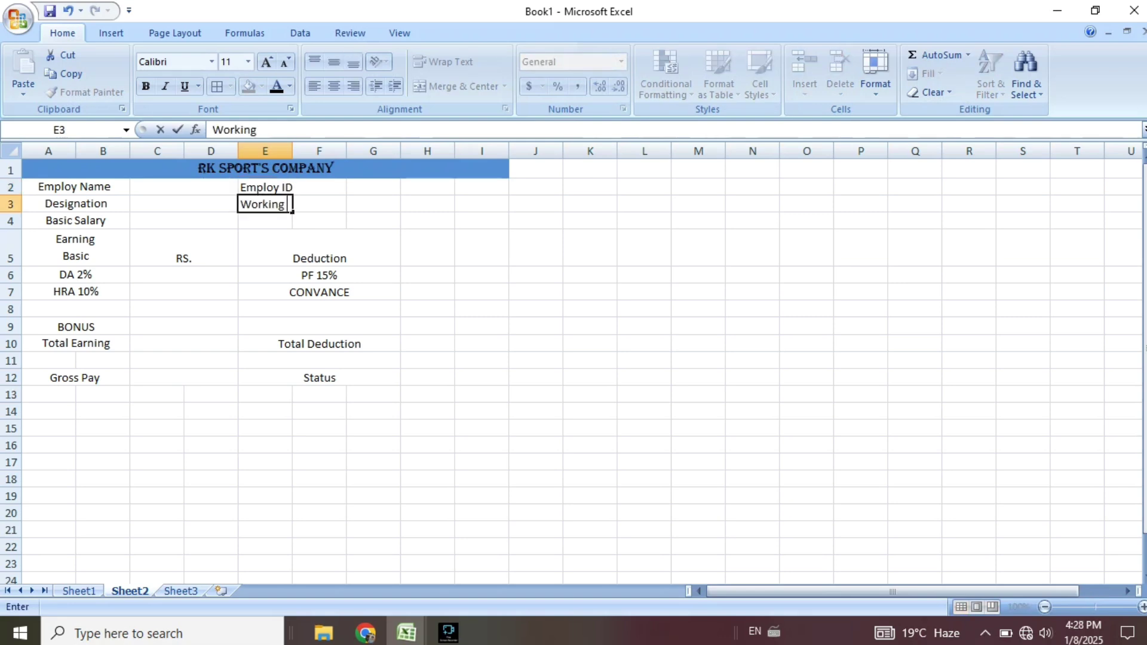
{"action": "type", "text": " Day;"}
{"action": "key", "text": "BackSpace"}
{"action": "type", "text": "'s"}
{"action": "key", "text": "Return"}
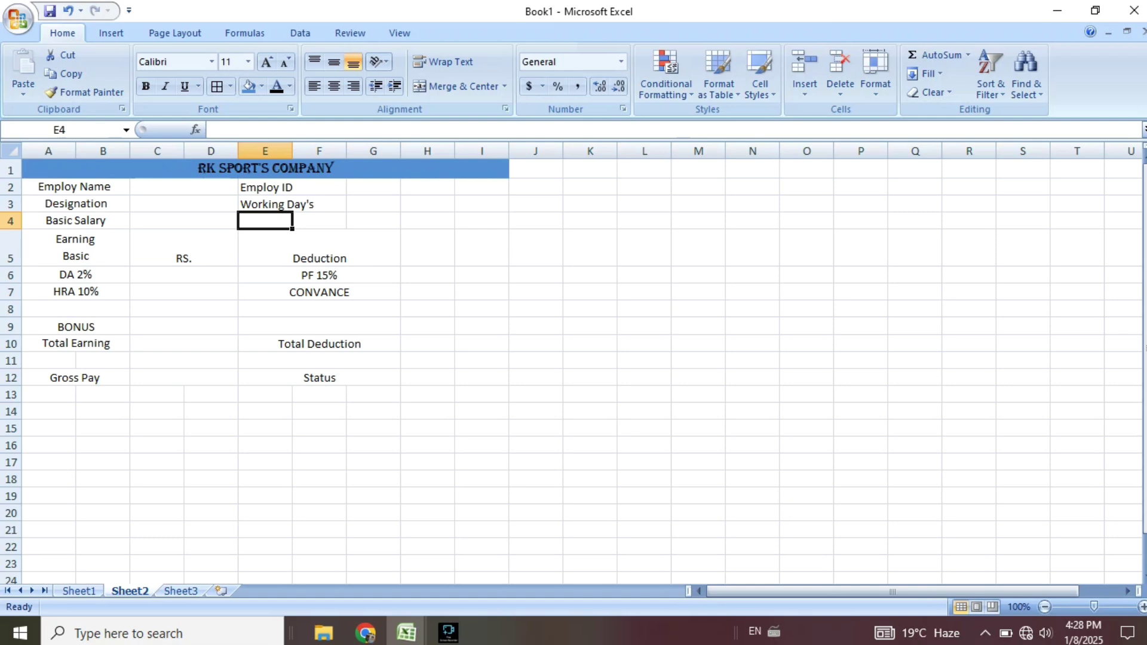
Merge Across E2:G4 and centre all text in the slip area A2:I13.
{"action": "left_click_drag", "start_coordinate": [265, 187], "coordinate": [373, 221]}
{"action": "left_click", "coordinate": [459, 87]}
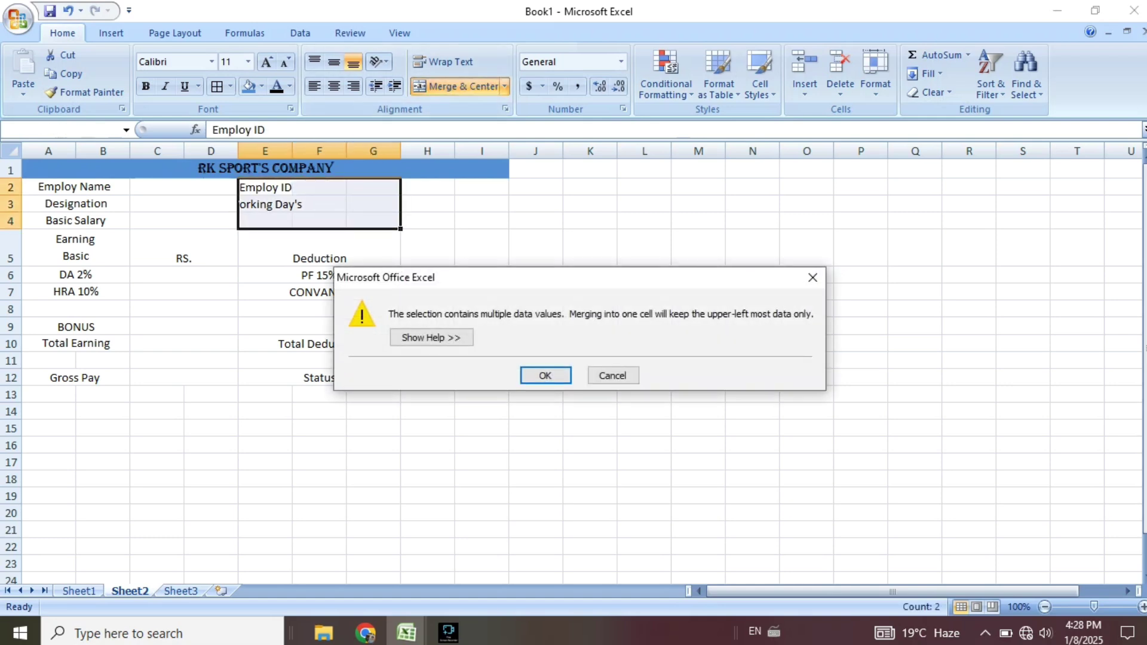
{"action": "left_click", "coordinate": [613, 376]}
{"action": "left_click", "coordinate": [505, 86]}
{"action": "left_click", "coordinate": [469, 124]}
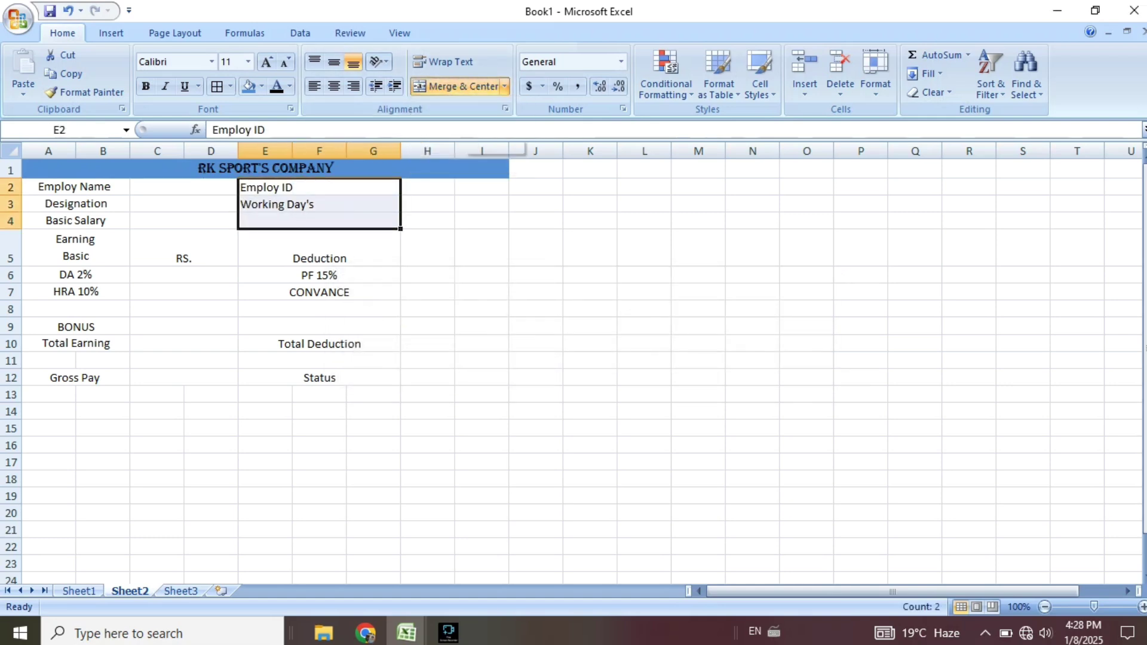
{"action": "left_click_drag", "start_coordinate": [76, 187], "coordinate": [487, 395]}
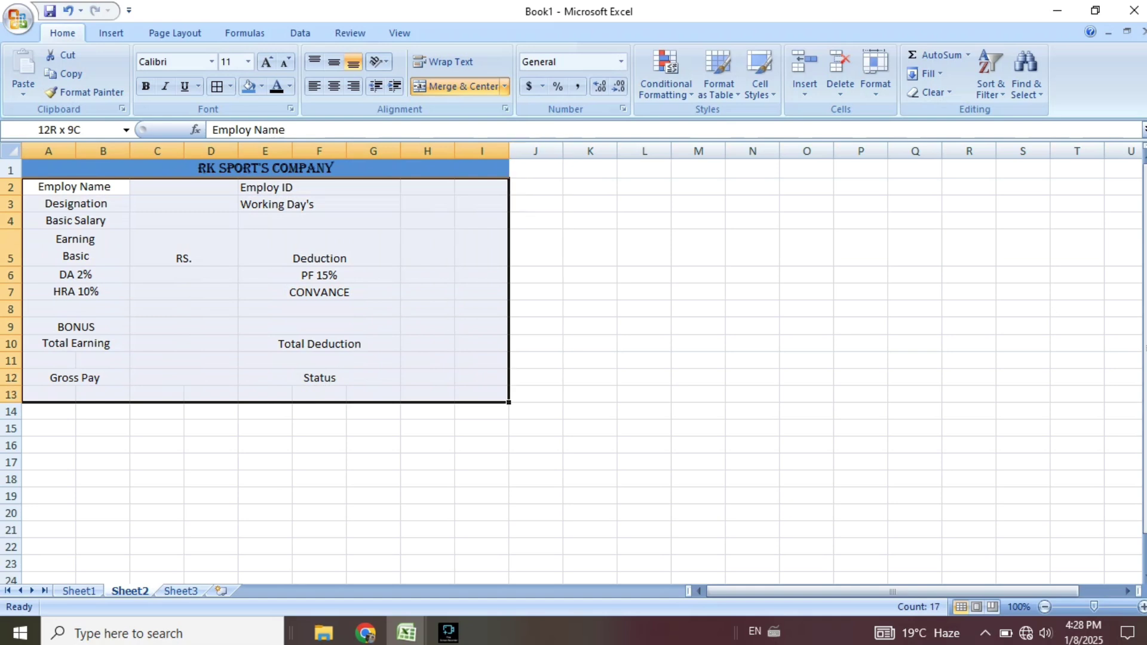
{"action": "left_click", "coordinate": [334, 86]}
{"action": "left_click", "coordinate": [334, 87]}
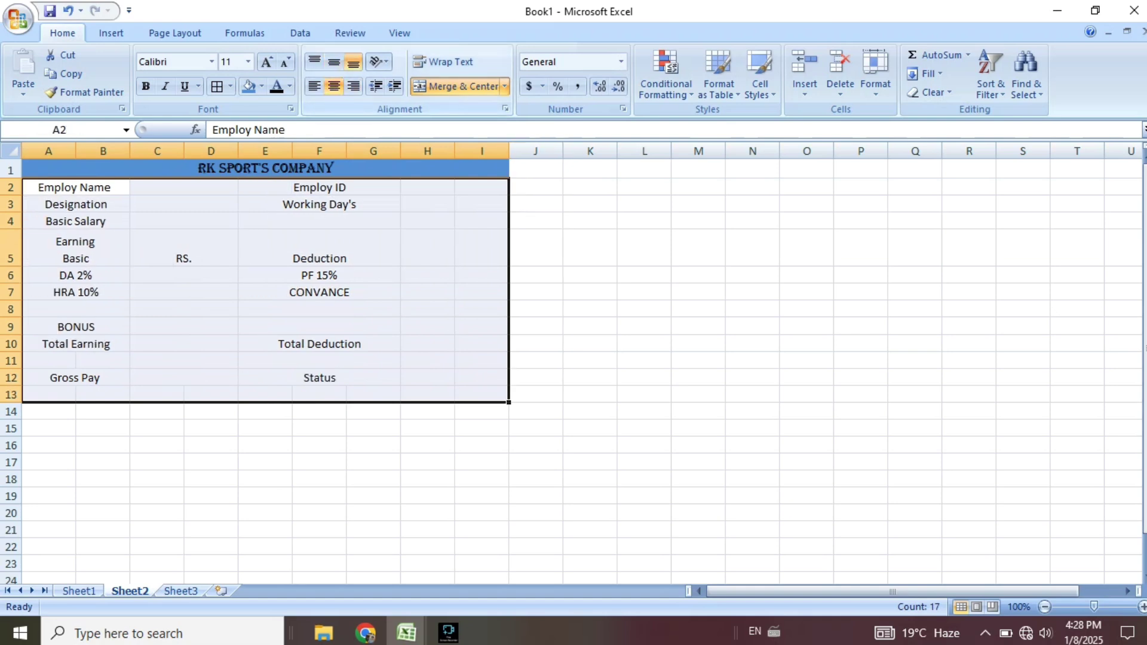
{"action": "left_click", "coordinate": [644, 248]}
Unmerge the company title, re-merge it across A1:G1, and merge H1:I1.
{"action": "left_click_drag", "start_coordinate": [427, 188], "coordinate": [482, 188]}
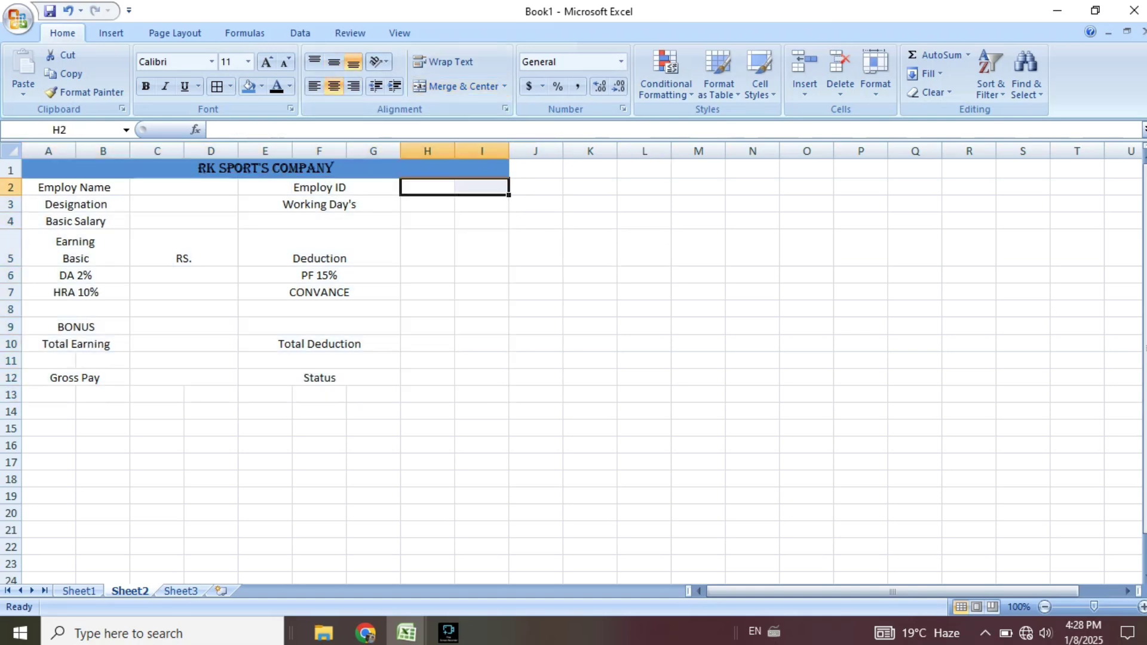
{"action": "left_click", "coordinate": [265, 169]}
{"action": "left_click", "coordinate": [427, 188]}
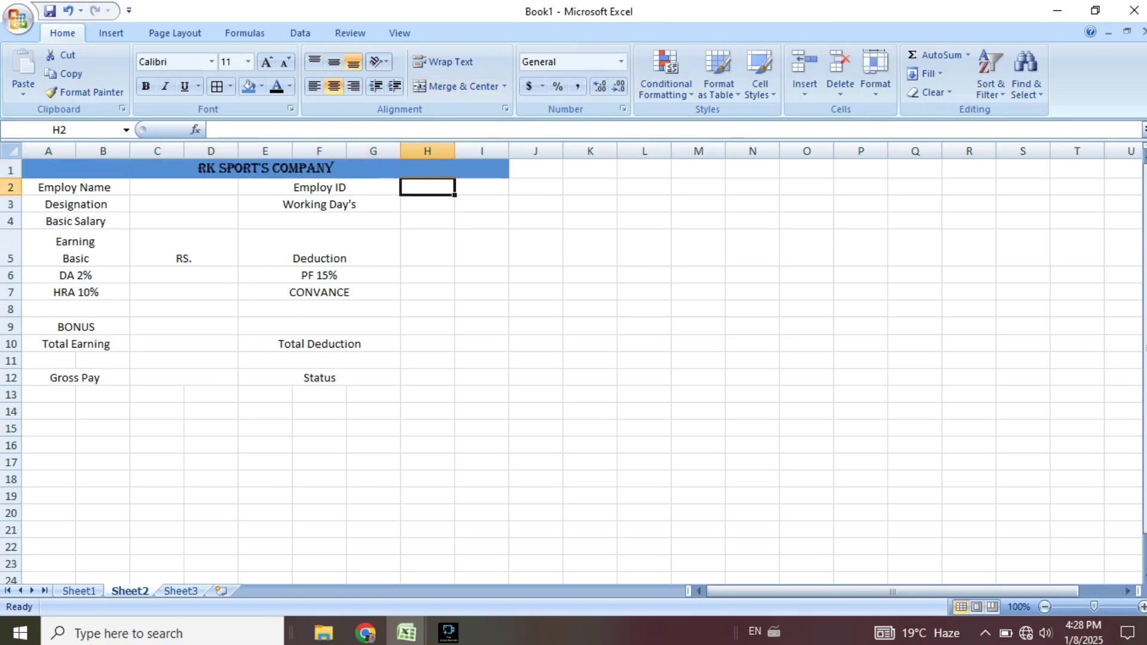
{"action": "left_click", "coordinate": [427, 221]}
{"action": "left_click_drag", "start_coordinate": [481, 188], "coordinate": [482, 204]}
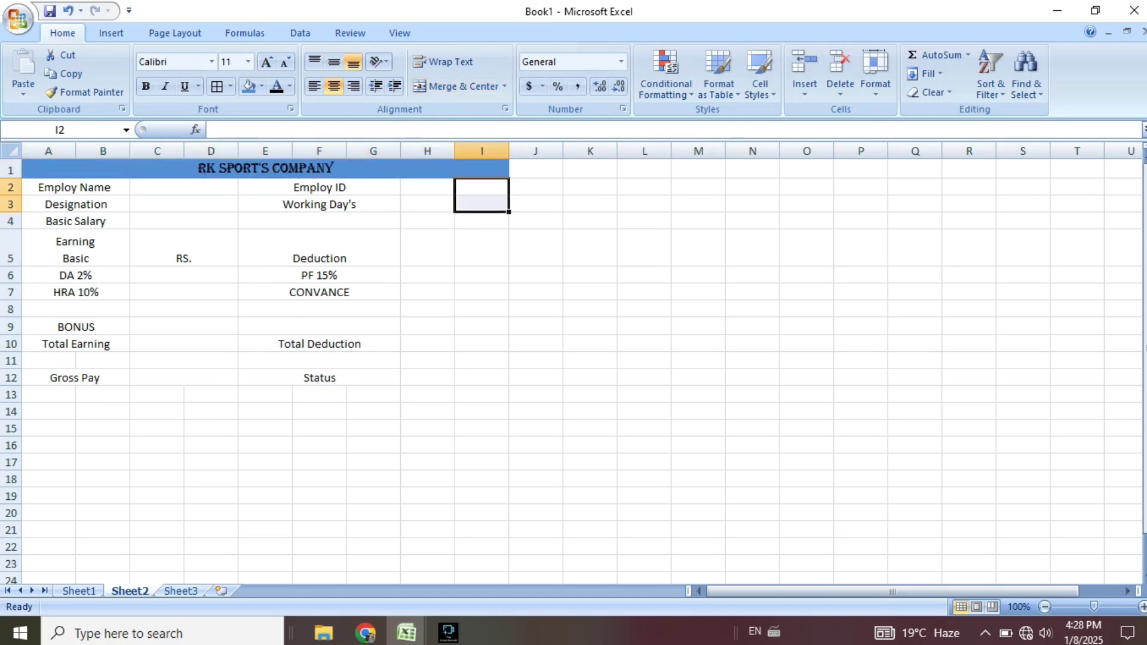
{"action": "left_click", "coordinate": [427, 204]}
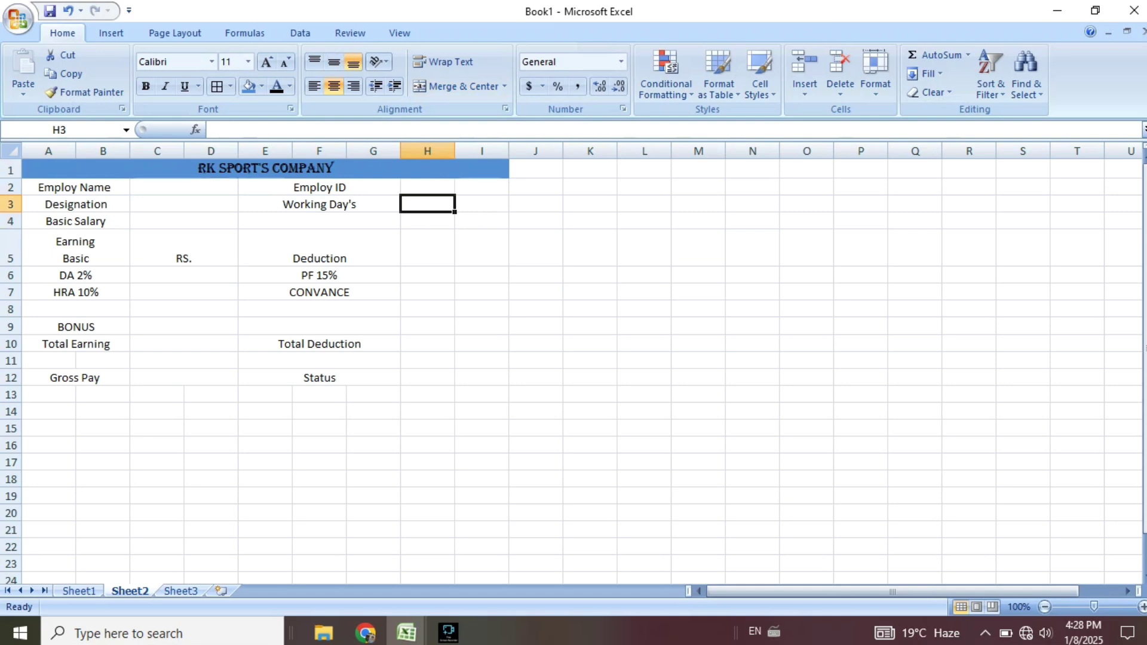
{"action": "left_click", "coordinate": [319, 169]}
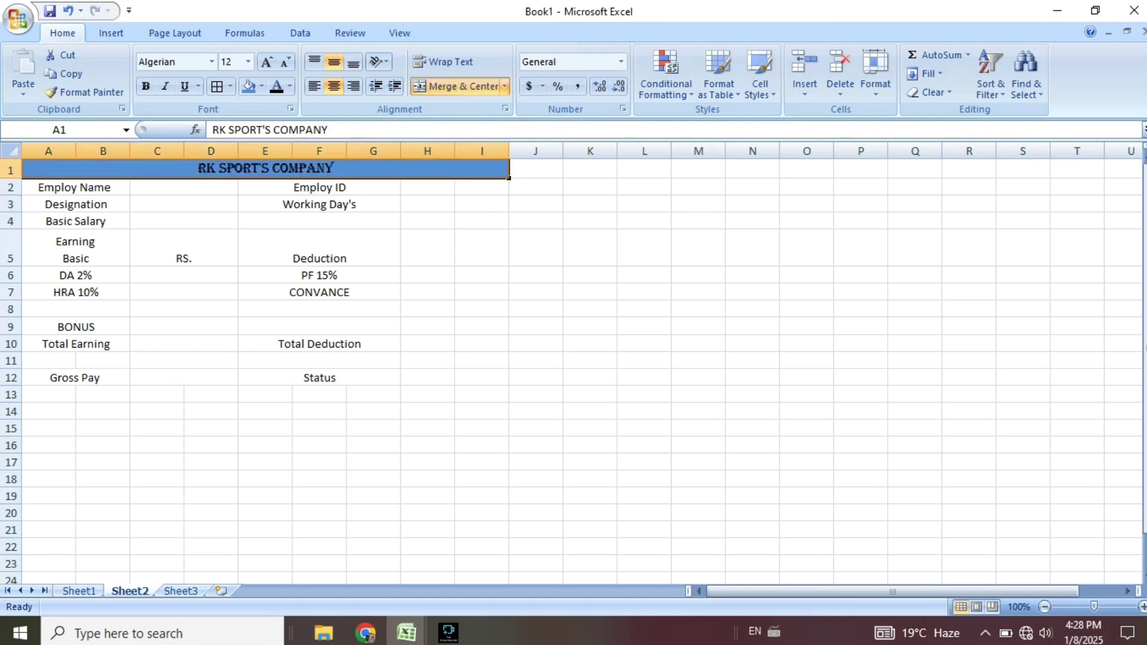
{"action": "left_click", "coordinate": [459, 86]}
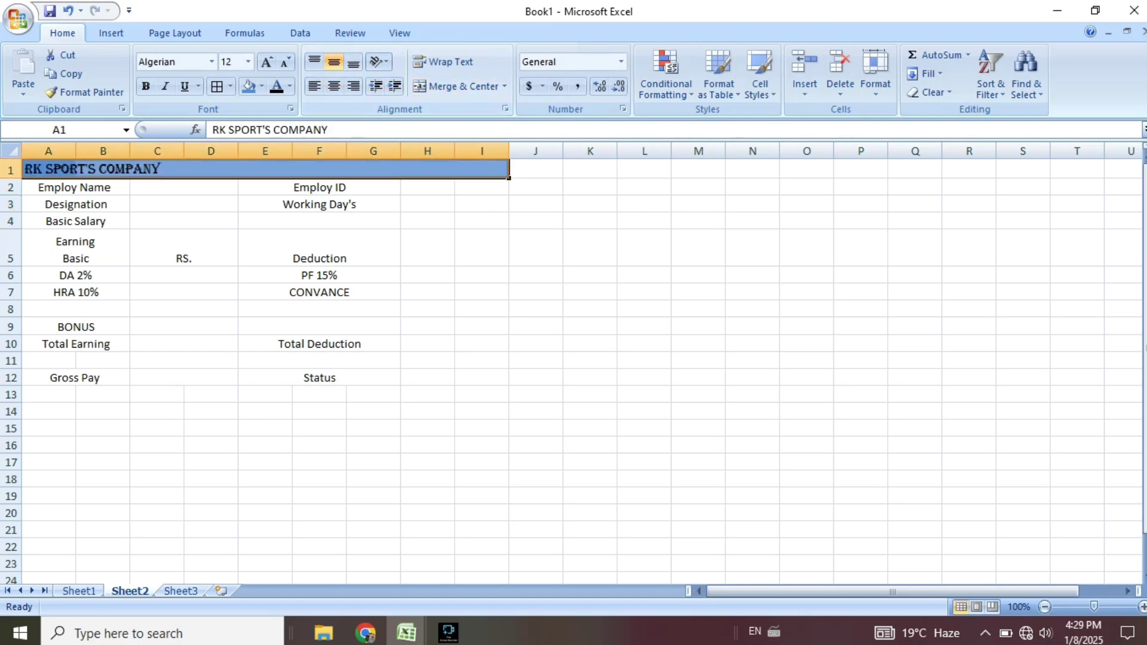
{"action": "left_click_drag", "start_coordinate": [49, 169], "coordinate": [481, 170]}
{"action": "left_click", "coordinate": [459, 87]}
{"action": "left_click", "coordinate": [459, 87]}
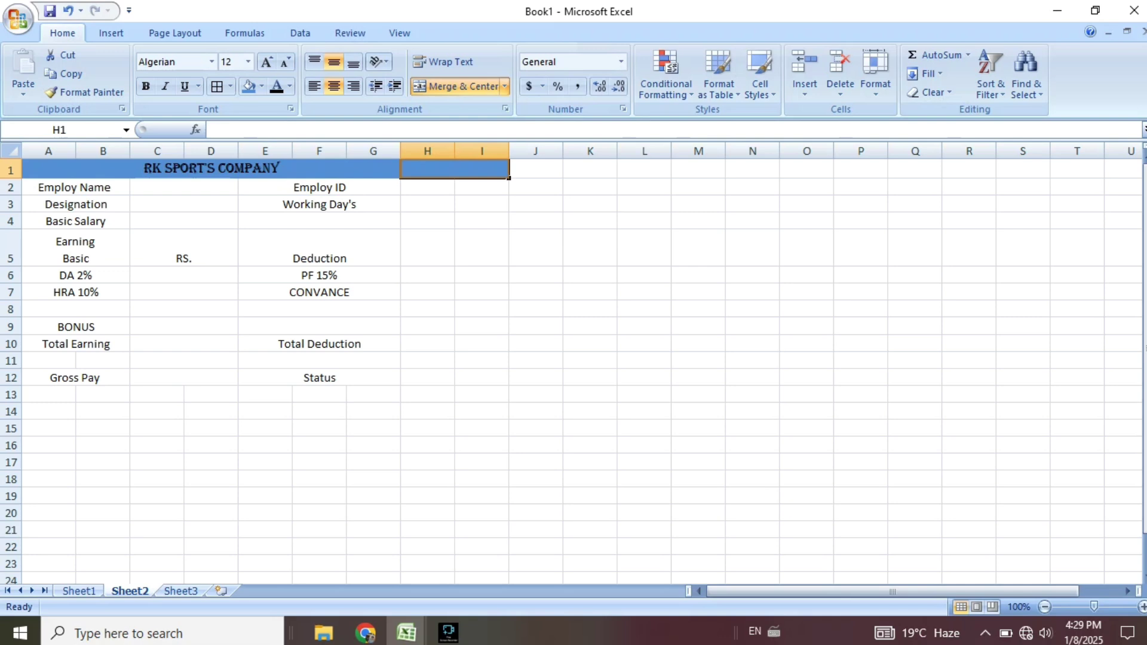
Enter Jan 2025 in merged H1, showing as JAN-25, and check the stored date.
{"action": "type", "text": "JAn"}
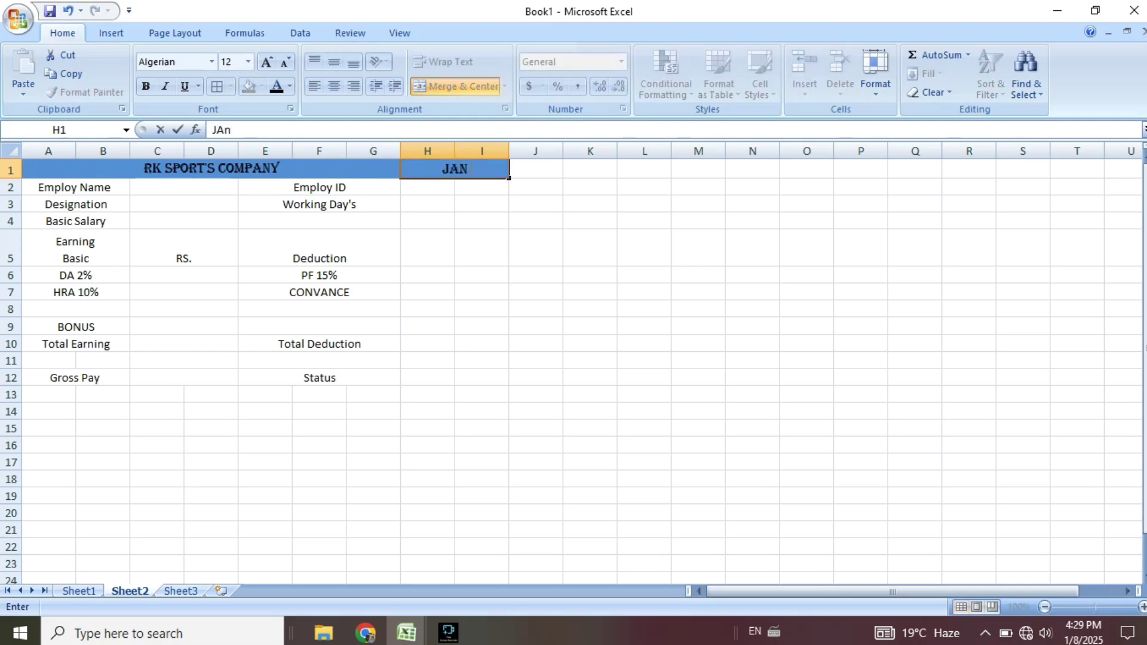
{"action": "type", "text": " 2025"}
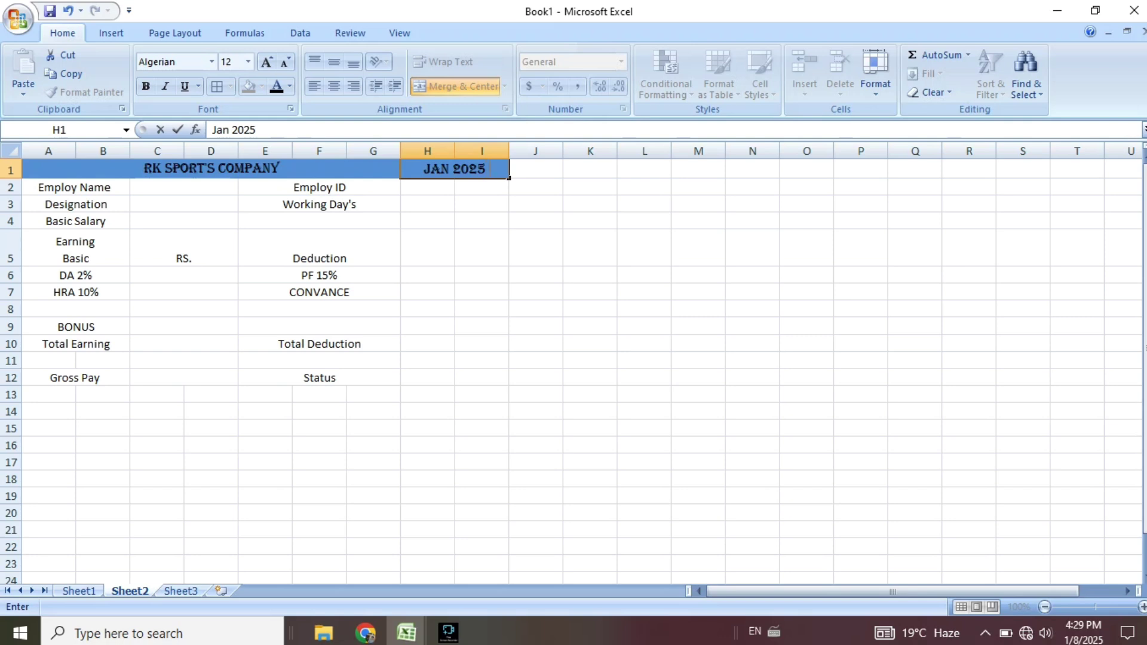
{"action": "left_click", "coordinate": [482, 248]}
{"action": "left_click", "coordinate": [472, 169]}
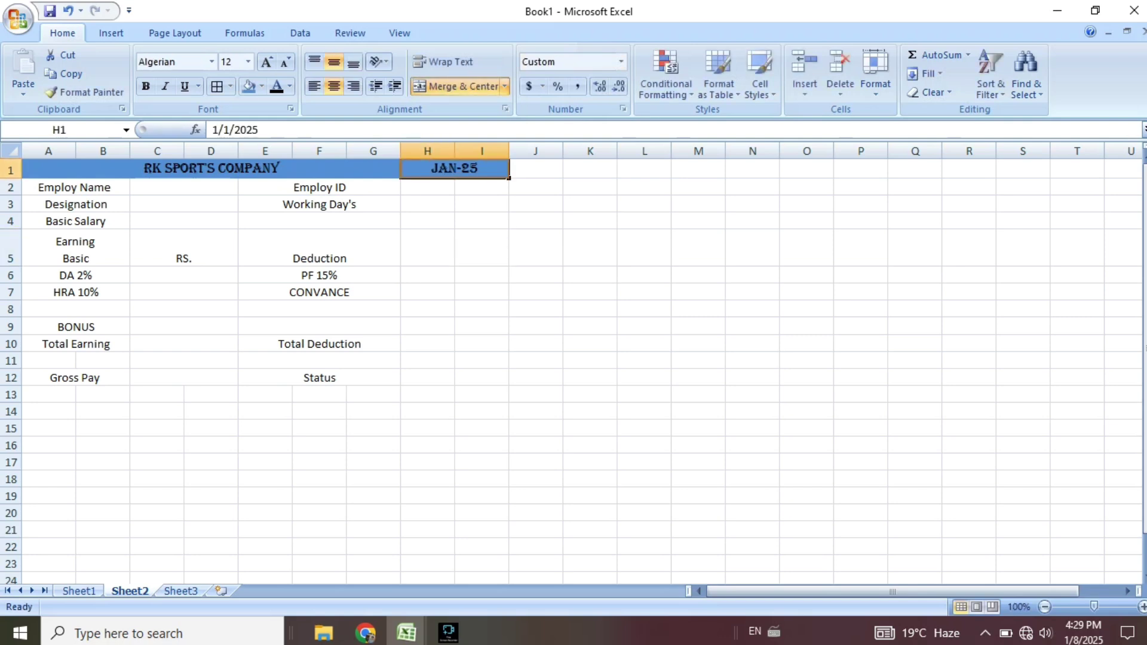
{"action": "double_click", "coordinate": [472, 169]}
{"action": "left_click", "coordinate": [481, 221]}
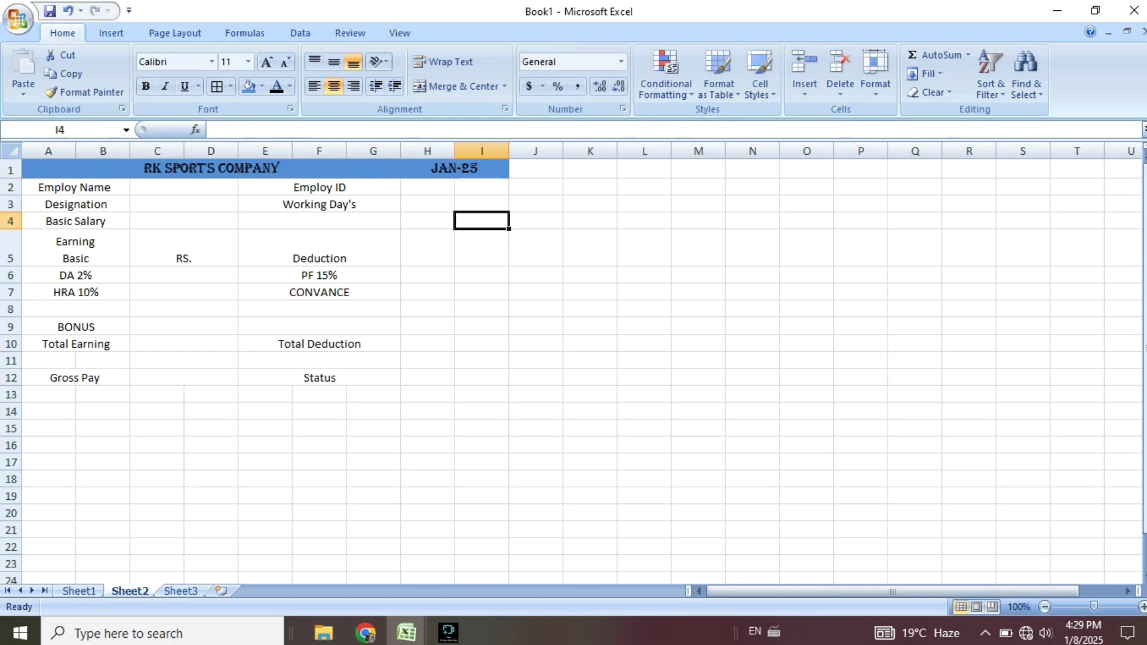
{"action": "left_click", "coordinate": [341, 169]}
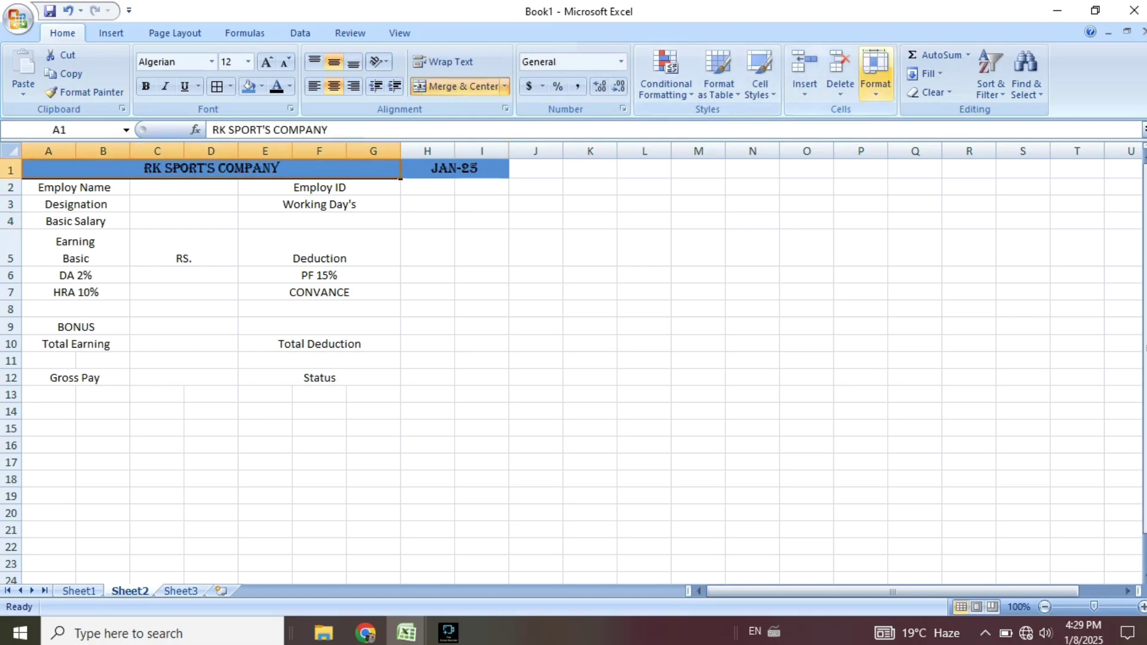
Insert a blank sheet row above the company title.
{"action": "left_click", "coordinate": [876, 75]}
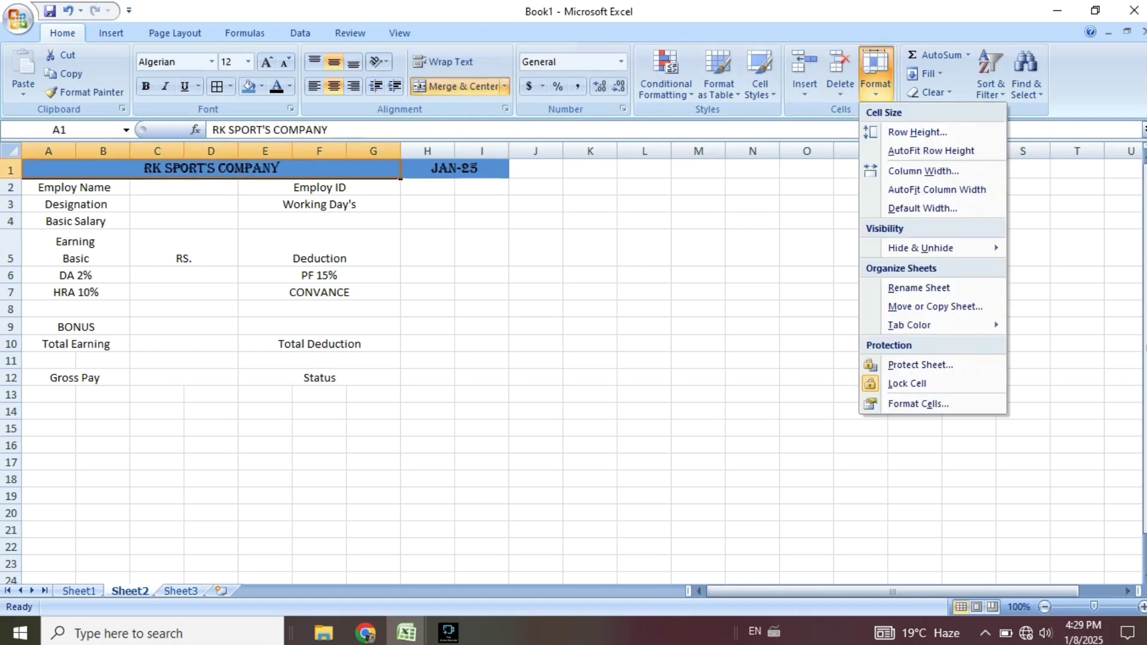
{"action": "key", "text": "Escape"}
{"action": "left_click", "coordinate": [805, 74]}
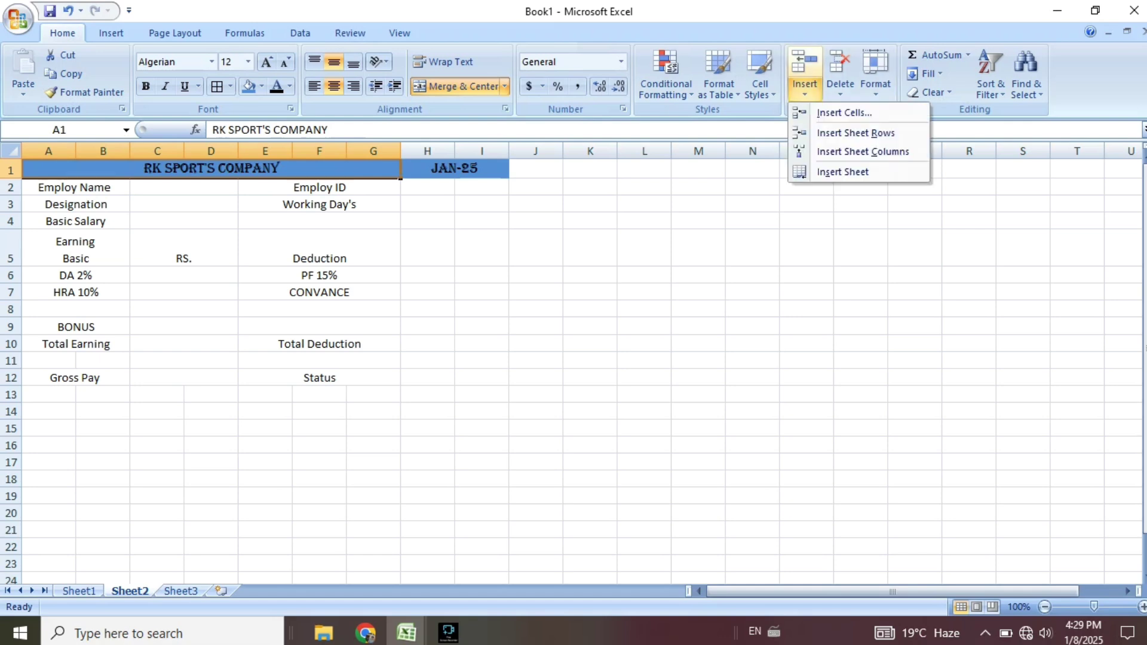
{"action": "left_click", "coordinate": [856, 133]}
Merge and centre the new row A1:I1 and enter the title Salary Slip.
{"action": "left_click_drag", "start_coordinate": [48, 168], "coordinate": [482, 167]}
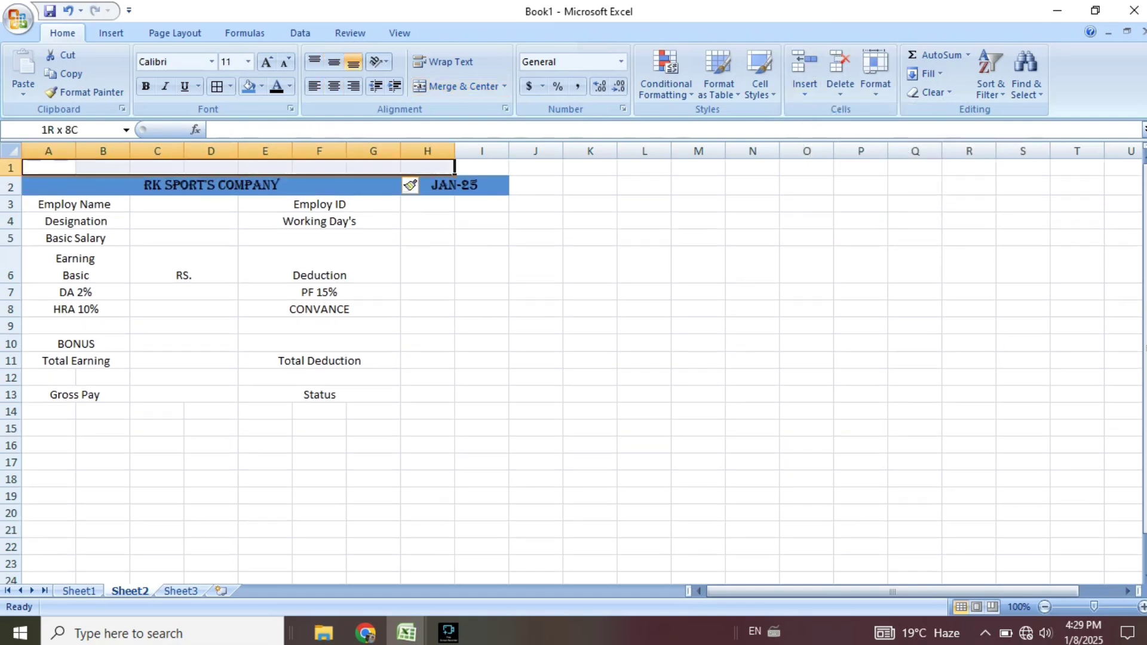
{"action": "left_click", "coordinate": [454, 87]}
{"action": "double_click", "coordinate": [265, 167]}
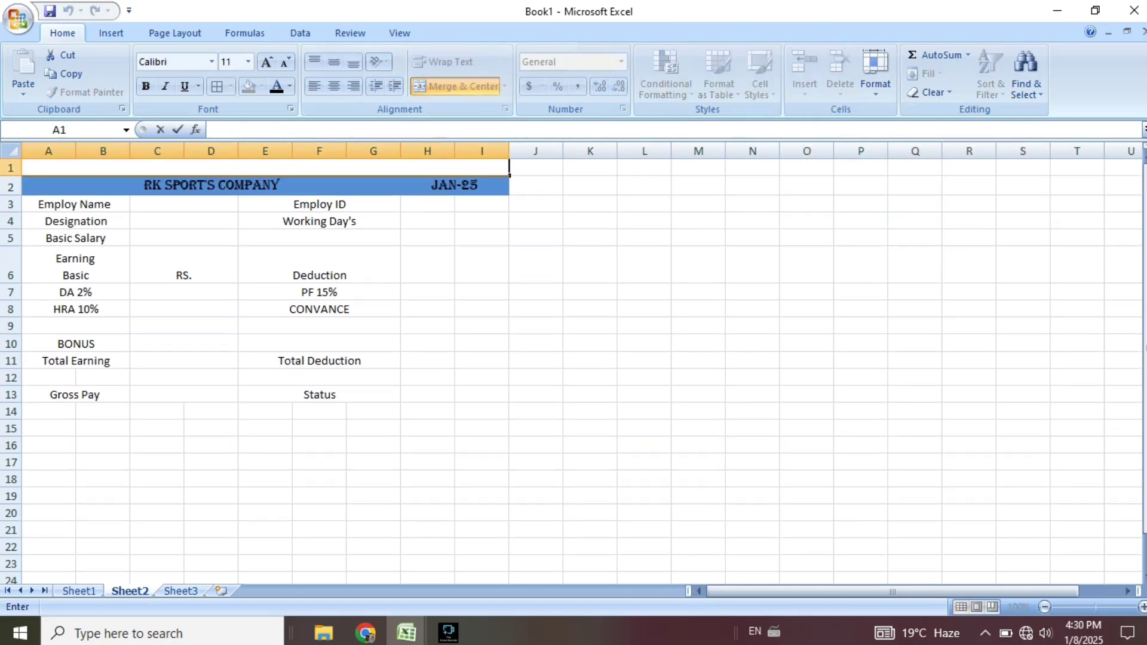
{"action": "type", "text": "Salary Sli"}
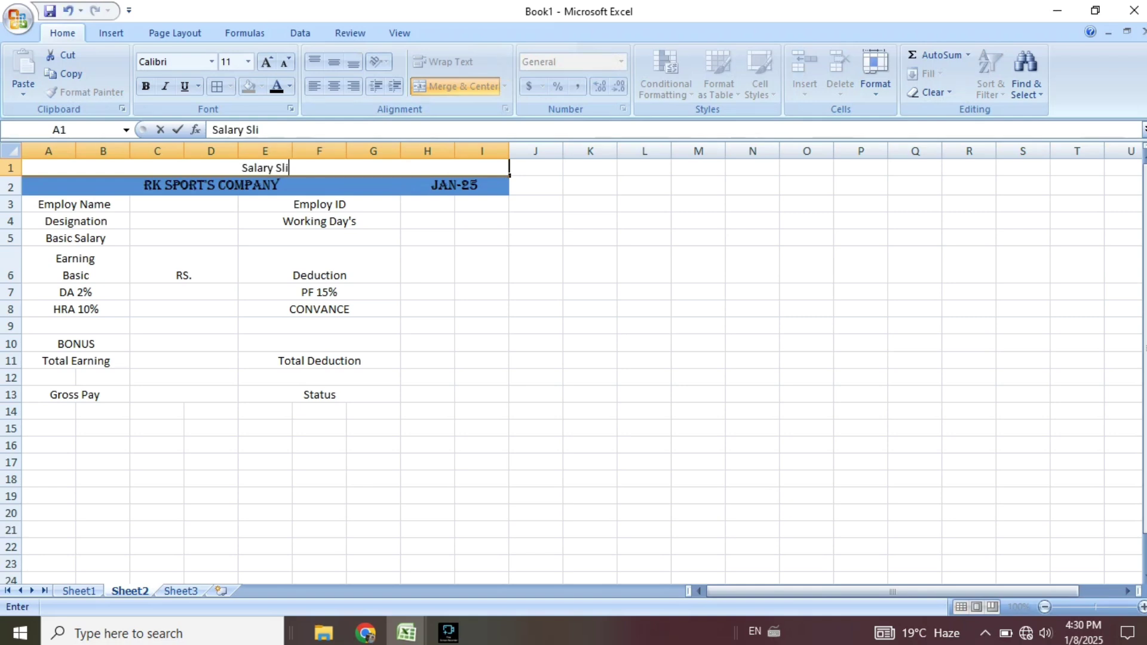
{"action": "type", "text": "p"}
{"action": "left_click", "coordinate": [481, 265]}
{"action": "left_click", "coordinate": [266, 168]}
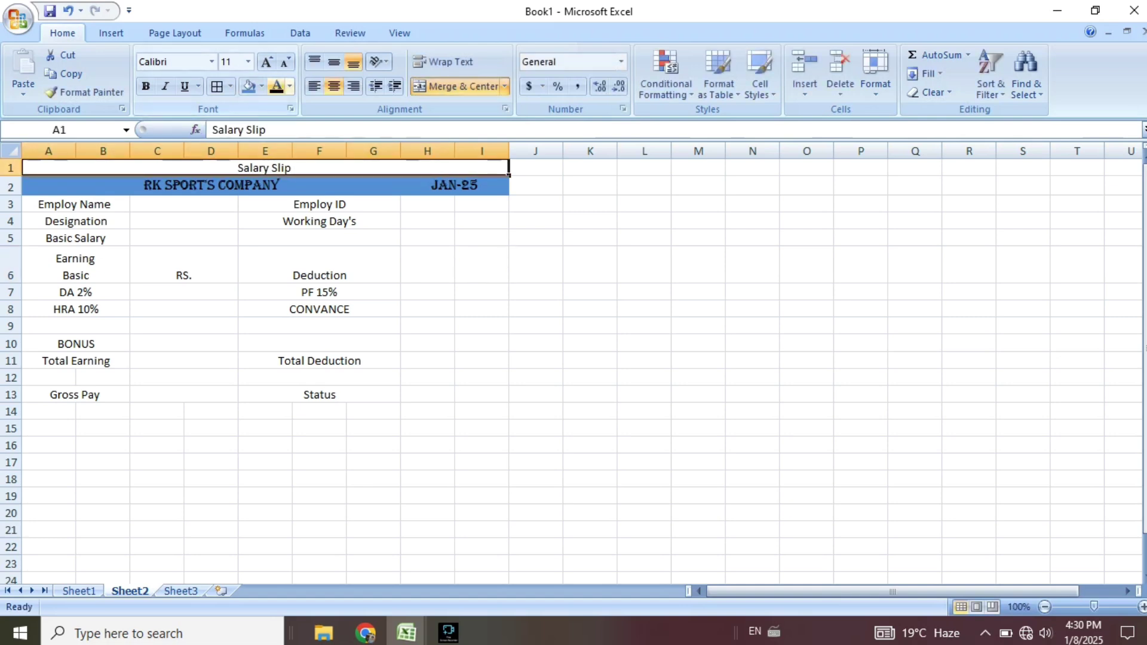
Give the Salary Slip title a dark grey fill, black bold text at 16 pt.
{"action": "left_click", "coordinate": [261, 86]}
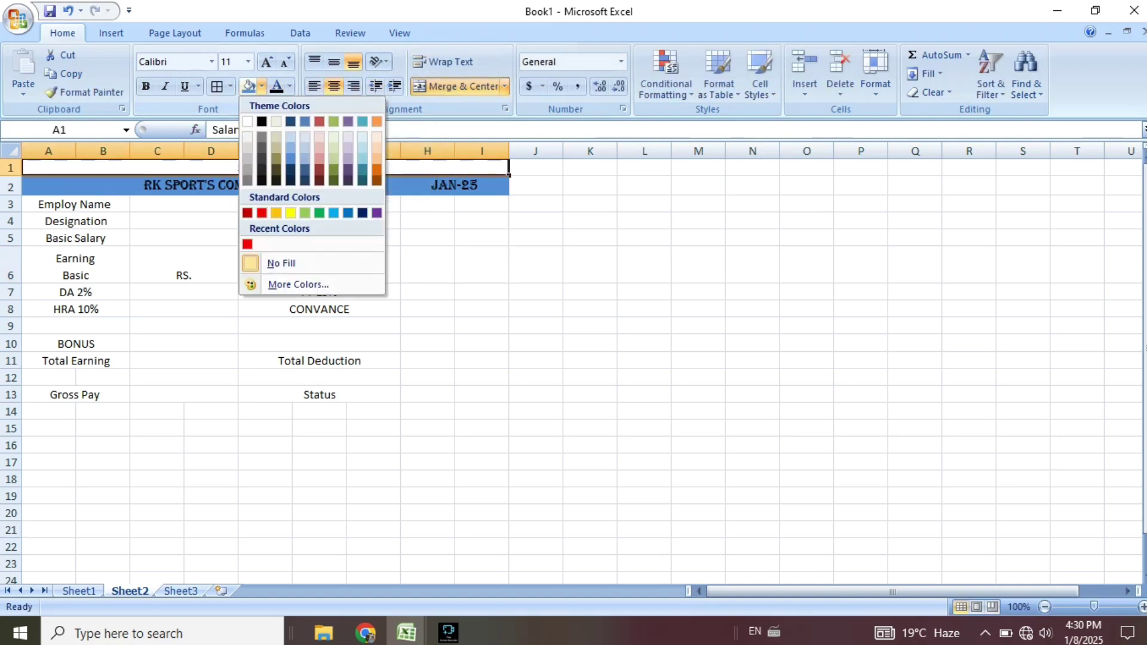
{"action": "left_click", "coordinate": [262, 147]}
{"action": "left_click", "coordinate": [290, 86]}
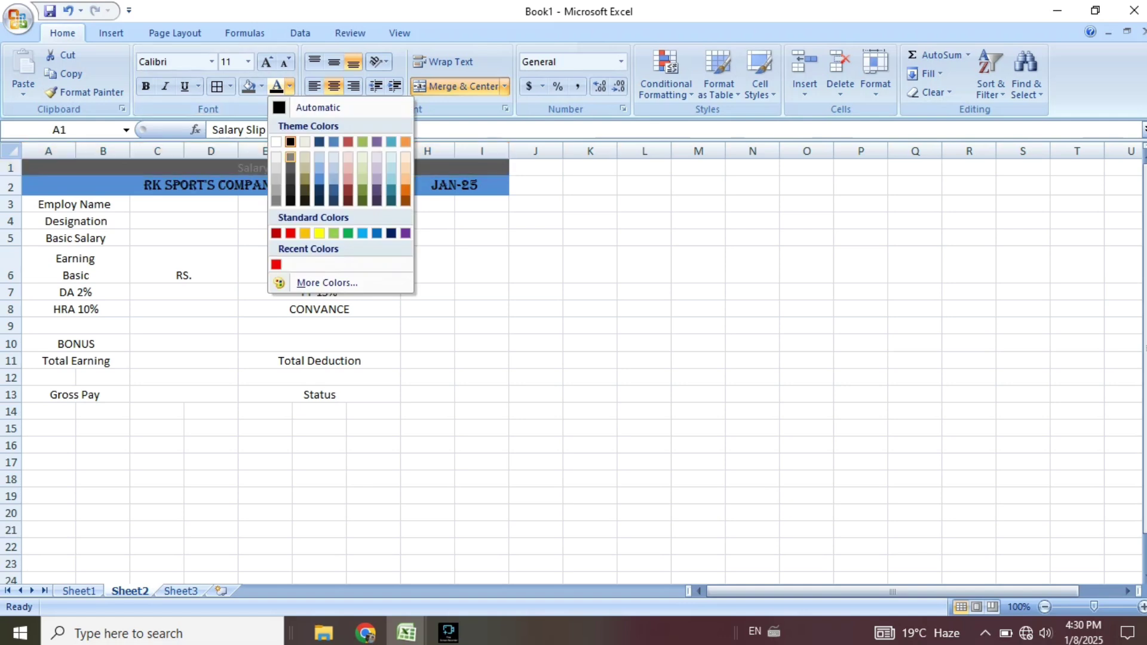
{"action": "left_click", "coordinate": [145, 86]}
{"action": "left_click", "coordinate": [267, 62]}
{"action": "left_click", "coordinate": [266, 62]}
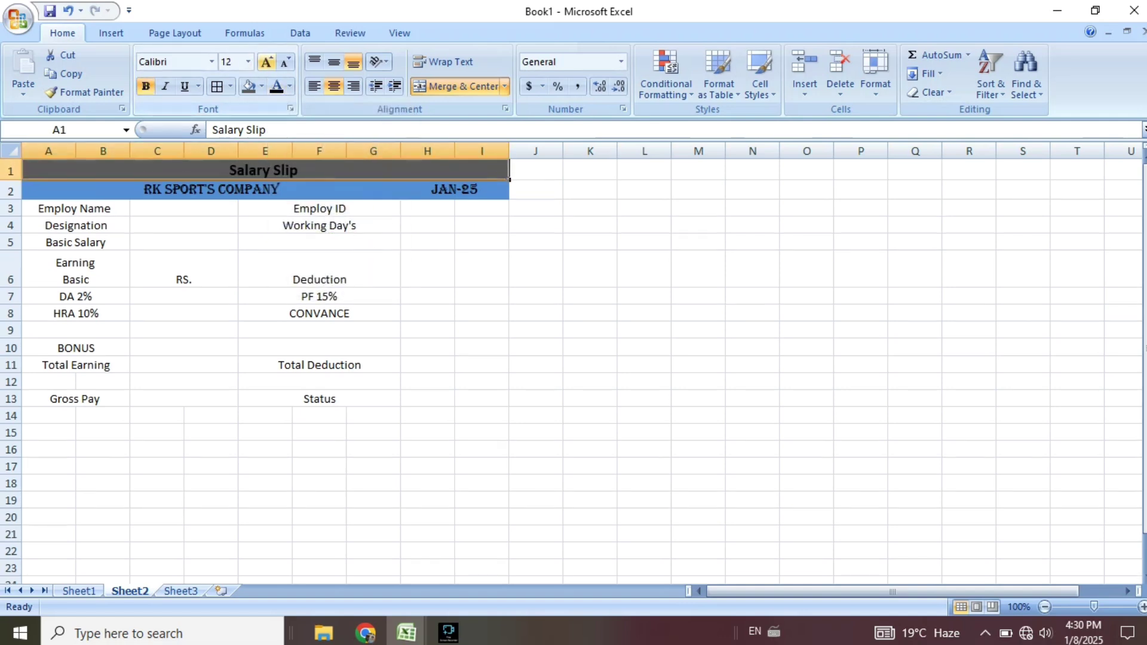
{"action": "left_click", "coordinate": [267, 62]}
{"action": "left_click", "coordinate": [267, 62]}
{"action": "left_click", "coordinate": [285, 62]}
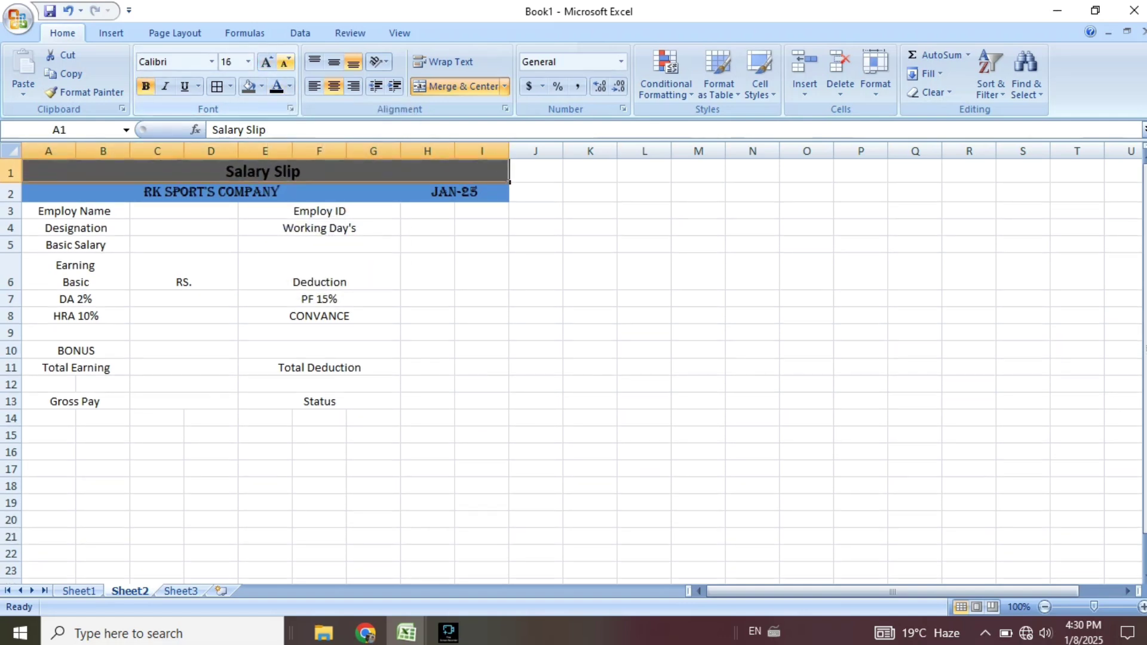
Set the title font to CentSchbkCyrill BT.
{"action": "left_click", "coordinate": [211, 61]}
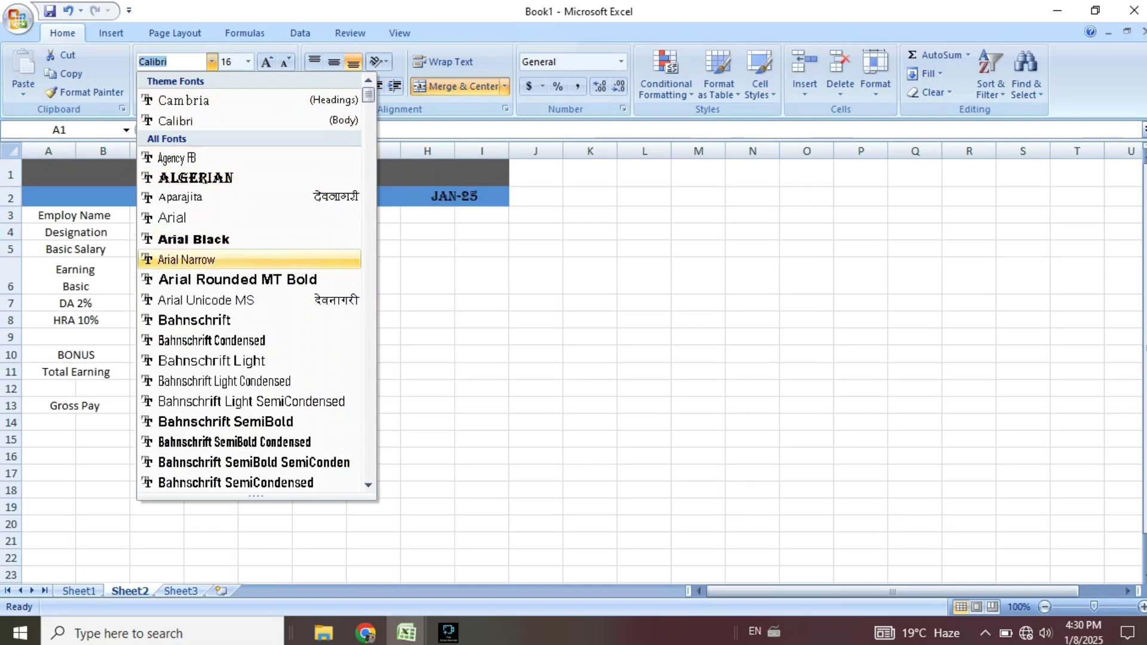
{"action": "left_click", "coordinate": [207, 300]}
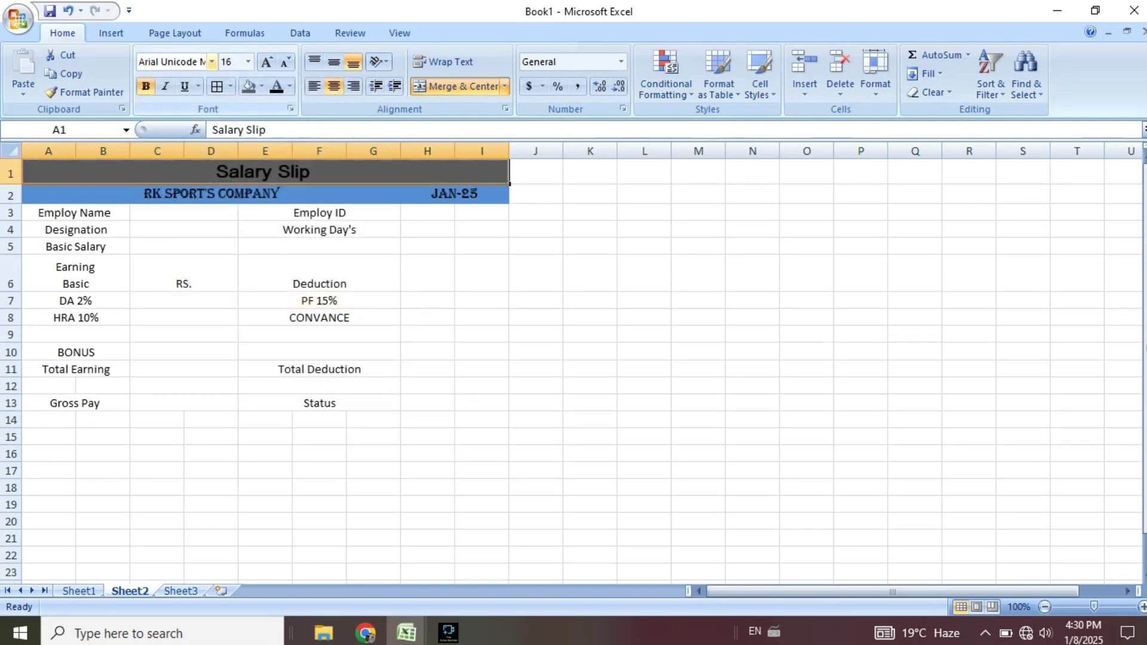
{"action": "left_click", "coordinate": [212, 62]}
{"action": "scroll", "coordinate": [215, 269], "scroll_direction": "down", "scroll_amount": 7}
{"action": "scroll", "coordinate": [216, 300], "scroll_direction": "up", "scroll_amount": 1}
{"action": "left_click", "coordinate": [206, 320]}
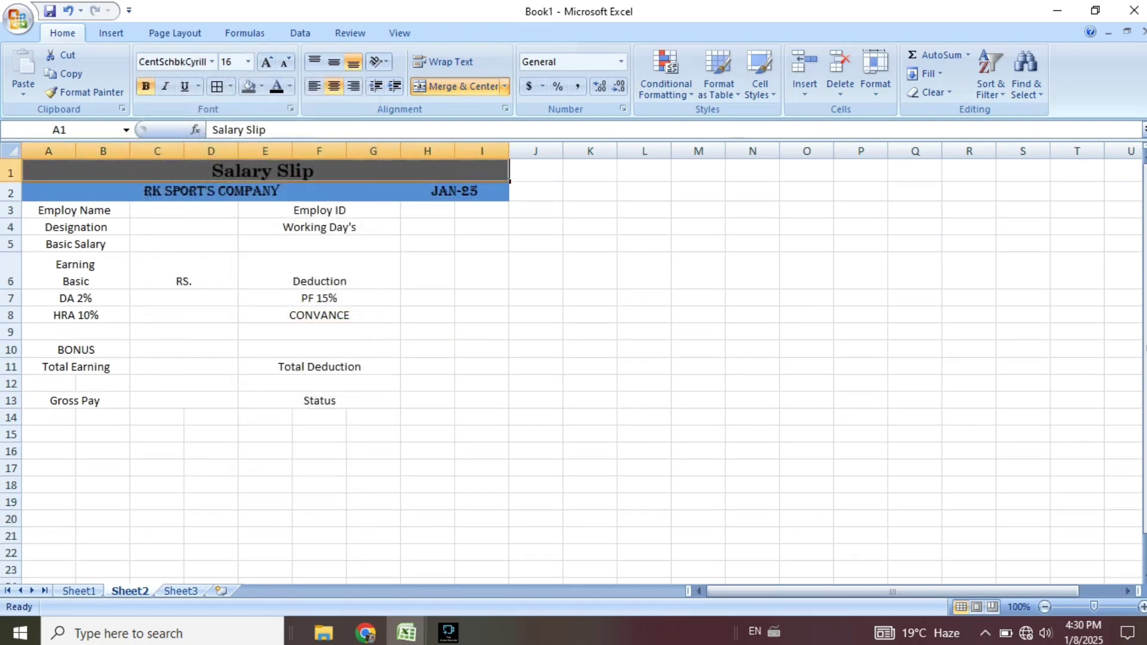
Enlarge the RK SPORT'S COMPANY name to 14 pt.
{"action": "left_click", "coordinate": [427, 270]}
{"action": "left_click", "coordinate": [209, 191]}
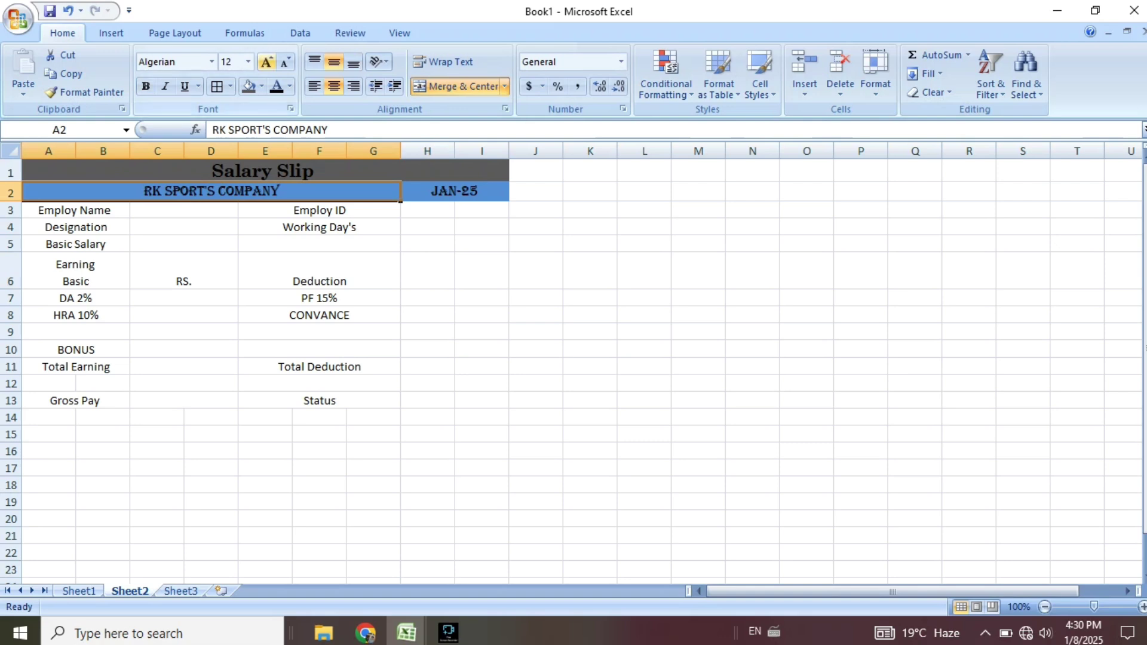
{"action": "left_click", "coordinate": [267, 62]}
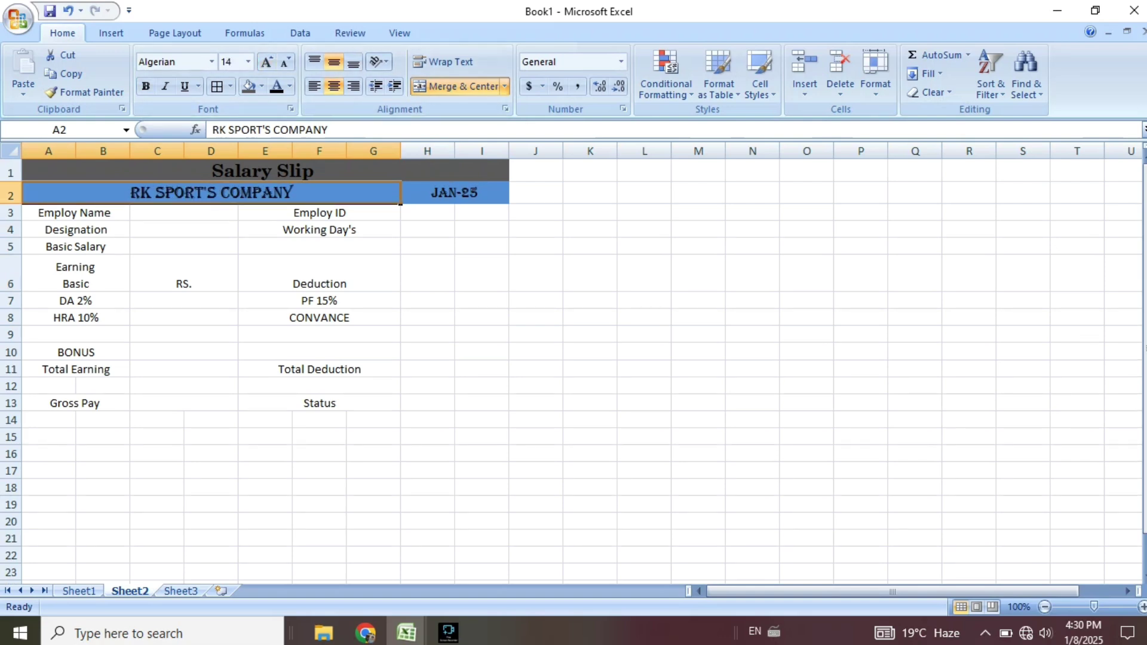
{"action": "left_click", "coordinate": [427, 273]}
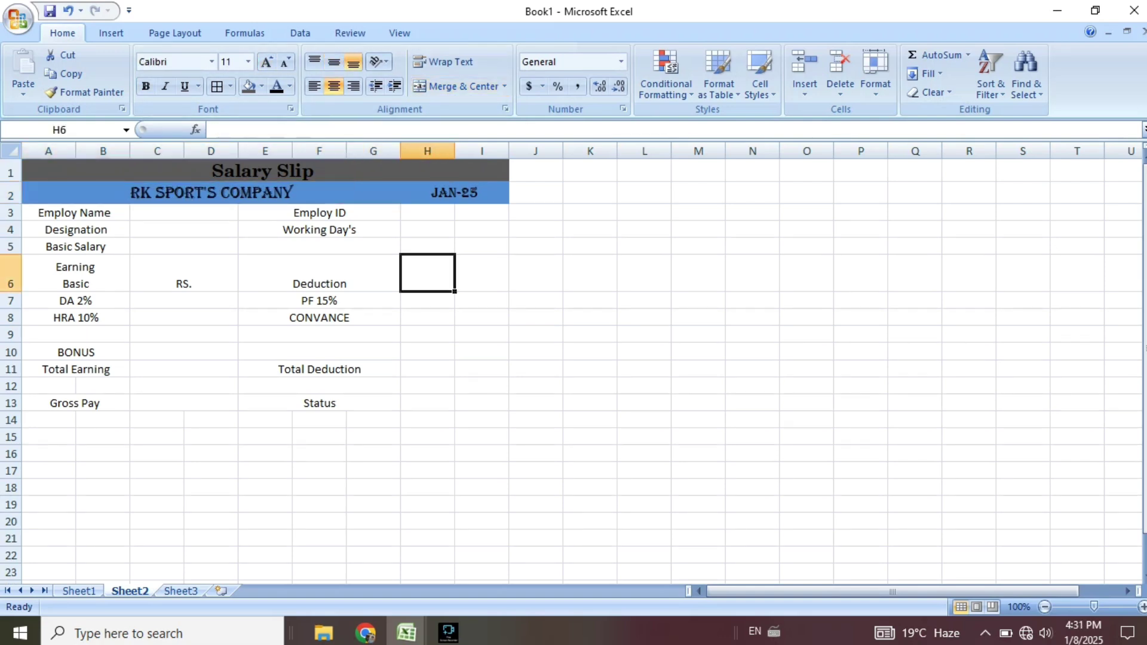
Apply All Borders and Middle Align to the whole table A1:I13.
{"action": "left_click_drag", "start_coordinate": [48, 172], "coordinate": [481, 403]}
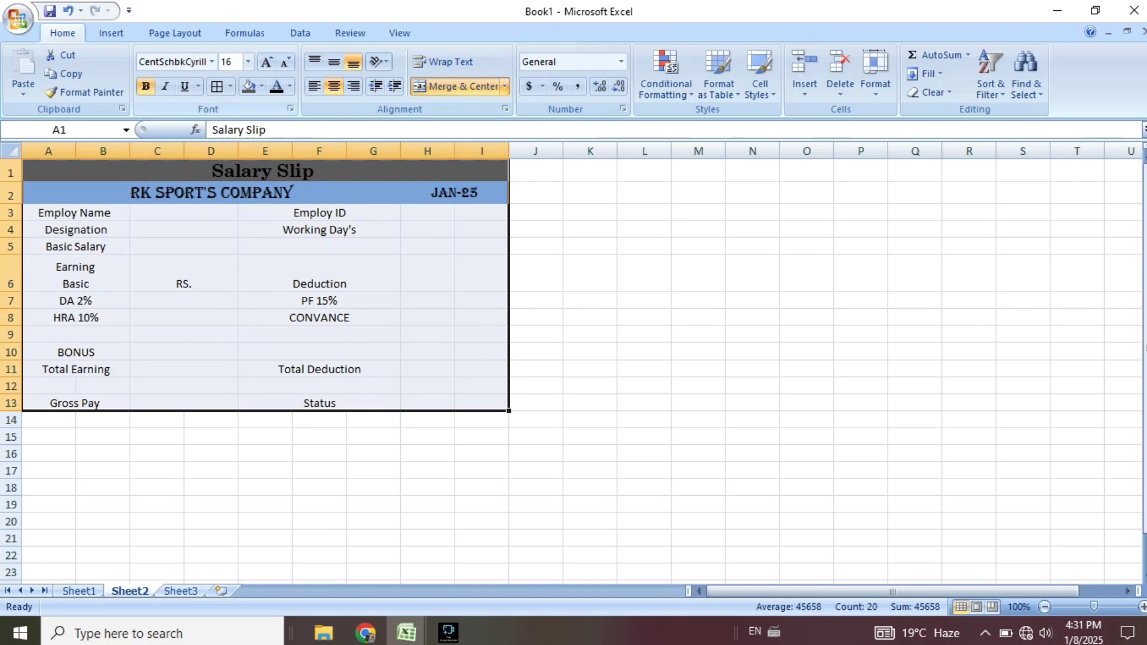
{"action": "left_click", "coordinate": [217, 86]}
{"action": "left_click", "coordinate": [590, 300]}
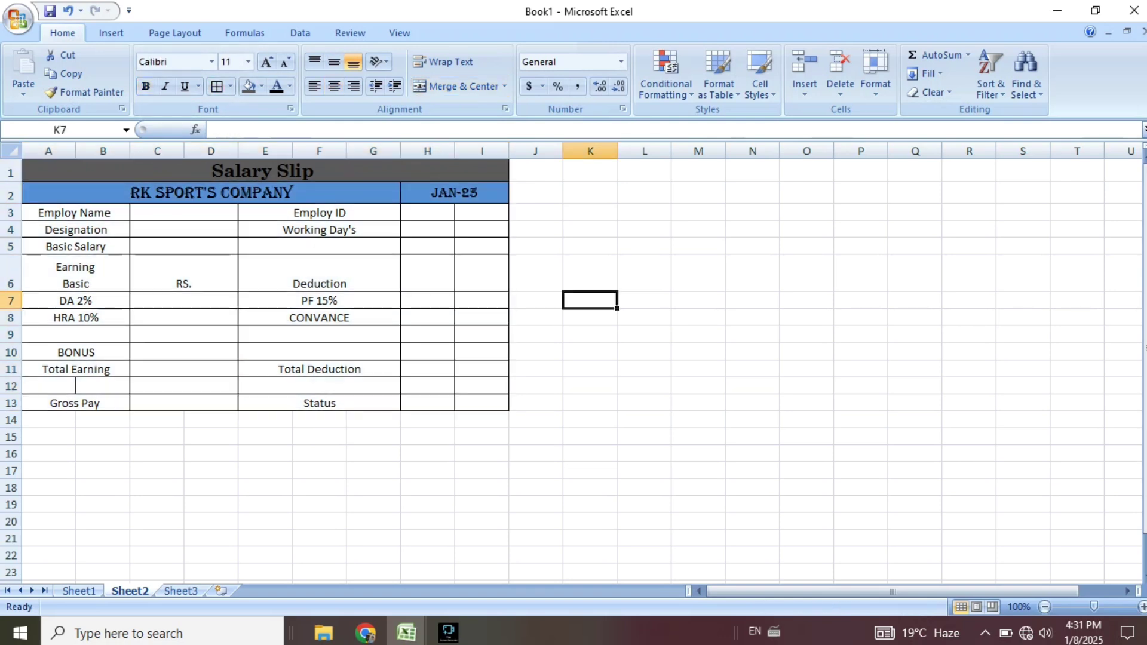
{"action": "left_click_drag", "start_coordinate": [48, 172], "coordinate": [481, 403]}
{"action": "left_click", "coordinate": [334, 62]}
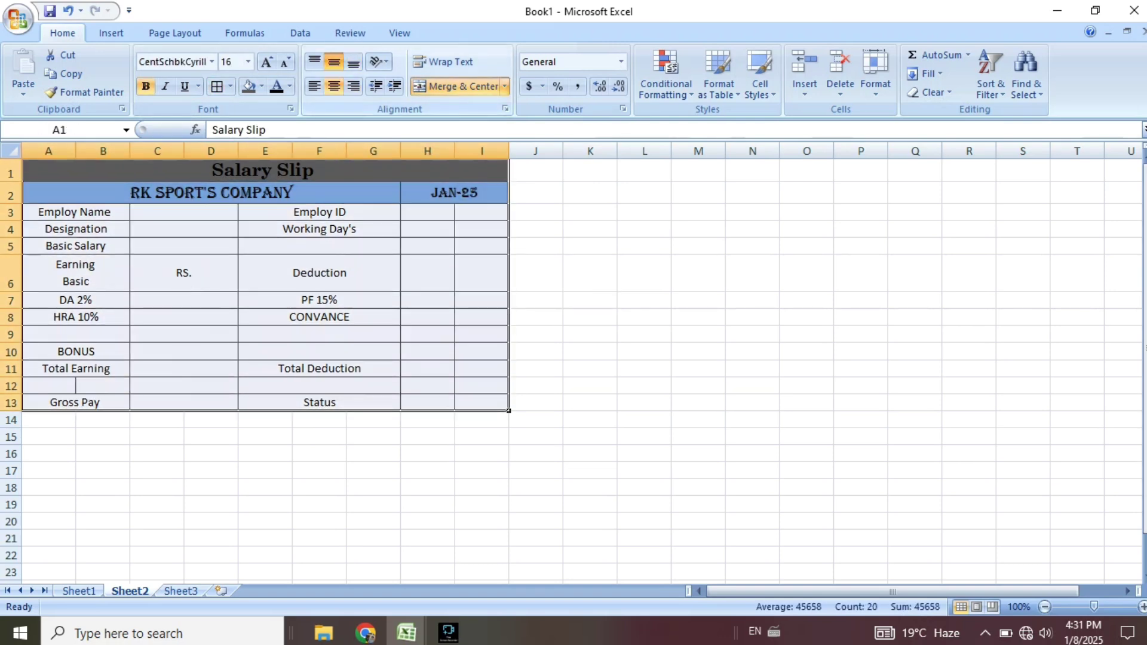
{"action": "left_click", "coordinate": [591, 317]}
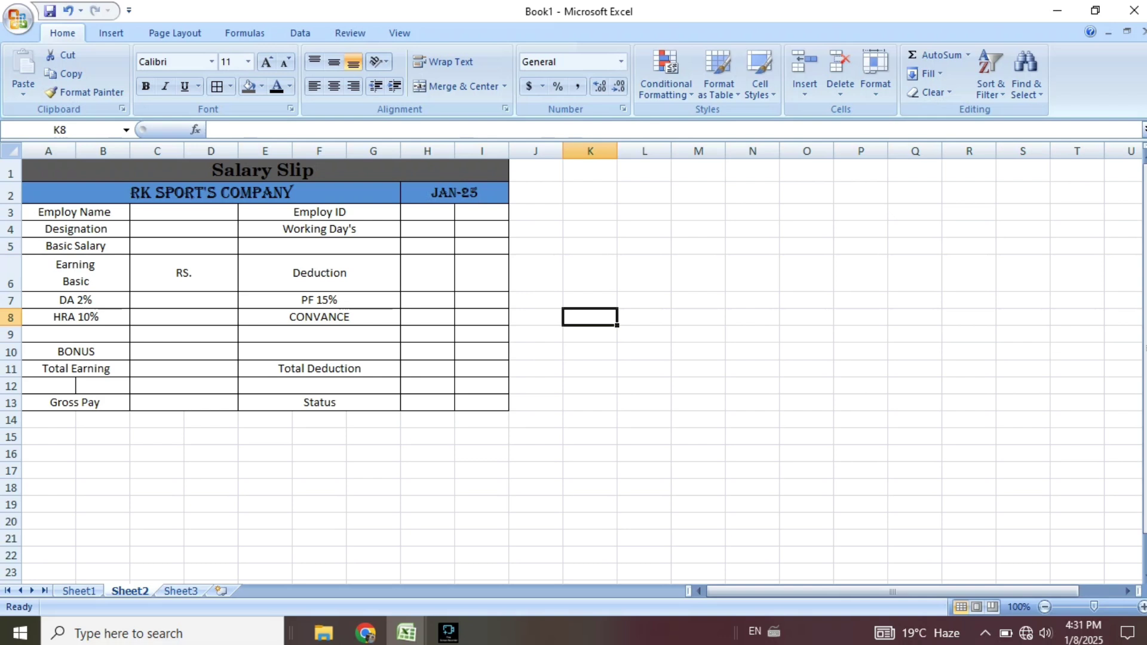
Merge Across H3:I13 row by row, then reapply All Borders to the table.
{"action": "left_click_drag", "start_coordinate": [427, 212], "coordinate": [481, 403]}
{"action": "left_click", "coordinate": [458, 87]}
{"action": "left_click", "coordinate": [458, 87]}
{"action": "left_click", "coordinate": [505, 87]}
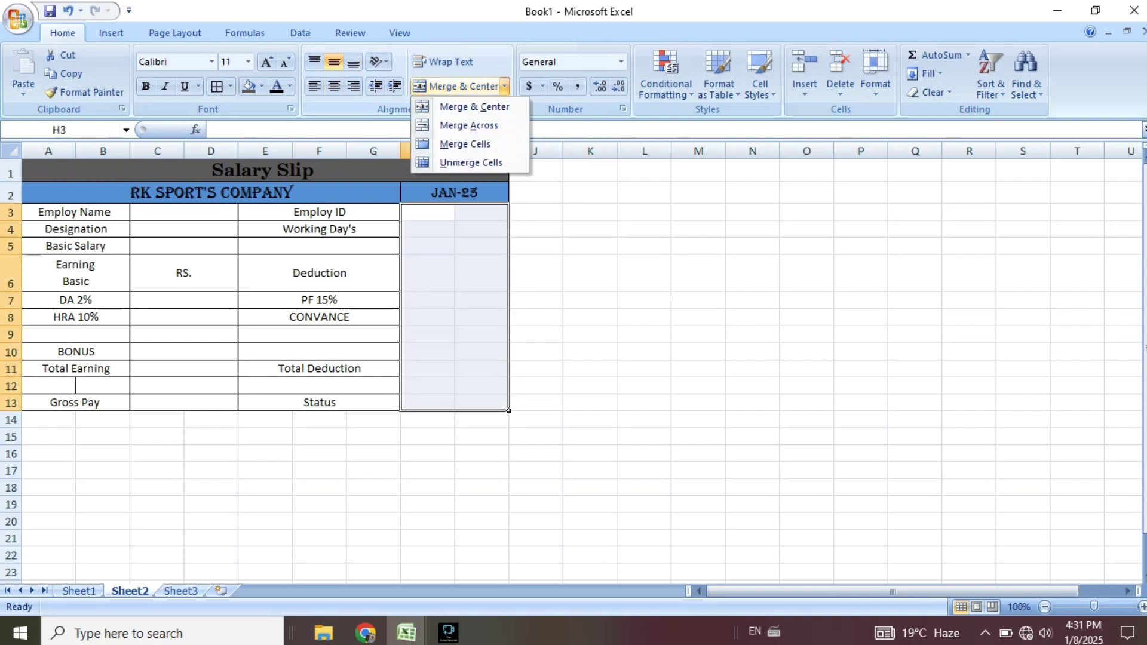
{"action": "left_click", "coordinate": [470, 126]}
{"action": "left_click", "coordinate": [590, 334]}
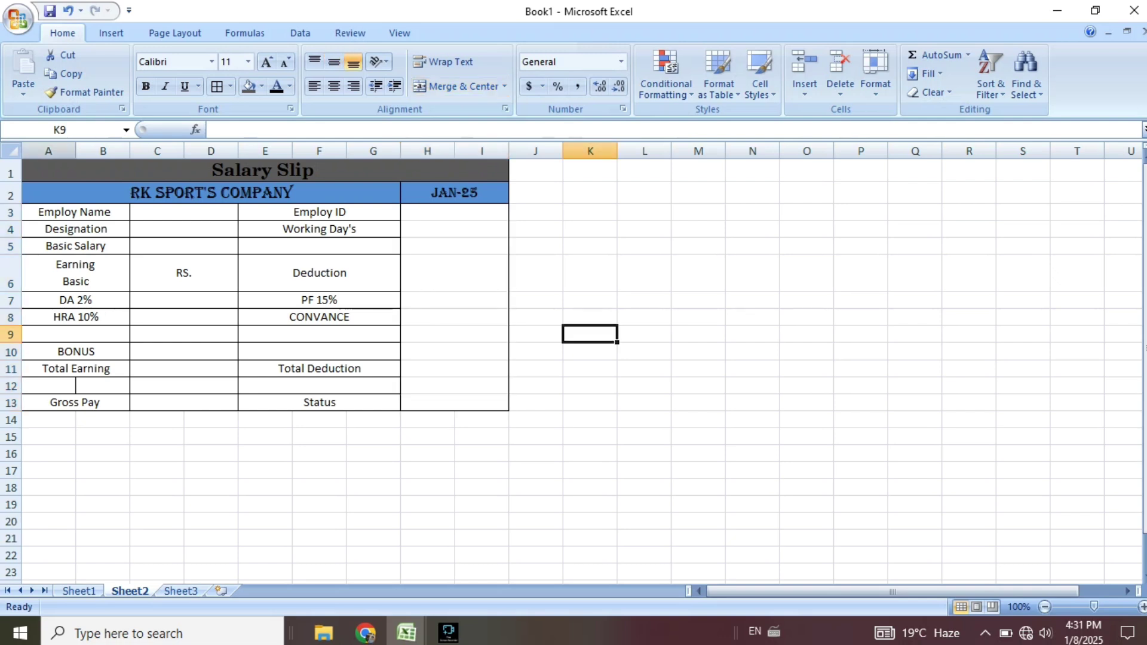
{"action": "left_click_drag", "start_coordinate": [54, 171], "coordinate": [454, 403]}
{"action": "left_click", "coordinate": [217, 87]}
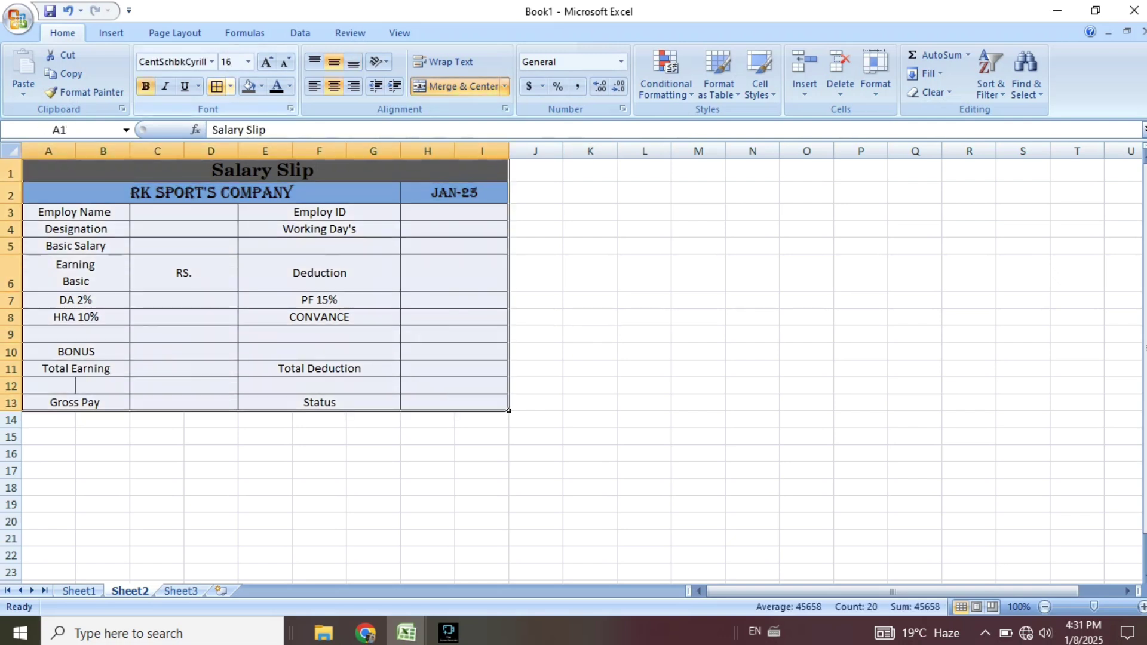
{"action": "left_click", "coordinate": [698, 300]}
Merge K1:L1 for the ID label and start editing it.
{"action": "left_click", "coordinate": [591, 171]}
{"action": "left_click_drag", "start_coordinate": [590, 171], "coordinate": [646, 171]}
{"action": "left_click", "coordinate": [456, 87]}
{"action": "double_click", "coordinate": [617, 170]}
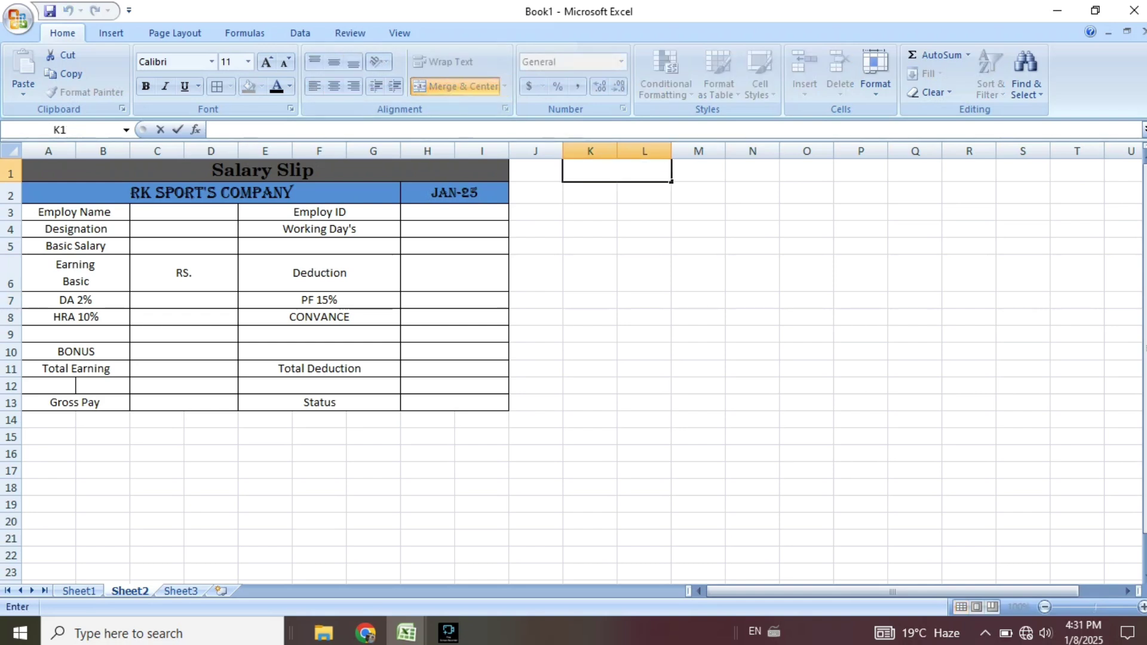
Enter the label 'Select ID' in the heading cell beside the slip.
{"action": "type", "text": "Selct"}
{"action": "key", "text": "BackSpace"}
{"action": "type", "text": "ect ID"}
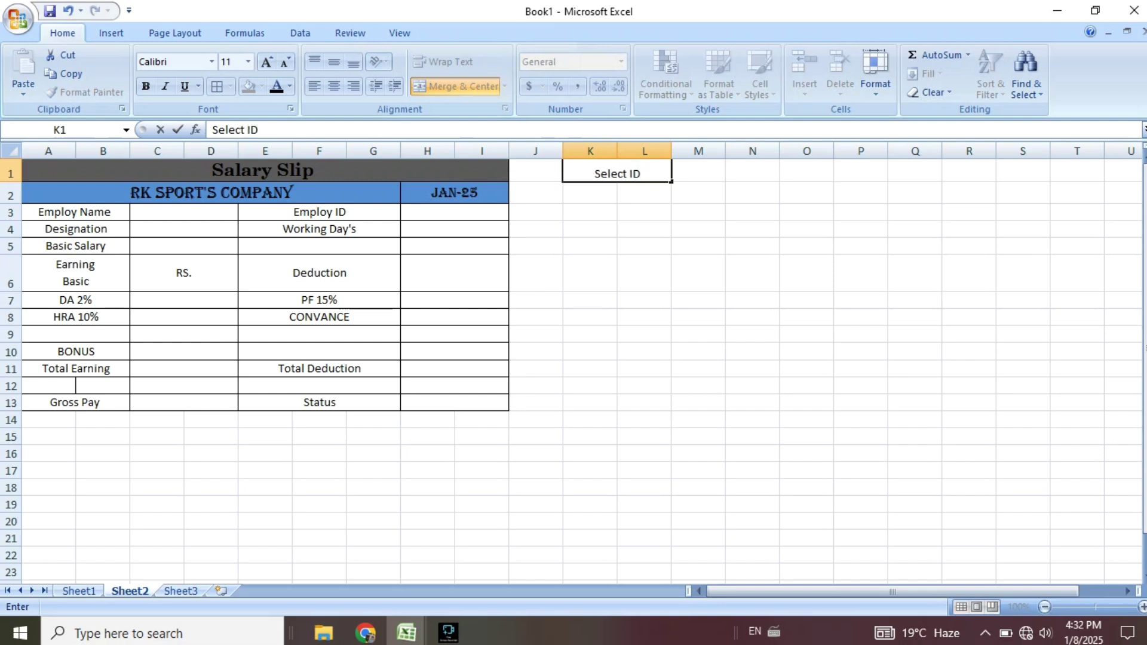
{"action": "left_click", "coordinate": [645, 213]}
Give the Select ID cell a green fill, vertical centring and Arial Black font.
{"action": "left_click", "coordinate": [617, 173]}
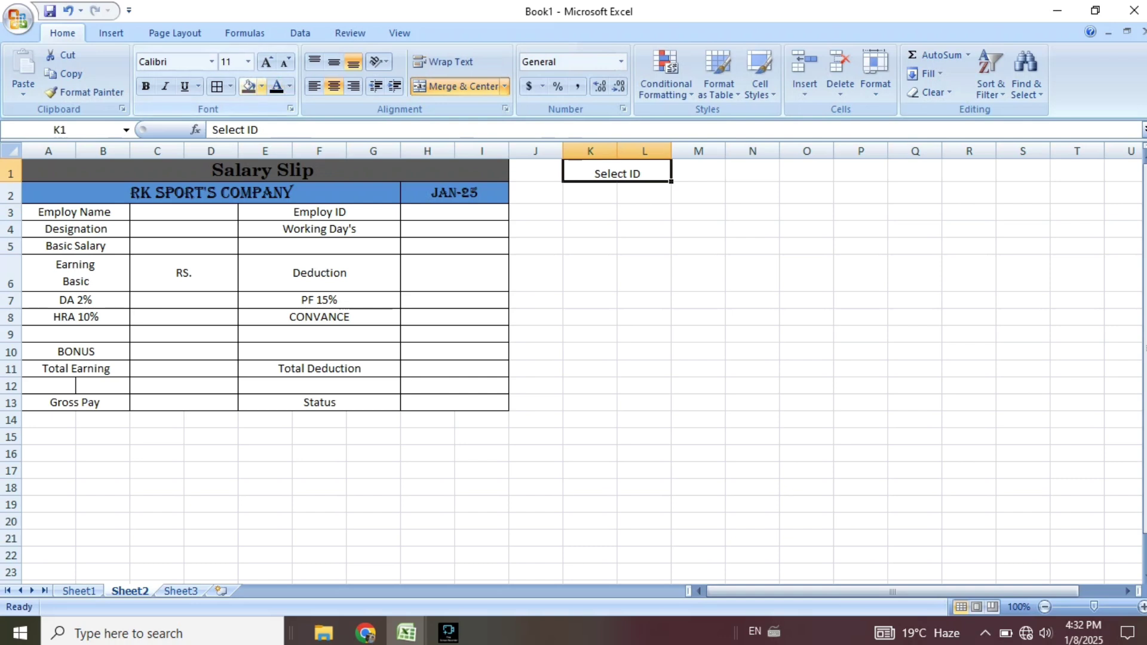
{"action": "left_click", "coordinate": [262, 87]}
{"action": "left_click", "coordinate": [319, 213]}
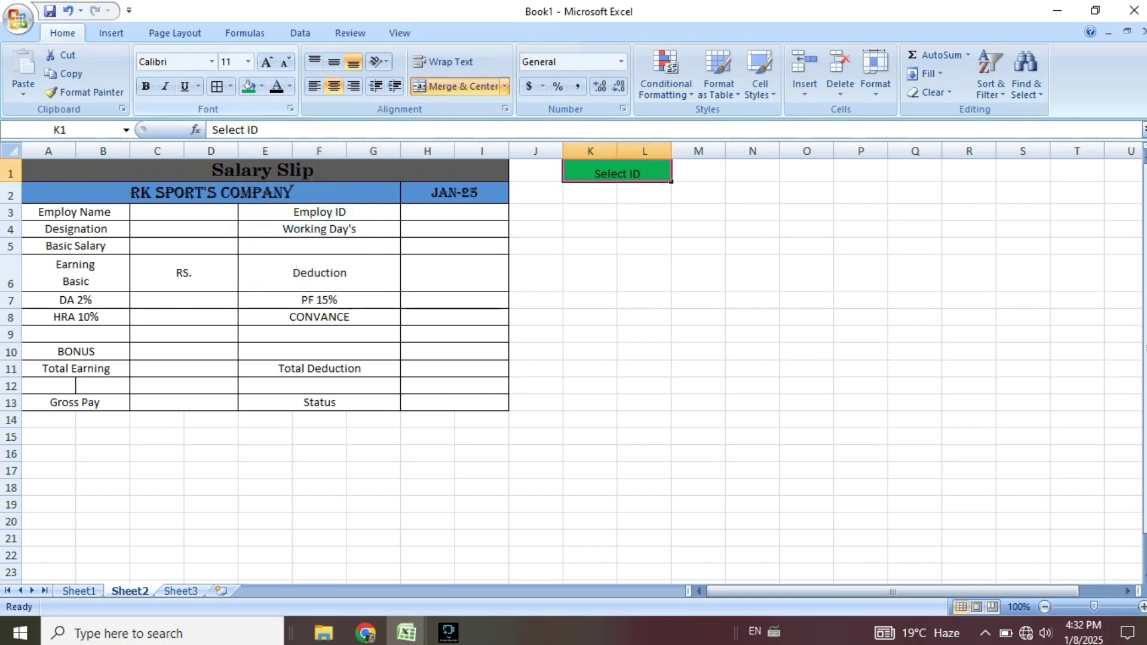
{"action": "left_click", "coordinate": [334, 61]}
{"action": "left_click", "coordinate": [212, 61]}
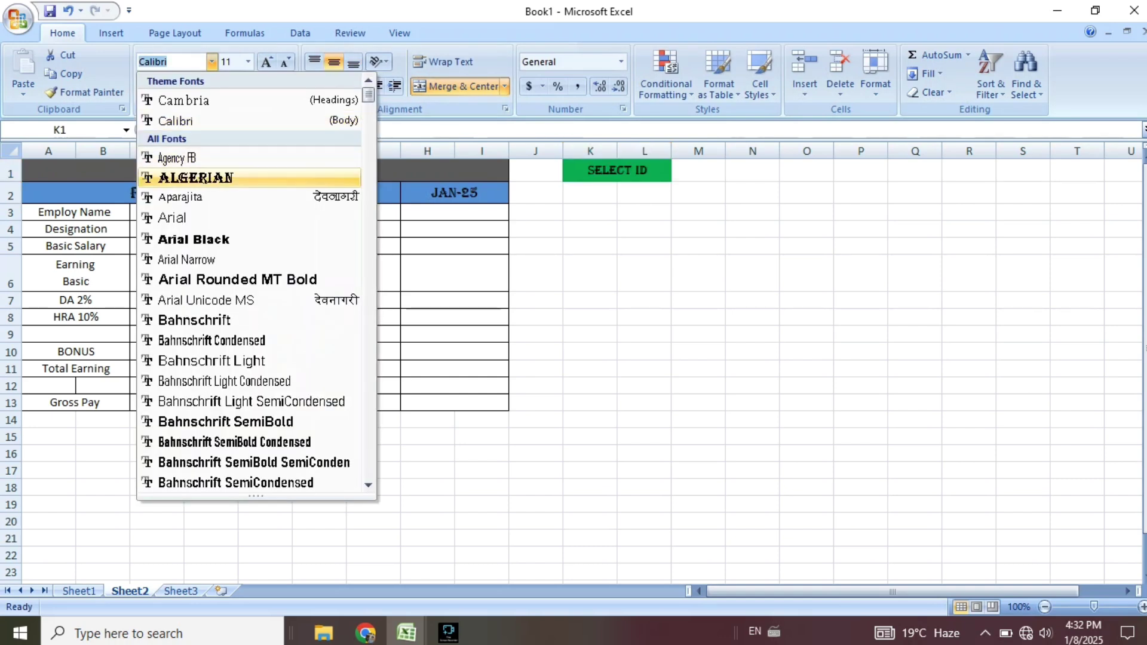
{"action": "left_click", "coordinate": [194, 239]}
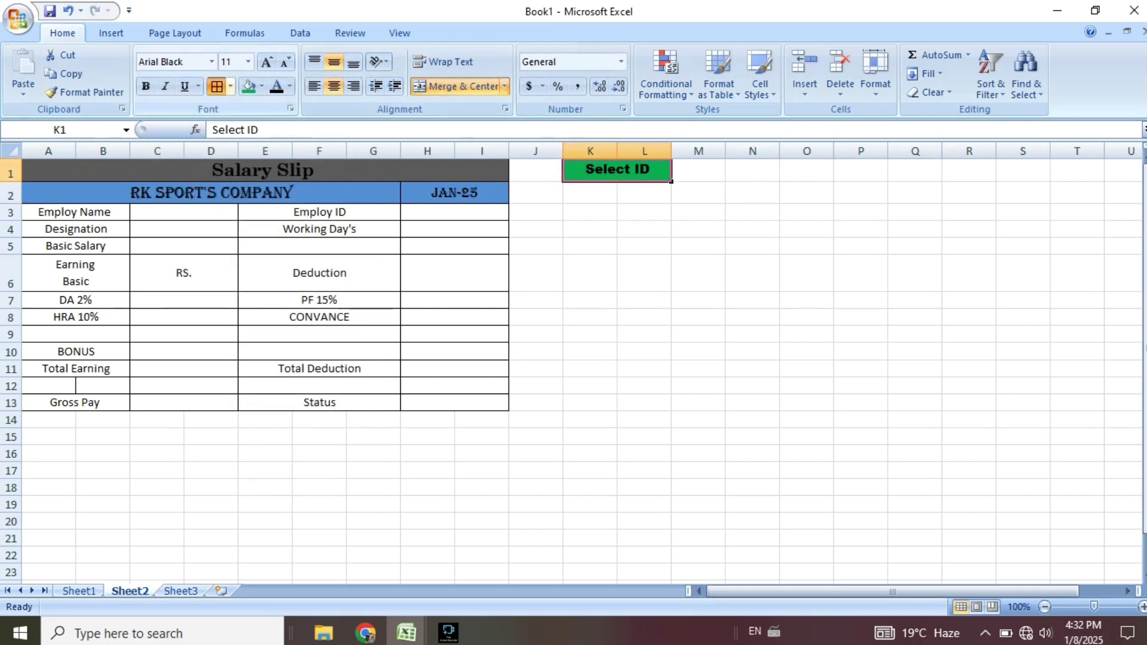
Outline K1:L1 with All Borders and select K2:L2 beneath it.
{"action": "left_click", "coordinate": [217, 87]}
{"action": "left_click", "coordinate": [644, 246]}
{"action": "left_click_drag", "start_coordinate": [590, 193], "coordinate": [644, 193]}
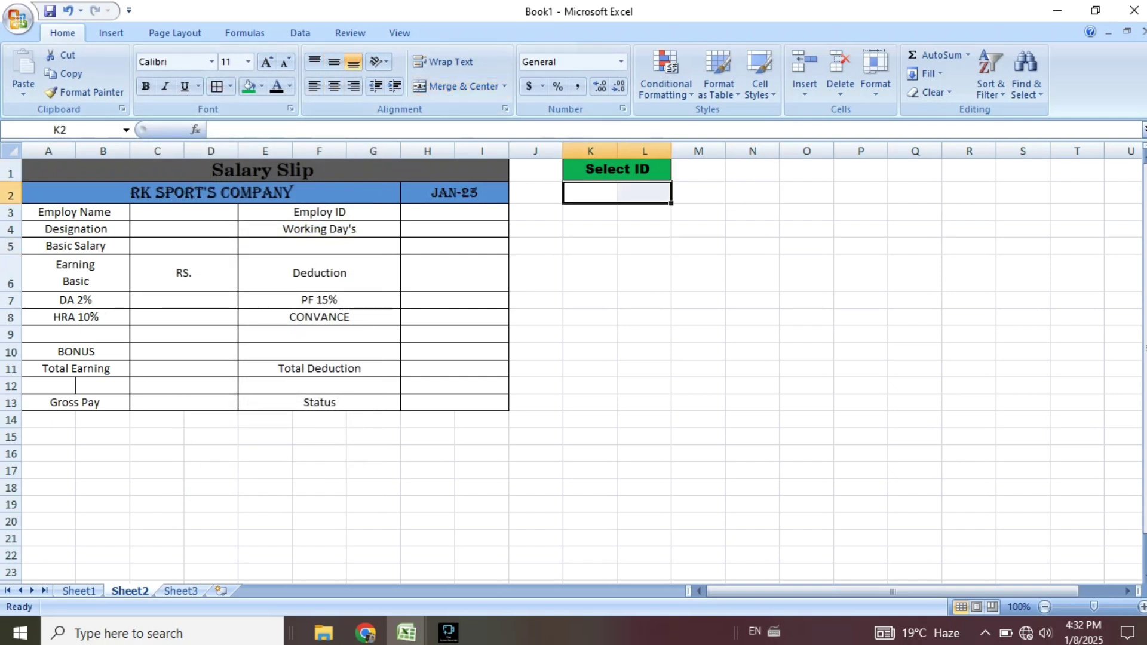
Merge K2:L2, then lengthen the A2 title to RK SPORT'S COMPANY PVT. LTD.
{"action": "left_click", "coordinate": [457, 86]}
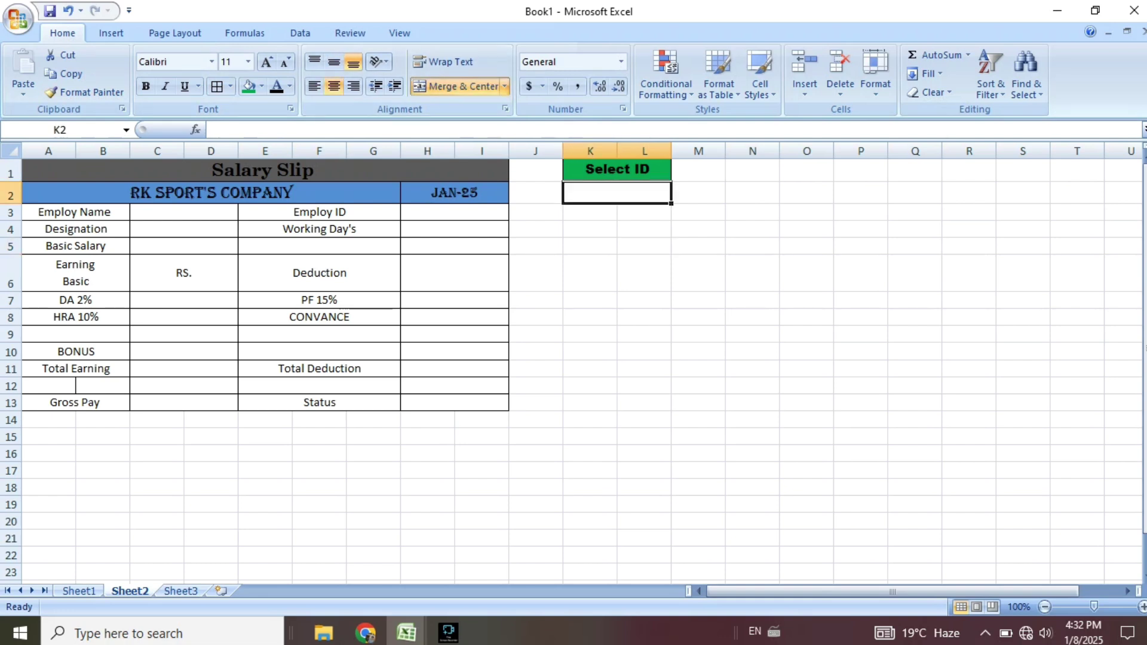
{"action": "left_click", "coordinate": [591, 246]}
{"action": "double_click", "coordinate": [211, 193]}
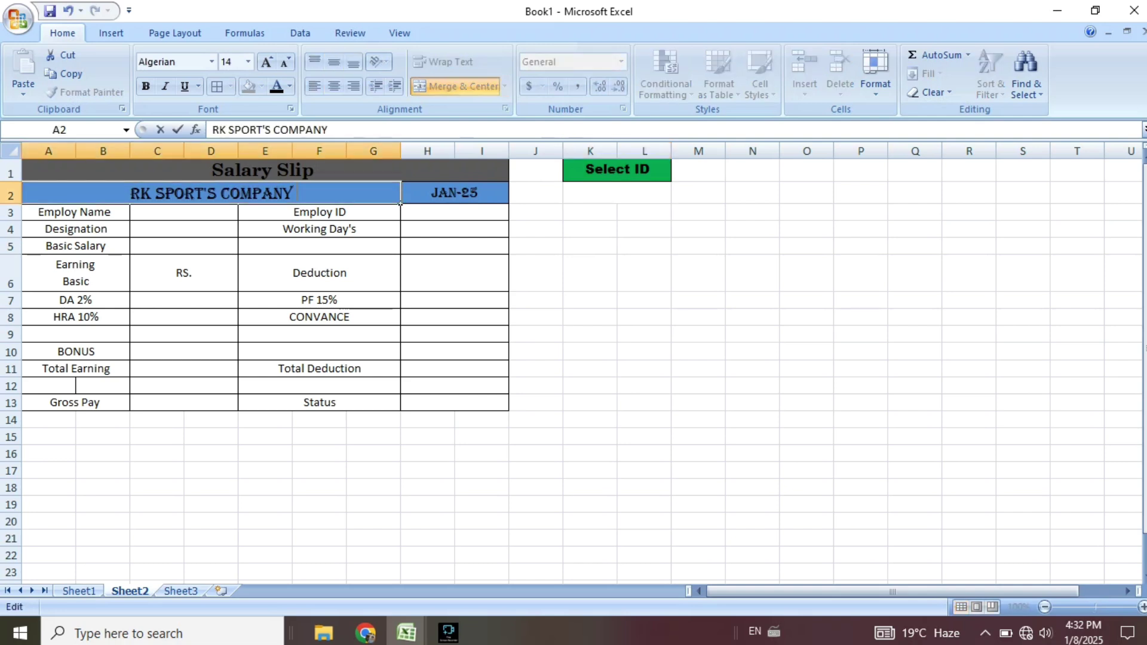
{"action": "type", "text": "PVT"}
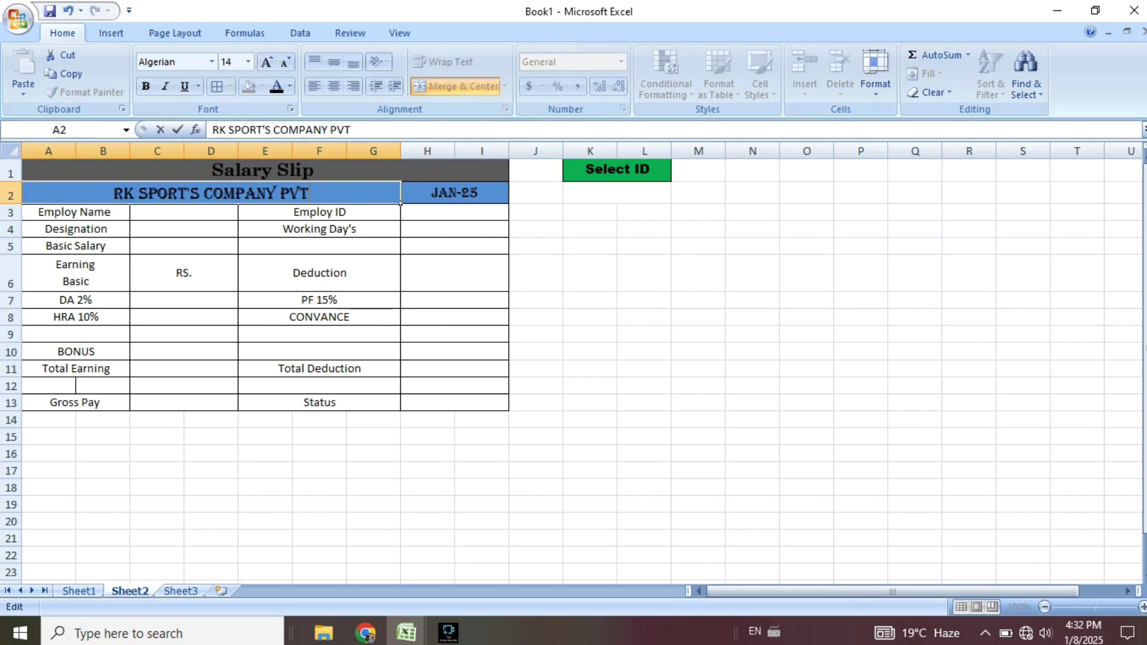
{"action": "type", "text": ". LTD"}
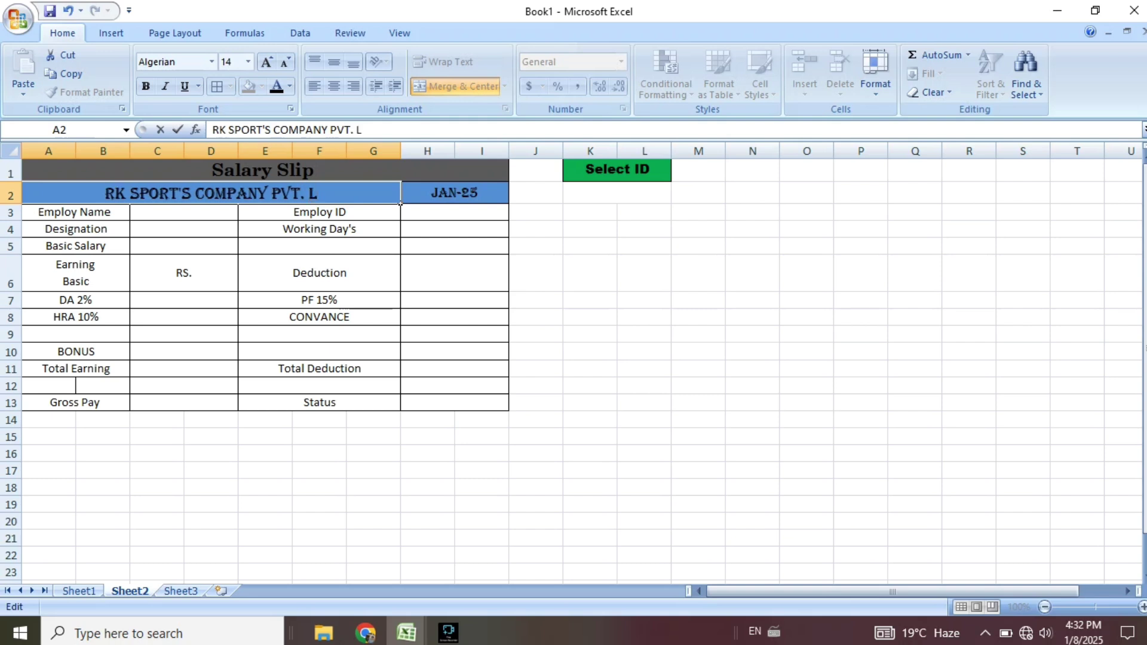
{"action": "left_click", "coordinate": [644, 273]}
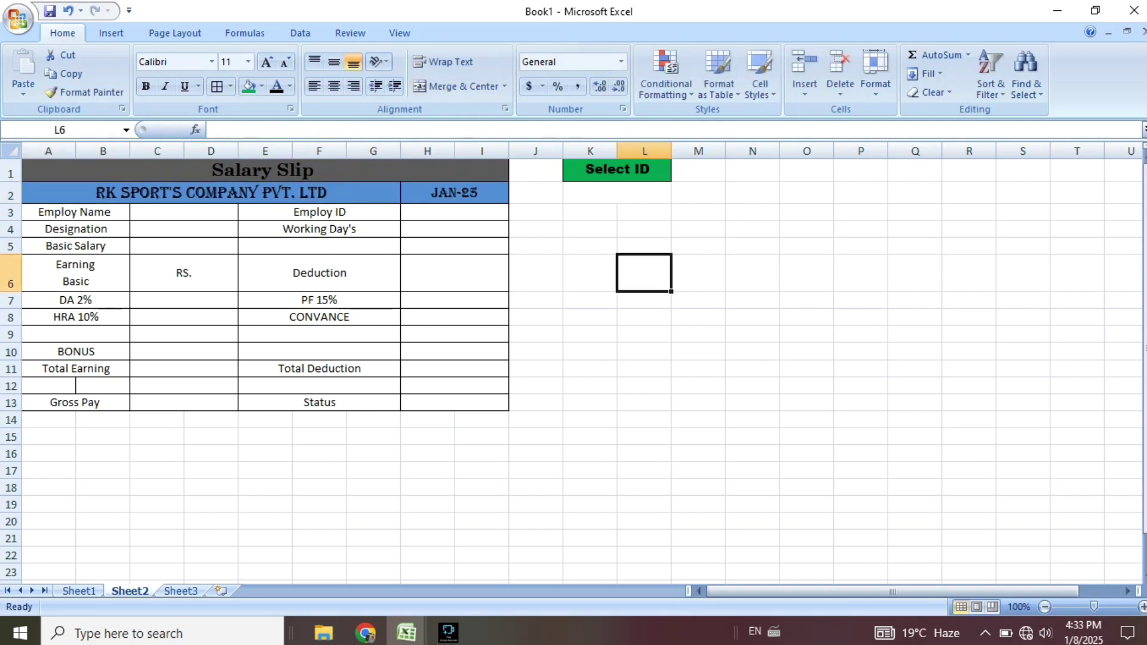
Set the Employ Name to Basic Salary labels in A3:A5 to bold Bell MT.
{"action": "left_click_drag", "start_coordinate": [76, 212], "coordinate": [75, 247]}
{"action": "left_click", "coordinate": [211, 63]}
{"action": "scroll", "coordinate": [187, 259], "scroll_direction": "down", "scroll_amount": 10}
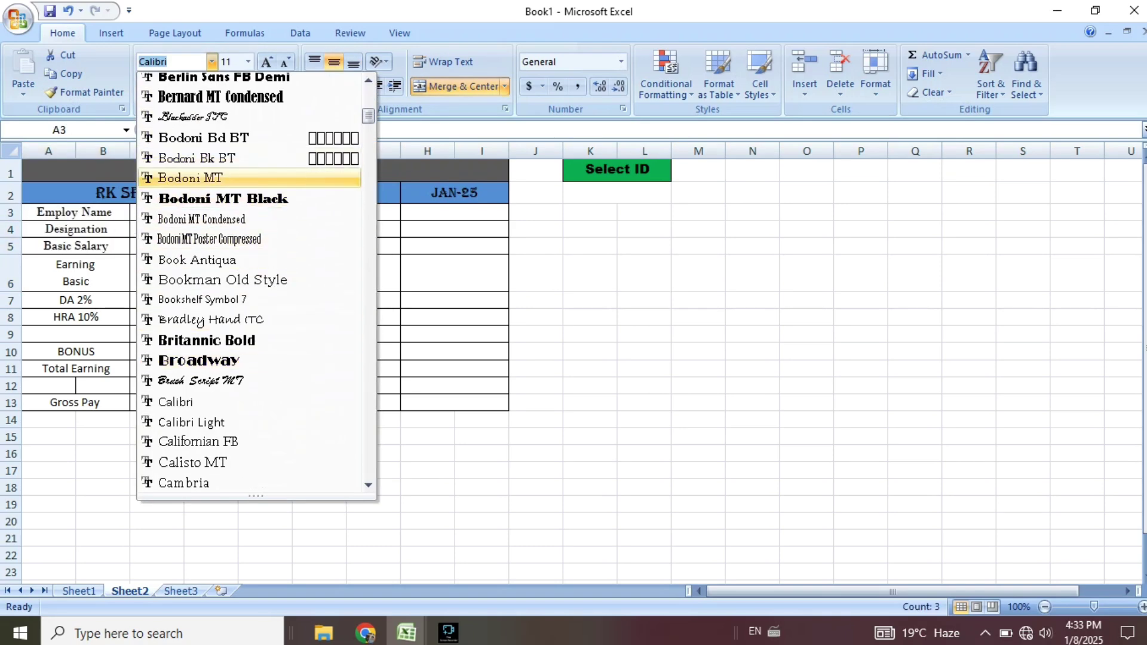
{"action": "scroll", "coordinate": [179, 177], "scroll_direction": "up", "scroll_amount": 2}
{"action": "left_click", "coordinate": [179, 154]}
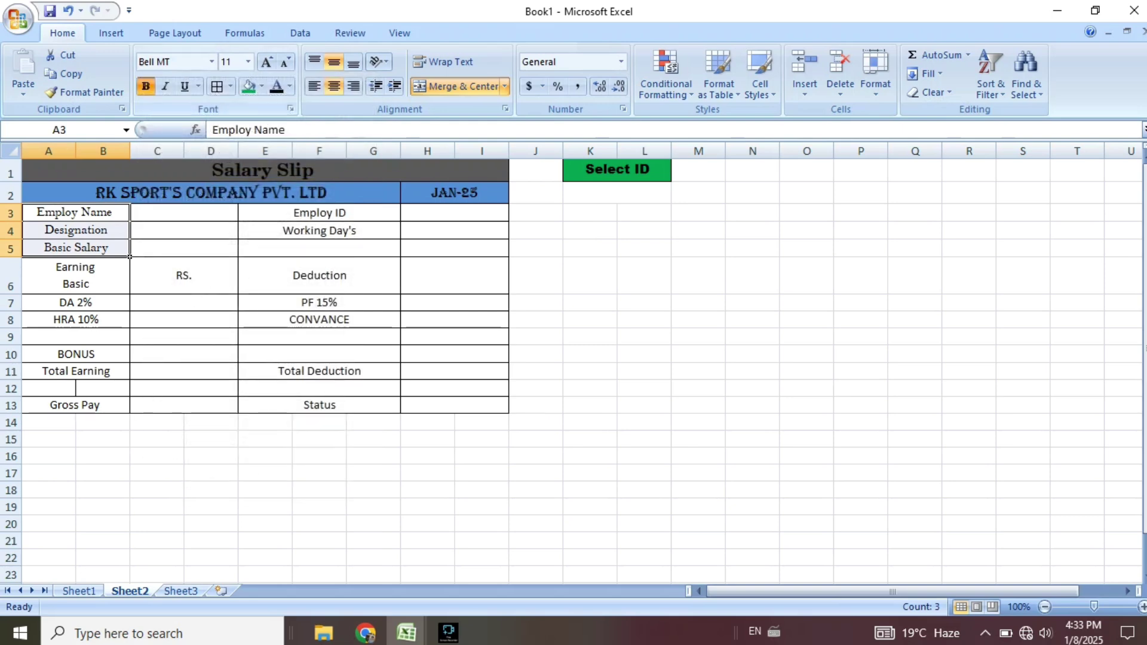
{"action": "left_click", "coordinate": [145, 86]}
{"action": "left_click", "coordinate": [645, 337]}
Make the Earning Basic label in A6 bold Arial Unicode MS.
{"action": "left_click", "coordinate": [76, 276]}
{"action": "left_click", "coordinate": [212, 62]}
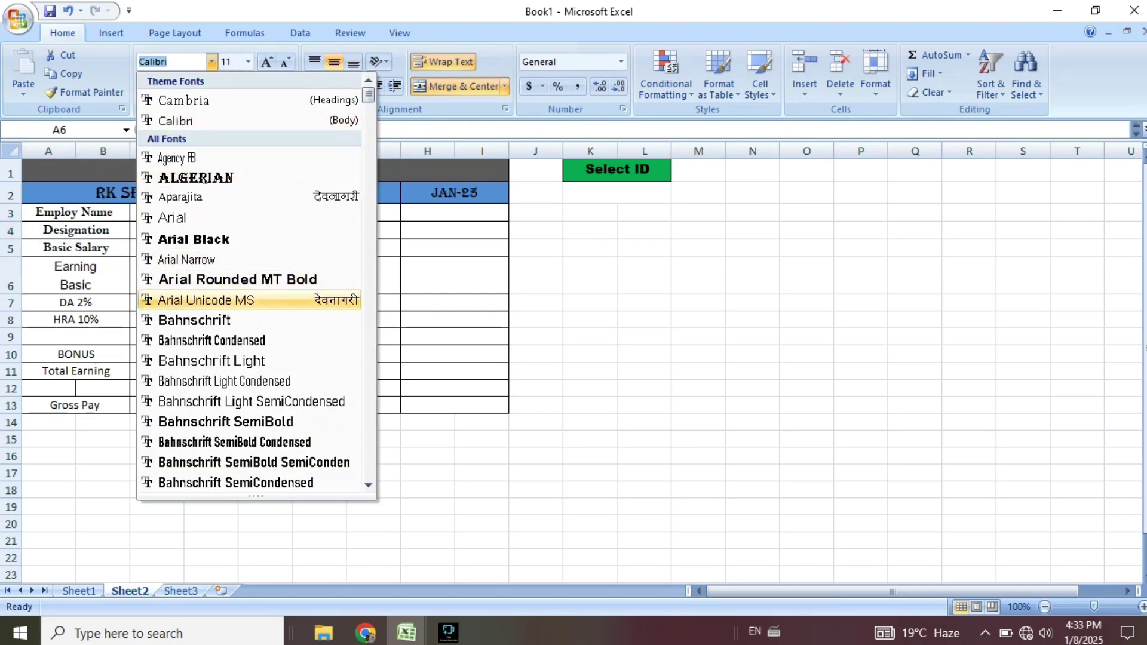
{"action": "left_click", "coordinate": [206, 299]}
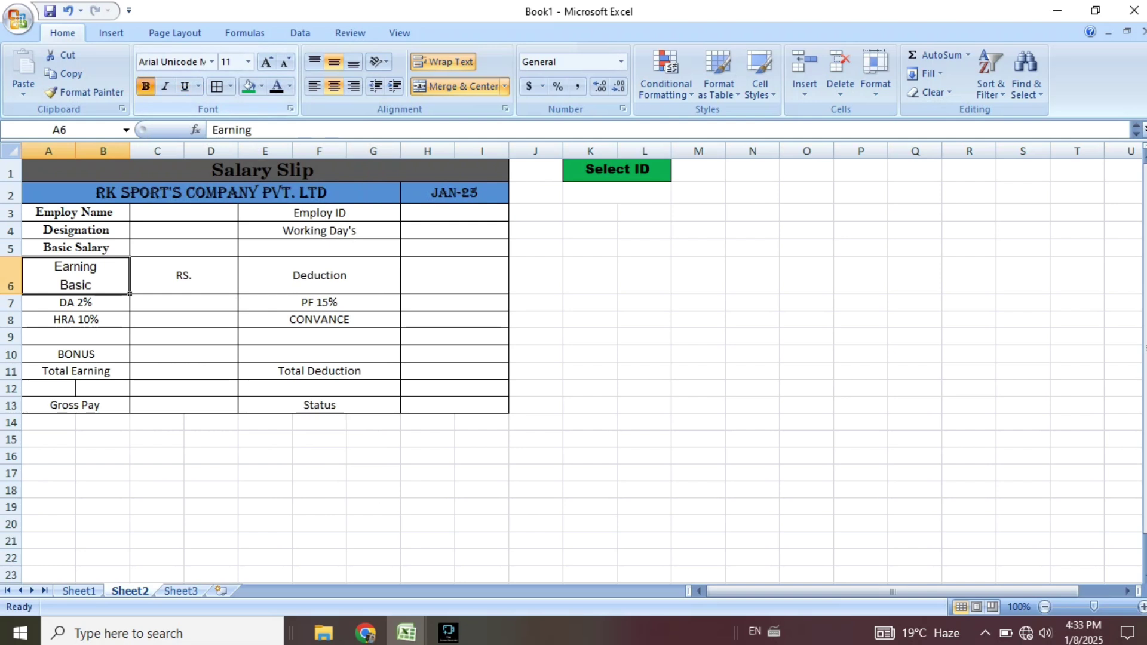
{"action": "left_click", "coordinate": [146, 86]}
{"action": "left_click", "coordinate": [591, 319]}
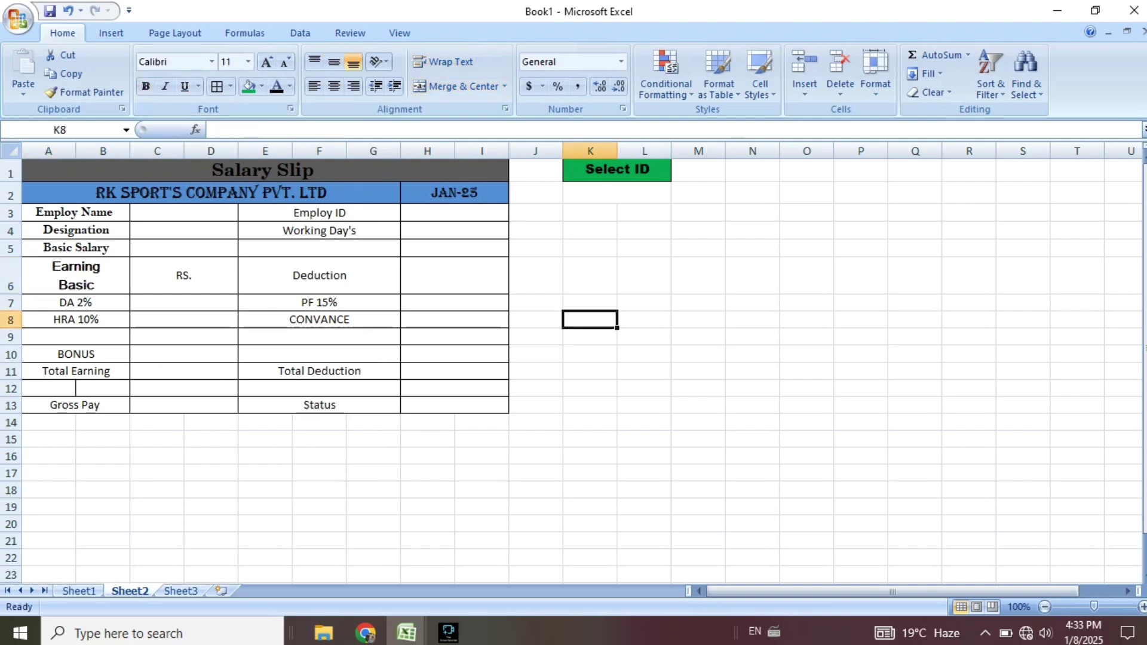
Move the BONUS label up from row 10 to row 9.
{"action": "left_click_drag", "start_coordinate": [75, 302], "coordinate": [76, 354]}
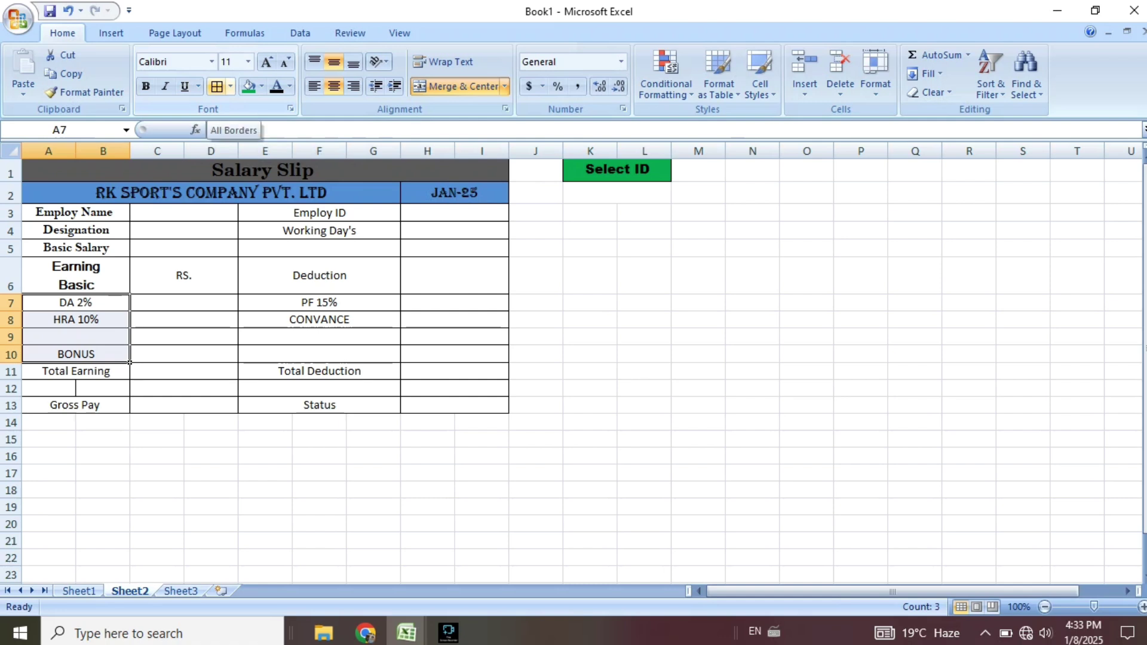
{"action": "left_click", "coordinate": [183, 371]}
{"action": "left_click", "coordinate": [76, 354]}
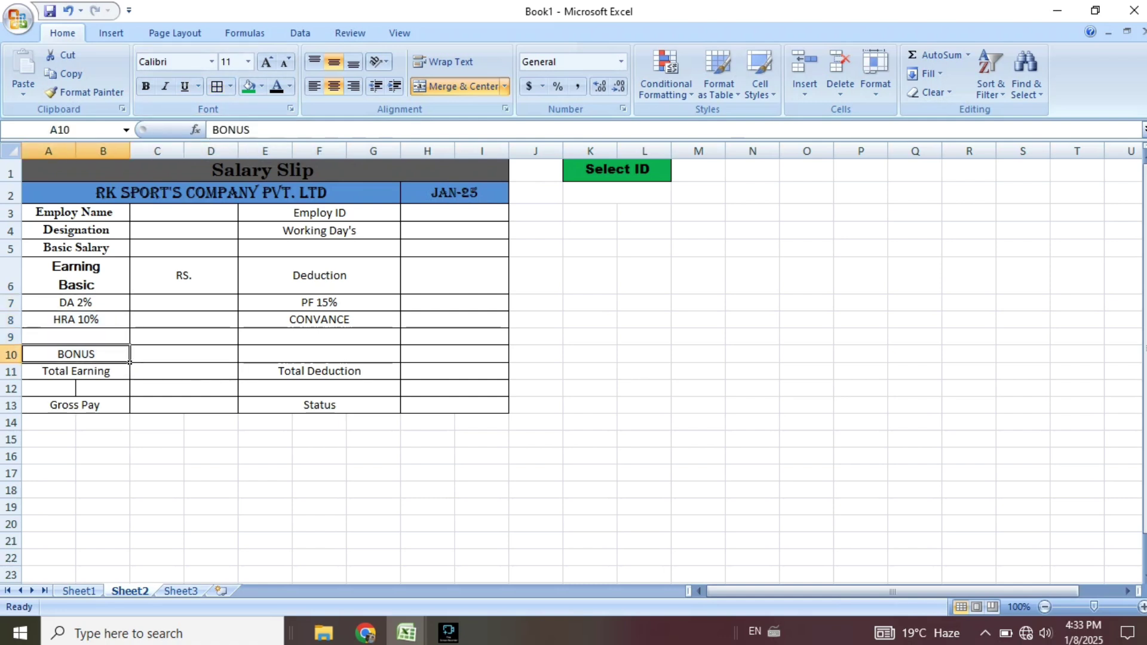
{"action": "left_click_drag", "start_coordinate": [128, 359], "coordinate": [129, 341]}
{"action": "left_click", "coordinate": [184, 353]}
Merge A12:B12 and select the DA 2%, HRA 10% and BONUS labels for restyling.
{"action": "left_click_drag", "start_coordinate": [48, 388], "coordinate": [103, 389]}
{"action": "left_click", "coordinate": [458, 87]}
{"action": "left_click_drag", "start_coordinate": [210, 507], "coordinate": [211, 491]}
{"action": "left_click_drag", "start_coordinate": [48, 302], "coordinate": [103, 336]}
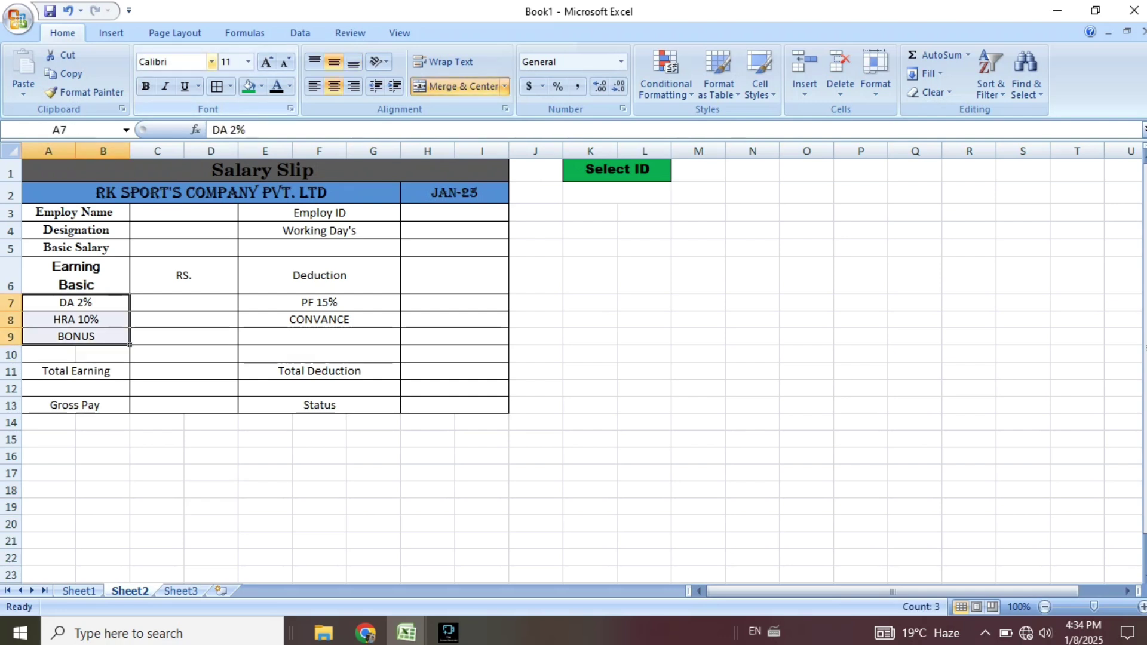
{"action": "left_click", "coordinate": [211, 62]}
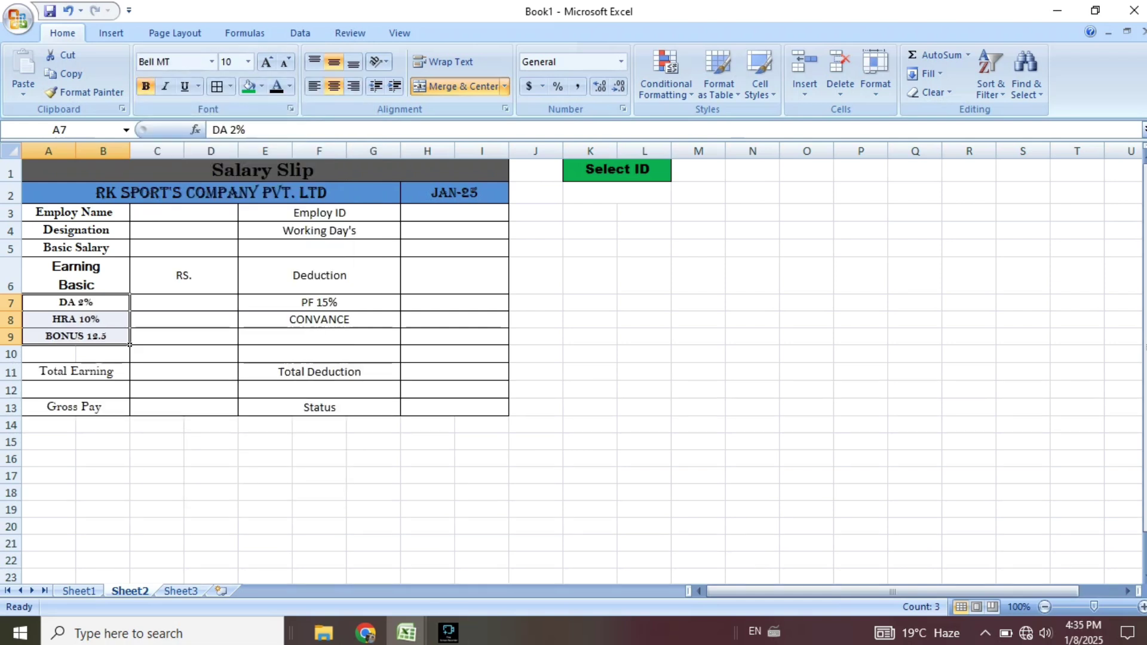
Enlarge Total Earning and Gross Pay to size 12, with Gross Pay bold.
{"action": "left_click", "coordinate": [123, 375]}
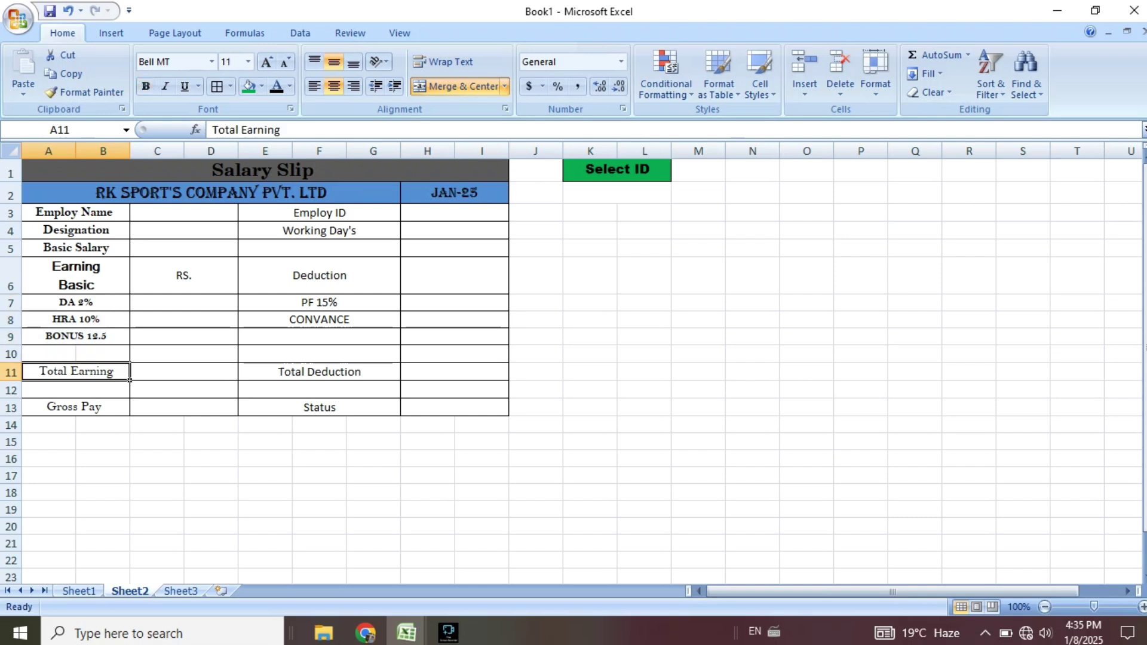
{"action": "left_click", "coordinate": [267, 62]}
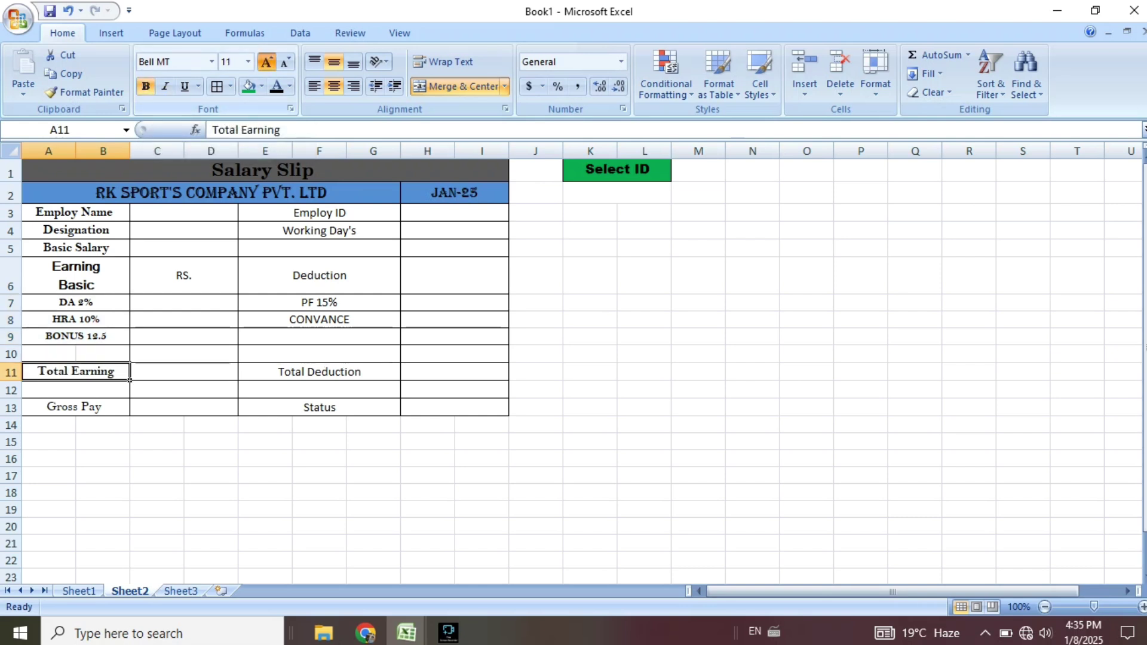
{"action": "left_click", "coordinate": [75, 408]}
{"action": "left_click", "coordinate": [267, 62]}
{"action": "left_click", "coordinate": [145, 86]}
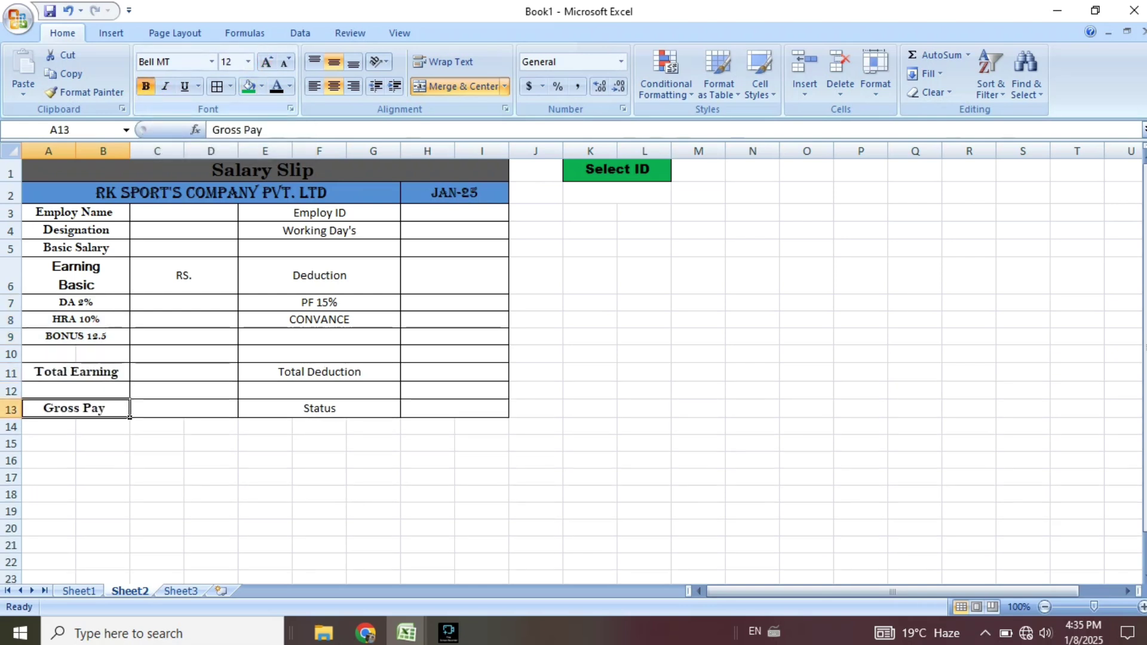
Set the RS. heading in C6 to Arial Black.
{"action": "left_click", "coordinate": [184, 275]}
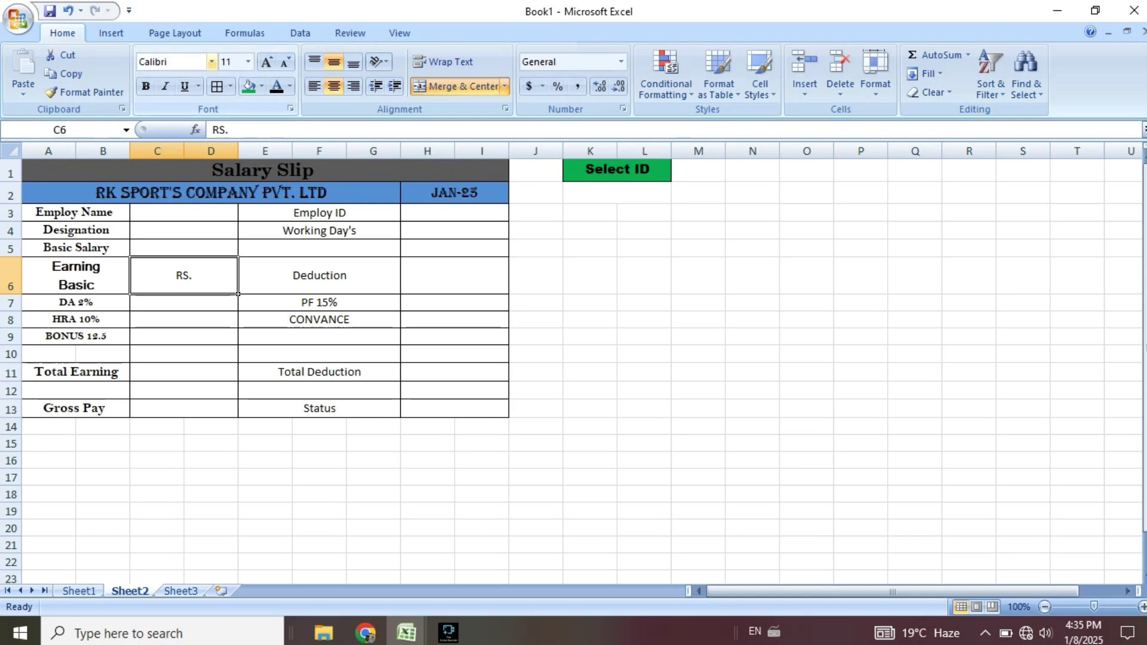
{"action": "left_click", "coordinate": [211, 61]}
{"action": "left_click", "coordinate": [191, 236]}
{"action": "left_click", "coordinate": [320, 275]}
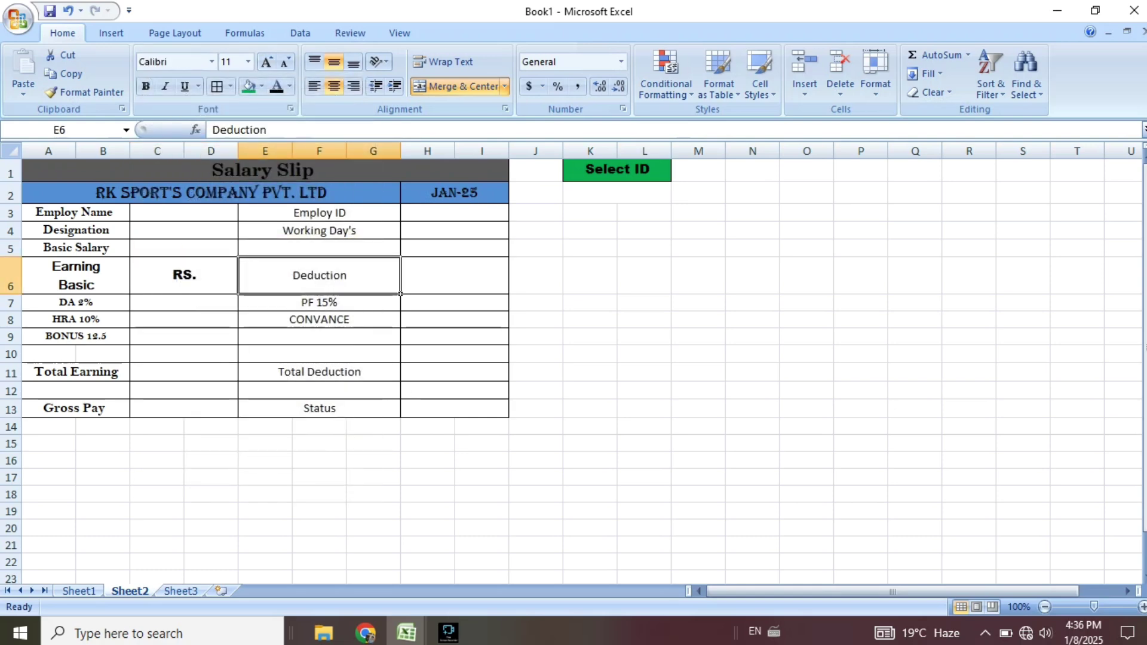
Make the Employ ID and Working Day's labels bold Bell MT.
{"action": "left_click_drag", "start_coordinate": [320, 212], "coordinate": [320, 231]}
{"action": "left_click", "coordinate": [211, 61]}
{"action": "scroll", "coordinate": [251, 287], "scroll_direction": "down", "scroll_amount": 5}
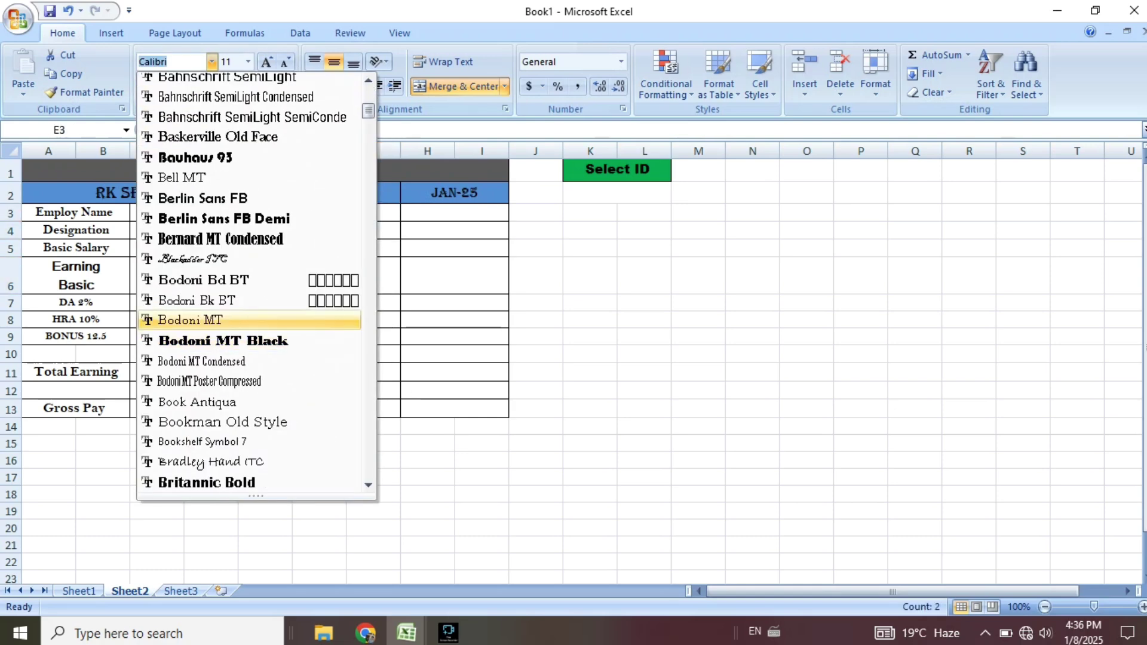
{"action": "left_click", "coordinate": [180, 177]}
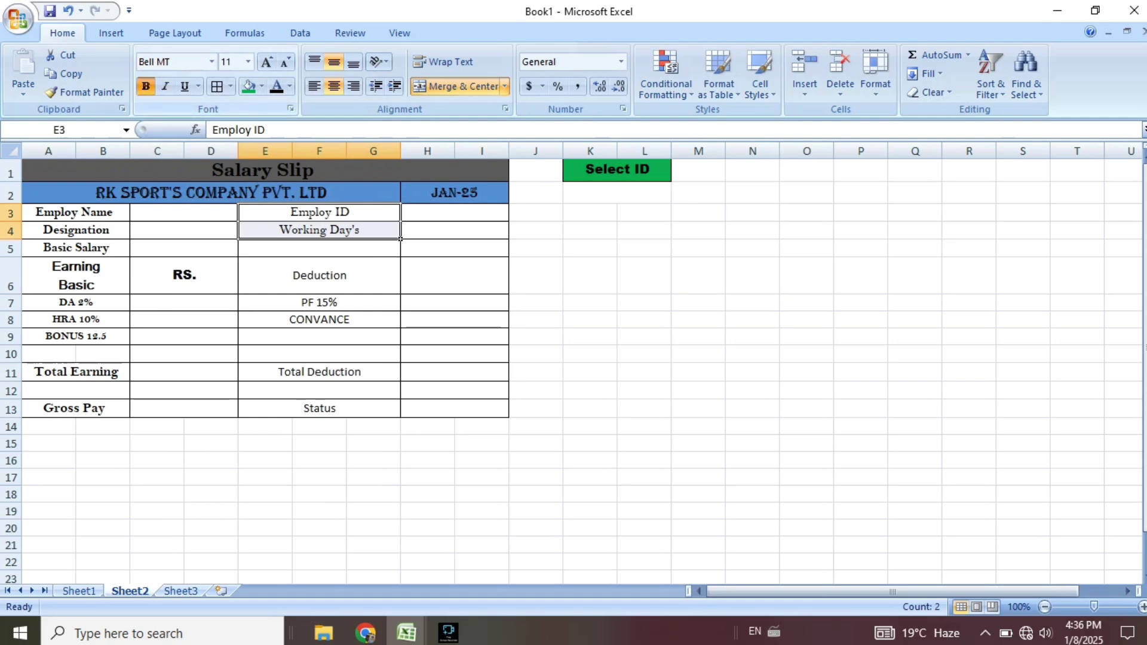
{"action": "left_click", "coordinate": [145, 87]}
{"action": "left_click", "coordinate": [455, 276]}
Make the Deduction heading in E6 bold Arial Unicode MS.
{"action": "left_click", "coordinate": [320, 275]}
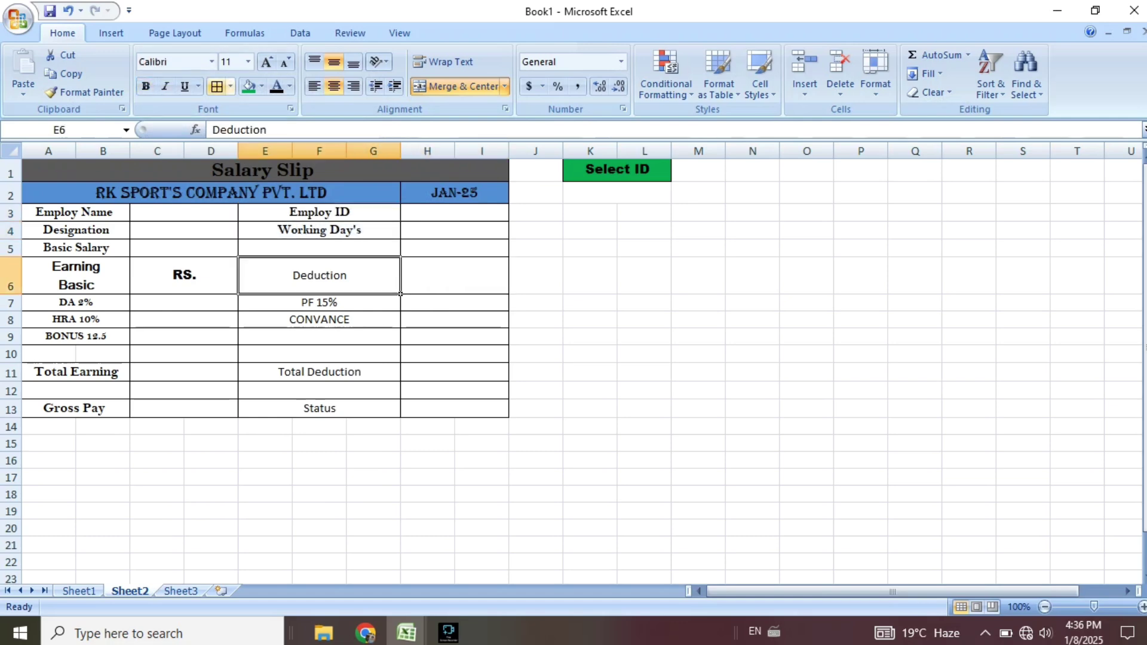
{"action": "left_click", "coordinate": [212, 62]}
{"action": "left_click", "coordinate": [206, 300]}
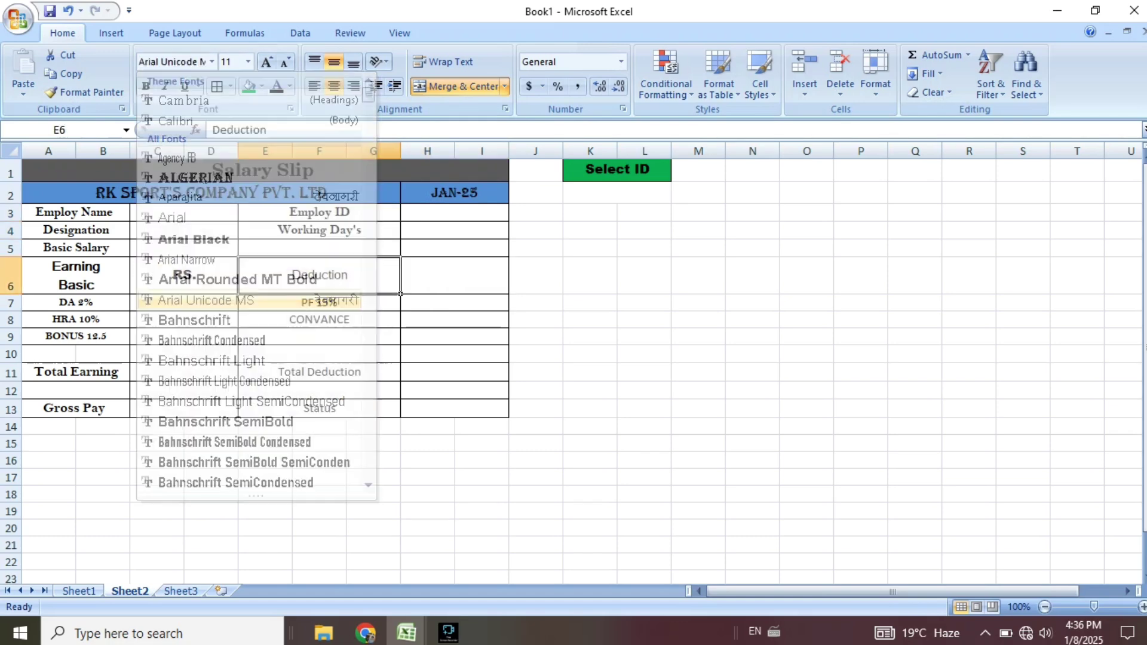
{"action": "left_click", "coordinate": [146, 87]}
Apply Bell MT to the deduction labels from PF 15% down to Status.
{"action": "left_click_drag", "start_coordinate": [319, 303], "coordinate": [320, 408]}
{"action": "left_click", "coordinate": [212, 61]}
{"action": "scroll", "coordinate": [239, 401], "scroll_direction": "down", "scroll_amount": 4}
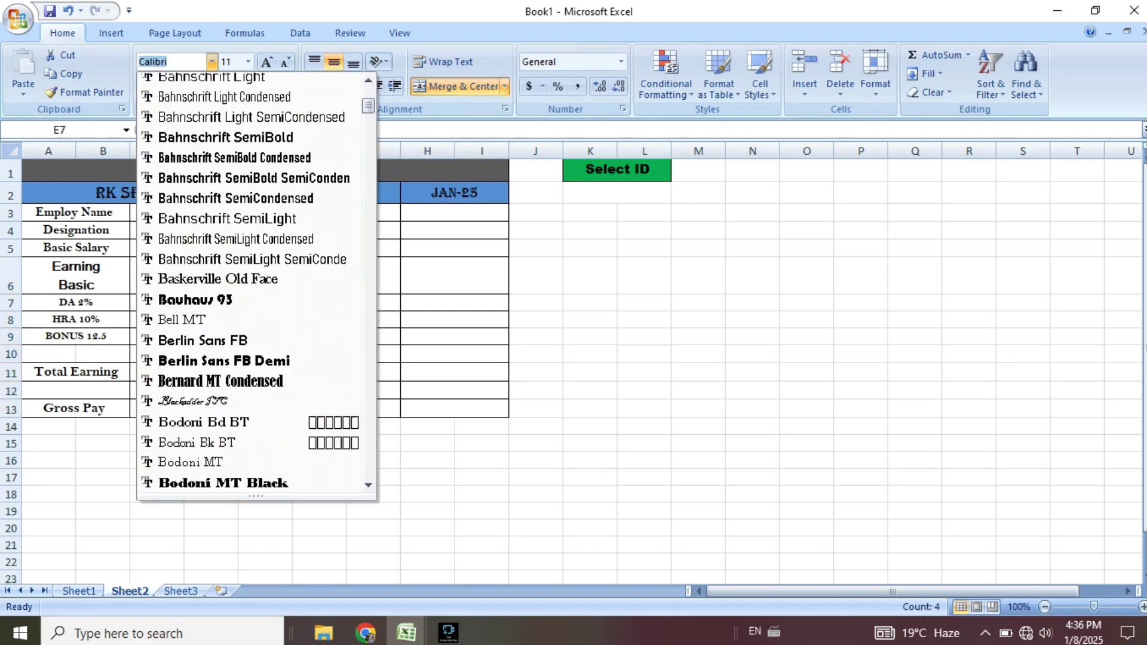
{"action": "left_click", "coordinate": [206, 321]}
{"action": "left_click", "coordinate": [536, 354]}
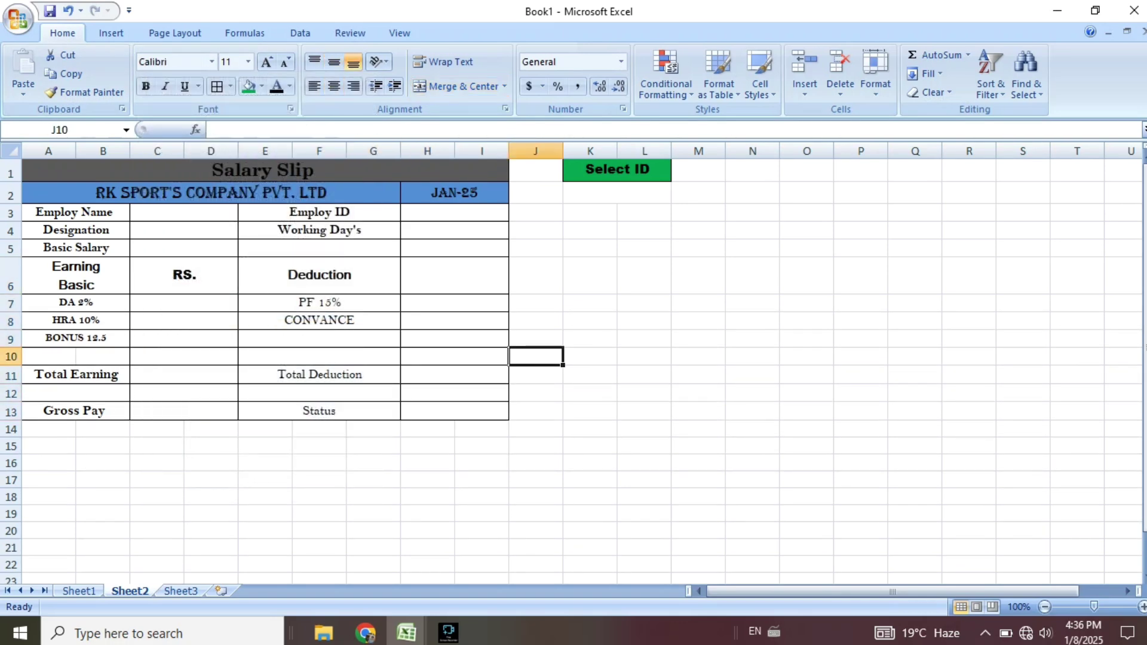
Bold the CONVANCE, Total Deduction and Status labels.
{"action": "mouse_move", "coordinate": [320, 302]}
{"action": "left_mouse_down"}
{"action": "mouse_move", "coordinate": [320, 338]}
{"action": "mouse_move", "coordinate": [320, 321]}
{"action": "left_mouse_up"}
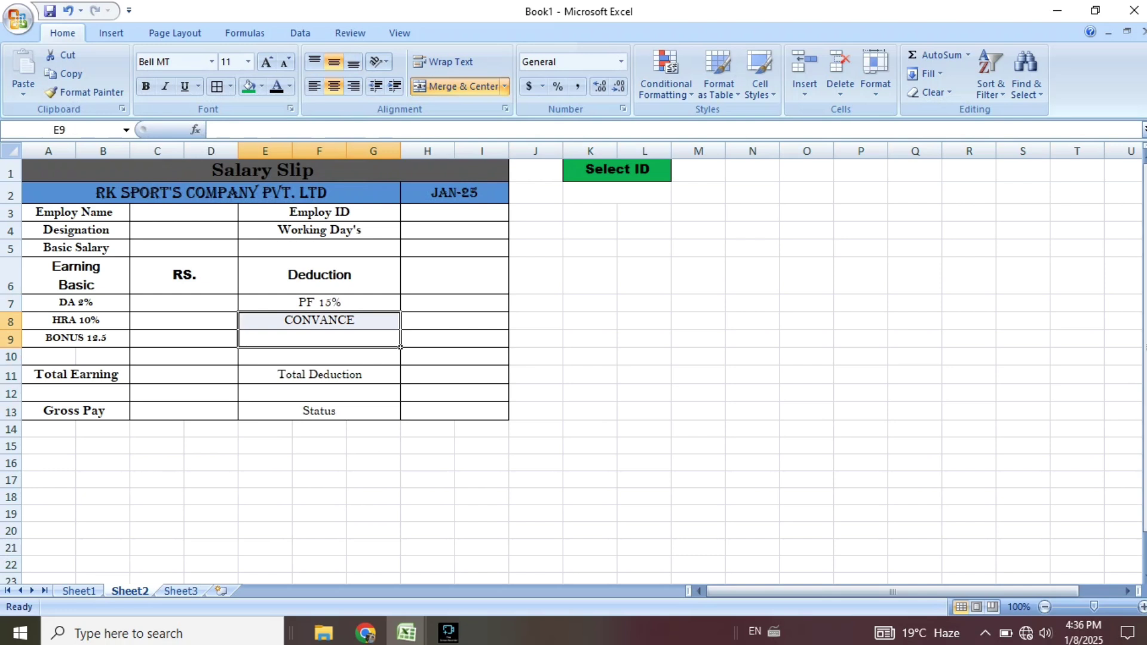
{"action": "left_click", "coordinate": [146, 87]}
{"action": "left_click", "coordinate": [398, 377]}
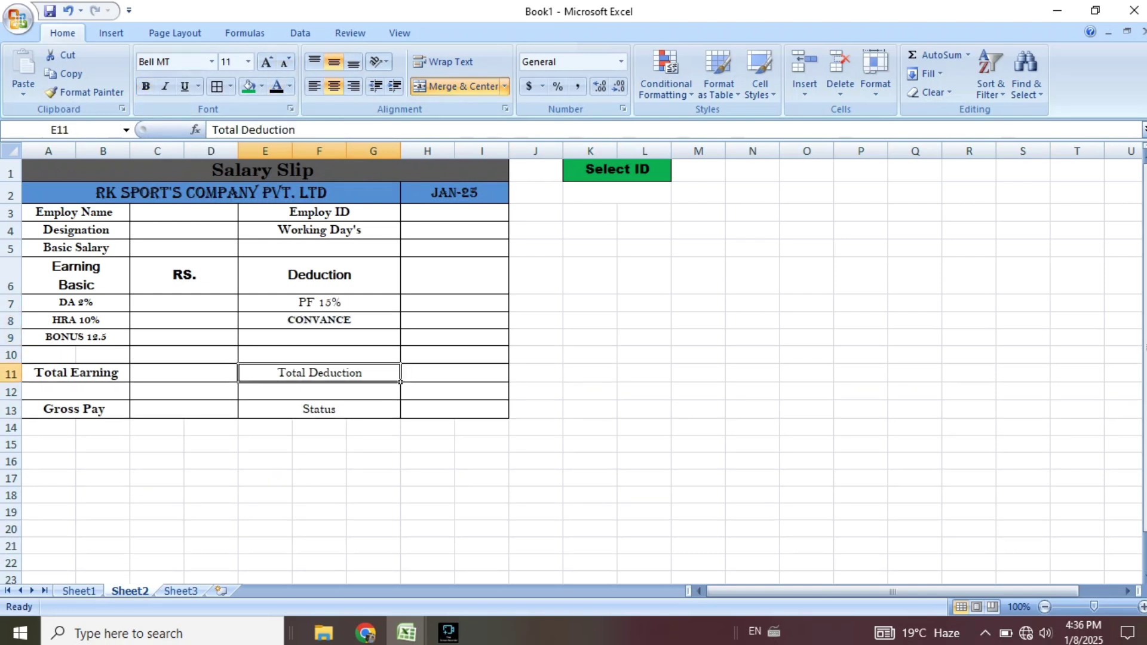
{"action": "left_click", "coordinate": [145, 87]}
{"action": "left_click", "coordinate": [399, 416]}
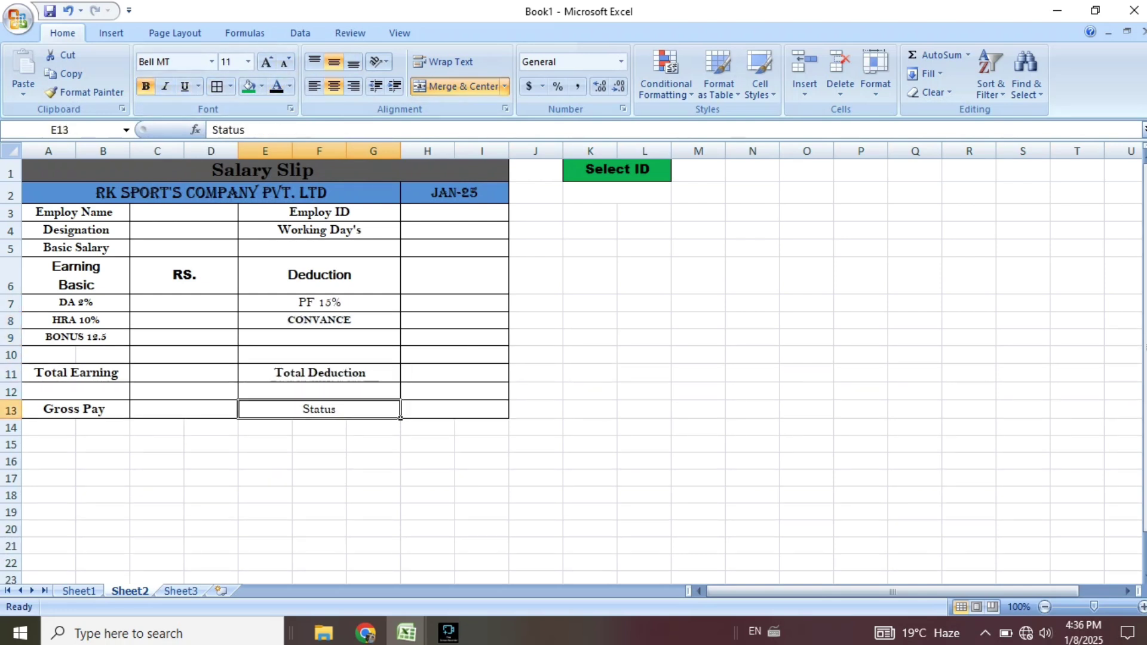
{"action": "left_click", "coordinate": [145, 87]}
{"action": "left_click", "coordinate": [482, 461]}
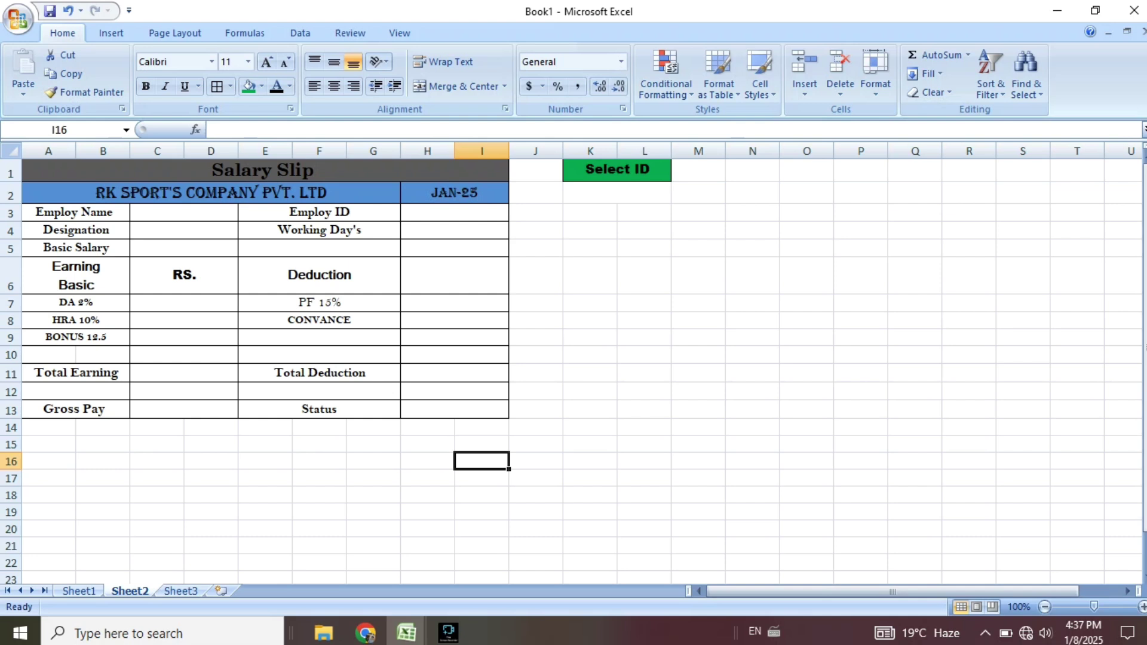
Merge and centre A10:I10 and fill the row dark blue.
{"action": "left_click_drag", "start_coordinate": [101, 354], "coordinate": [482, 354]}
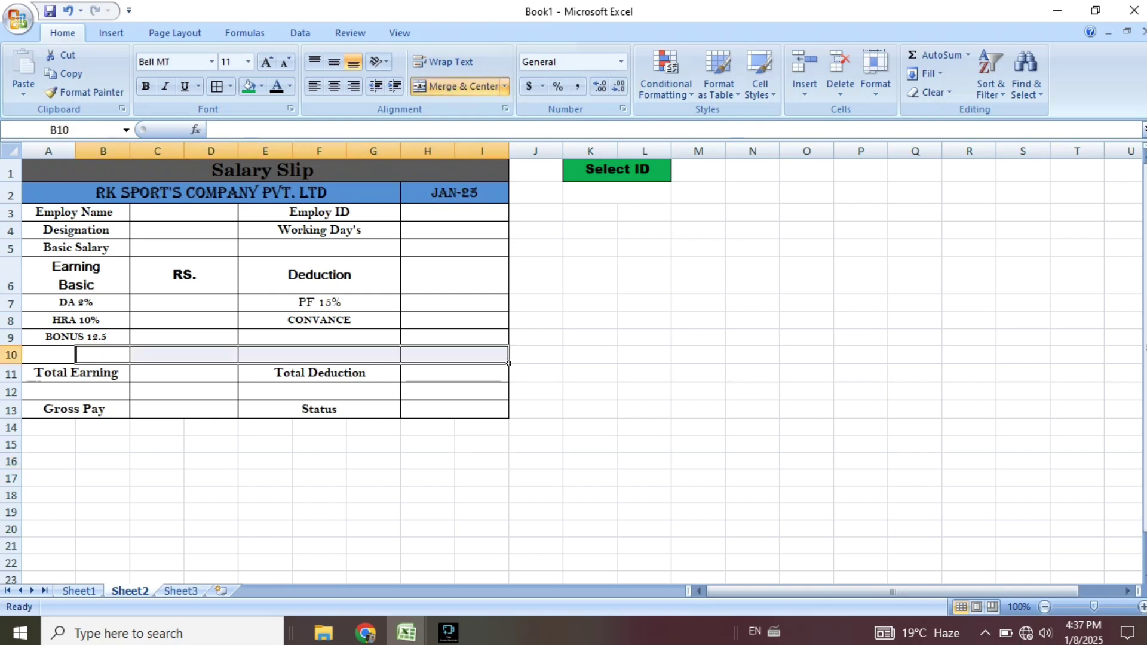
{"action": "left_click_drag", "start_coordinate": [48, 355], "coordinate": [481, 354]}
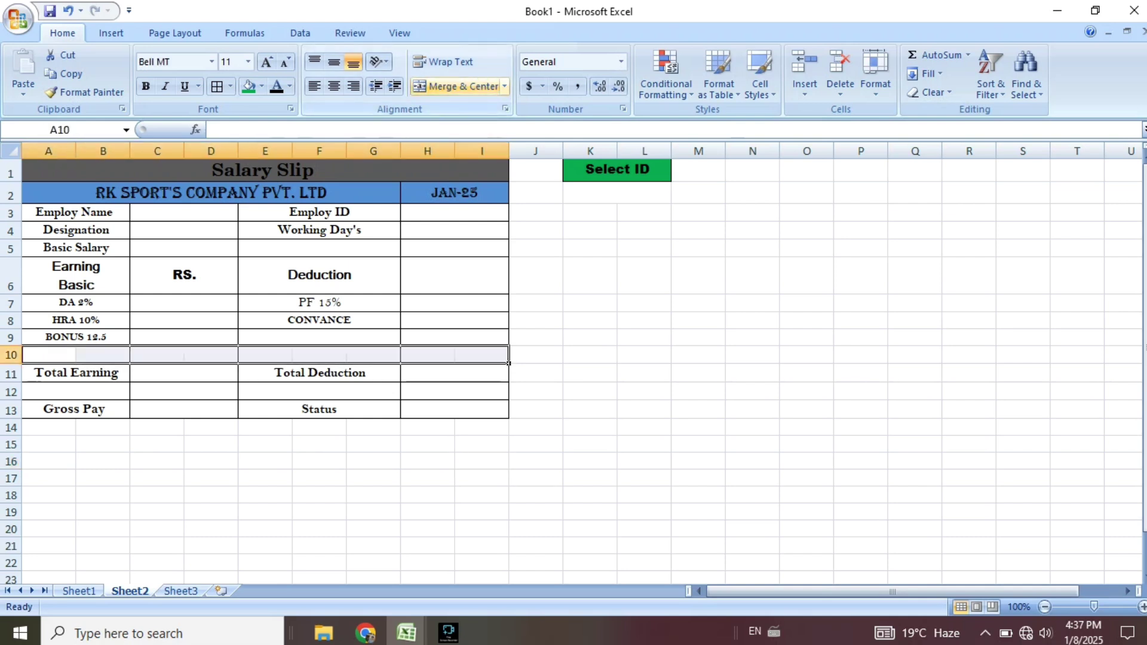
{"action": "left_click", "coordinate": [457, 86]}
{"action": "left_click", "coordinate": [334, 62]}
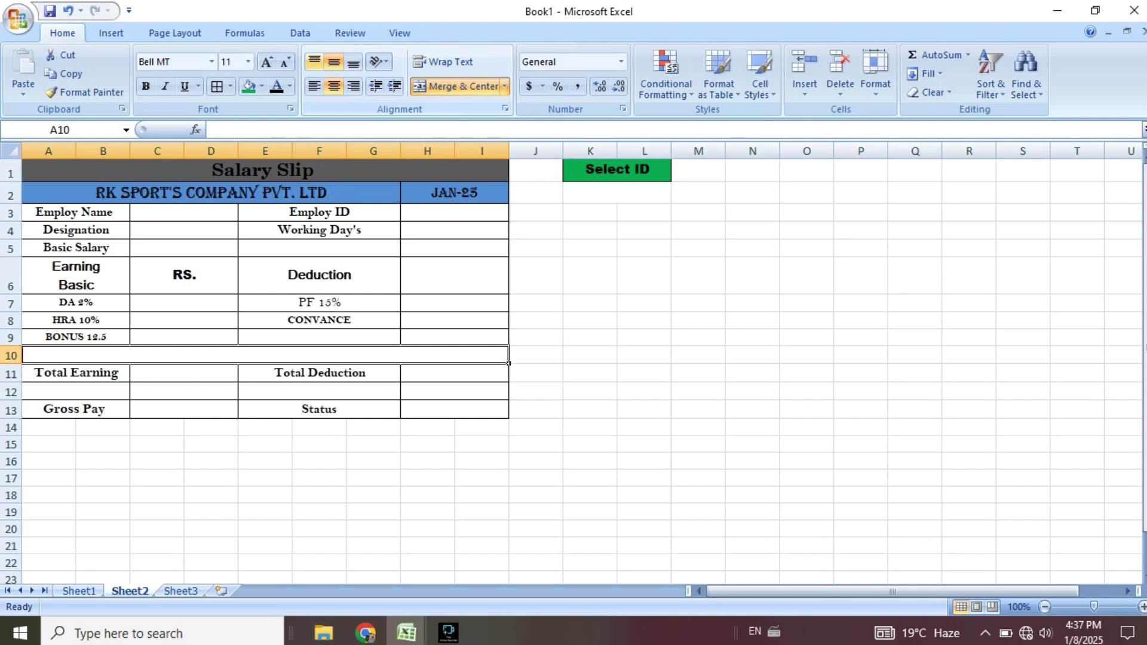
{"action": "left_click", "coordinate": [290, 86]}
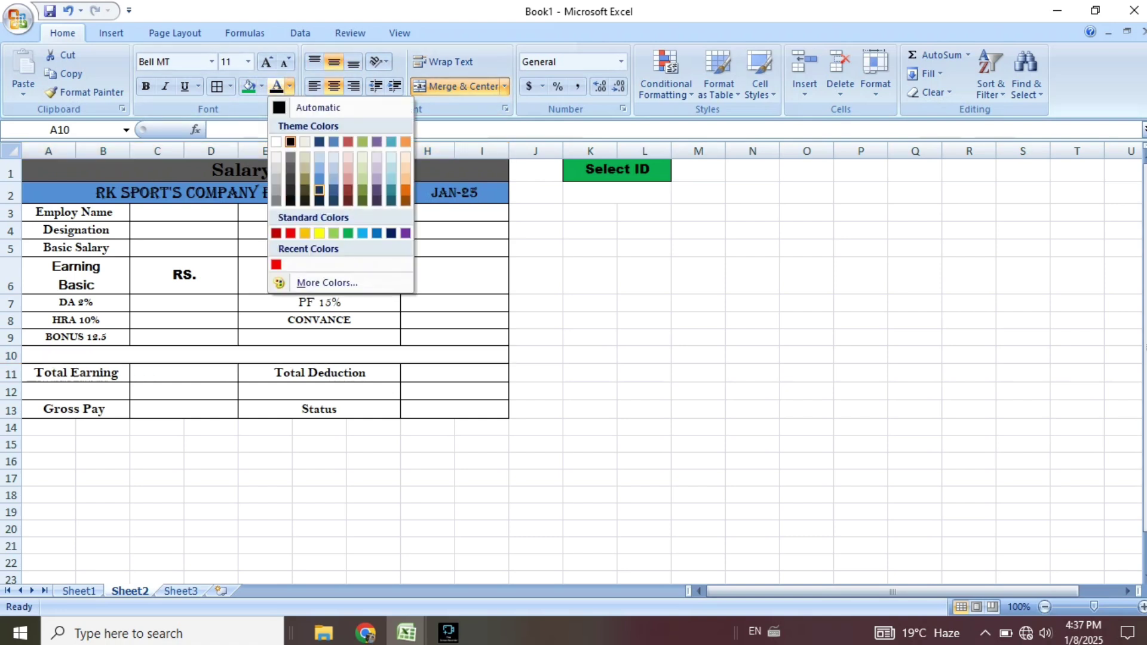
{"action": "left_click", "coordinate": [261, 86]}
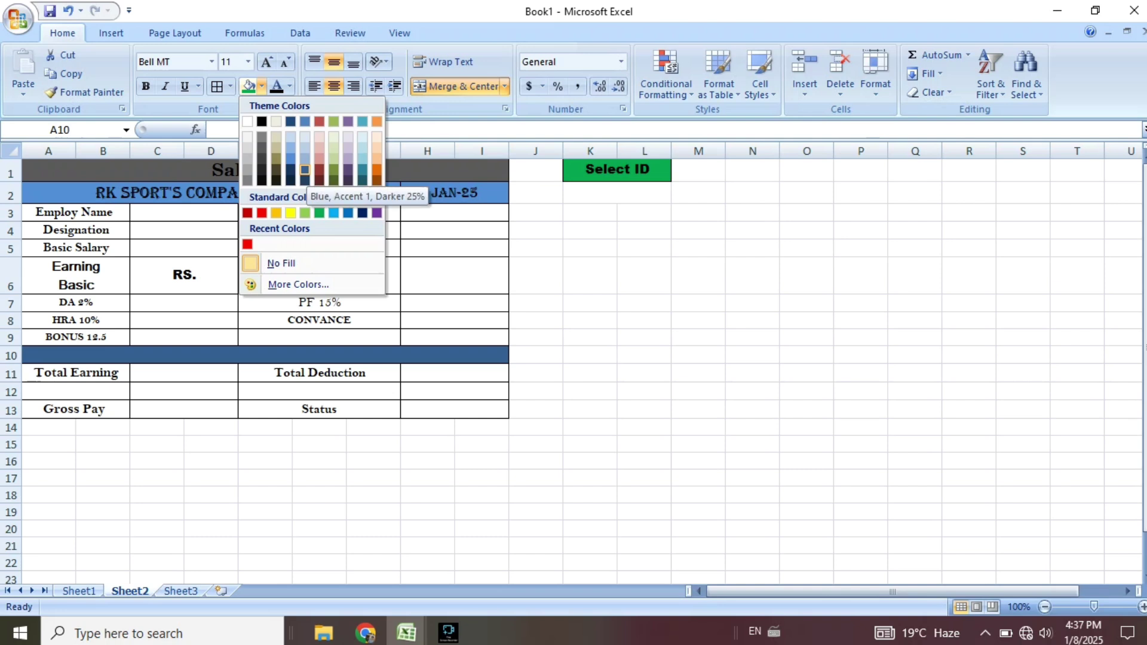
{"action": "left_click", "coordinate": [304, 169]}
Enter 'Paying Amount' in the merged row, bold at 12 pt.
{"action": "key", "text": "BackSpace"}
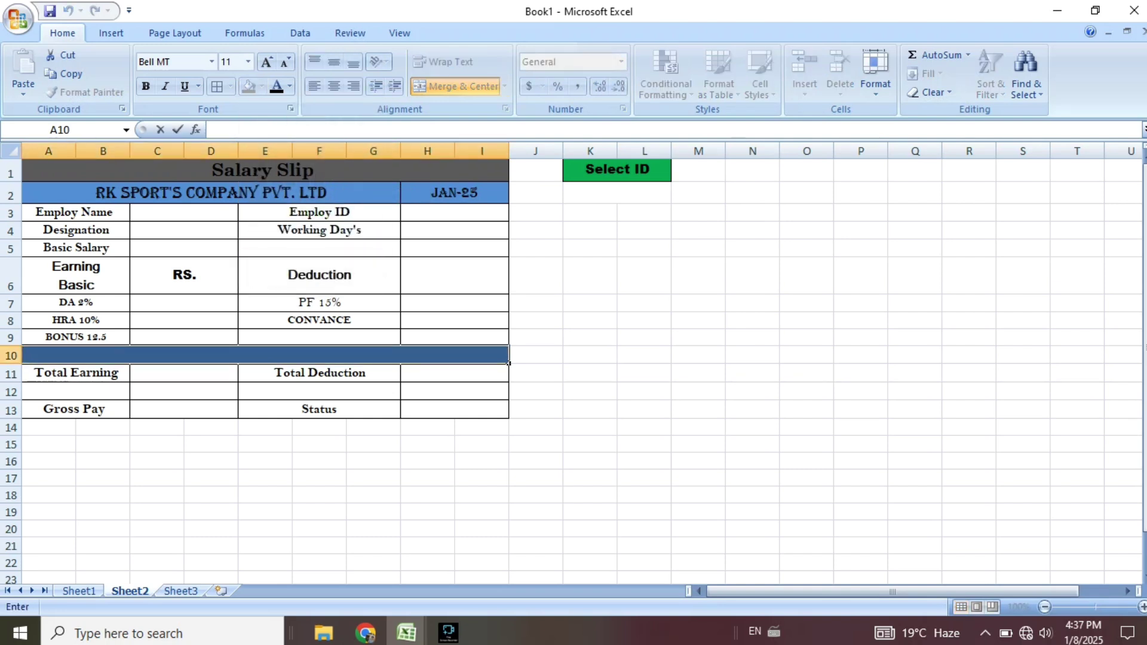
{"action": "type", "text": "Paying Amount"}
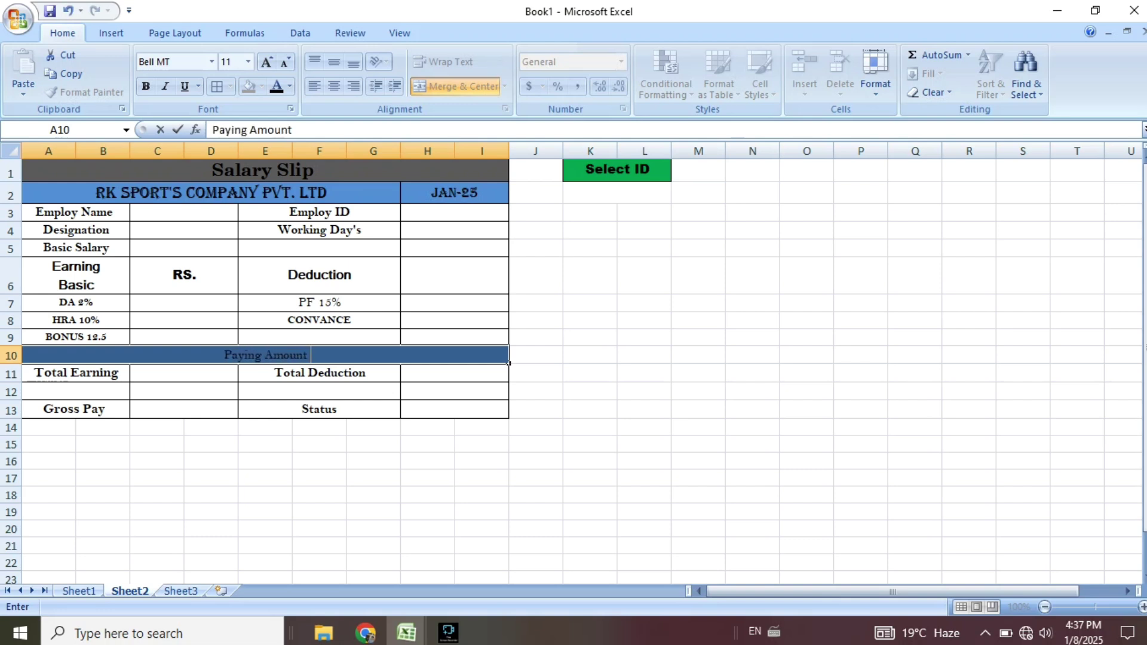
{"action": "left_click", "coordinate": [482, 493]}
{"action": "left_click", "coordinate": [263, 355]}
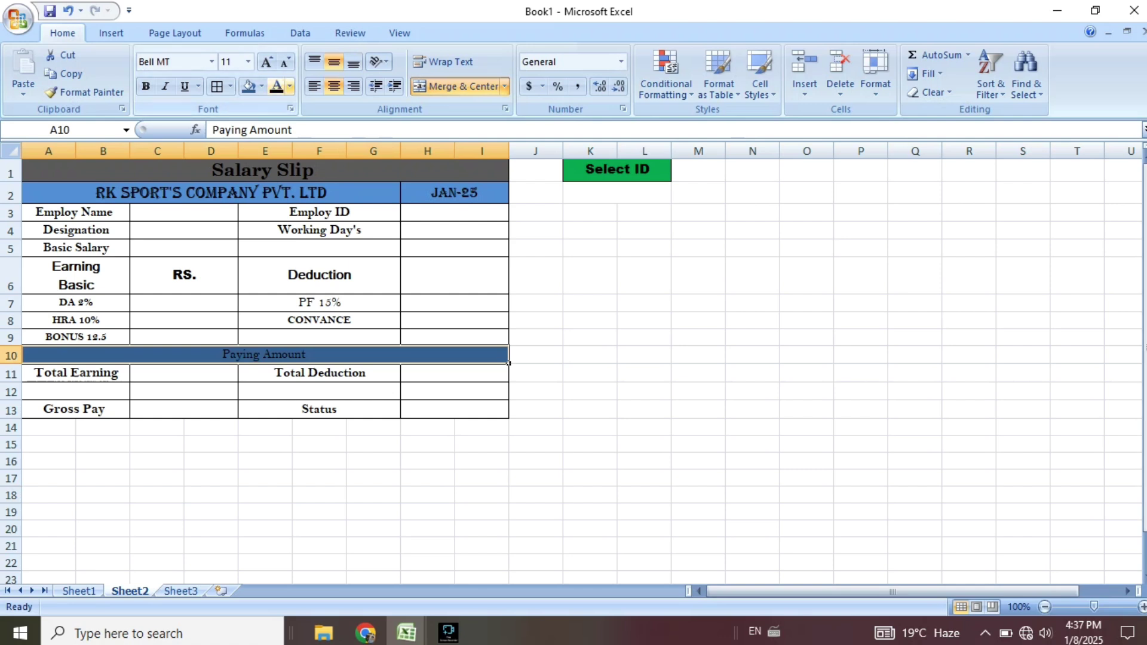
{"action": "left_click", "coordinate": [289, 86]}
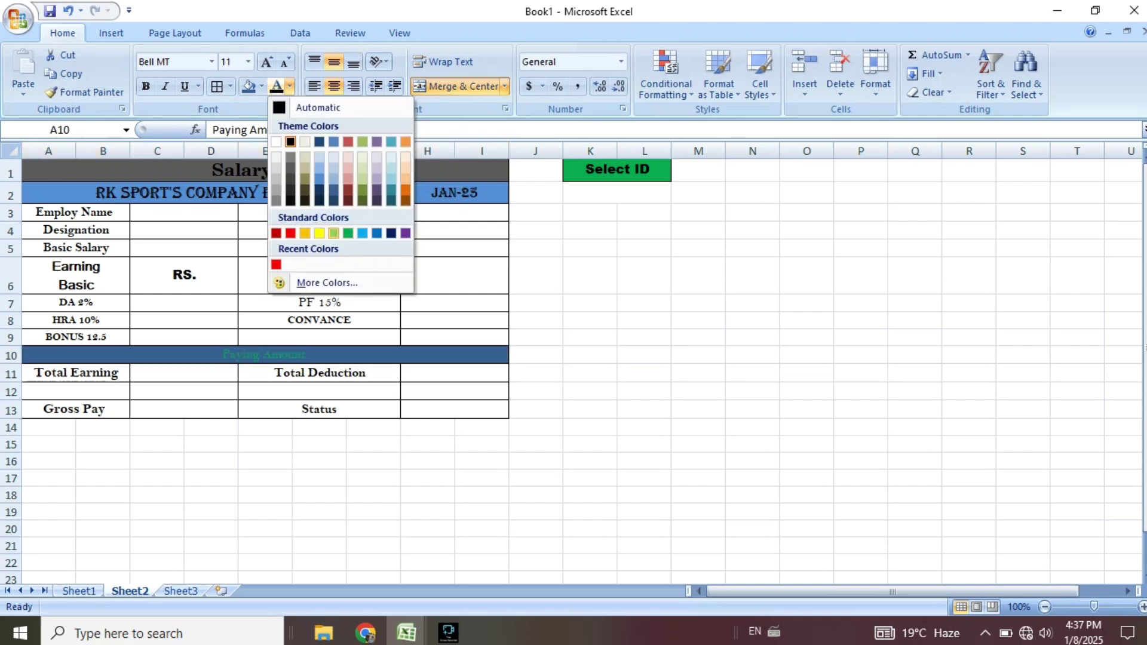
{"action": "left_click", "coordinate": [291, 142]}
{"action": "left_click", "coordinate": [146, 87]}
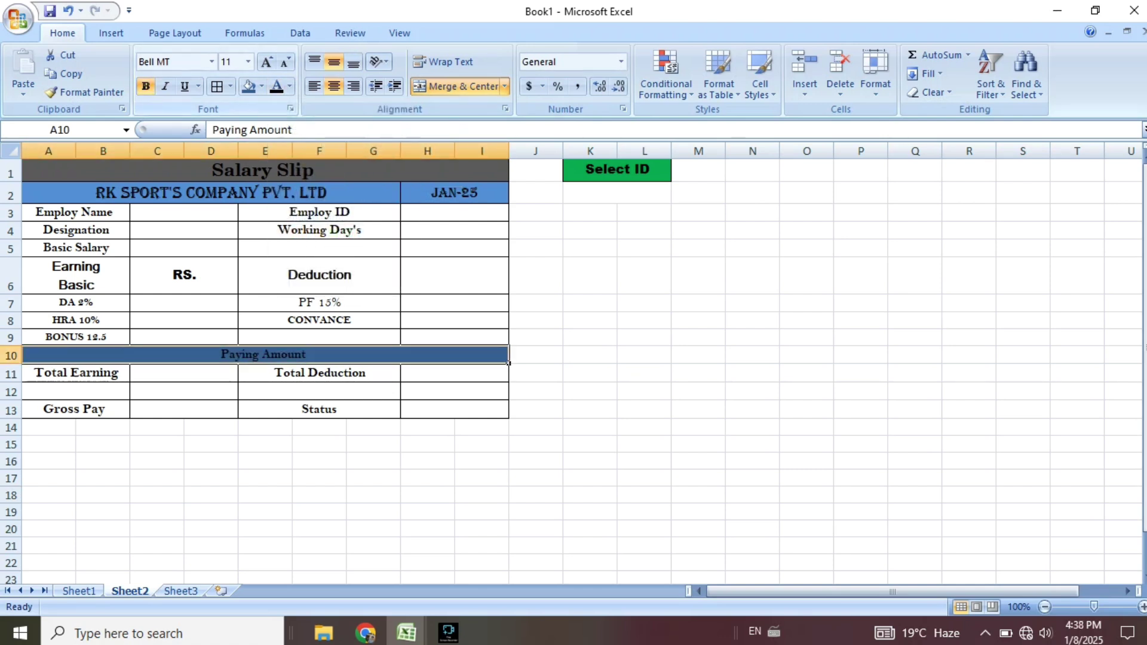
{"action": "left_click", "coordinate": [267, 62]}
{"action": "left_click", "coordinate": [267, 62]}
{"action": "left_click", "coordinate": [286, 62]}
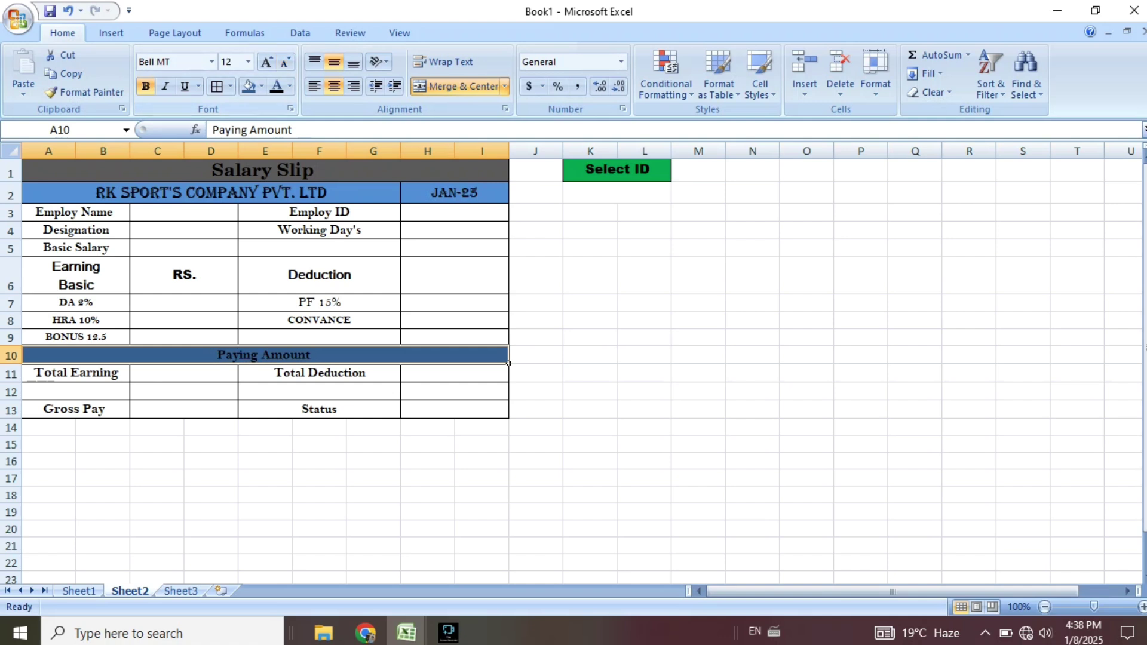
{"action": "left_click", "coordinate": [644, 320]}
Change the Paying Amount banner's fill to light blue.
{"action": "left_click", "coordinate": [266, 355]}
{"action": "left_click", "coordinate": [290, 87]}
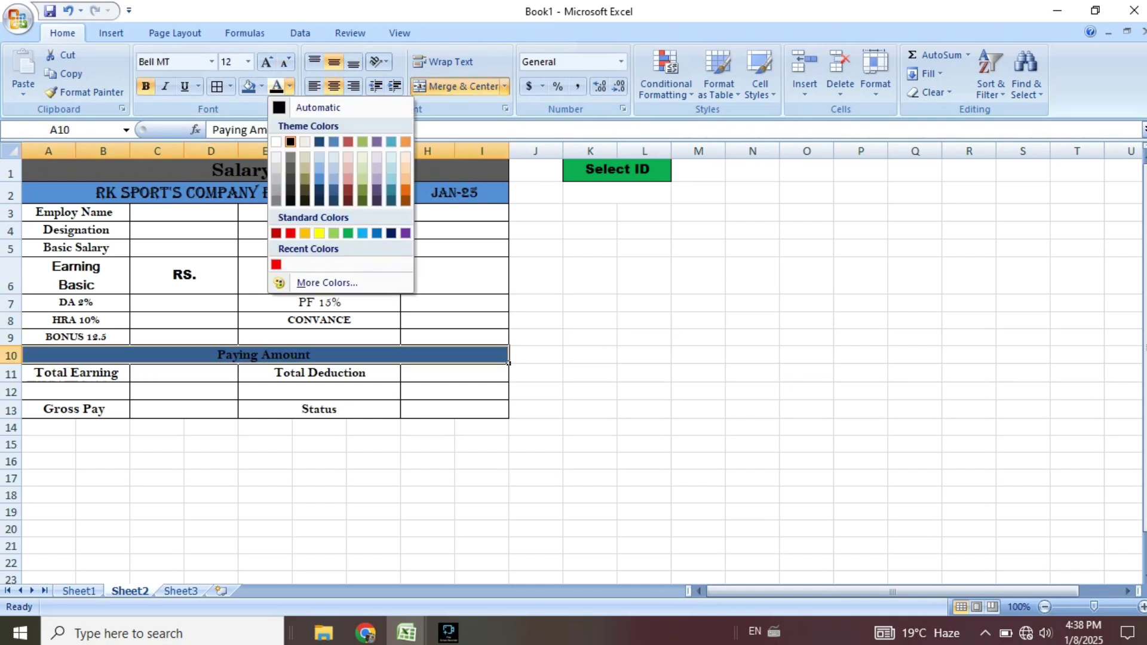
{"action": "left_click", "coordinate": [262, 86]}
{"action": "left_click", "coordinate": [334, 213]}
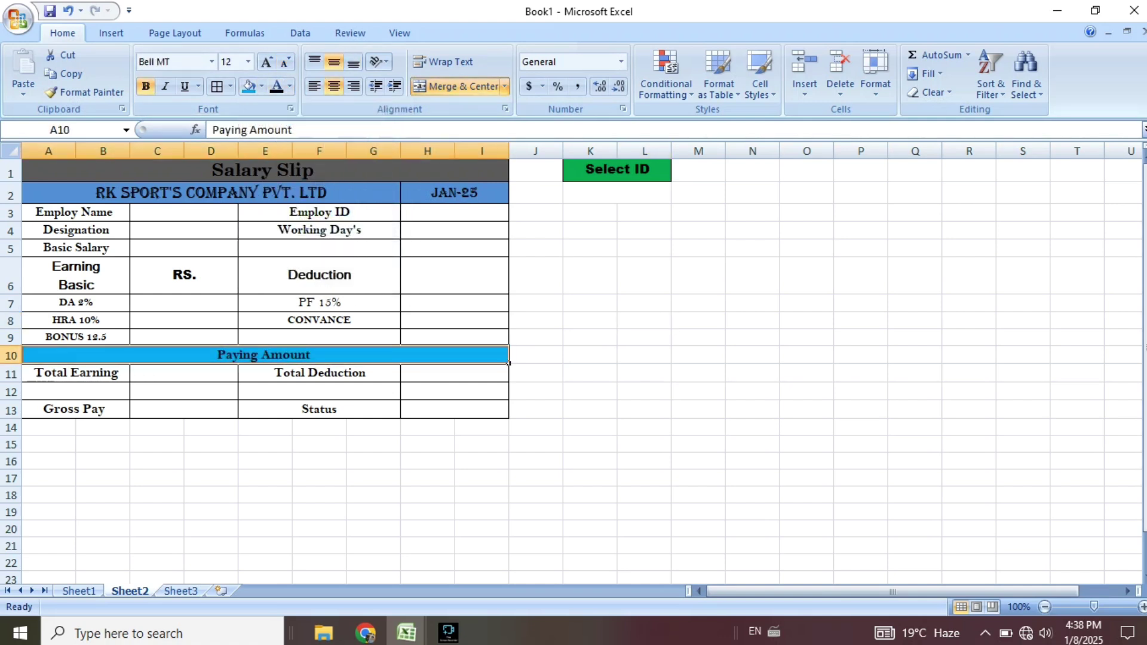
{"action": "left_click", "coordinate": [644, 275]}
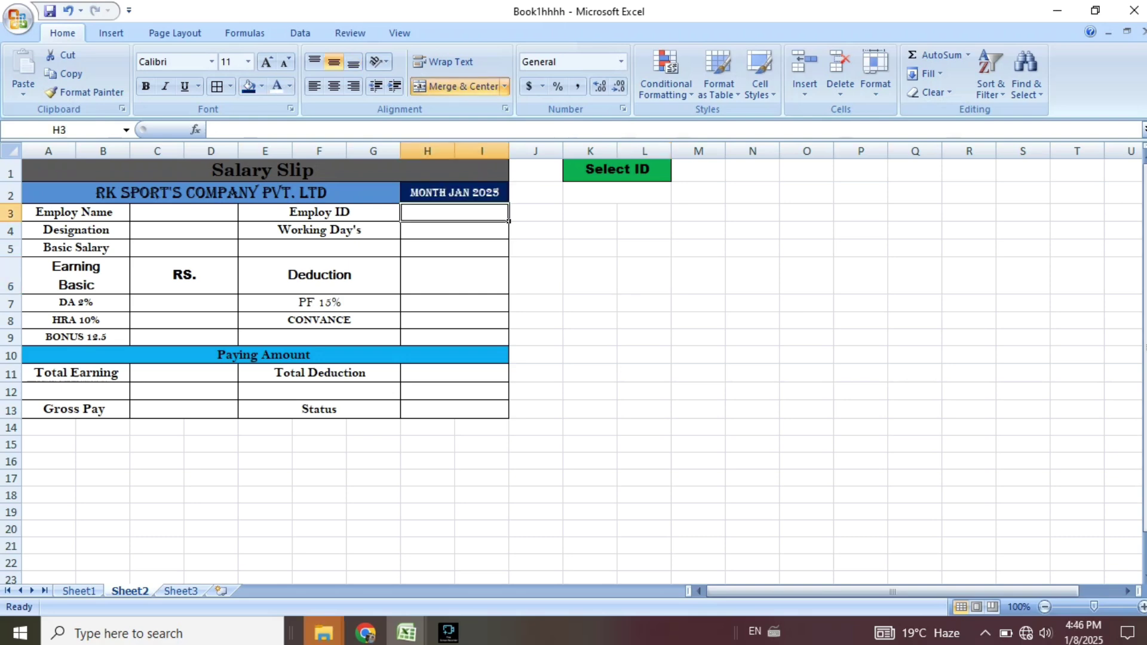
{"action": "left_click", "coordinate": [1023, 170]}
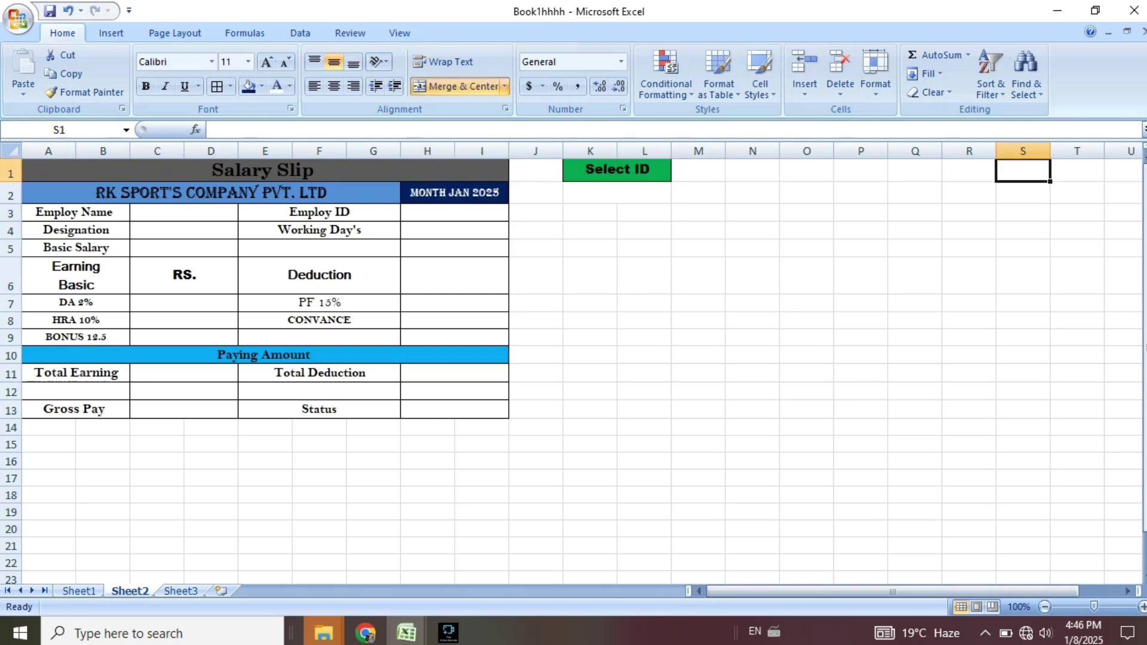
Copy Sheet1's employee IDs from A5:A23 and paste them into Sheet2 starting at S1.
{"action": "left_click", "coordinate": [79, 591]}
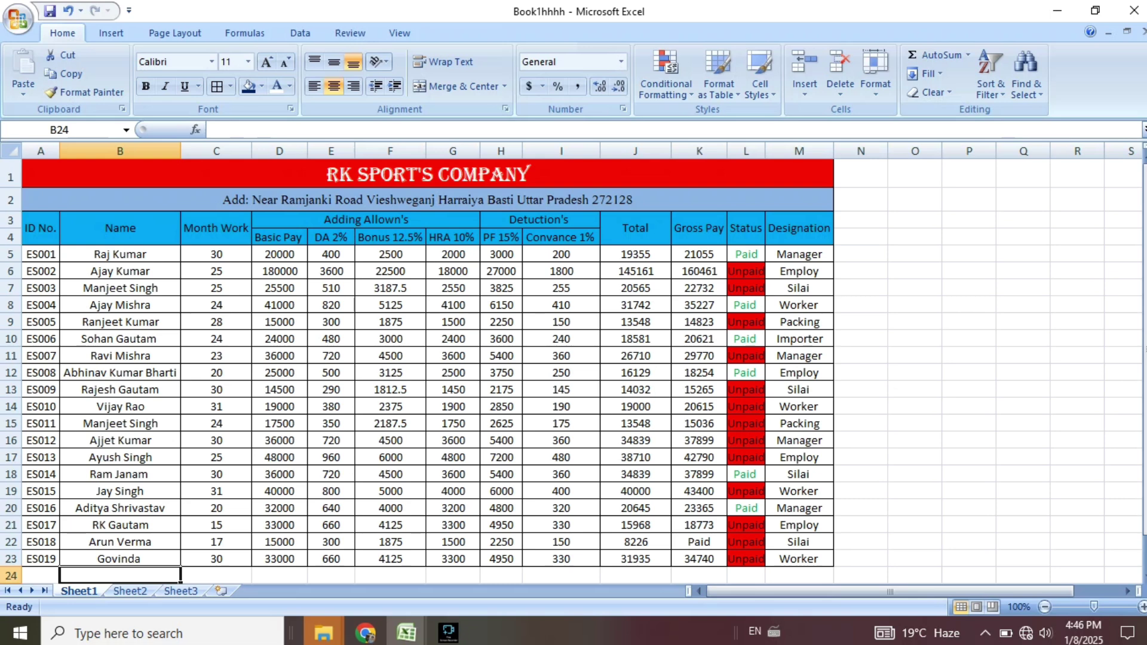
{"action": "left_click_drag", "start_coordinate": [40, 253], "coordinate": [59, 565]}
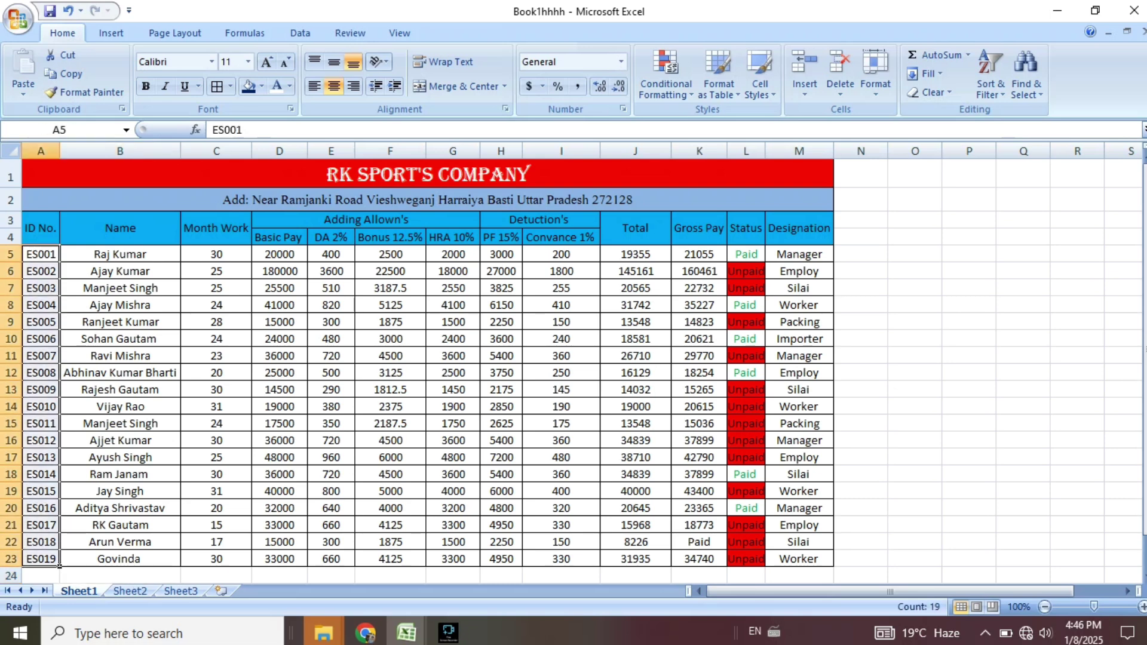
{"action": "key", "text": "ctrl+c"}
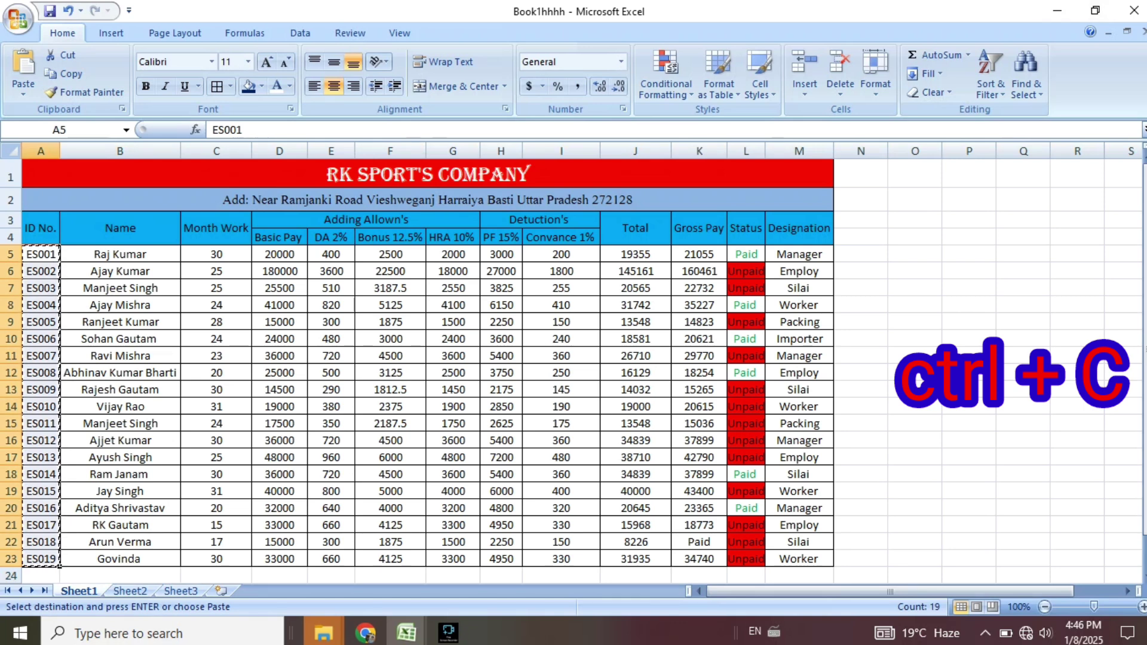
{"action": "key", "text": "ctrl+Page_Down"}
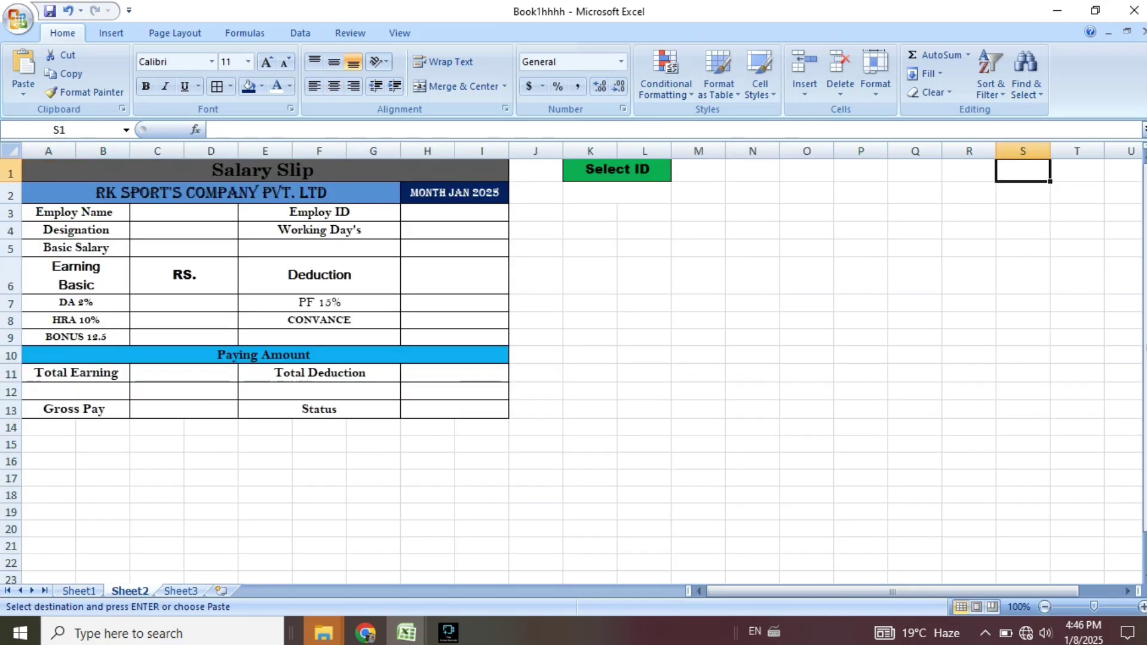
{"action": "key", "text": "ctrl+v"}
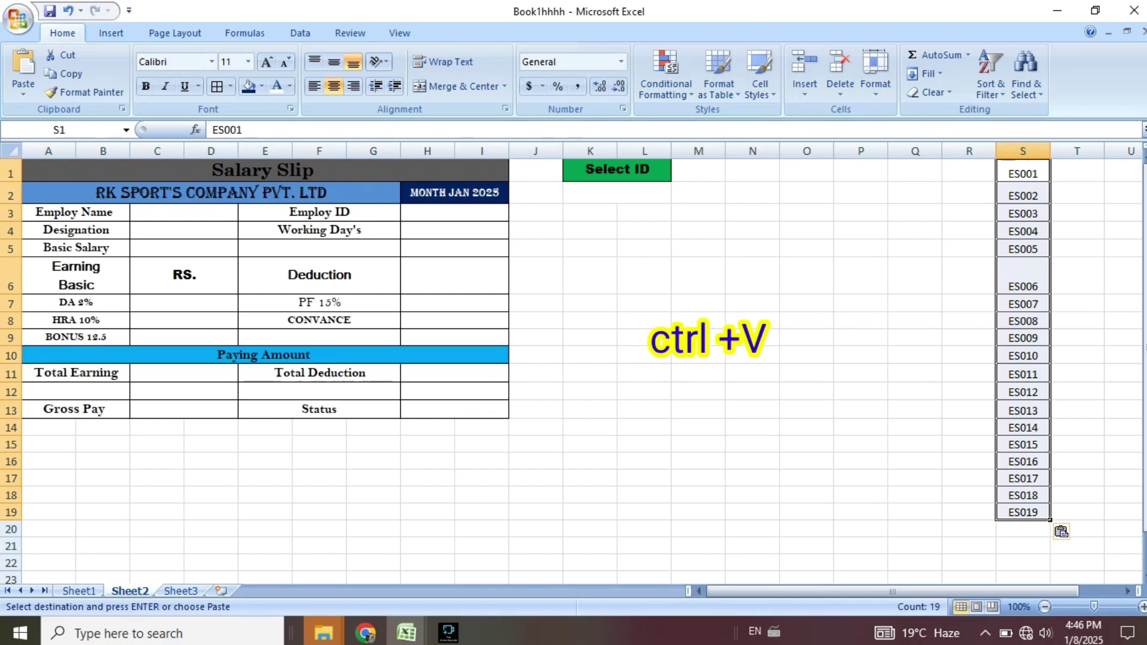
{"action": "left_click", "coordinate": [616, 193]}
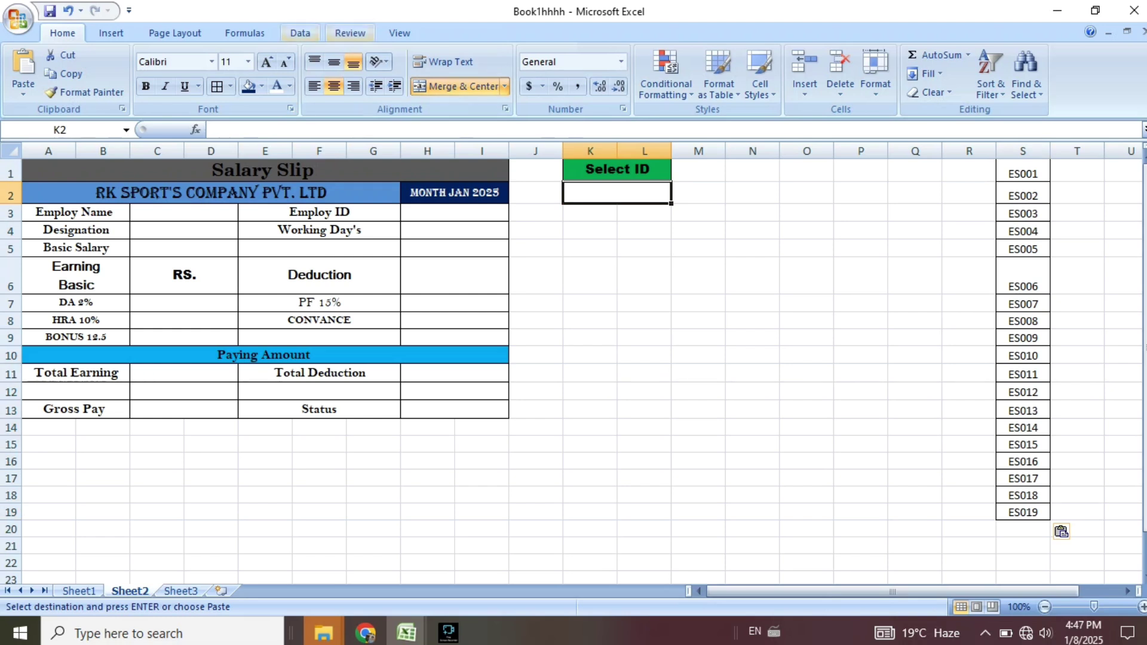
Add a List data validation to K2 with source $S$1:$S$19.
{"action": "key", "text": "Escape"}
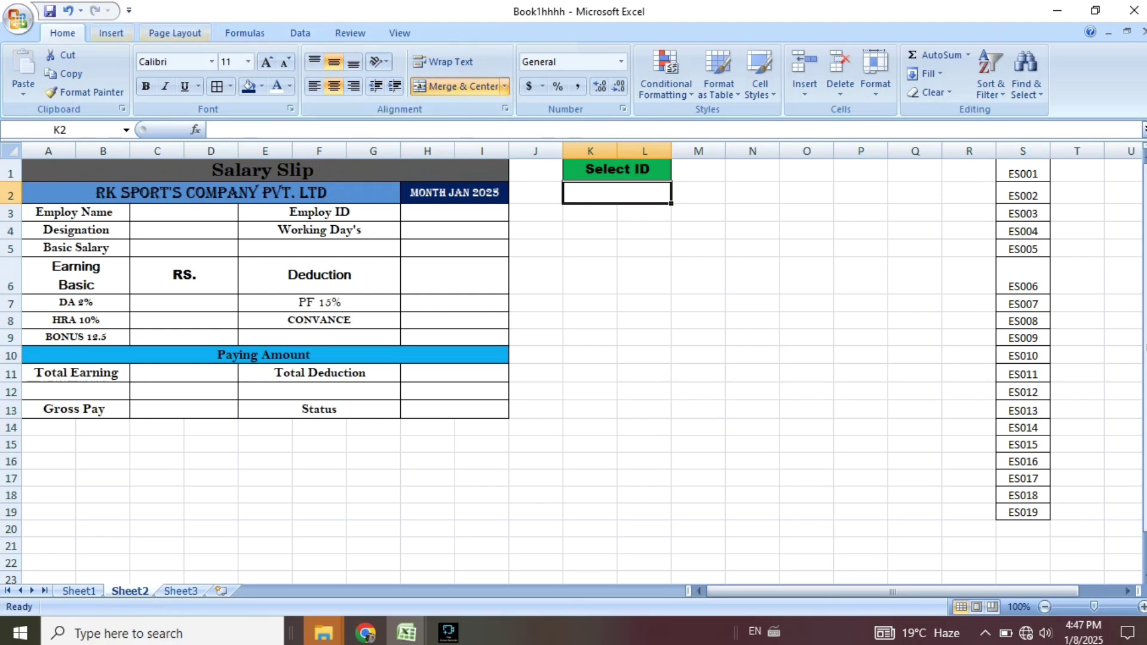
{"action": "left_click", "coordinate": [300, 33]}
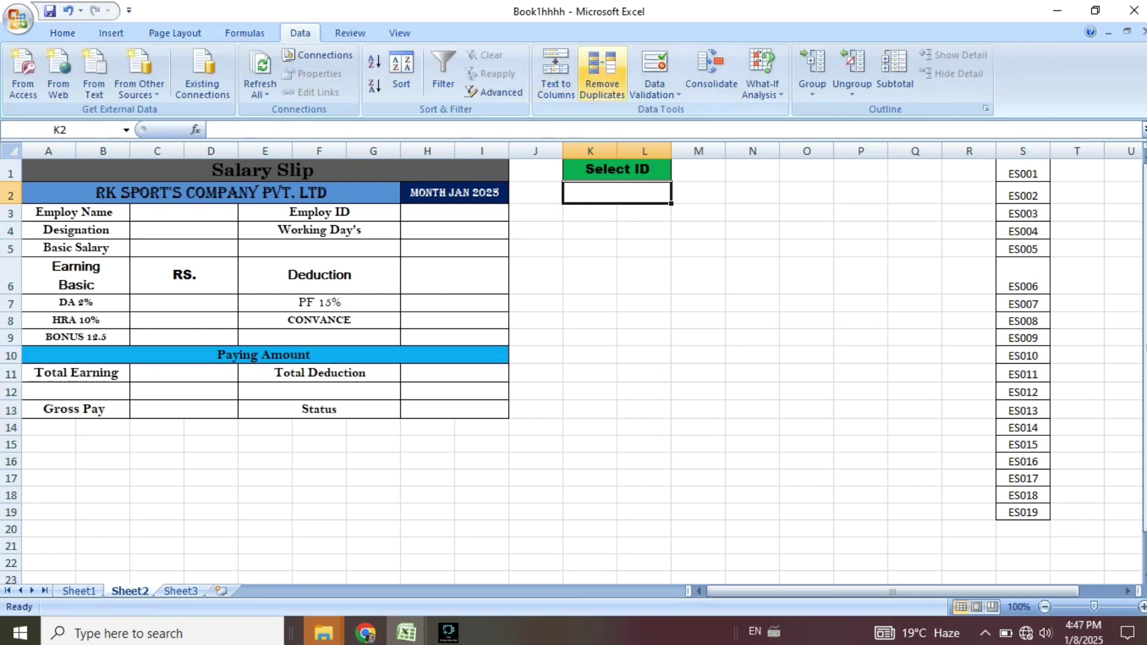
{"action": "left_click", "coordinate": [654, 90]}
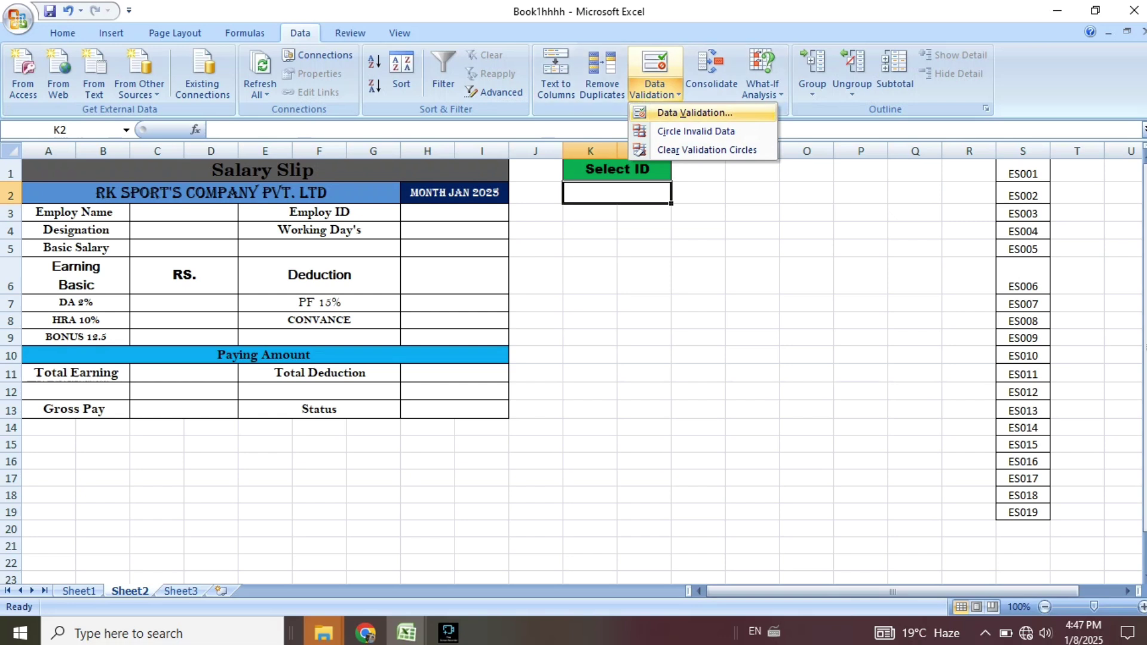
{"action": "left_click", "coordinate": [687, 112]}
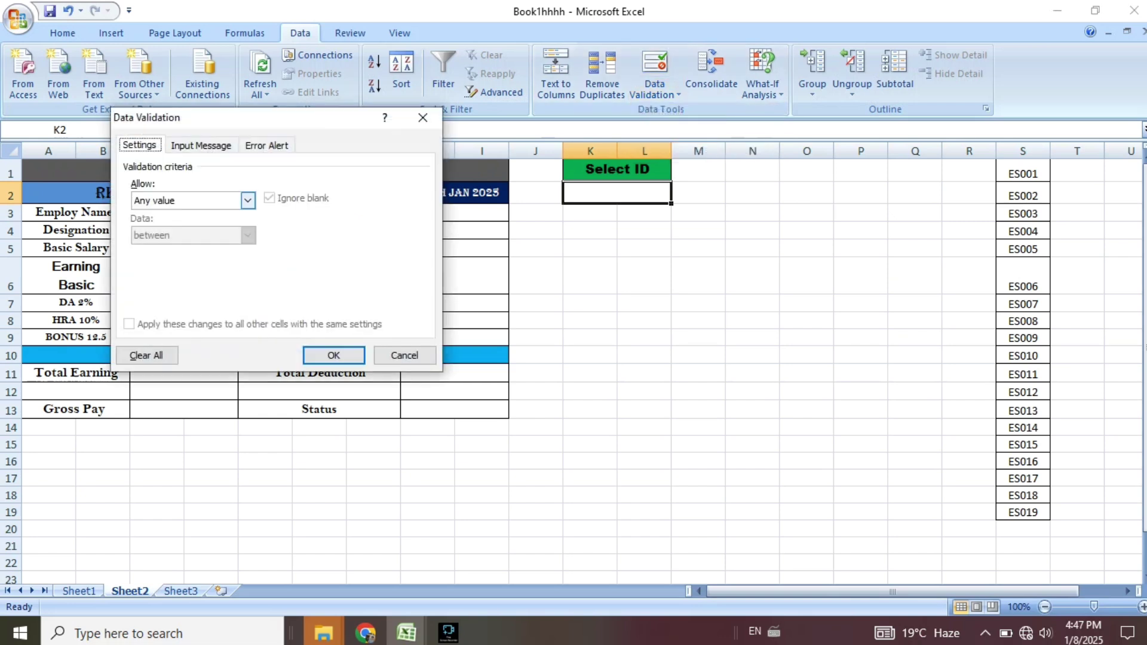
{"action": "left_click", "coordinate": [248, 200]}
{"action": "left_click", "coordinate": [179, 248]}
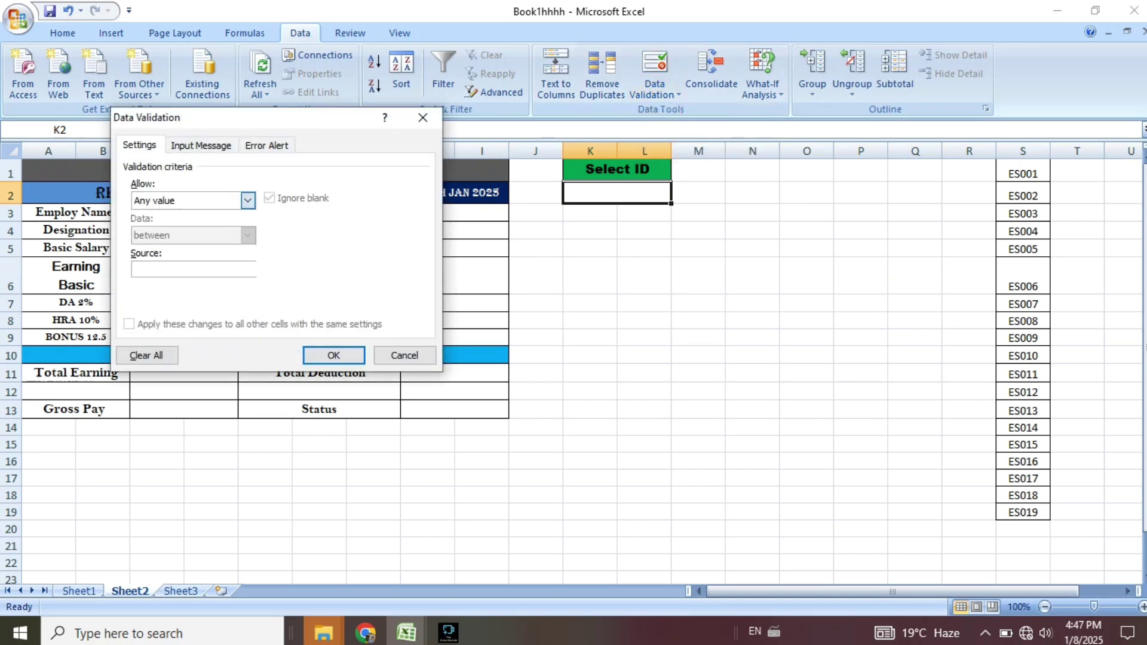
{"action": "left_click", "coordinate": [230, 269]}
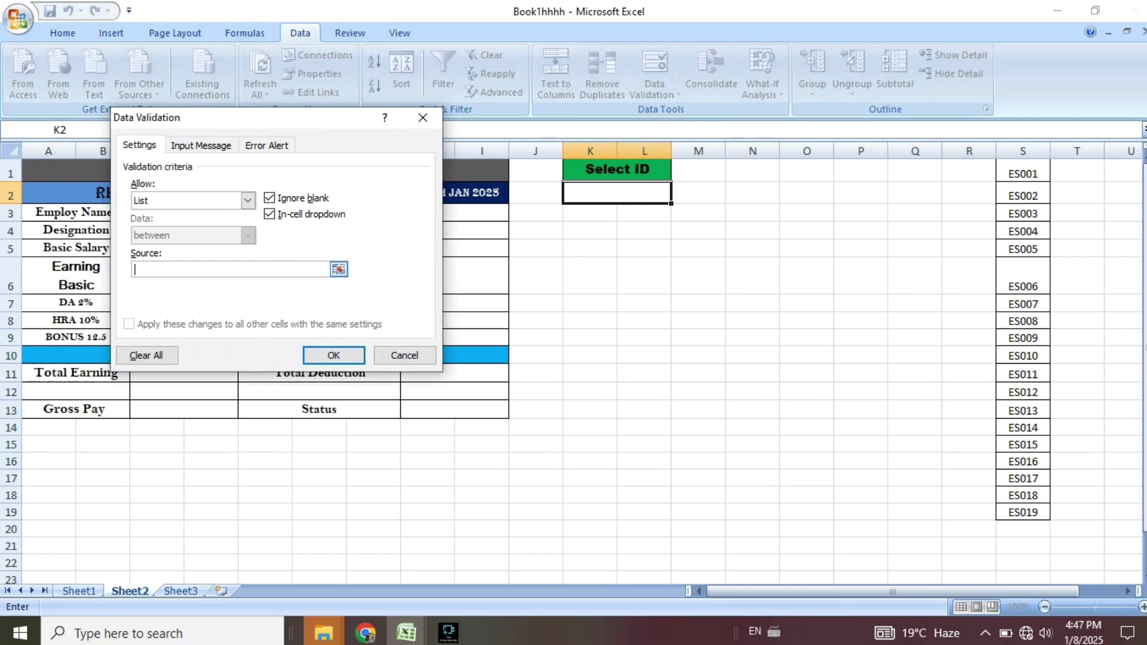
{"action": "left_click_drag", "start_coordinate": [1023, 173], "coordinate": [1043, 512]}
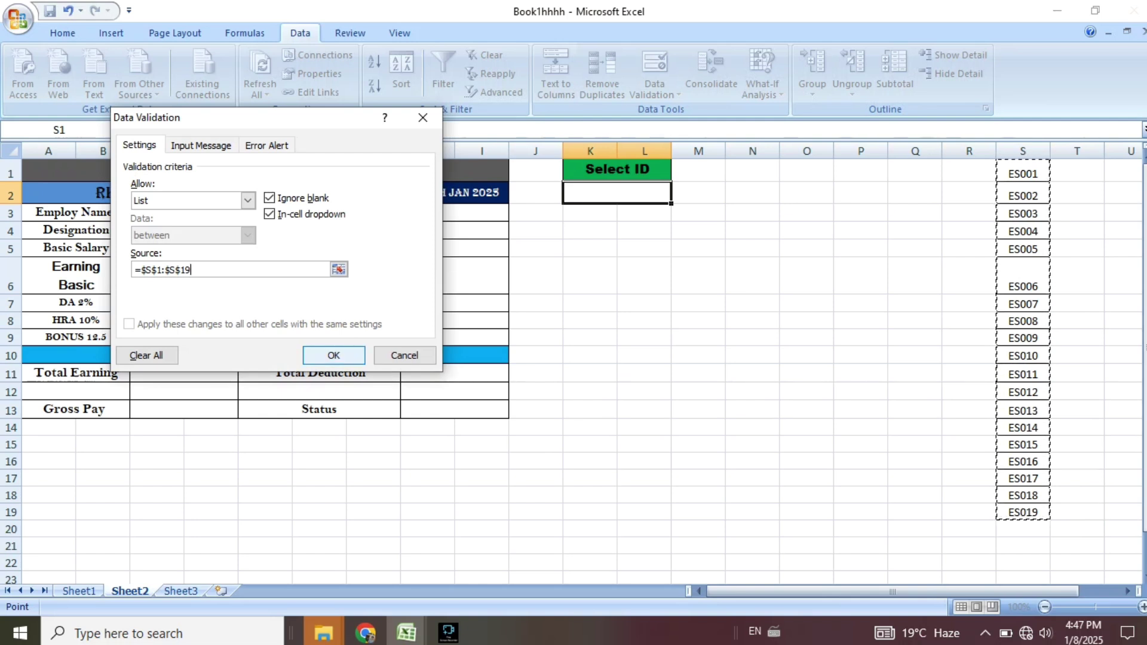
{"action": "key", "text": "Return"}
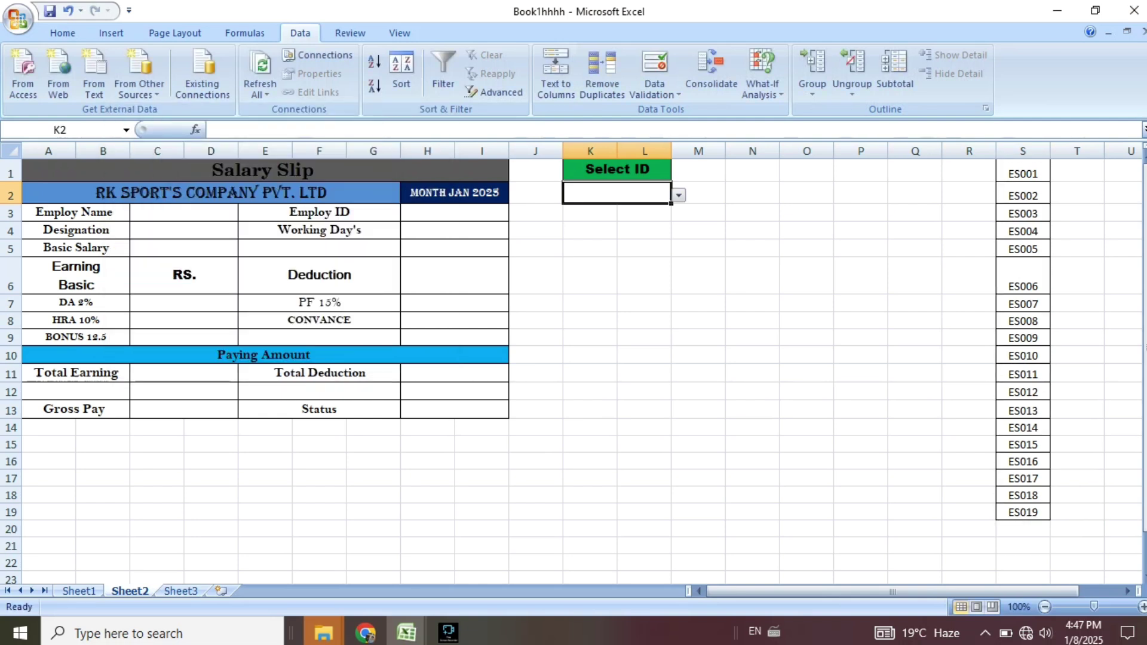
Test K2's dropdown with ES008 and ES013, finally choosing ES016.
{"action": "left_click", "coordinate": [679, 196]}
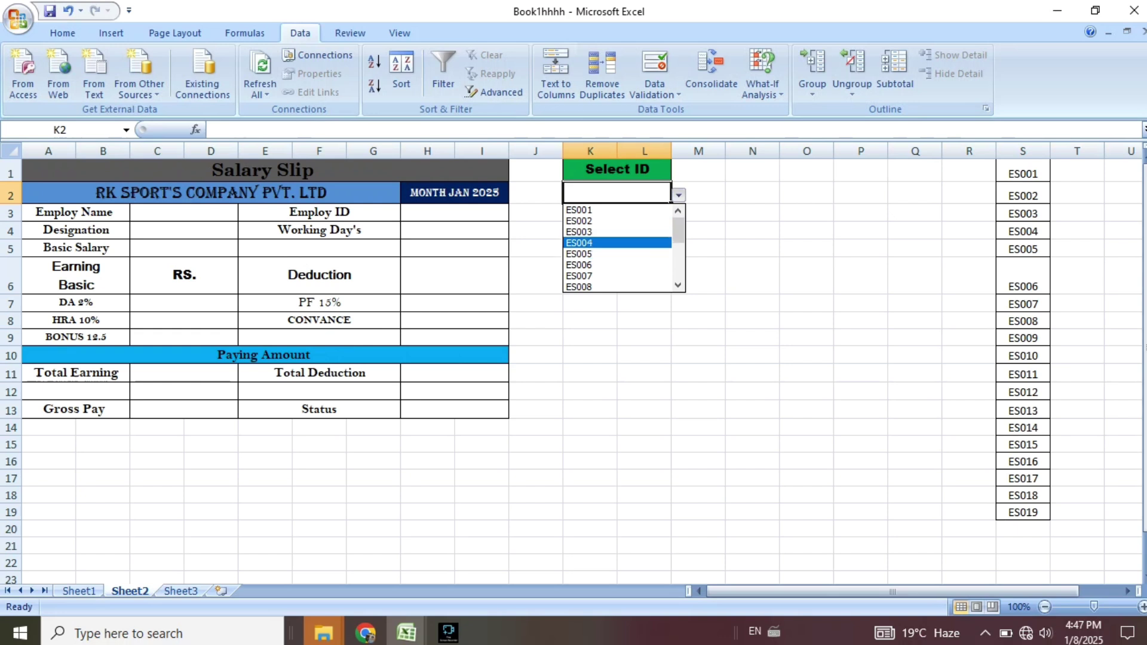
{"action": "scroll", "coordinate": [619, 248], "scroll_direction": "down", "scroll_amount": 4}
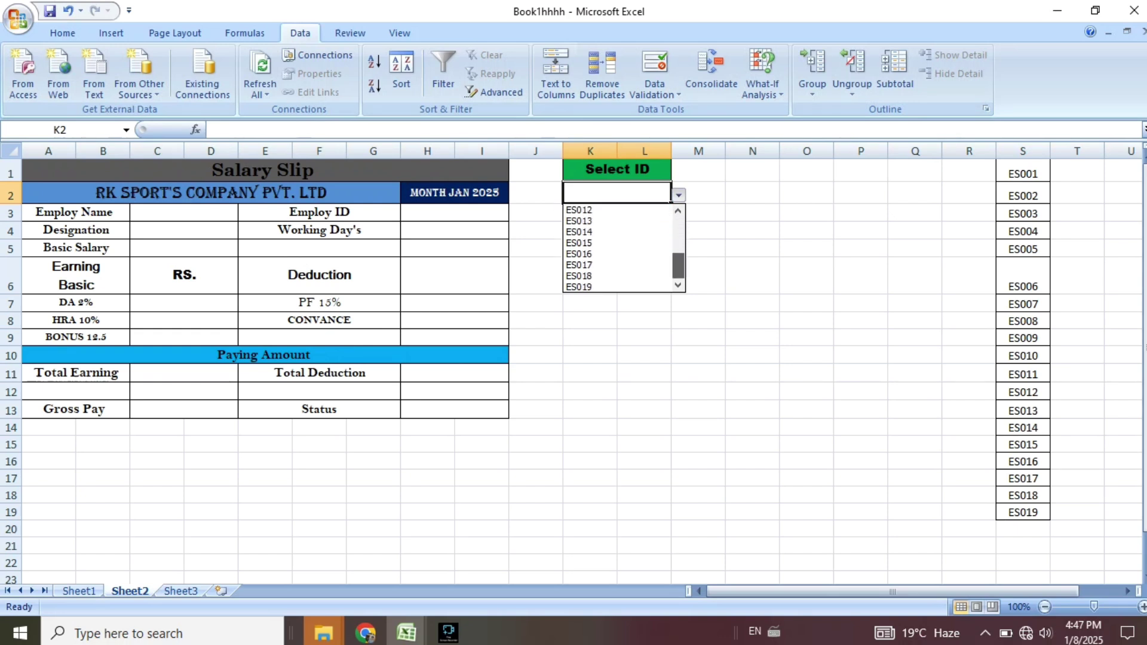
{"action": "scroll", "coordinate": [618, 243], "scroll_direction": "up", "scroll_amount": 4}
{"action": "scroll", "coordinate": [618, 243], "scroll_direction": "down", "scroll_amount": 3}
{"action": "scroll", "coordinate": [618, 243], "scroll_direction": "up", "scroll_amount": 2}
{"action": "left_click", "coordinate": [618, 243]}
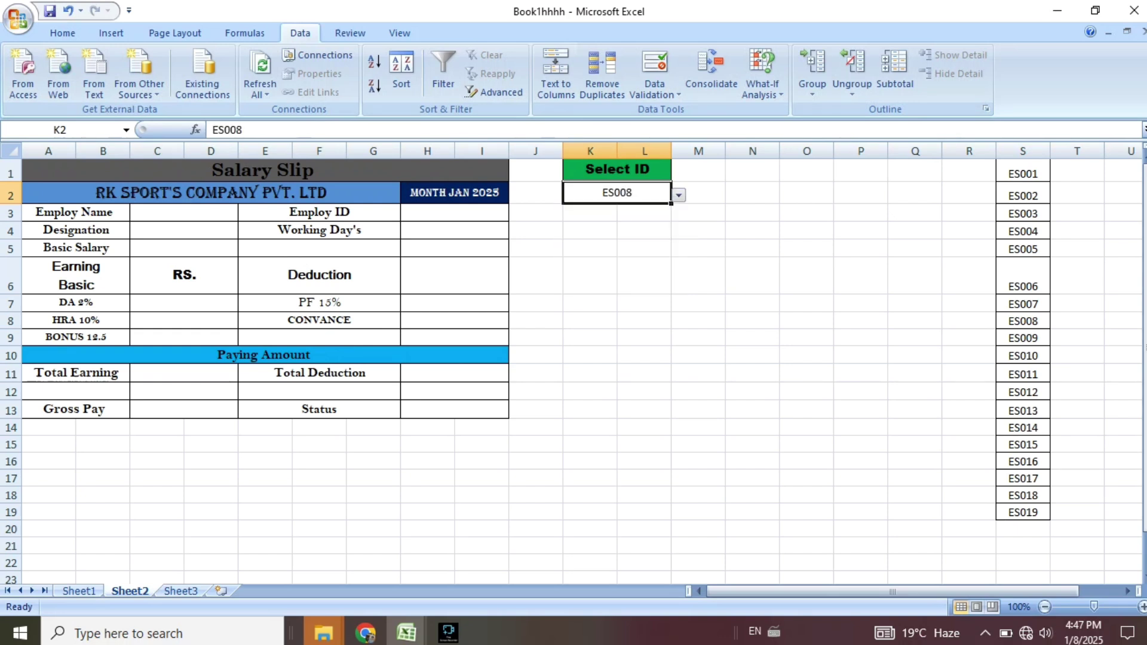
{"action": "left_click", "coordinate": [678, 196]}
{"action": "left_click", "coordinate": [619, 265]}
{"action": "left_click", "coordinate": [679, 195]}
{"action": "left_click", "coordinate": [618, 254]}
{"action": "left_click", "coordinate": [699, 248]}
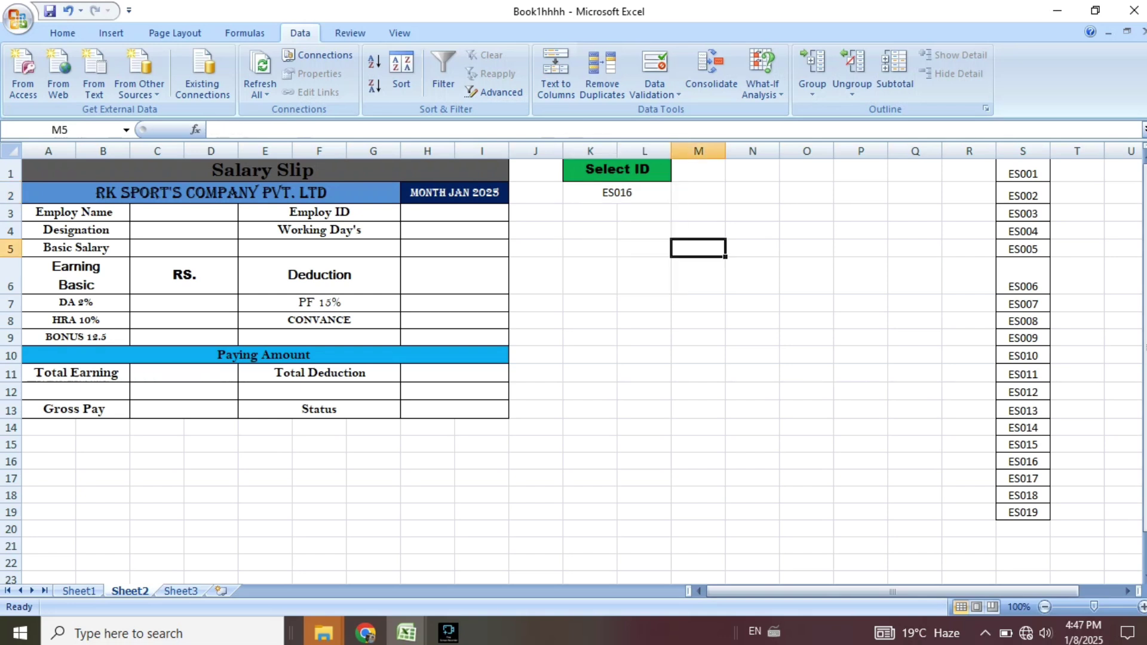
{"action": "left_click", "coordinate": [617, 193]}
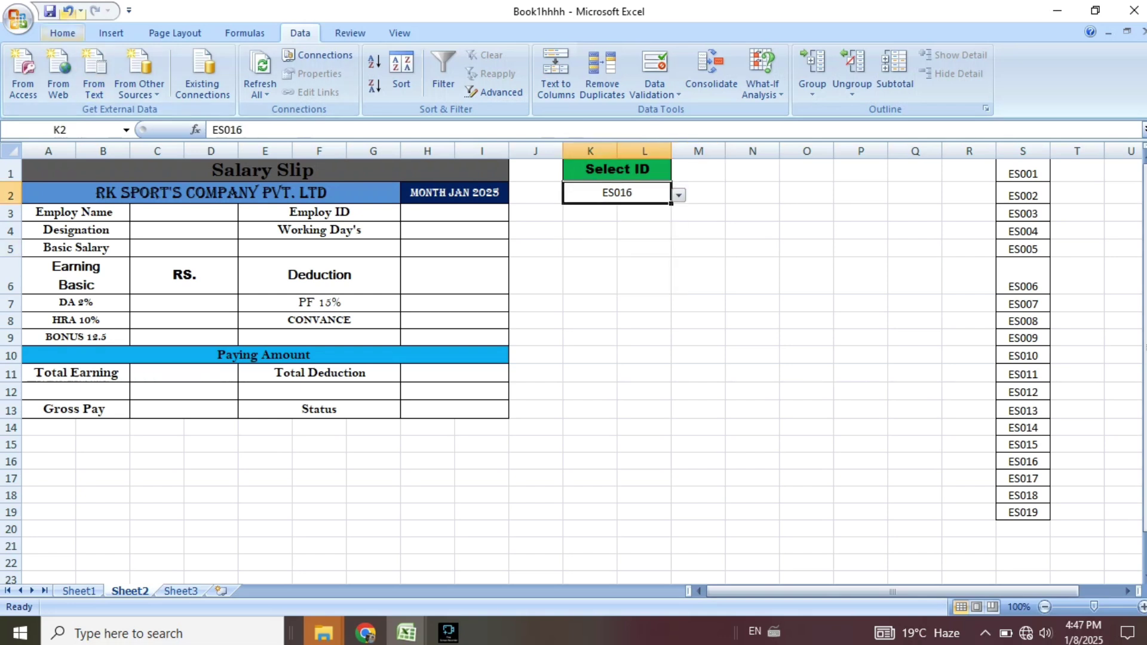
{"action": "left_click", "coordinate": [62, 33]}
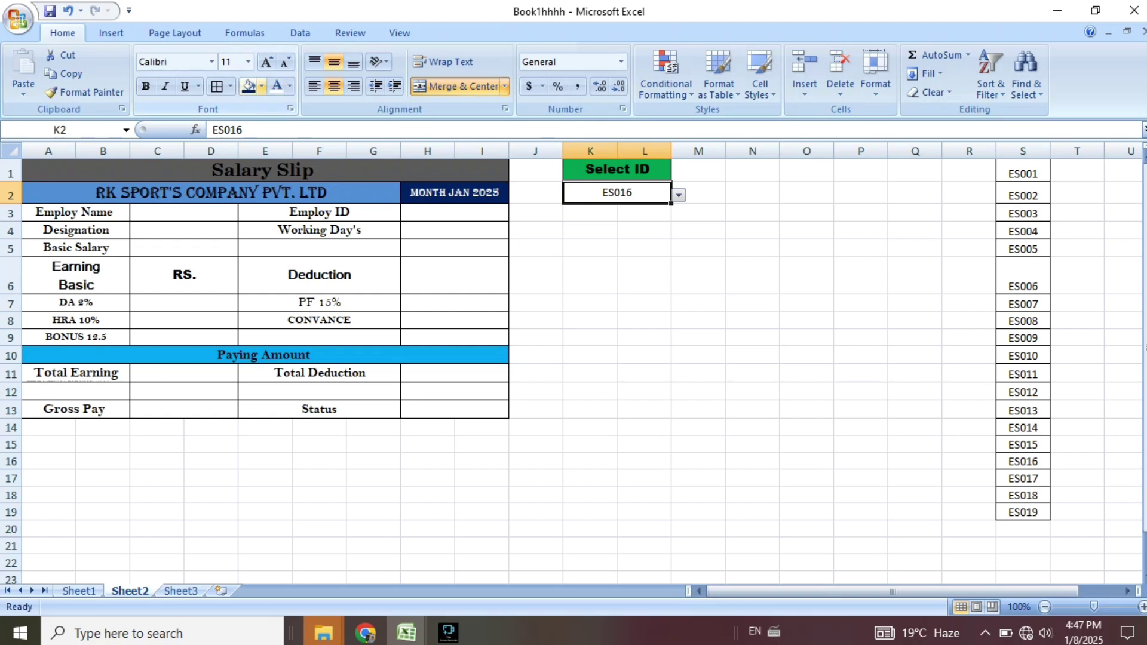
Give the ES016 cell a dark blue fill and white text.
{"action": "left_click", "coordinate": [261, 86]}
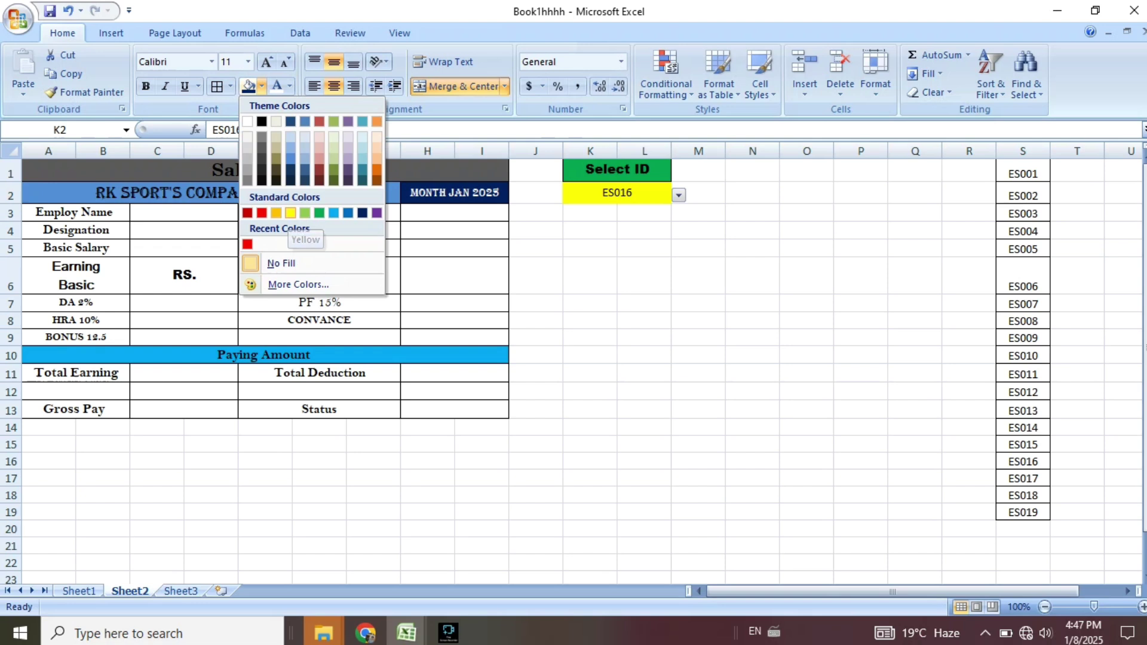
{"action": "left_click", "coordinate": [362, 213]}
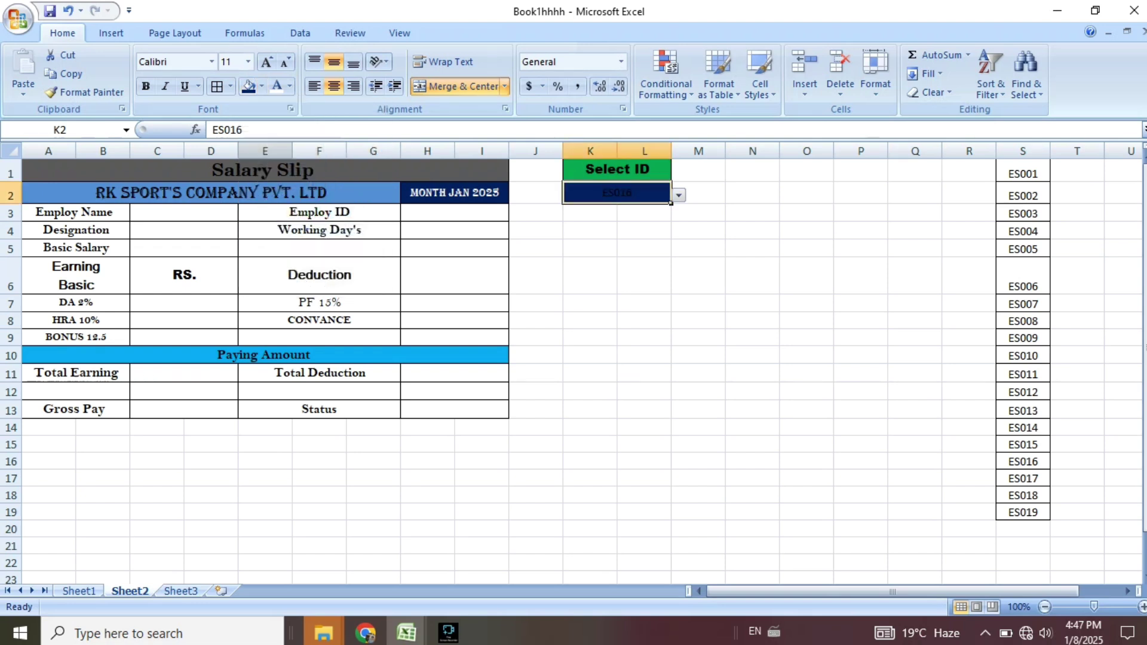
{"action": "left_click", "coordinate": [276, 86]}
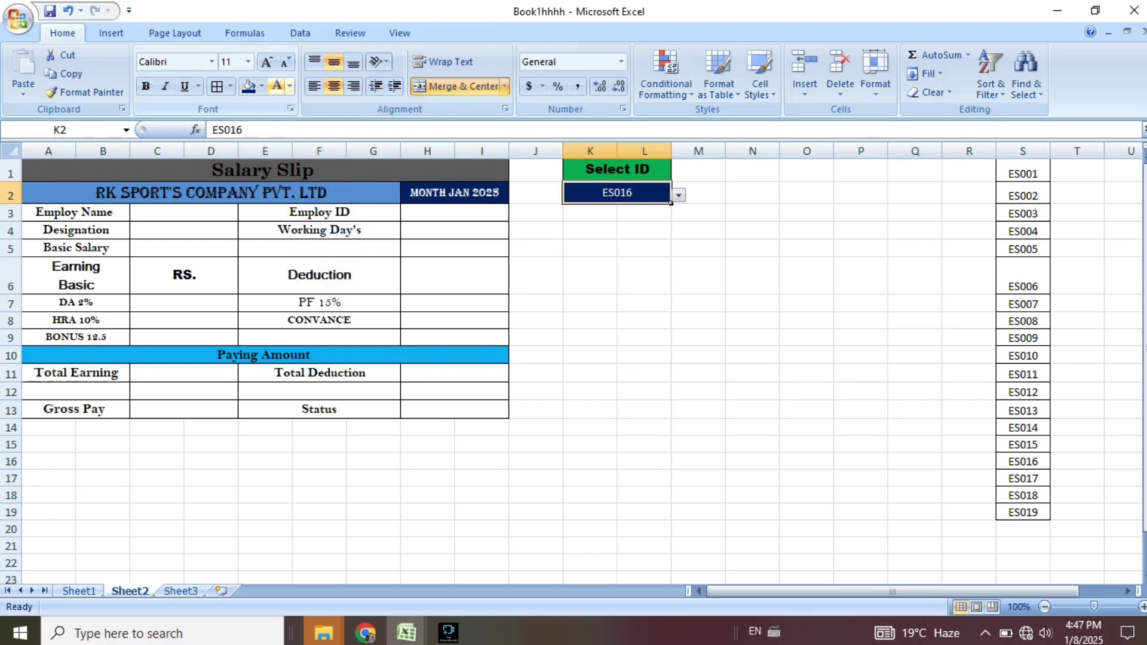
{"action": "left_click", "coordinate": [535, 275]}
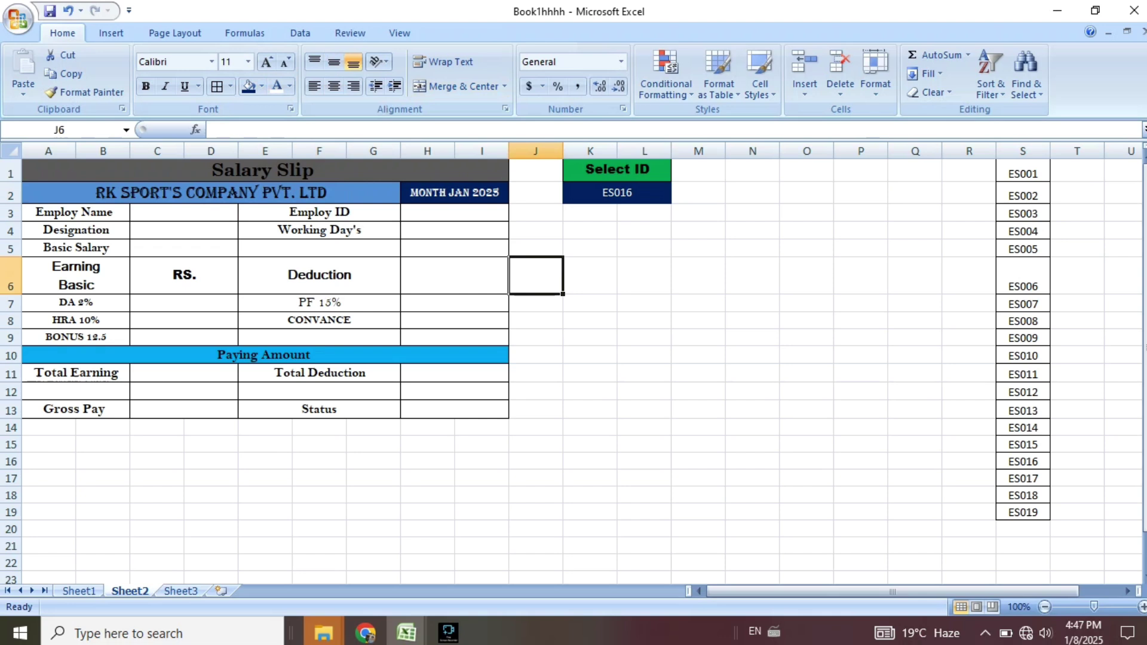
Put a thick box border around the Select ID block K1:L2.
{"action": "left_click_drag", "start_coordinate": [617, 170], "coordinate": [617, 193]}
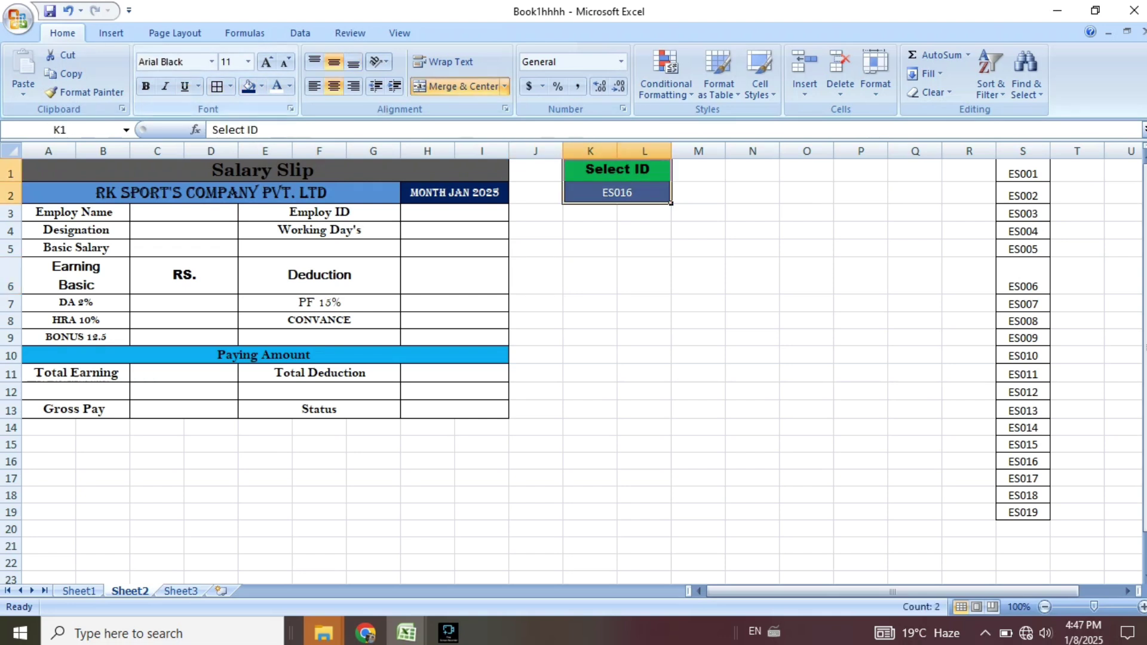
{"action": "left_click", "coordinate": [230, 86]}
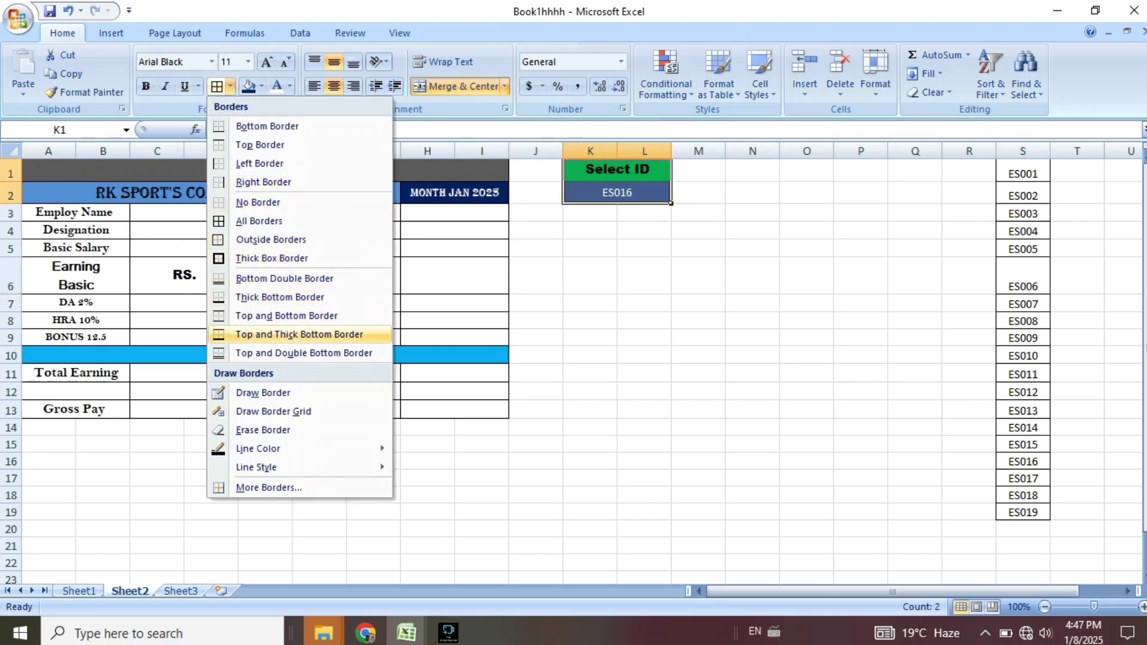
{"action": "left_click", "coordinate": [272, 258]}
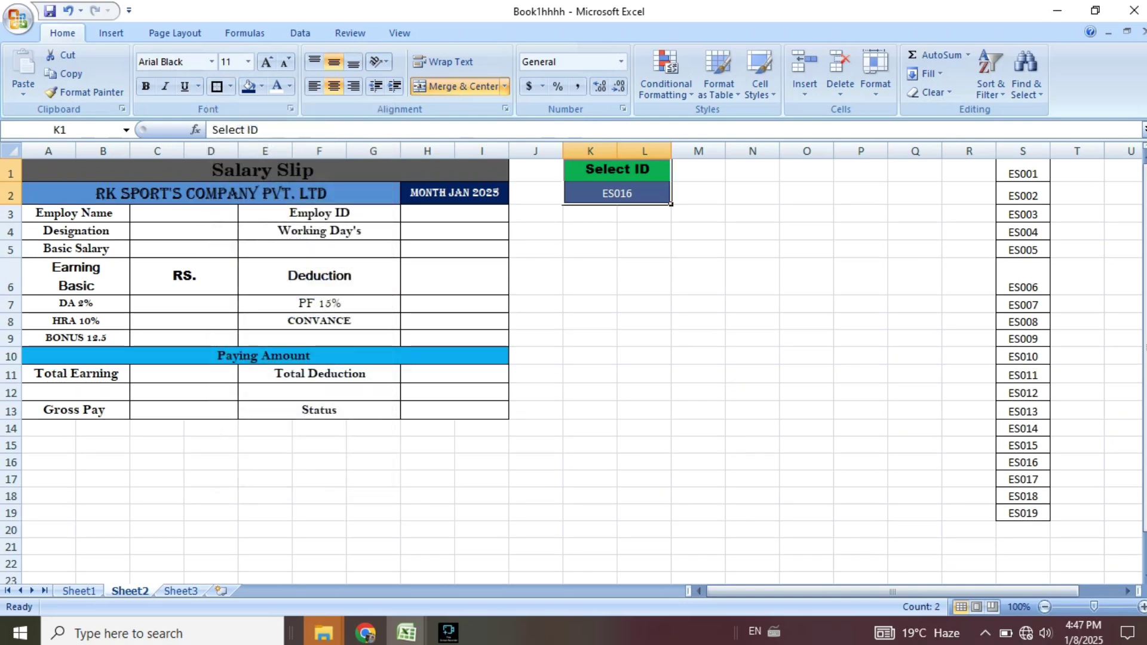
{"action": "left_click", "coordinate": [590, 276]}
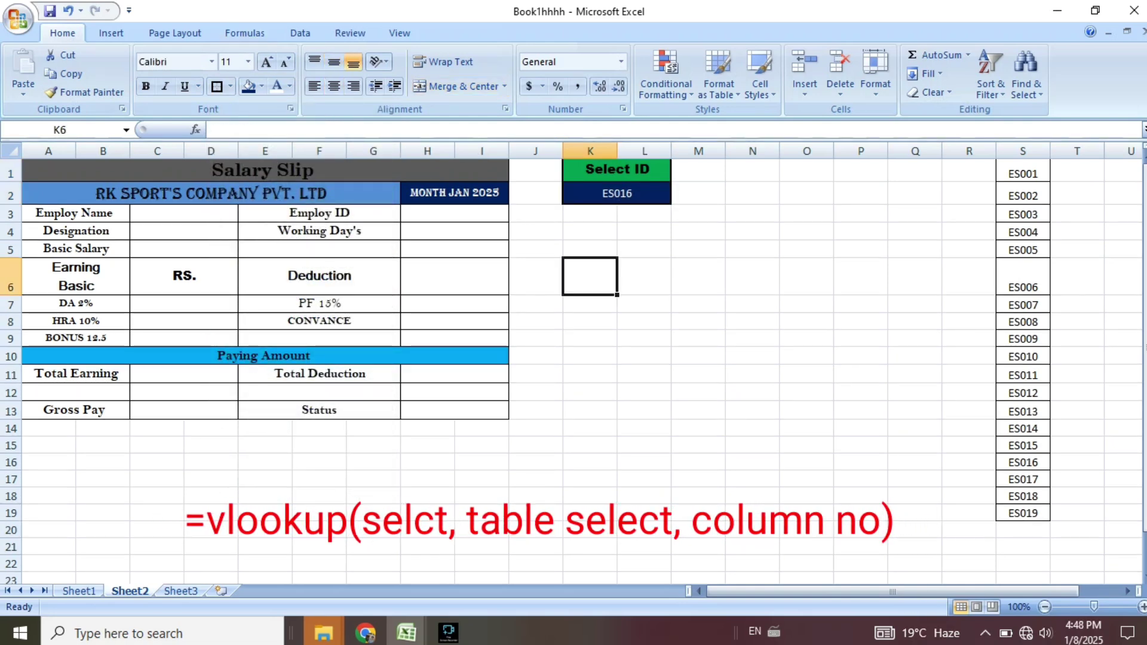
In C3, begin =VLOOKUP(K2, Sheet1!A5:M23, for the employee name.
{"action": "left_click", "coordinate": [236, 219]}
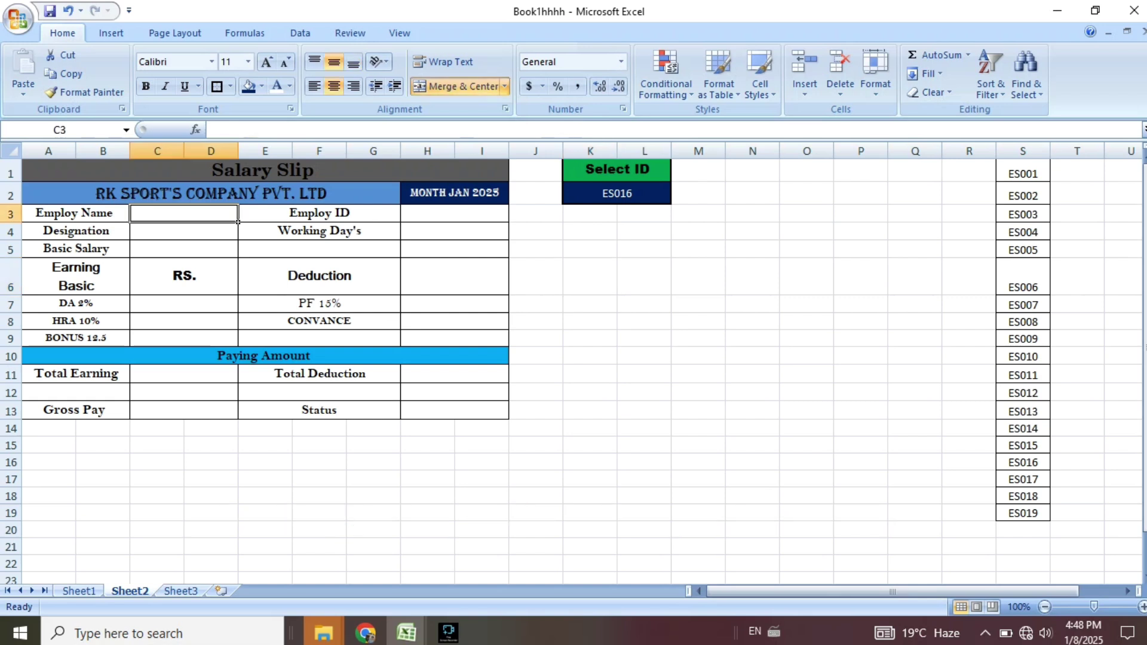
{"action": "type", "text": "="}
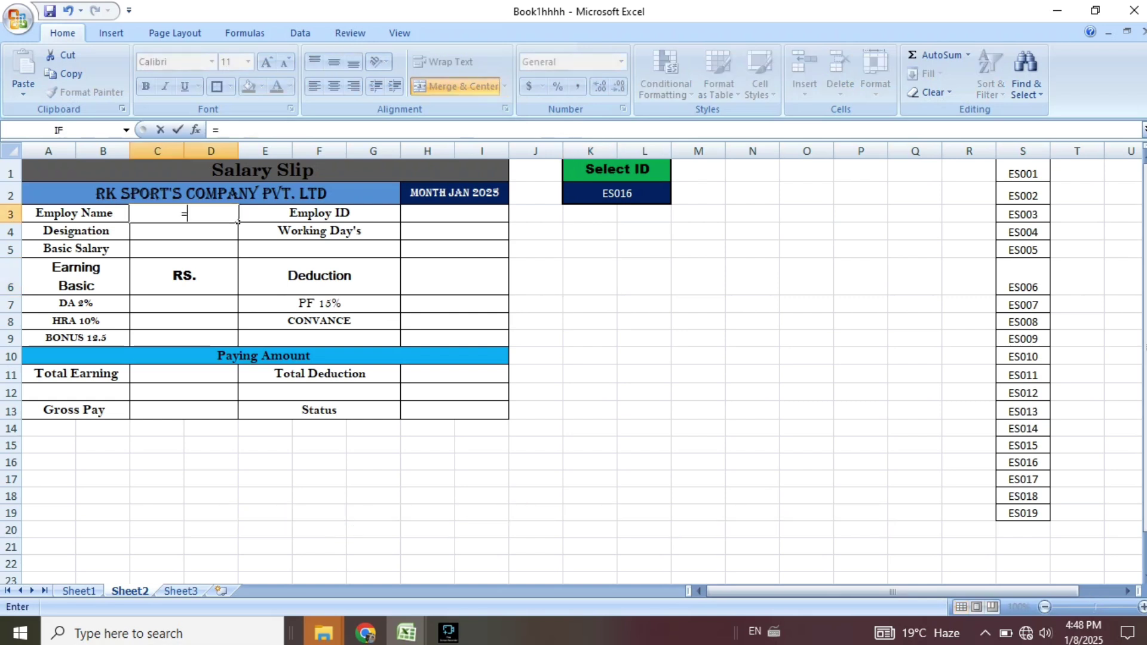
{"action": "type", "text": "vloo"}
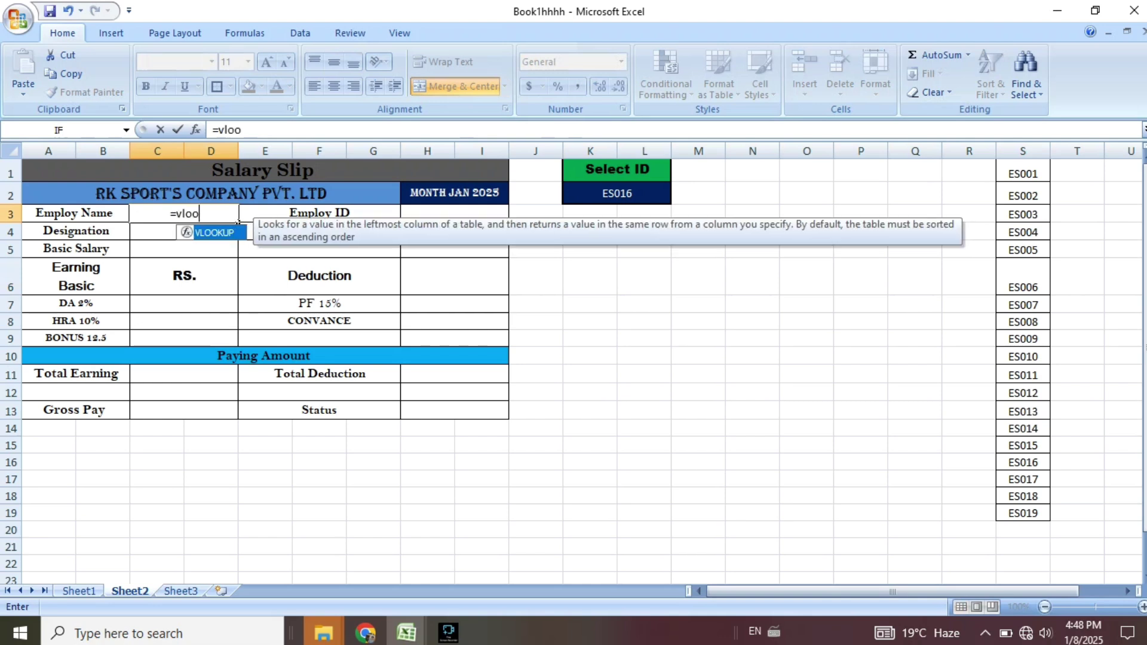
{"action": "type", "text": "kup"}
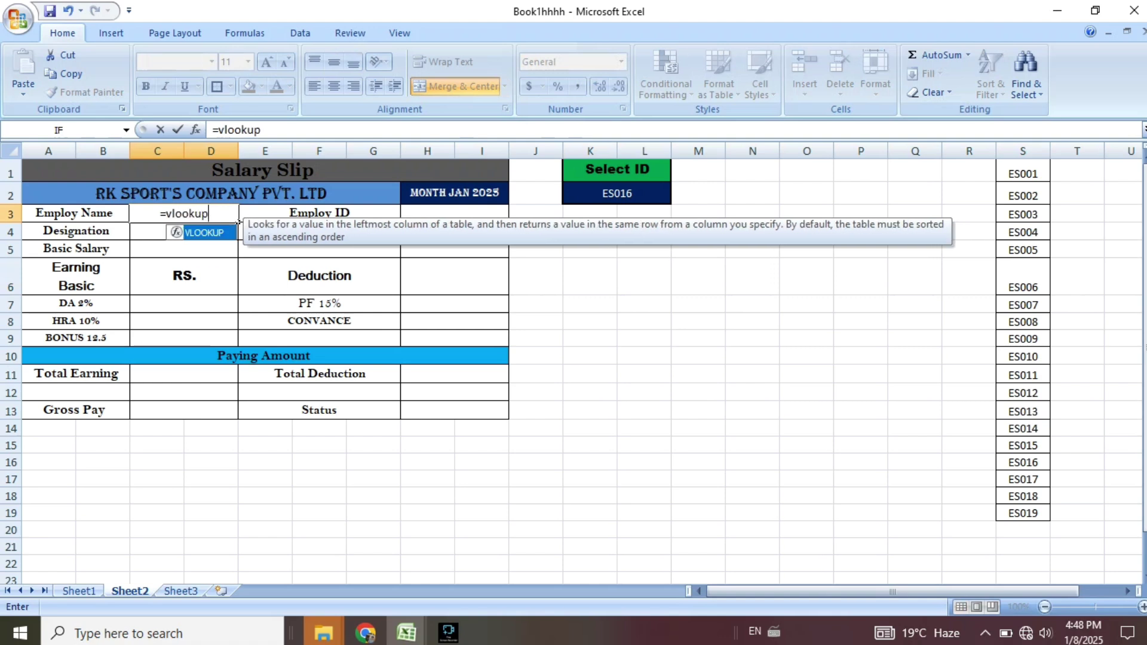
{"action": "type", "text": "("}
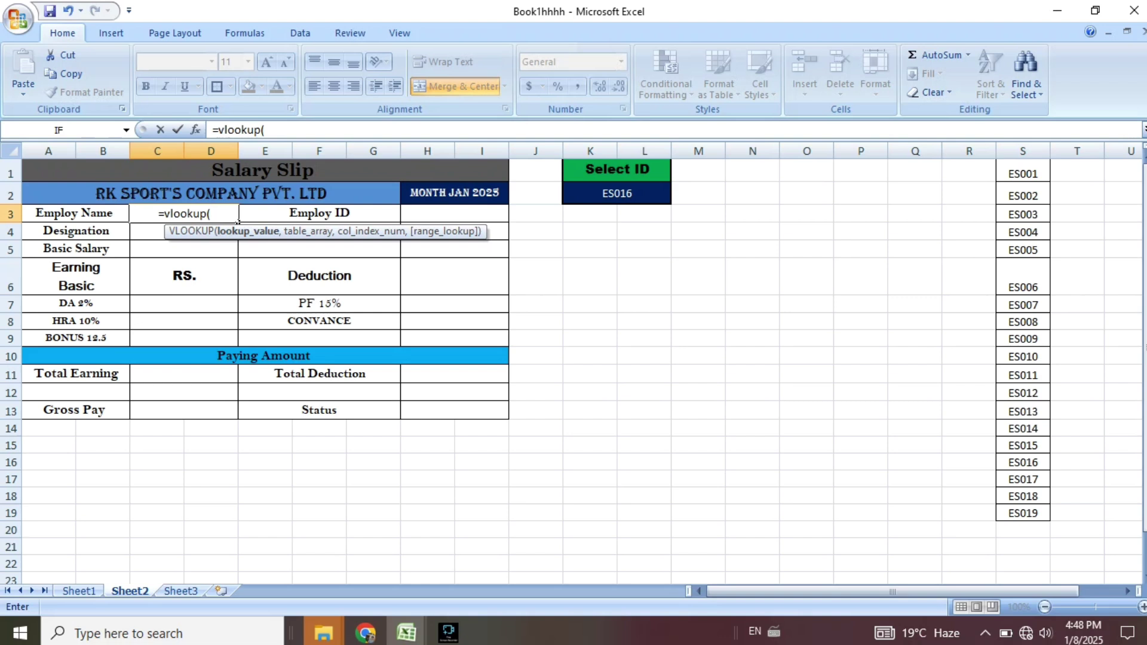
{"action": "left_click", "coordinate": [617, 194]}
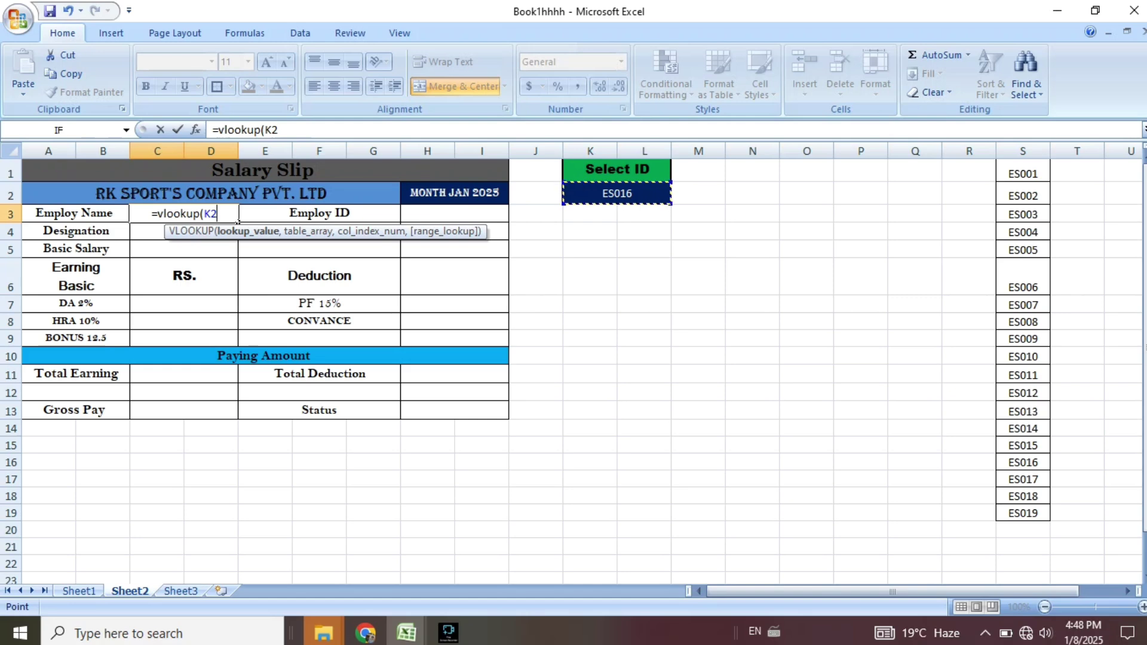
{"action": "type", "text": ","}
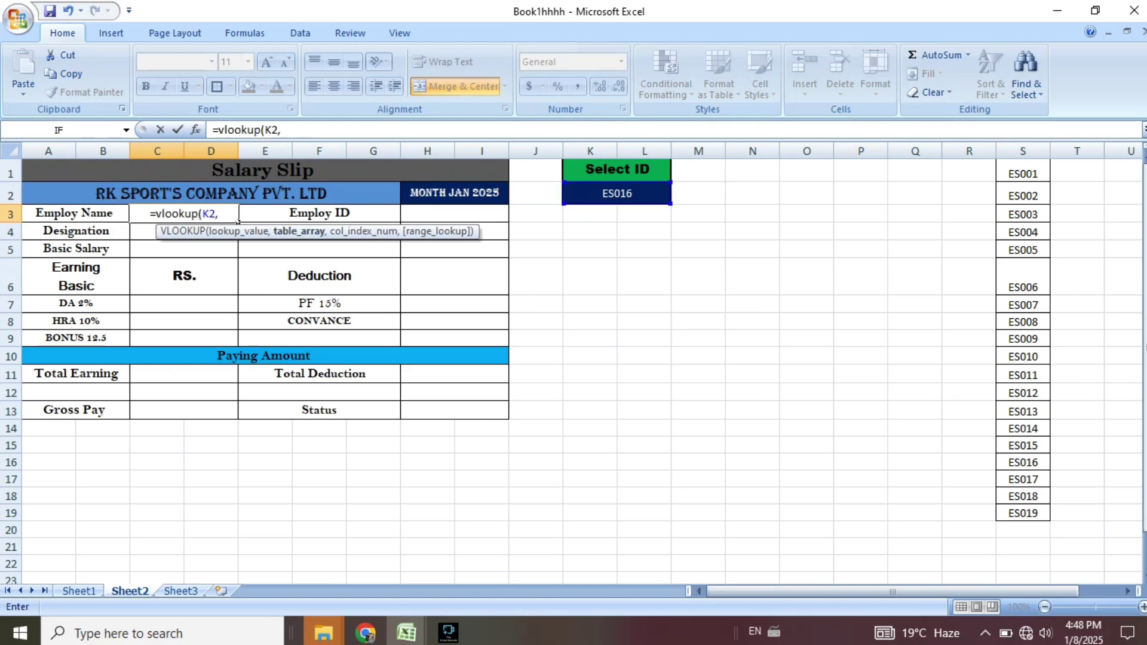
{"action": "key", "text": "ctrl+Page_Up"}
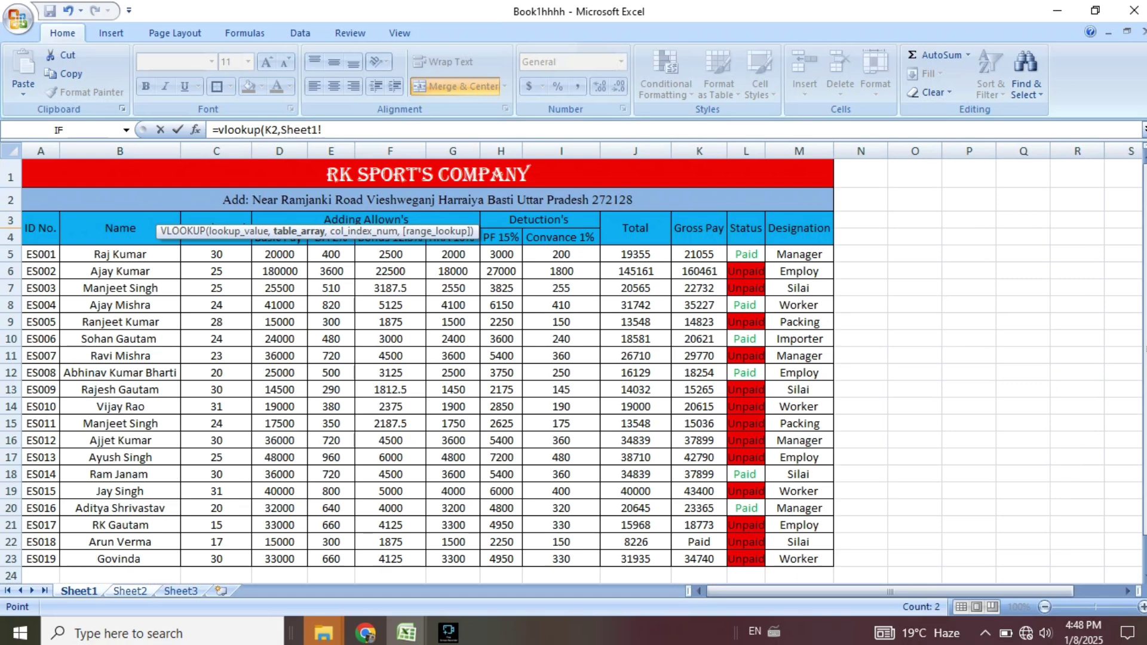
{"action": "left_click_drag", "start_coordinate": [41, 254], "coordinate": [833, 561]}
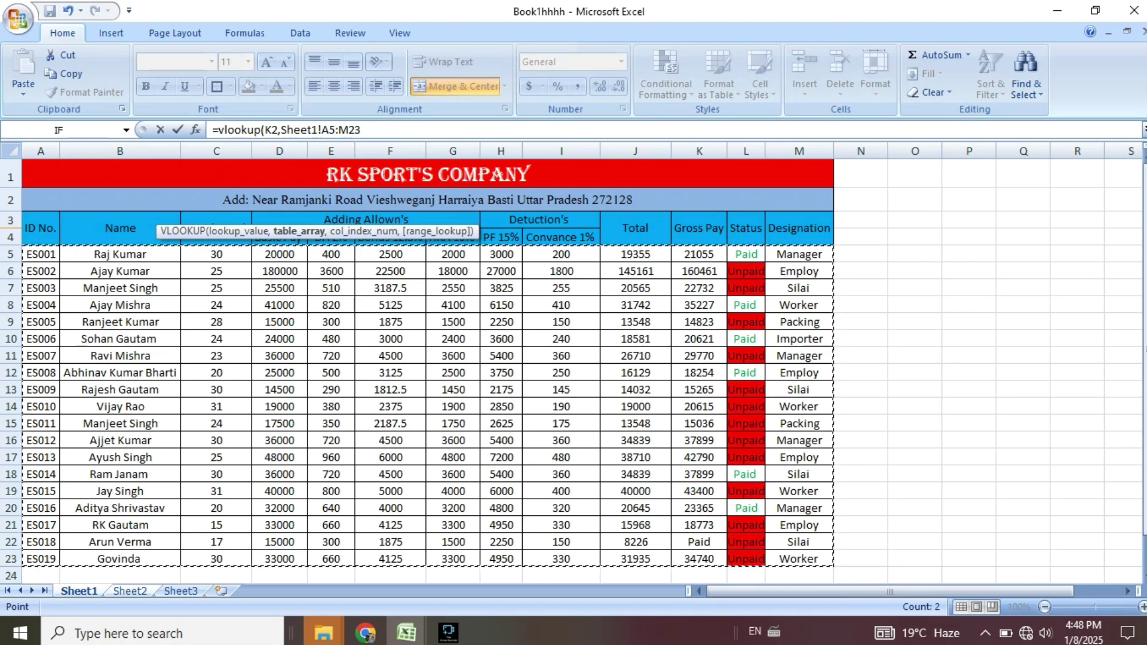
{"action": "type", "text": ","}
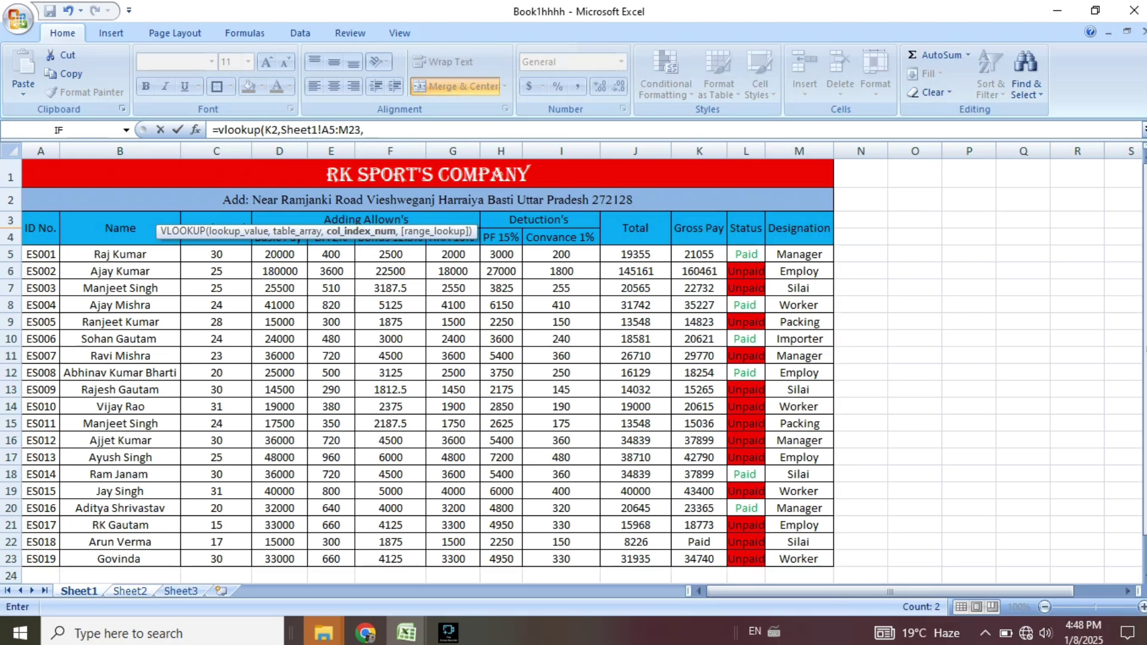
{"action": "left_click", "coordinate": [130, 591]}
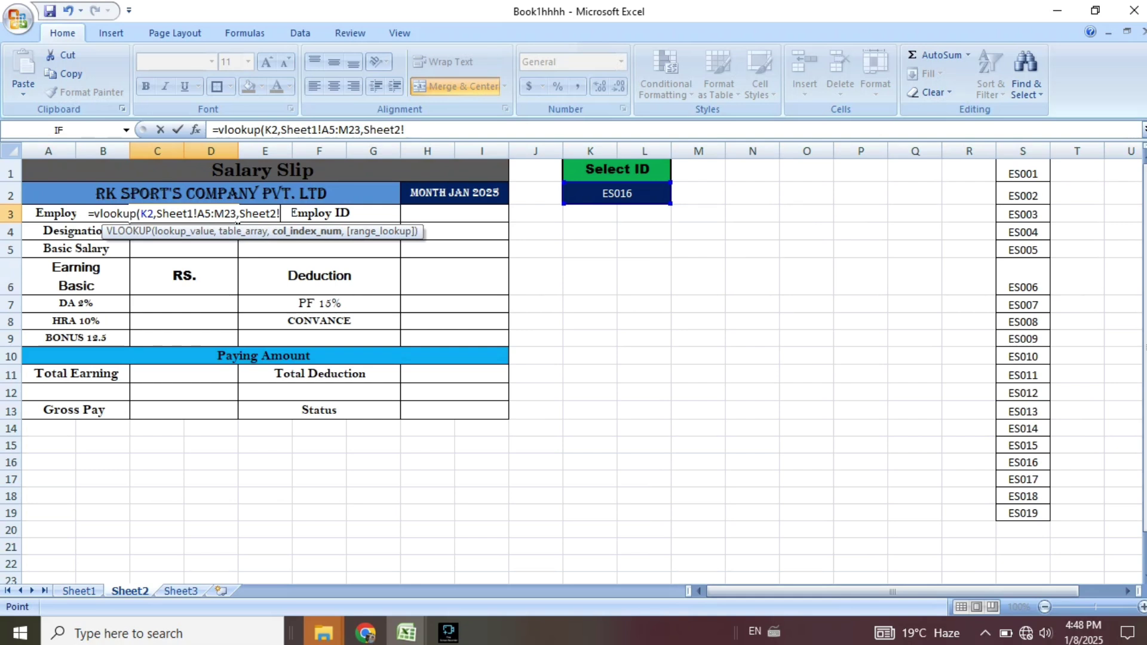
Finish C3 as =VLOOKUP(K2,Sheet1!A5:M23,2) so Employ Name shows the employee's name.
{"action": "left_click", "coordinate": [306, 232]}
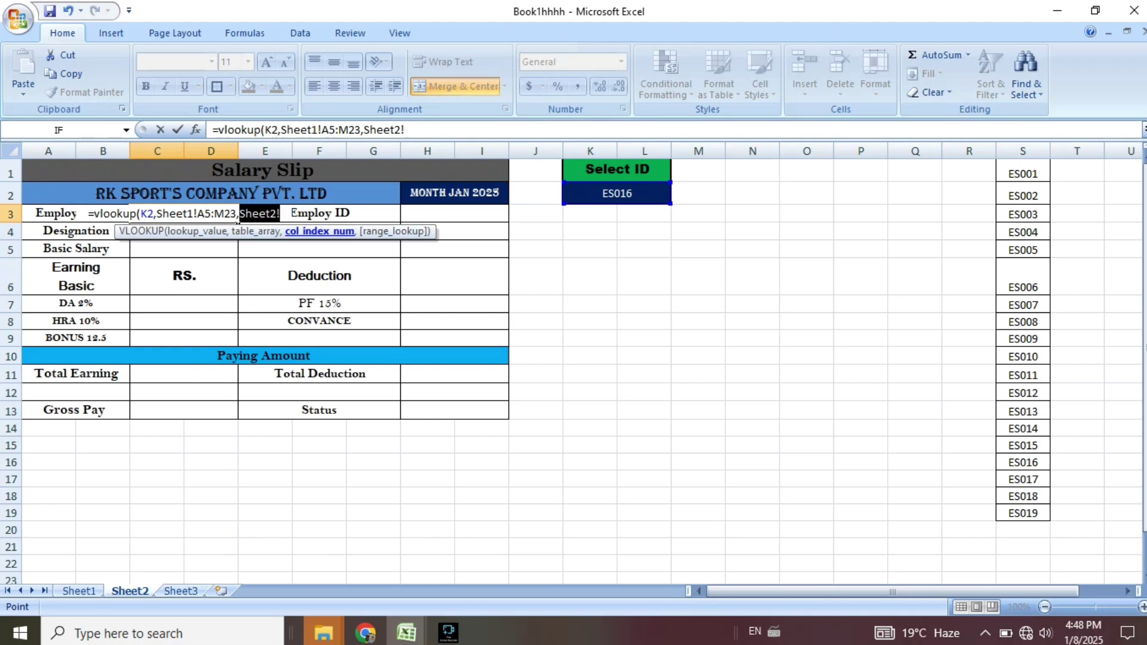
{"action": "key", "text": "BackSpace"}
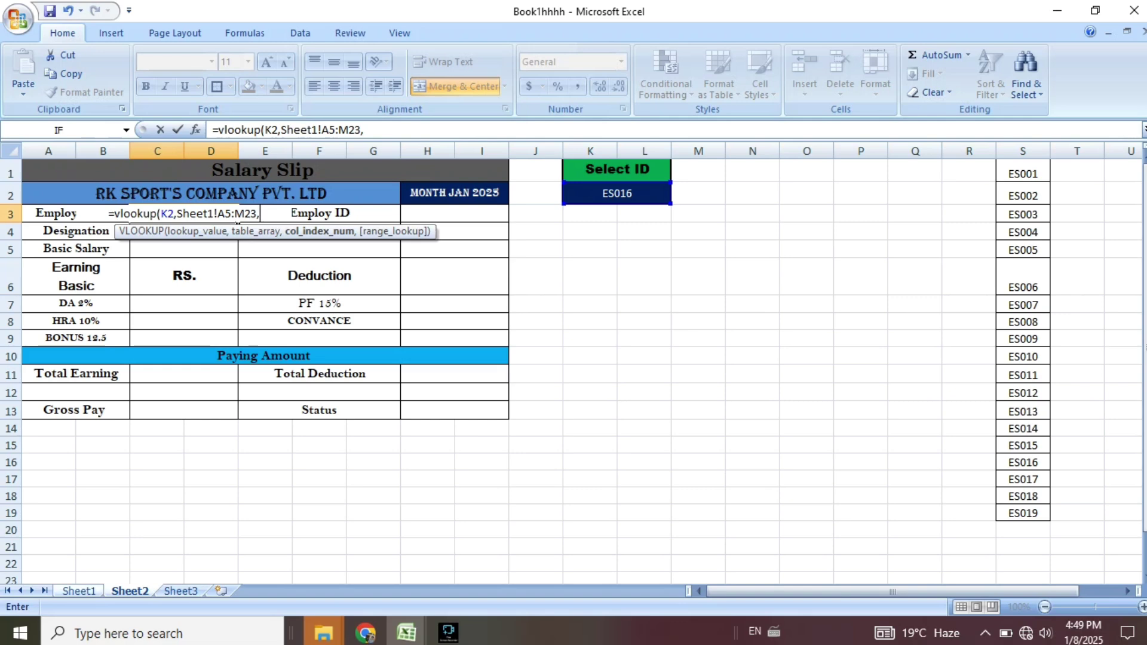
{"action": "left_click", "coordinate": [79, 591]}
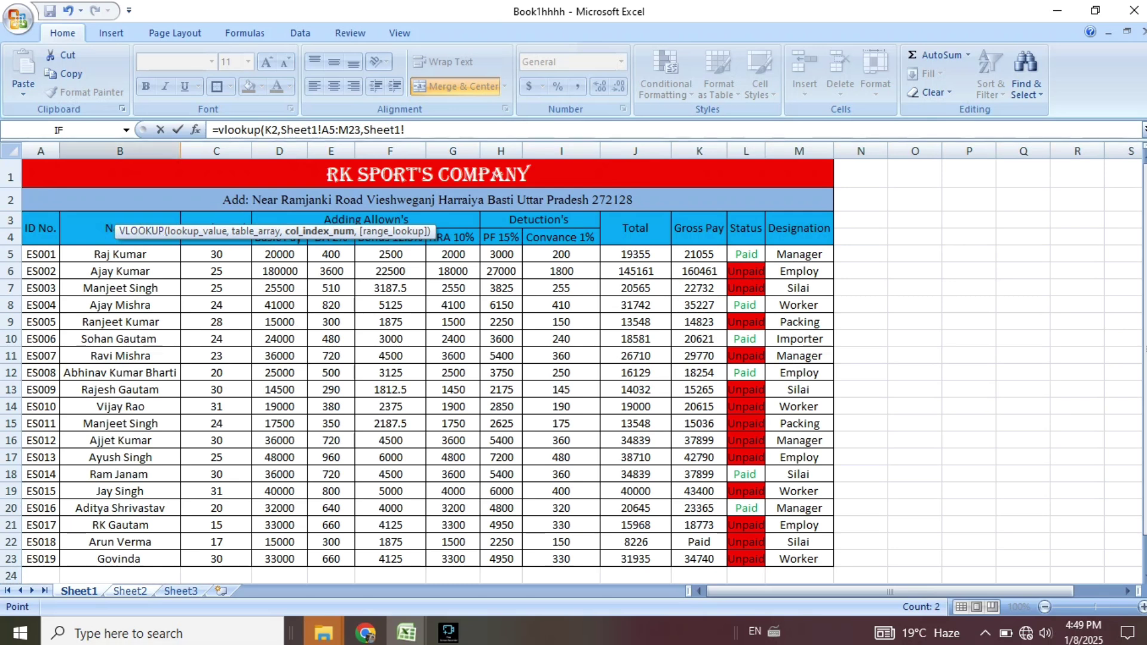
{"action": "left_click", "coordinate": [130, 591]}
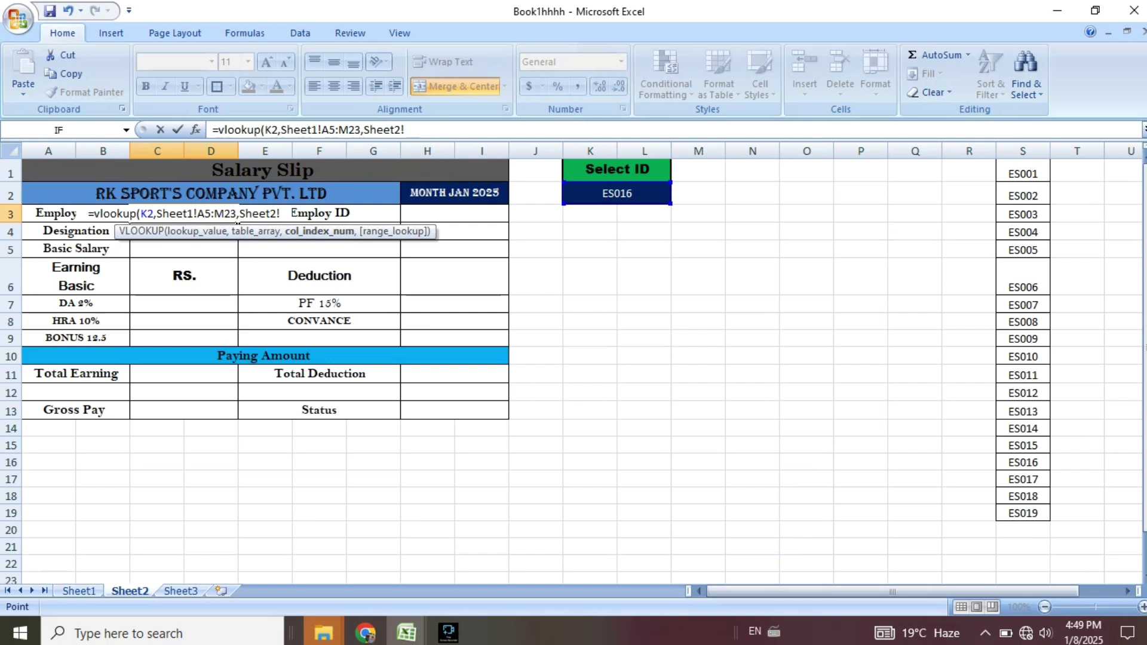
{"action": "key", "text": "BackSpace"}
{"action": "key", "text": "BackSpace"}
{"action": "key", "text": "BackSpace"}
{"action": "key", "text": "BackSpace"}
{"action": "key", "text": "BackSpace"}
{"action": "key", "text": "BackSpace"}
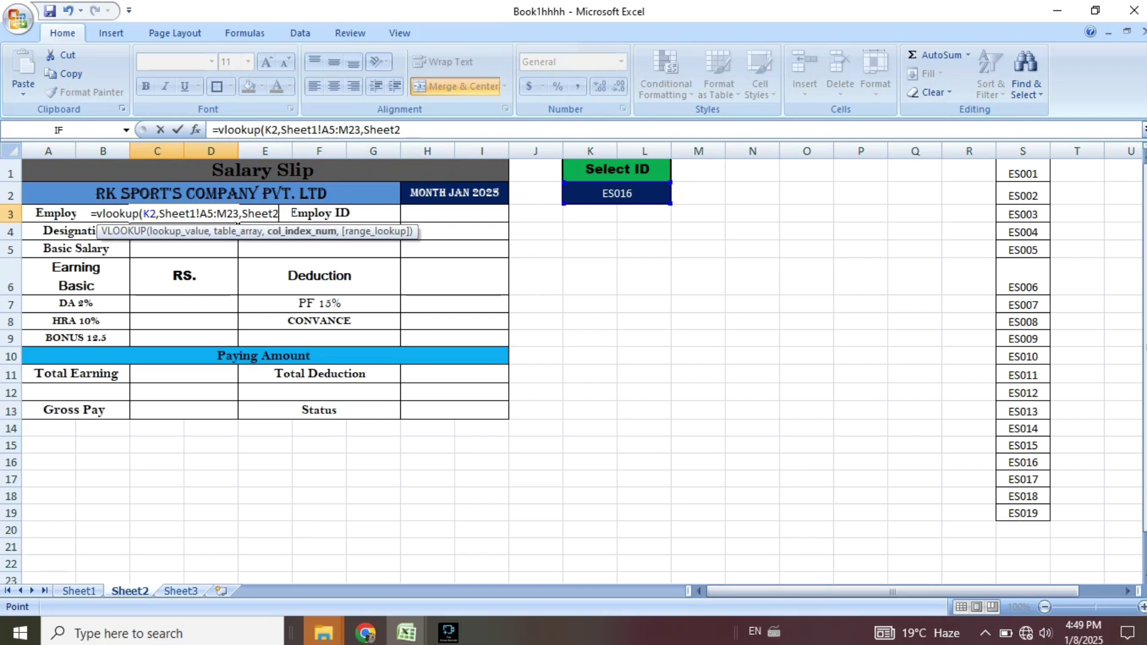
{"action": "key", "text": "BackSpace"}
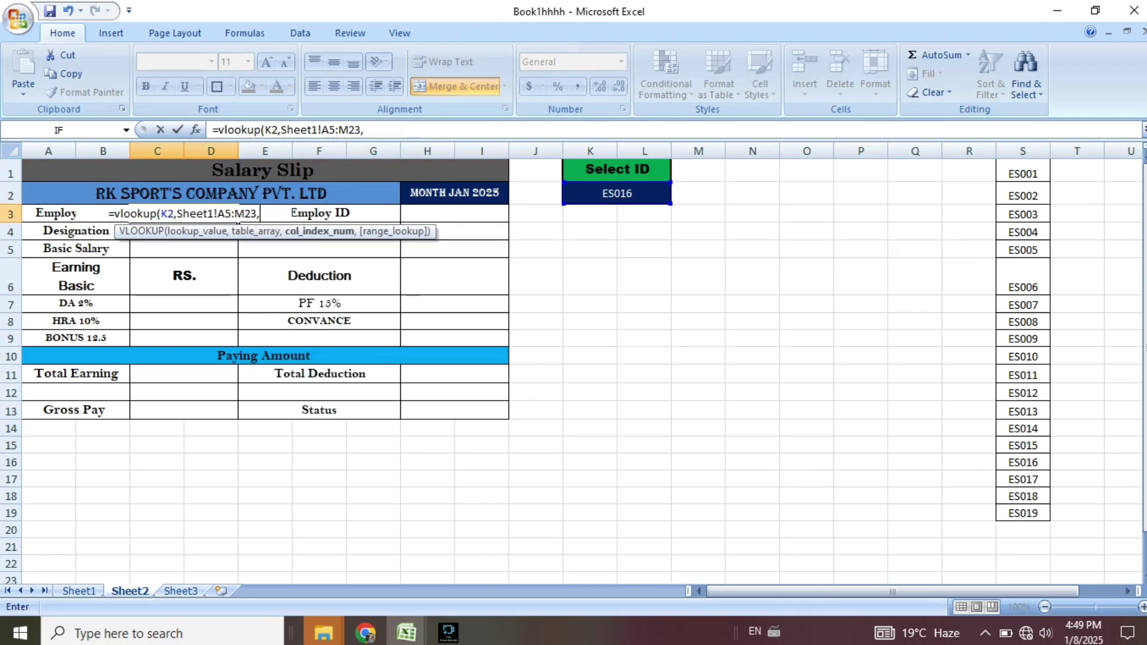
{"action": "type", "text": "2"}
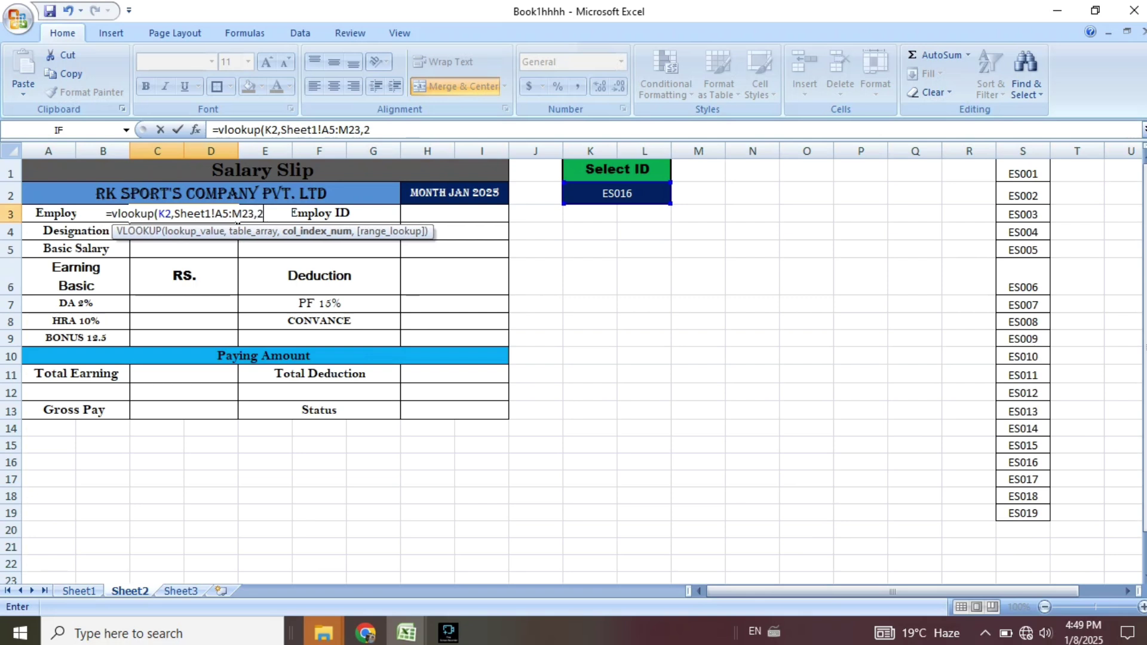
{"action": "type", "text": ")"}
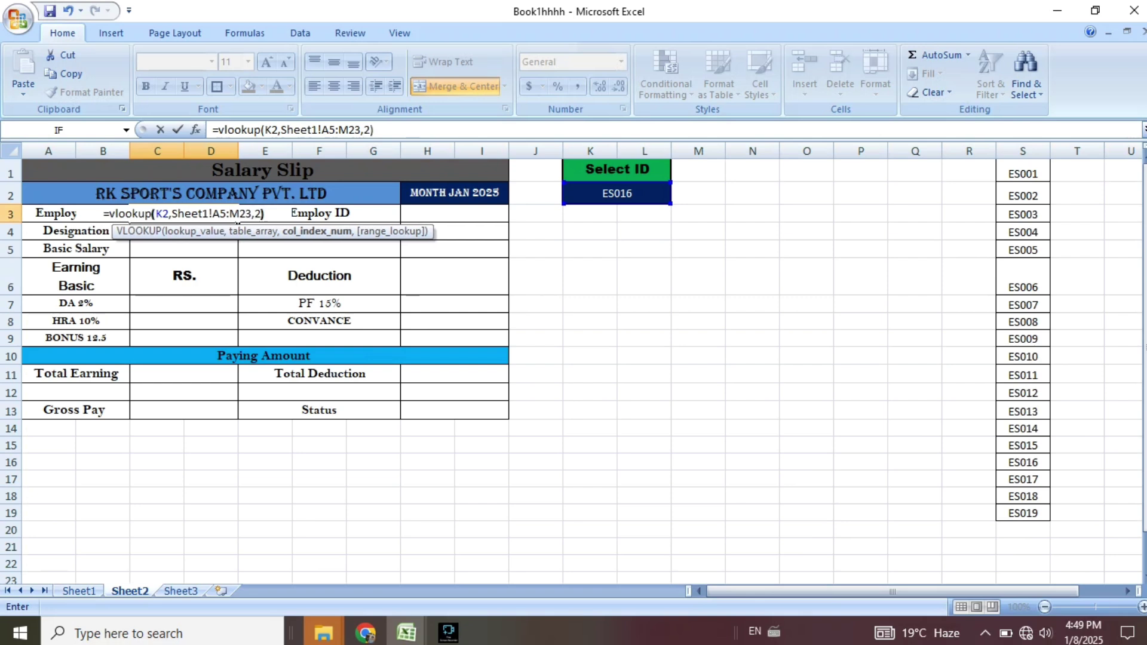
{"action": "key", "text": "Return"}
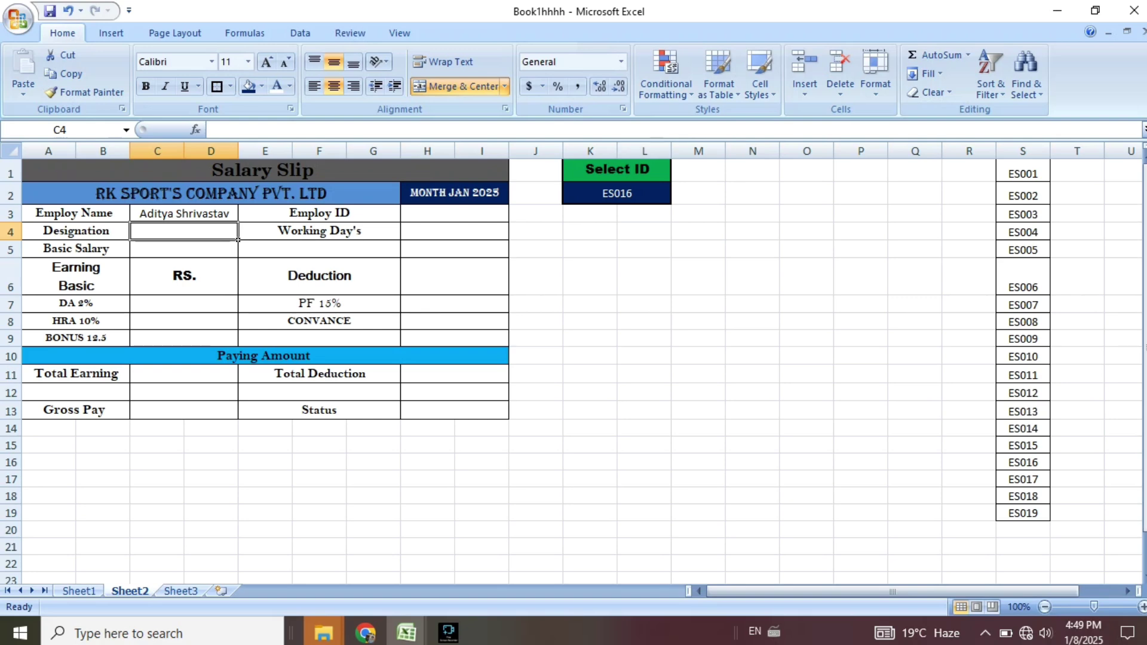
{"action": "left_click", "coordinate": [669, 202]}
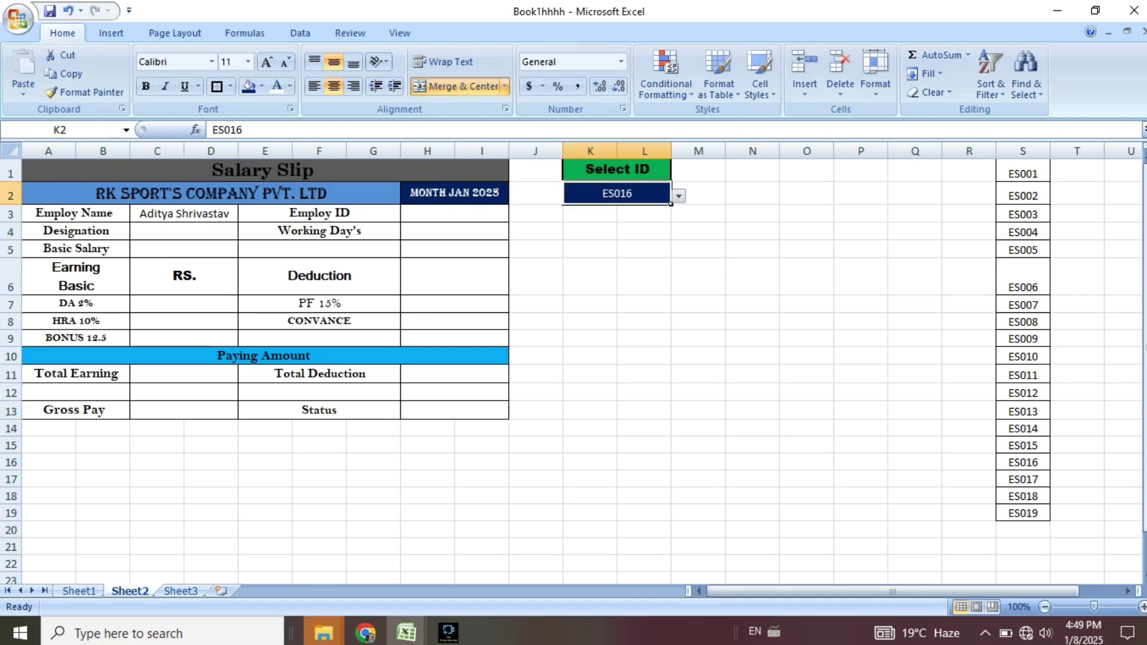
{"action": "key", "text": "ctrl+Page_Up"}
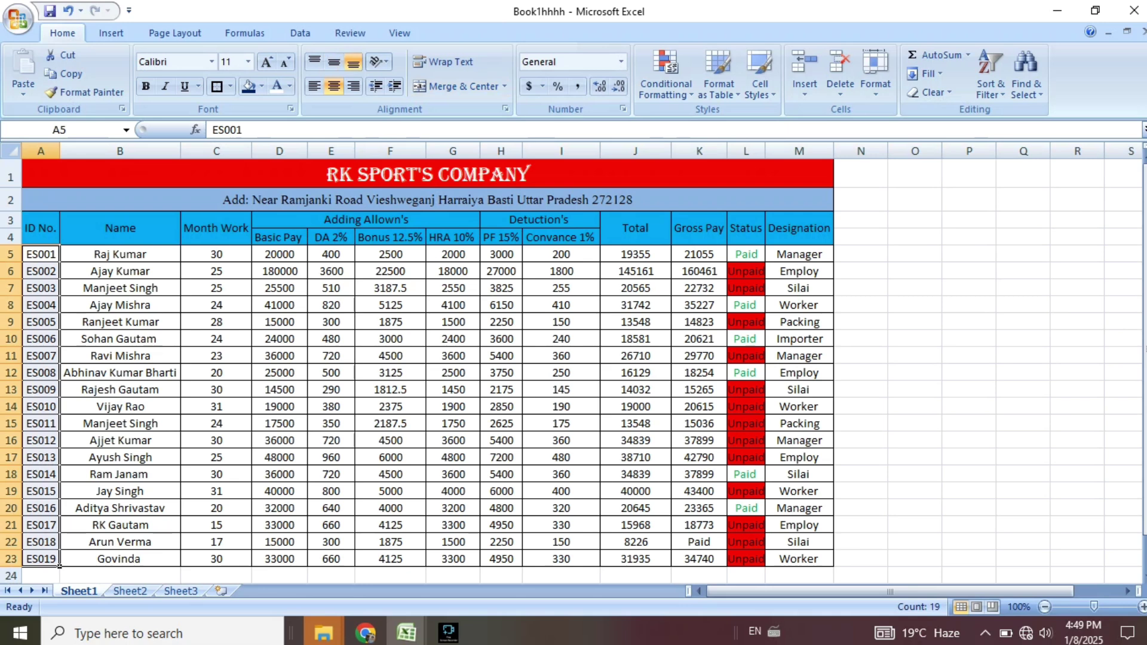
{"action": "left_click_drag", "start_coordinate": [41, 508], "coordinate": [180, 515]}
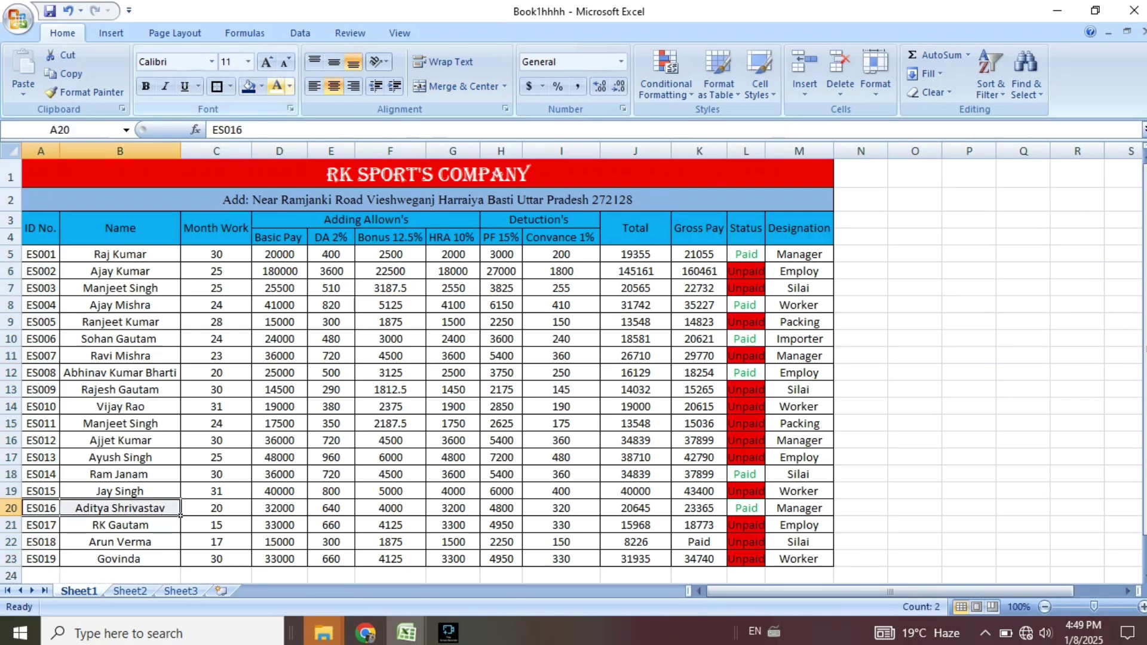
{"action": "left_click", "coordinate": [249, 87]}
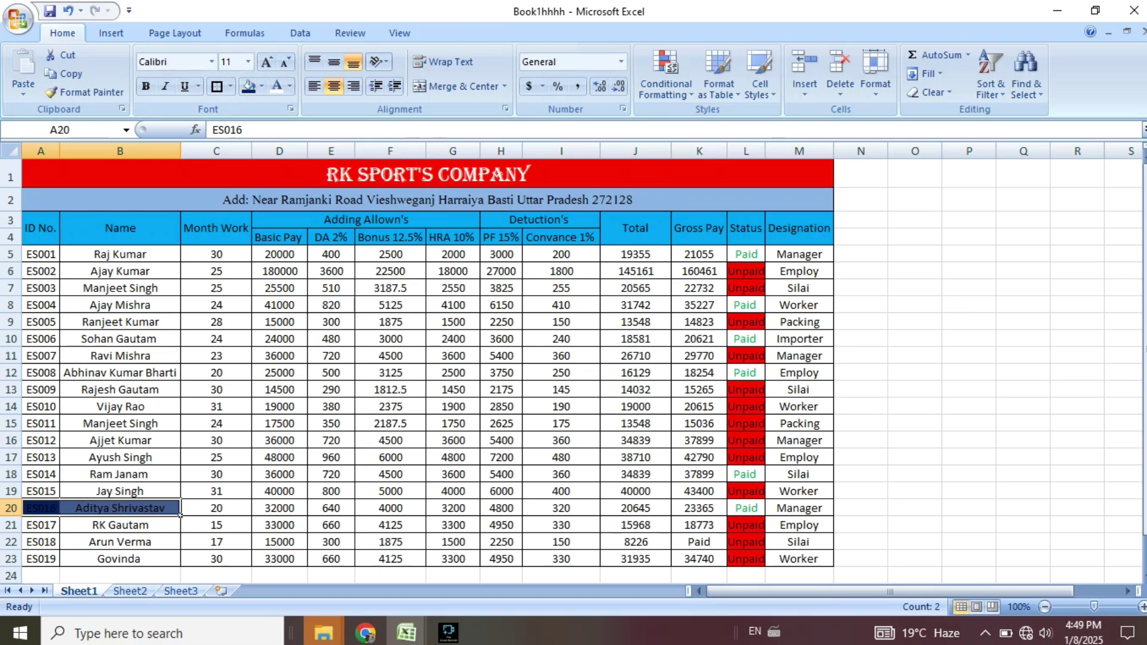
{"action": "left_click", "coordinate": [261, 87]}
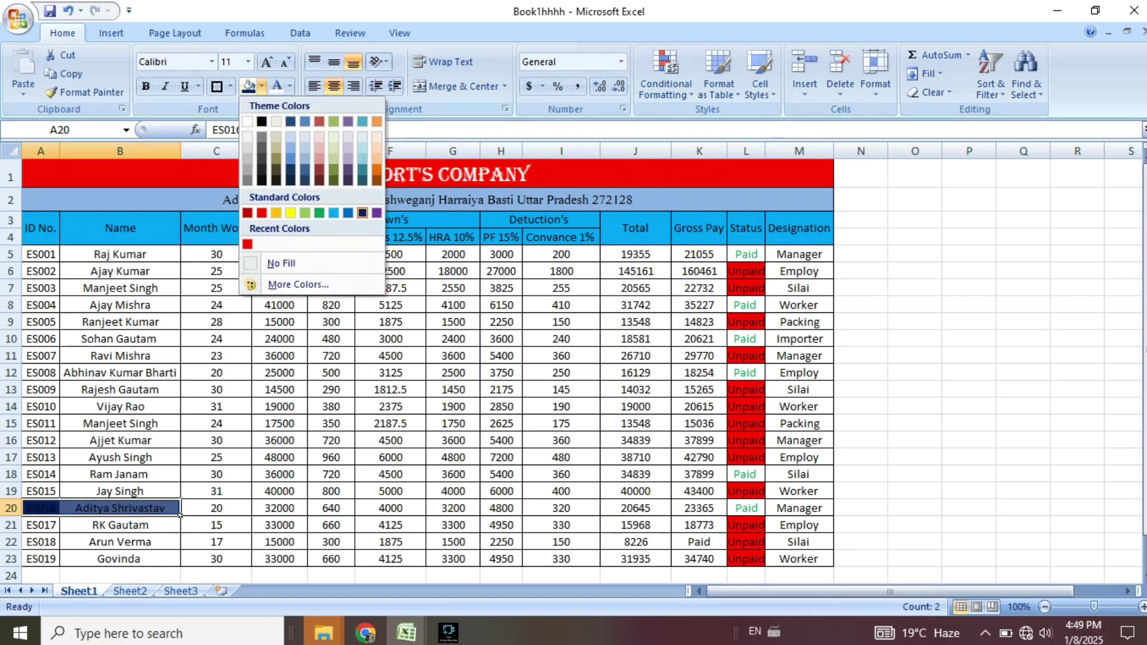
{"action": "left_click", "coordinate": [281, 263]}
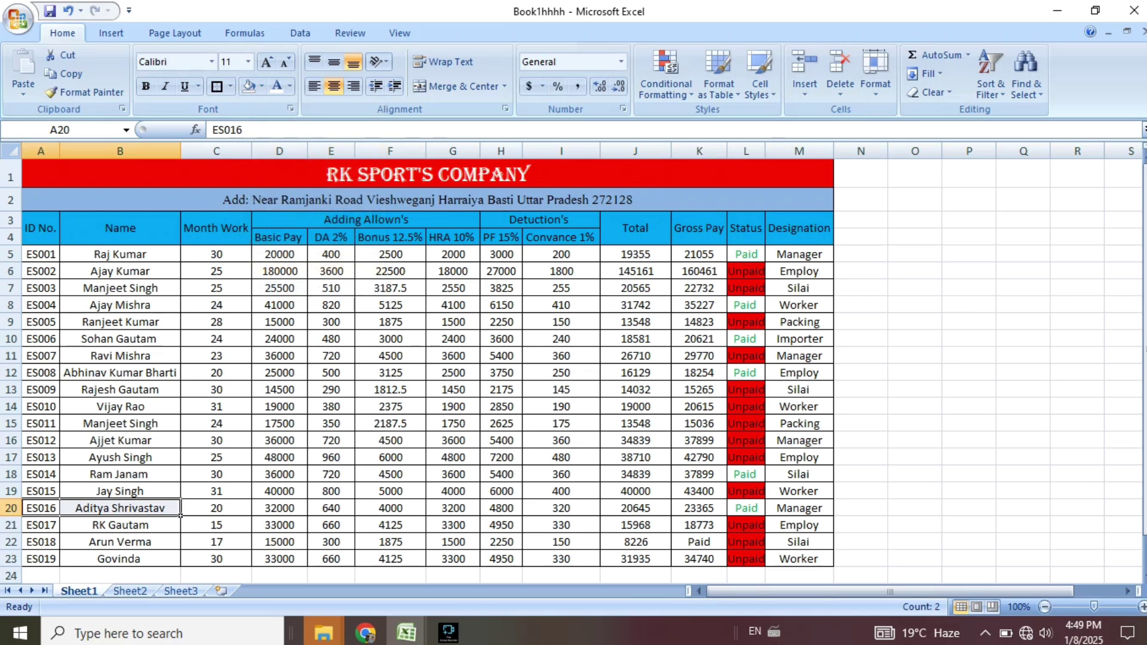
{"action": "left_click", "coordinate": [914, 322]}
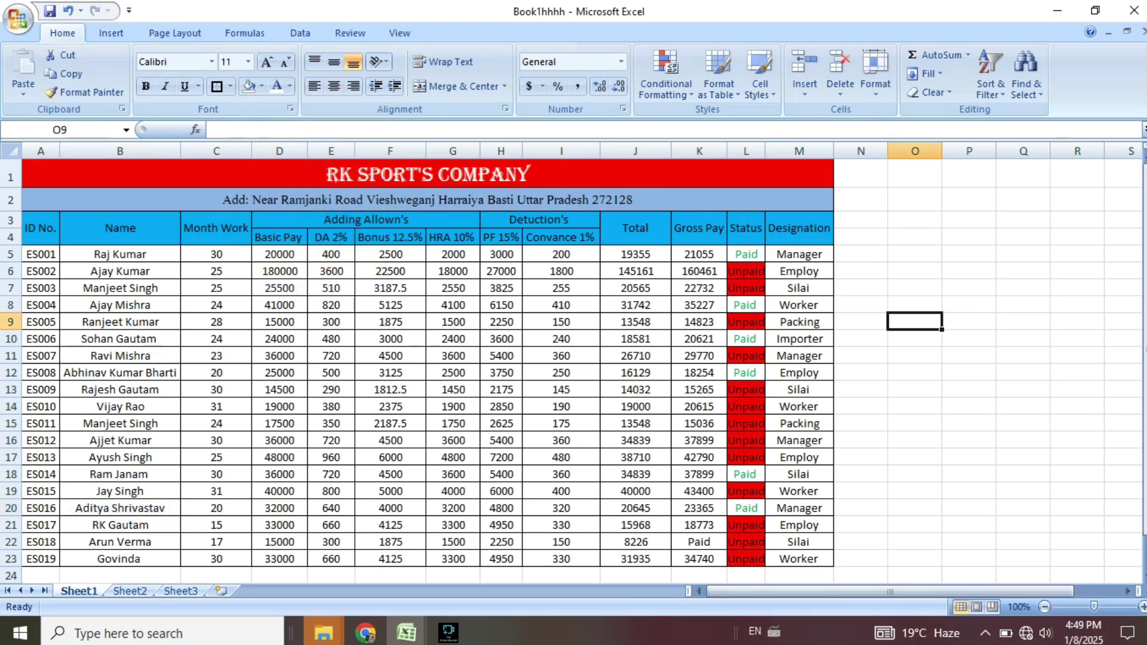
{"action": "mouse_move", "coordinate": [407, 632]}
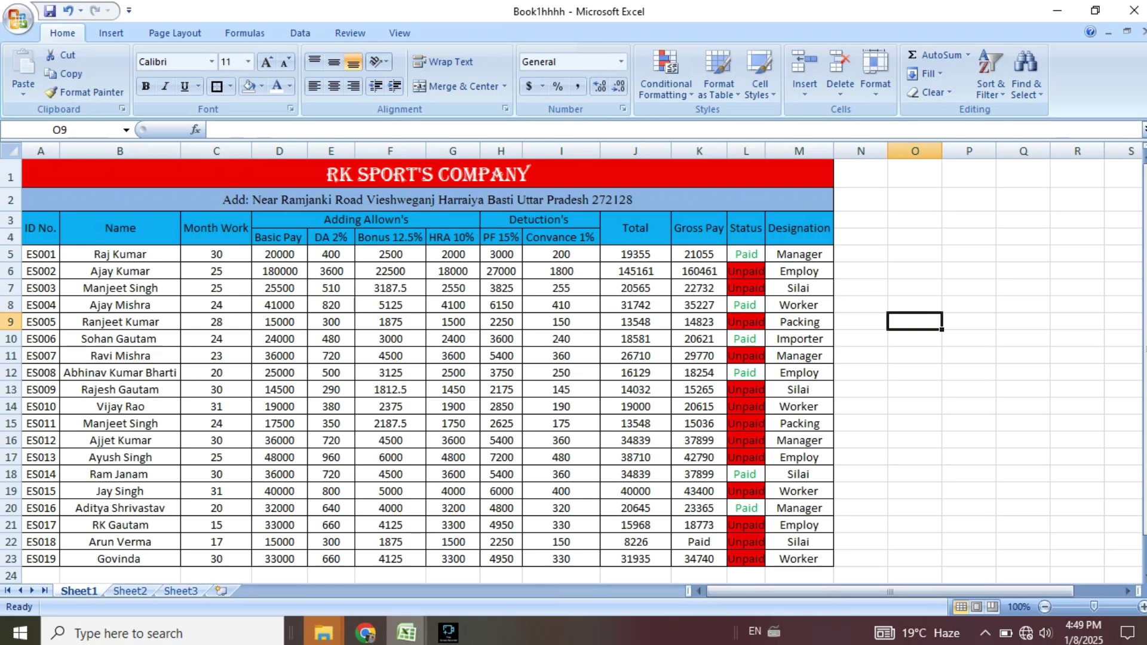
{"action": "left_click", "coordinate": [130, 590]}
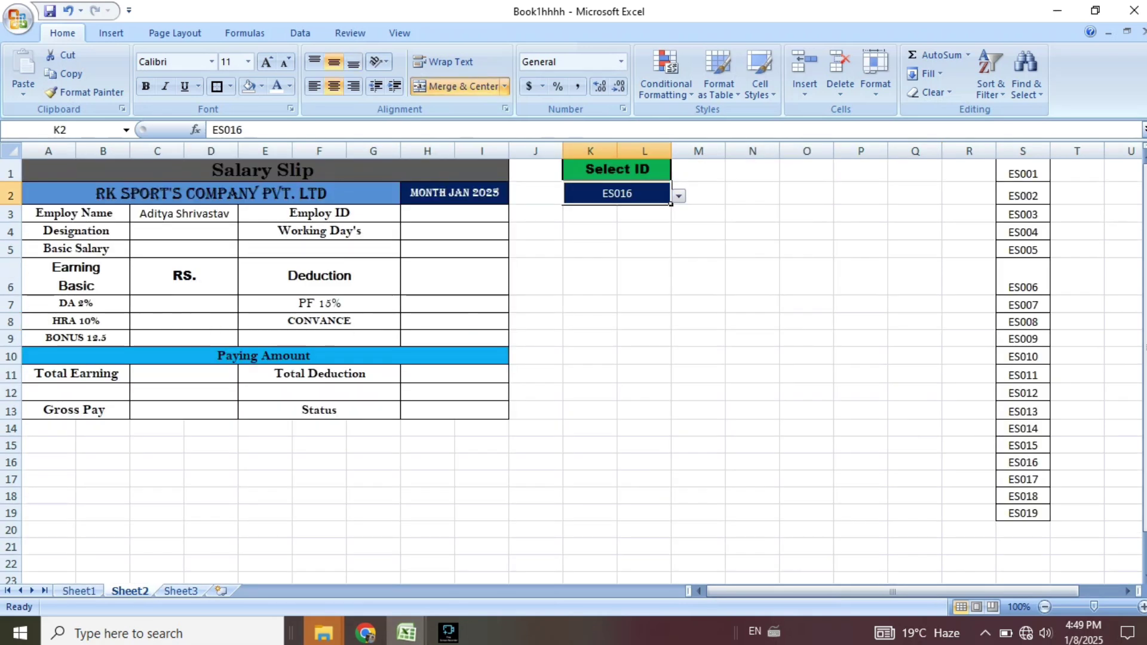
Start a VLOOKUP formula in the Employ ID cell H3.
{"action": "left_click", "coordinate": [455, 213]}
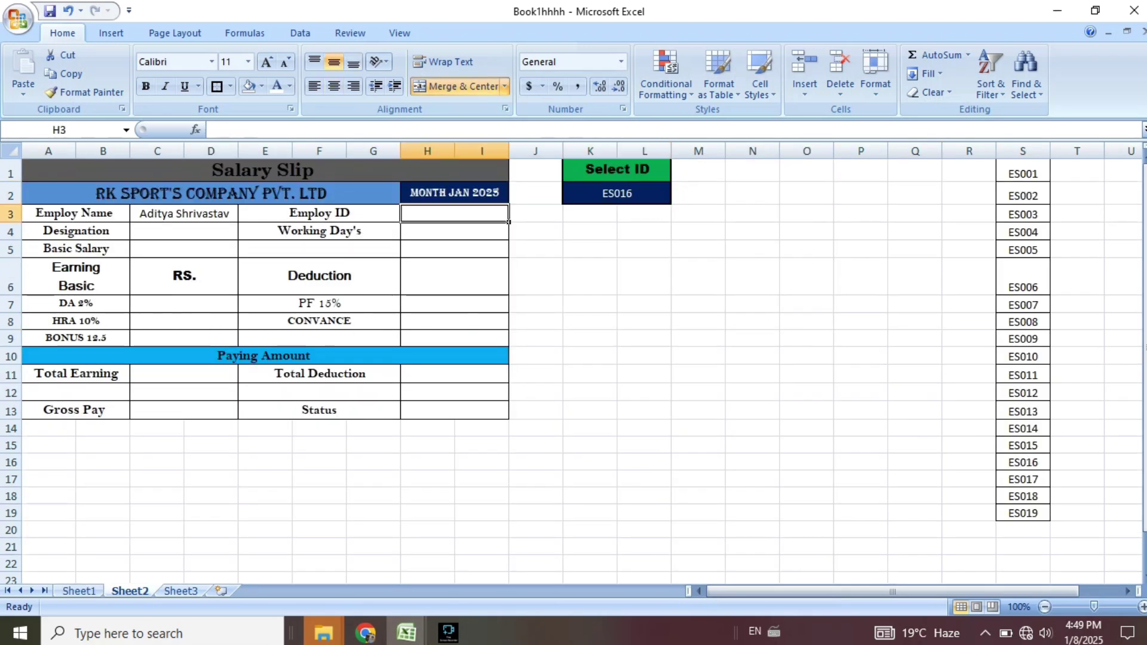
{"action": "type", "text": "="}
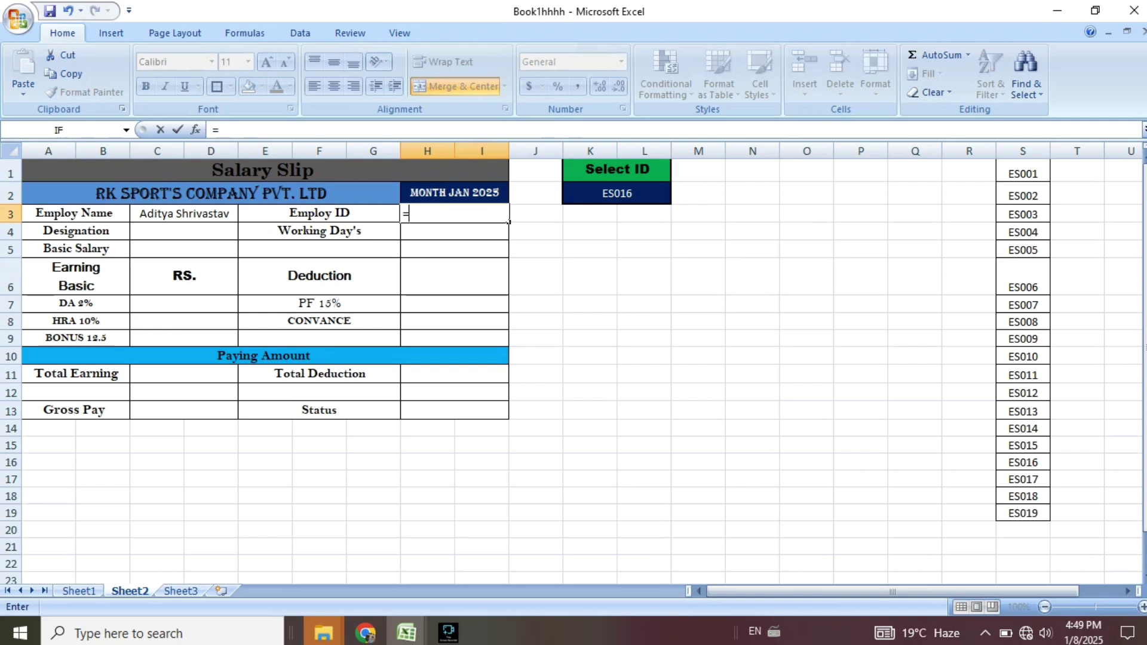
{"action": "type", "text": "v"}
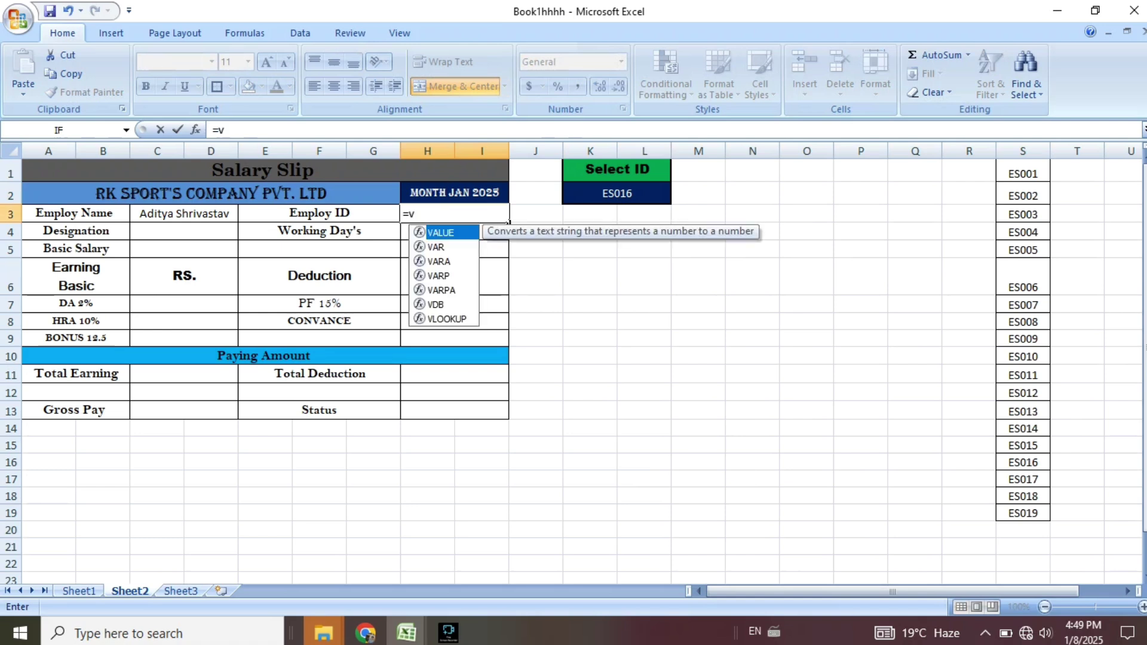
{"action": "type", "text": "loo"}
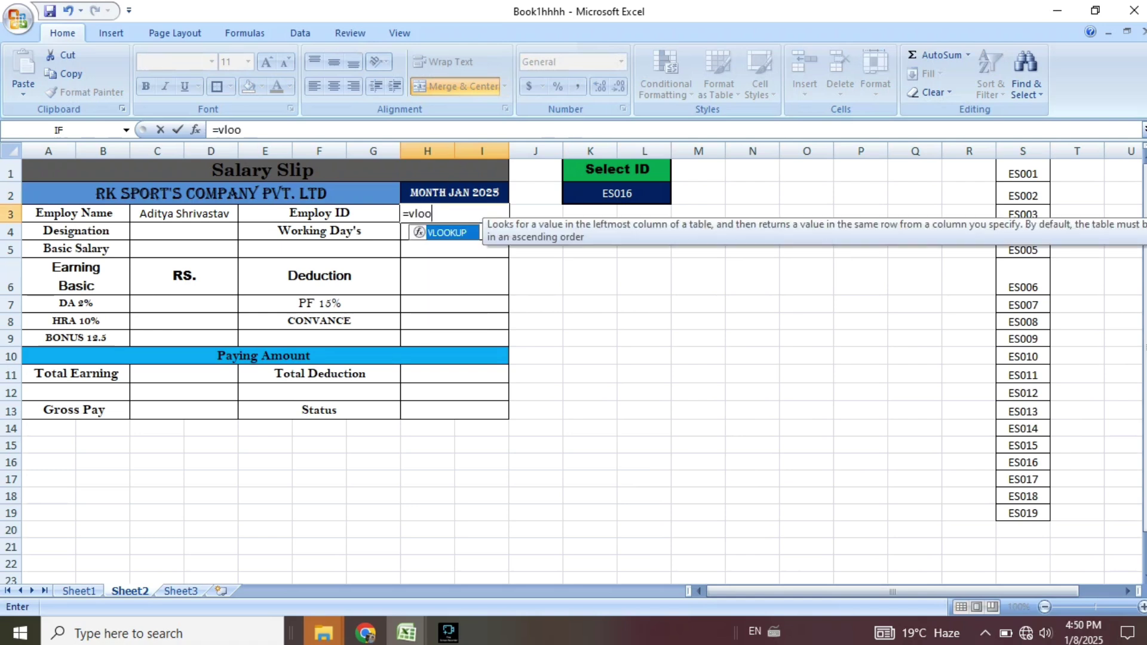
{"action": "key", "text": "Tab"}
{"action": "key", "text": "Return"}
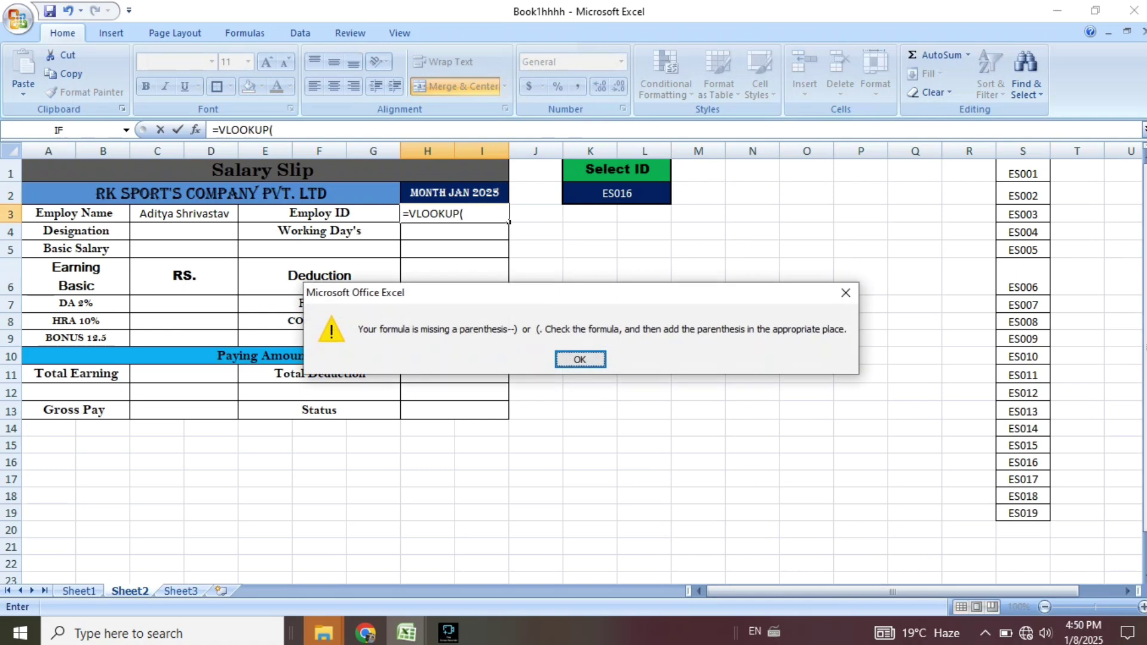
{"action": "key", "text": "Return"}
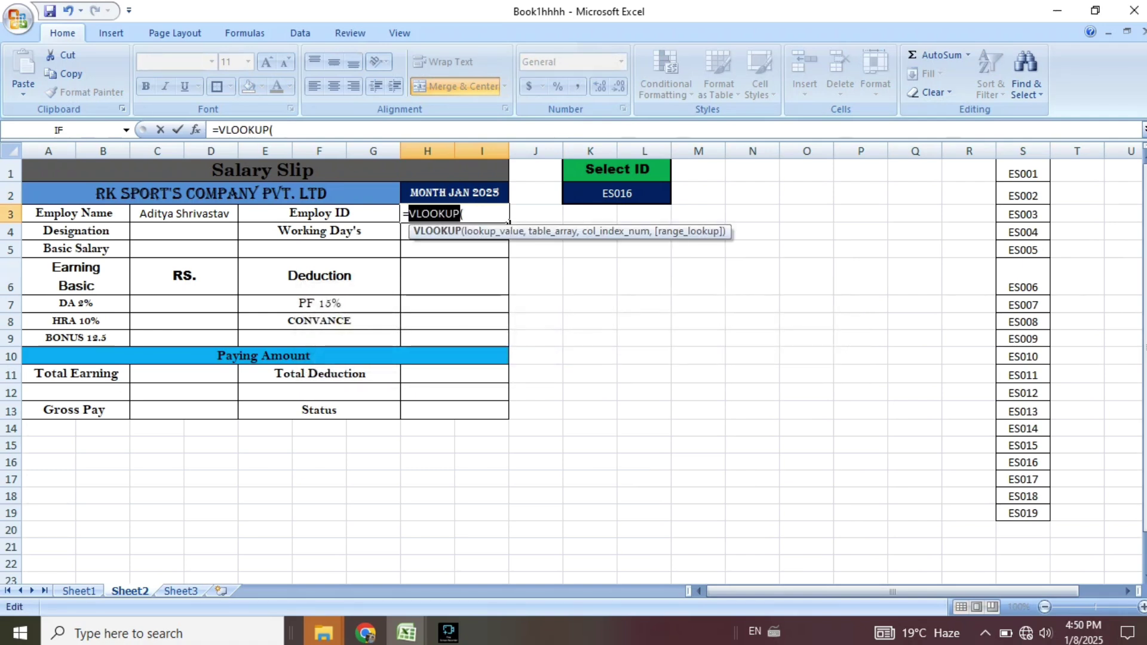
{"action": "left_click", "coordinate": [617, 193]}
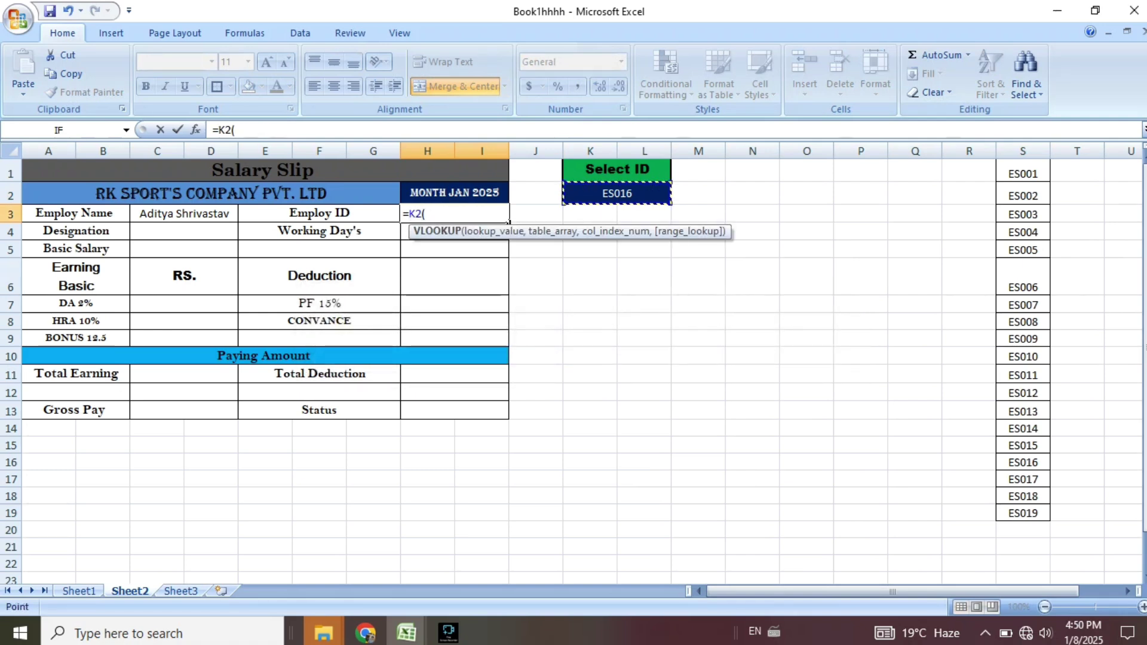
{"action": "key", "text": "BackSpace"}
{"action": "key", "text": "BackSpace"}
{"action": "key", "text": "BackSpace"}
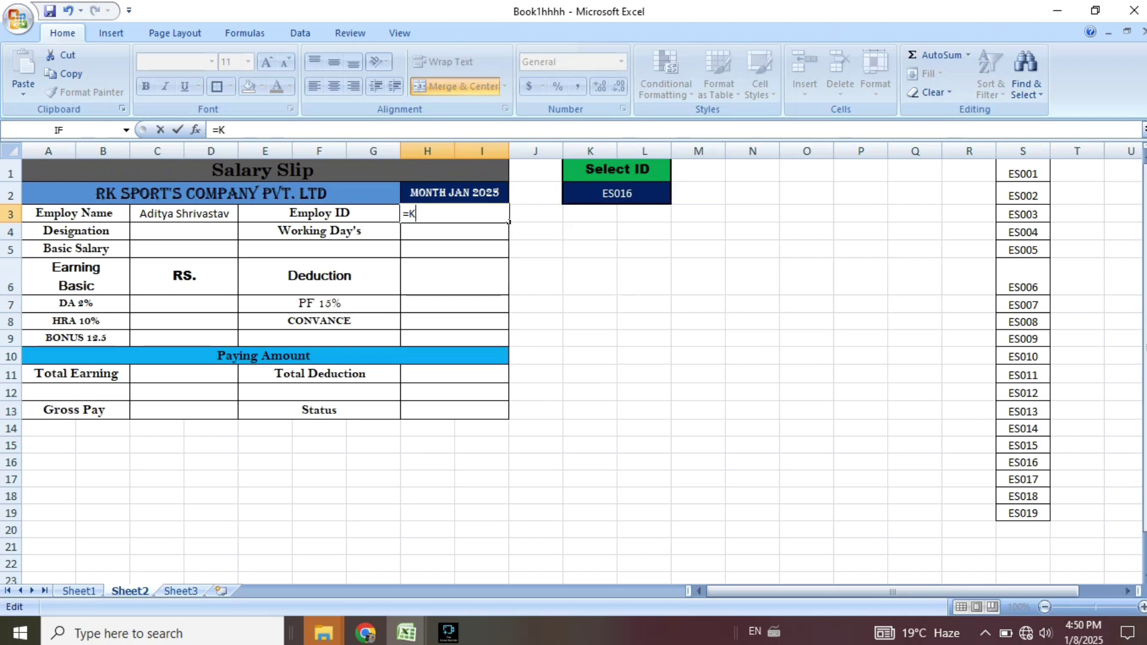
{"action": "type", "text": "vl"}
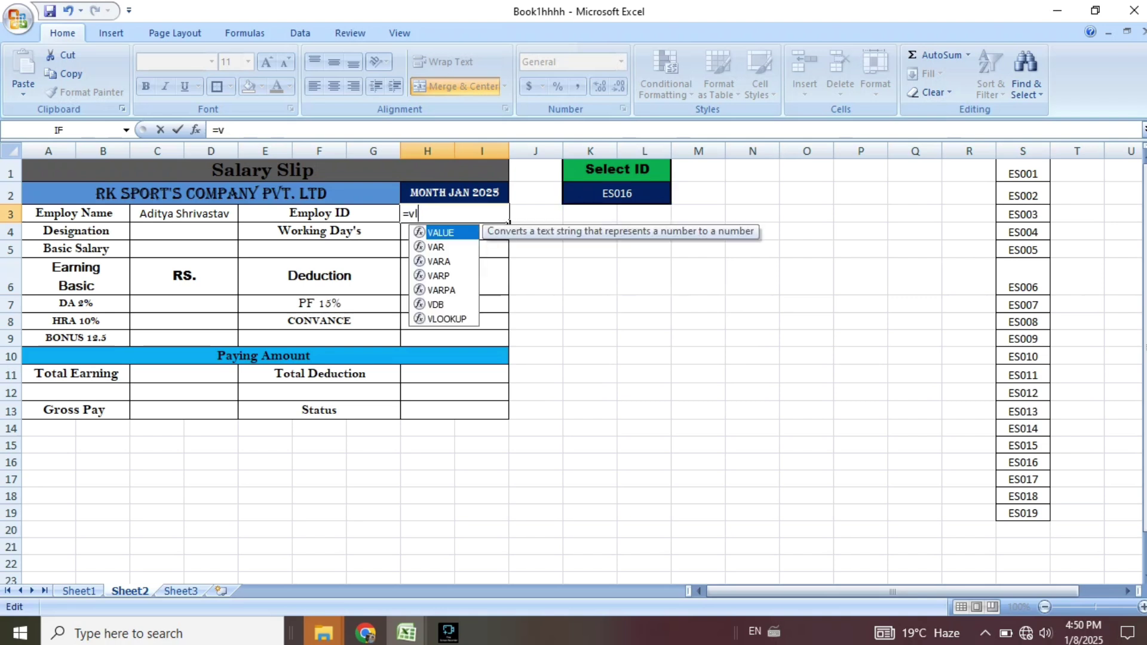
{"action": "type", "text": "ooki"}
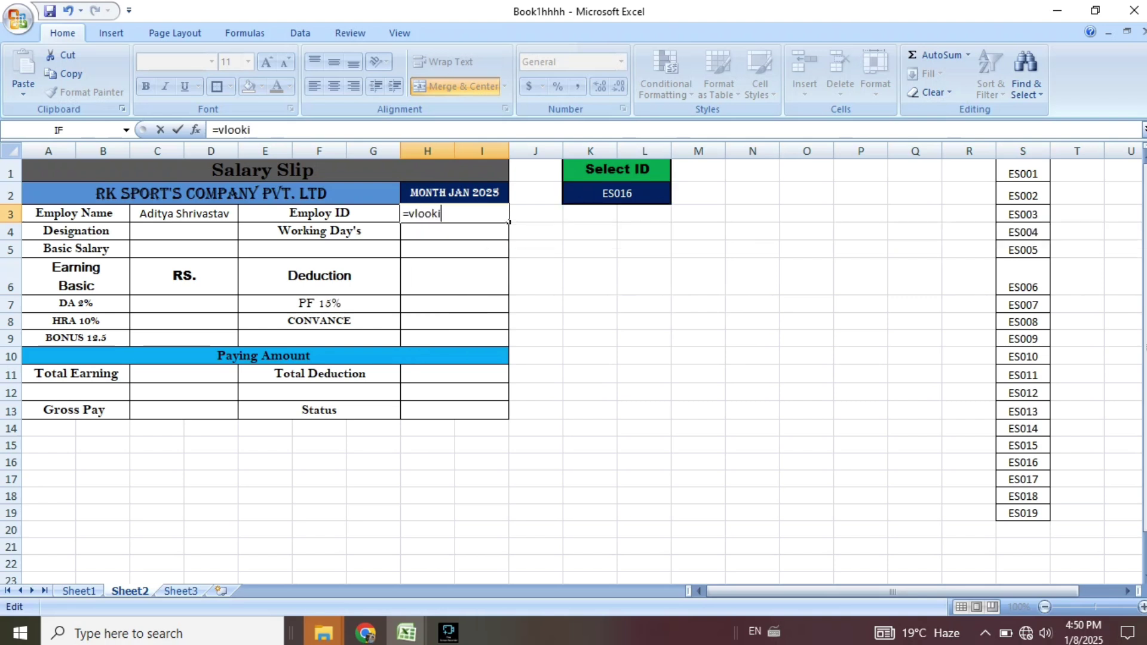
{"action": "key", "text": "BackSpace"}
{"action": "type", "text": "up"}
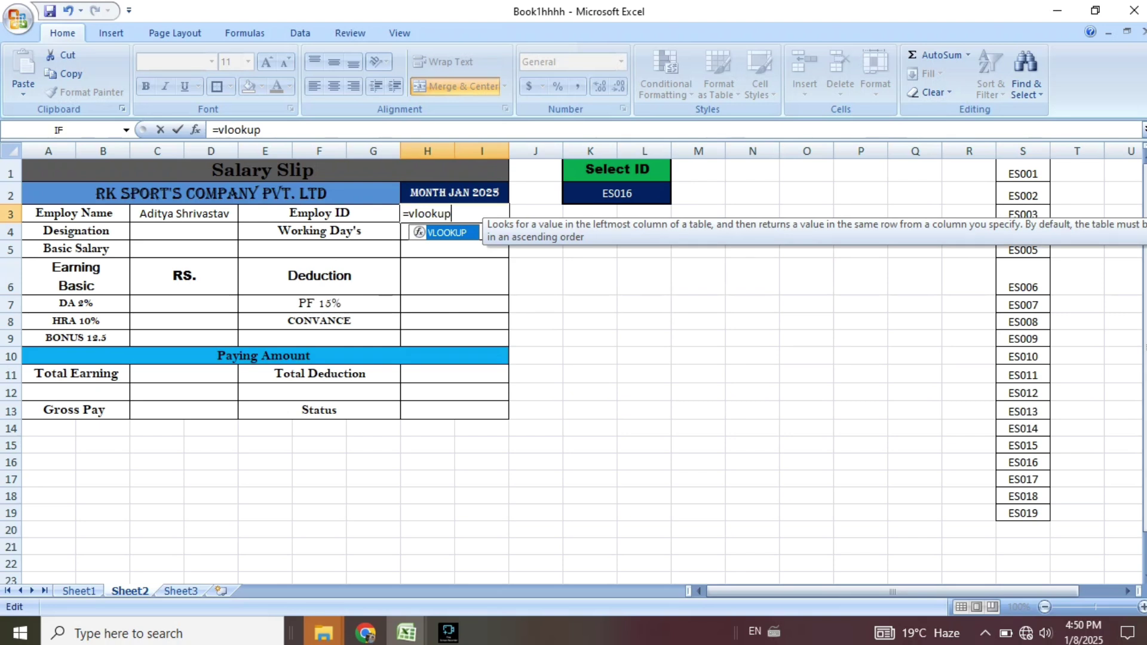
{"action": "type", "text": "("}
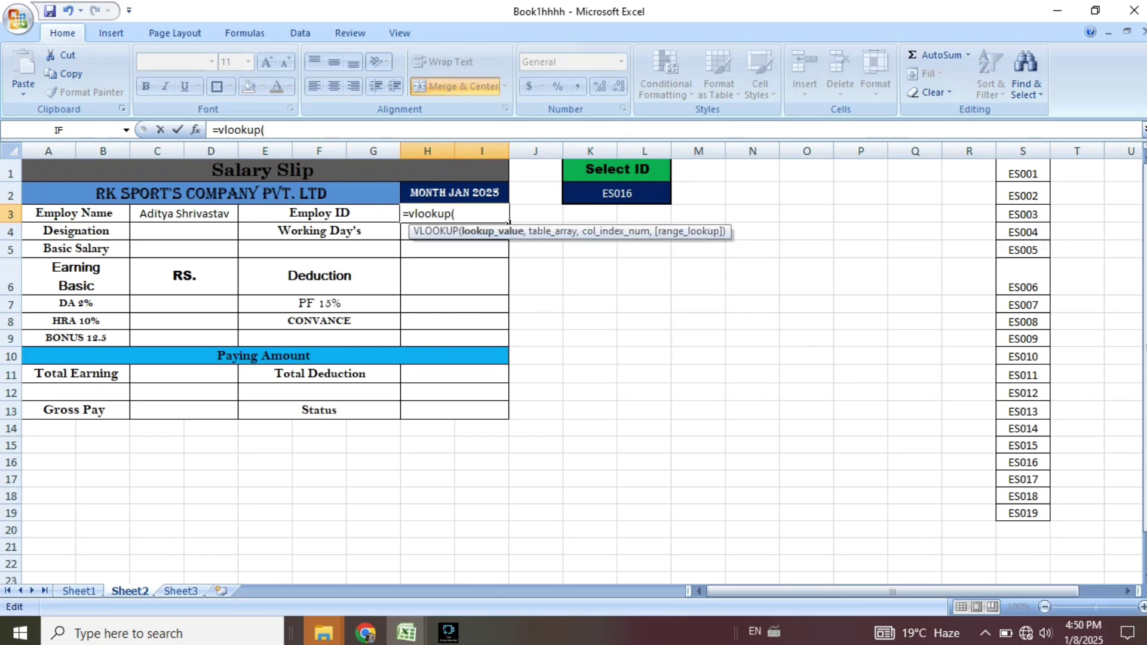
Complete H3 as =VLOOKUP(K2,Sheet1!A5:M23,1) so Employ ID shows ES016.
{"action": "left_click", "coordinate": [616, 194]}
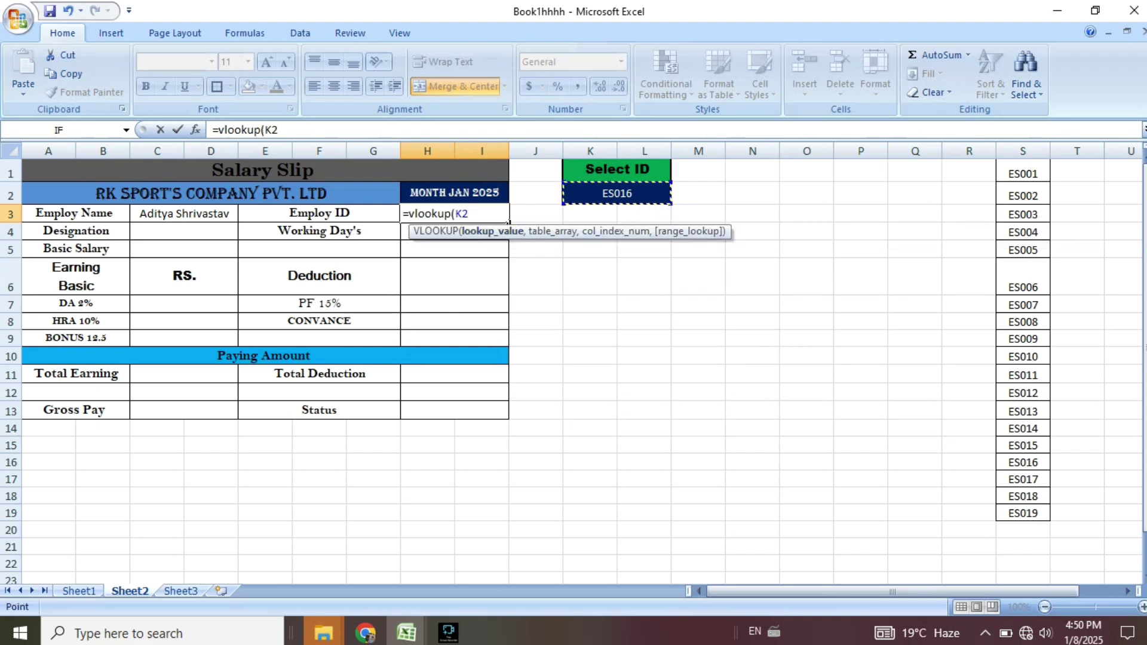
{"action": "type", "text": ","}
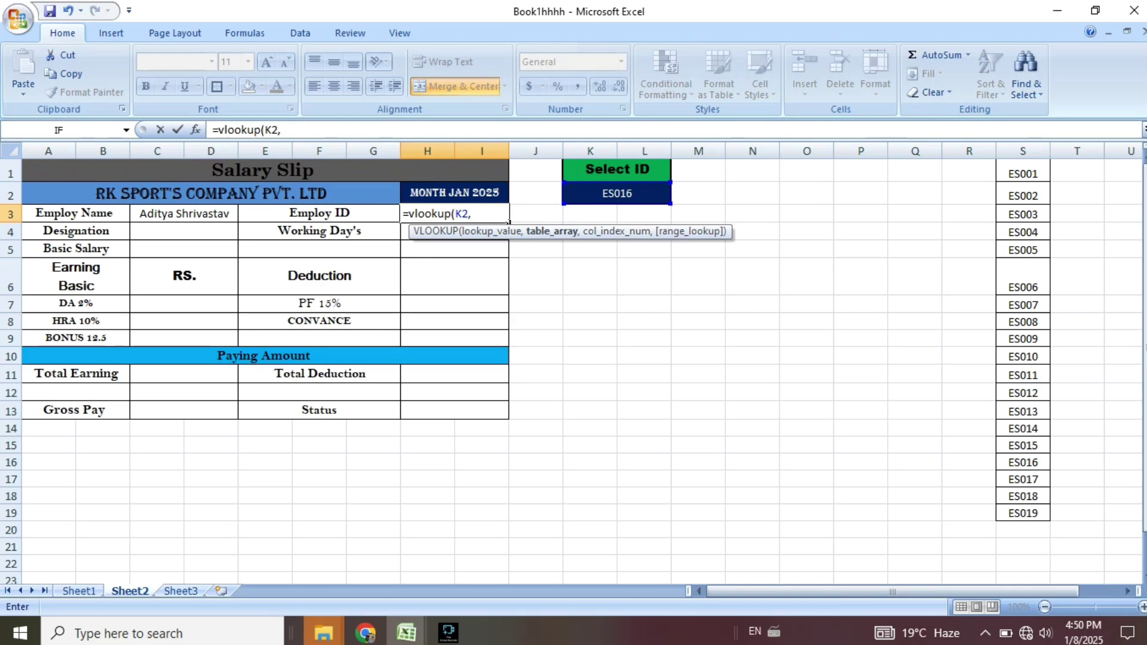
{"action": "left_click", "coordinate": [79, 591]}
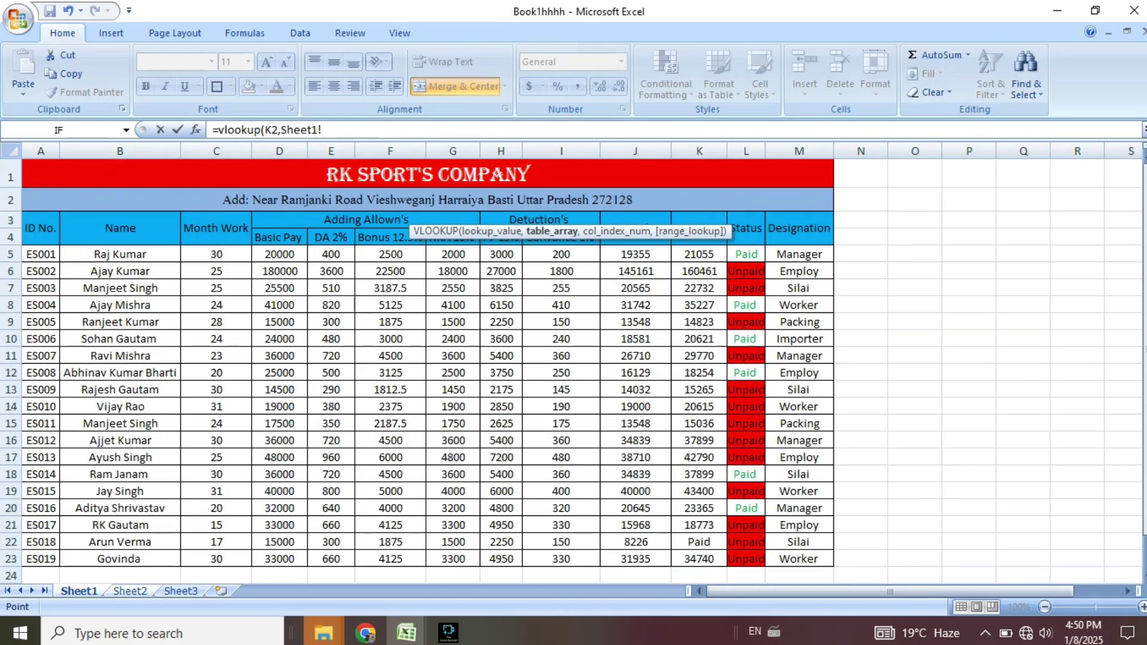
{"action": "left_click_drag", "start_coordinate": [36, 254], "coordinate": [833, 564]}
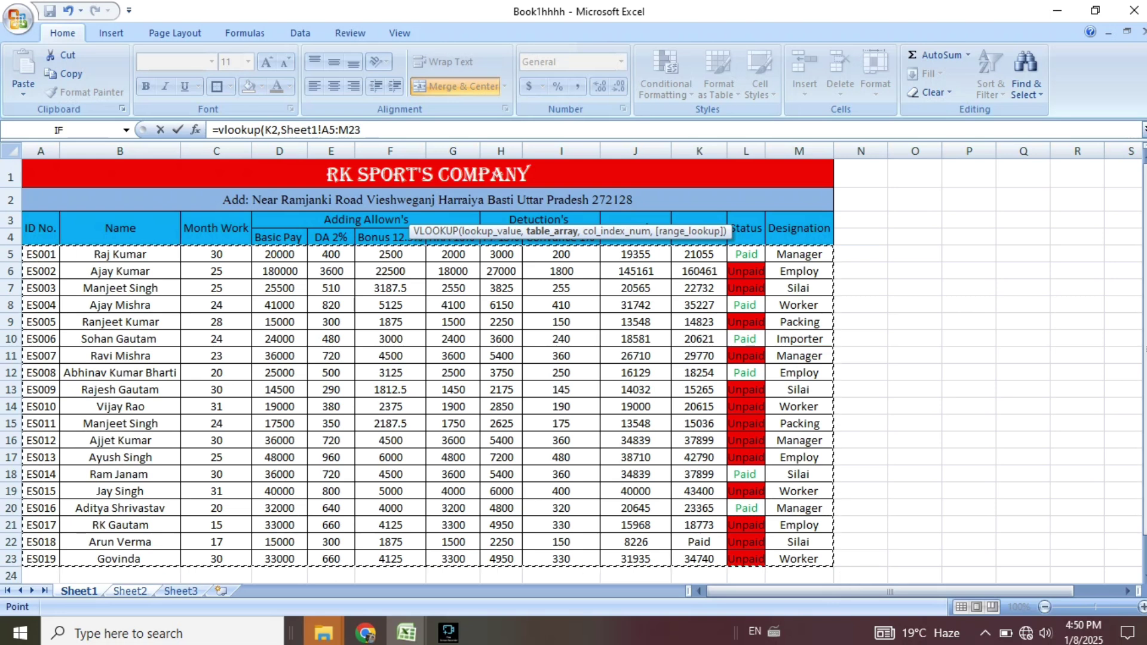
{"action": "type", "text": ","}
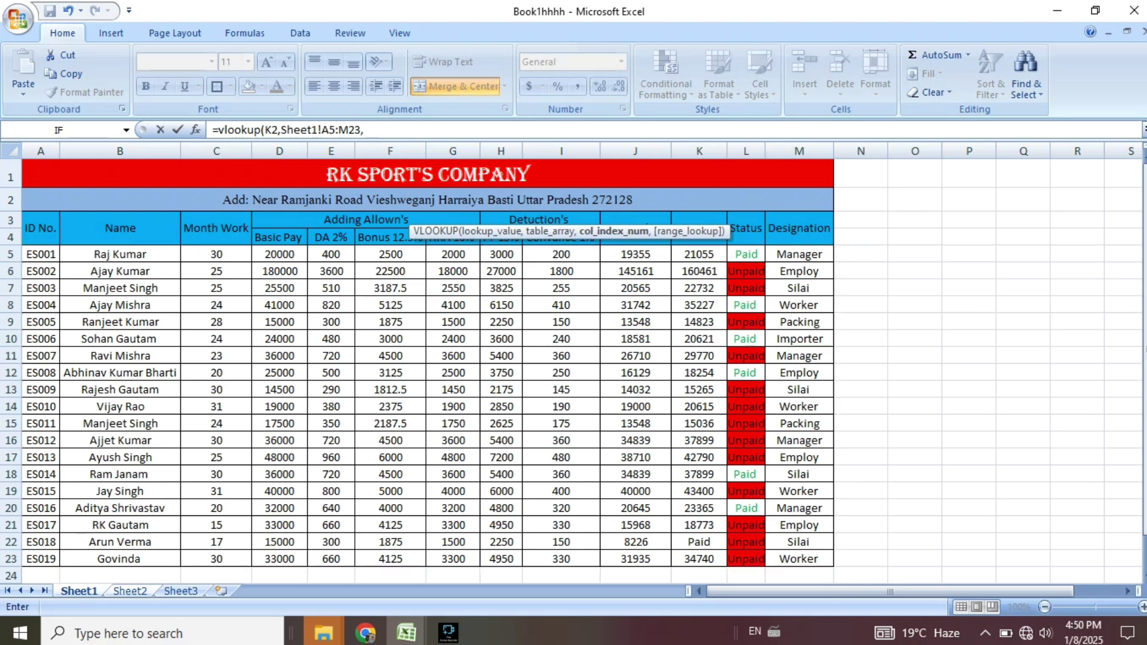
{"action": "key", "text": "ctrl+Page_Down"}
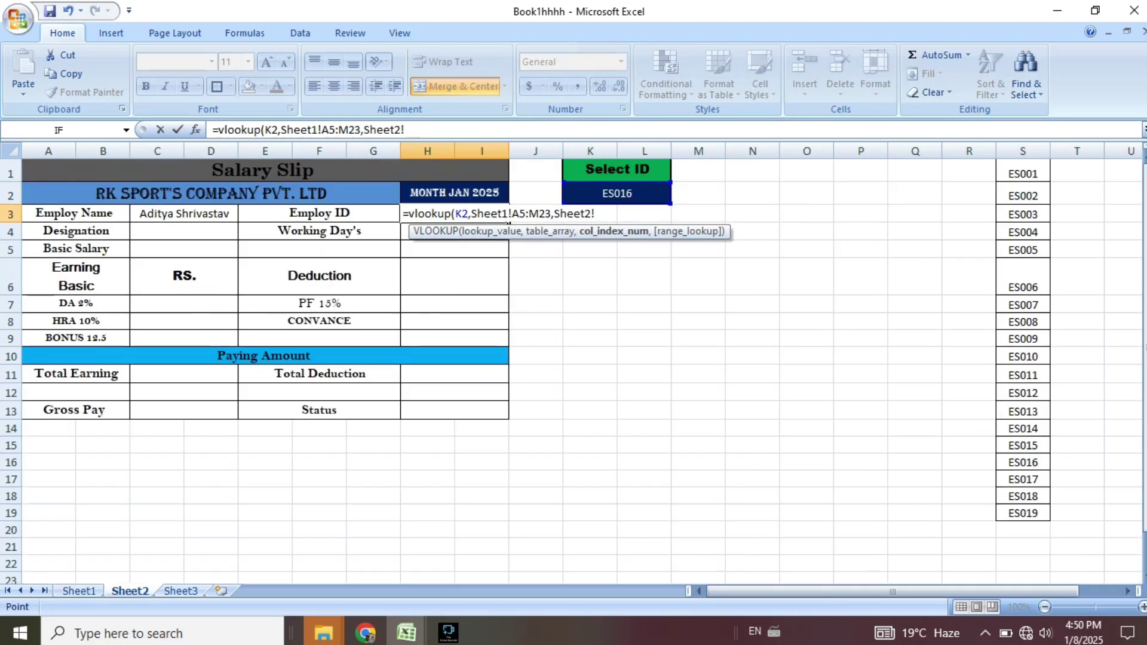
{"action": "key", "text": "BackSpace"}
{"action": "key", "text": "BackSpace"}
{"action": "key", "text": "BackSpace"}
{"action": "key", "text": "BackSpace"}
{"action": "key", "text": "BackSpace"}
{"action": "key", "text": "BackSpace"}
{"action": "key", "text": "BackSpace"}
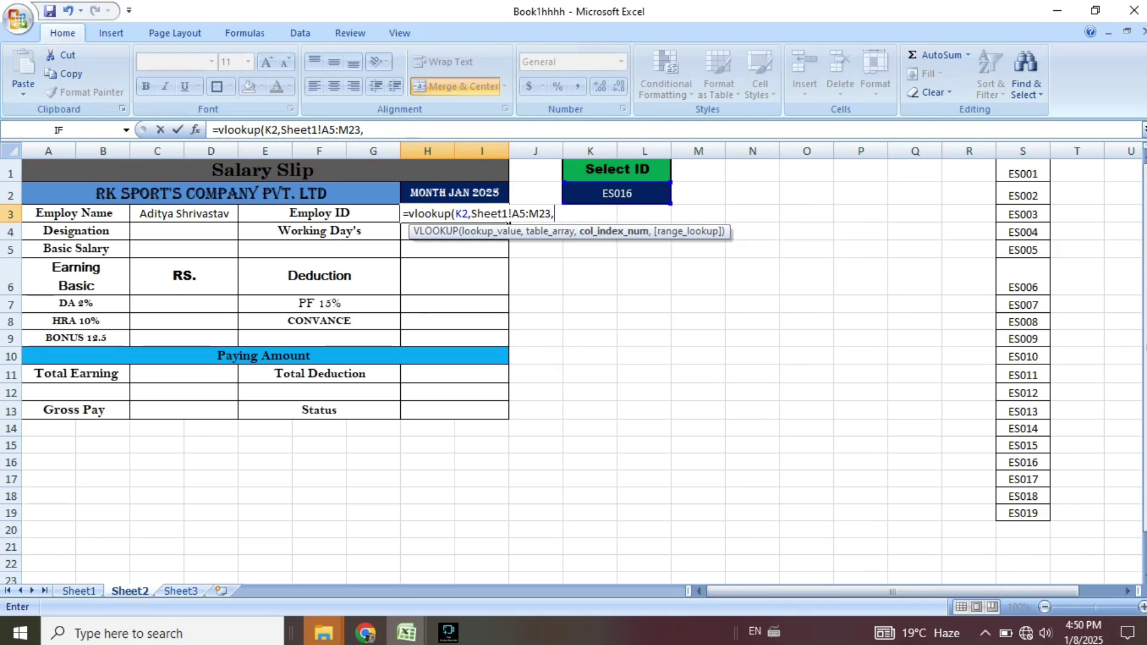
{"action": "left_click", "coordinate": [79, 591]}
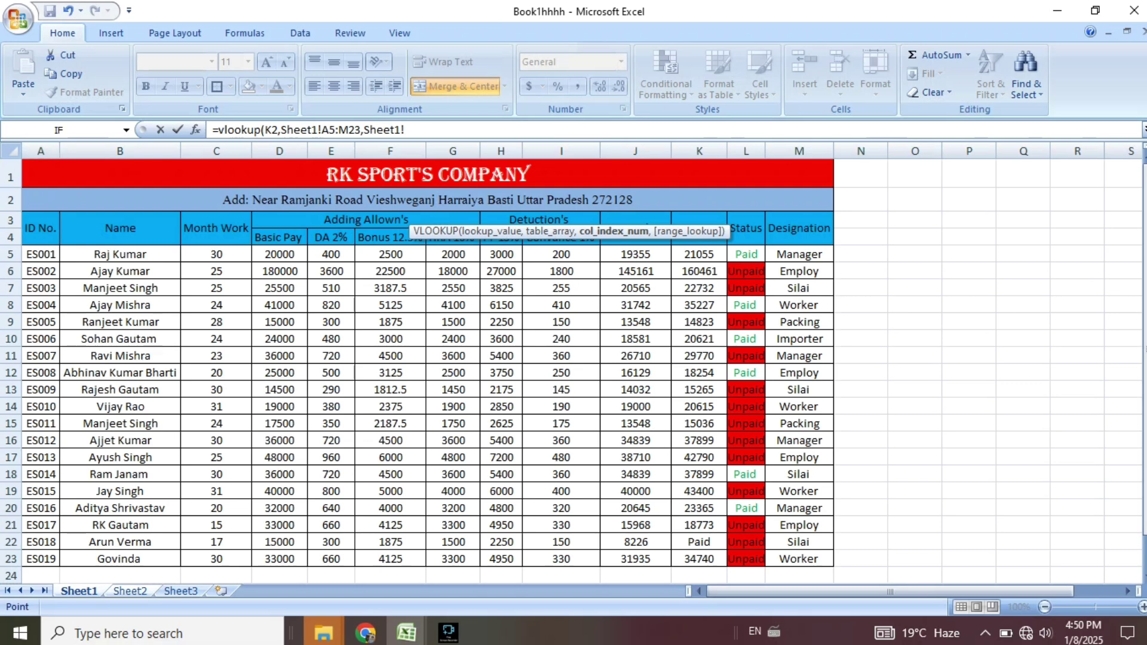
{"action": "left_click", "coordinate": [130, 590]}
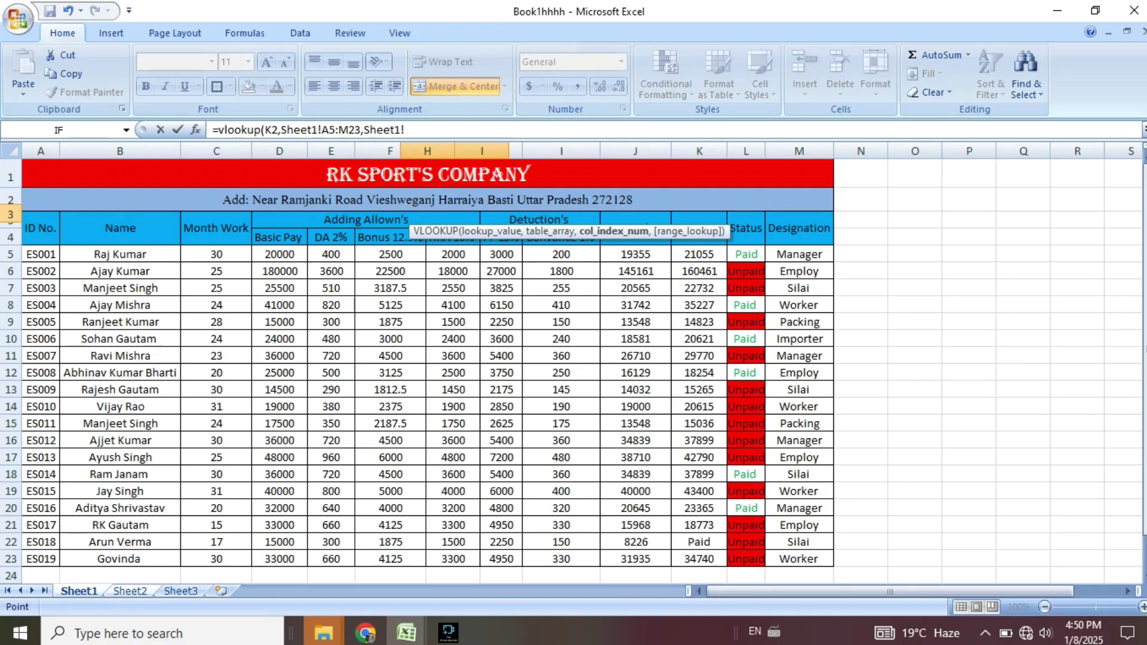
{"action": "key", "text": "BackSpace"}
{"action": "key", "text": "BackSpace"}
{"action": "key", "text": "BackSpace"}
{"action": "key", "text": "BackSpace"}
{"action": "key", "text": "BackSpace"}
{"action": "key", "text": "BackSpace"}
{"action": "key", "text": "BackSpace"}
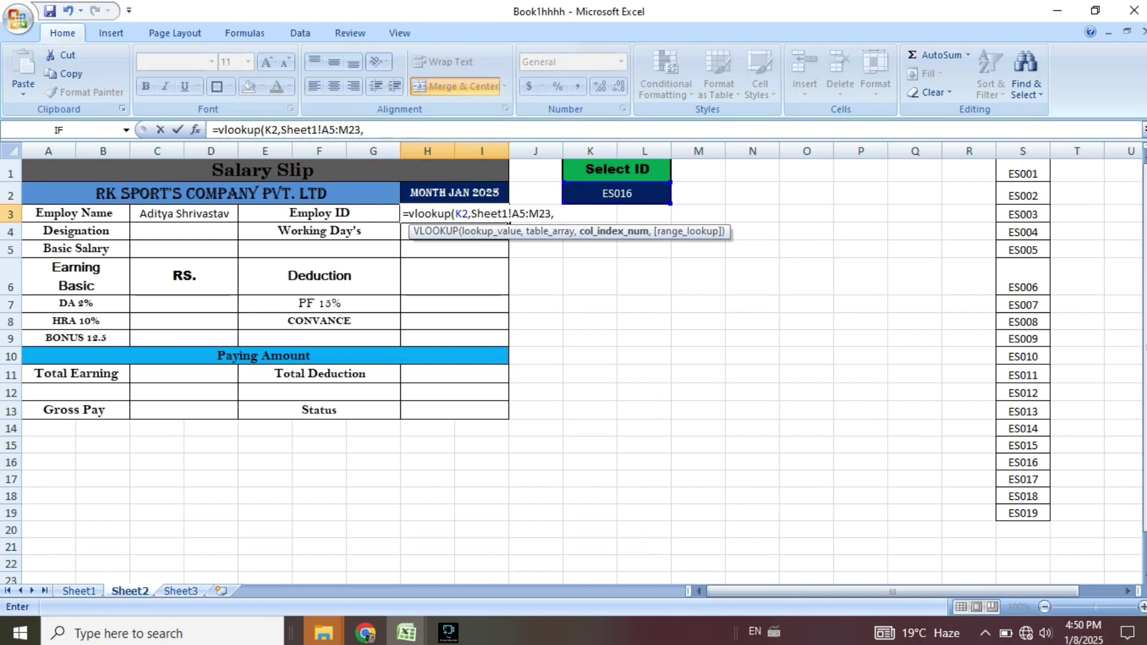
{"action": "type", "text": "1)"}
{"action": "key", "text": "Return"}
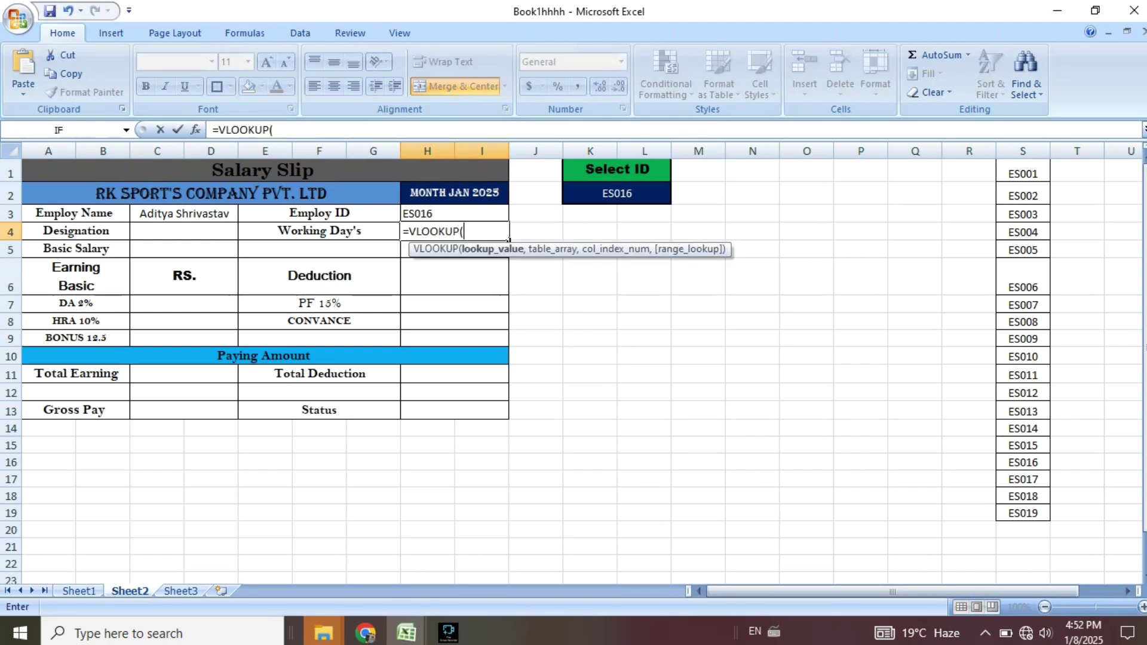
Build the H4 VLOOKUP from K2 over the Sheet1 A5:M23 table with column 3.
{"action": "left_click", "coordinate": [617, 192]}
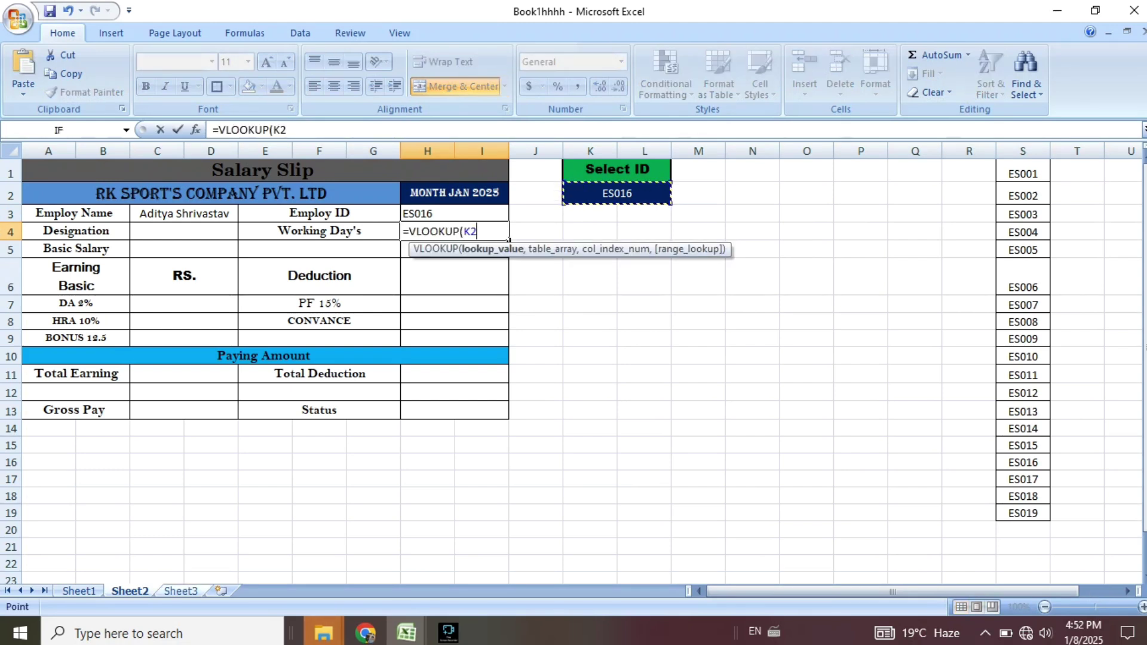
{"action": "left_click", "coordinate": [79, 591]}
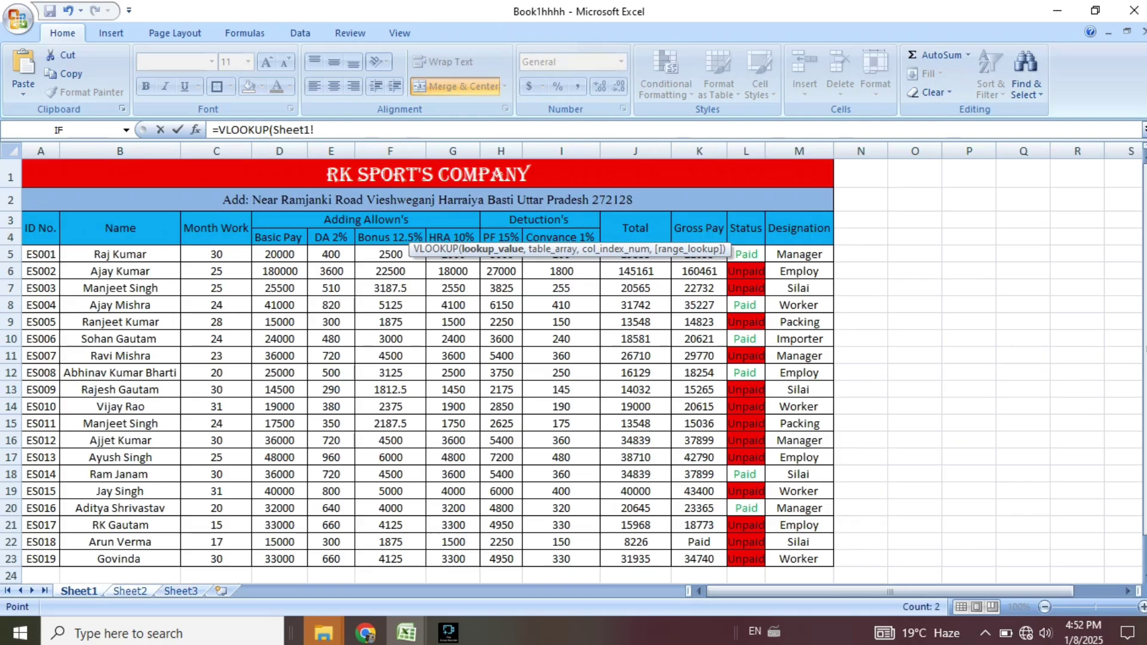
{"action": "left_click_drag", "start_coordinate": [40, 254], "coordinate": [832, 560]}
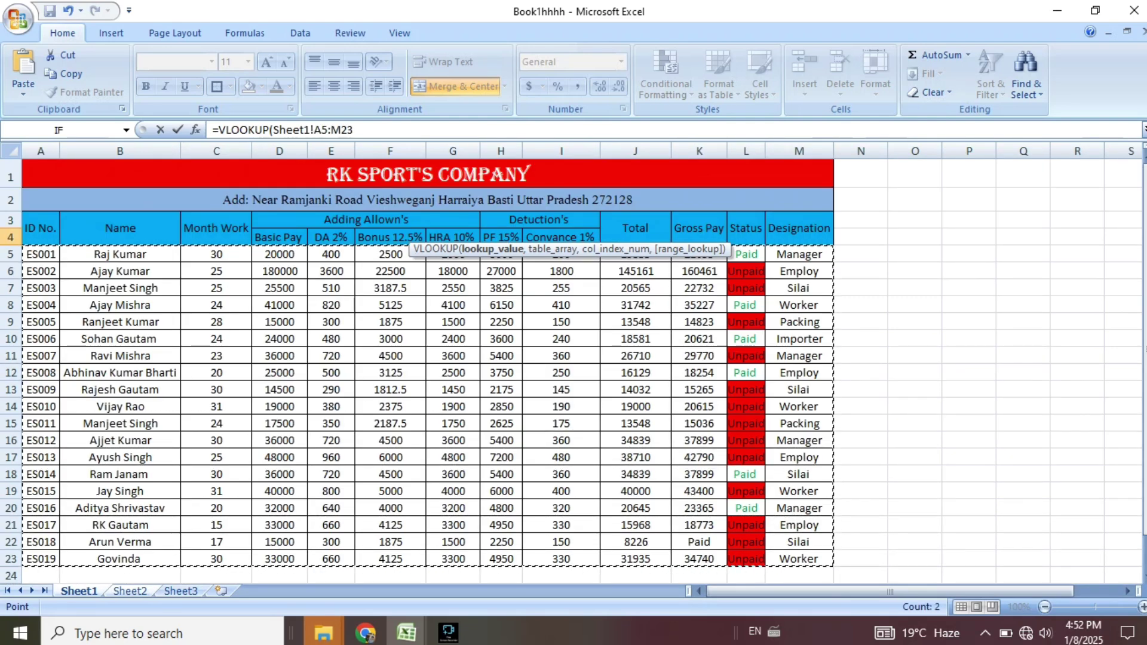
{"action": "type", "text": ","}
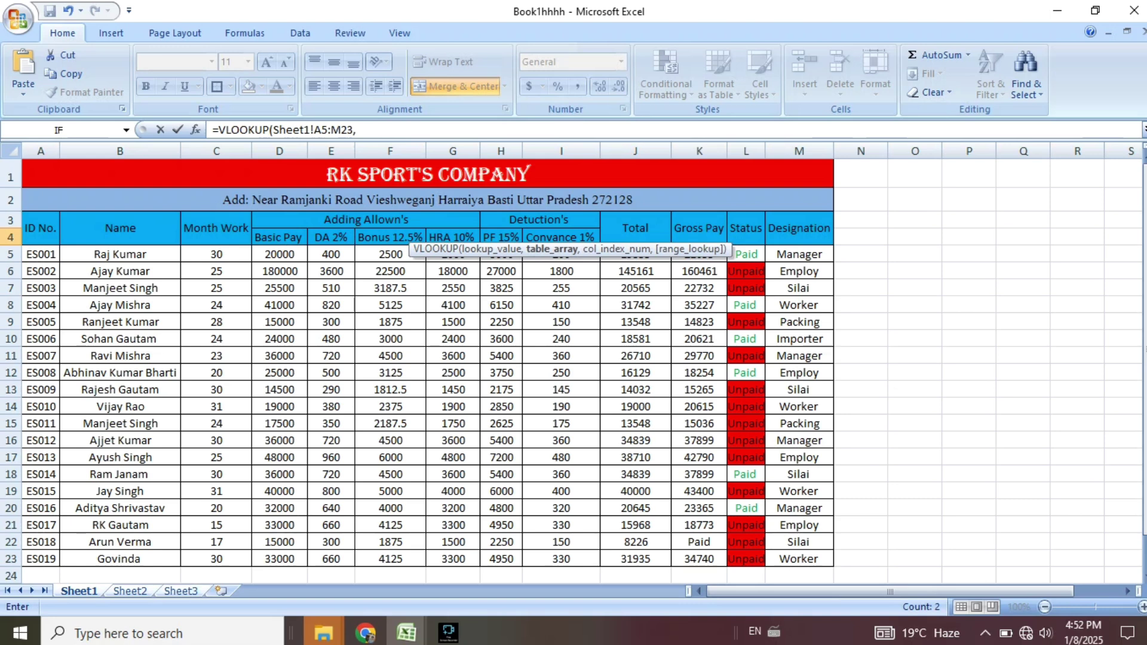
{"action": "left_click", "coordinate": [130, 591]}
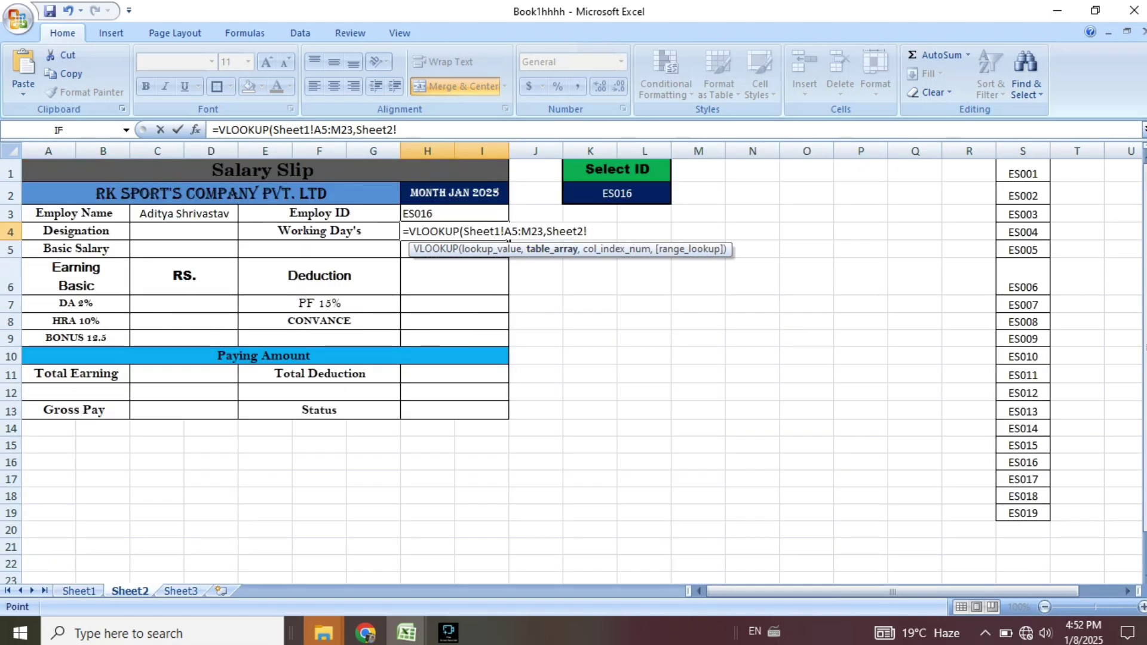
{"action": "key", "text": "BackSpace"}
{"action": "key", "text": "BackSpace"}
{"action": "key", "text": "BackSpace"}
{"action": "key", "text": "BackSpace"}
{"action": "key", "text": "BackSpace"}
{"action": "key", "text": "BackSpace"}
{"action": "key", "text": "BackSpace"}
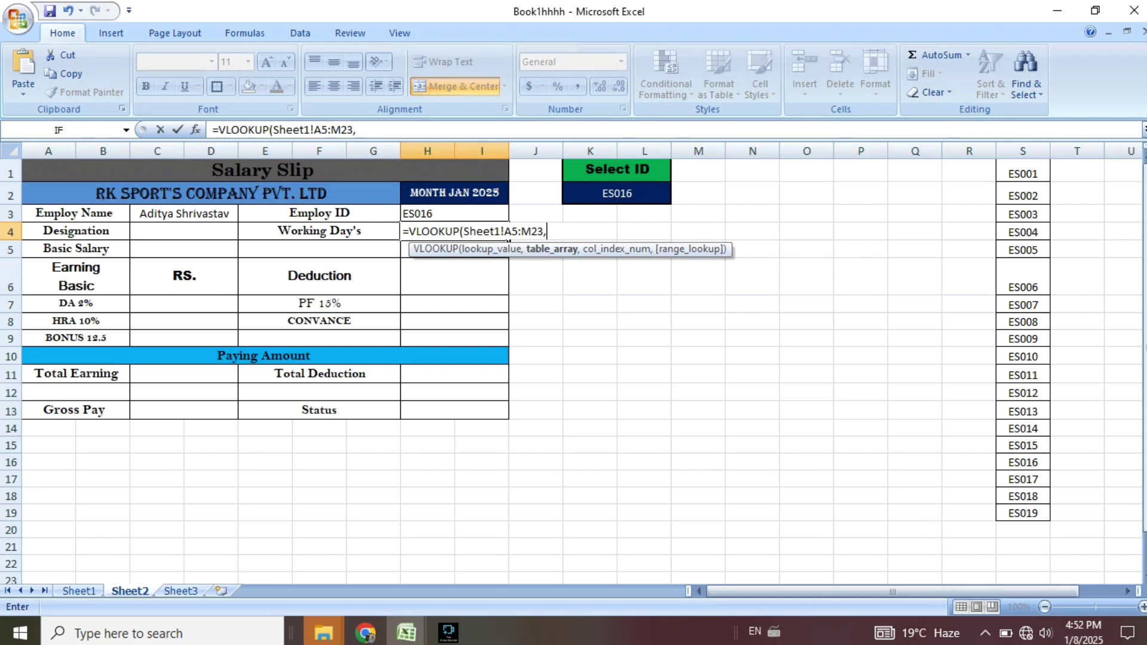
{"action": "type", "text": "3)"}
{"action": "key", "text": "Return"}
{"action": "key", "text": "Return"}
{"action": "key", "text": "Return"}
{"action": "key", "text": "Return"}
Clear the faulty arguments in H4 back to an empty VLOOKUP.
{"action": "key", "text": "Right"}
{"action": "key", "text": "Right"}
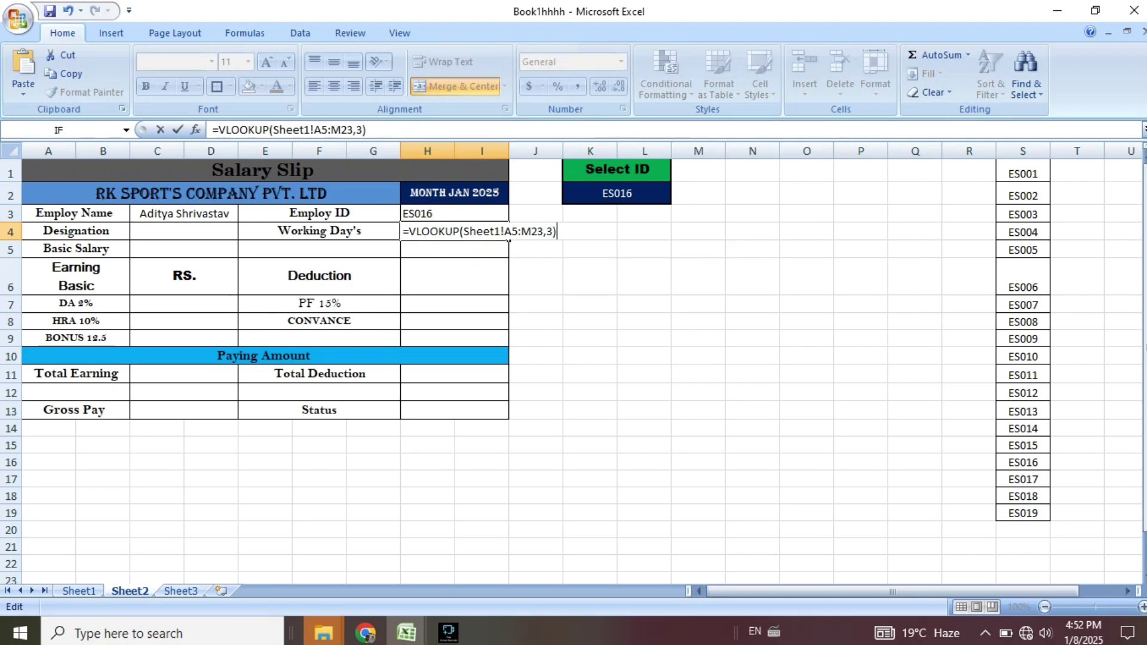
{"action": "key", "text": "Left"}
{"action": "key", "text": "BackSpace"}
{"action": "key", "text": "BackSpace"}
{"action": "key", "text": "BackSpace"}
{"action": "key", "text": "BackSpace"}
{"action": "key", "text": "BackSpace"}
{"action": "key", "text": "BackSpace"}
{"action": "key", "text": "BackSpace"}
{"action": "key", "text": "BackSpace"}
{"action": "key", "text": "BackSpace"}
{"action": "key", "text": "BackSpace"}
{"action": "key", "text": "BackSpace"}
{"action": "key", "text": "BackSpace"}
{"action": "key", "text": "BackSpace"}
{"action": "key", "text": "BackSpace"}
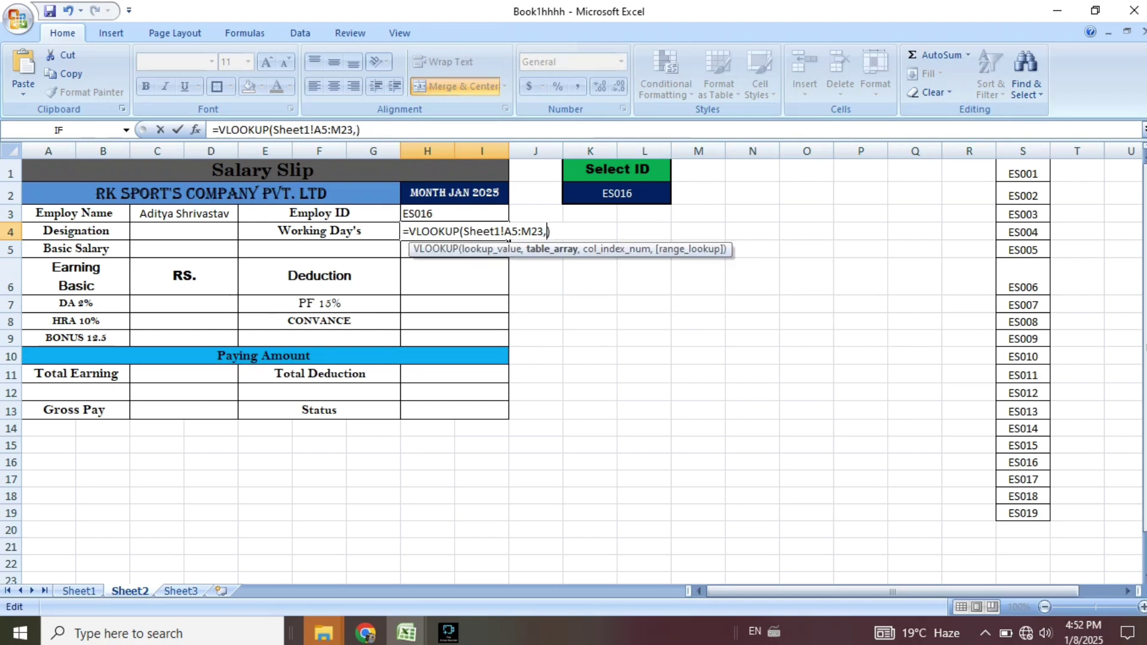
{"action": "key", "text": "BackSpace"}
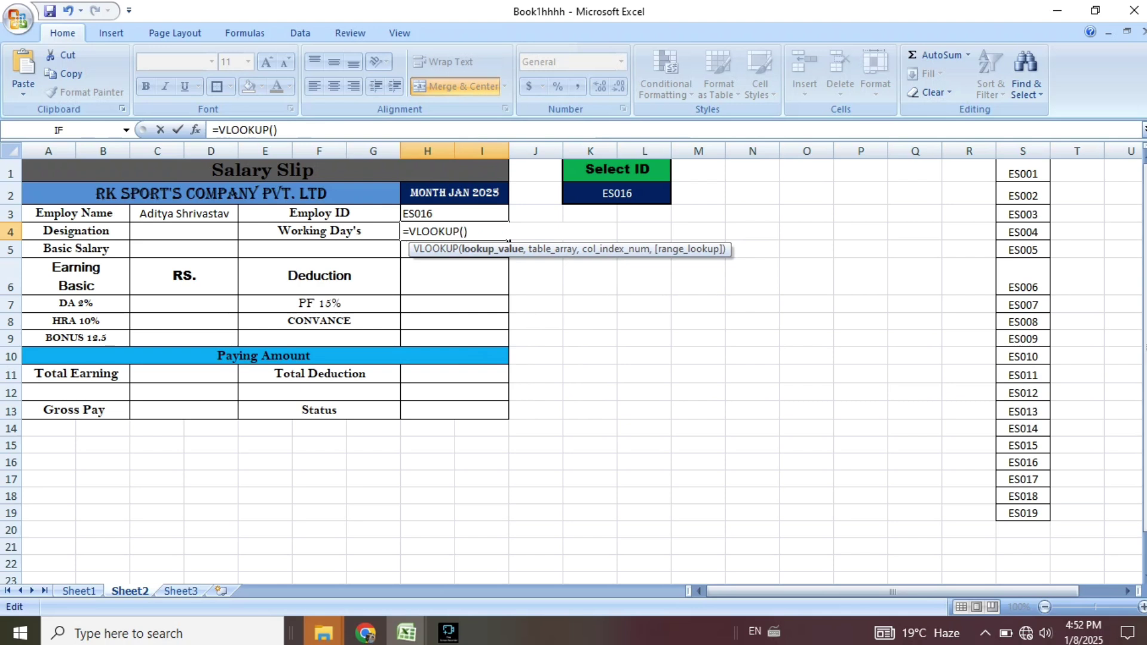
{"action": "left_click", "coordinate": [616, 194]}
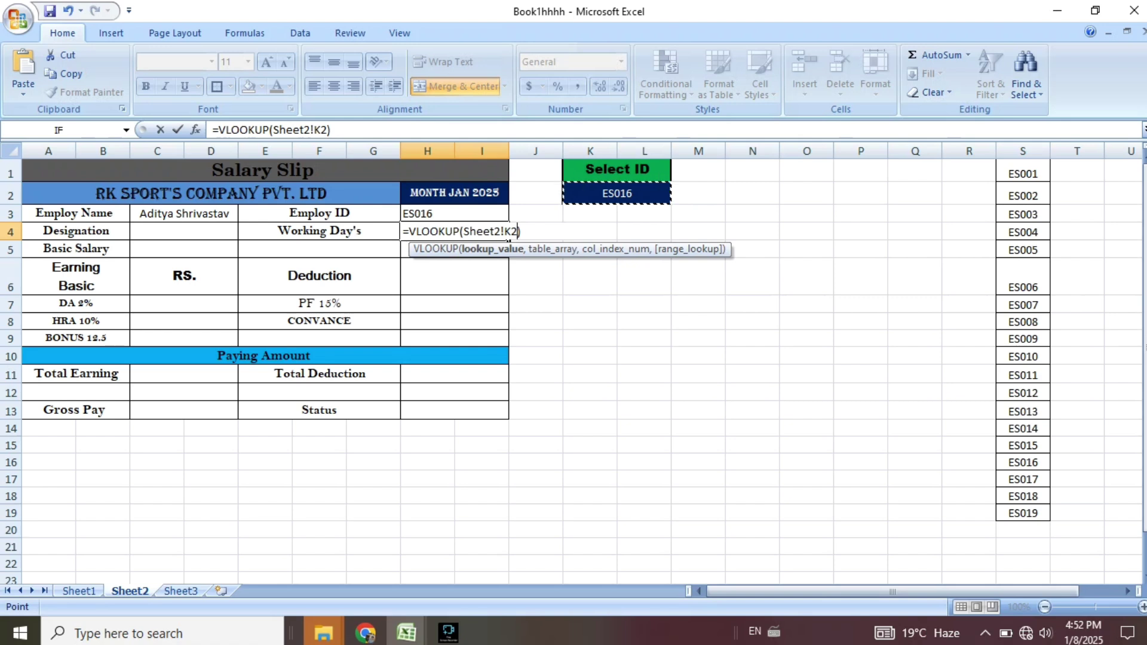
{"action": "key", "text": "BackSpace"}
{"action": "key", "text": "BackSpace"}
{"action": "key", "text": "BackSpace"}
{"action": "key", "text": "BackSpace"}
{"action": "key", "text": "BackSpace"}
{"action": "key", "text": "BackSpace"}
{"action": "key", "text": "BackSpace"}
{"action": "key", "text": "BackSpace"}
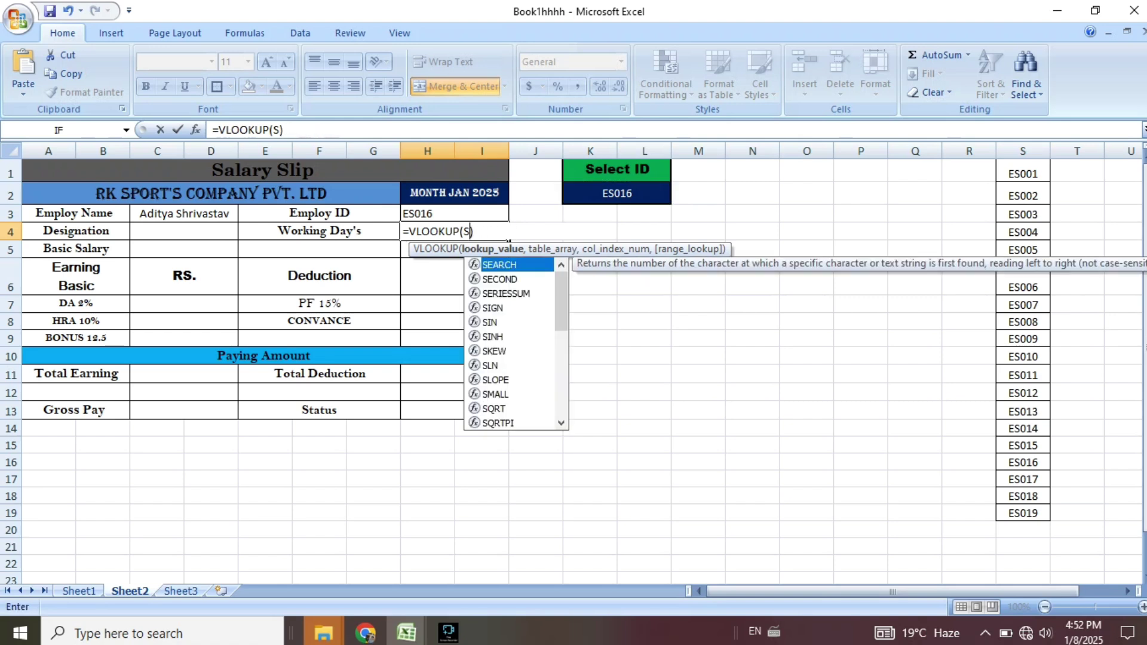
{"action": "key", "text": "Delete"}
{"action": "key", "text": "BackSpace"}
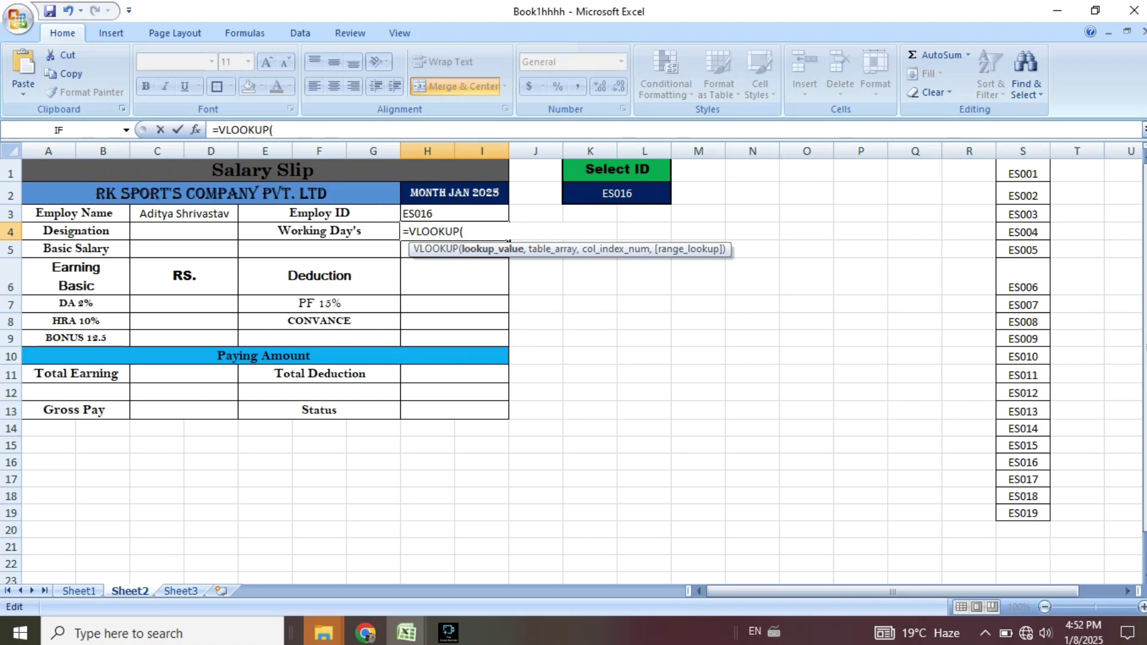
Re-enter =VLOOKUP(K2,Sheet1!A5:M23,3) in H4 so Working Day's shows 20.
{"action": "left_click", "coordinate": [617, 194]}
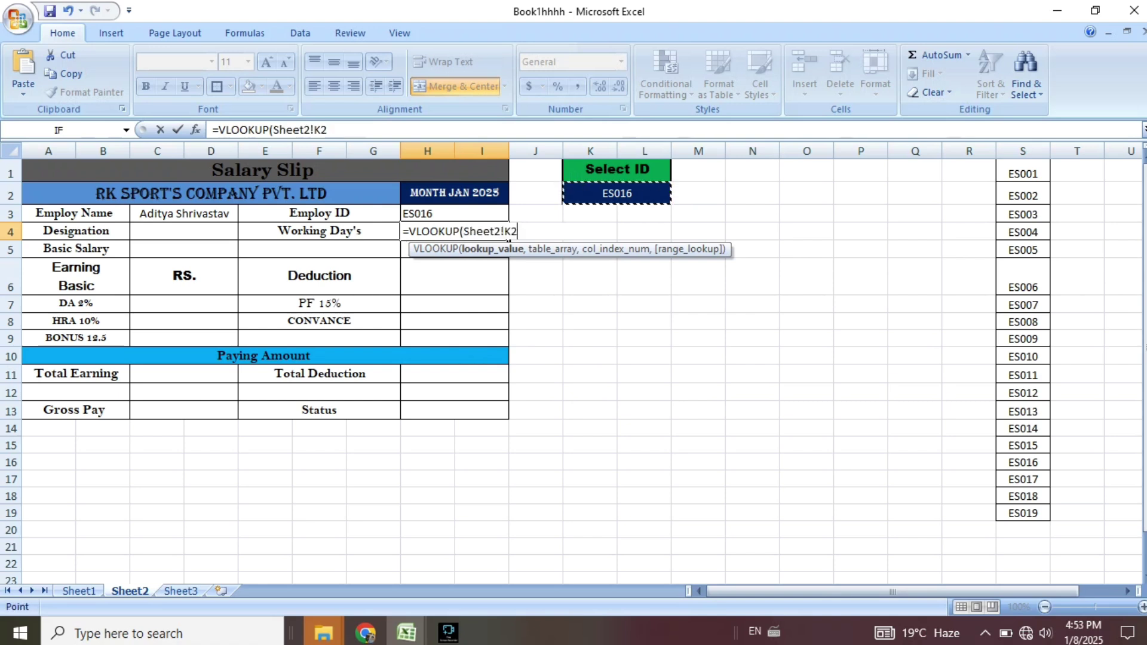
{"action": "type", "text": ","}
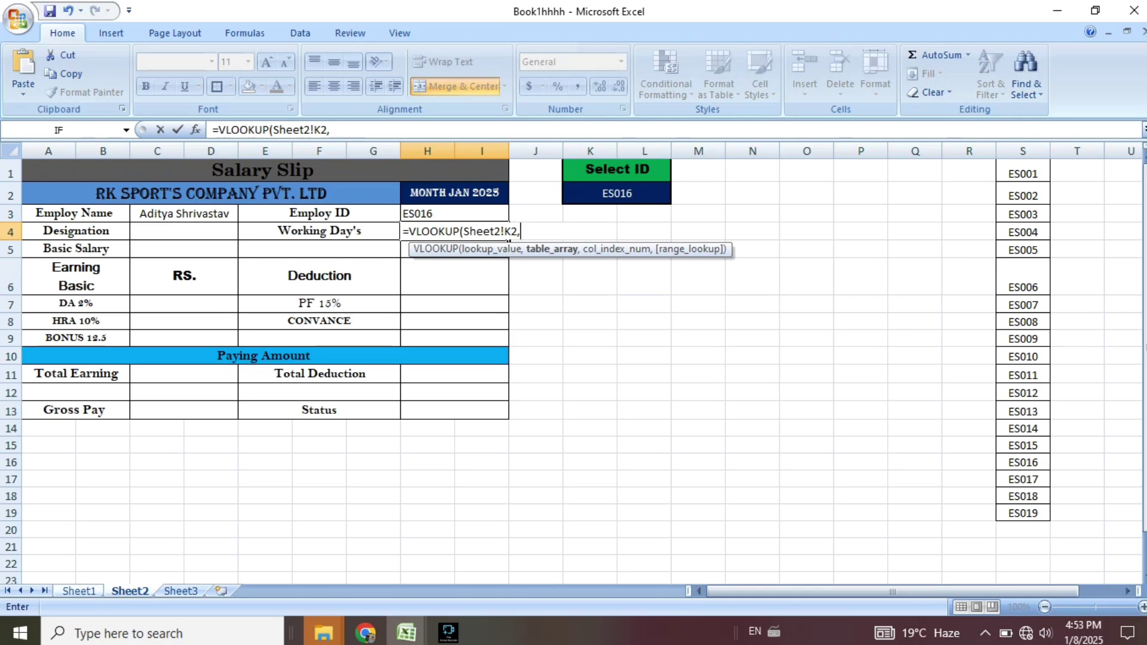
{"action": "left_click", "coordinate": [80, 591]}
{"action": "left_click_drag", "start_coordinate": [39, 254], "coordinate": [830, 558]}
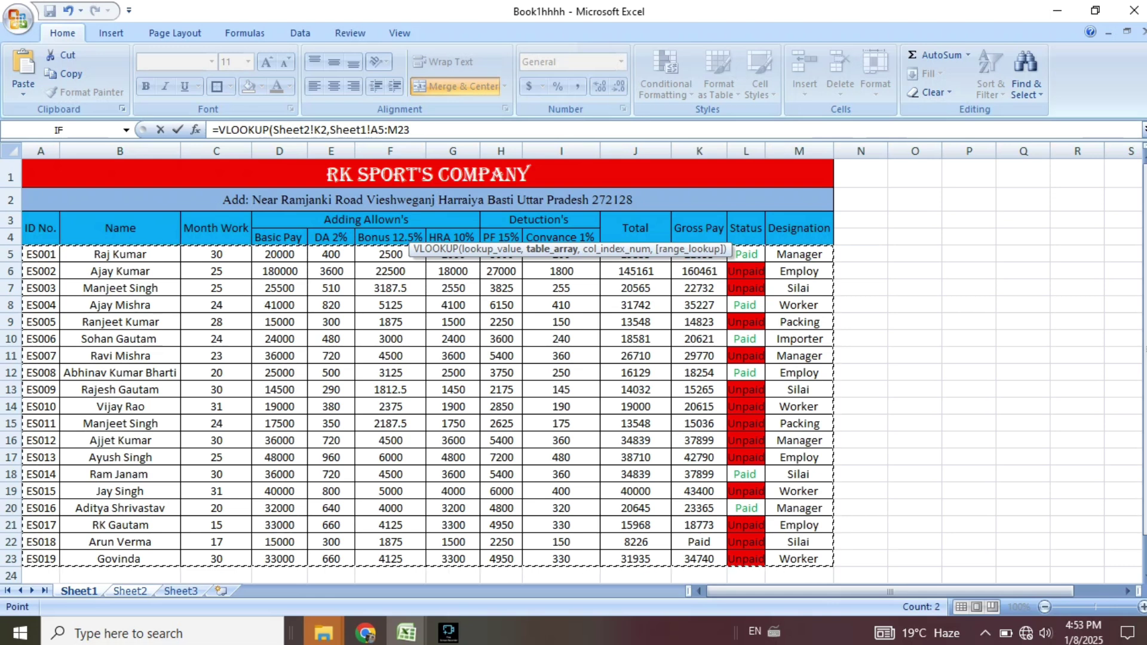
{"action": "type", "text": ","}
{"action": "left_click", "coordinate": [130, 591]}
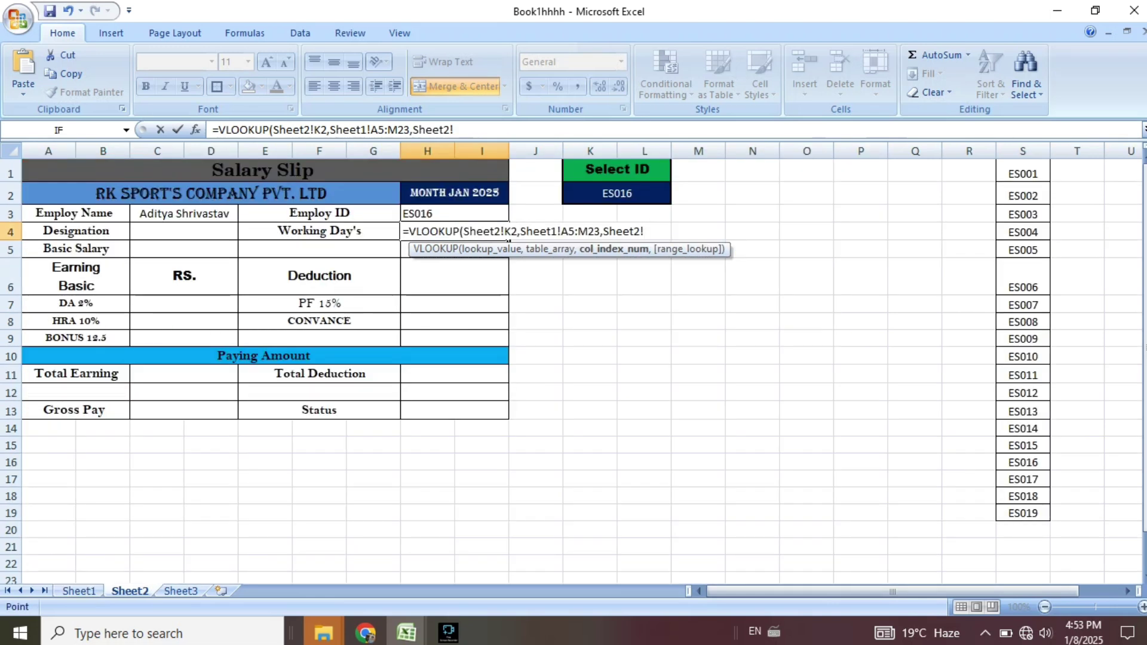
{"action": "key", "text": "BackSpace"}
{"action": "key", "text": "BackSpace"}
{"action": "key", "text": "BackSpace"}
{"action": "key", "text": "BackSpace"}
{"action": "key", "text": "BackSpace"}
{"action": "key", "text": "BackSpace"}
{"action": "key", "text": "BackSpace"}
{"action": "type", "text": "3)"}
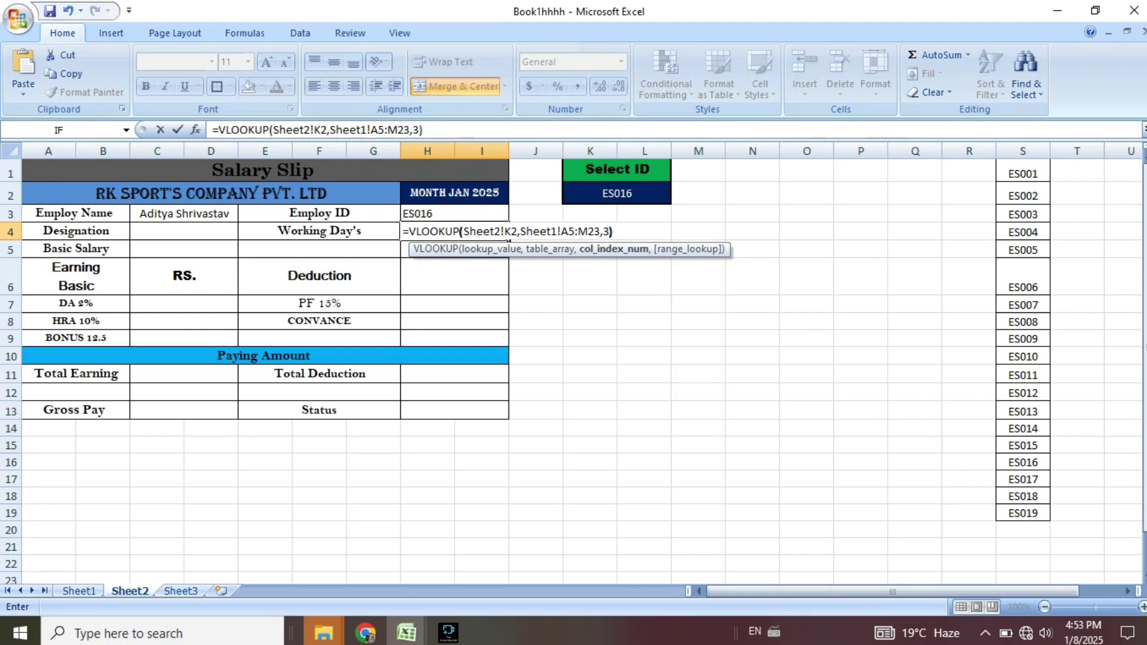
{"action": "key", "text": "Return"}
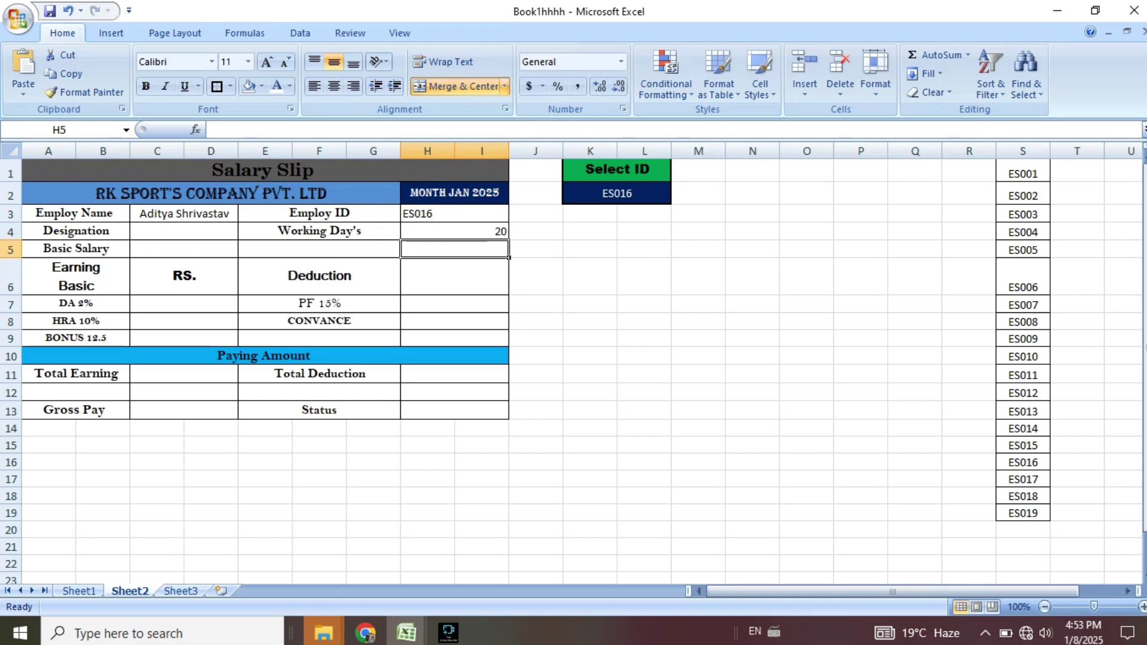
Enter a VLOOKUP in Designation cell C4 from K2 over Sheet1!A5:M23 with column 8.
{"action": "left_click", "coordinate": [184, 232]}
{"action": "type", "text": "="}
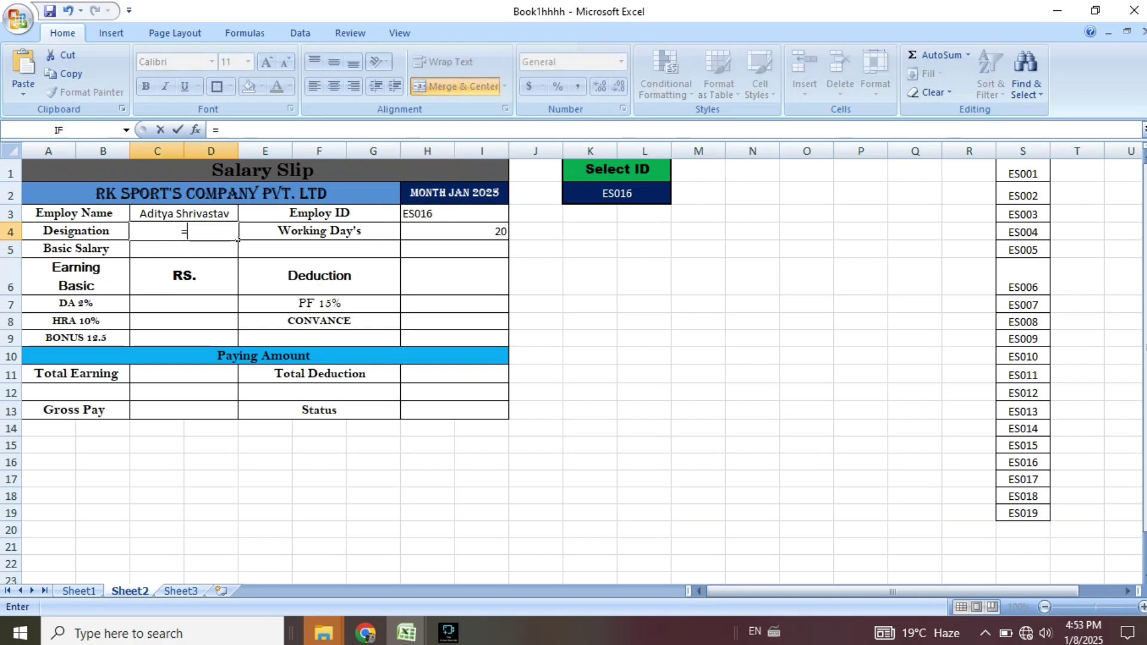
{"action": "type", "text": "vlo"}
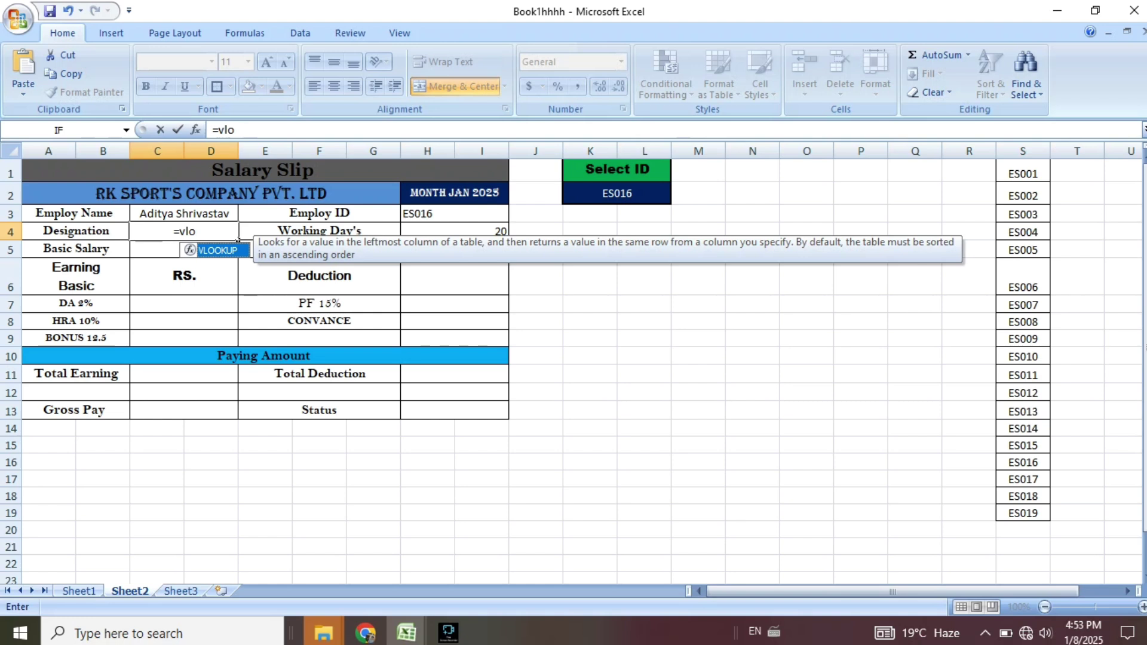
{"action": "key", "text": "Tab"}
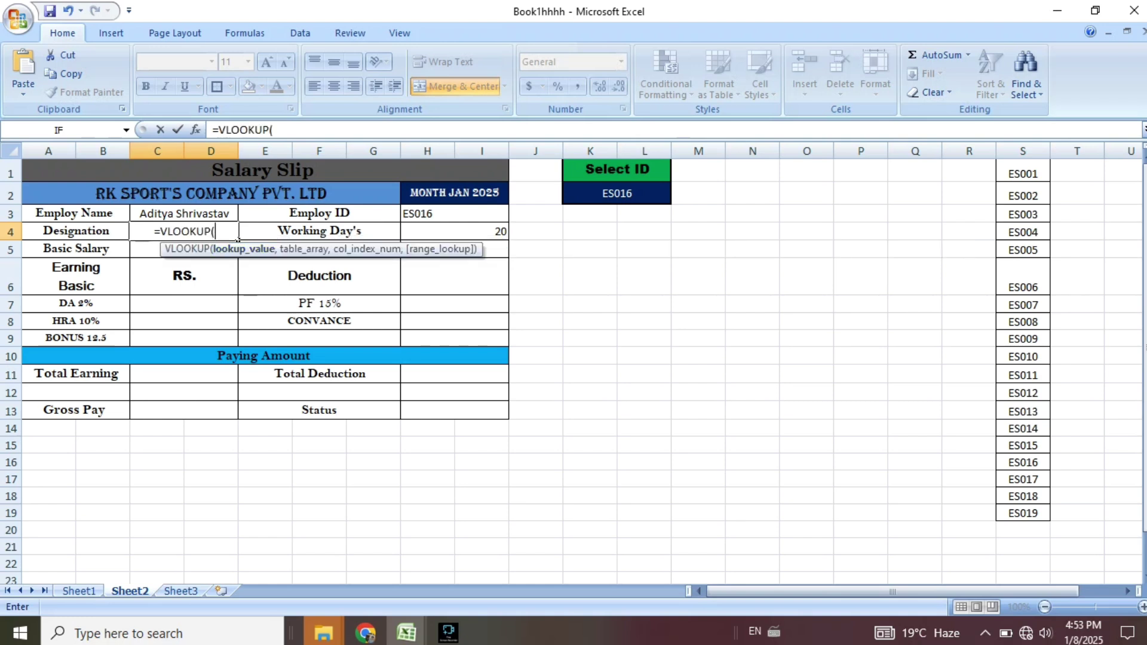
{"action": "left_click", "coordinate": [617, 193]}
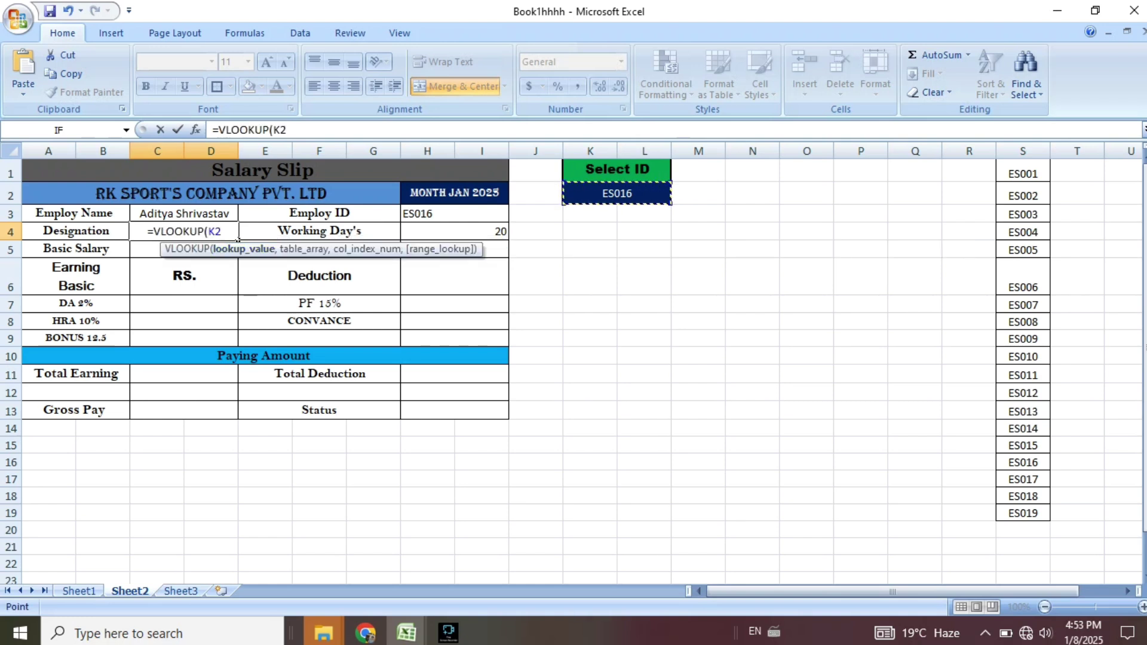
{"action": "type", "text": ","}
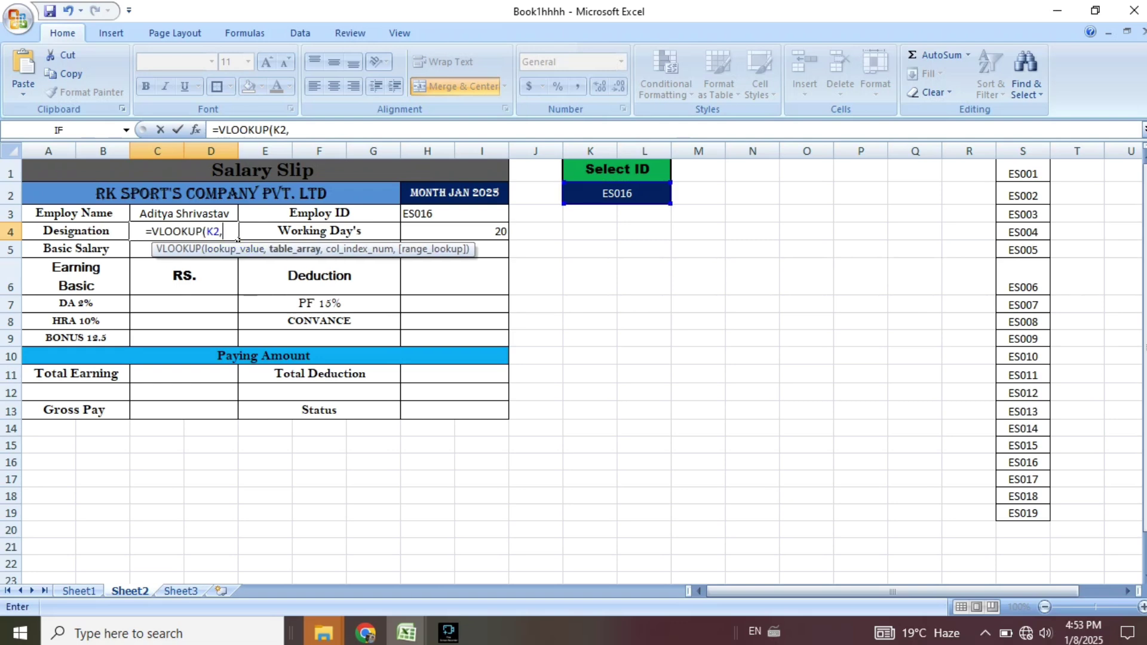
{"action": "left_click", "coordinate": [79, 591]}
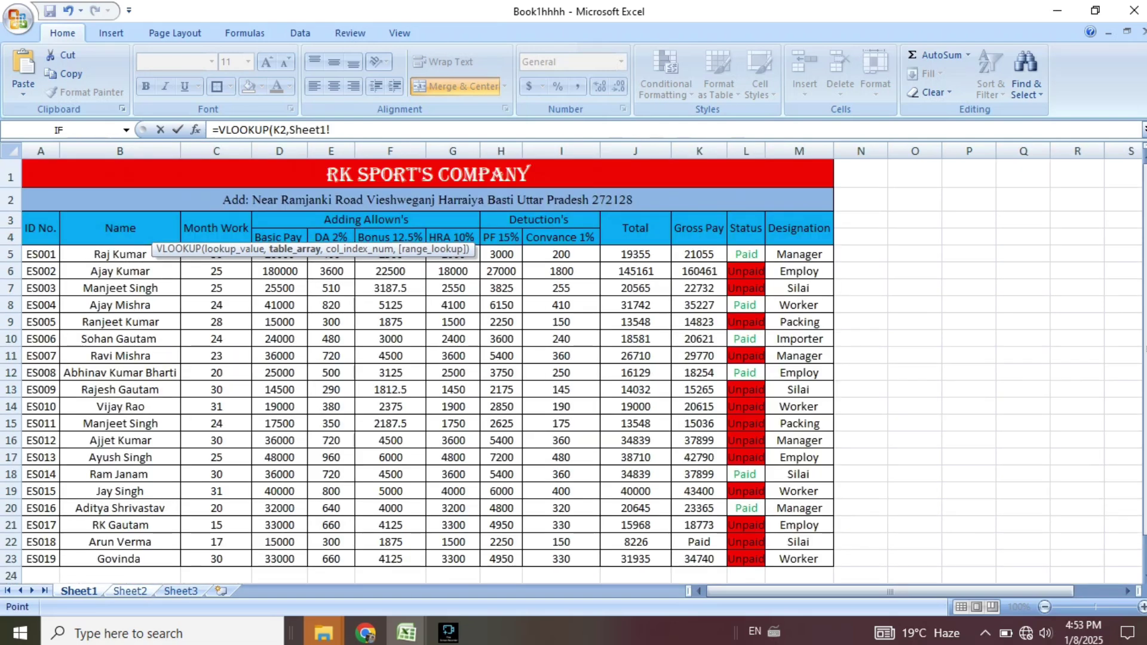
{"action": "mouse_move", "coordinate": [37, 254]}
{"action": "left_mouse_down"}
{"action": "mouse_move", "coordinate": [586, 388]}
{"action": "mouse_move", "coordinate": [777, 481]}
{"action": "mouse_move", "coordinate": [830, 577]}
{"action": "mouse_move", "coordinate": [829, 560]}
{"action": "left_mouse_up"}
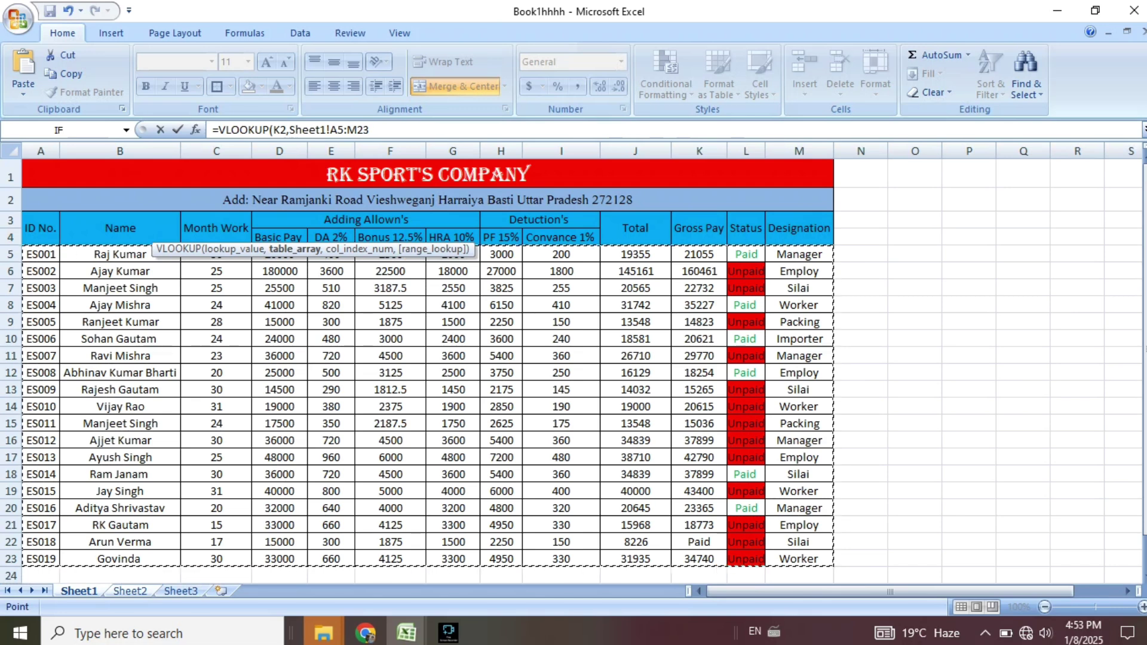
{"action": "type", "text": ","}
{"action": "left_click", "coordinate": [129, 591]}
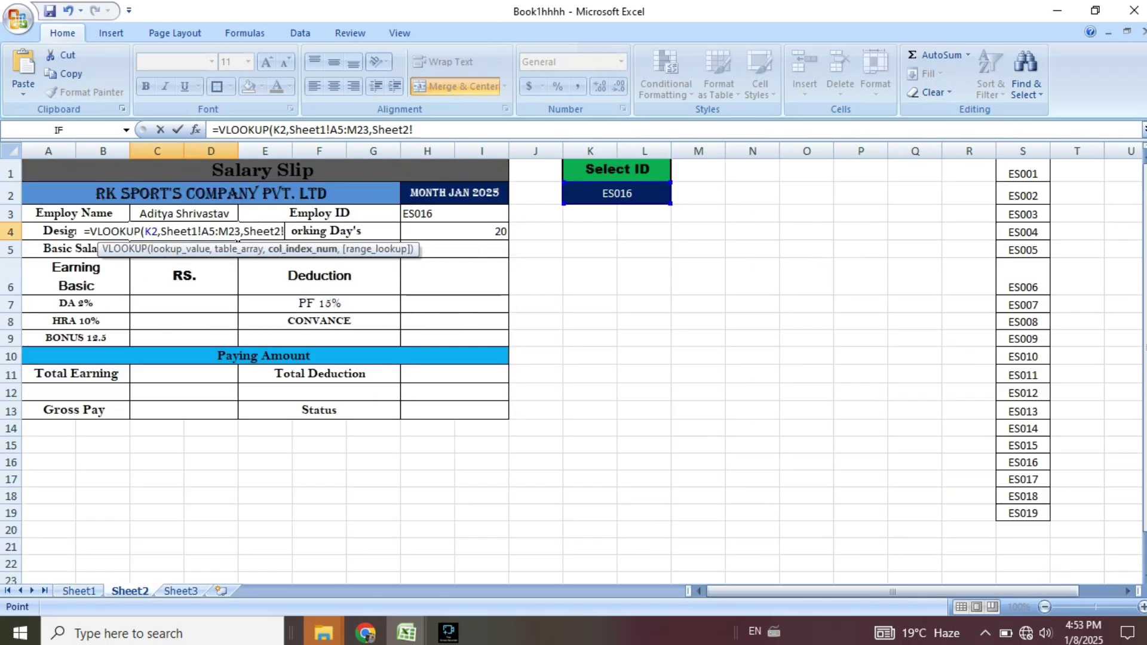
{"action": "key", "text": "BackSpace"}
{"action": "key", "text": "BackSpace"}
{"action": "key", "text": "BackSpace"}
{"action": "key", "text": "BackSpace"}
{"action": "key", "text": "BackSpace"}
{"action": "key", "text": "BackSpace"}
{"action": "key", "text": "BackSpace"}
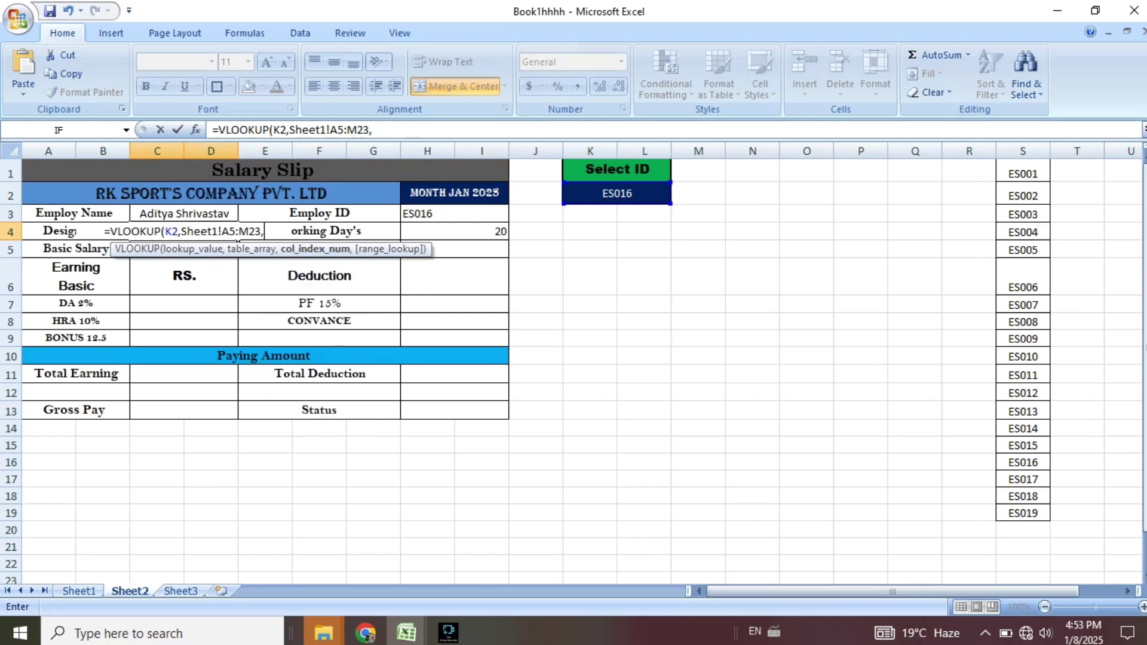
{"action": "type", "text": "4"}
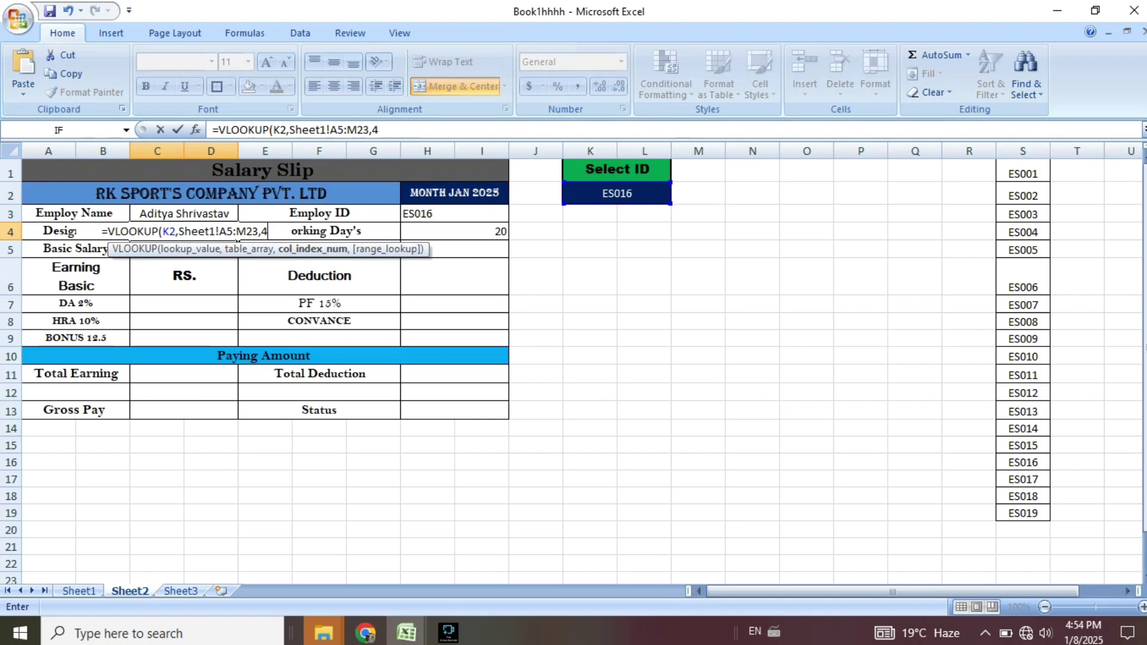
{"action": "key", "text": "BackSpace"}
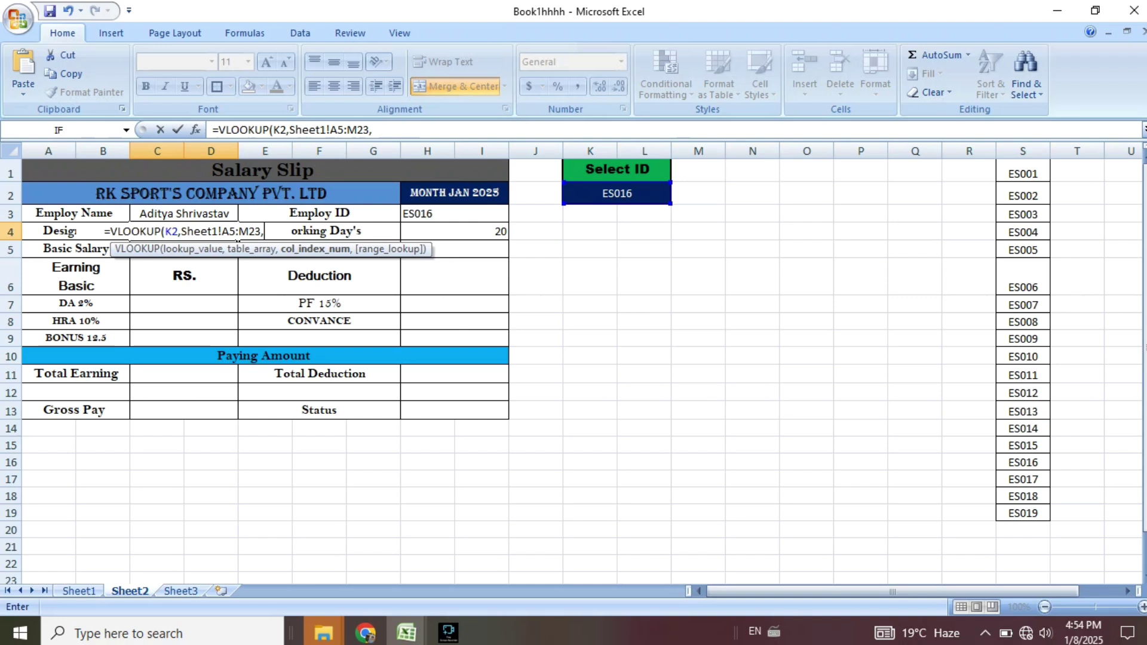
{"action": "type", "text": "8)"}
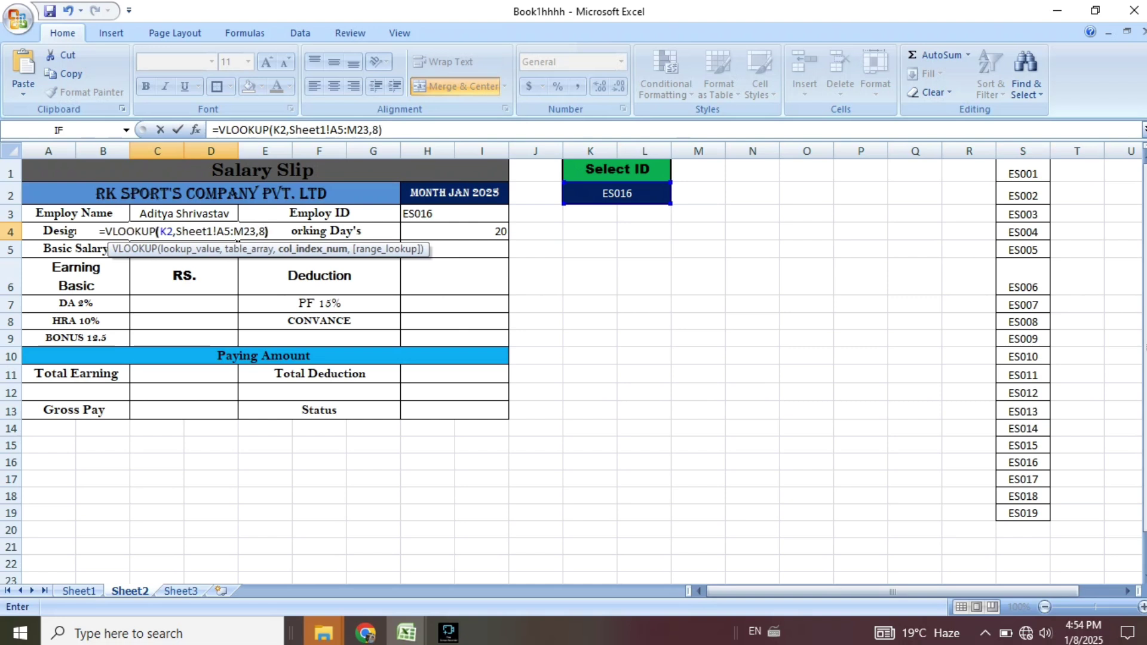
{"action": "key", "text": "Return"}
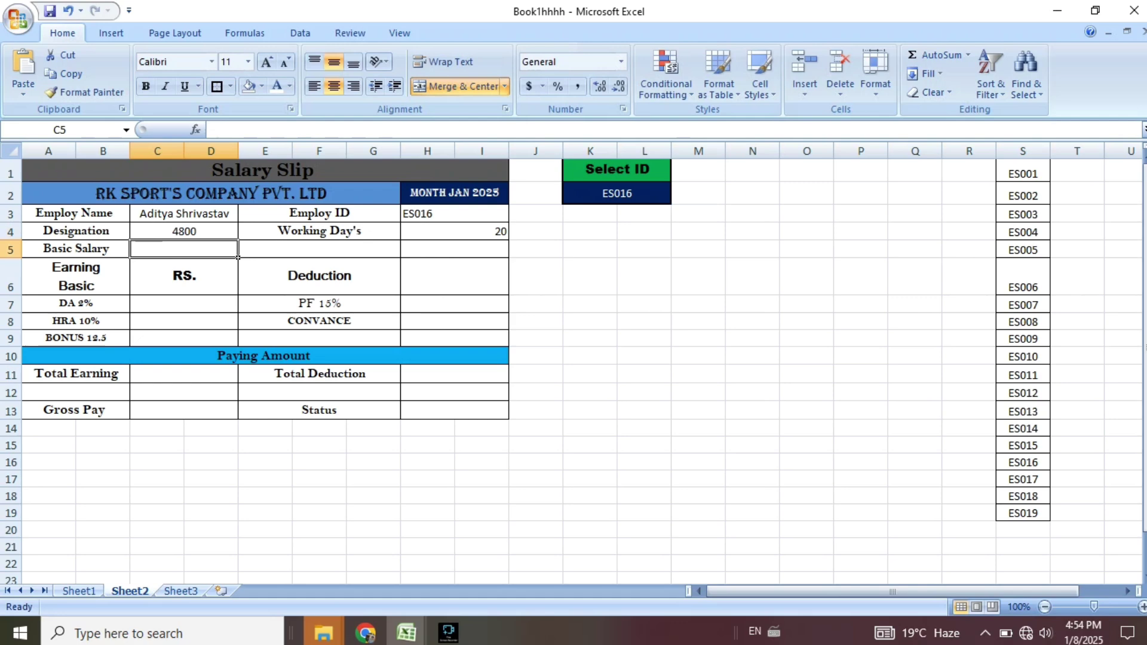
Change the C4 lookup column to 13 so Designation shows Manager; begin the next VLOOKUP.
{"action": "key", "text": "ctrl+Page_Up"}
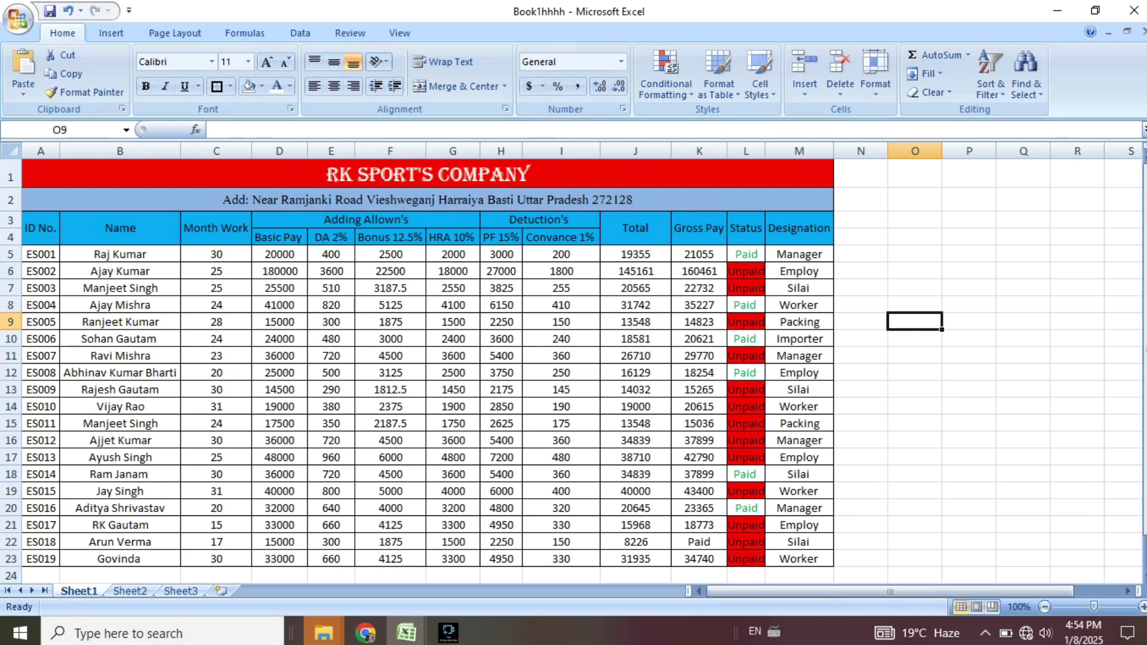
{"action": "key", "text": "ctrl+Page_Down"}
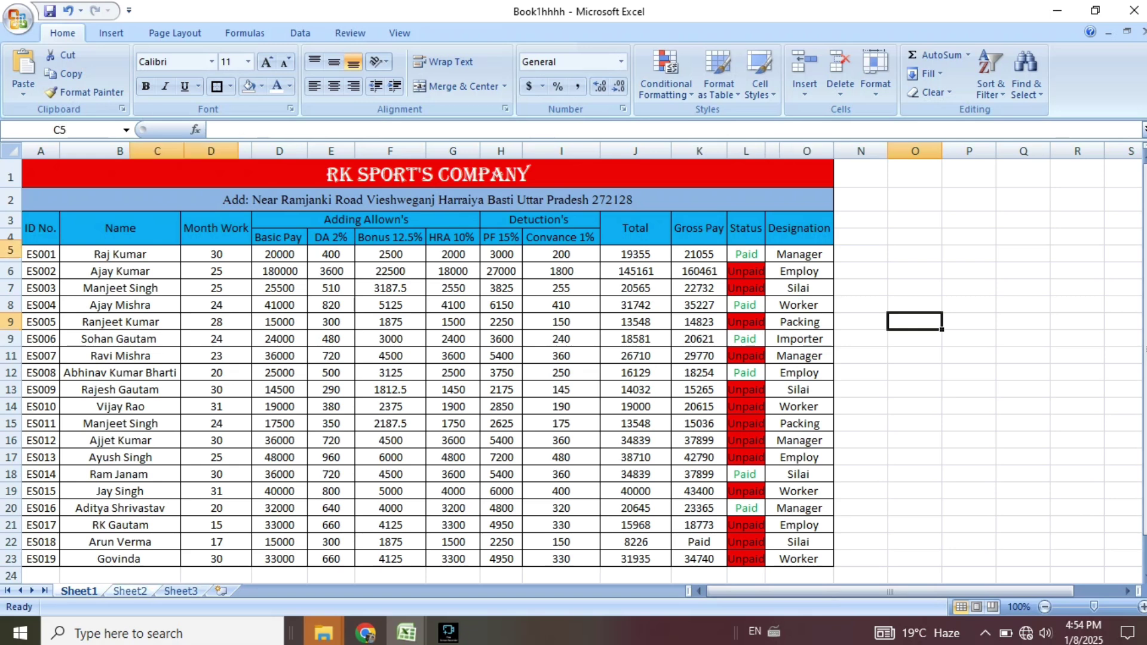
{"action": "left_click", "coordinate": [214, 231]}
{"action": "double_click", "coordinate": [213, 231]}
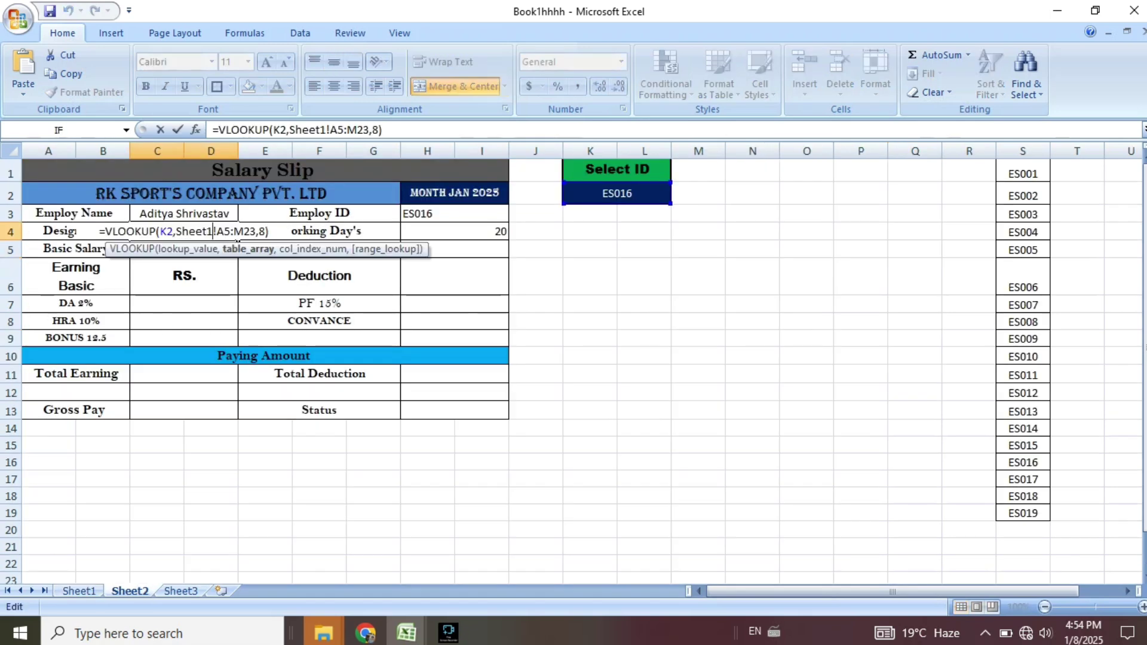
{"action": "key", "text": "End"}
{"action": "key", "text": "Left"}
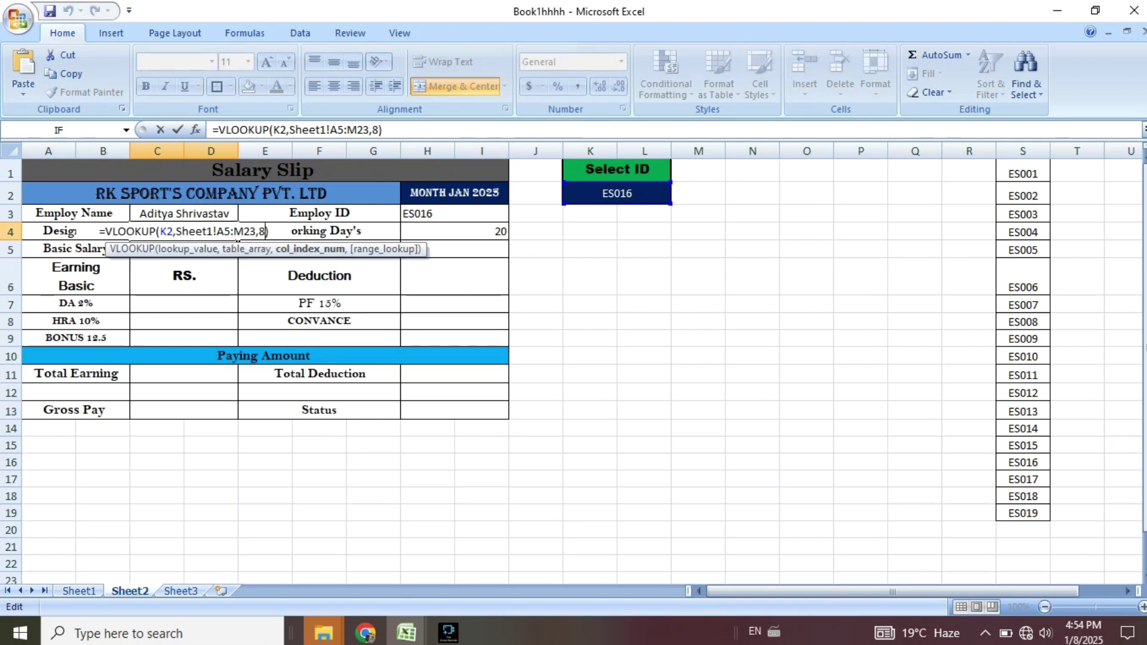
{"action": "key", "text": "BackSpace"}
{"action": "type", "text": "13"}
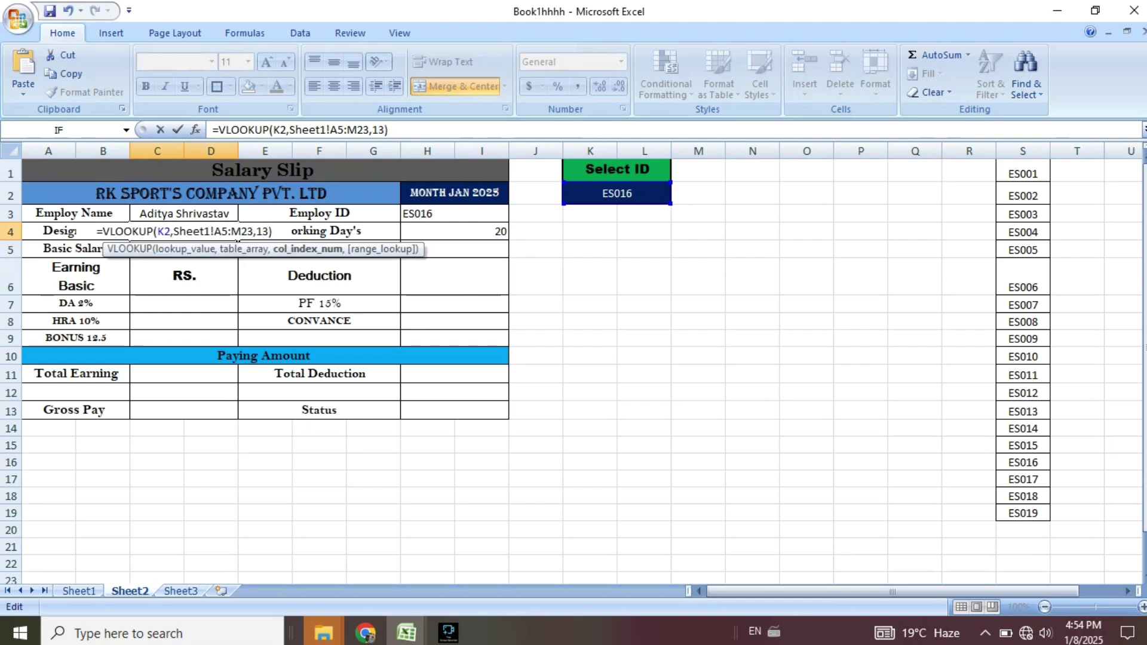
{"action": "key", "text": "Return"}
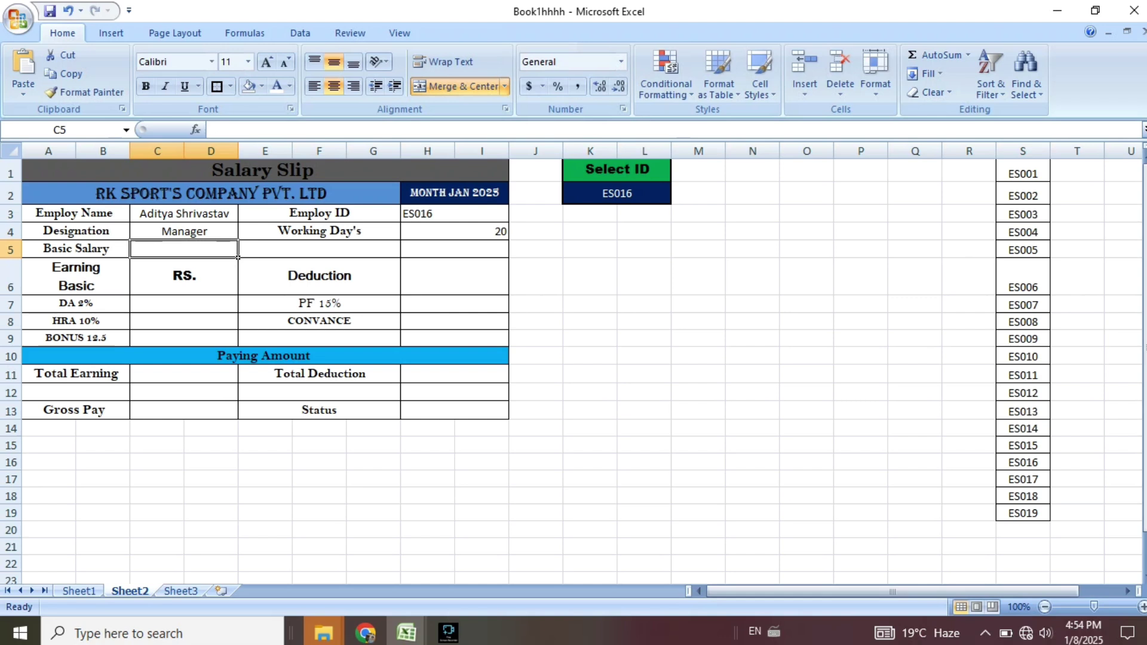
{"action": "type", "text": "="}
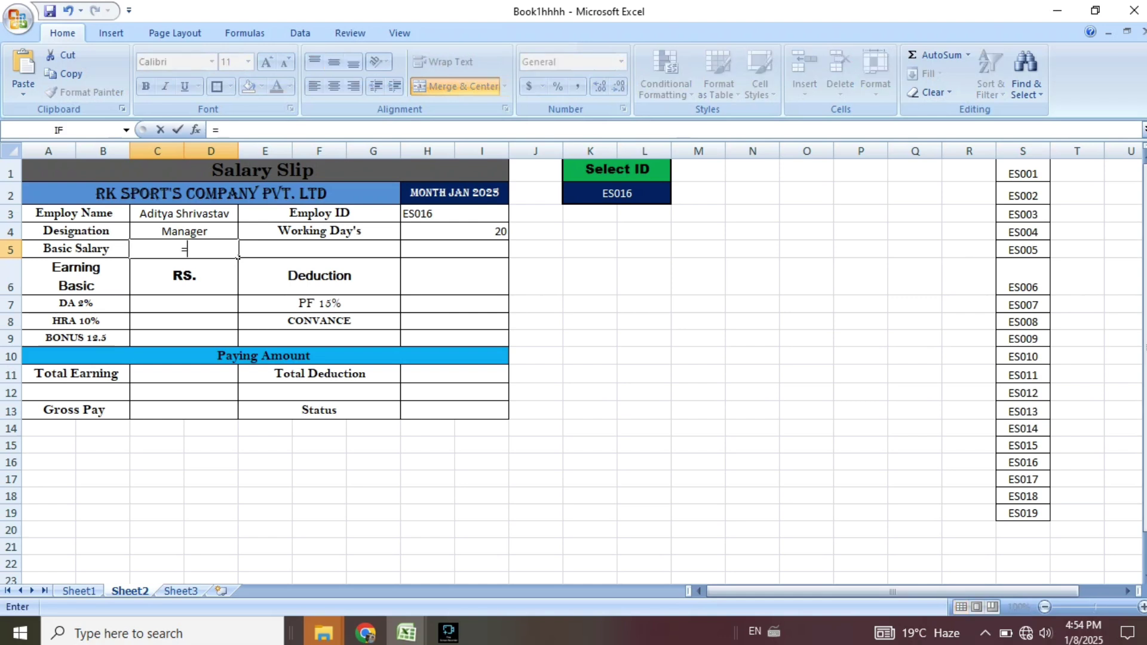
{"action": "type", "text": "vloo"}
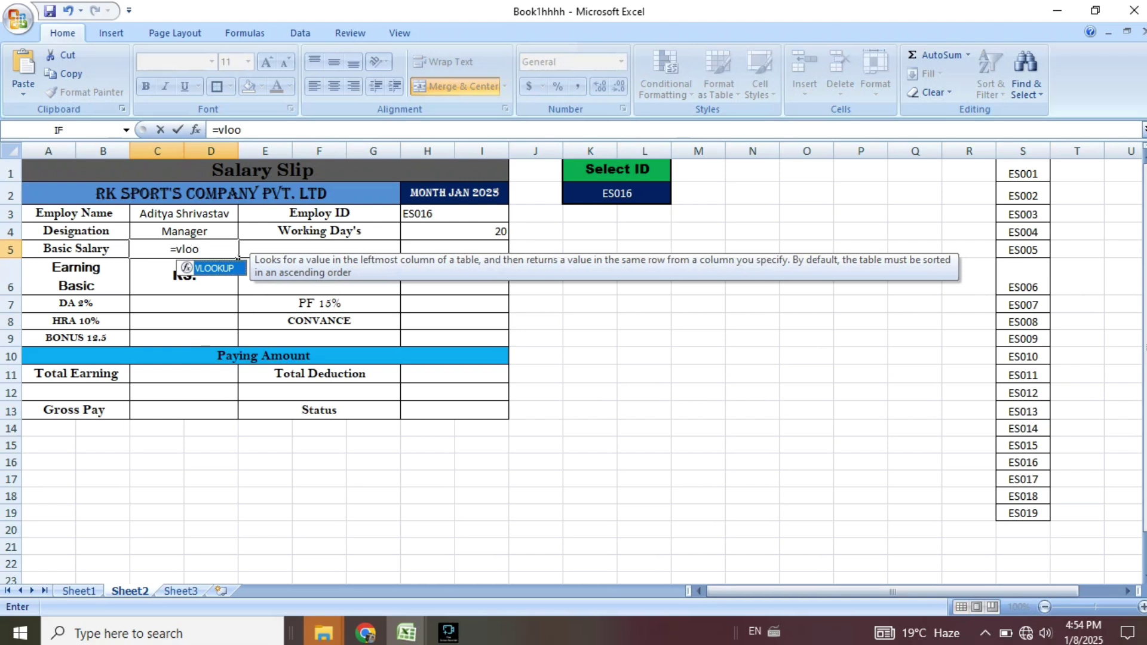
Build the Basic Salary VLOOKUP with K2 as lookup value over Sheet1 A5:M23.
{"action": "key", "text": "Tab"}
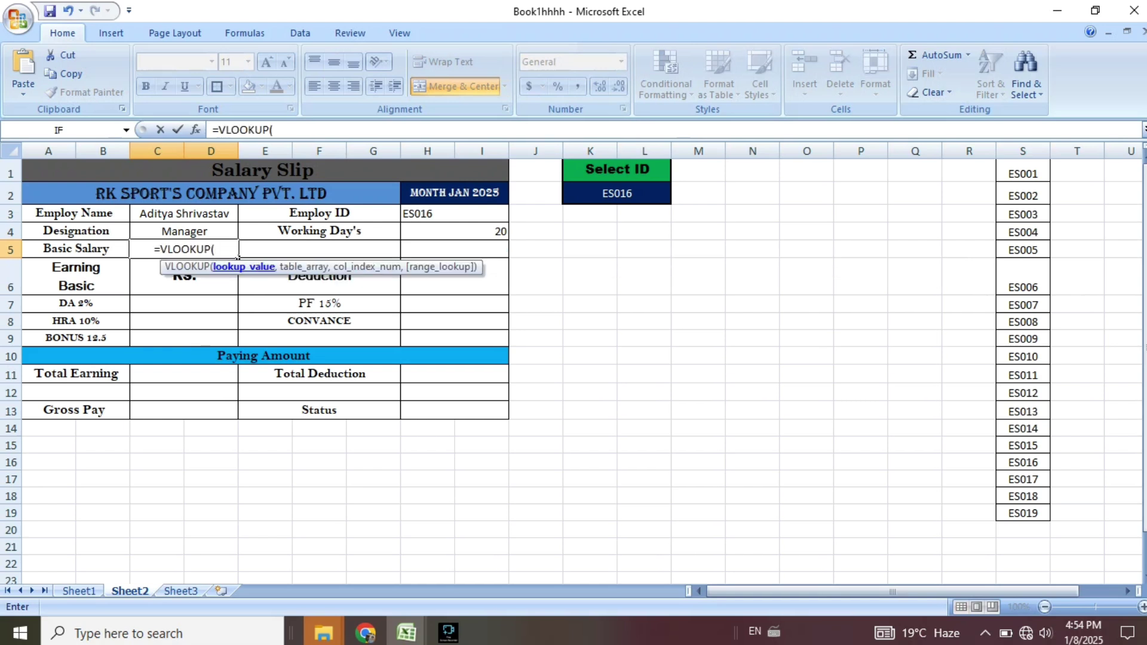
{"action": "left_click", "coordinate": [617, 194]}
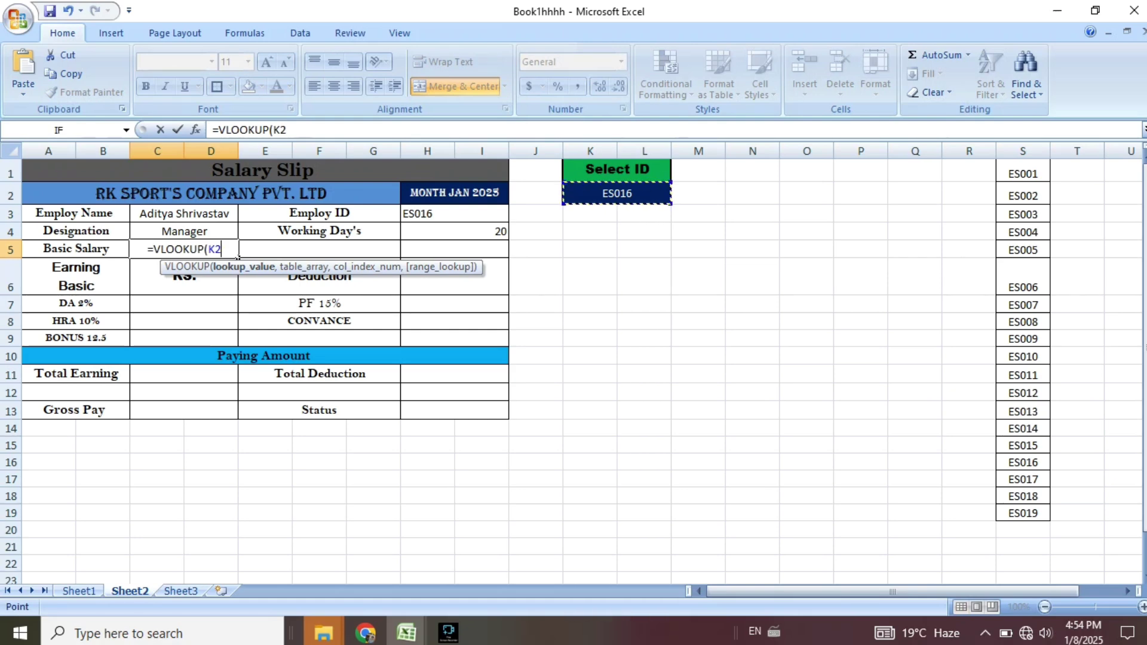
{"action": "type", "text": ","}
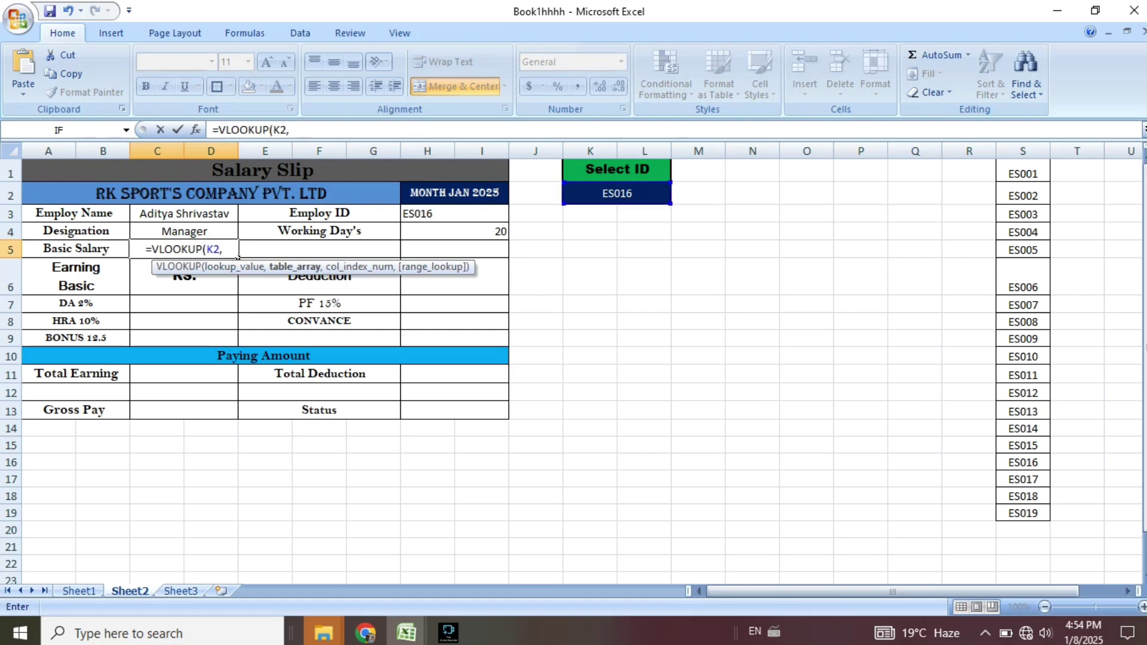
{"action": "left_click", "coordinate": [79, 591]}
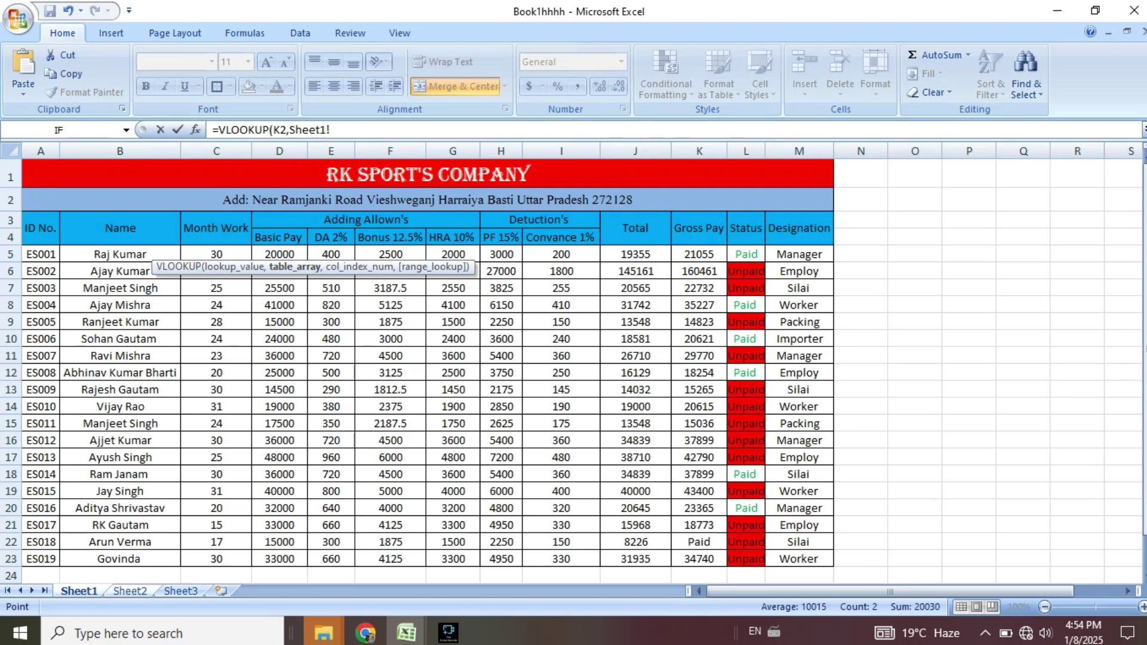
{"action": "left_click_drag", "start_coordinate": [40, 254], "coordinate": [834, 564]}
{"action": "type", "text": ","}
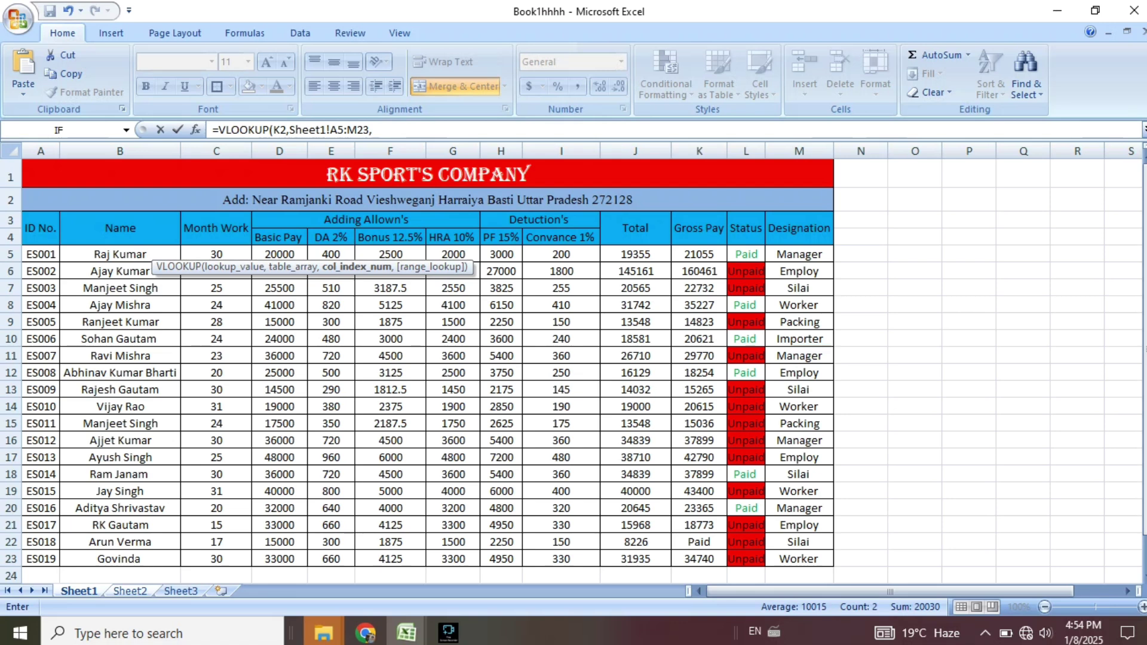
{"action": "key", "text": "ctrl+Page_Down"}
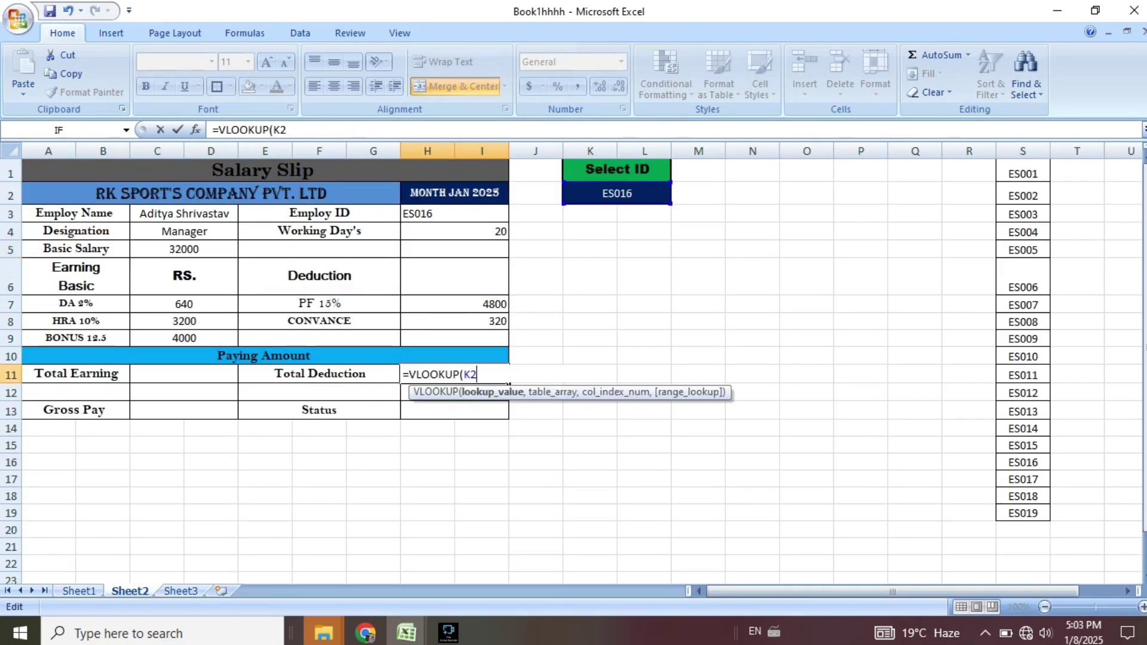
Look up Total Deduction from column 14 of the Sheet1 table via K2, showing 5120.
{"action": "key", "text": "BackSpace"}
{"action": "key", "text": "BackSpace"}
{"action": "left_click", "coordinate": [617, 193]}
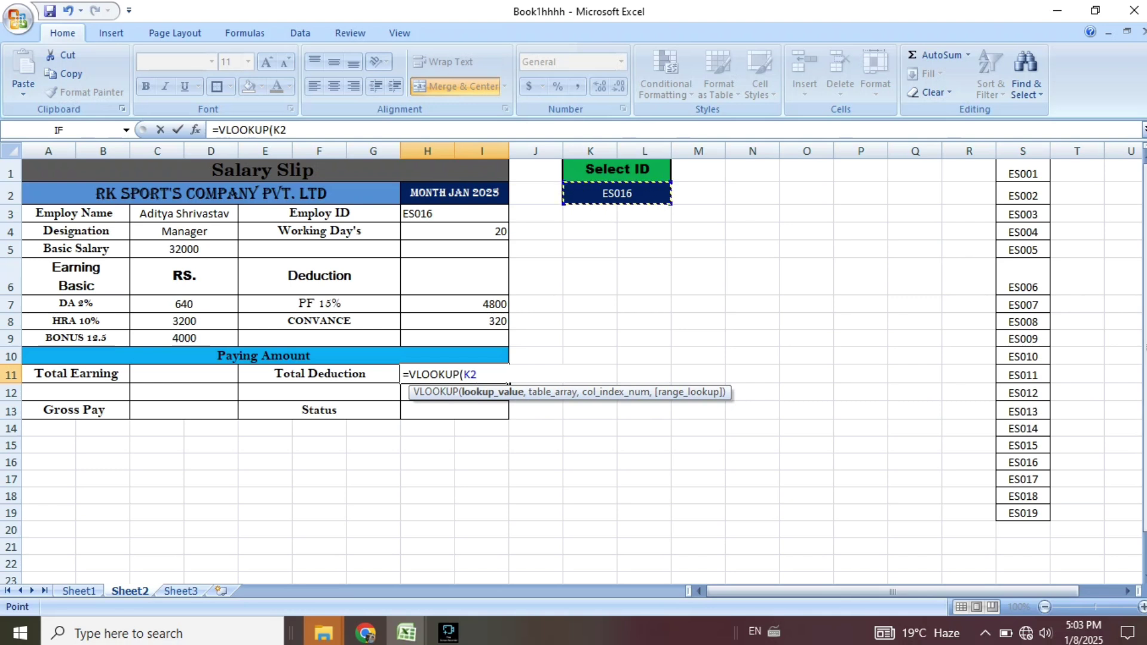
{"action": "type", "text": ","}
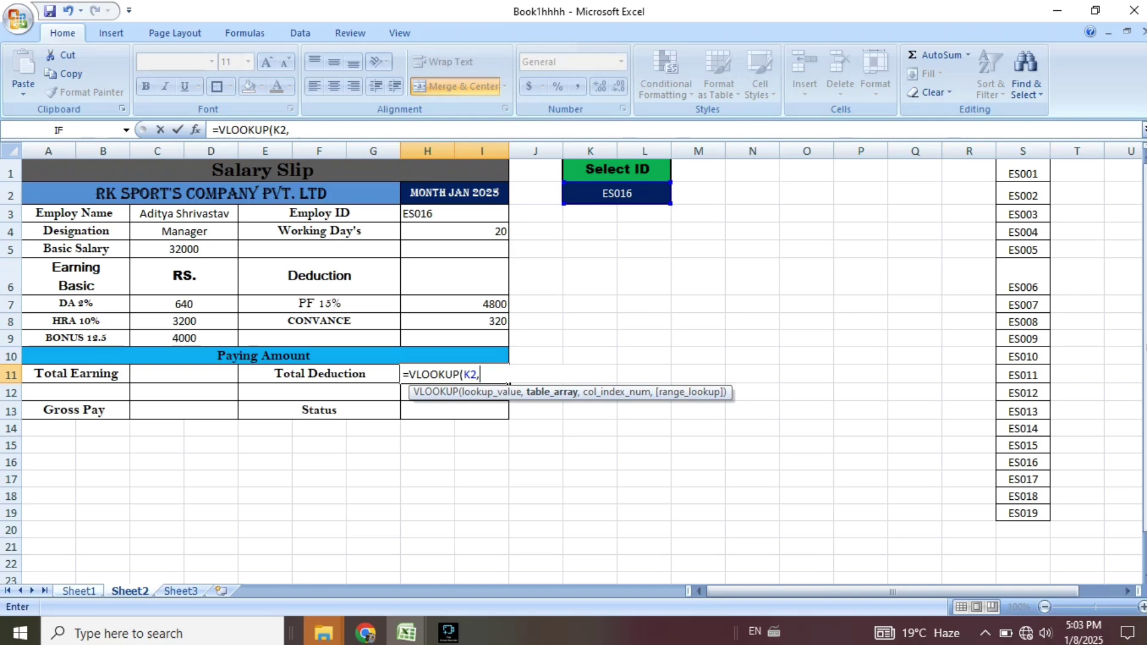
{"action": "left_click", "coordinate": [79, 591]}
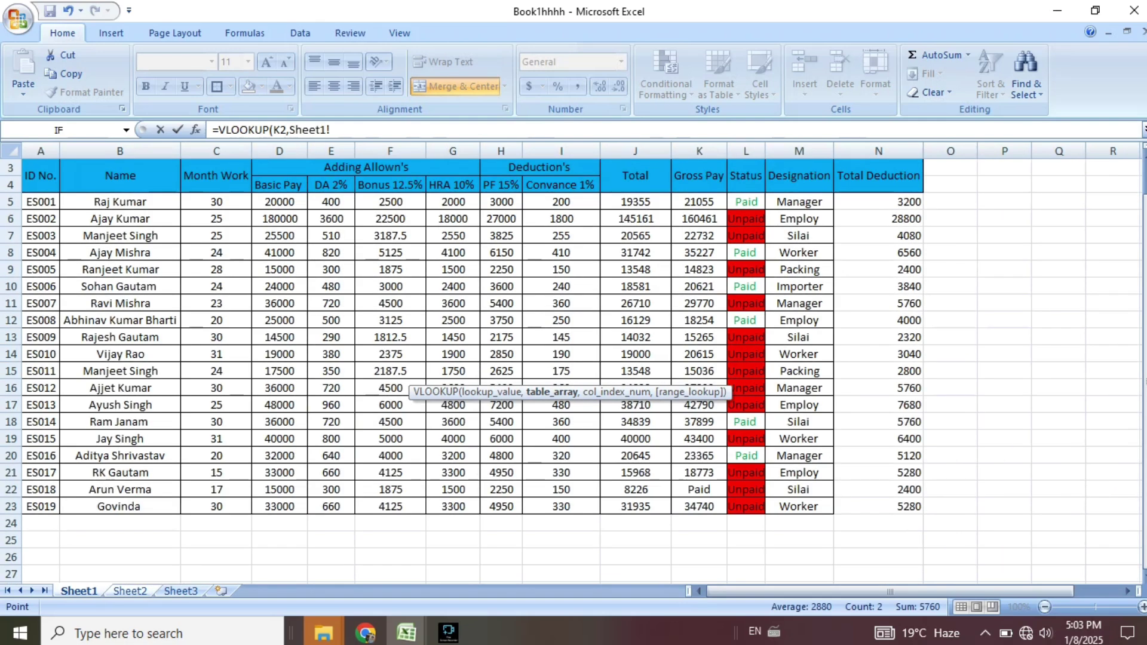
{"action": "left_click_drag", "start_coordinate": [41, 201], "coordinate": [919, 508]}
{"action": "type", "text": ","}
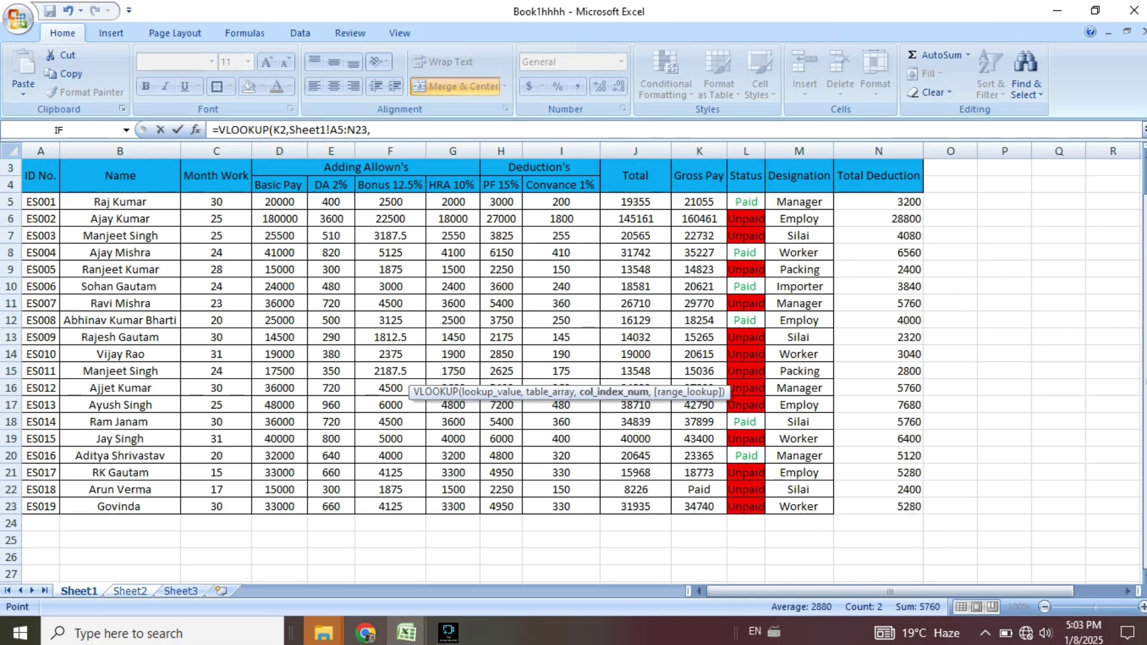
{"action": "left_click", "coordinate": [129, 590]}
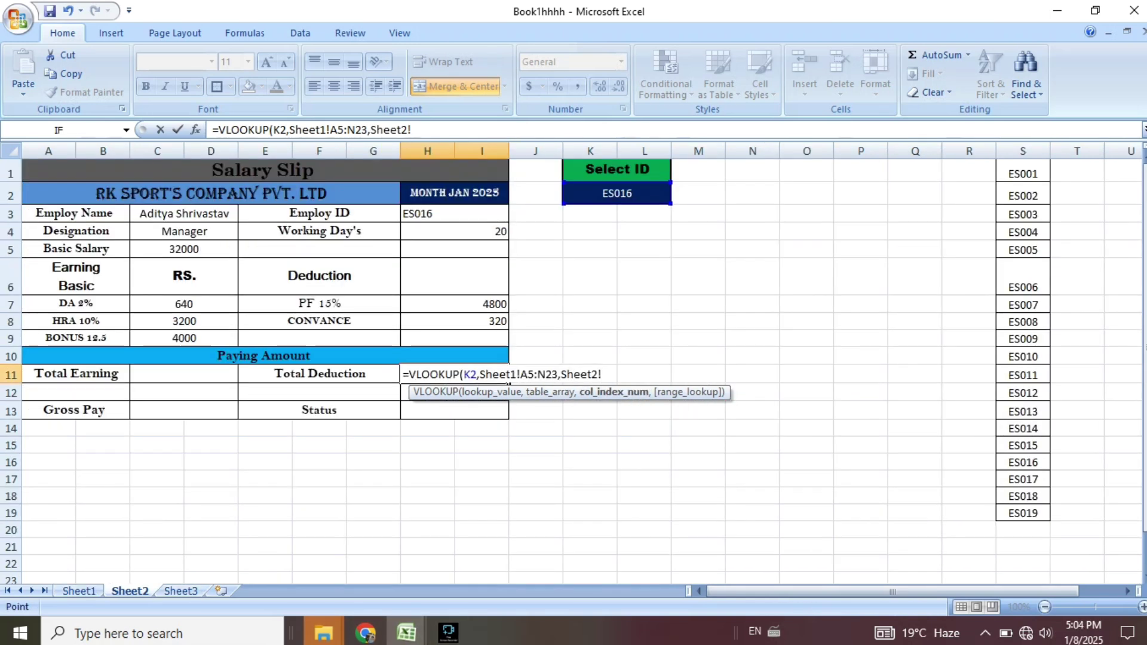
{"action": "key", "text": "BackSpace"}
{"action": "key", "text": "BackSpace"}
{"action": "key", "text": "BackSpace"}
{"action": "key", "text": "BackSpace"}
{"action": "key", "text": "BackSpace"}
{"action": "key", "text": "BackSpace"}
{"action": "key", "text": "BackSpace"}
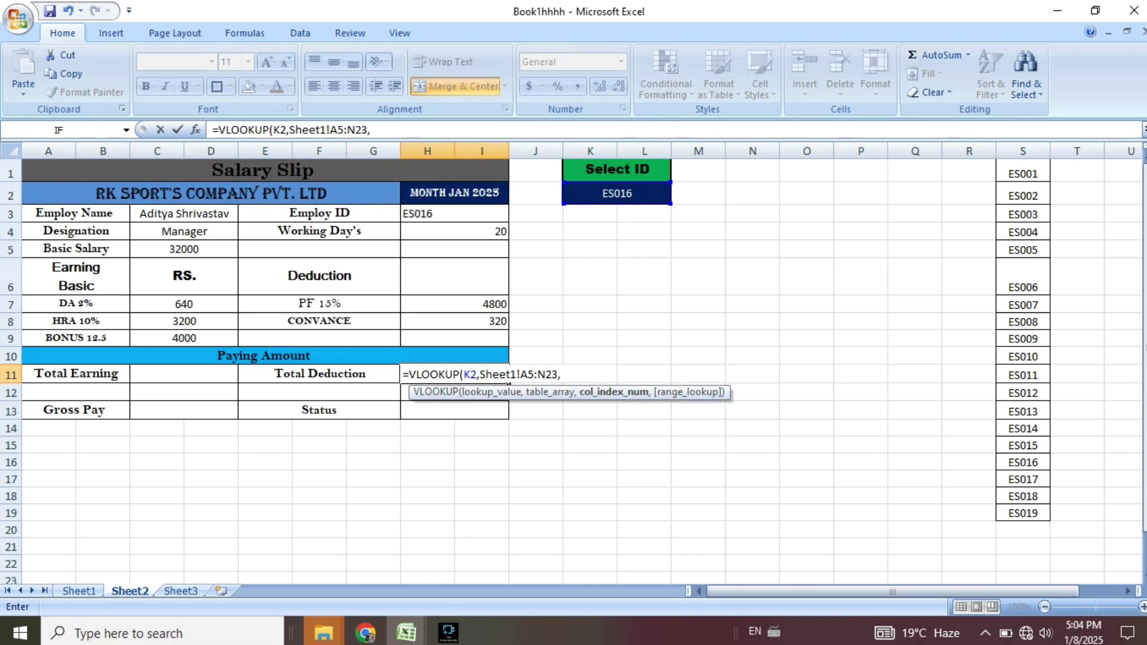
{"action": "type", "text": "14)"}
{"action": "key", "text": "Return"}
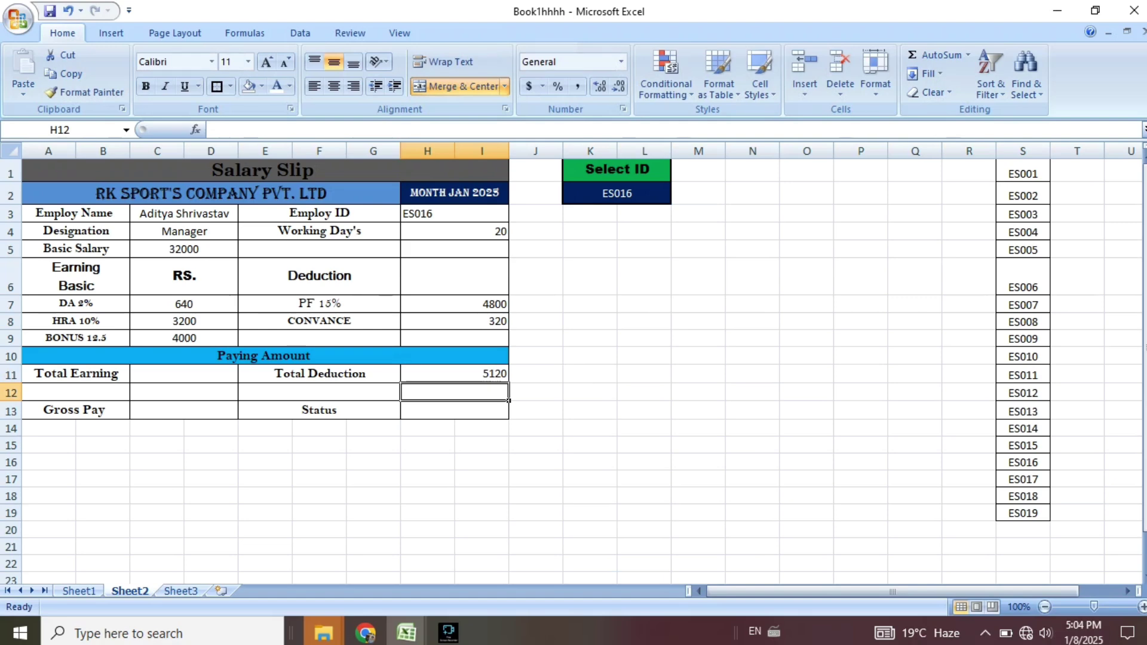
Start a Gross Pay VLOOKUP in C13 from K2 over Sheet1!A5:N23.
{"action": "left_click", "coordinate": [184, 374]}
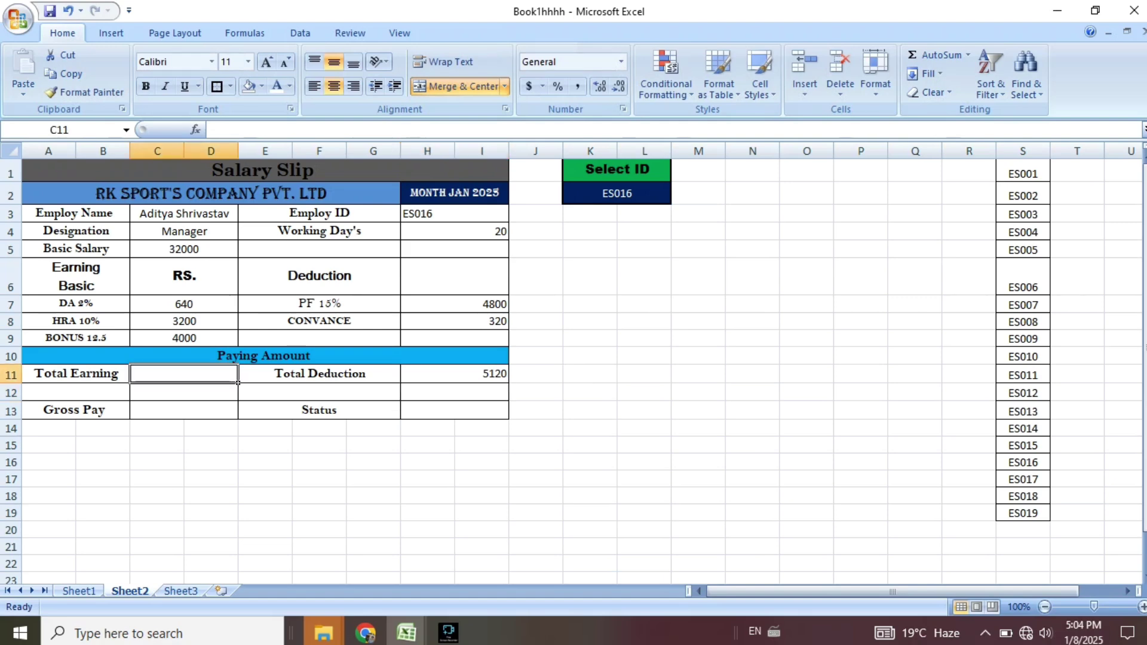
{"action": "left_click", "coordinate": [62, 579]}
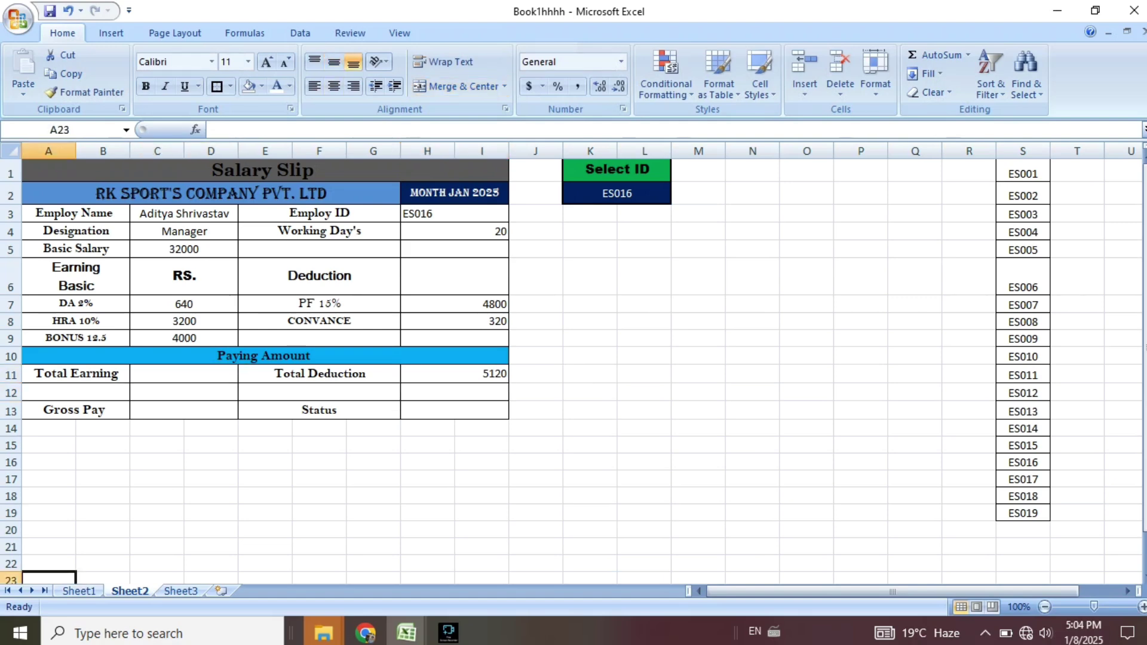
{"action": "left_click", "coordinate": [78, 591]}
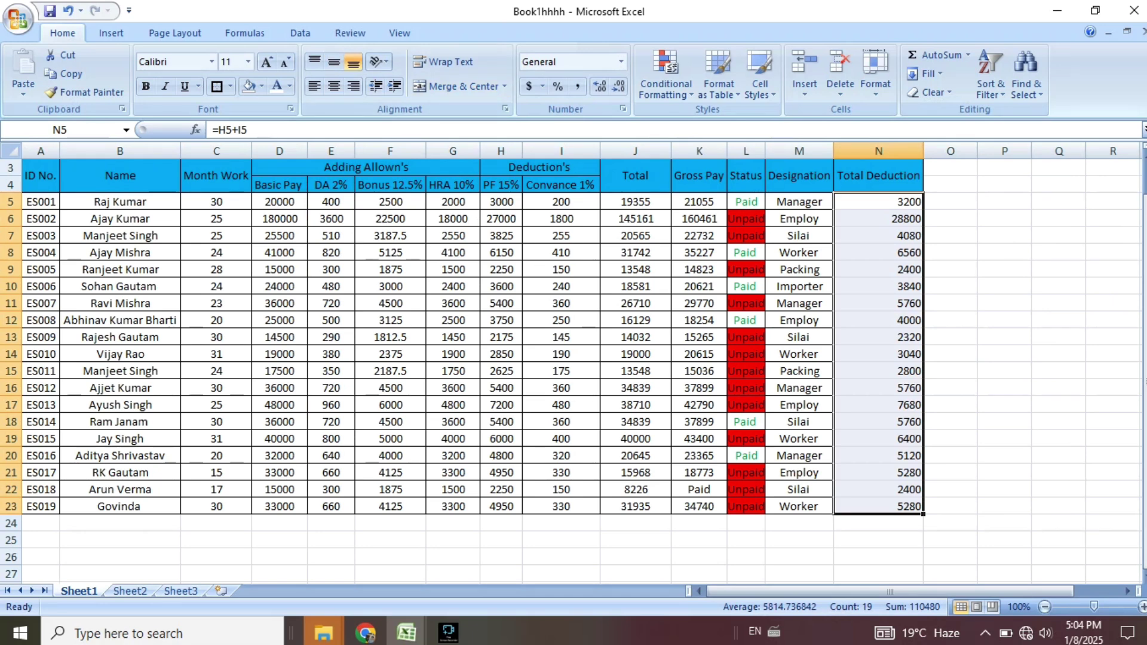
{"action": "scroll", "coordinate": [574, 359], "scroll_direction": "up", "scroll_amount": 1}
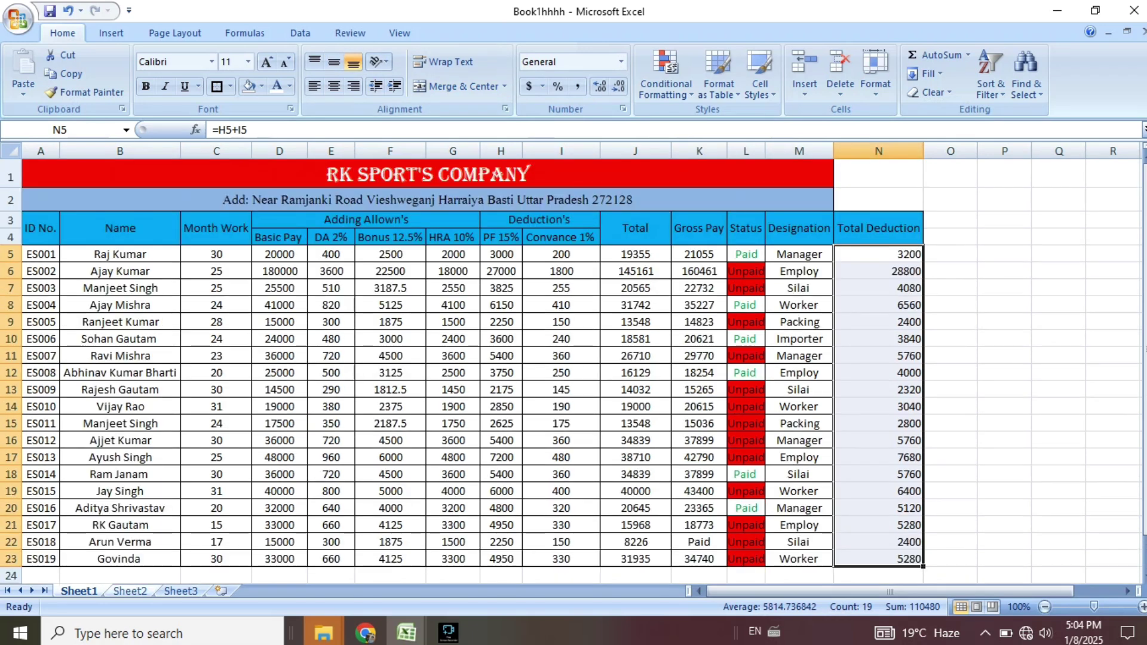
{"action": "left_click", "coordinate": [129, 591]}
{"action": "left_click", "coordinate": [184, 411]}
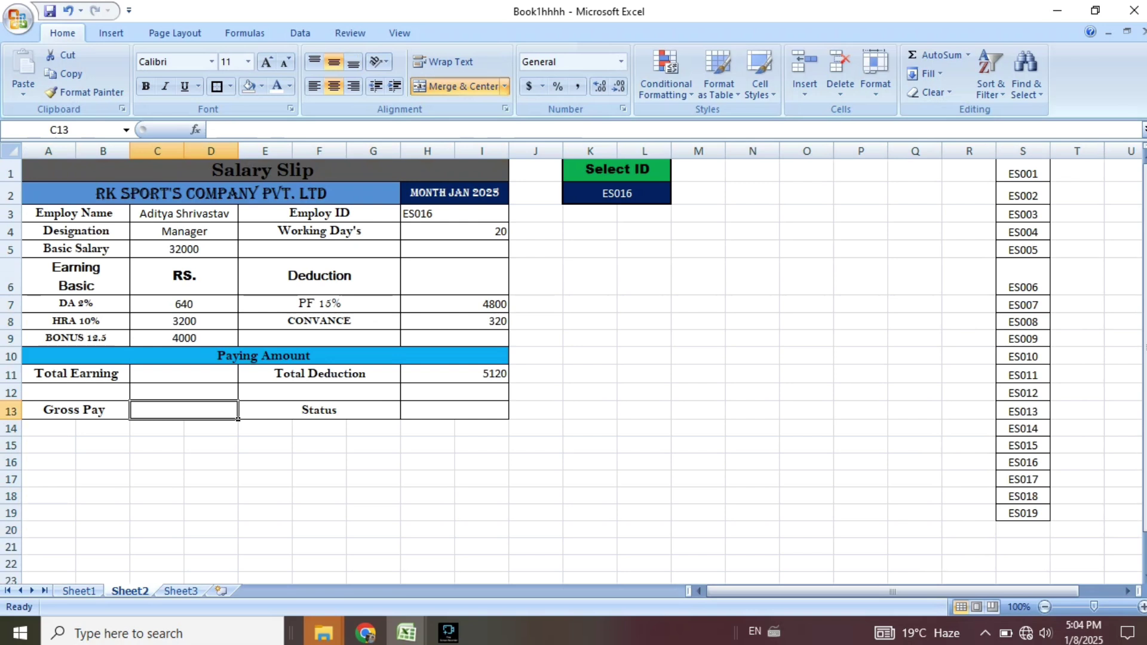
{"action": "type", "text": "=vl"}
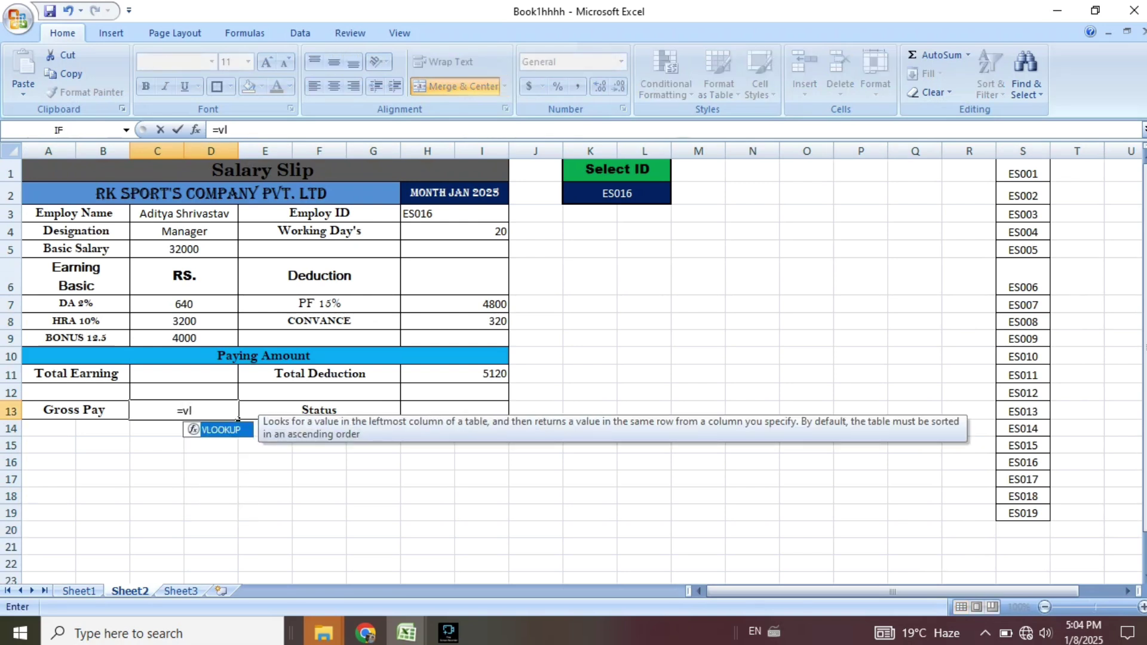
{"action": "key", "text": "Tab"}
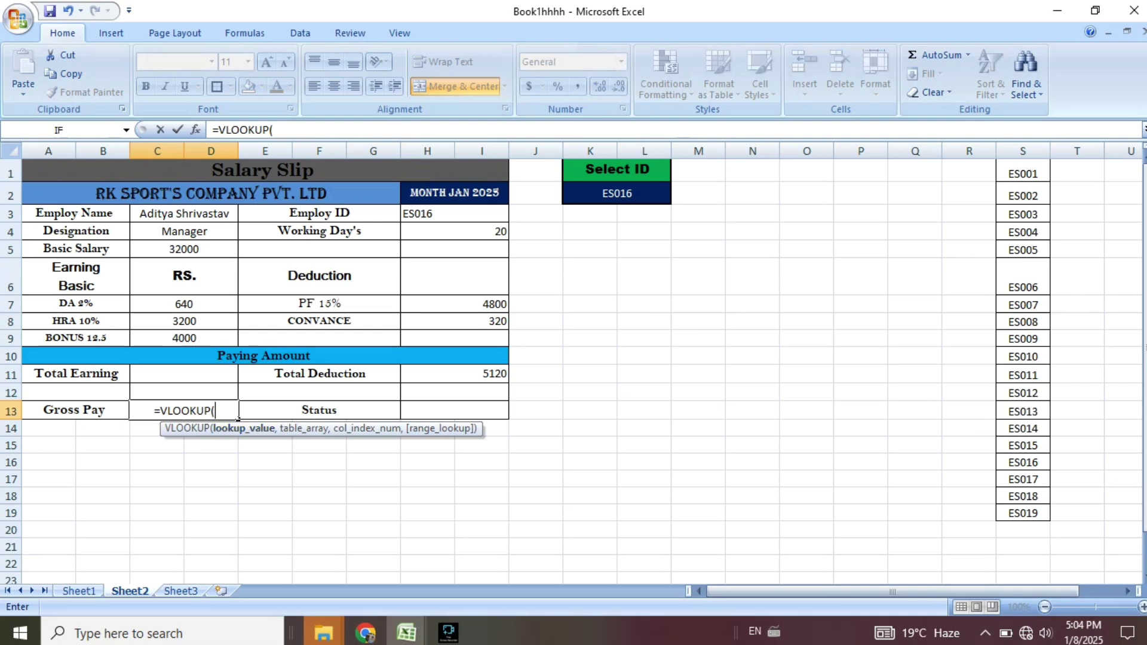
{"action": "left_click", "coordinate": [617, 194]}
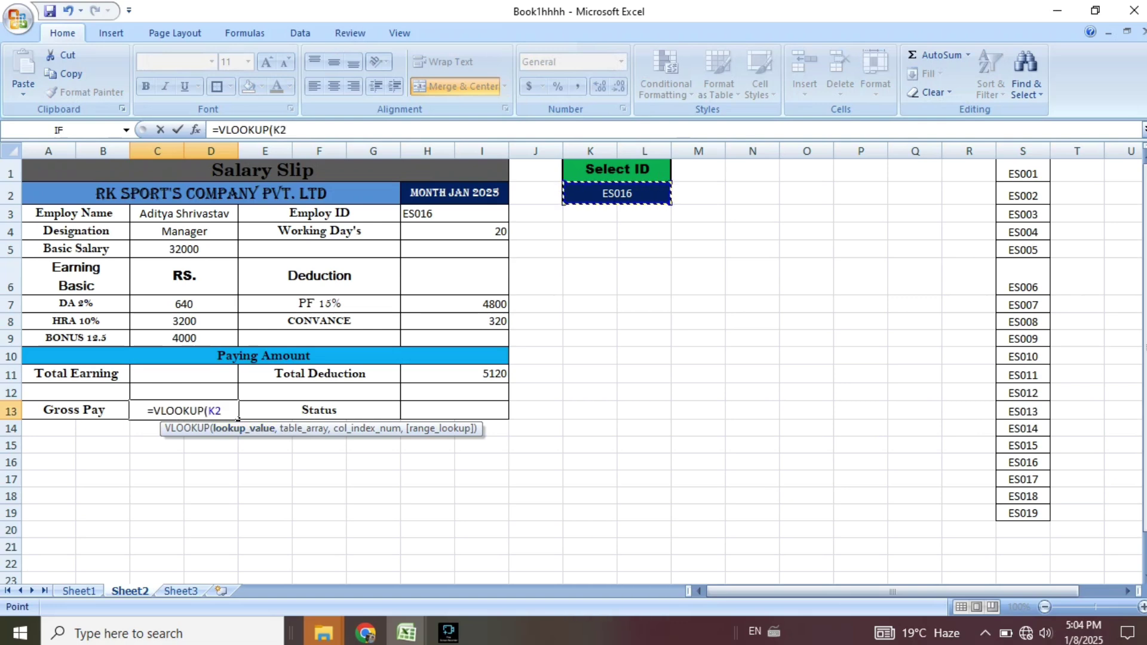
{"action": "type", "text": ","}
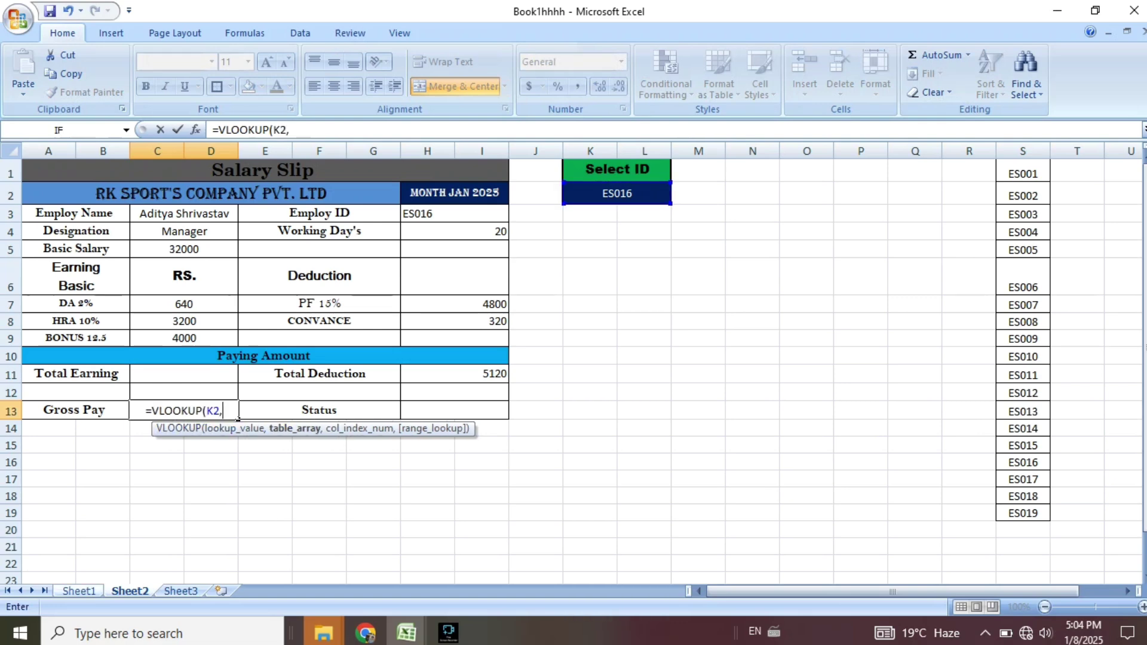
{"action": "left_click", "coordinate": [79, 590]}
{"action": "left_click_drag", "start_coordinate": [43, 254], "coordinate": [920, 562]}
{"action": "type", "text": ","}
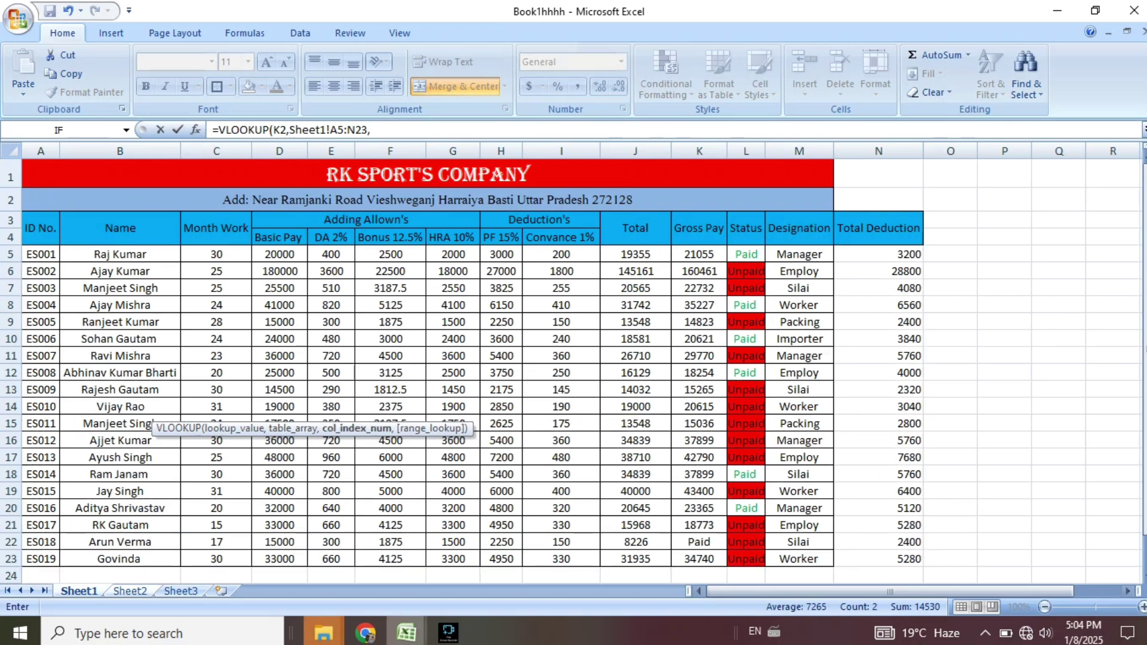
Clean the stray references and finish C13 with column 8, showing 4800.
{"action": "left_click", "coordinate": [130, 591]}
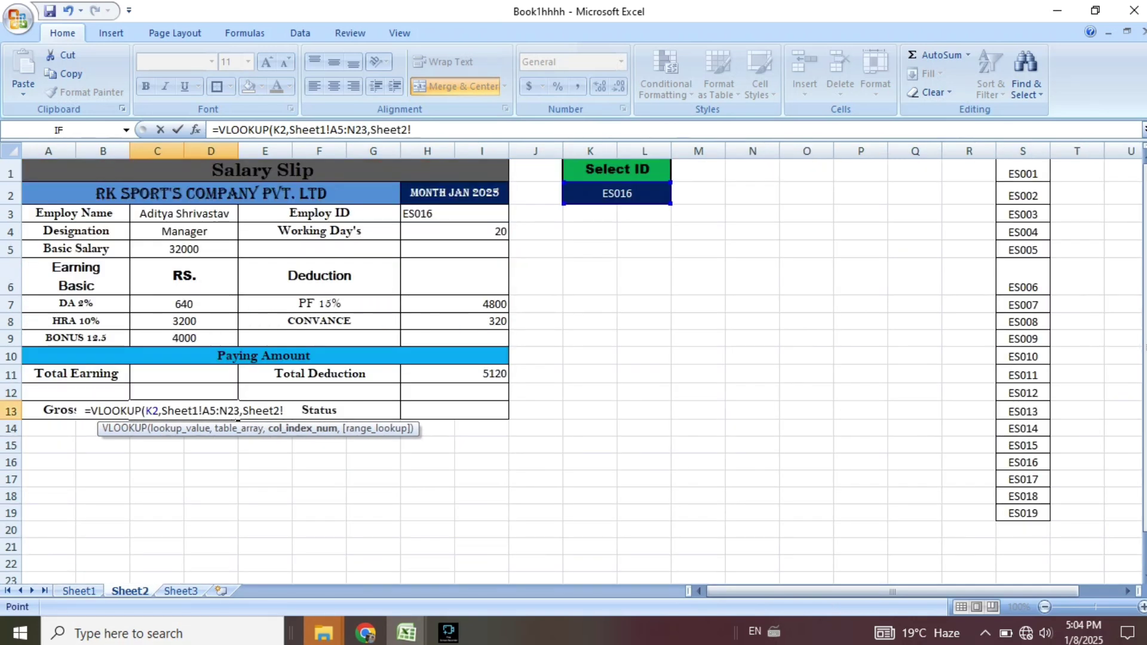
{"action": "key", "text": "BackSpace"}
{"action": "key", "text": "BackSpace"}
{"action": "key", "text": "BackSpace"}
{"action": "key", "text": "BackSpace"}
{"action": "key", "text": "BackSpace"}
{"action": "key", "text": "BackSpace"}
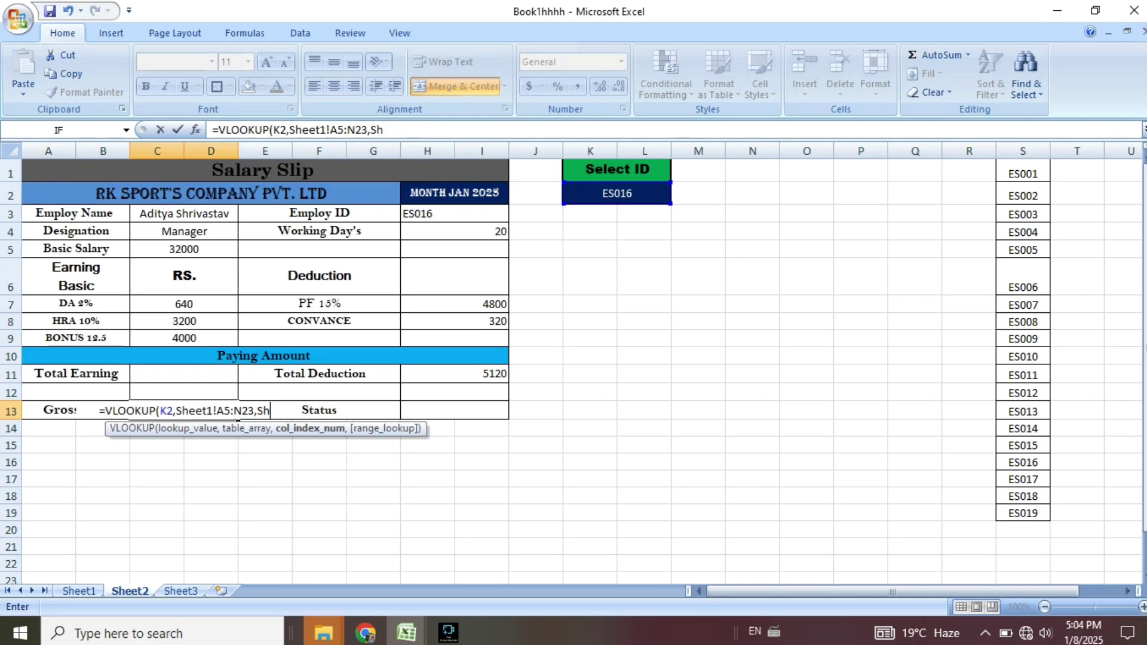
{"action": "key", "text": "BackSpace"}
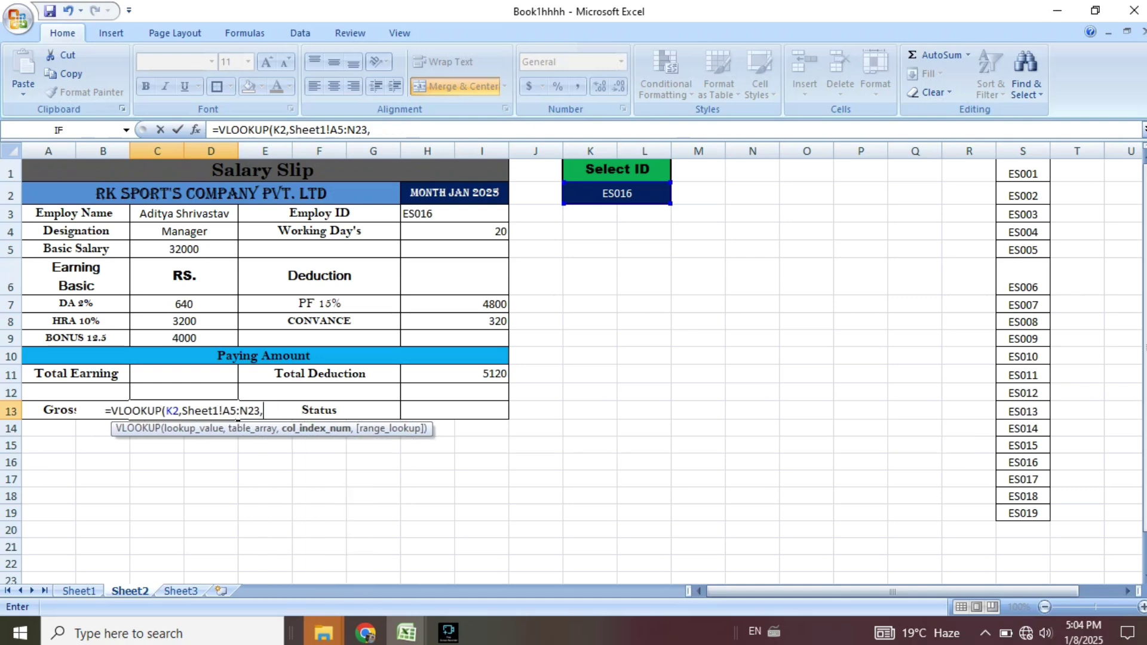
{"action": "left_click", "coordinate": [79, 591]}
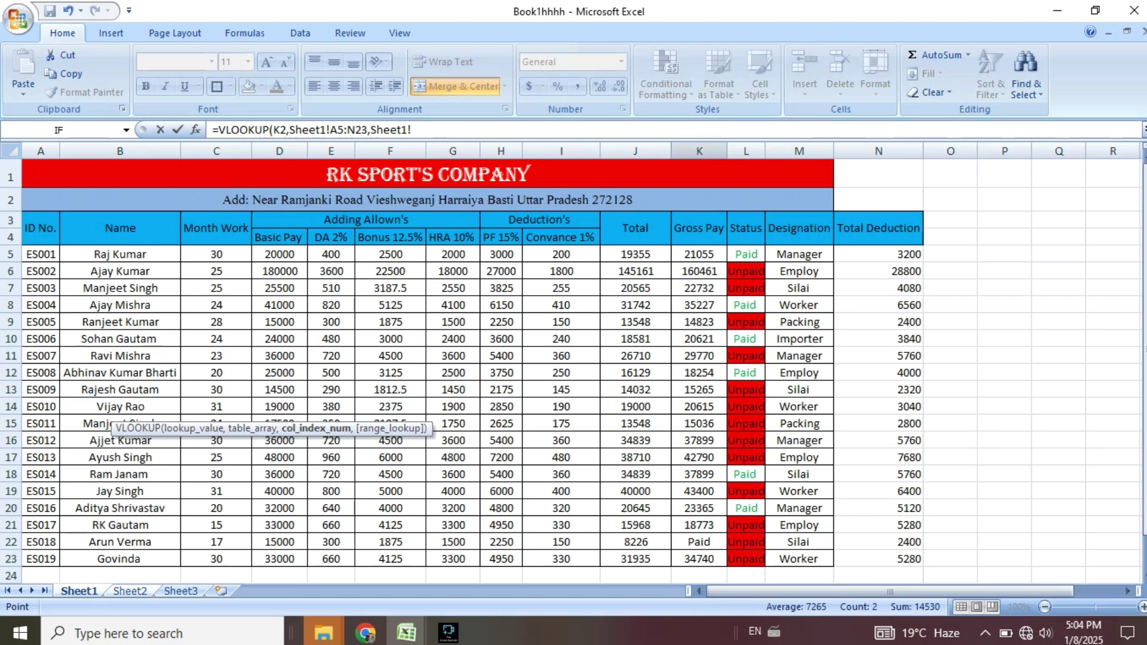
{"action": "left_click", "coordinate": [699, 151]}
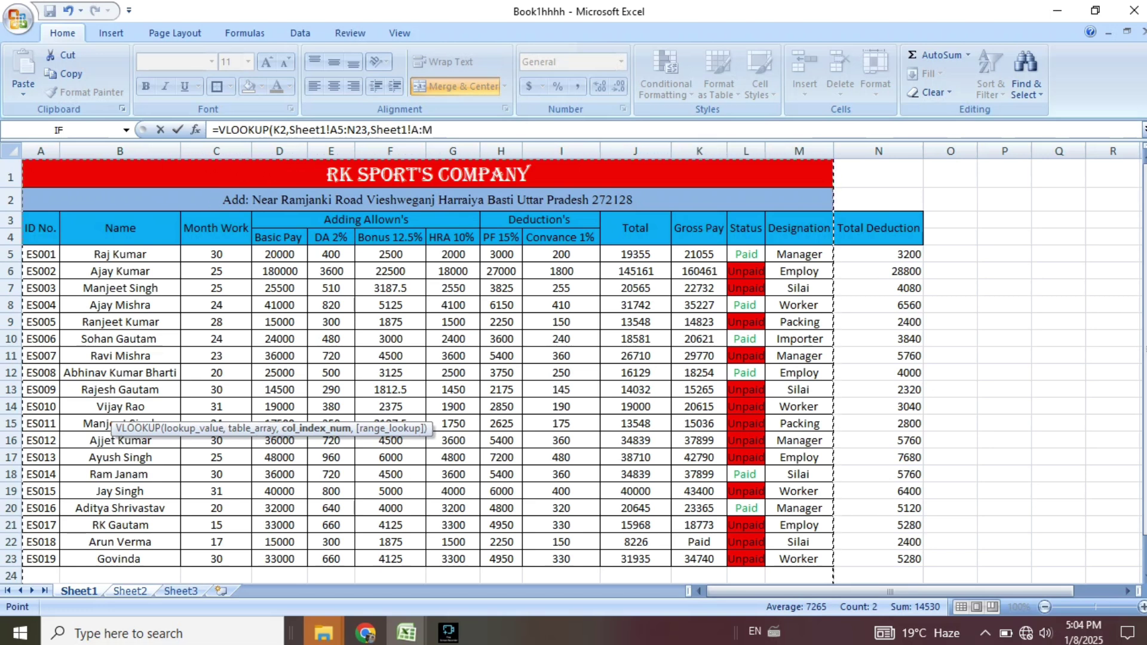
{"action": "key", "text": "ctrl+Page_Down"}
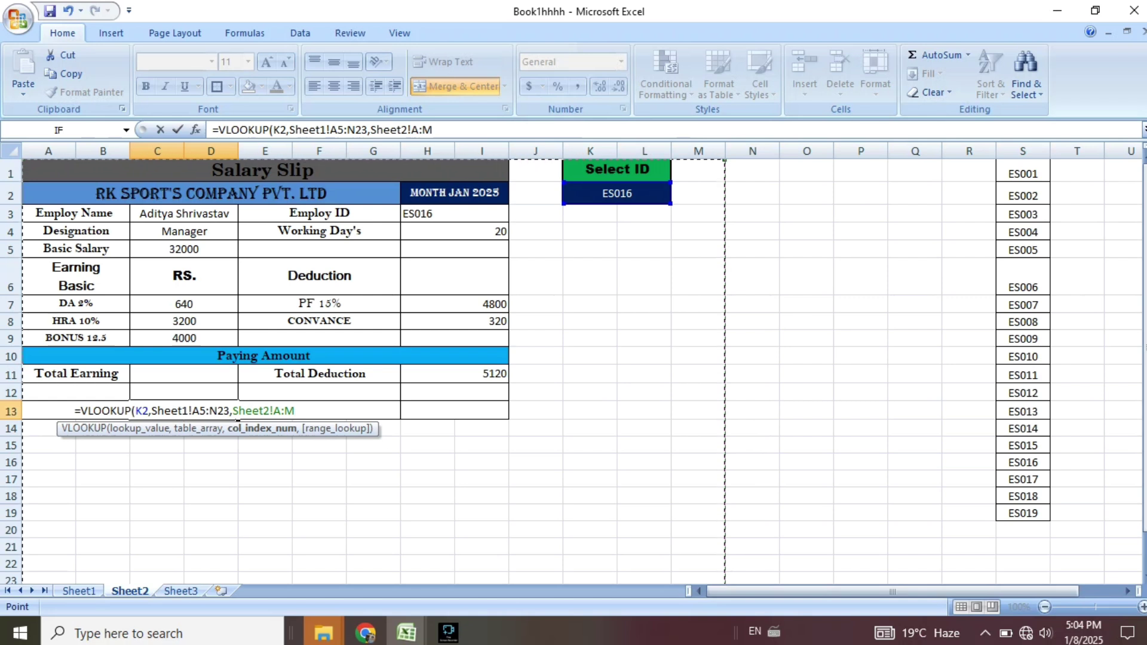
{"action": "key", "text": "BackSpace"}
{"action": "key", "text": "BackSpace"}
{"action": "key", "text": "BackSpace"}
{"action": "key", "text": "BackSpace"}
{"action": "key", "text": "BackSpace"}
{"action": "key", "text": "BackSpace"}
{"action": "key", "text": "BackSpace"}
{"action": "key", "text": "BackSpace"}
{"action": "key", "text": "BackSpace"}
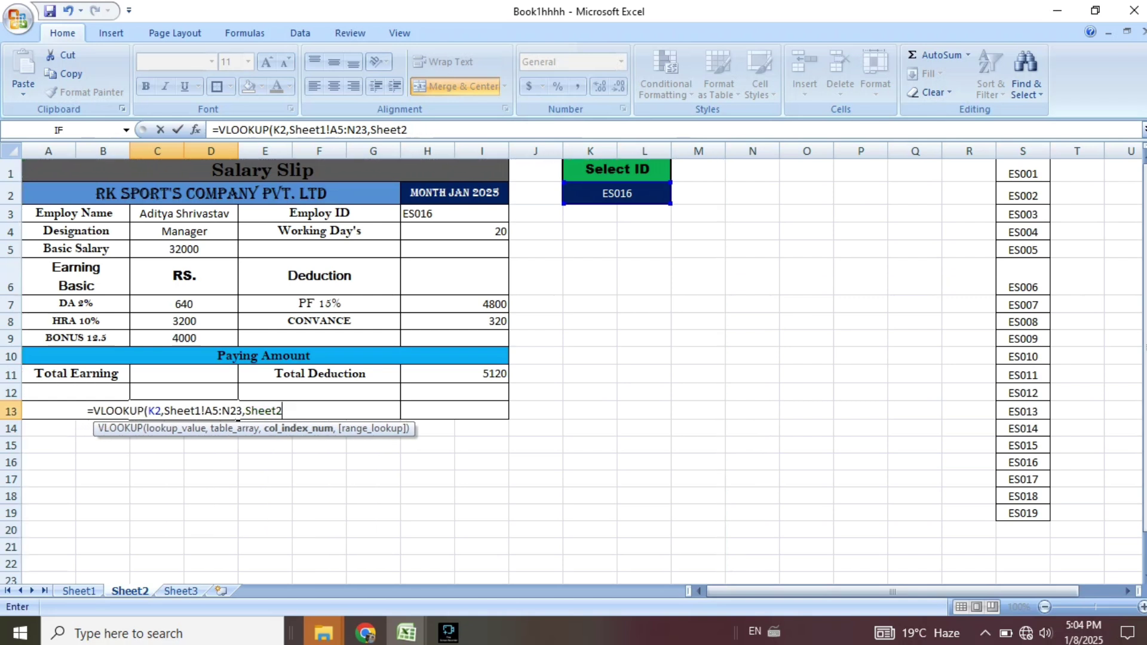
{"action": "key", "text": "BackSpace"}
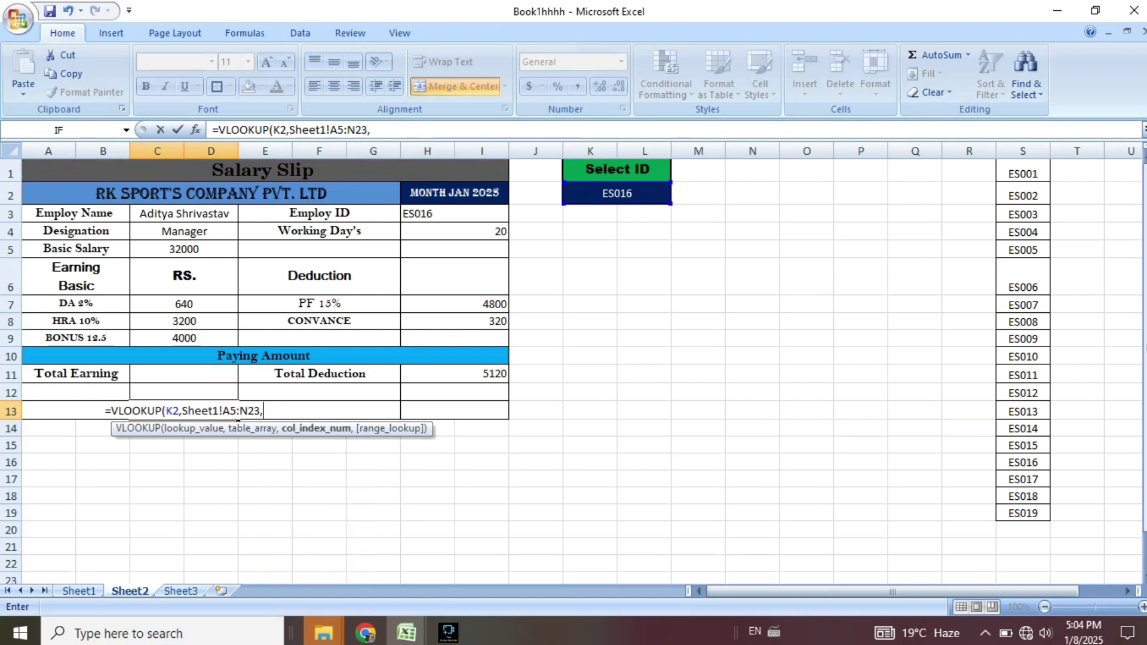
{"action": "type", "text": "8"}
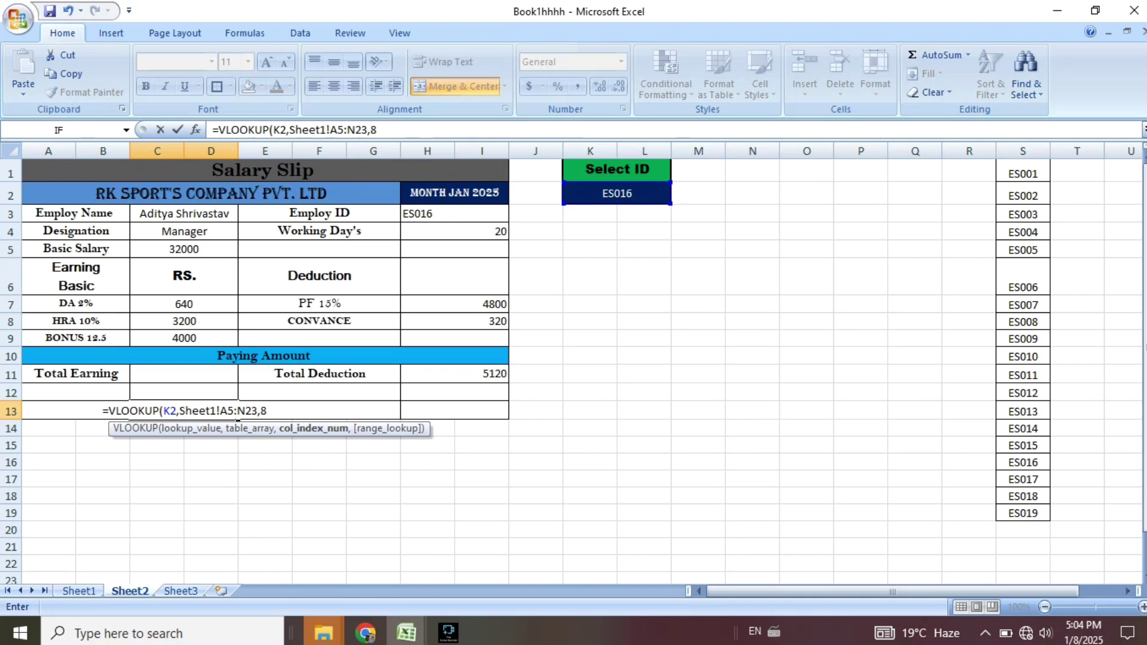
{"action": "type", "text": ")"}
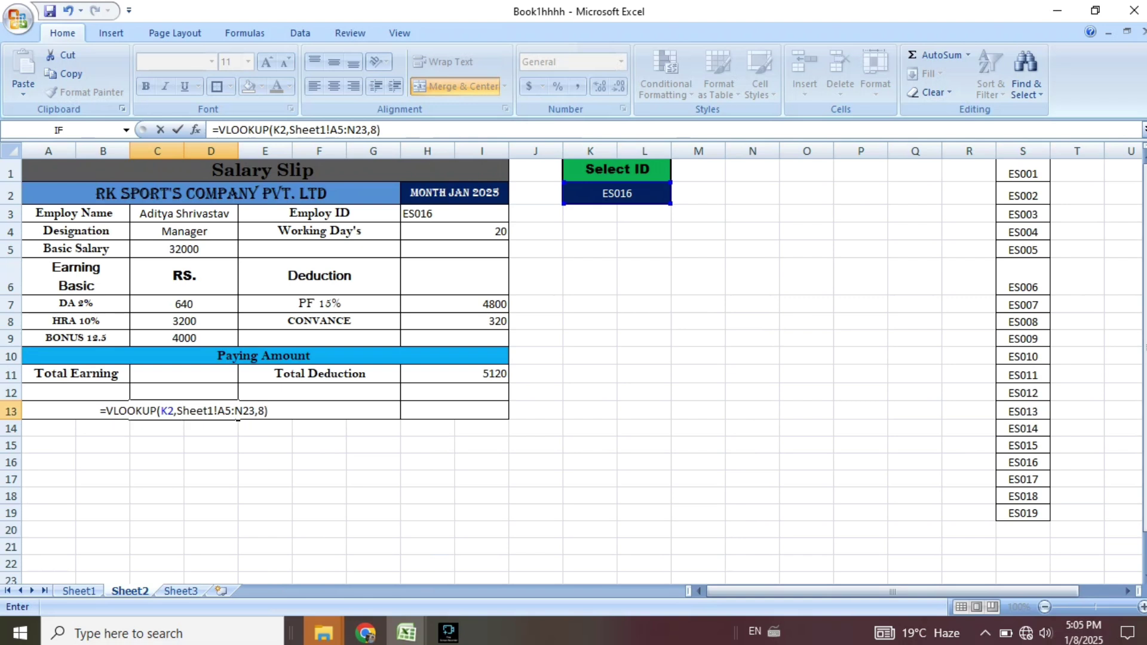
{"action": "key", "text": "Return"}
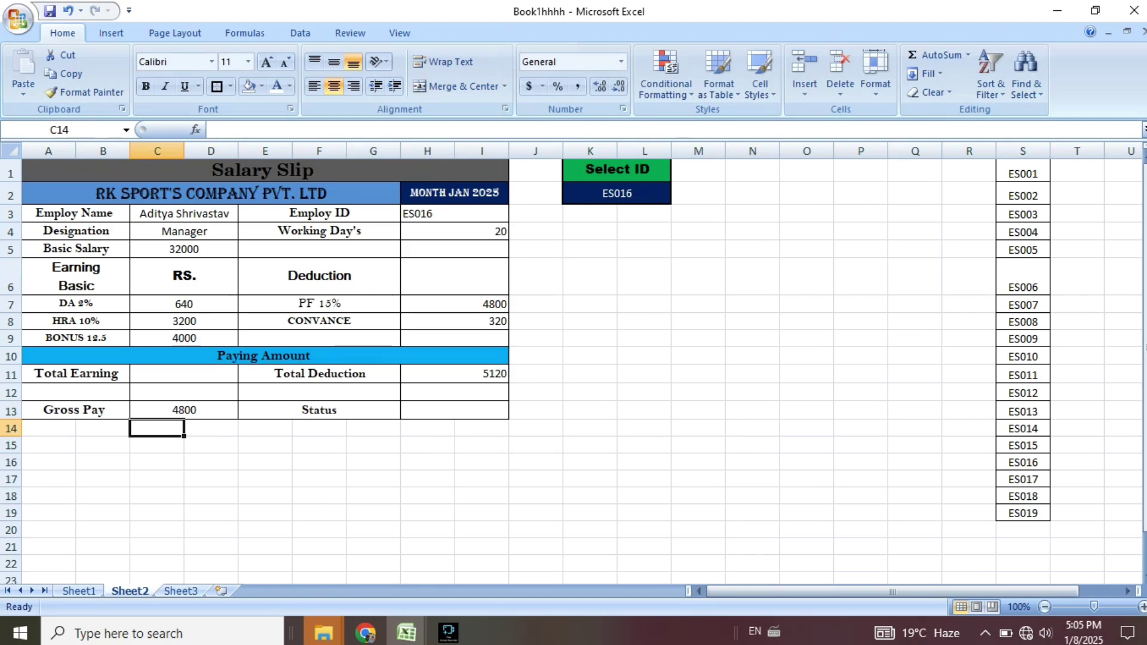
Change the Gross Pay lookup column in C13 from 8 to 11.
{"action": "left_click", "coordinate": [79, 591]}
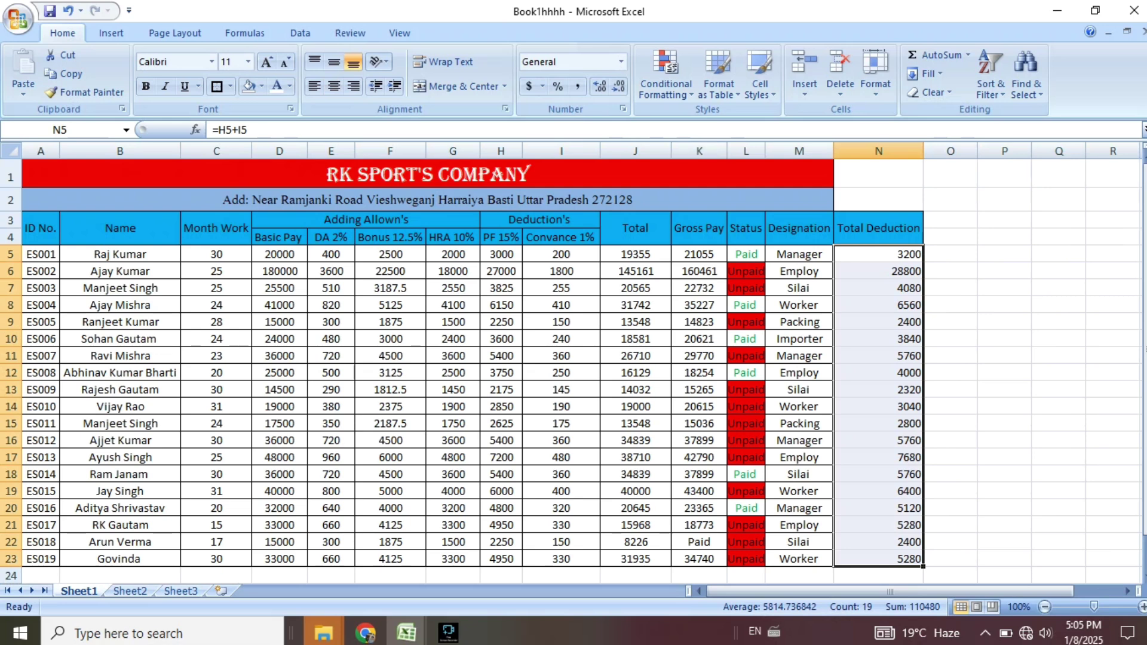
{"action": "left_click", "coordinate": [130, 591]}
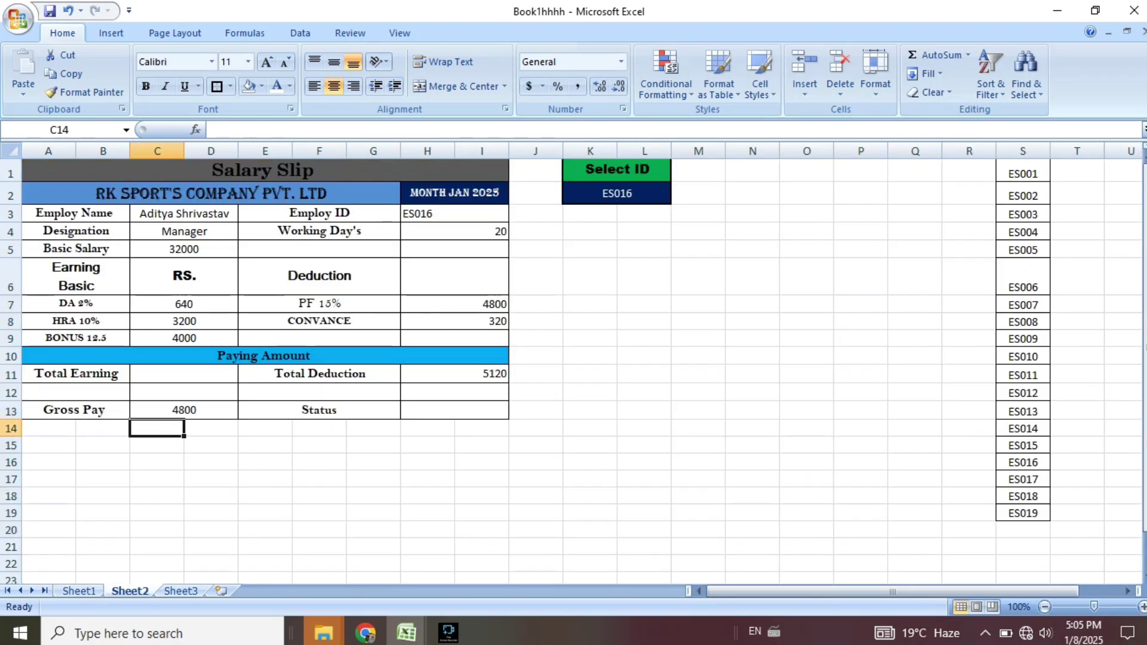
{"action": "double_click", "coordinate": [218, 411]}
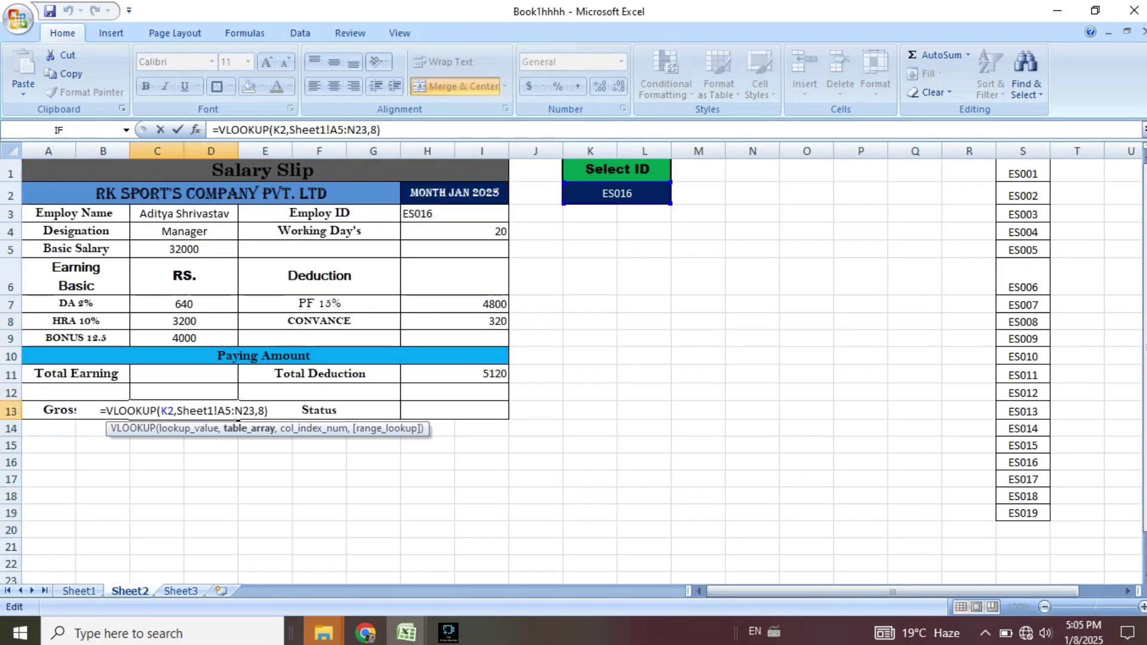
{"action": "left_click", "coordinate": [264, 412]}
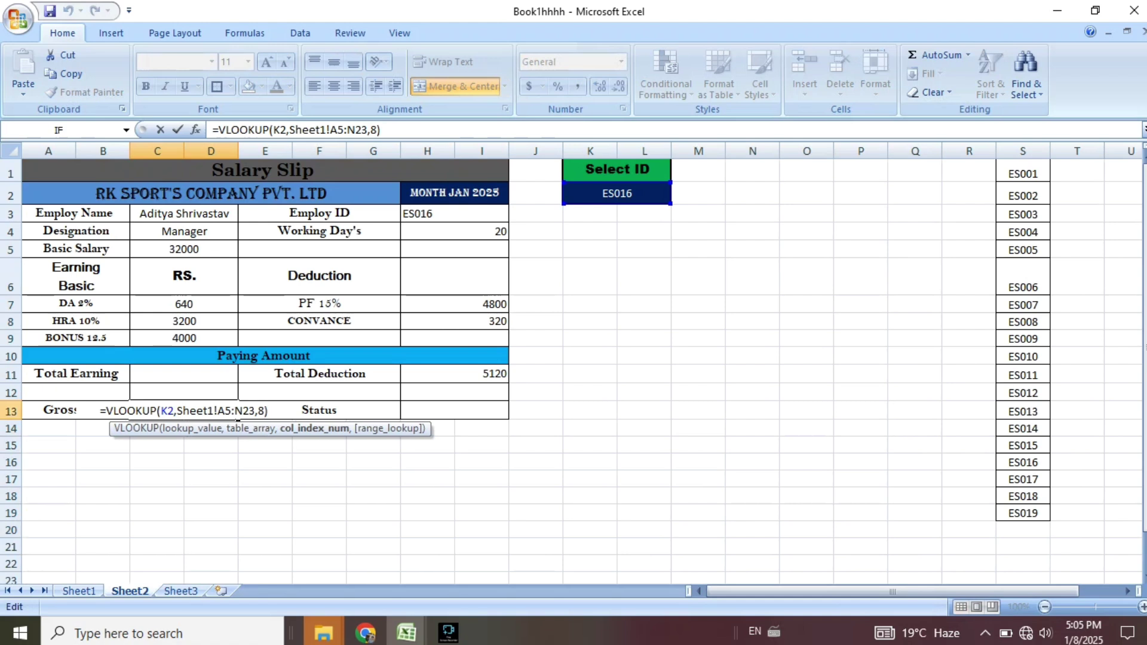
{"action": "key", "text": "BackSpace"}
{"action": "type", "text": "11"}
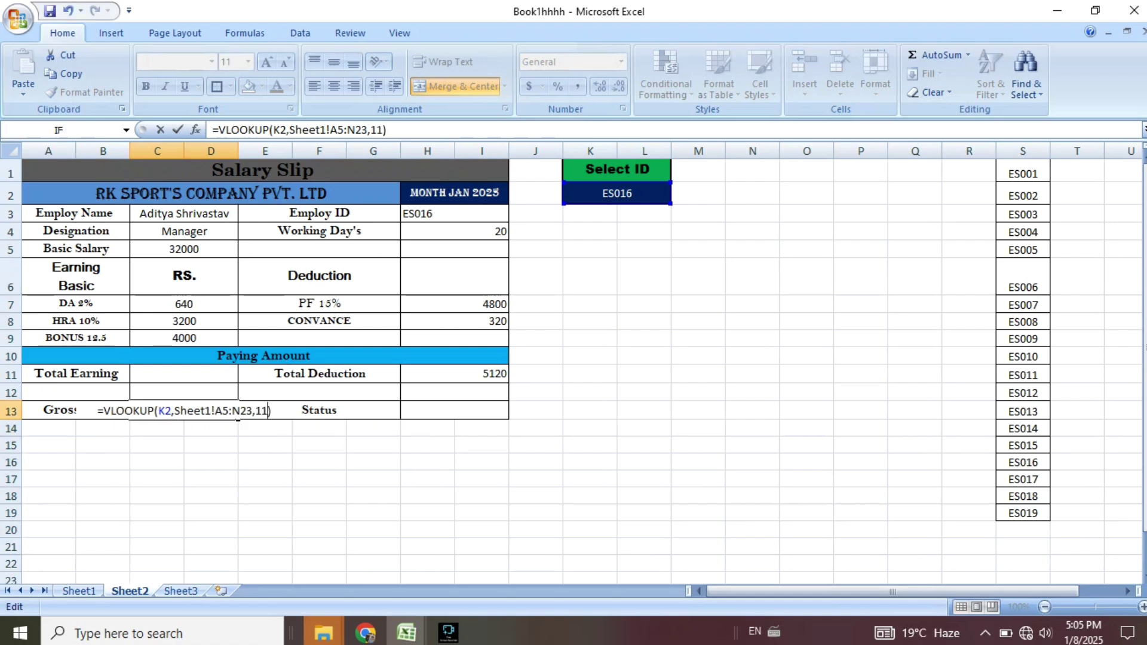
{"action": "key", "text": "Return"}
Remove the decimal places from the Gross Pay value.
{"action": "left_click", "coordinate": [184, 410]}
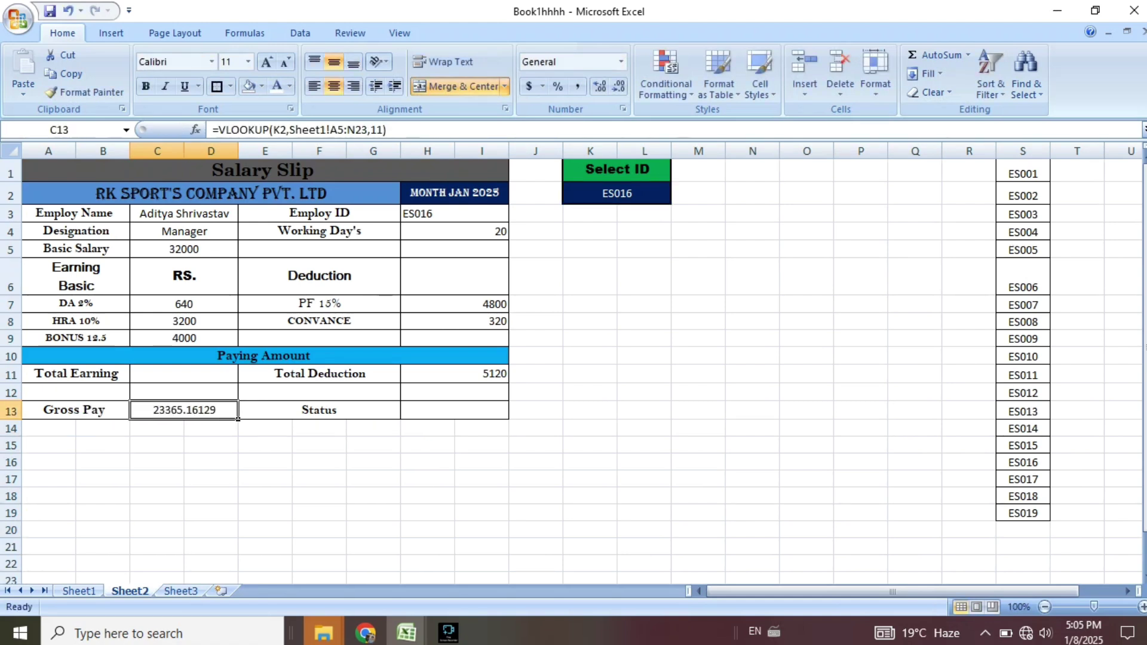
{"action": "left_click", "coordinate": [618, 86]}
{"action": "left_click", "coordinate": [618, 86]}
{"action": "left_click", "coordinate": [619, 87]}
{"action": "left_click", "coordinate": [618, 86]}
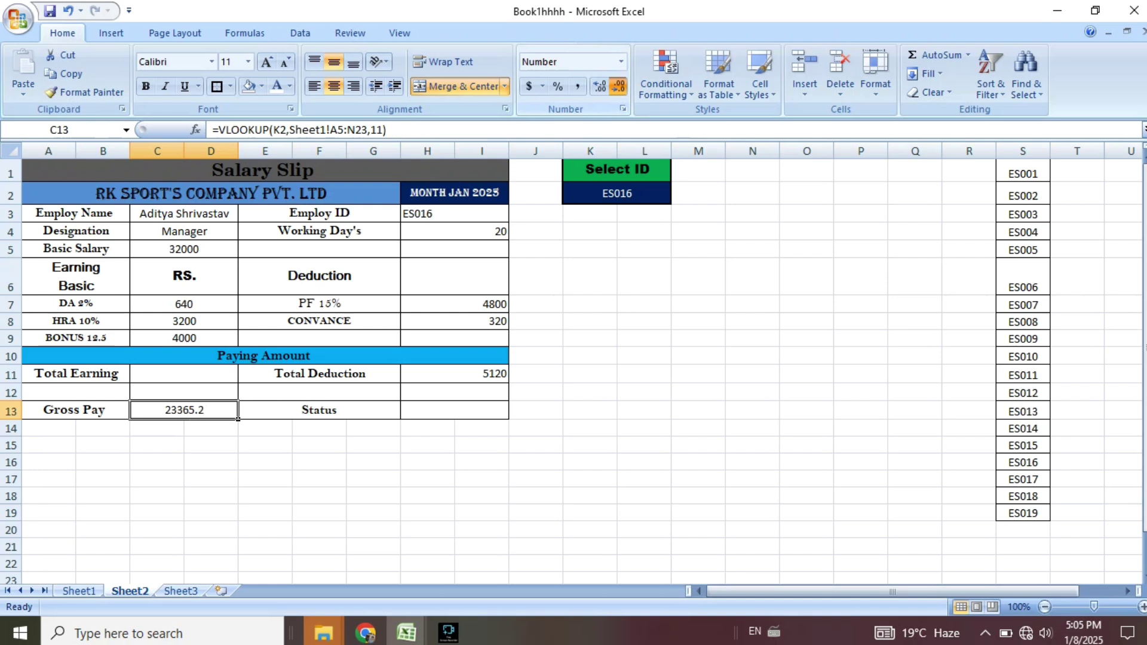
{"action": "left_click", "coordinate": [618, 87]}
{"action": "left_click", "coordinate": [590, 428]}
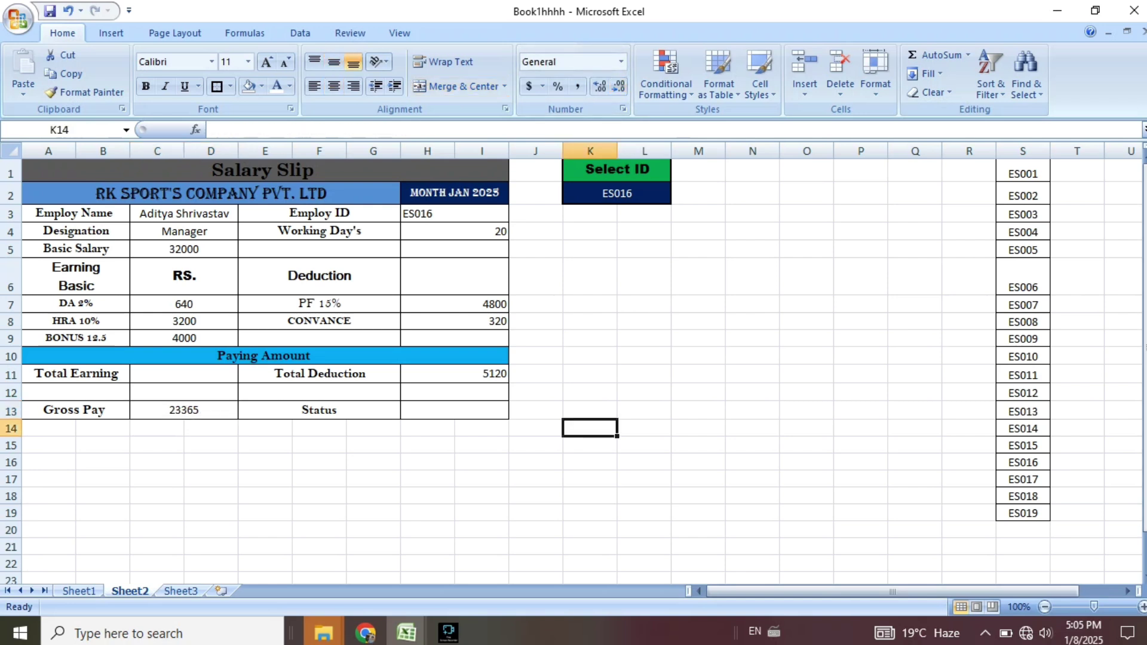
Drop the stray E17 reference so C13 reads =VLOOKUP(K2,Sheet1!A5:N23,11), showing 23365.
{"action": "left_click", "coordinate": [184, 410]}
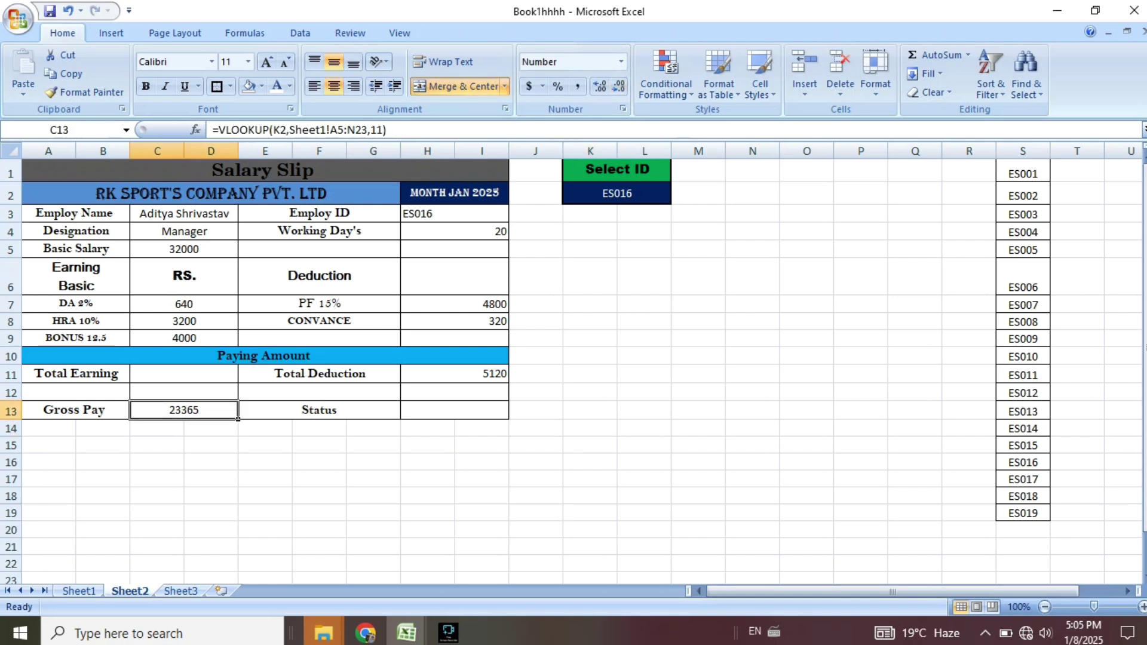
{"action": "double_click", "coordinate": [158, 410]}
{"action": "left_click", "coordinate": [266, 479]}
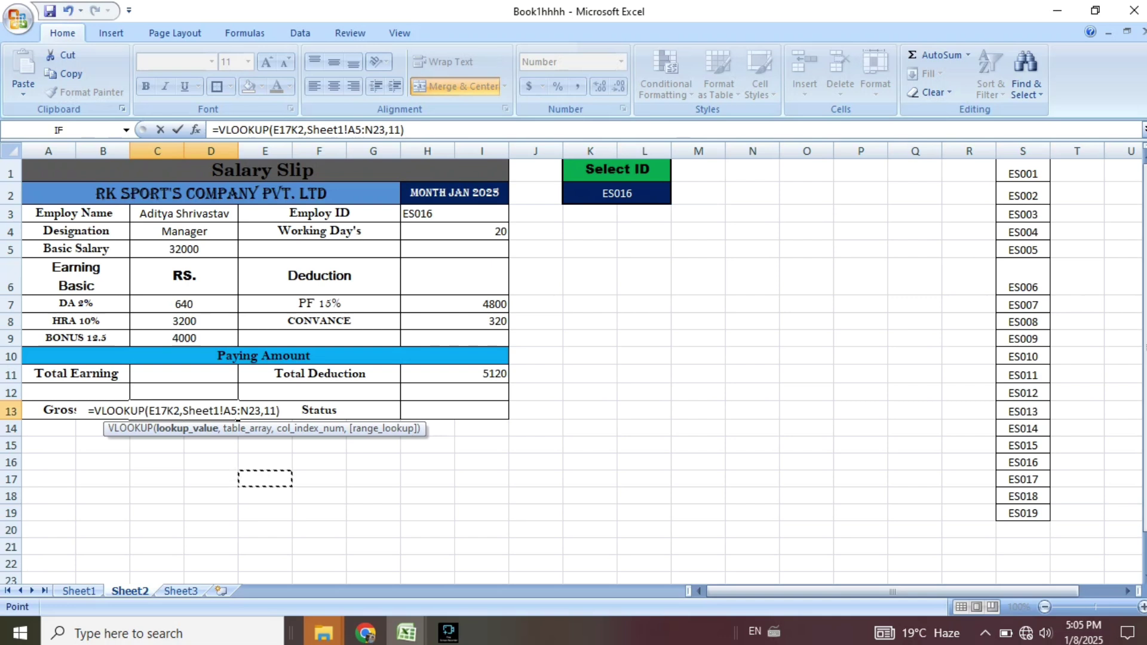
{"action": "key", "text": "BackSpace"}
{"action": "key", "text": "BackSpace"}
{"action": "key", "text": "BackSpace"}
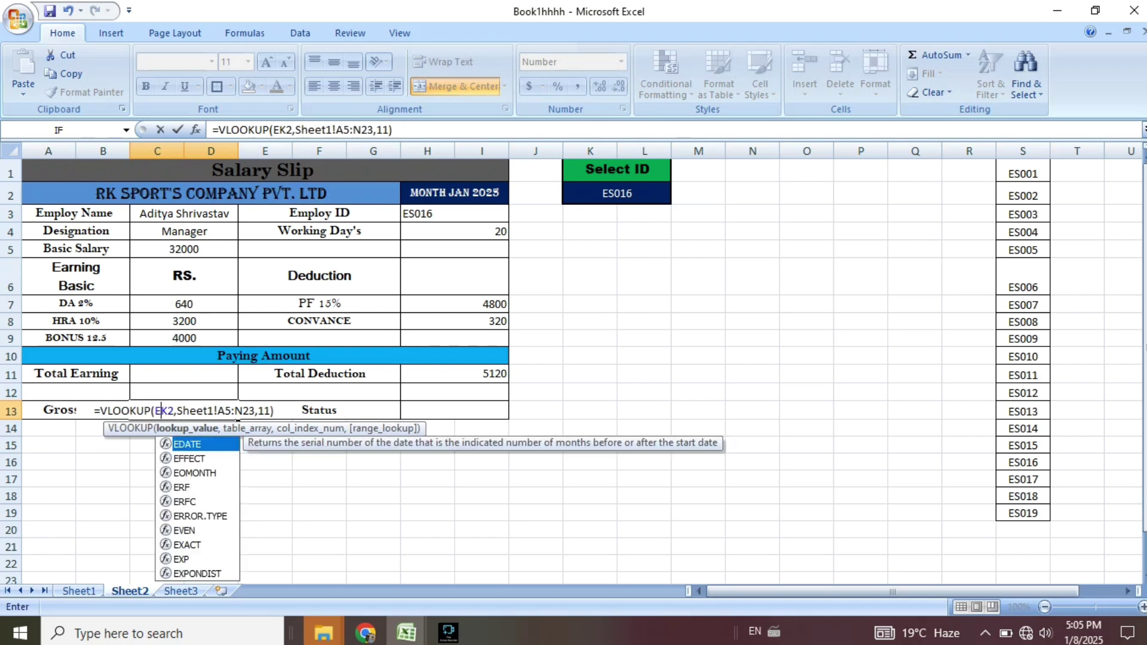
{"action": "key", "text": "Return"}
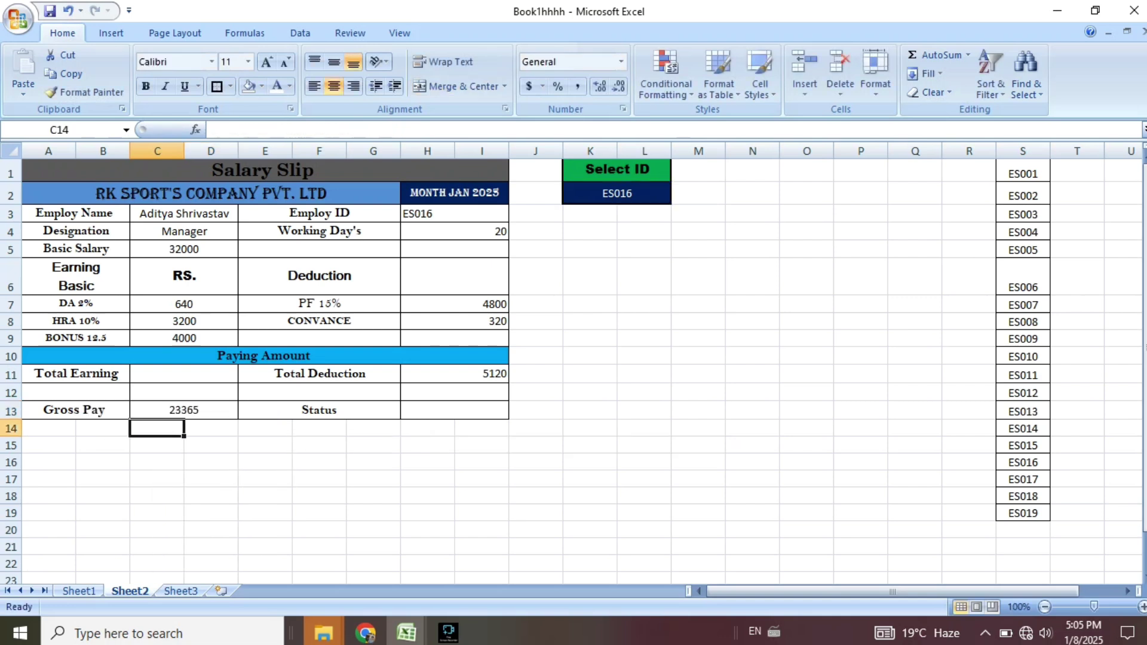
Enter =VLOOKUP(K2,Sheet1!A5:N23,10) in the Total Earning cell C11.
{"action": "left_click", "coordinate": [236, 379]}
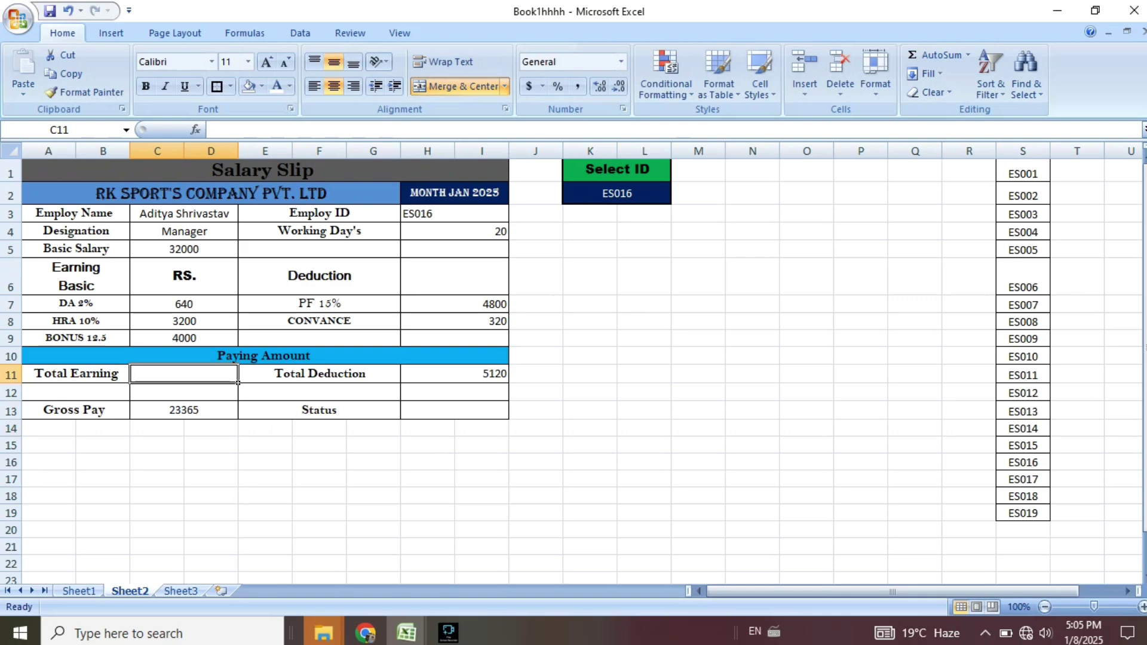
{"action": "left_click_drag", "start_coordinate": [36, 254], "coordinate": [923, 562]}
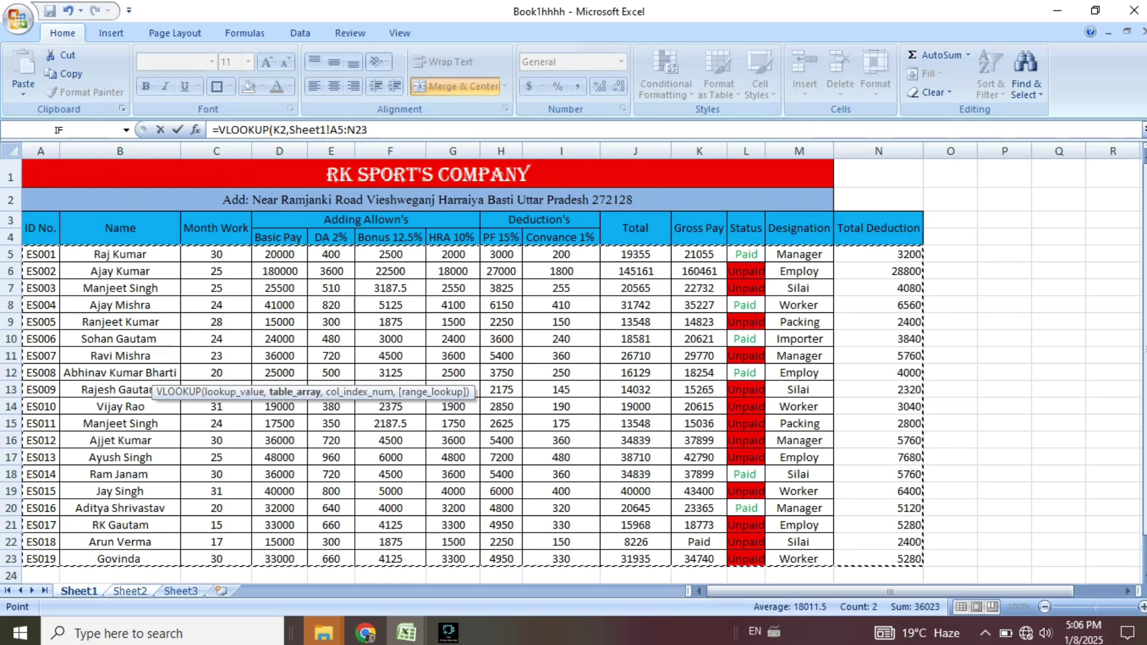
{"action": "type", "text": ","}
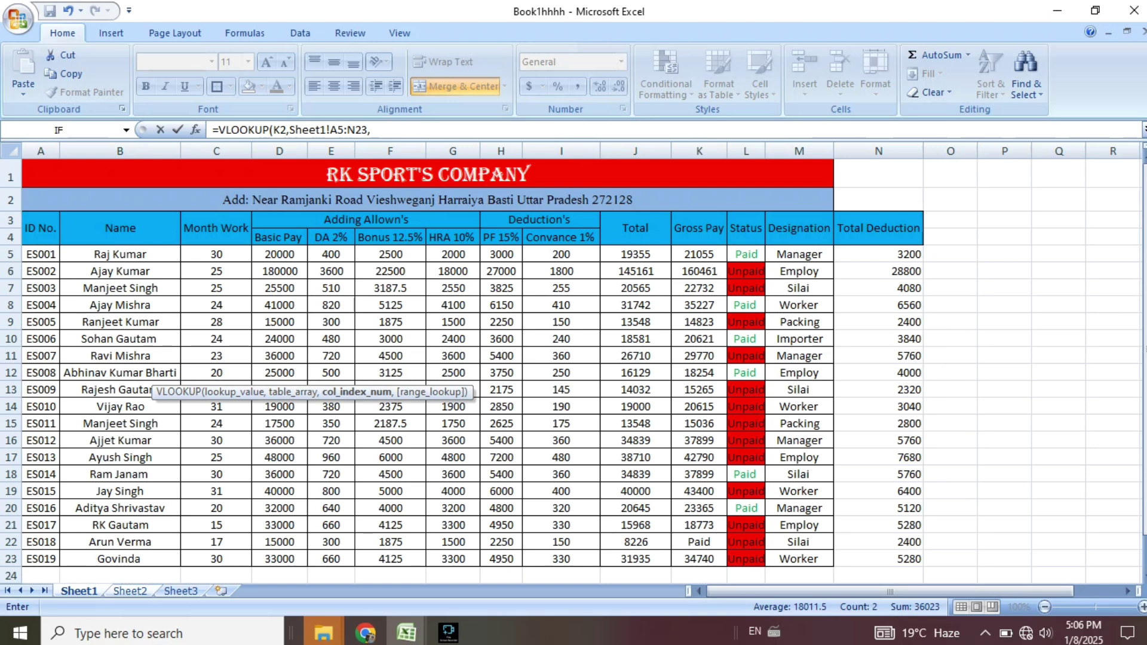
{"action": "key", "text": "ctrl+Page_Down"}
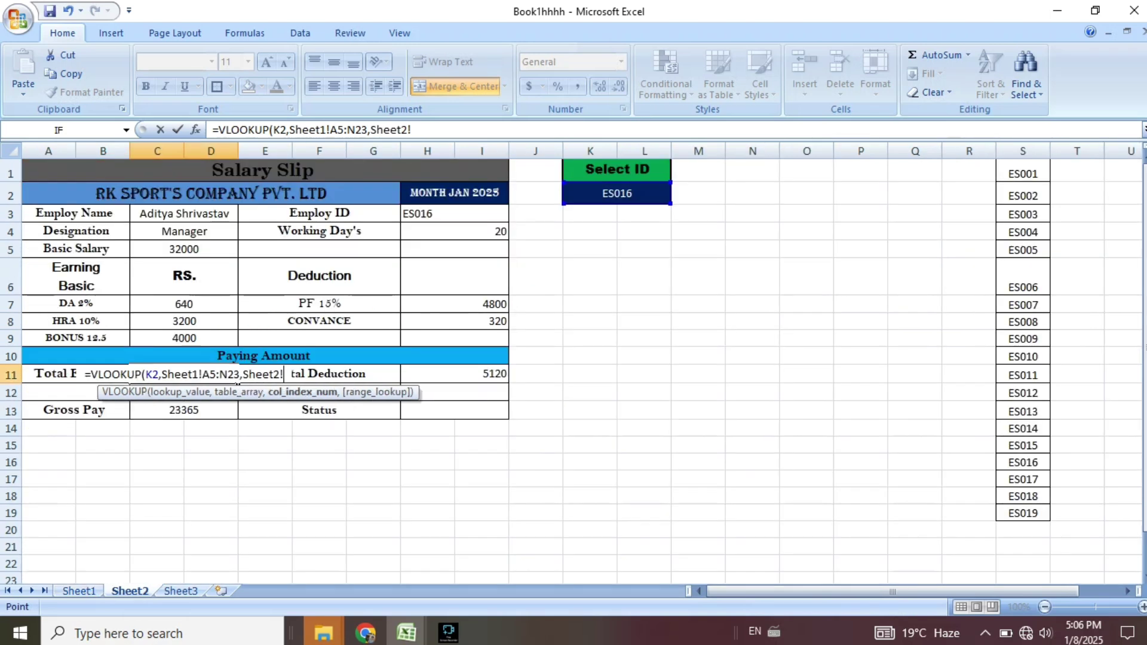
{"action": "key", "text": "BackSpace"}
{"action": "key", "text": "BackSpace"}
{"action": "key", "text": "BackSpace"}
{"action": "key", "text": "BackSpace"}
{"action": "key", "text": "BackSpace"}
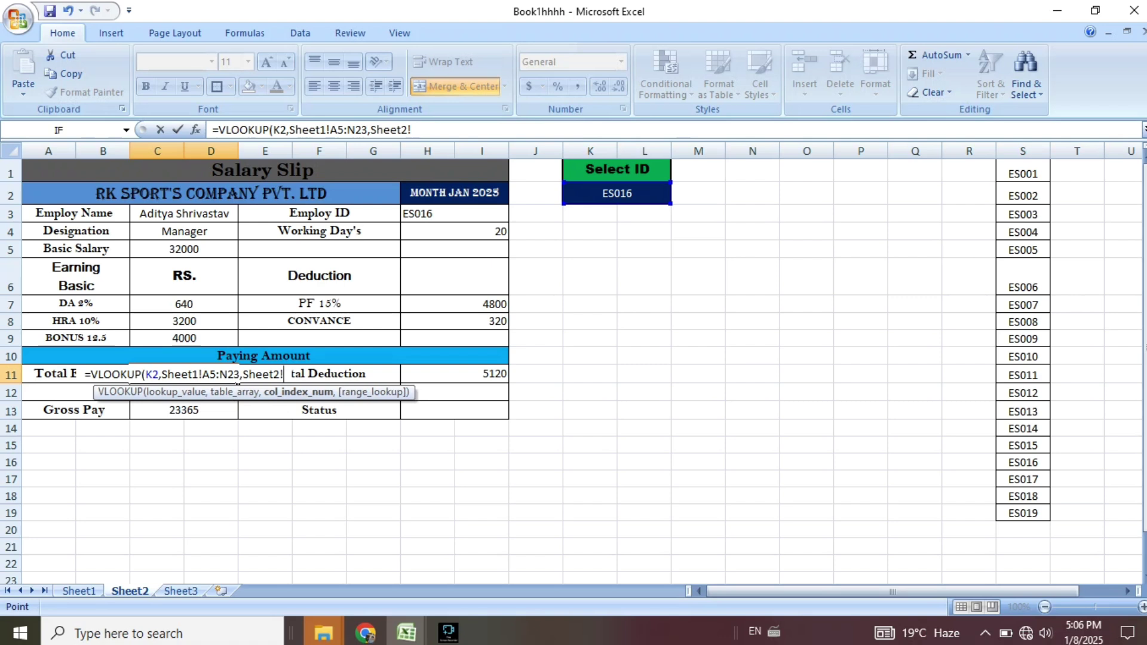
{"action": "key", "text": "BackSpace"}
{"action": "key", "text": "BackSpace"}
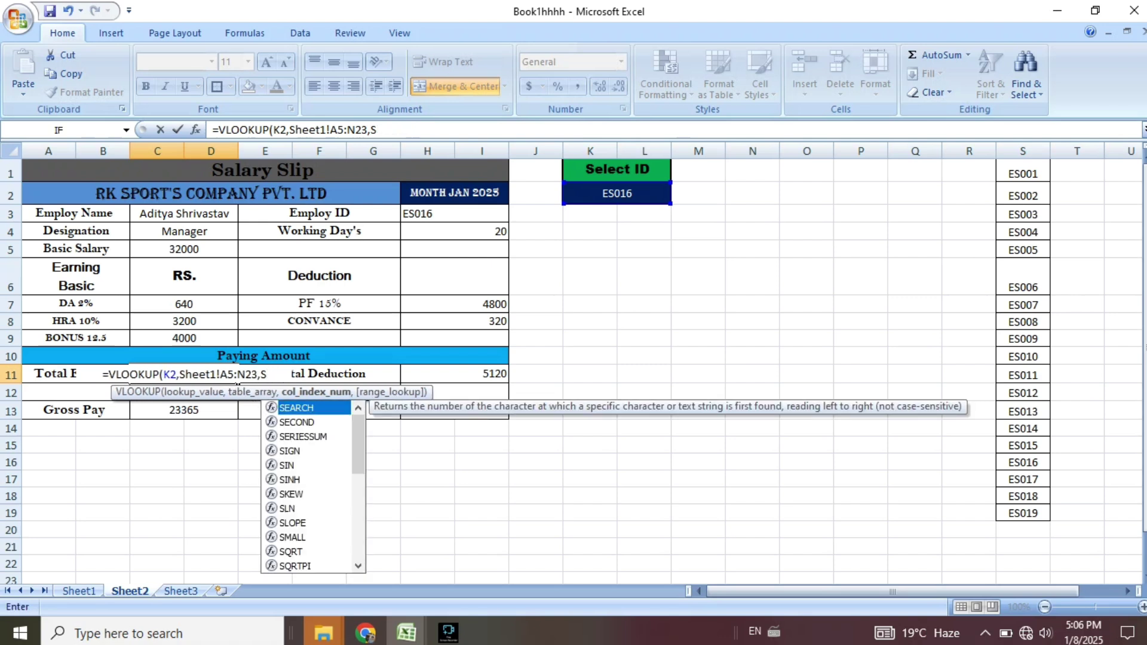
{"action": "type", "text": "10)"}
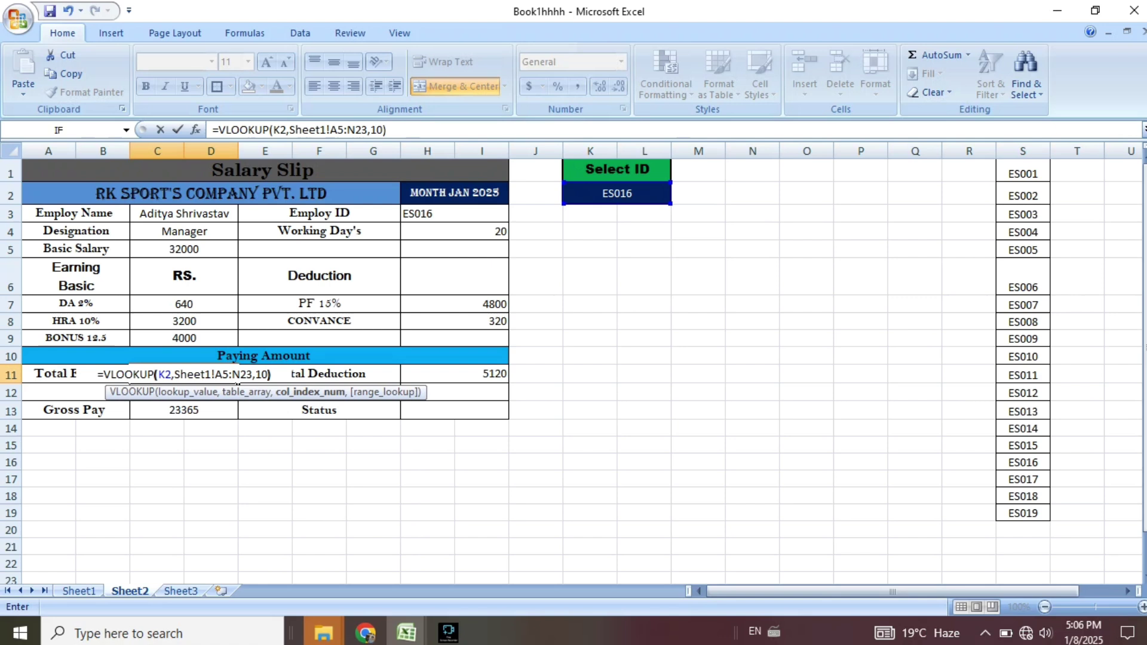
{"action": "key", "text": "Return"}
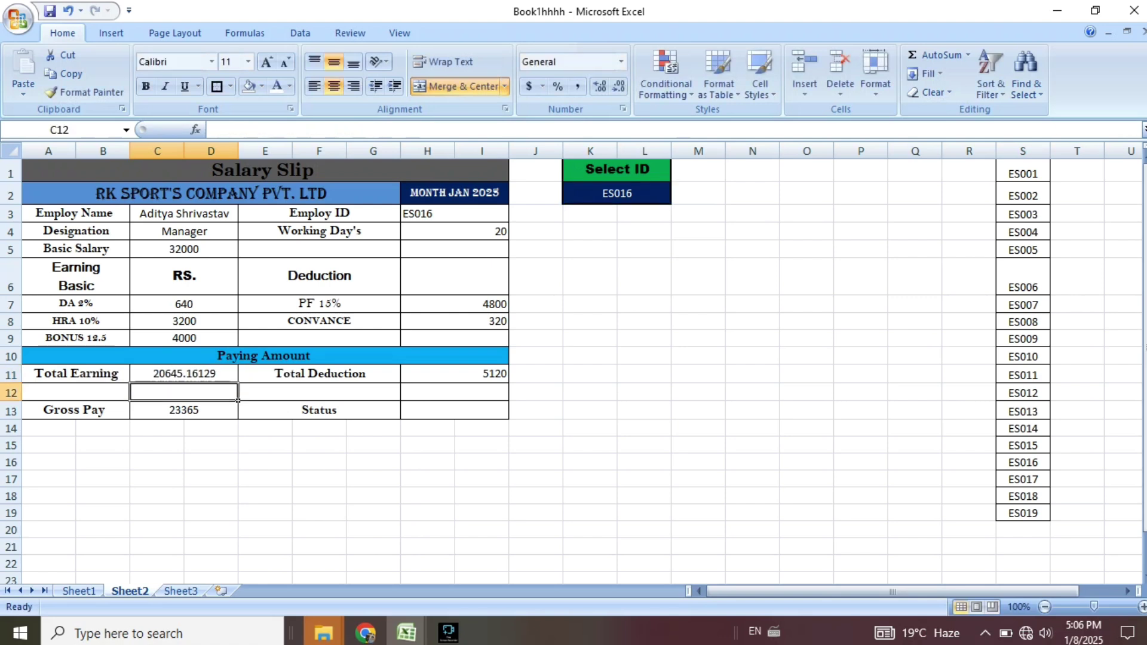
Remove the decimals so Total Earning shows the whole number 20645.
{"action": "key", "text": "Up"}
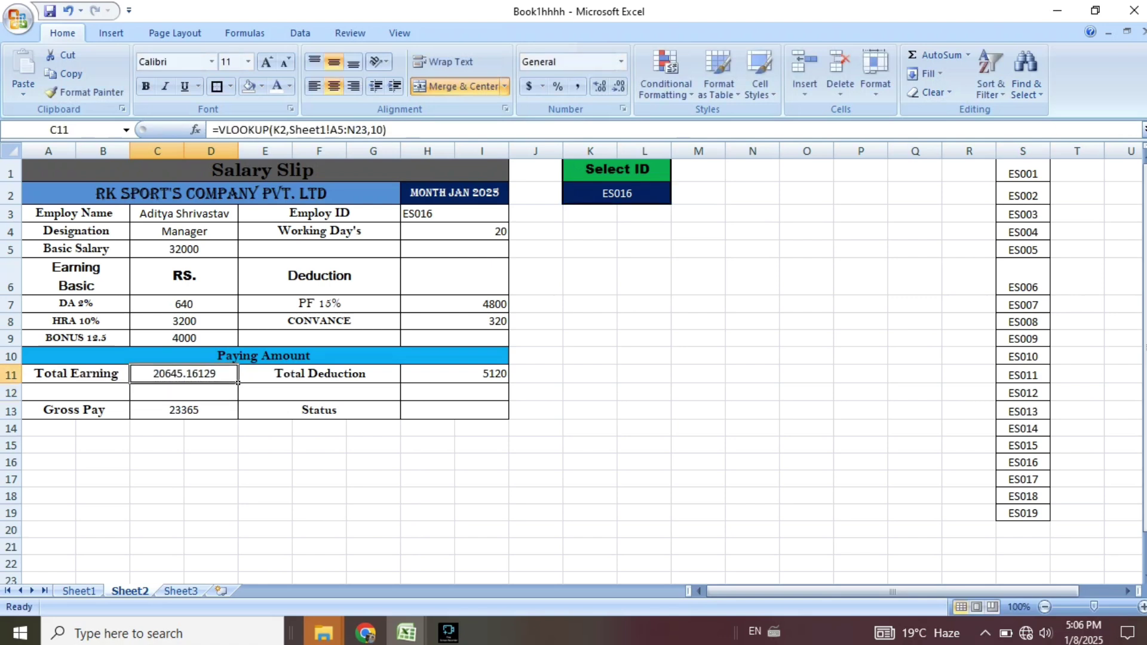
{"action": "left_click", "coordinate": [618, 86]}
{"action": "left_click", "coordinate": [618, 86]}
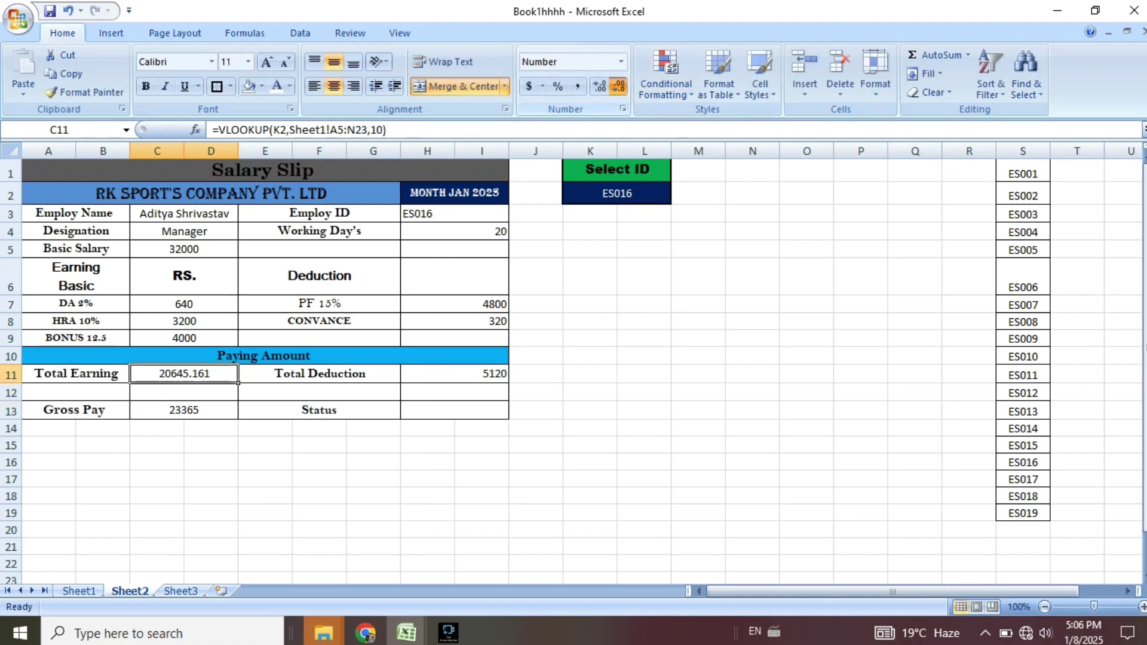
{"action": "left_click", "coordinate": [618, 86]}
{"action": "left_click", "coordinate": [619, 86]}
{"action": "left_click", "coordinate": [618, 86]}
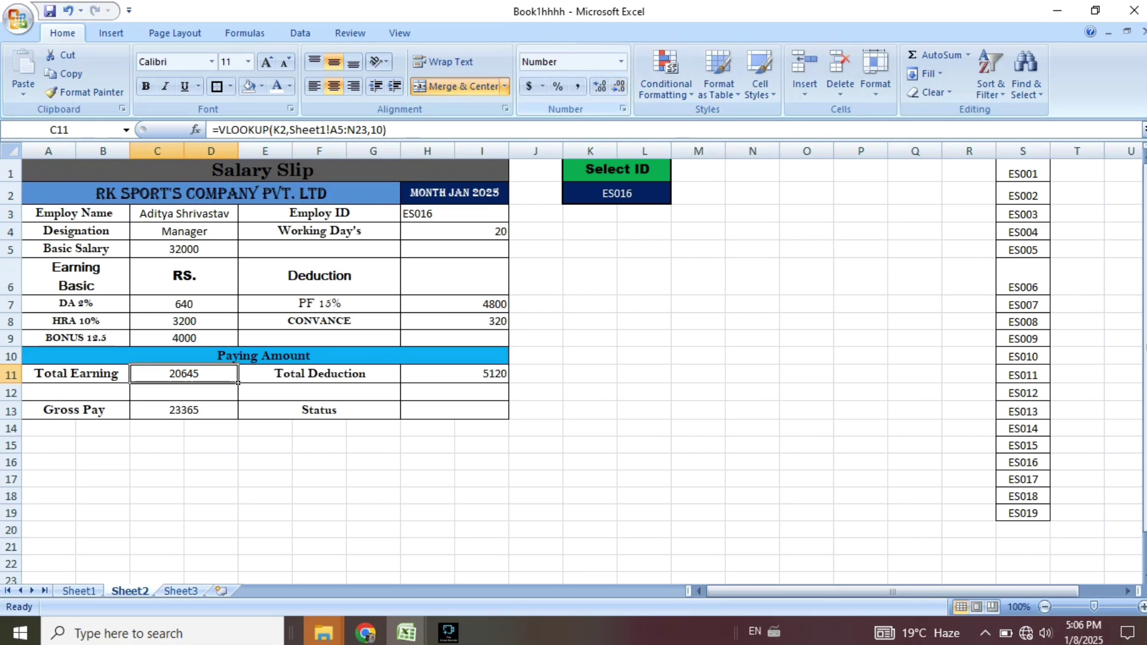
{"action": "left_click", "coordinate": [536, 446]}
Start a VLOOKUP in the Status cell H13 with the selected ID in K2 as lookup value.
{"action": "left_click", "coordinate": [455, 410]}
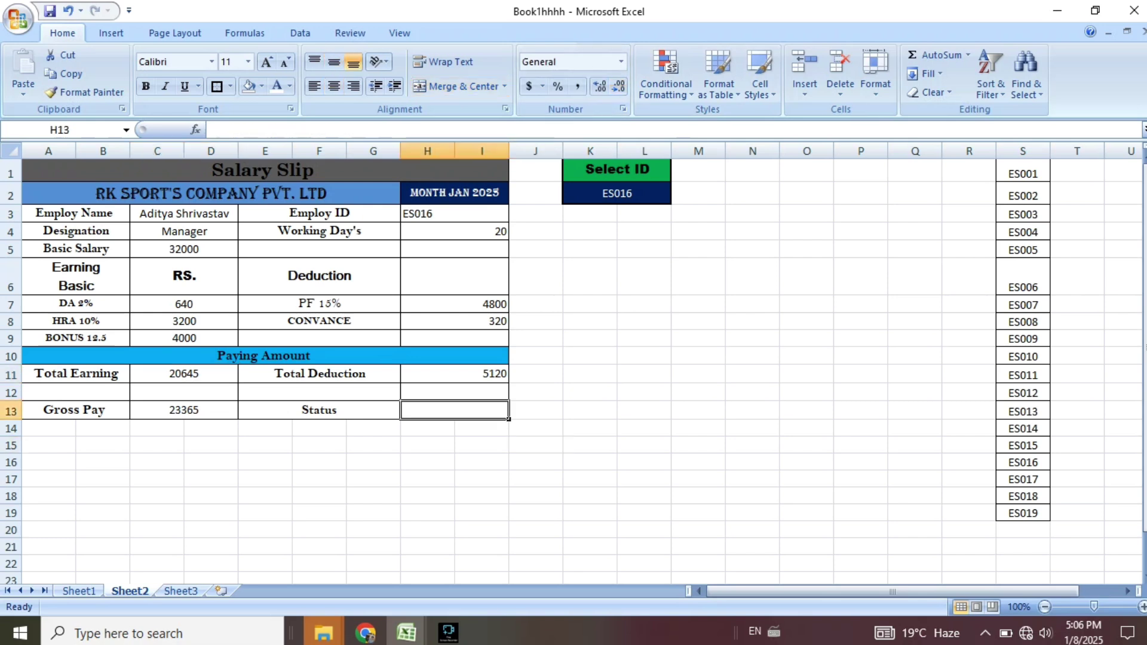
{"action": "type", "text": "="}
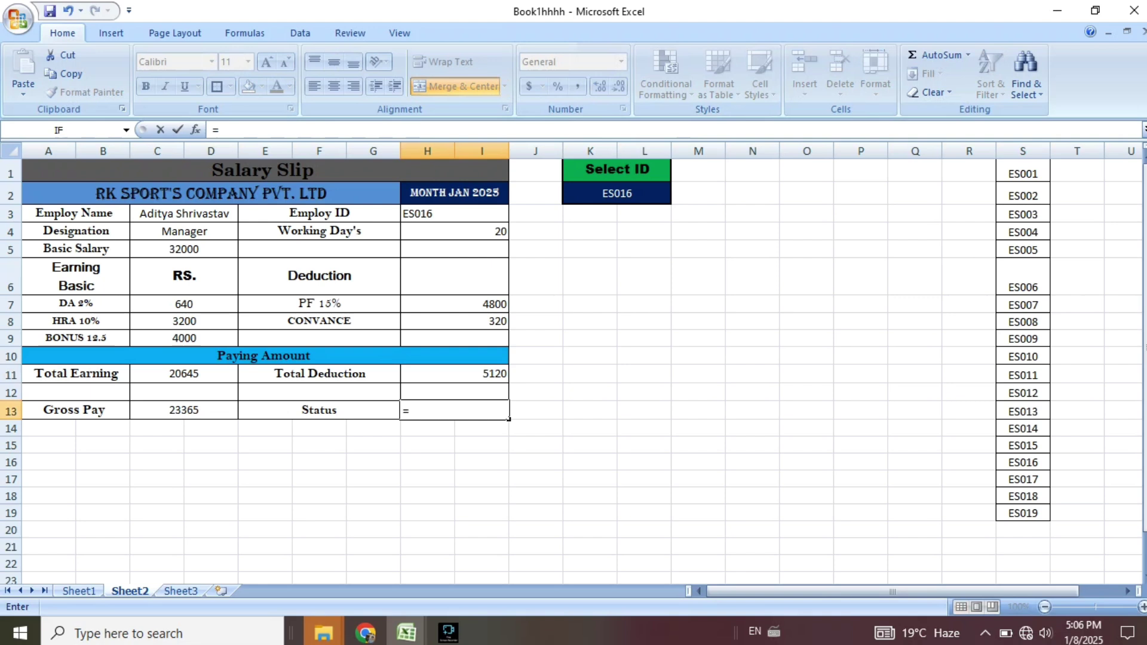
{"action": "type", "text": "vl"}
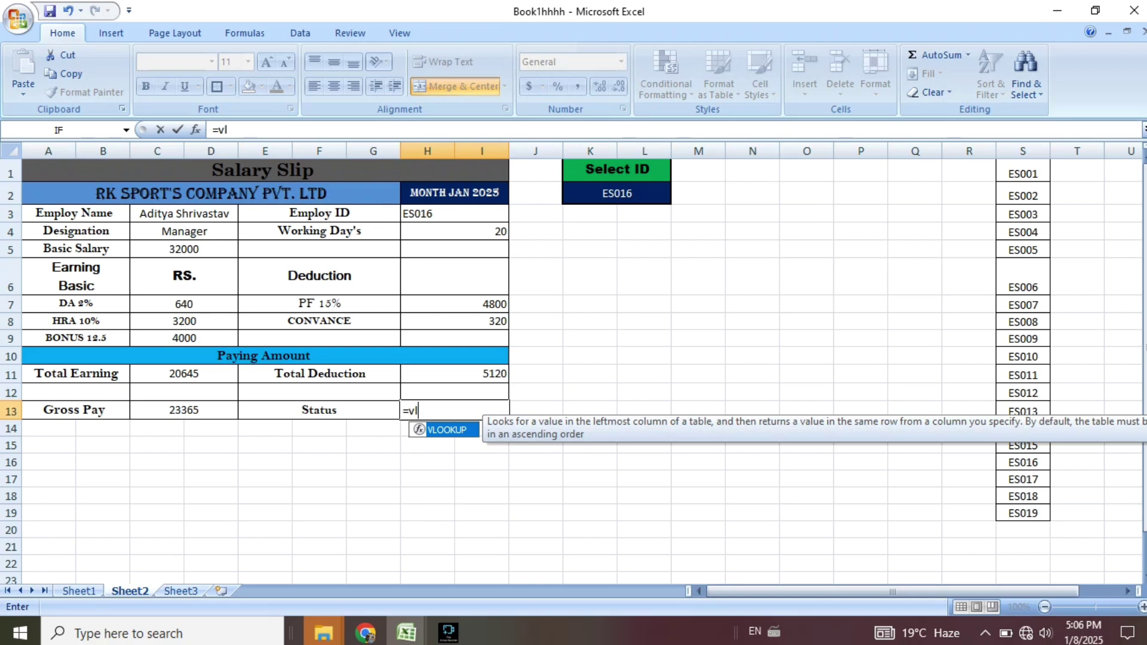
{"action": "key", "text": "Tab"}
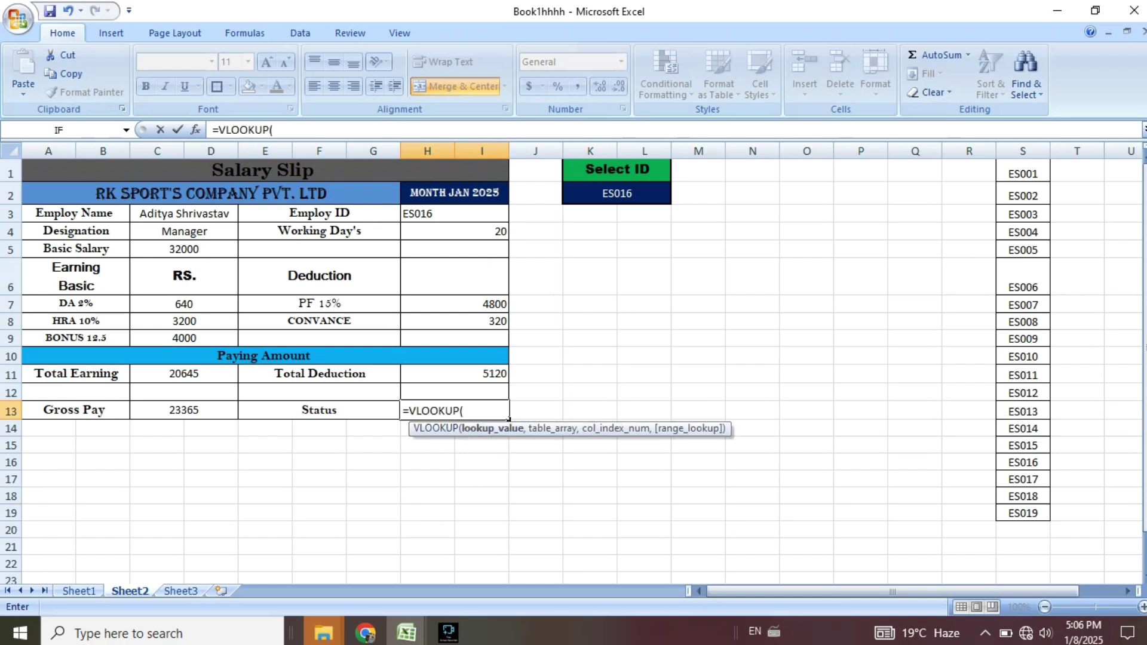
{"action": "left_click", "coordinate": [616, 193]}
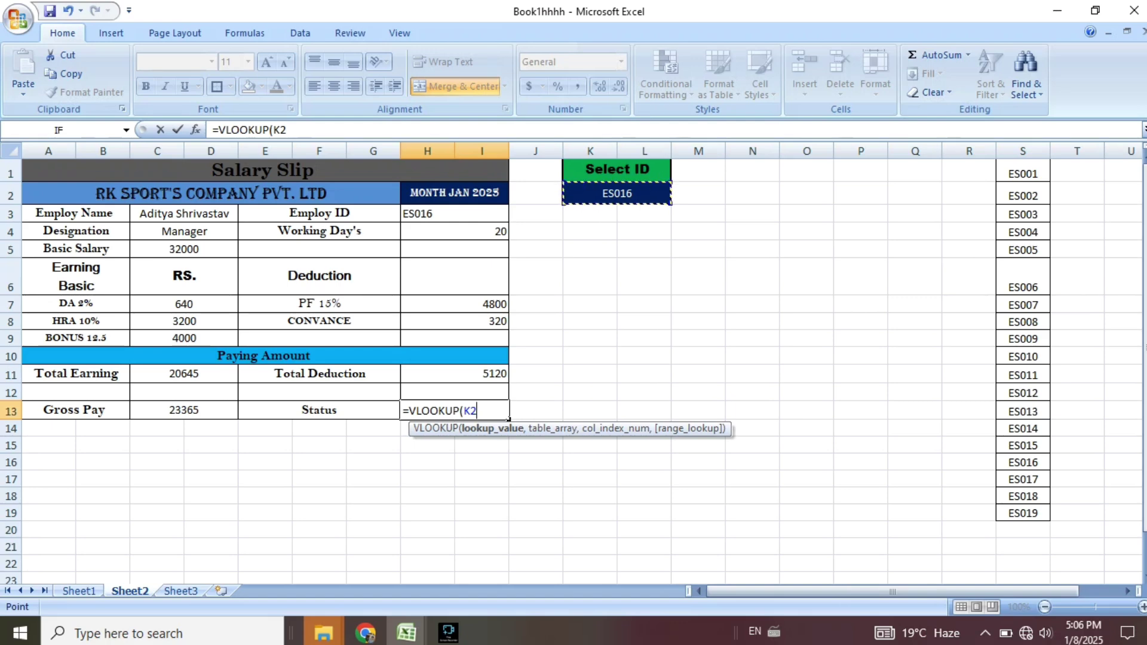
{"action": "type", "text": ","}
Complete it with range Sheet1!A5:M23 and column 12, so Status shows Paid.
{"action": "left_click", "coordinate": [79, 591]}
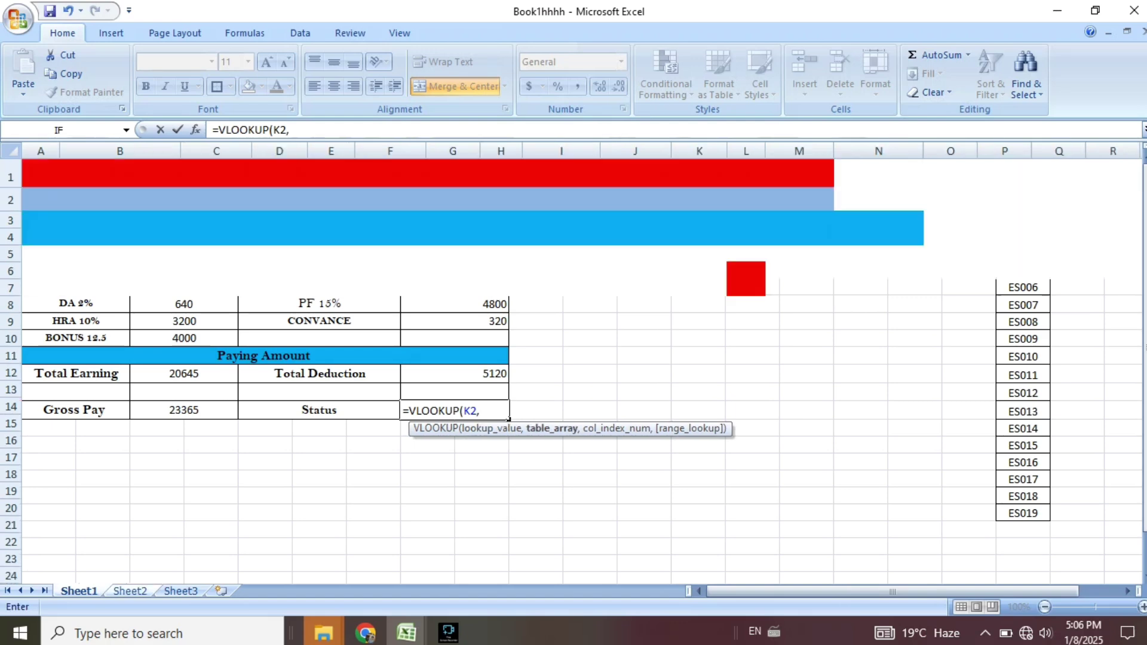
{"action": "left_click_drag", "start_coordinate": [42, 254], "coordinate": [831, 559]}
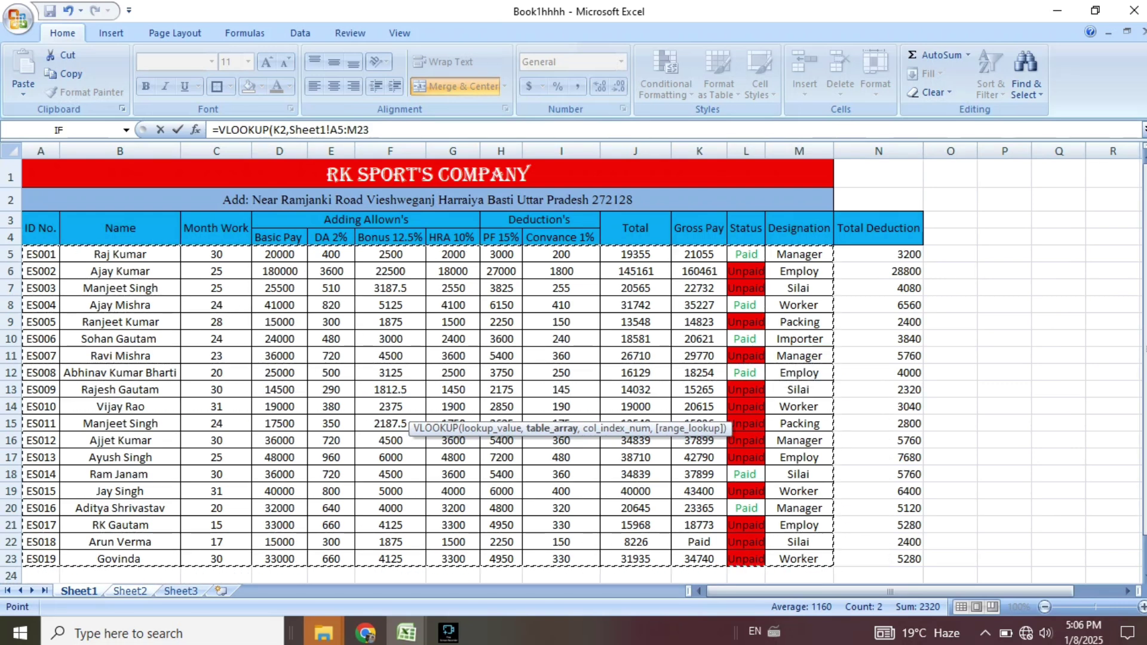
{"action": "type", "text": ","}
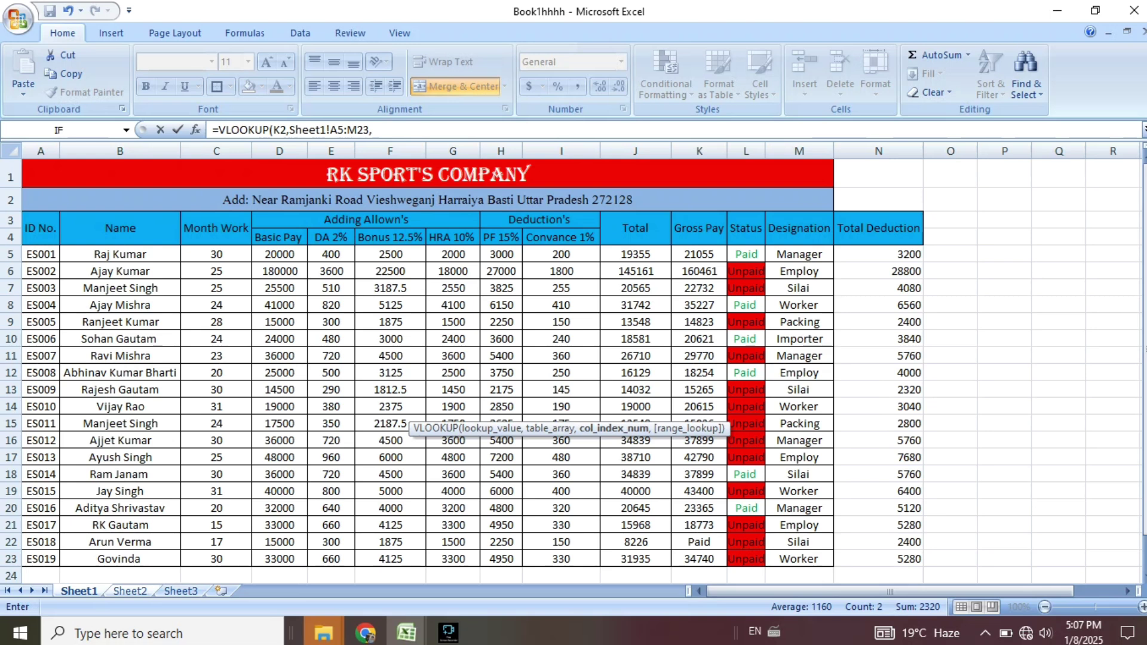
{"action": "left_click", "coordinate": [131, 591]}
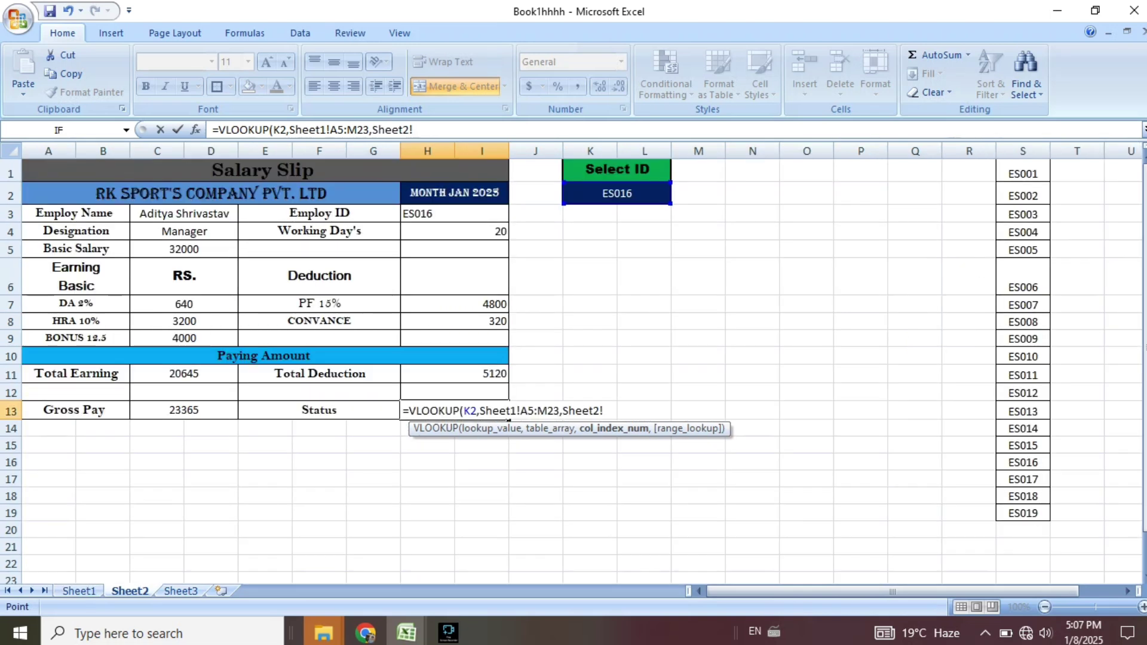
{"action": "key", "text": "BackSpace"}
{"action": "key", "text": "BackSpace"}
{"action": "key", "text": "BackSpace"}
{"action": "key", "text": "BackSpace"}
{"action": "key", "text": "BackSpace"}
{"action": "key", "text": "BackSpace"}
{"action": "key", "text": "BackSpace"}
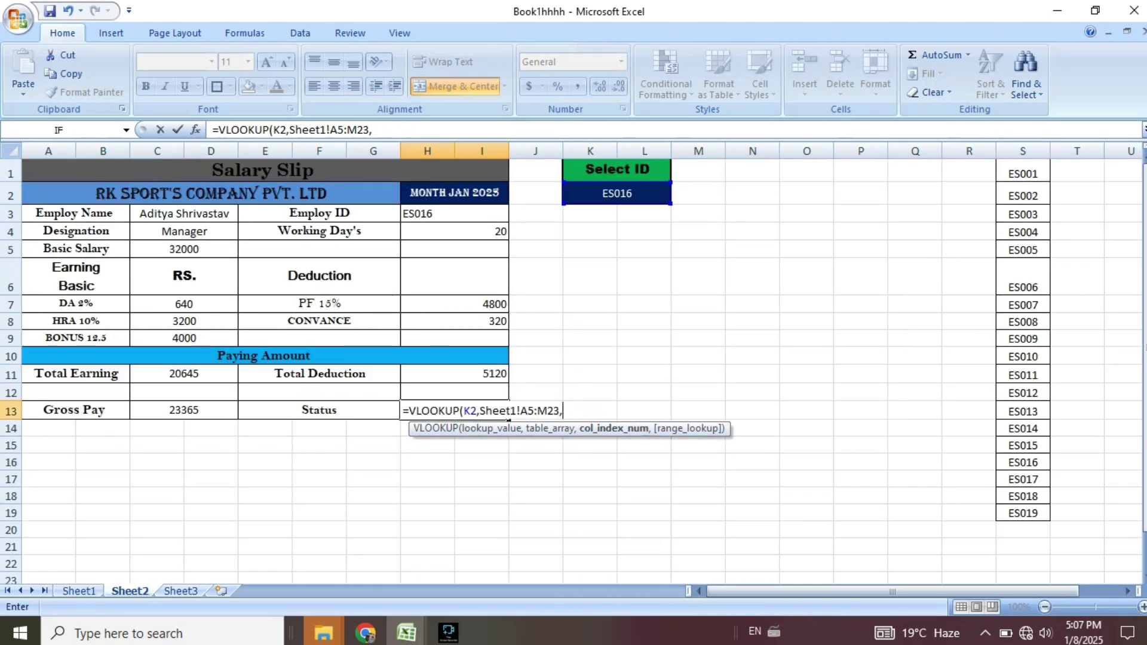
{"action": "type", "text": "12"}
{"action": "key", "text": "Return"}
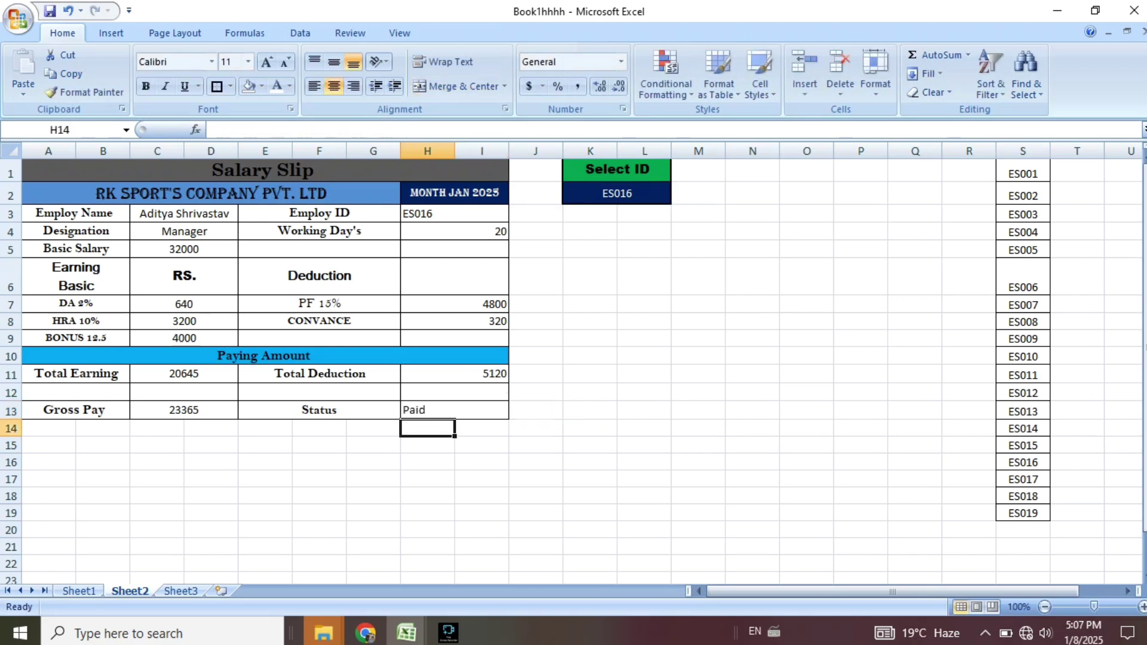
Centre the slip body A3:I13 contents both horizontally and vertically.
{"action": "left_click_drag", "start_coordinate": [184, 214], "coordinate": [184, 410]}
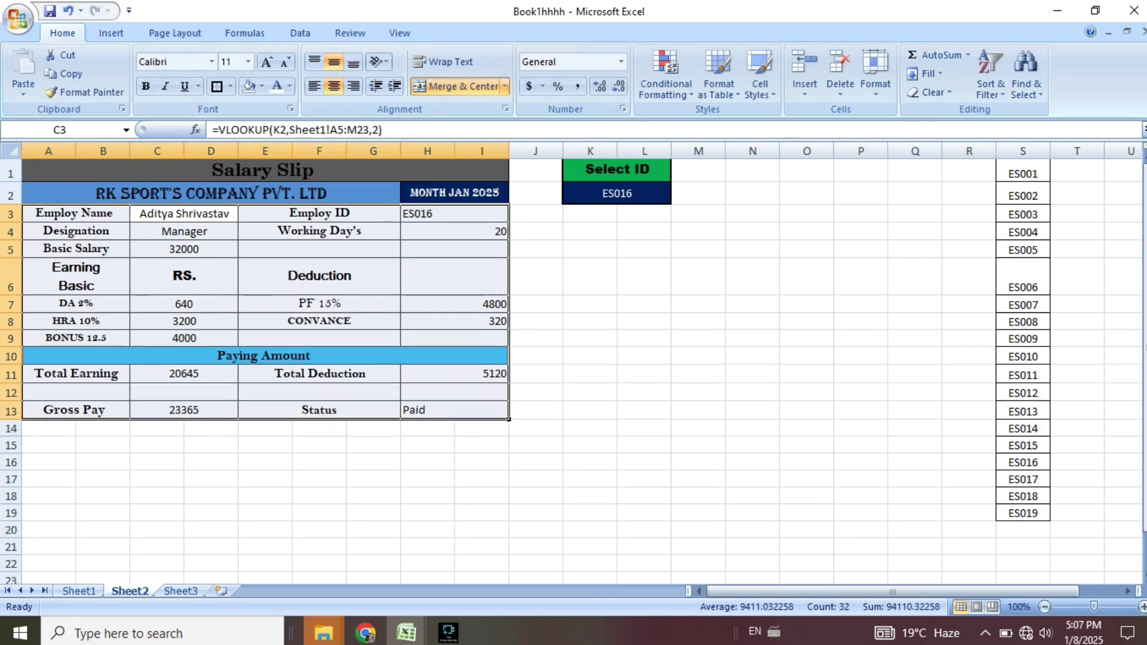
{"action": "left_click", "coordinate": [334, 86]}
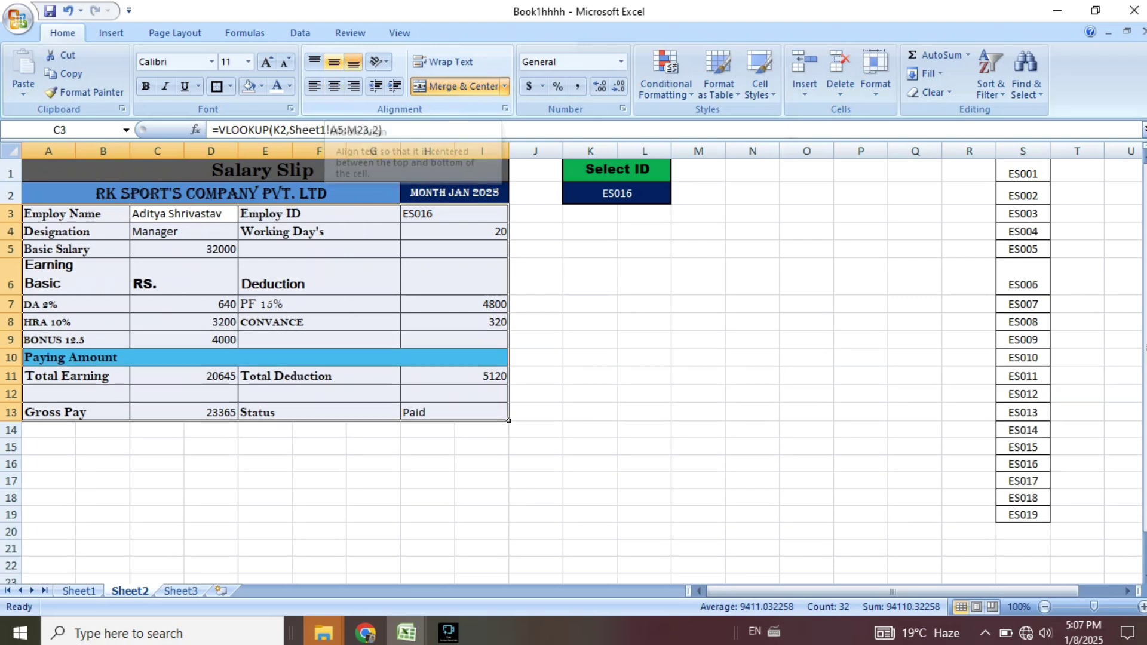
{"action": "left_click", "coordinate": [314, 61]}
{"action": "left_click", "coordinate": [334, 61]}
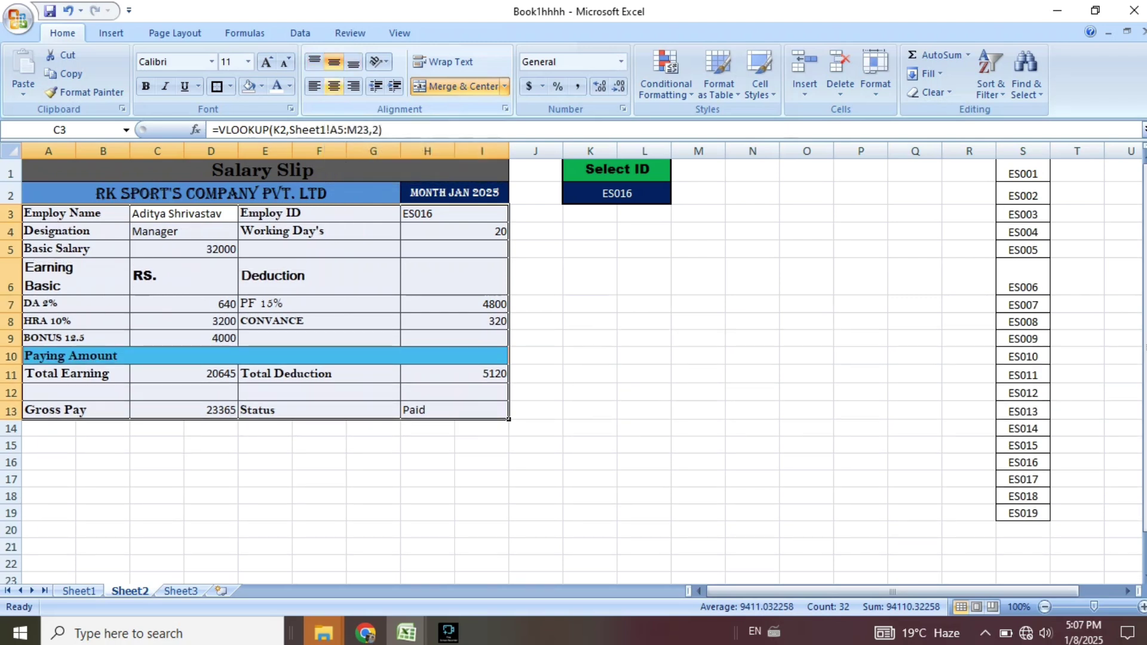
{"action": "left_click", "coordinate": [334, 87]}
{"action": "left_click", "coordinate": [699, 304]}
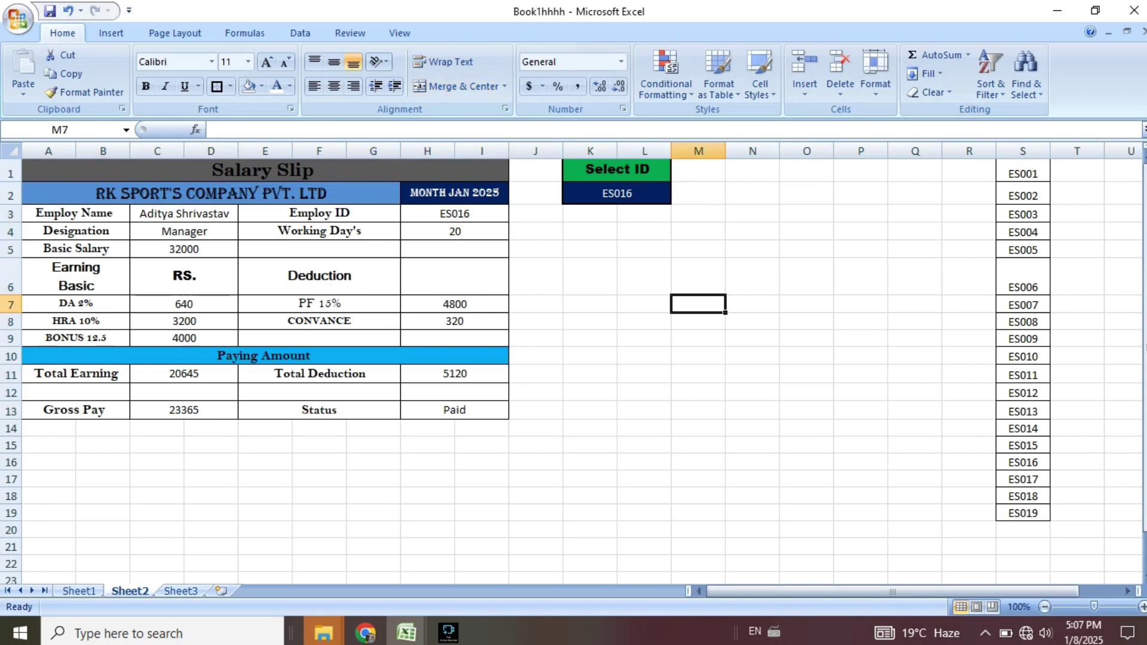
Give A3:I13 a light blue fill and remove its borders.
{"action": "left_click_drag", "start_coordinate": [76, 213], "coordinate": [455, 410]}
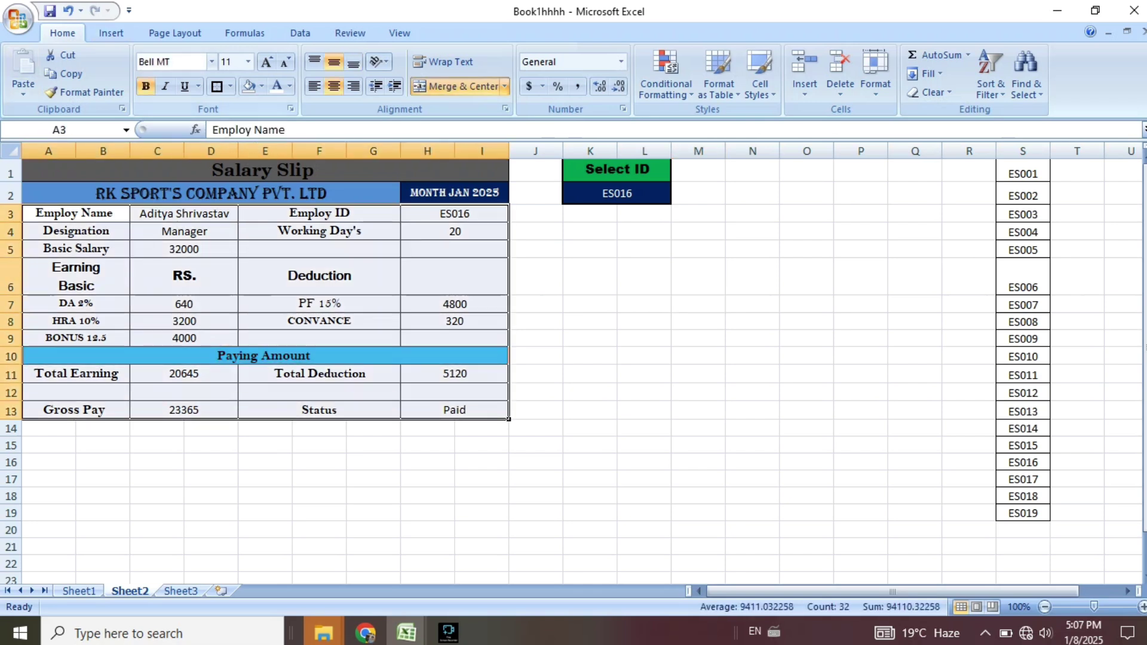
{"action": "left_click", "coordinate": [261, 86]}
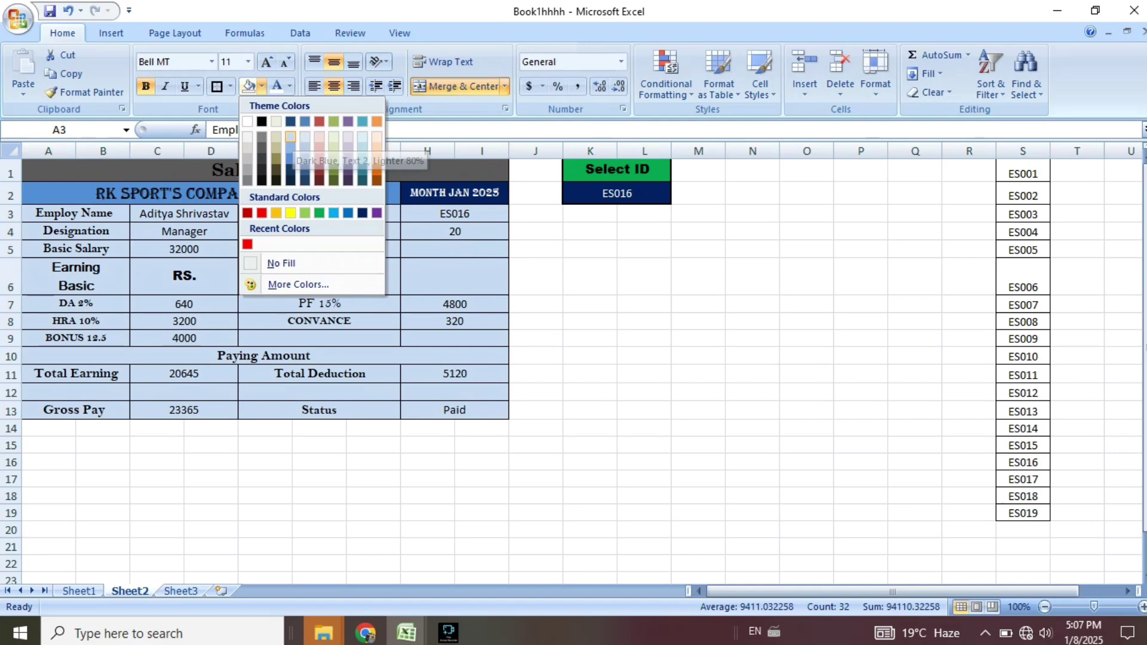
{"action": "left_click", "coordinate": [290, 136]}
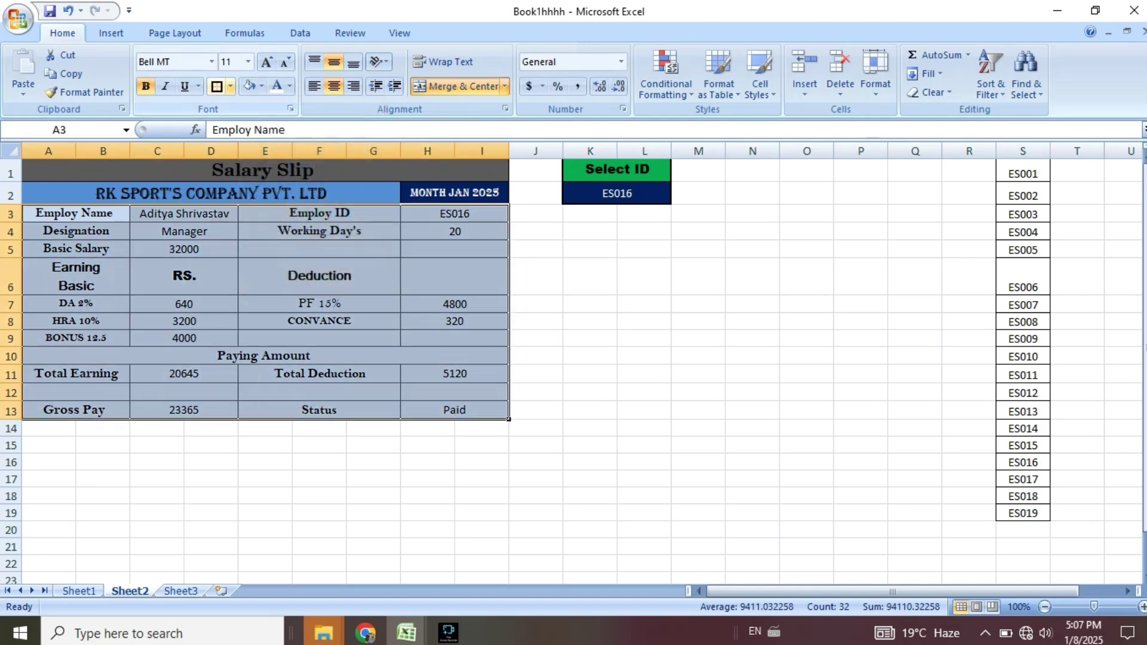
{"action": "left_click", "coordinate": [230, 86]}
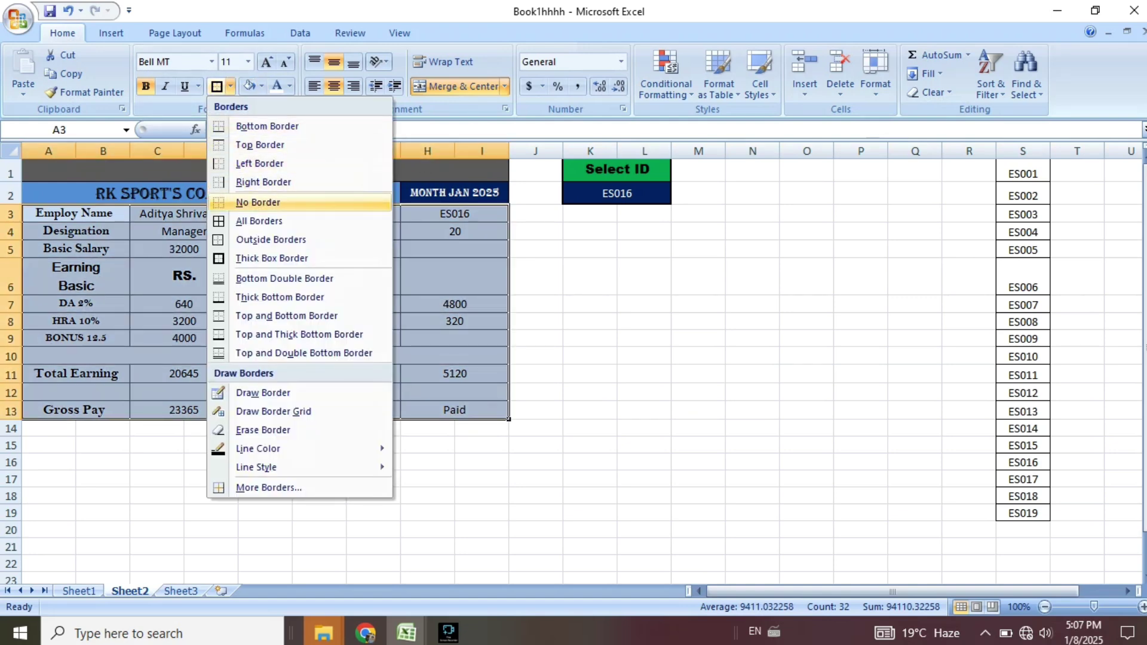
{"action": "left_click", "coordinate": [257, 202]}
{"action": "left_click", "coordinate": [644, 304]}
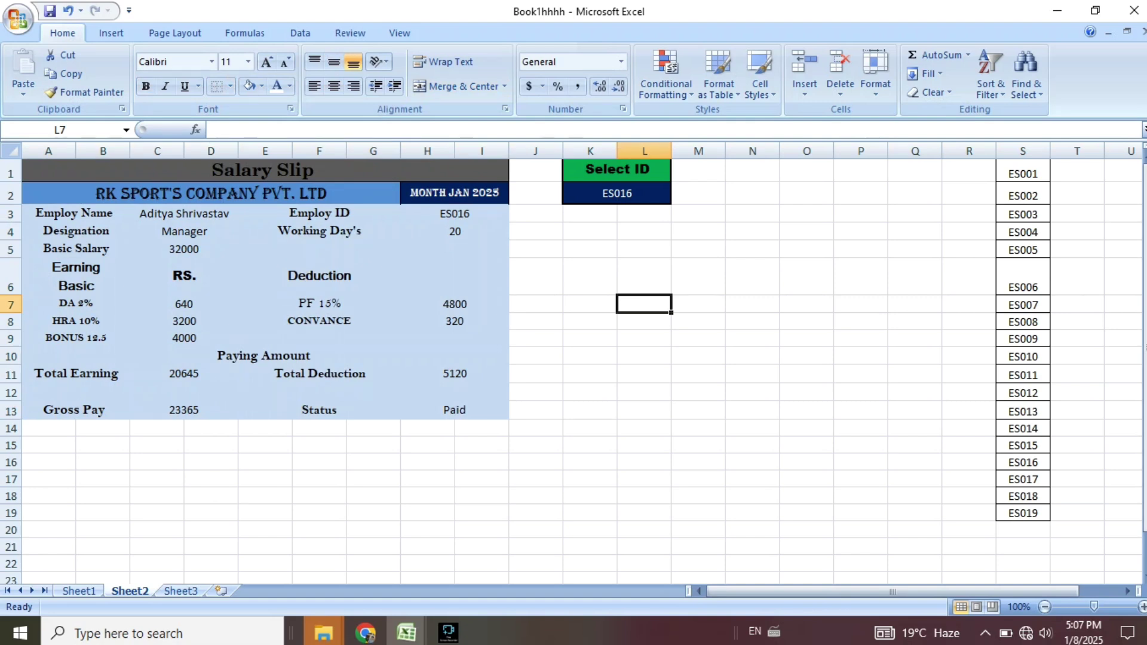
{"action": "left_click_drag", "start_coordinate": [211, 193], "coordinate": [239, 249]}
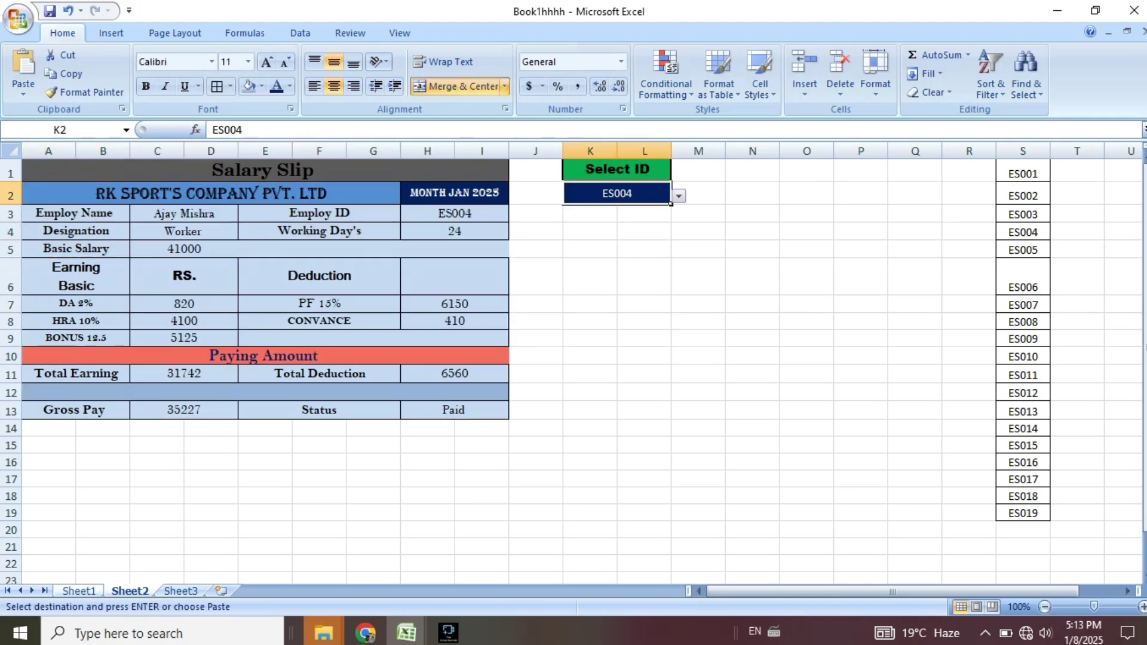
{"action": "left_click", "coordinate": [78, 591]}
{"action": "left_click", "coordinate": [1113, 356]}
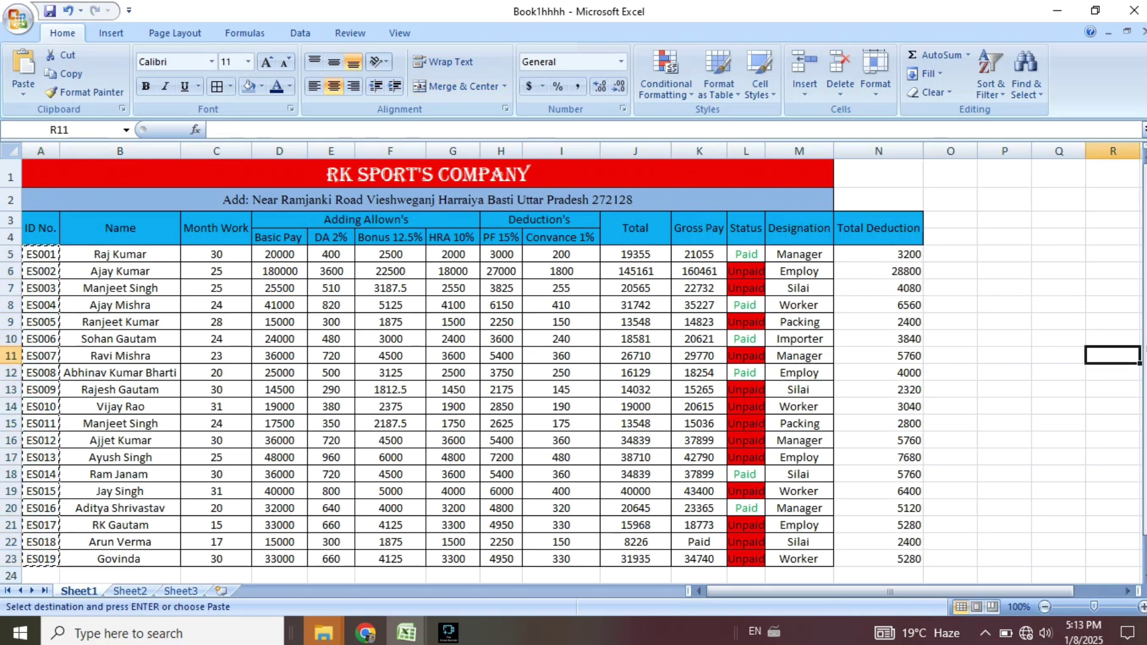
{"action": "key", "text": "Up"}
{"action": "key", "text": "Up"}
{"action": "key", "text": "Up"}
{"action": "key", "text": "Up"}
{"action": "key", "text": "Up"}
{"action": "key", "text": "Up"}
{"action": "key", "text": "Up"}
{"action": "key", "text": "Up"}
{"action": "key", "text": "Up"}
{"action": "key", "text": "Up"}
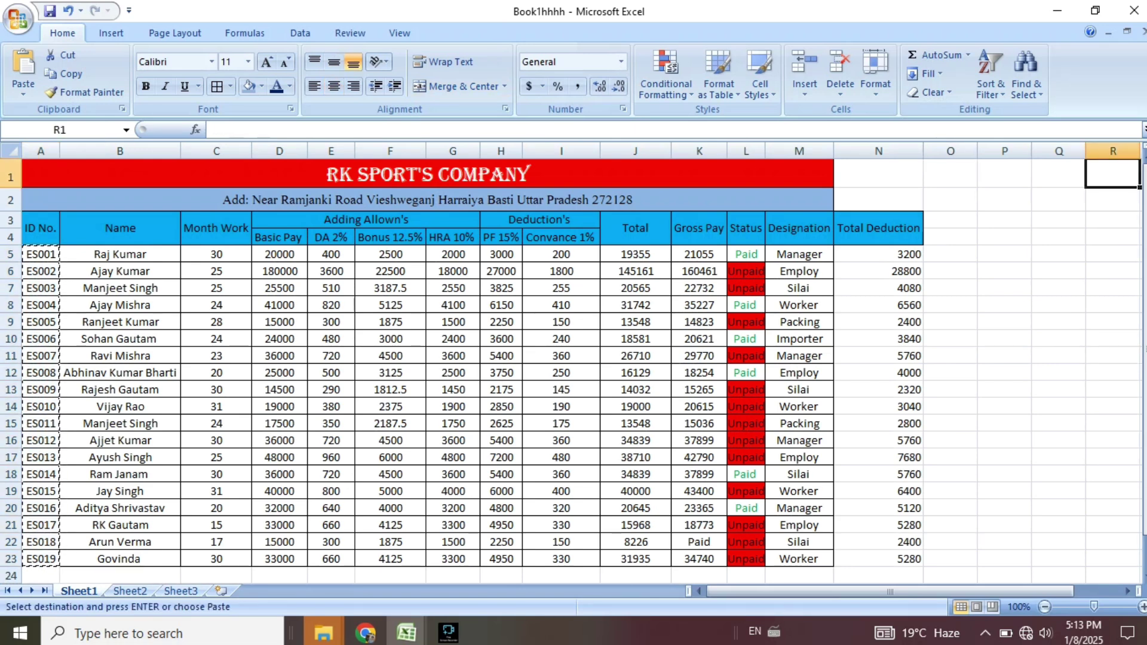
{"action": "left_click", "coordinate": [1058, 288]}
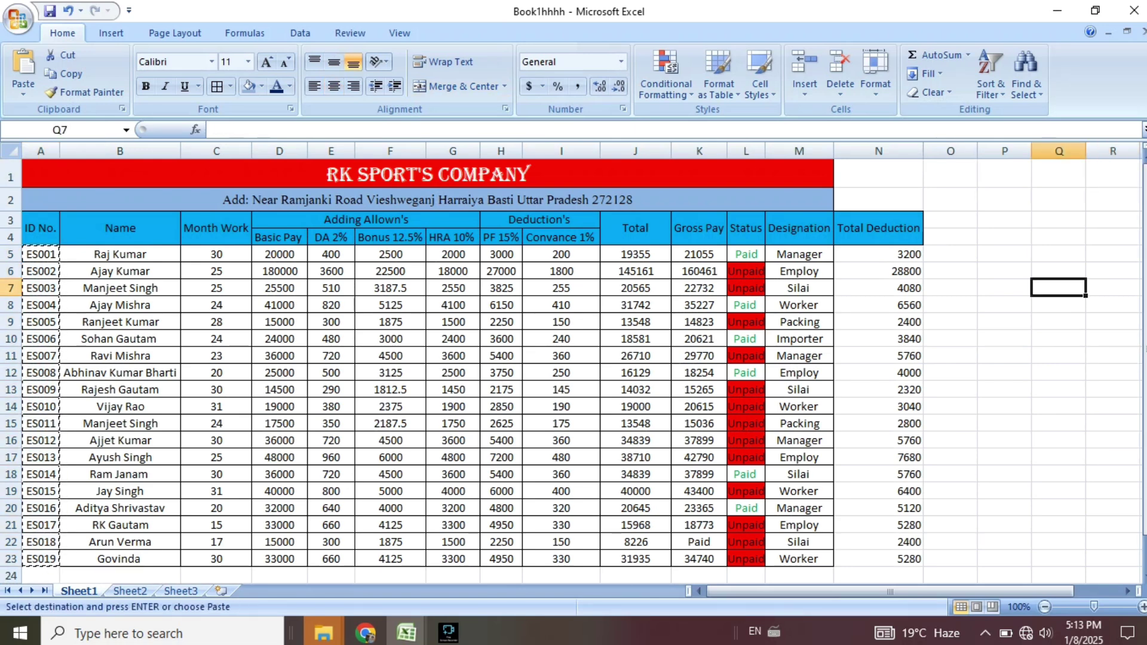
{"action": "left_click", "coordinate": [800, 322]}
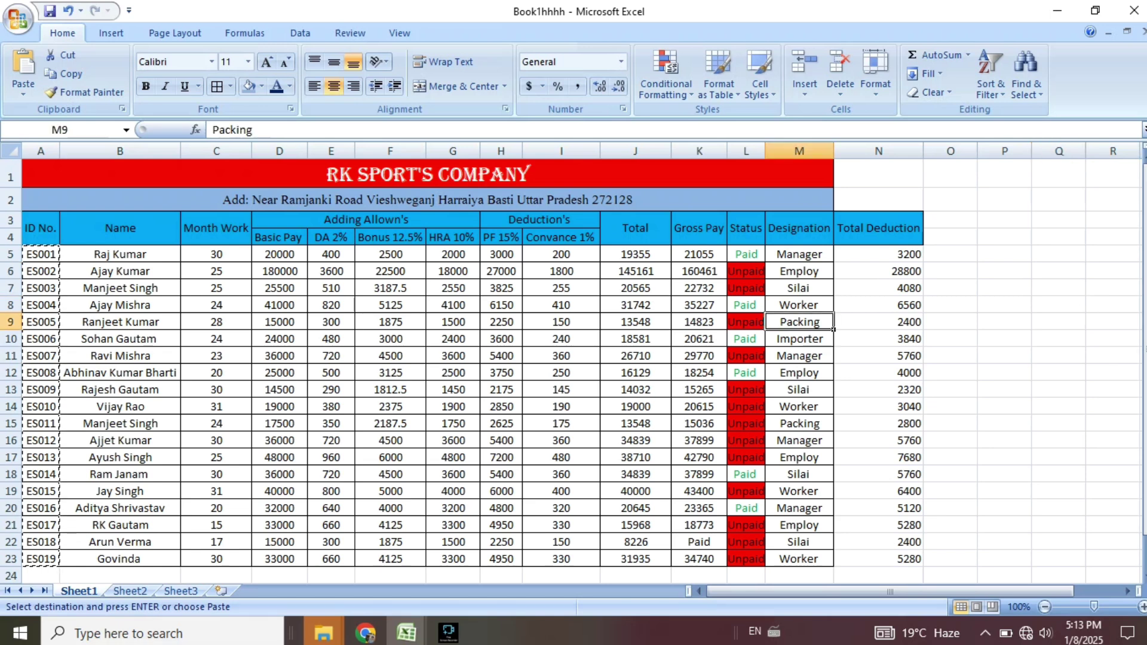
{"action": "left_click", "coordinate": [1113, 305]}
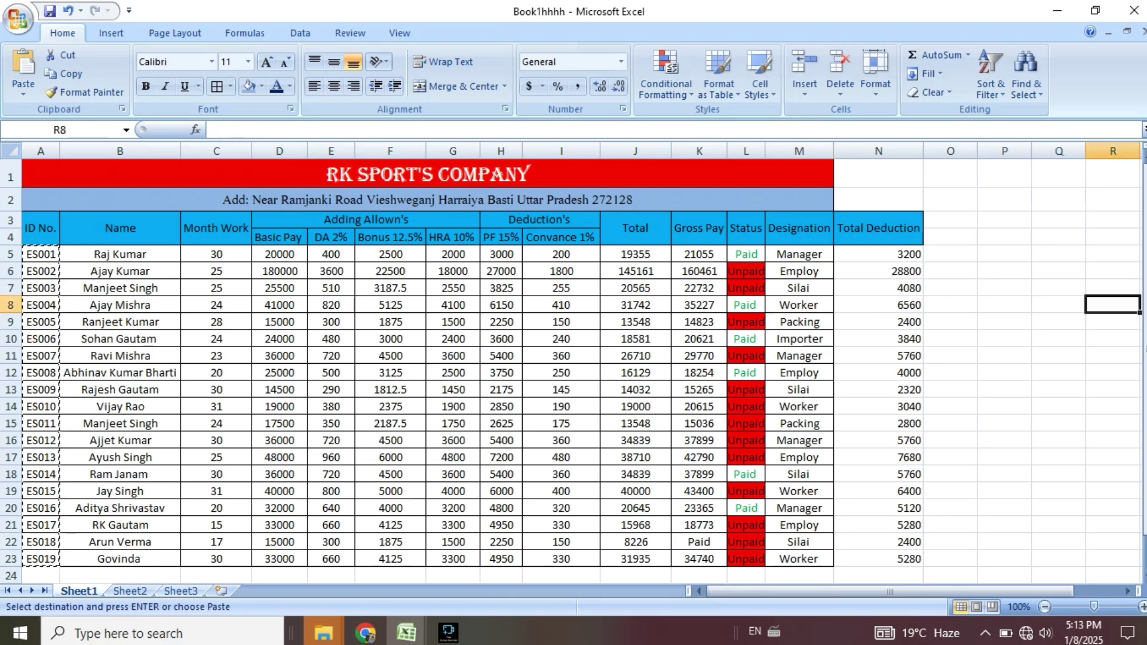
{"action": "left_click", "coordinate": [41, 271]}
{"action": "left_click_drag", "start_coordinate": [41, 271], "coordinate": [390, 288]}
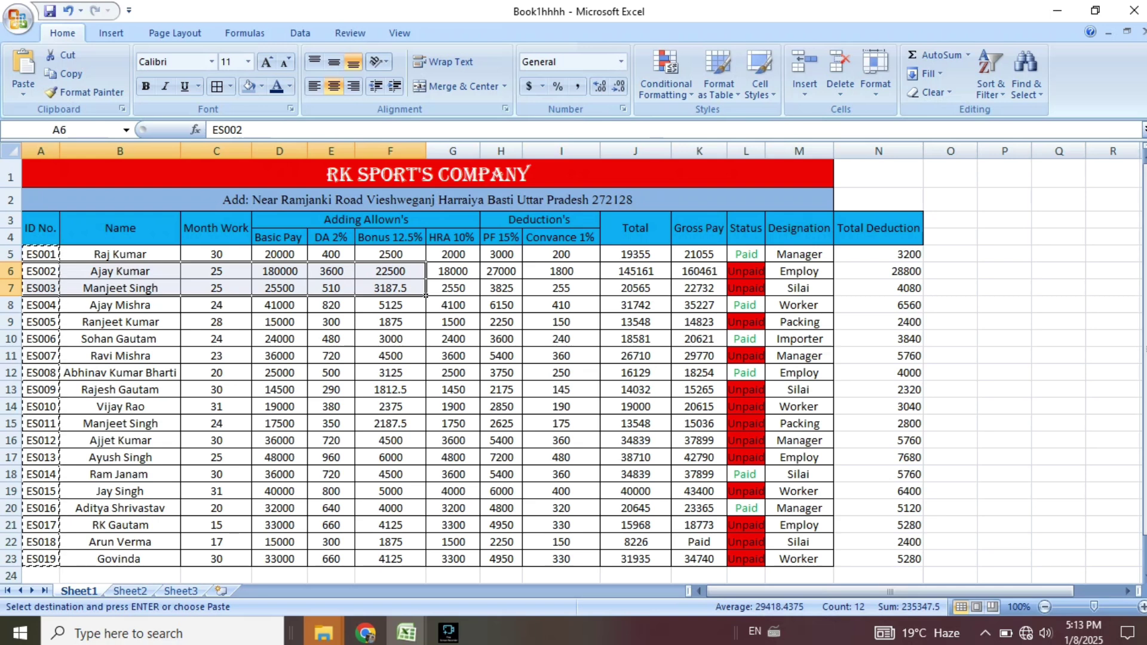
{"action": "left_click_drag", "start_coordinate": [41, 305], "coordinate": [799, 304]}
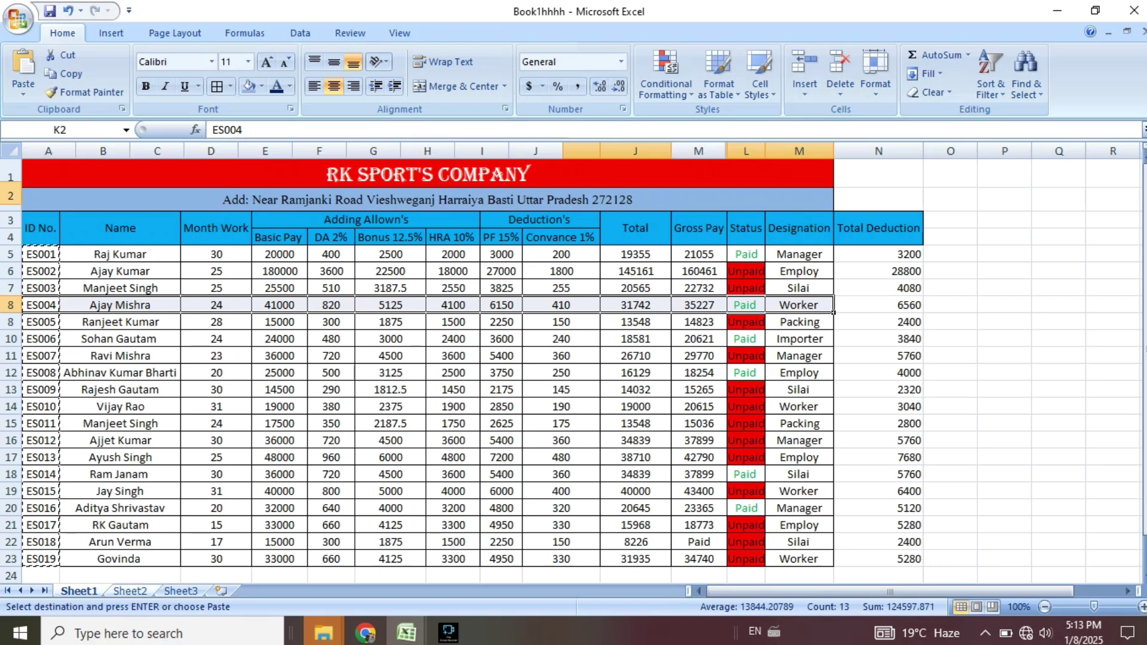
{"action": "left_click", "coordinate": [130, 591]}
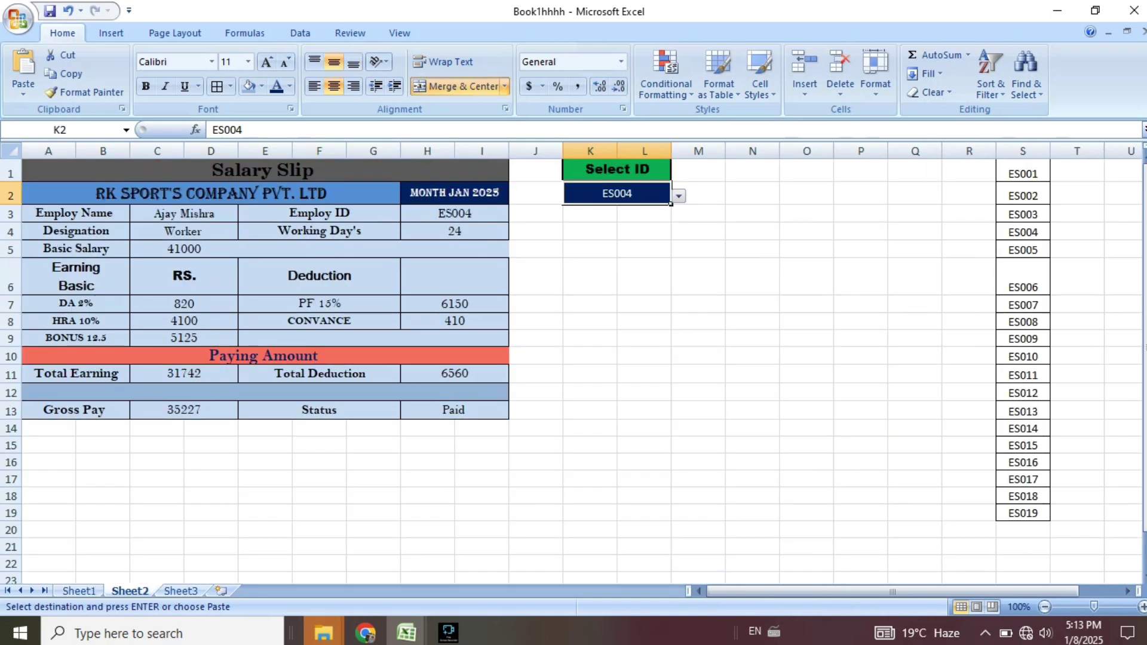
{"action": "left_click_drag", "start_coordinate": [184, 213], "coordinate": [184, 232]}
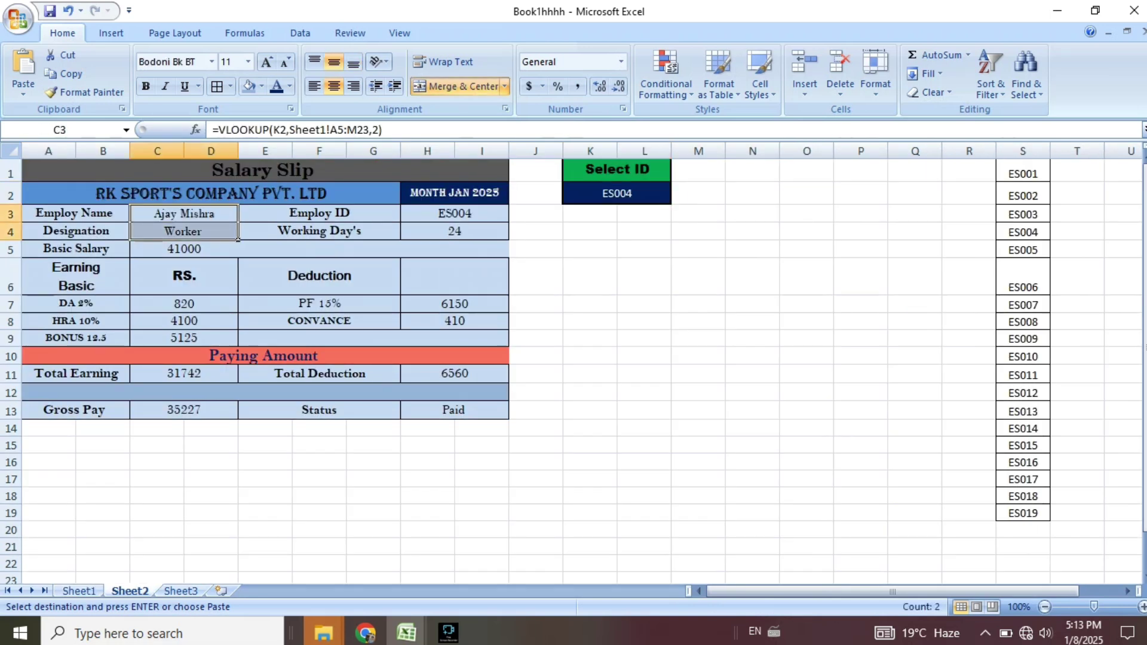
{"action": "left_click_drag", "start_coordinate": [454, 410], "coordinate": [454, 428]}
{"action": "left_click", "coordinate": [590, 429]}
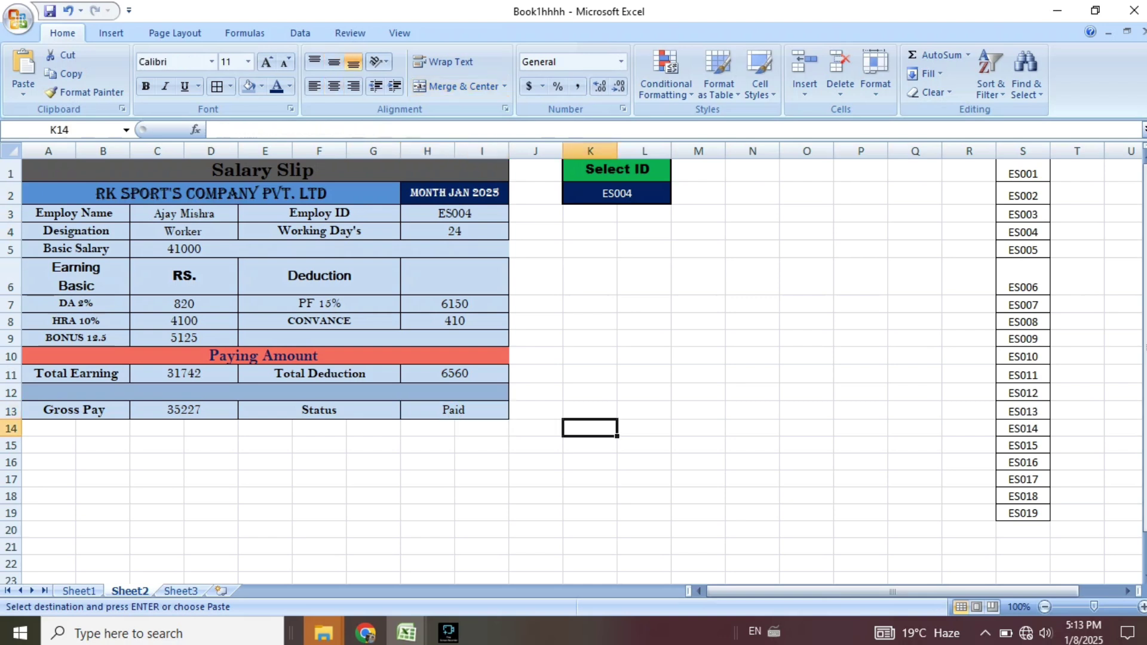
{"action": "left_click", "coordinate": [644, 410]}
{"action": "left_click", "coordinate": [617, 194]}
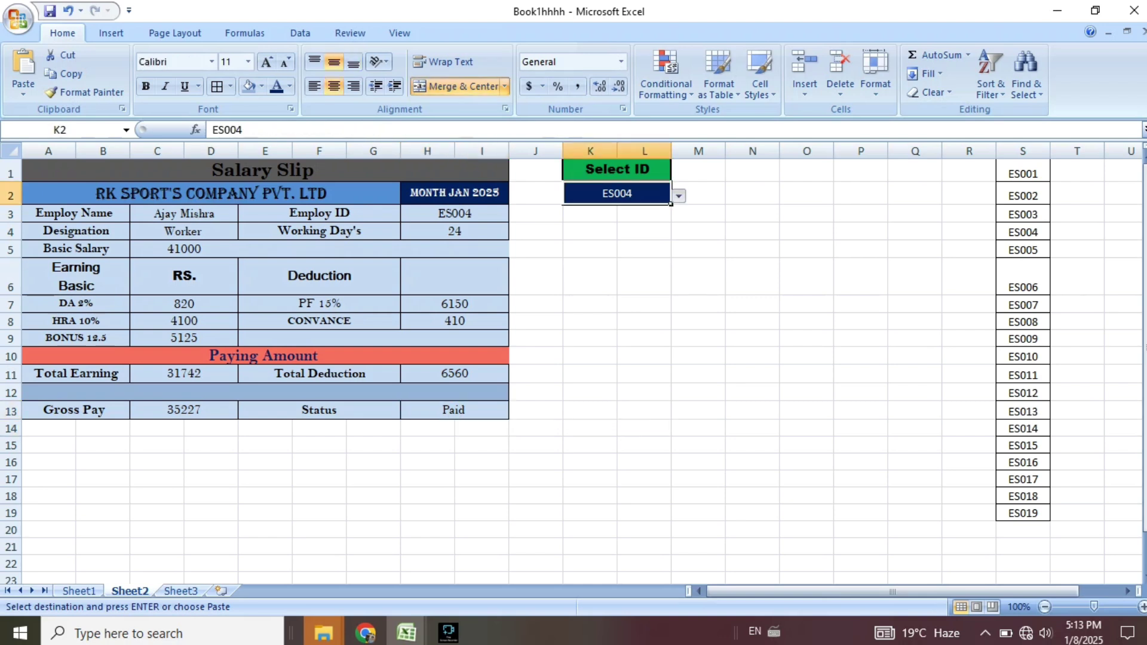
Choose ES010 in the K2 dropdown and fill its Sheet1 row 14 yellow, then return to Sheet2.
{"action": "left_click", "coordinate": [678, 196]}
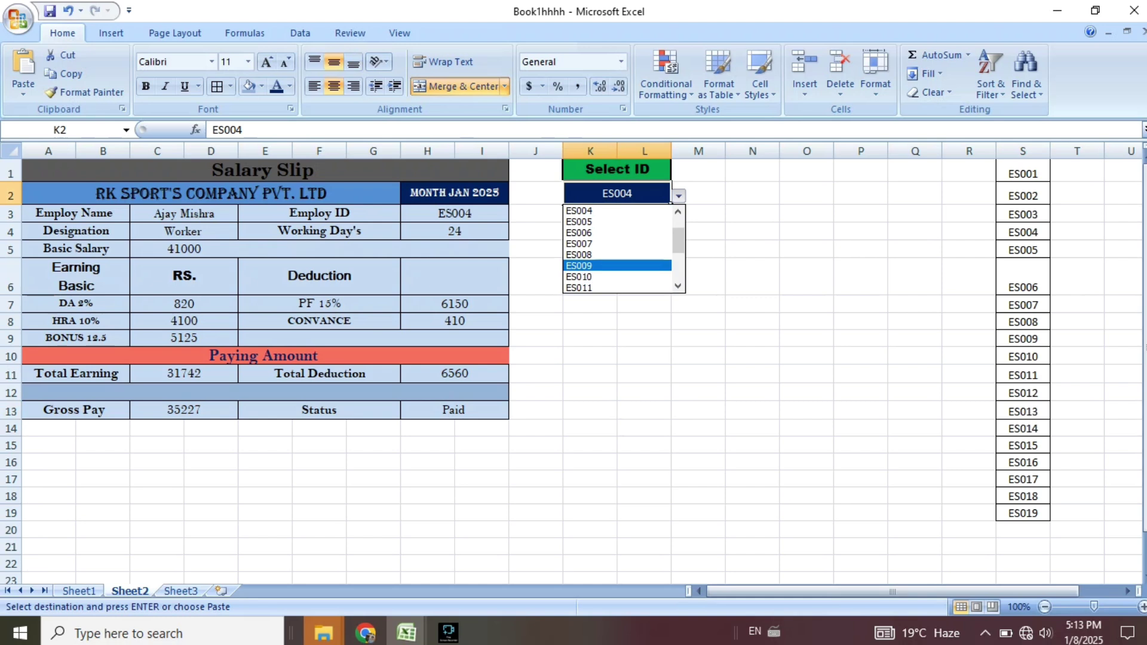
{"action": "left_click", "coordinate": [618, 277]}
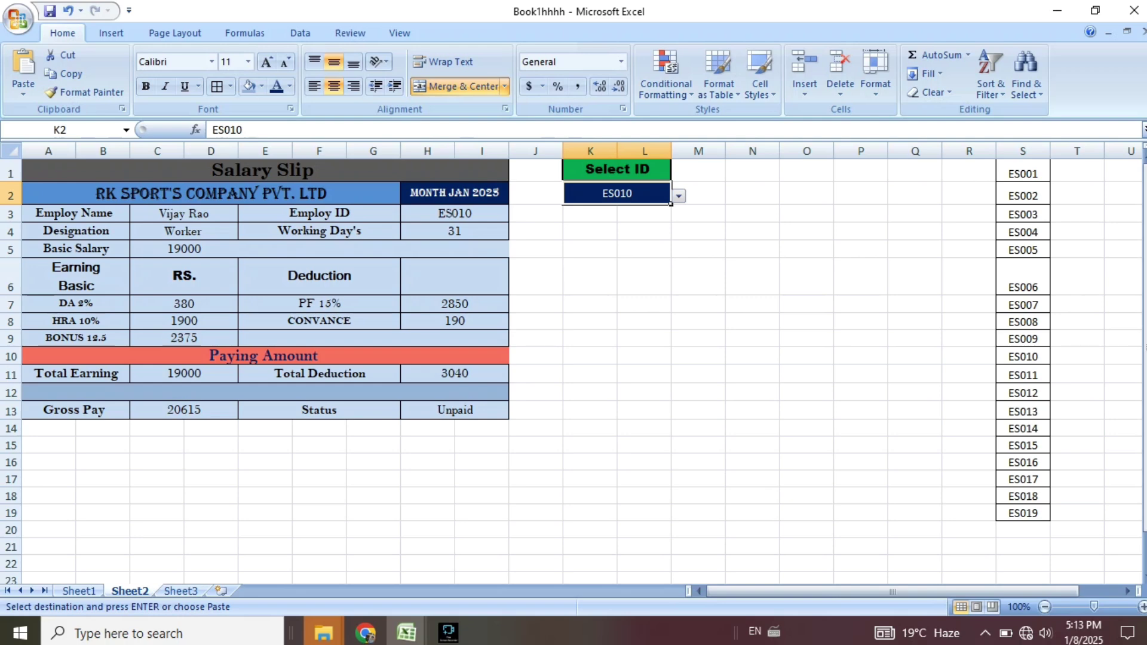
{"action": "left_click", "coordinate": [79, 590]}
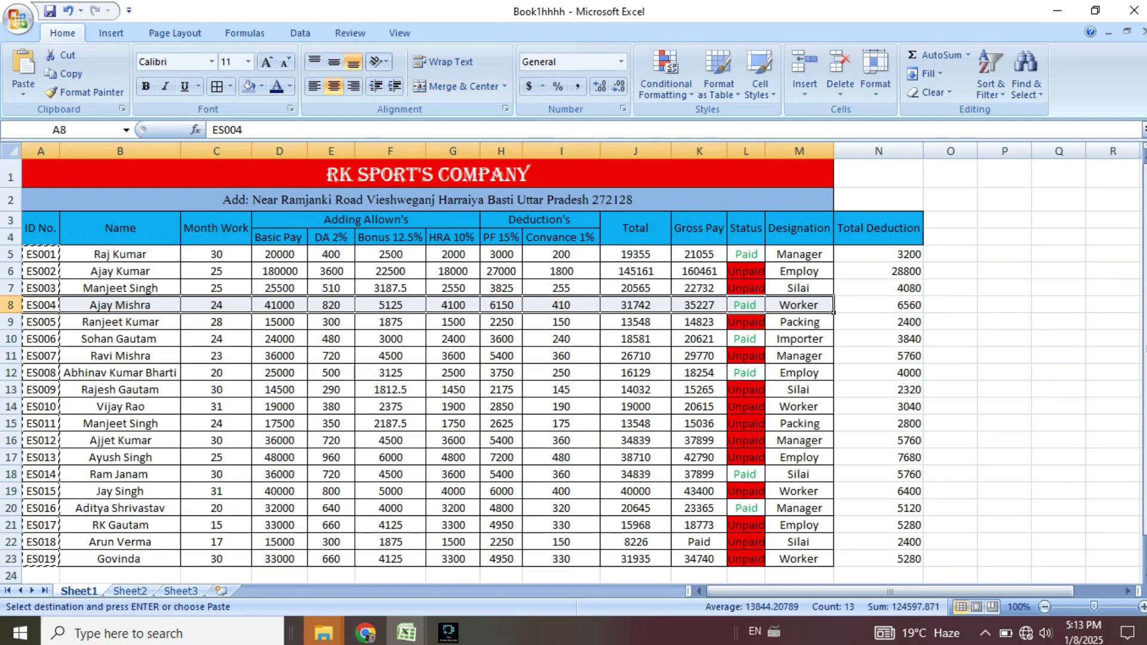
{"action": "left_click_drag", "start_coordinate": [41, 406], "coordinate": [833, 413]}
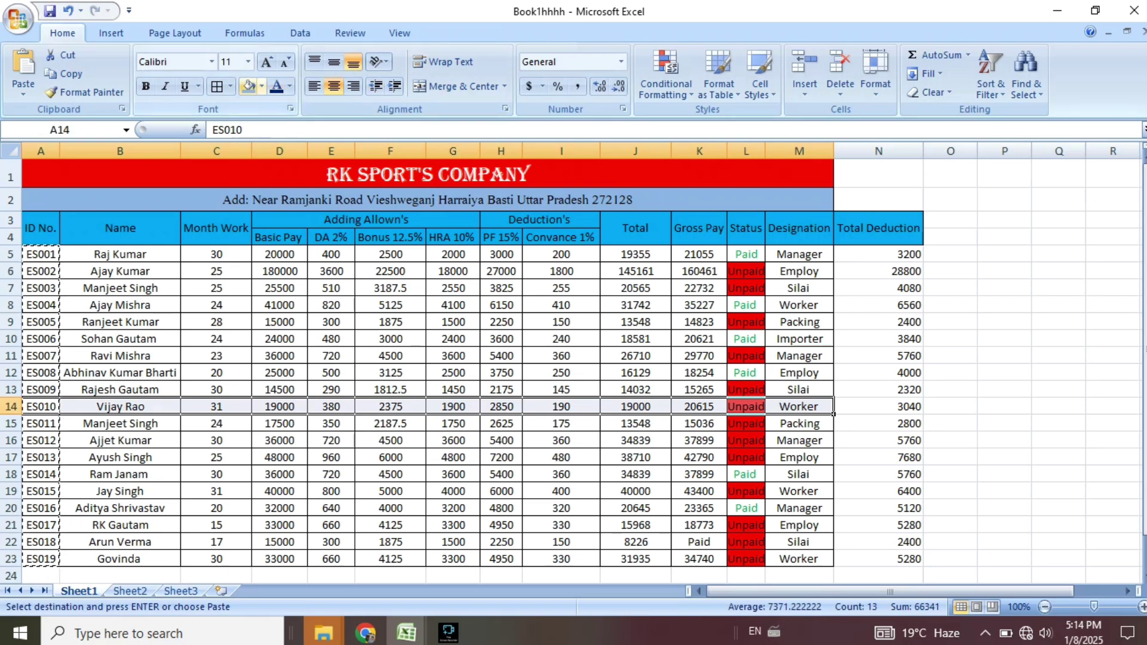
{"action": "left_click", "coordinate": [261, 86]}
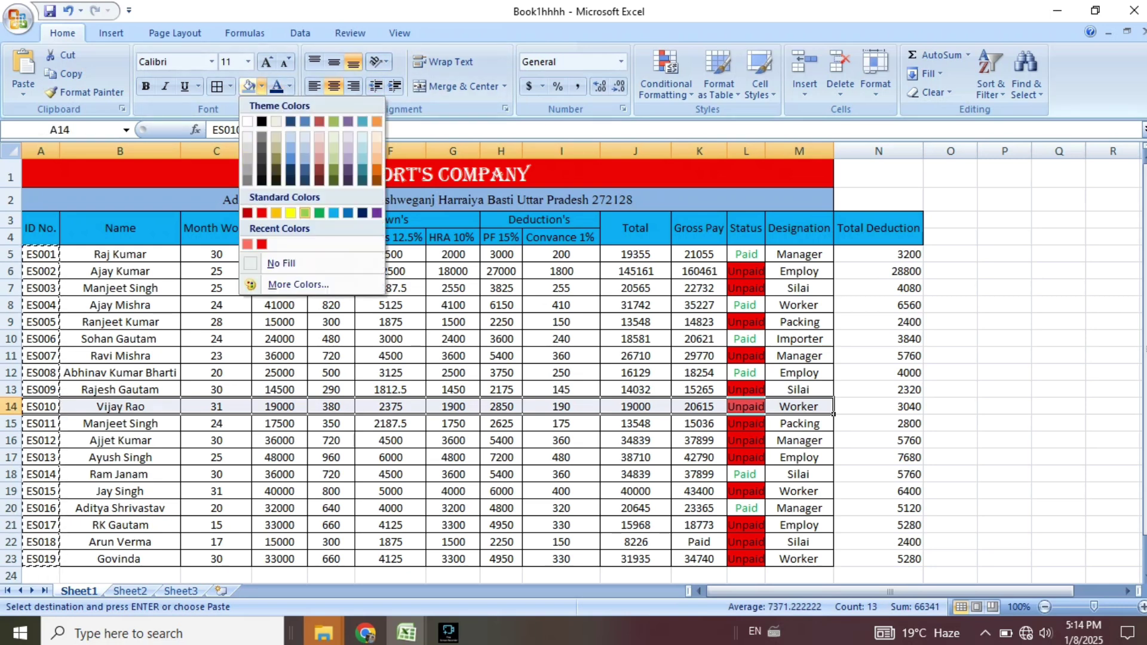
{"action": "left_click", "coordinate": [290, 212]}
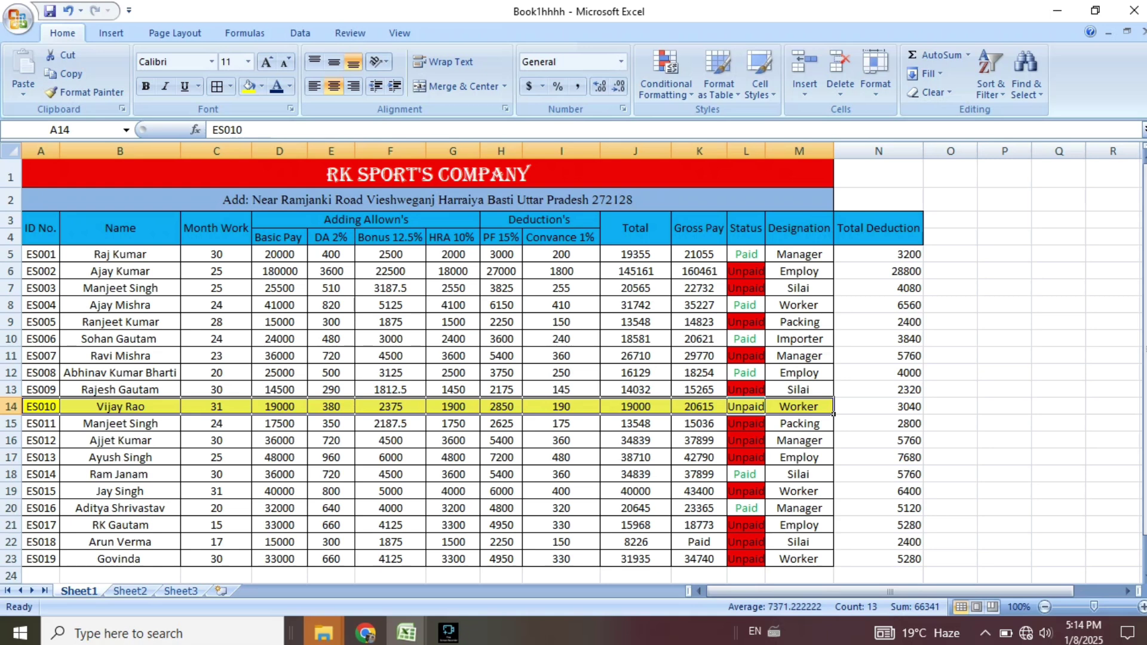
{"action": "left_click", "coordinate": [130, 591]}
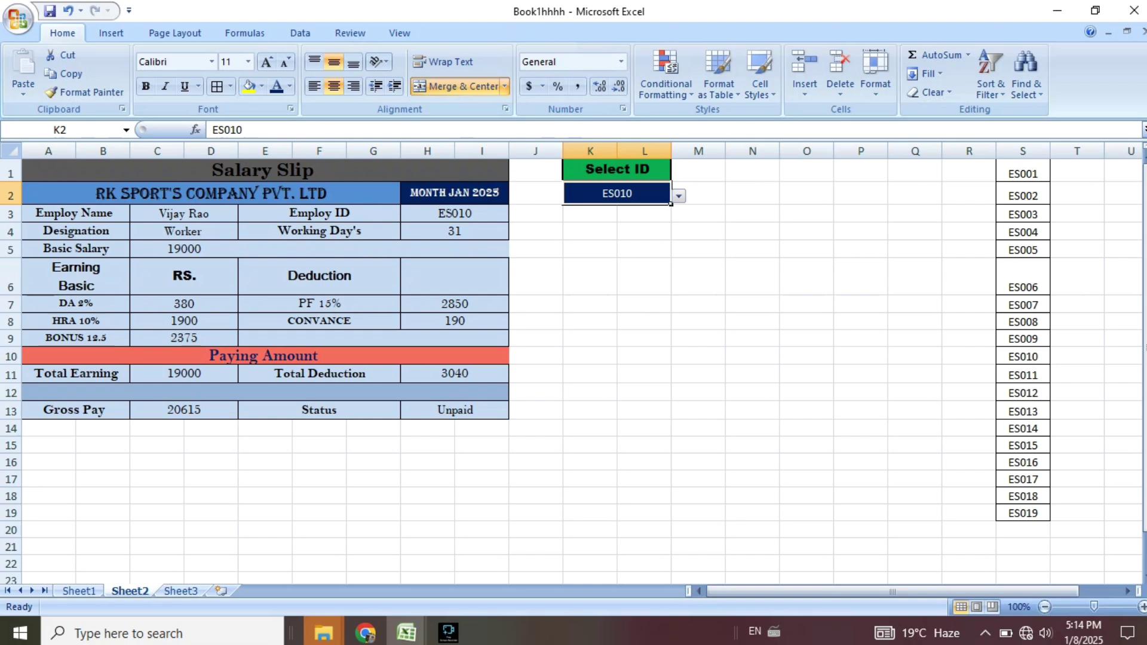
Try employee IDs ES014, ES016 and ES017 in the K2 dropdown.
{"action": "left_click", "coordinate": [678, 196]}
{"action": "left_click", "coordinate": [604, 254]}
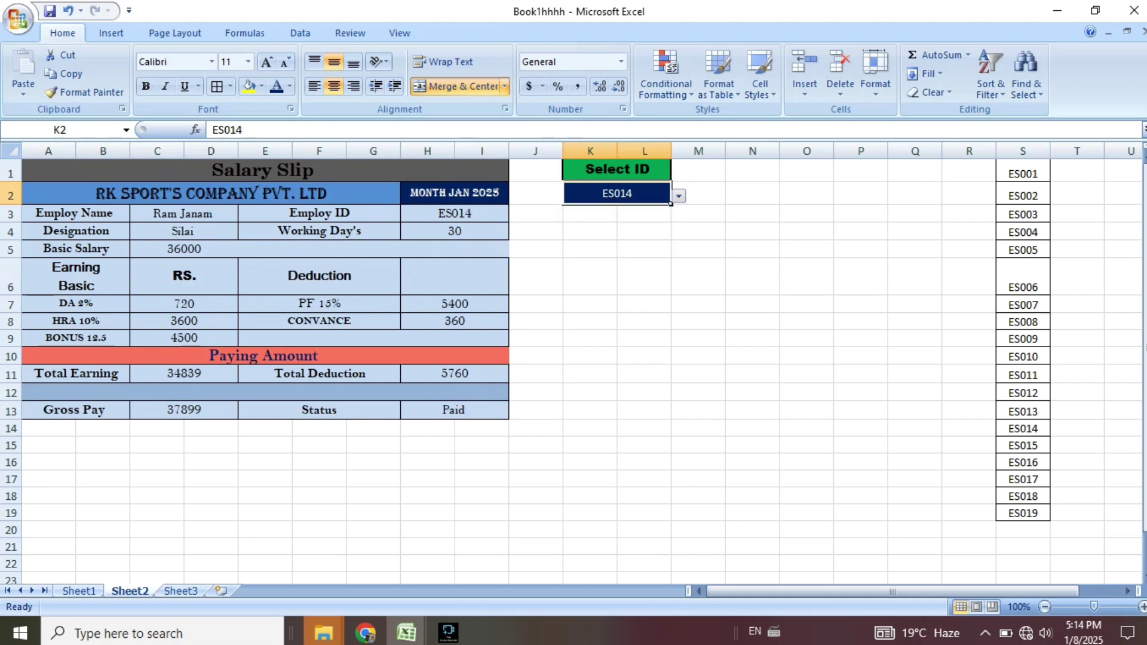
{"action": "left_click", "coordinate": [678, 196]}
{"action": "left_click", "coordinate": [604, 255]}
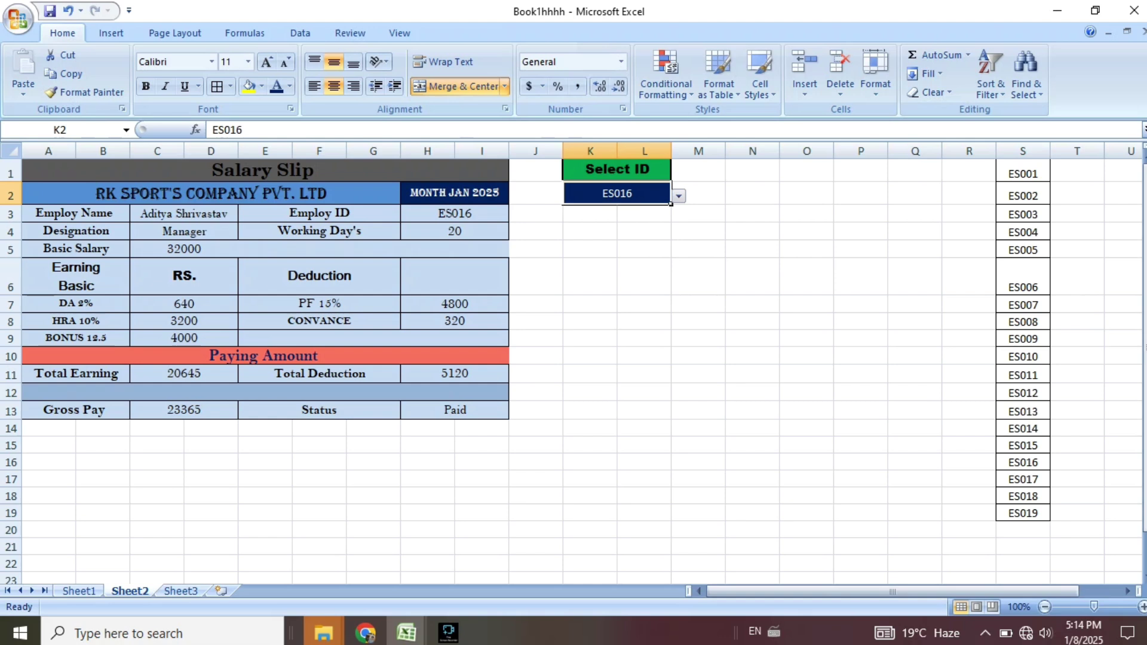
{"action": "left_click", "coordinate": [679, 196]}
{"action": "left_click", "coordinate": [603, 266]}
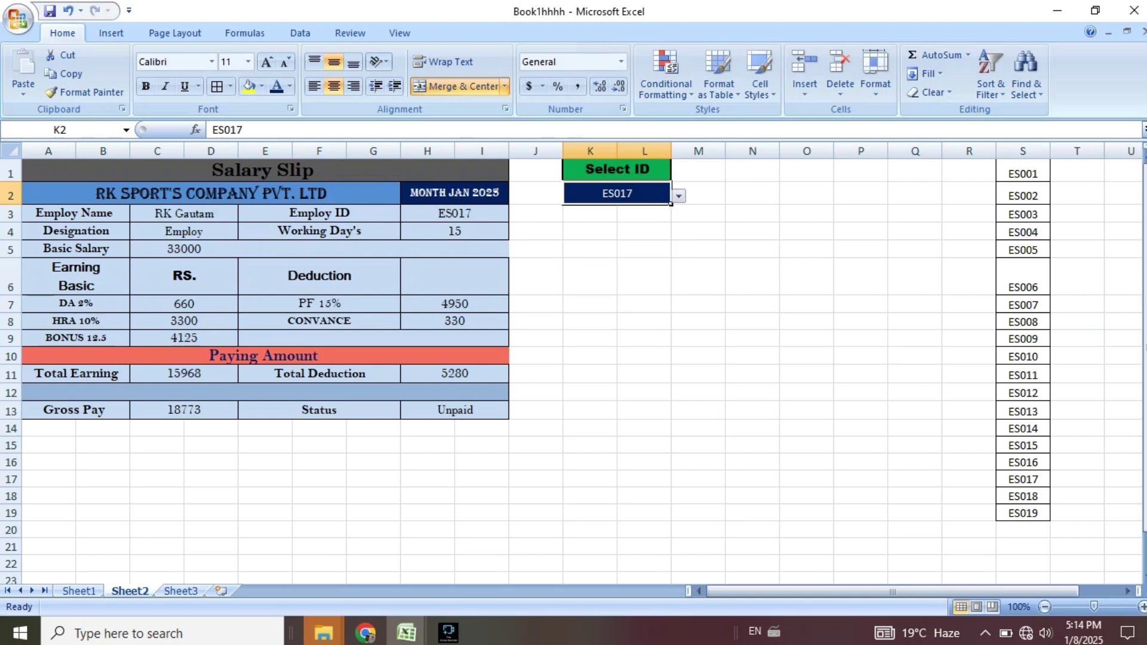
{"action": "left_click", "coordinate": [678, 196]}
{"action": "left_click", "coordinate": [603, 266]}
Zoom in and set the slip to ES013, showing Gross Pay 42790 and Status Unpaid.
{"action": "left_click_drag", "start_coordinate": [1094, 606], "coordinate": [1101, 607]}
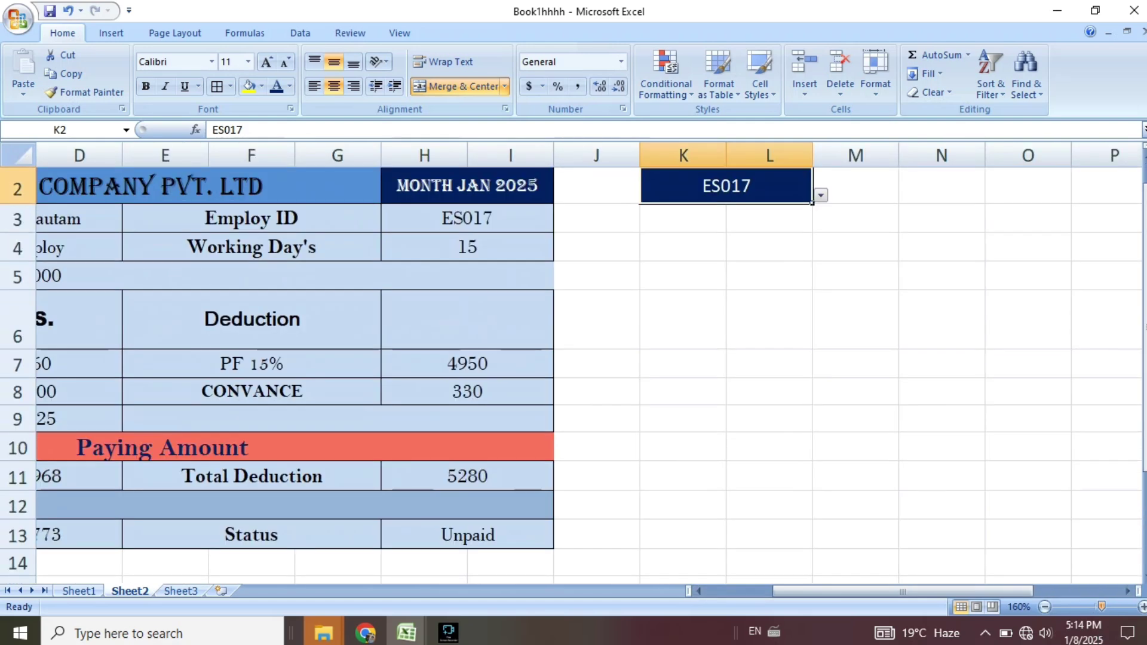
{"action": "left_click_drag", "start_coordinate": [903, 592], "coordinate": [837, 591]}
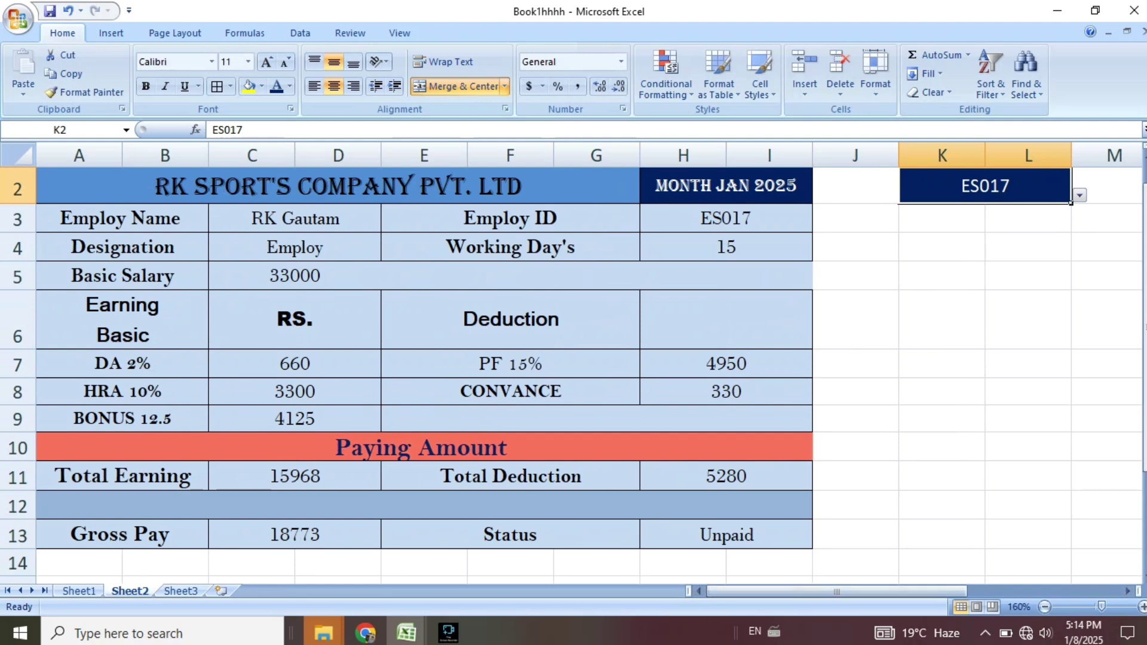
{"action": "scroll", "coordinate": [573, 373], "scroll_direction": "up", "scroll_amount": 1}
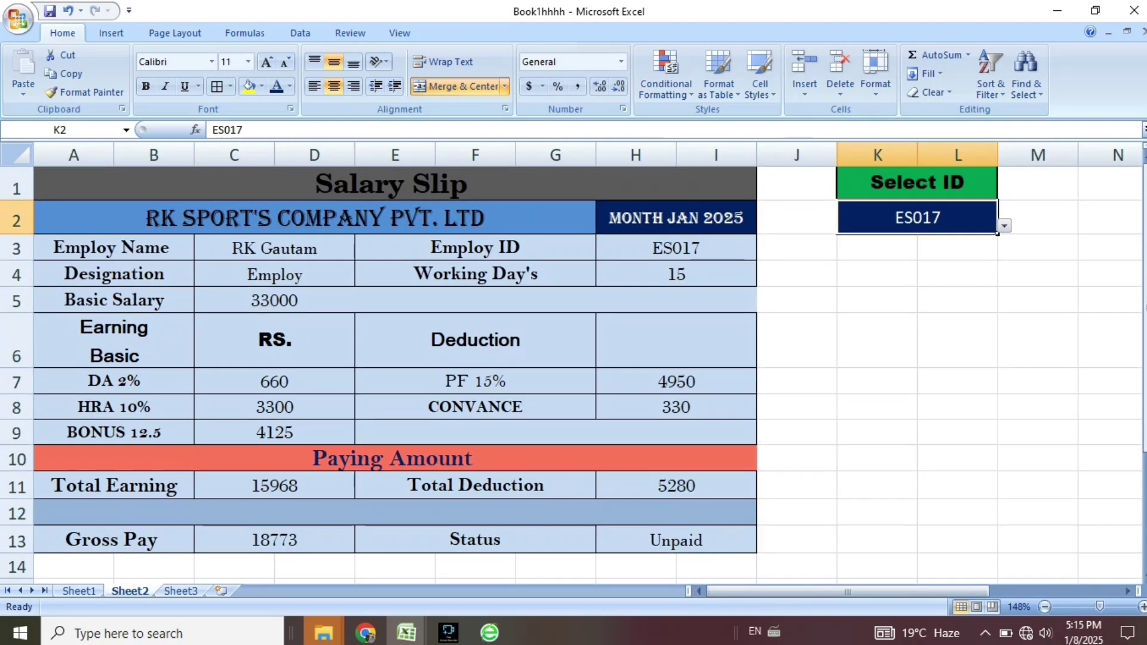
{"action": "left_click", "coordinate": [1004, 226]}
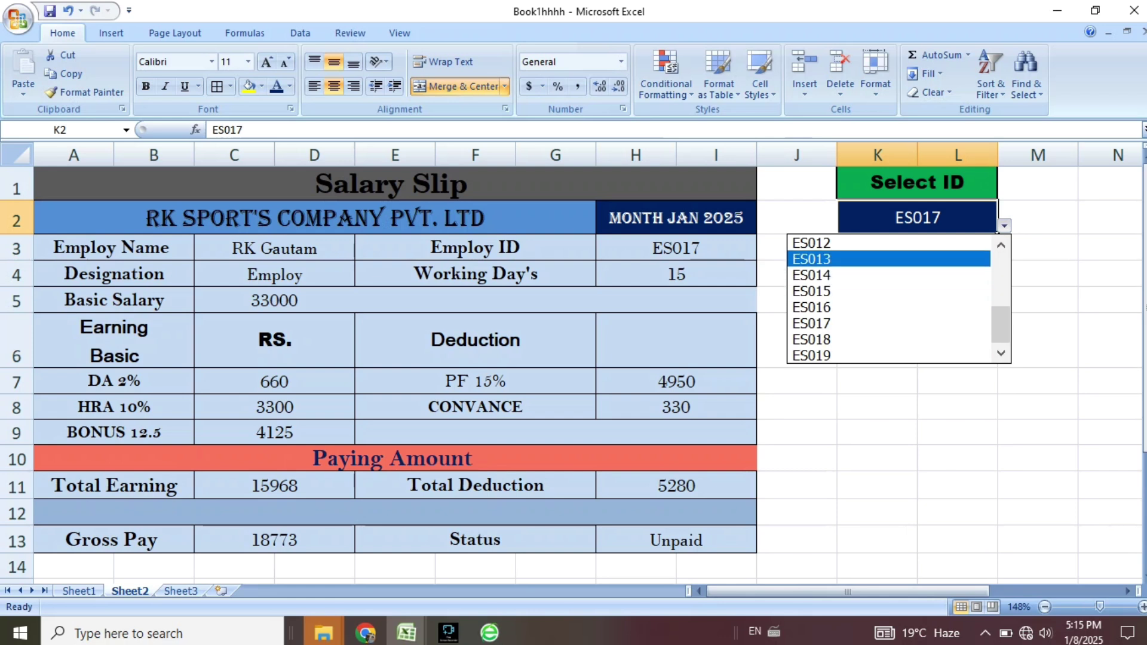
{"action": "left_click", "coordinate": [866, 259]}
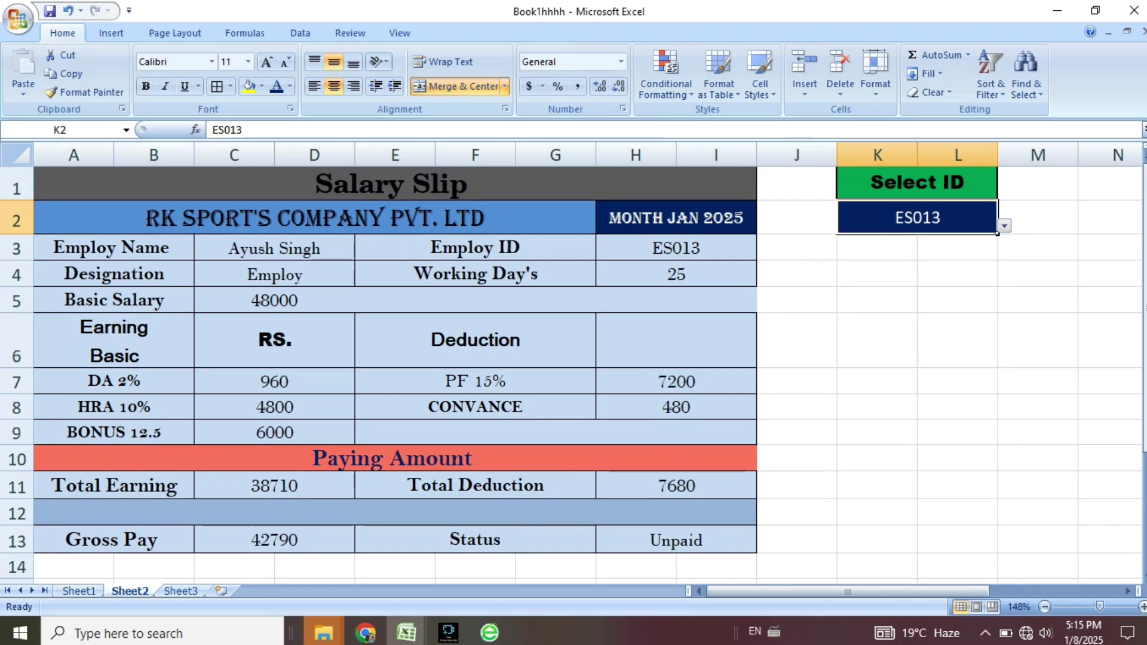
{"action": "left_click_drag", "start_coordinate": [274, 249], "coordinate": [275, 275]}
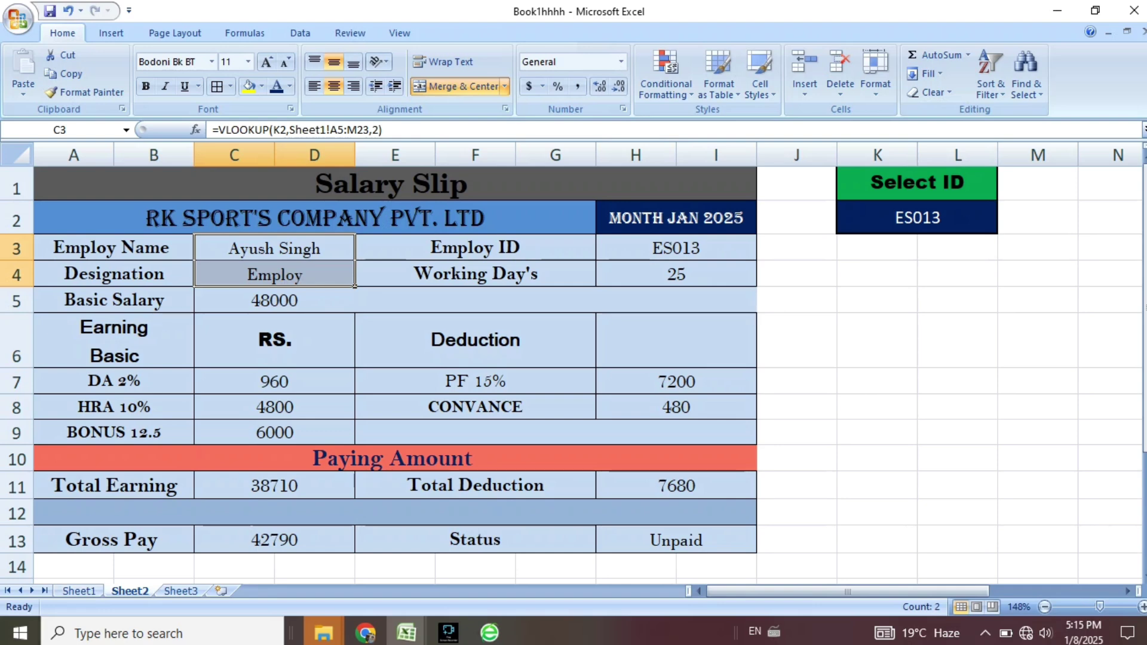
{"action": "key", "text": "ctrl+Page_Up"}
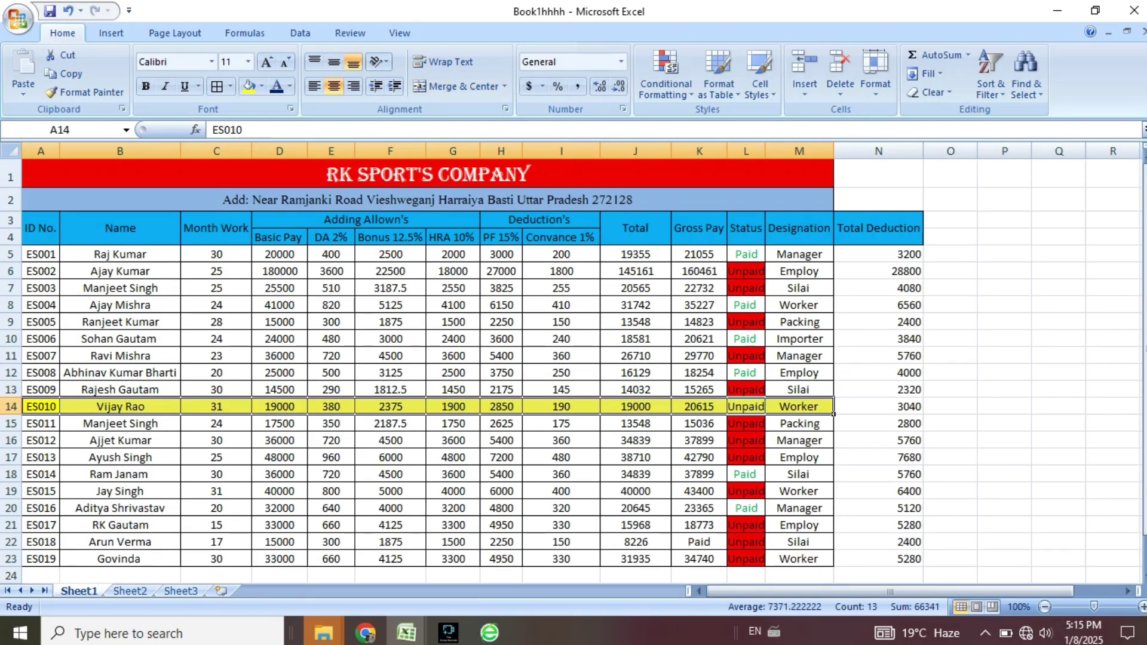
Fill ES013's row 17 yellow and clear the fill from ES010's row 14, then go back to Sheet2.
{"action": "left_click_drag", "start_coordinate": [41, 457], "coordinate": [833, 465]}
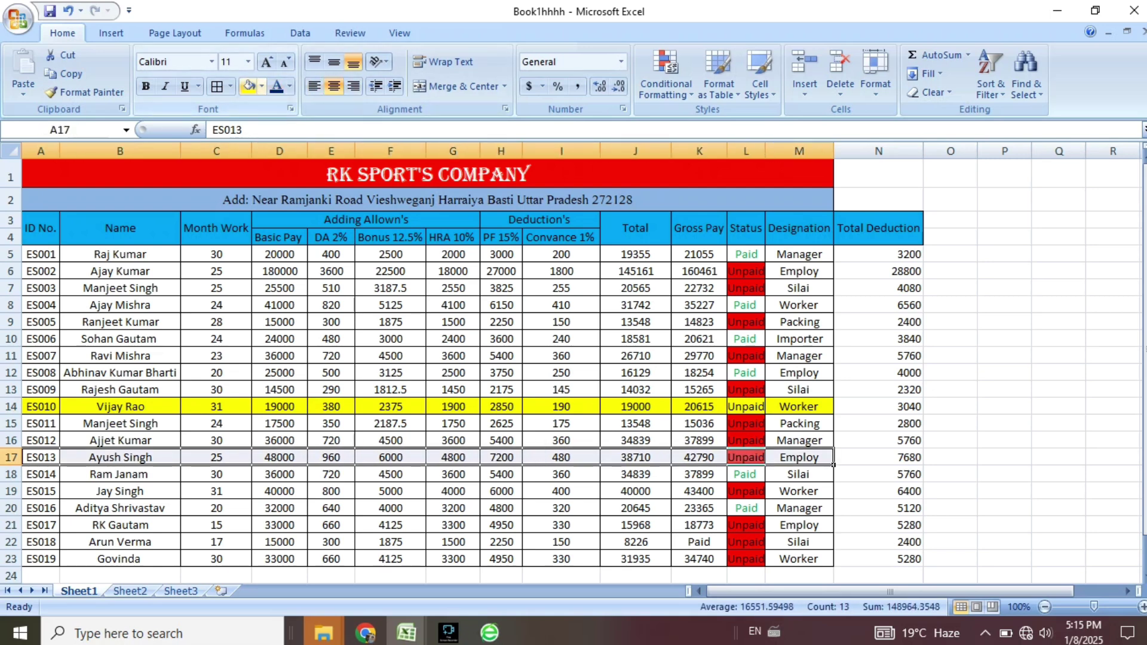
{"action": "left_click", "coordinate": [249, 87]}
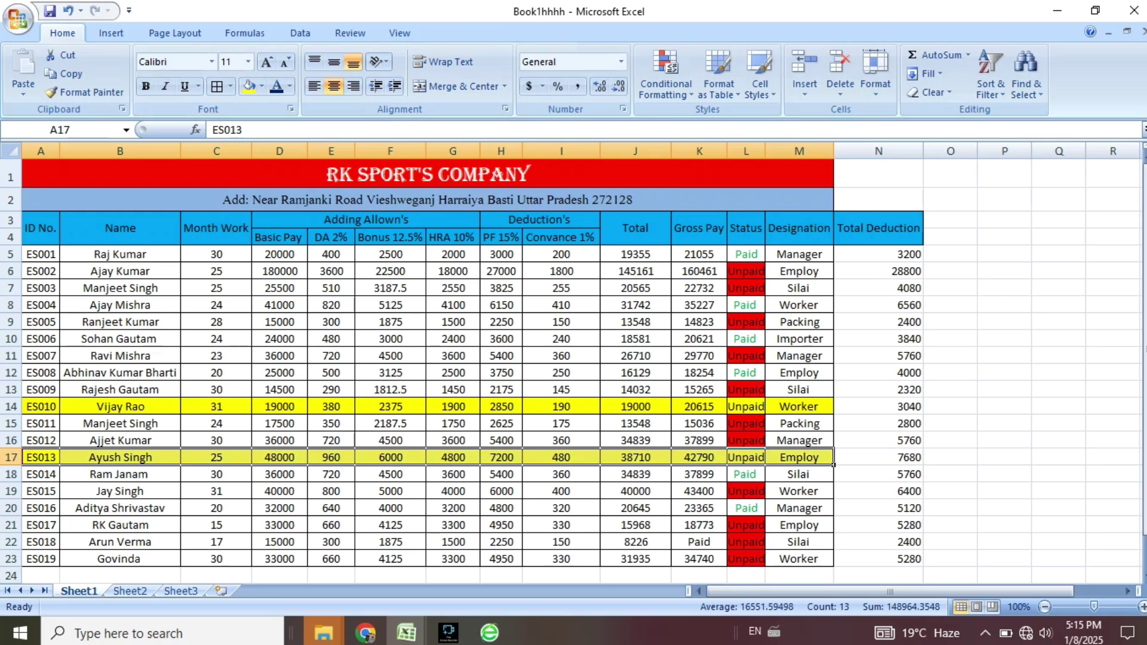
{"action": "left_click_drag", "start_coordinate": [40, 407], "coordinate": [832, 412]}
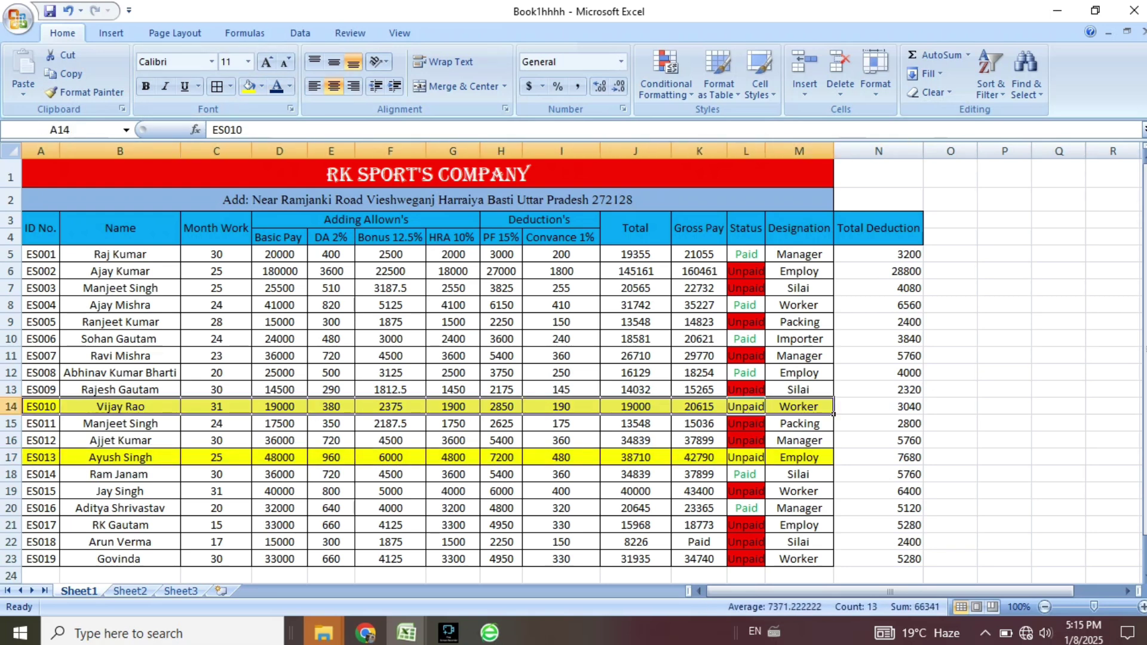
{"action": "left_click", "coordinate": [262, 87]}
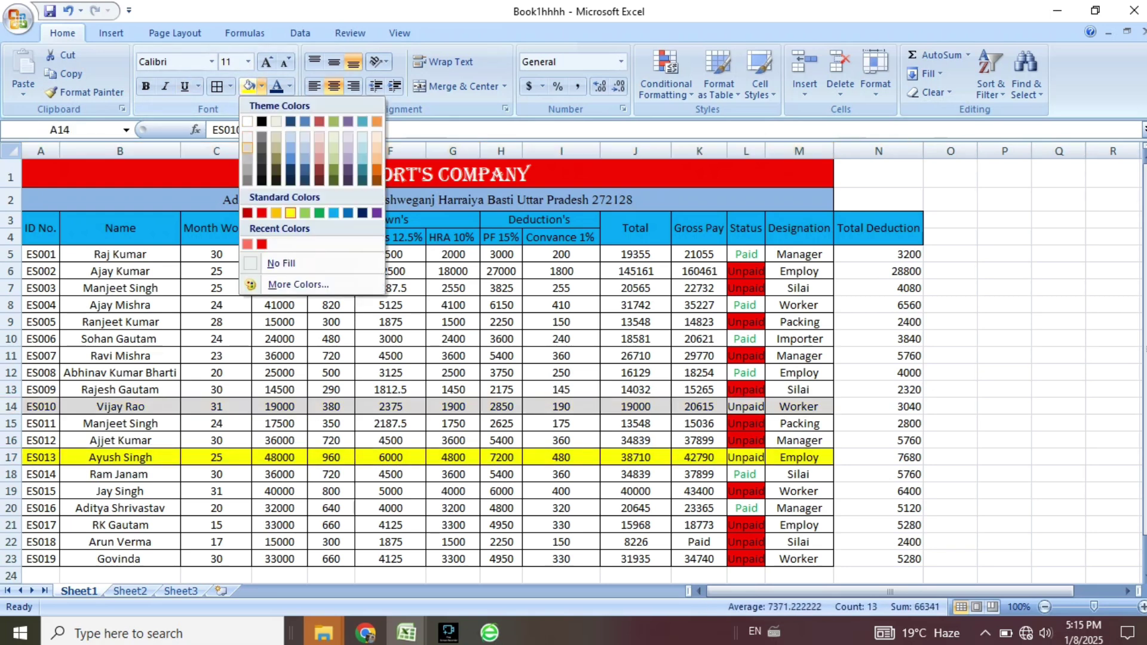
{"action": "left_click", "coordinate": [281, 263]}
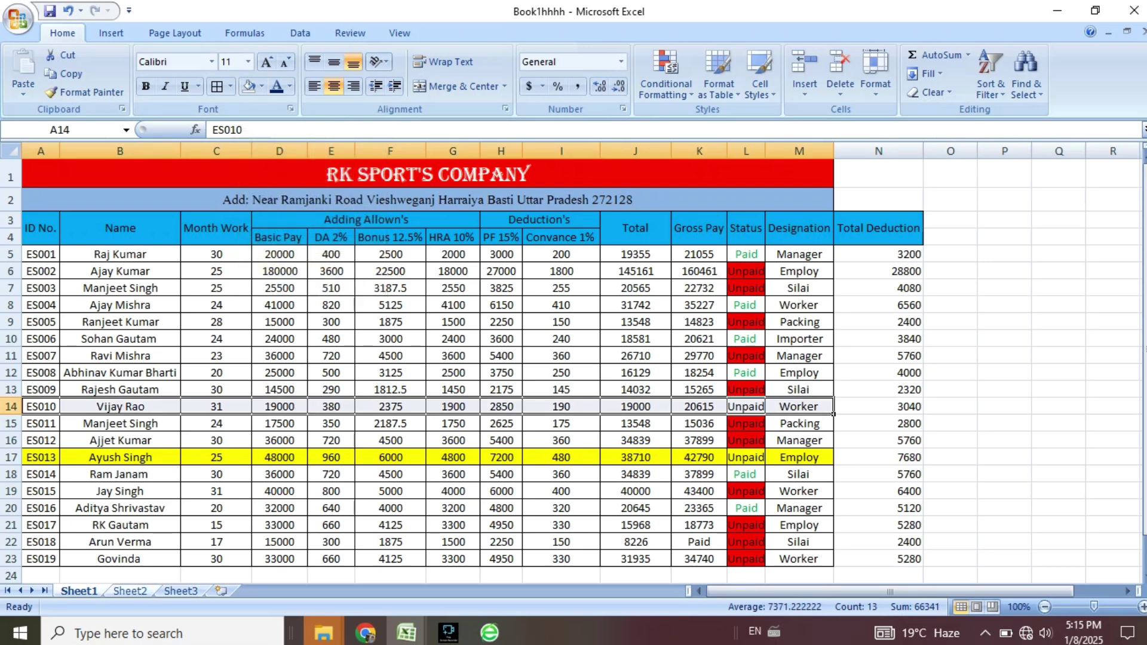
{"action": "left_click", "coordinate": [130, 591]}
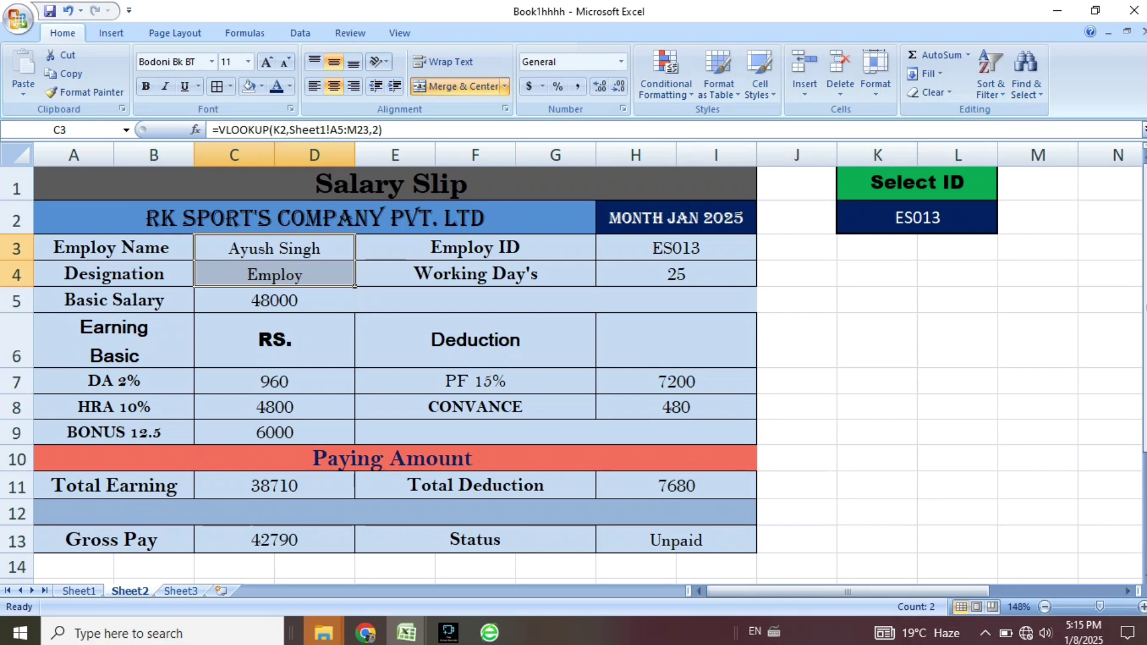
Pick ES003 in the K2 dropdown, showing Basic Salary 25500 and Gross Pay 22732, then switch to Sheet1.
{"action": "left_click", "coordinate": [917, 217]}
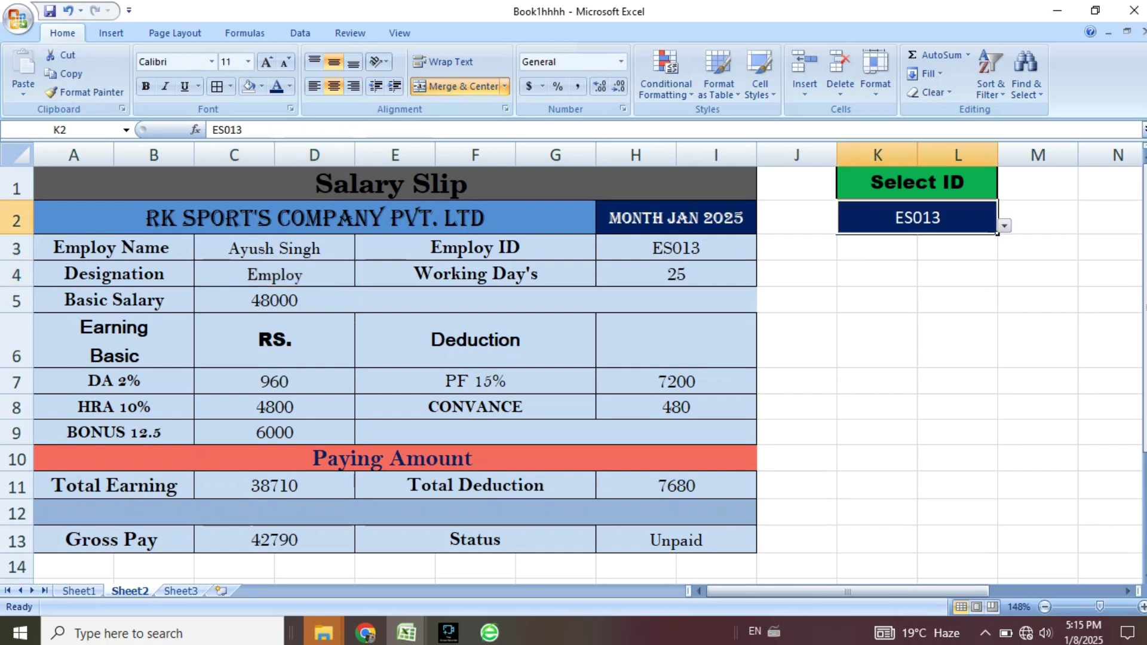
{"action": "left_click", "coordinate": [1005, 225]}
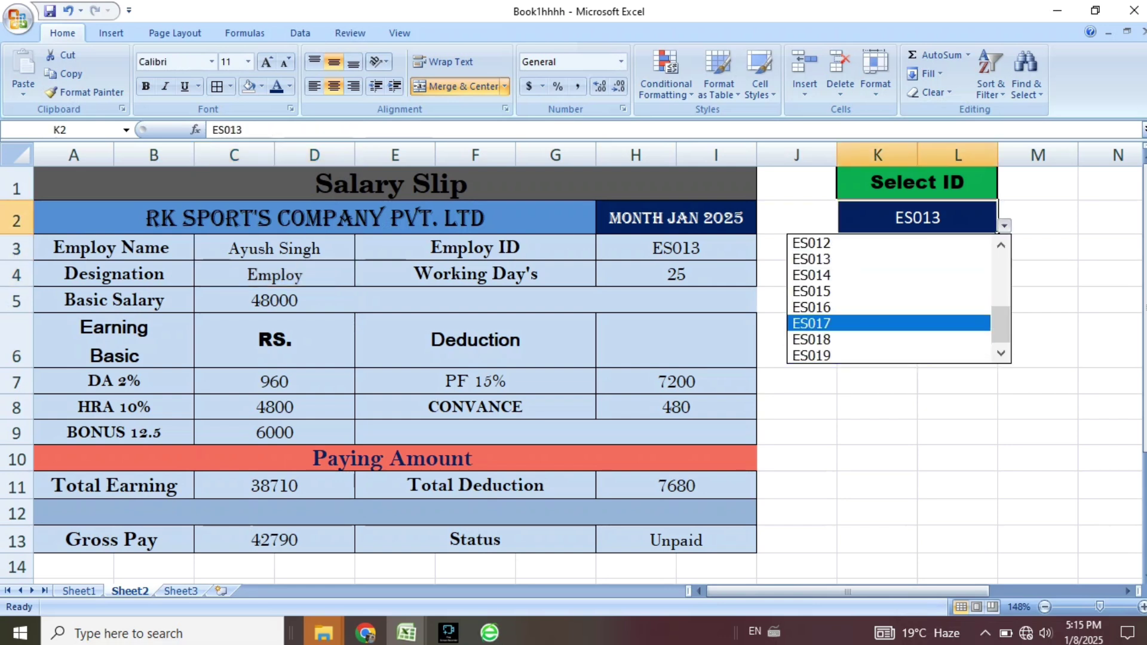
{"action": "left_click_drag", "start_coordinate": [1001, 325], "coordinate": [1000, 273]}
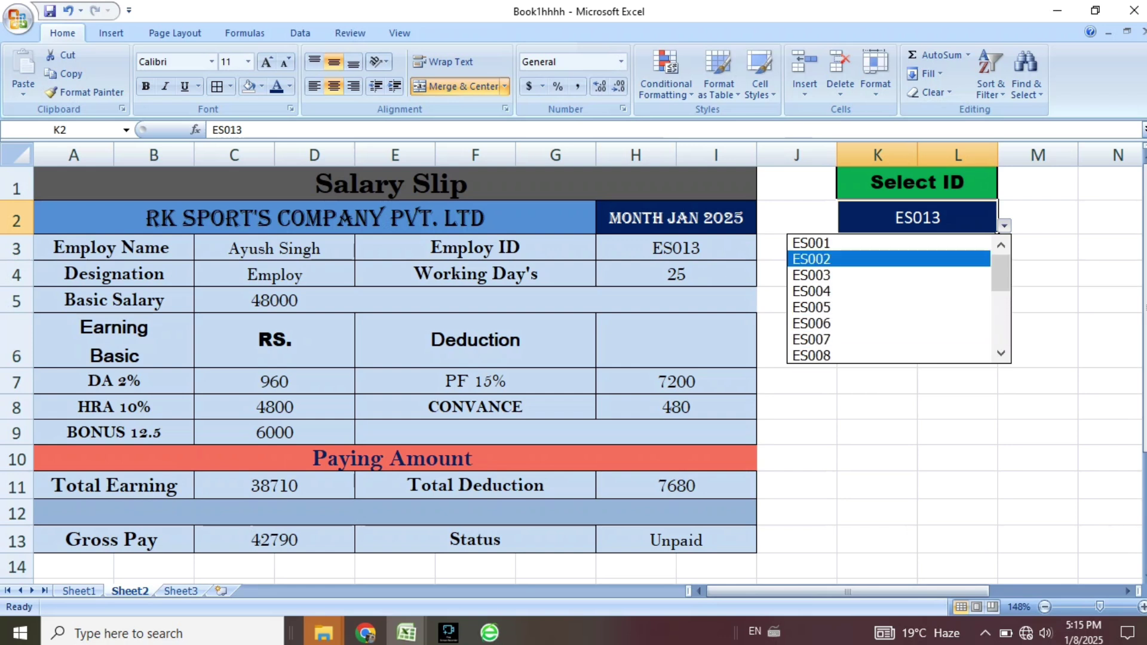
{"action": "left_click", "coordinate": [811, 275]}
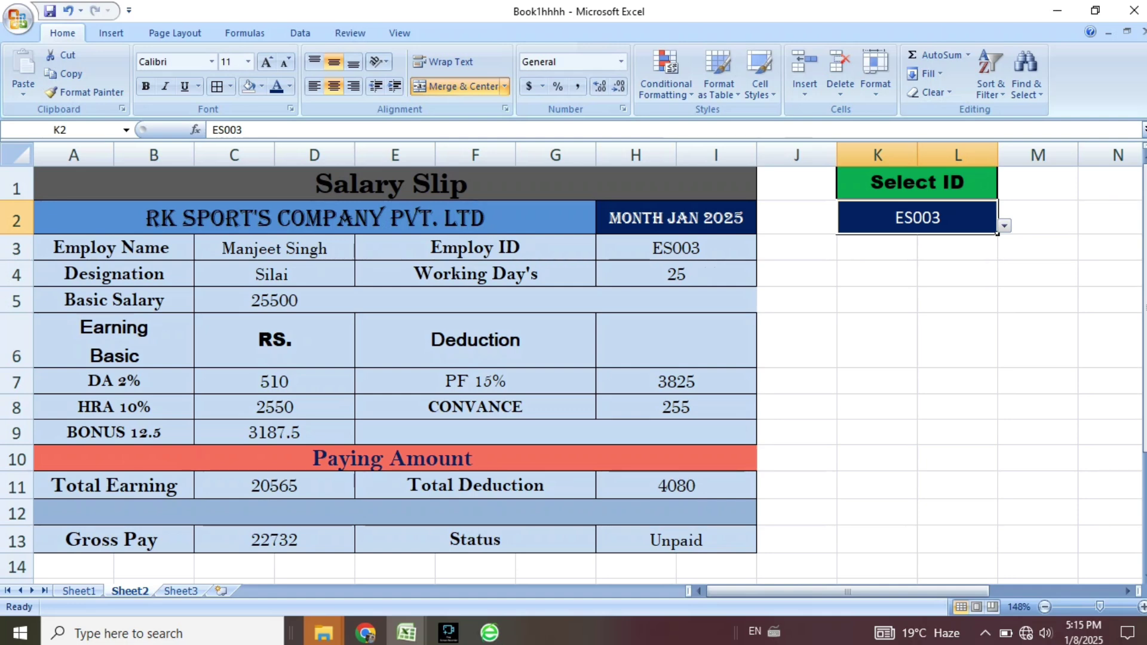
{"action": "left_click", "coordinate": [79, 591]}
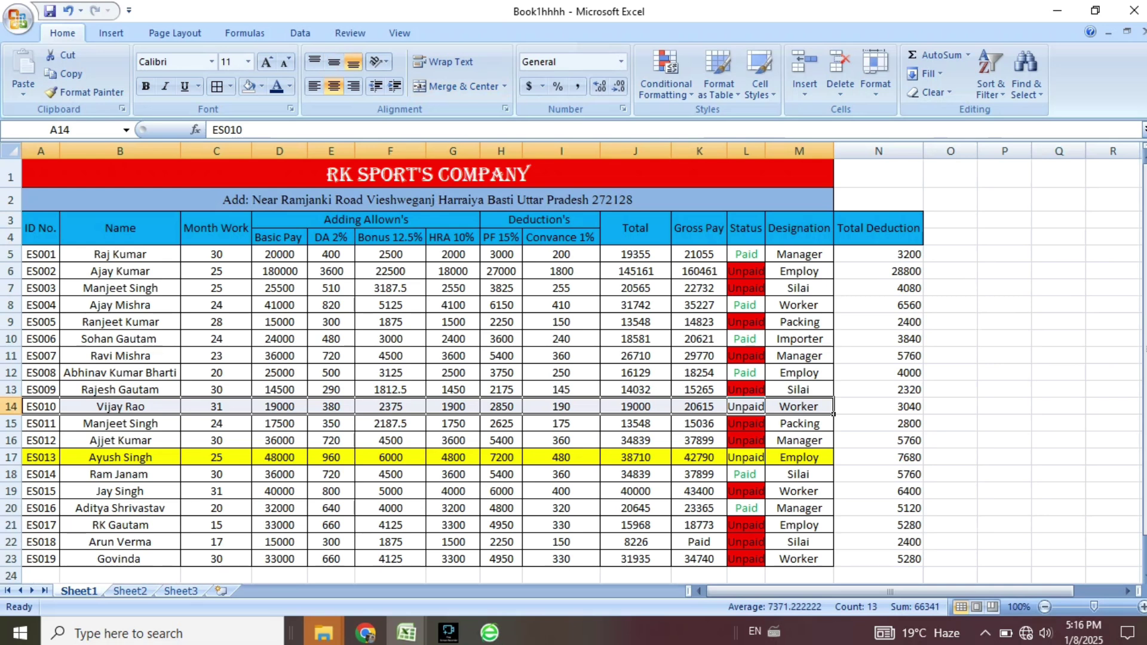
Fill ES003's row 7 yellow and remove the yellow from ES013's row 17, then return to Sheet2.
{"action": "left_click_drag", "start_coordinate": [41, 288], "coordinate": [799, 290]}
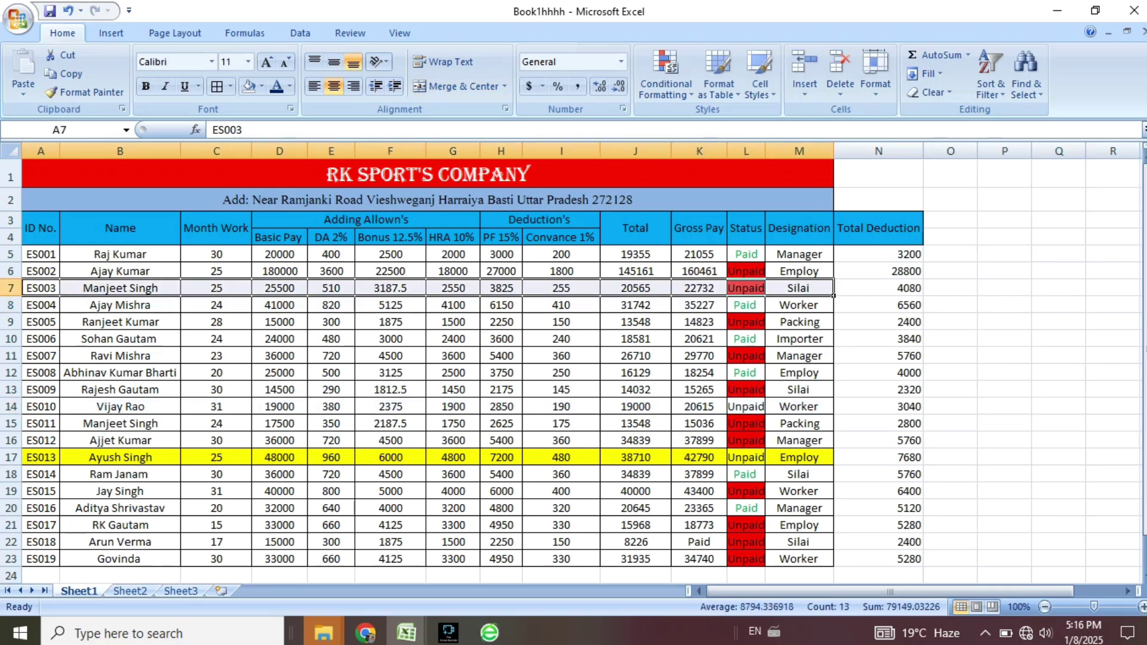
{"action": "left_click", "coordinate": [261, 86]}
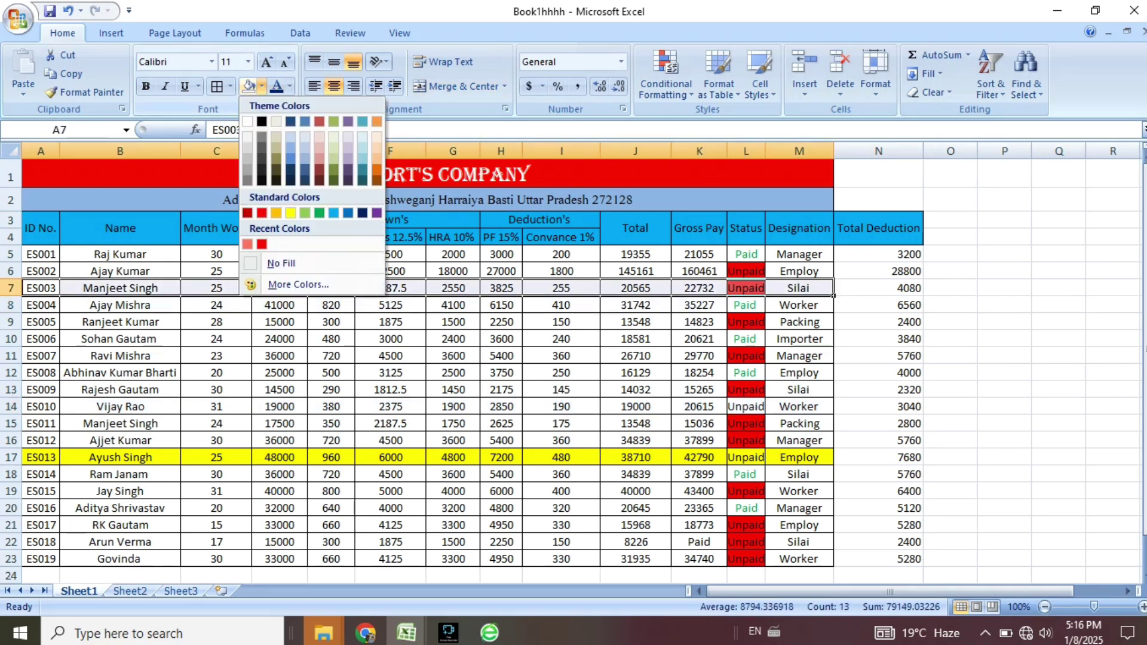
{"action": "left_click", "coordinate": [290, 213]}
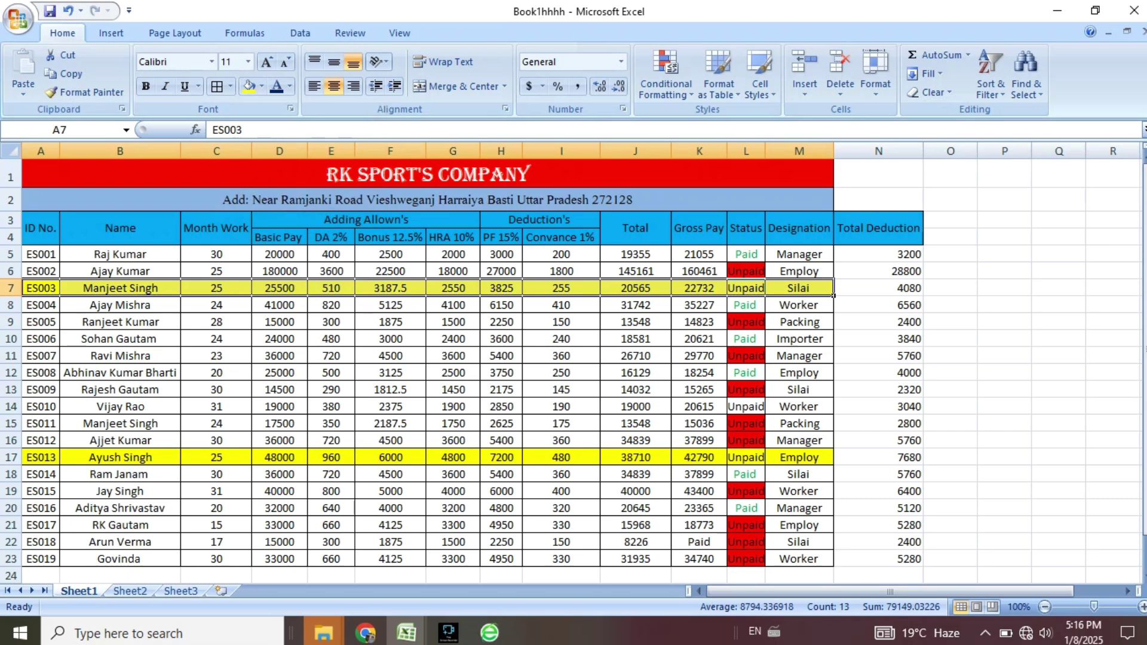
{"action": "left_click_drag", "start_coordinate": [41, 458], "coordinate": [920, 460]}
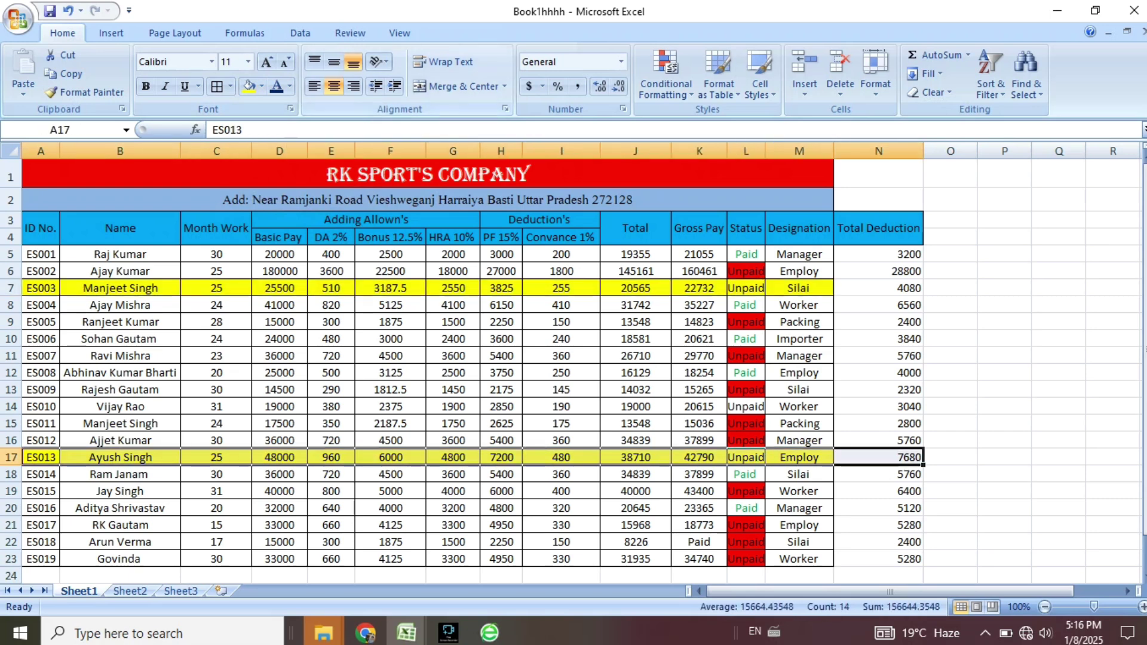
{"action": "left_click", "coordinate": [261, 86]}
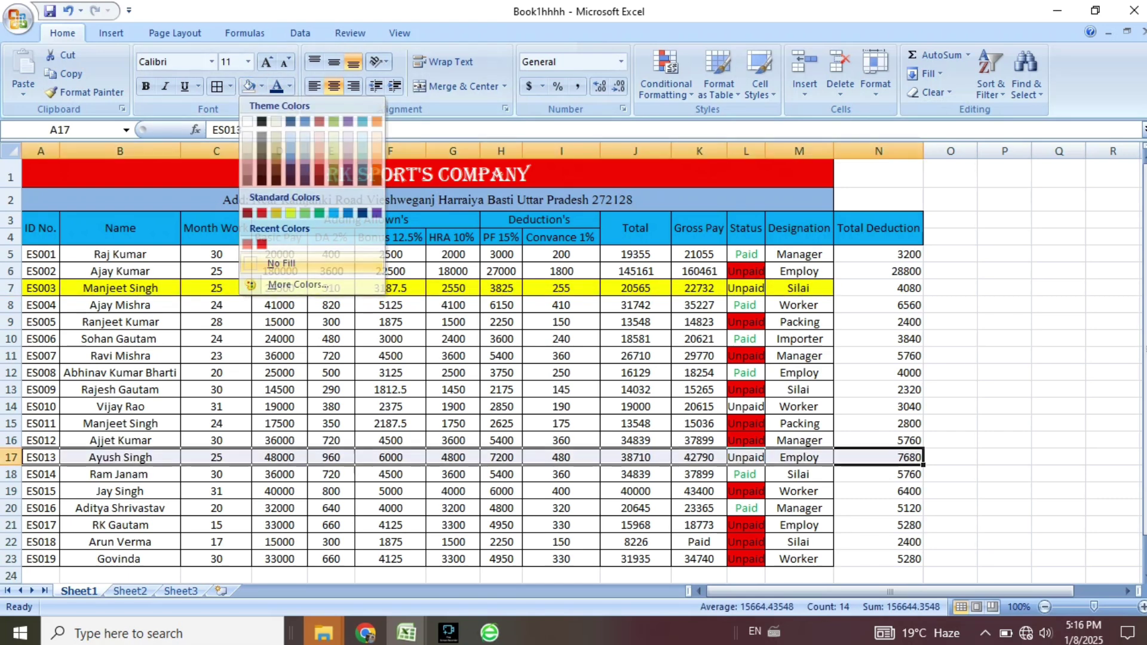
{"action": "left_click", "coordinate": [263, 264]}
{"action": "left_click_drag", "start_coordinate": [799, 288], "coordinate": [41, 288]}
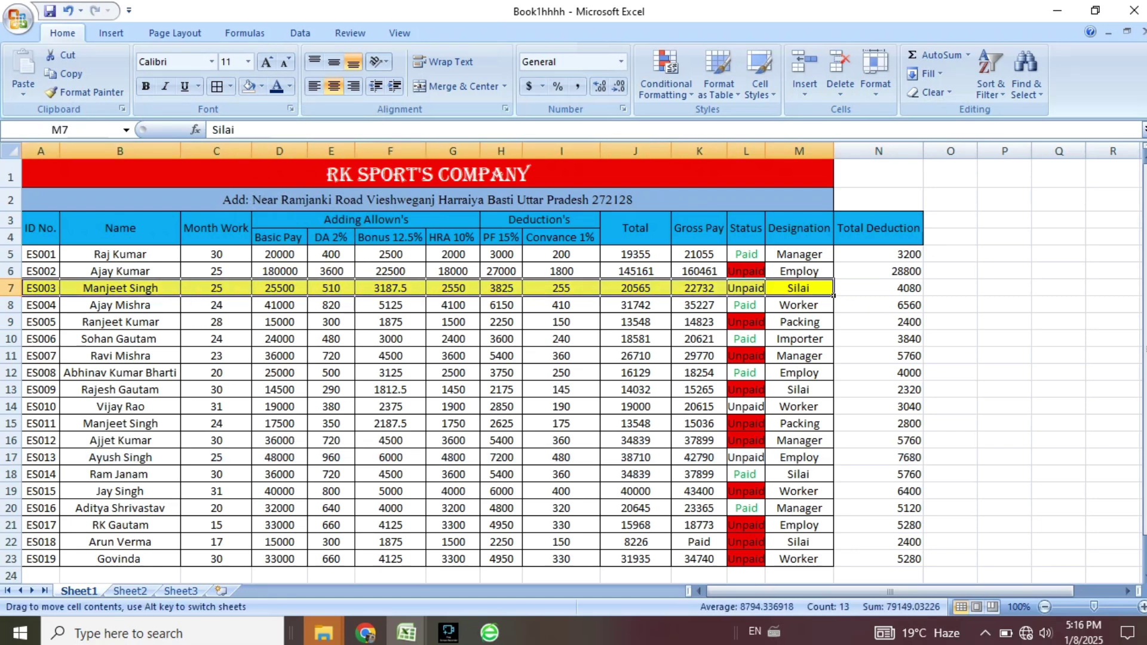
{"action": "left_click", "coordinate": [130, 590]}
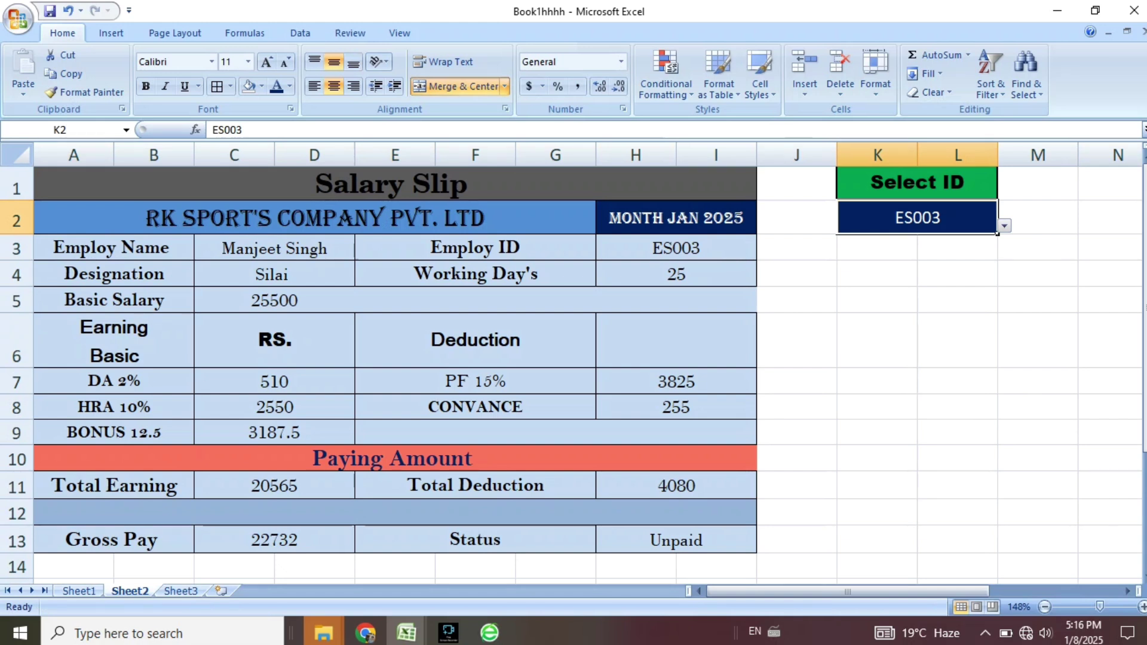
Set A1:I13 as the print area and confirm in print preview it fits one page.
{"action": "left_click_drag", "start_coordinate": [74, 184], "coordinate": [717, 540]}
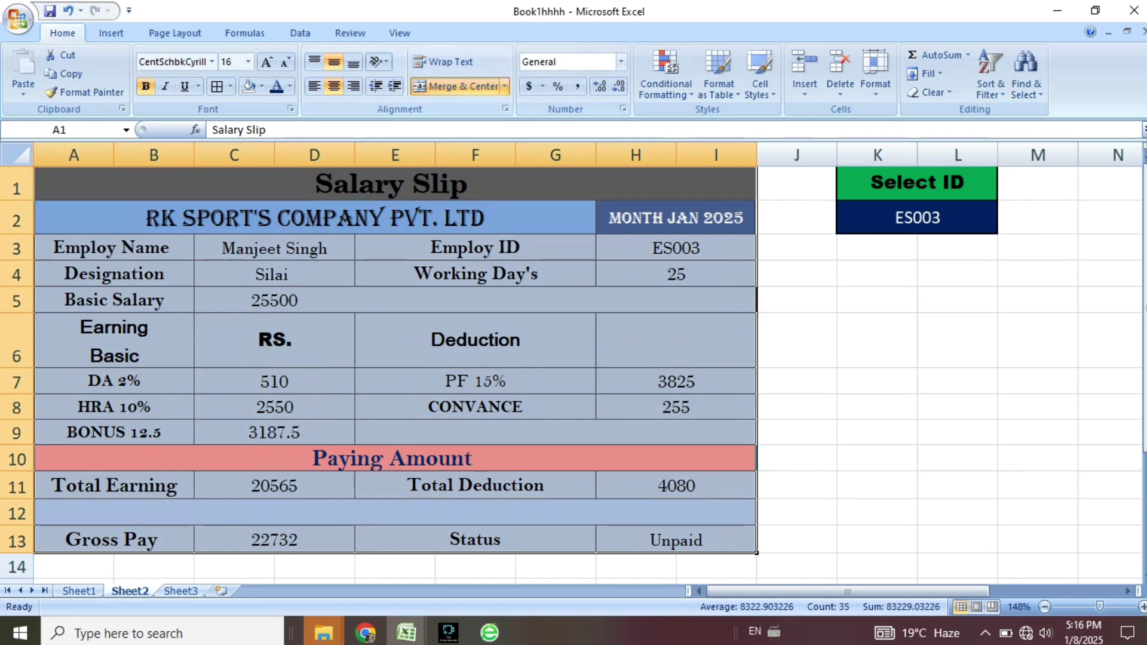
{"action": "left_click", "coordinate": [174, 33]}
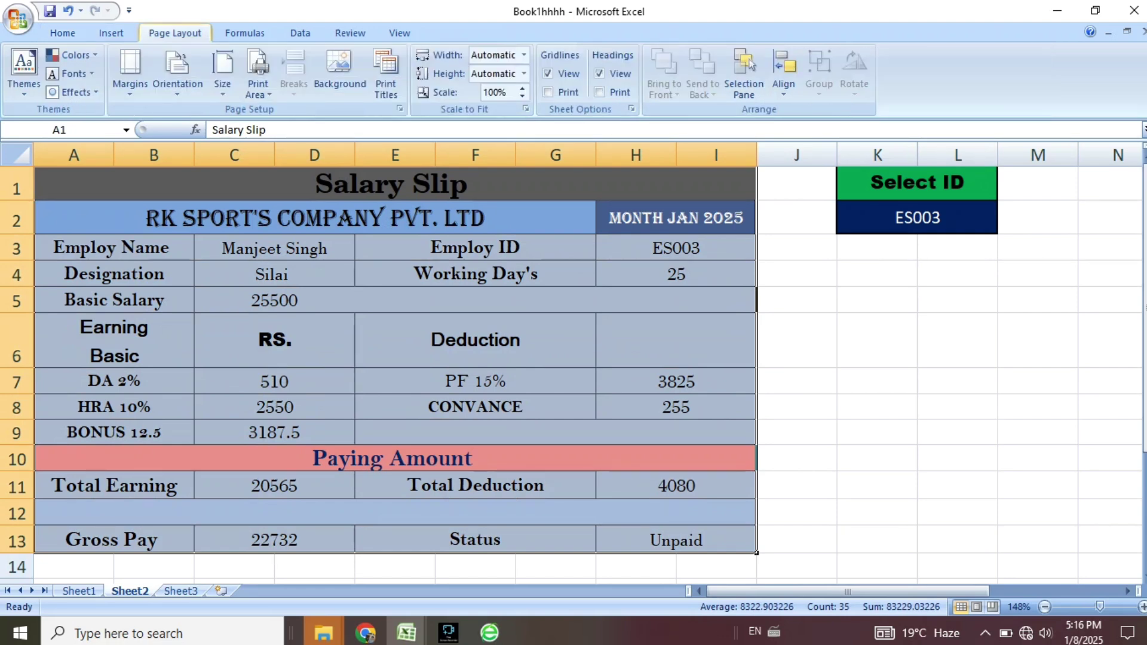
{"action": "left_click", "coordinate": [258, 72]}
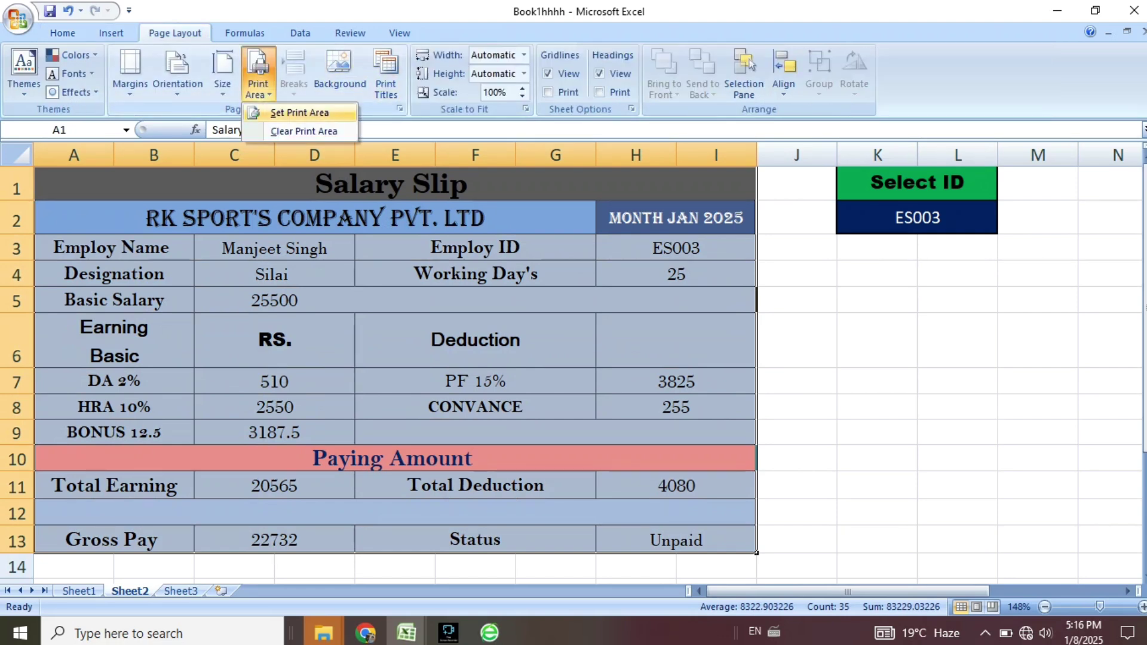
{"action": "left_click", "coordinate": [301, 109]}
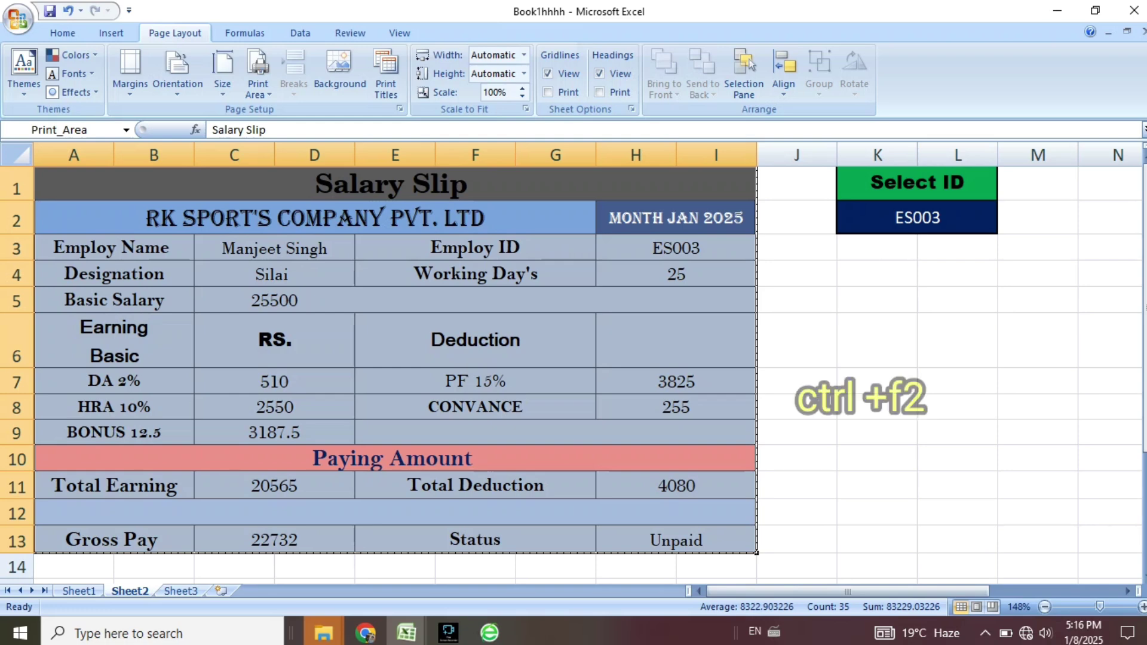
{"action": "key", "text": "ctrl+F2"}
{"action": "scroll", "coordinate": [526, 352], "scroll_direction": "up", "scroll_amount": 8}
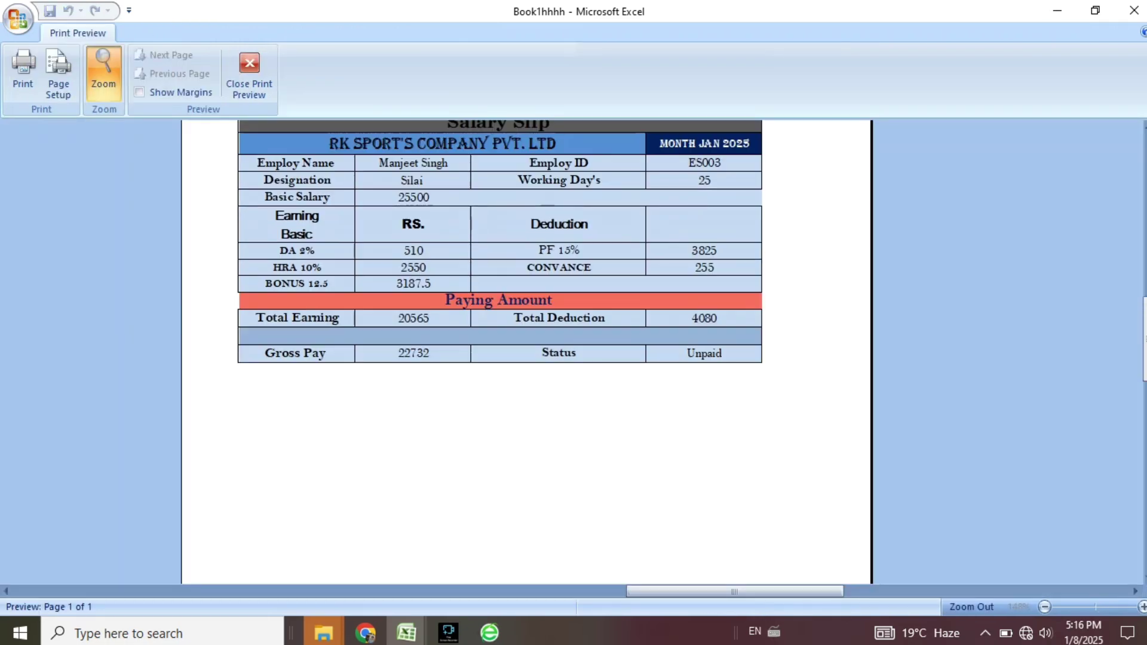
{"action": "scroll", "coordinate": [525, 388], "scroll_direction": "down", "scroll_amount": 1}
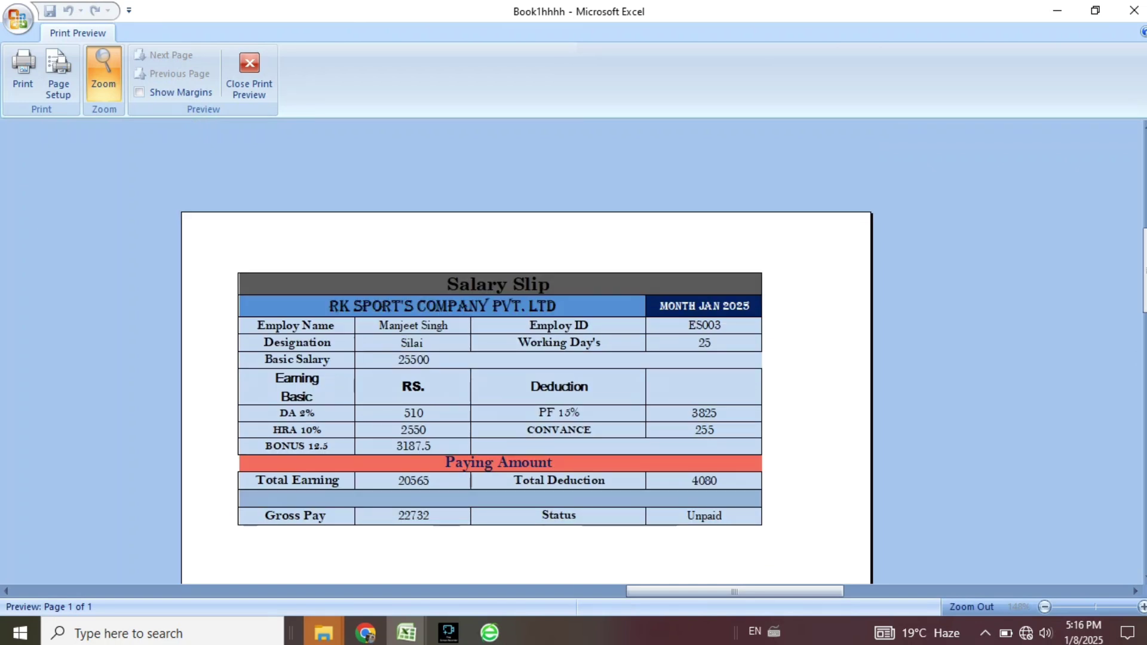
{"action": "left_click", "coordinate": [249, 75]}
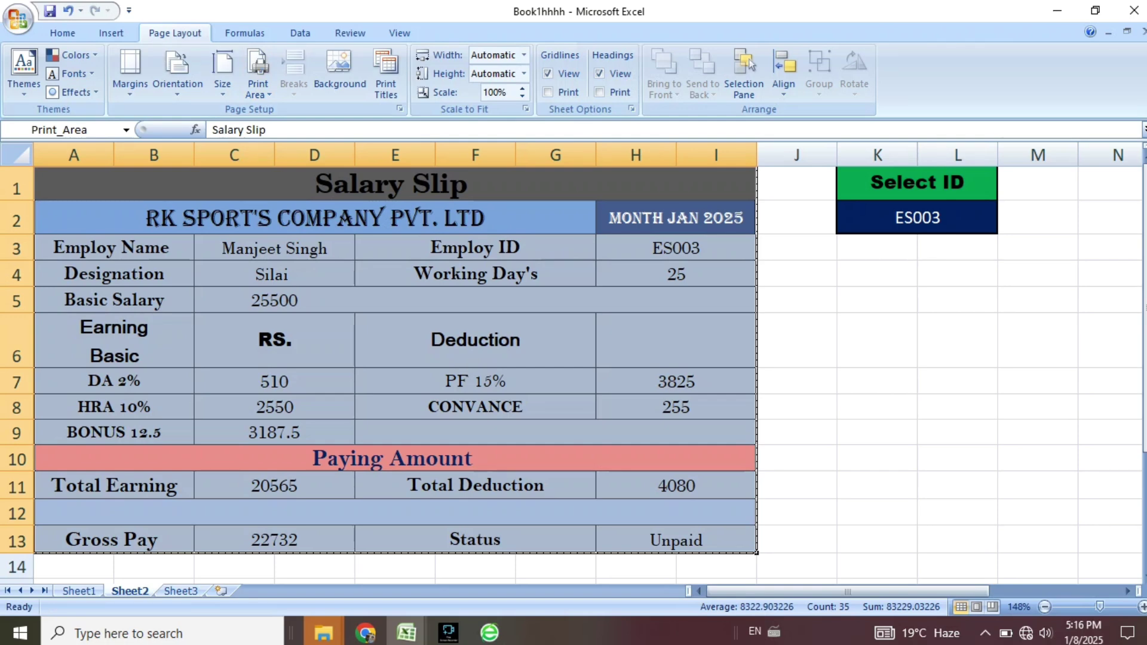
{"action": "left_click", "coordinate": [797, 433]}
Type 'Singnature Of Employ' in A15 and select A15:C15.
{"action": "scroll", "coordinate": [797, 433], "scroll_direction": "down", "scroll_amount": 2}
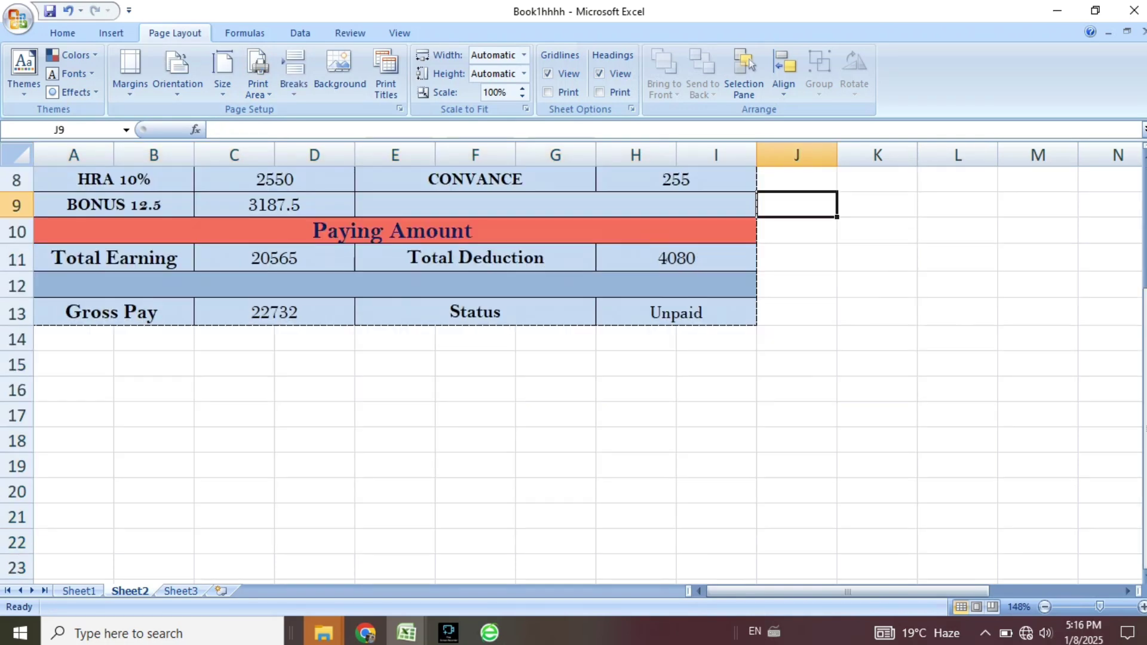
{"action": "scroll", "coordinate": [574, 365], "scroll_direction": "up", "scroll_amount": 2}
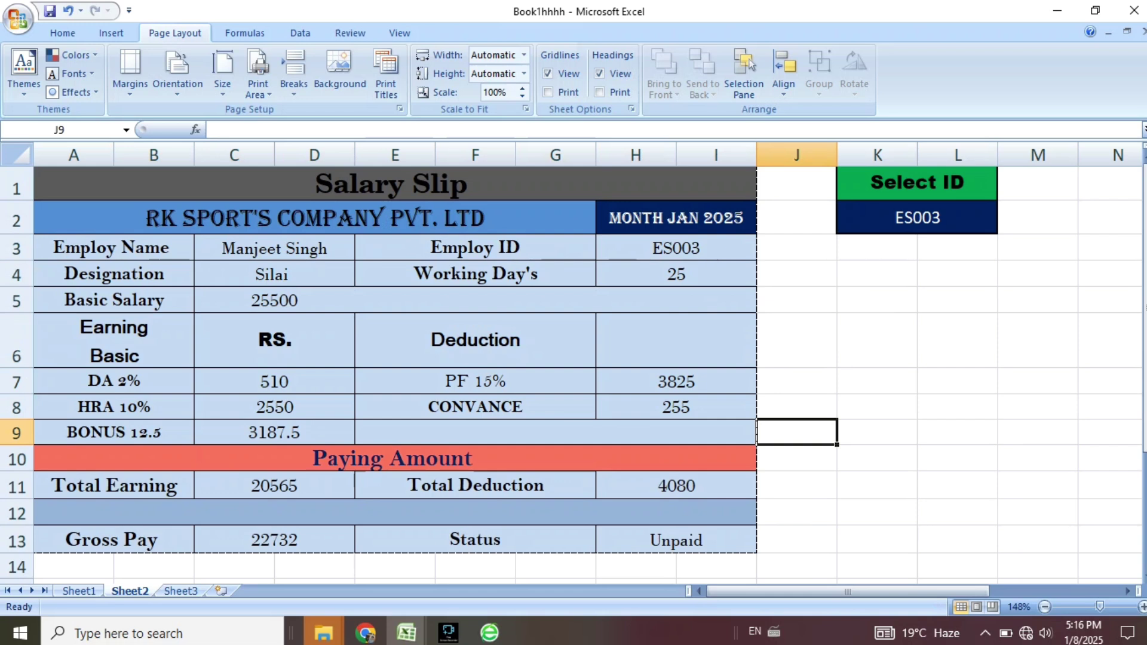
{"action": "scroll", "coordinate": [574, 364], "scroll_direction": "down", "scroll_amount": 2}
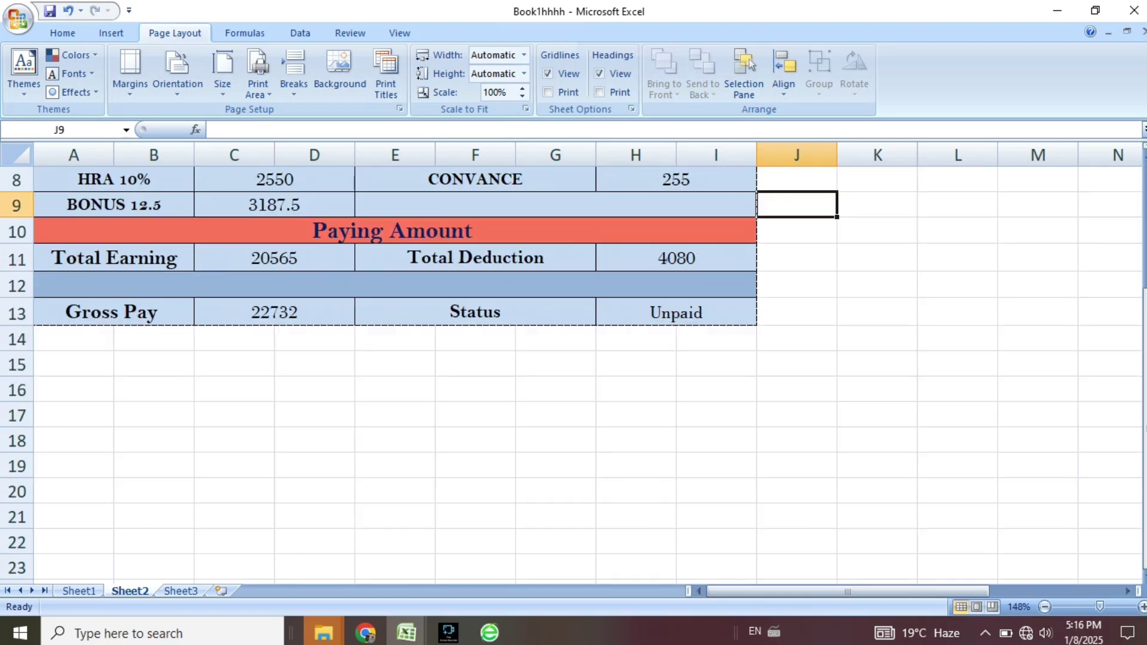
{"action": "left_click", "coordinate": [73, 339]}
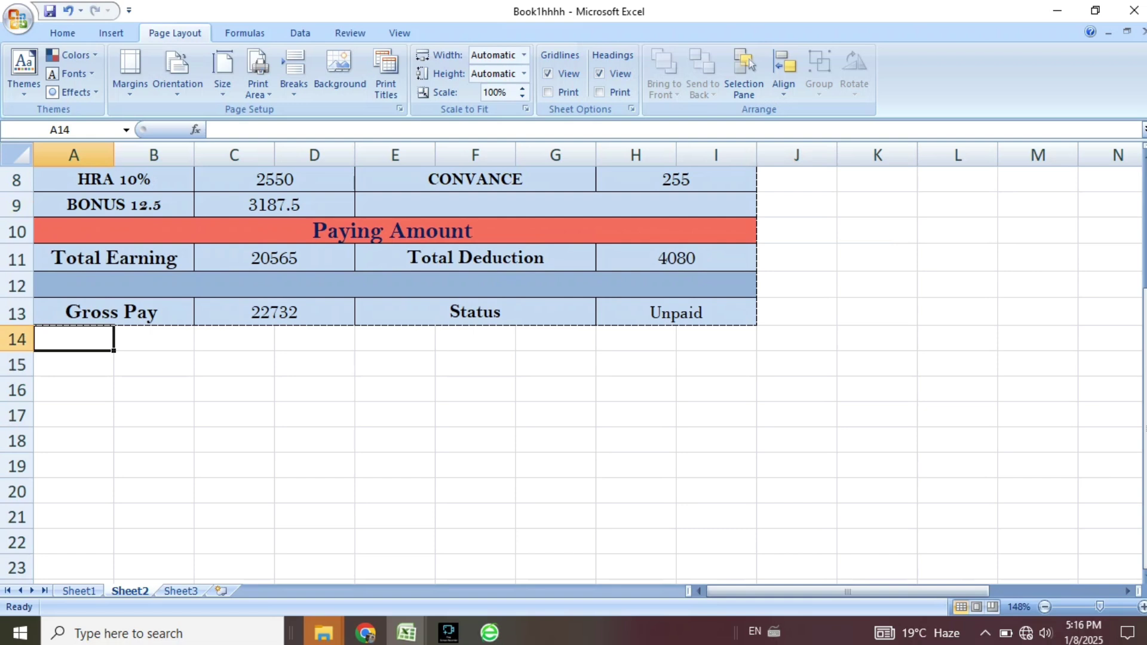
{"action": "left_click", "coordinate": [74, 364]}
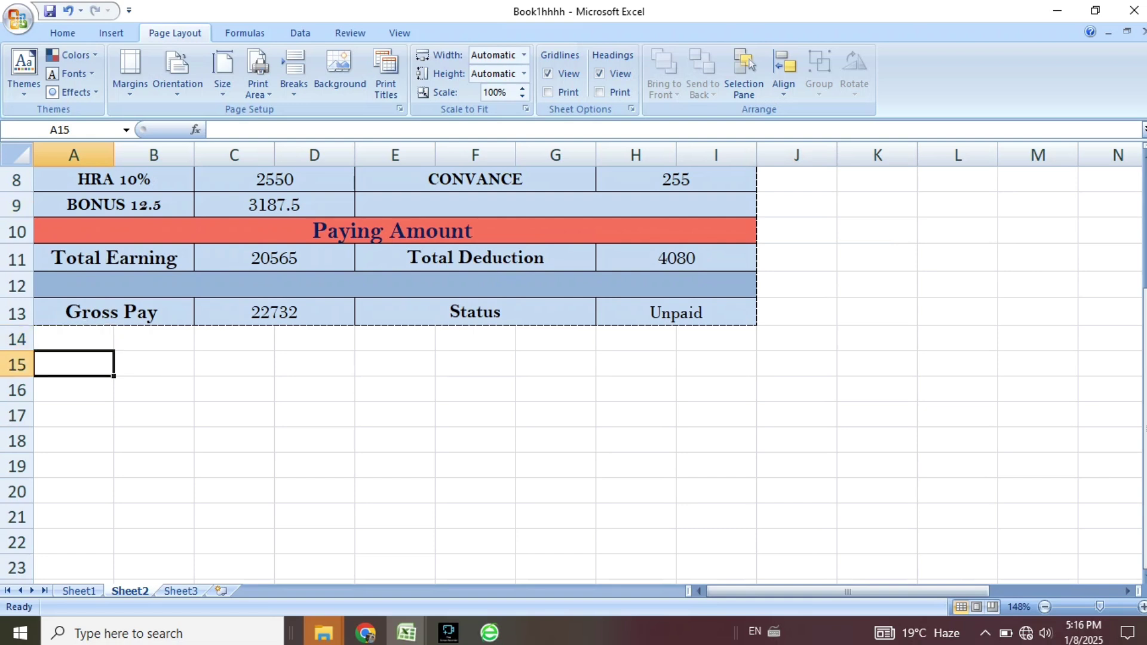
{"action": "type", "text": "S"}
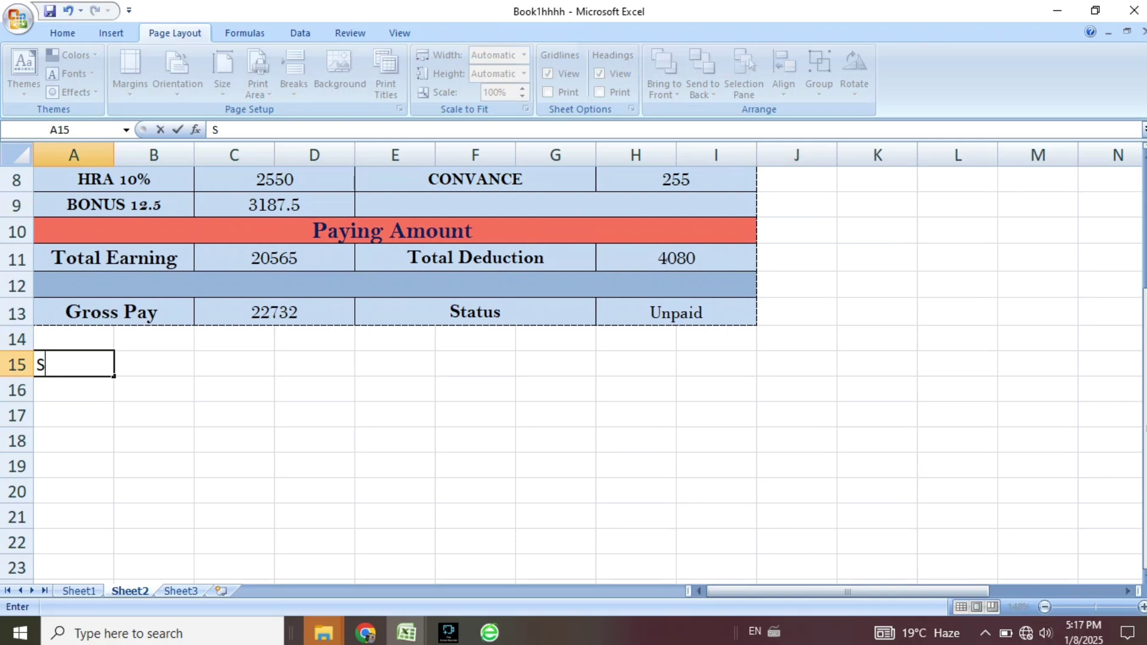
{"action": "type", "text": "ingnatur"}
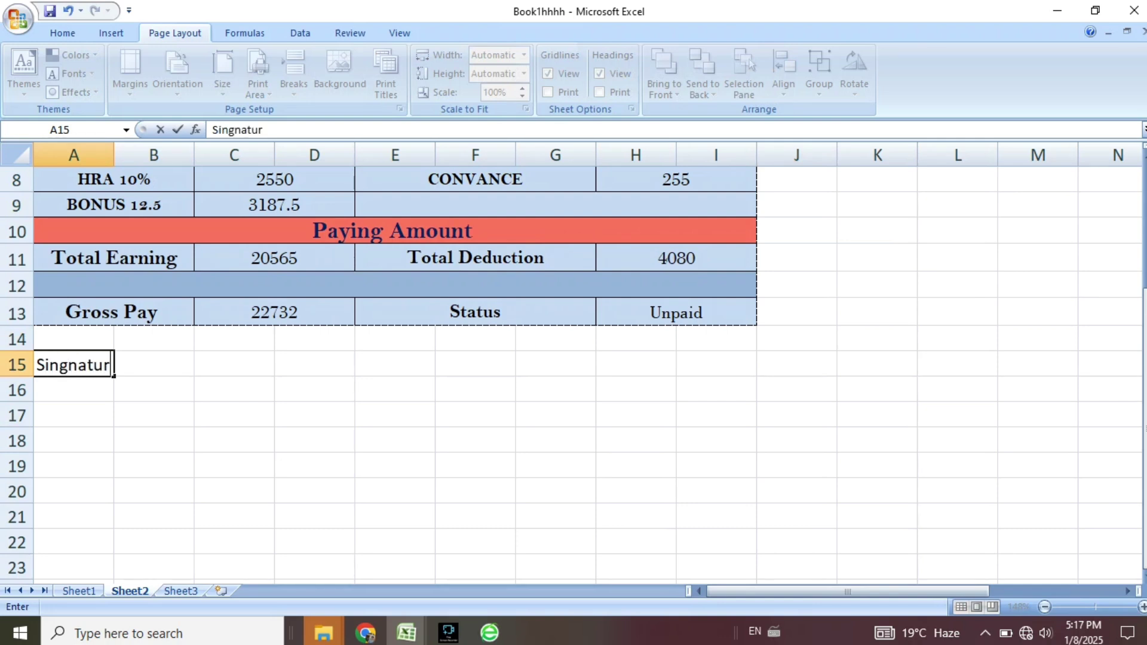
{"action": "type", "text": "e Of Emp"}
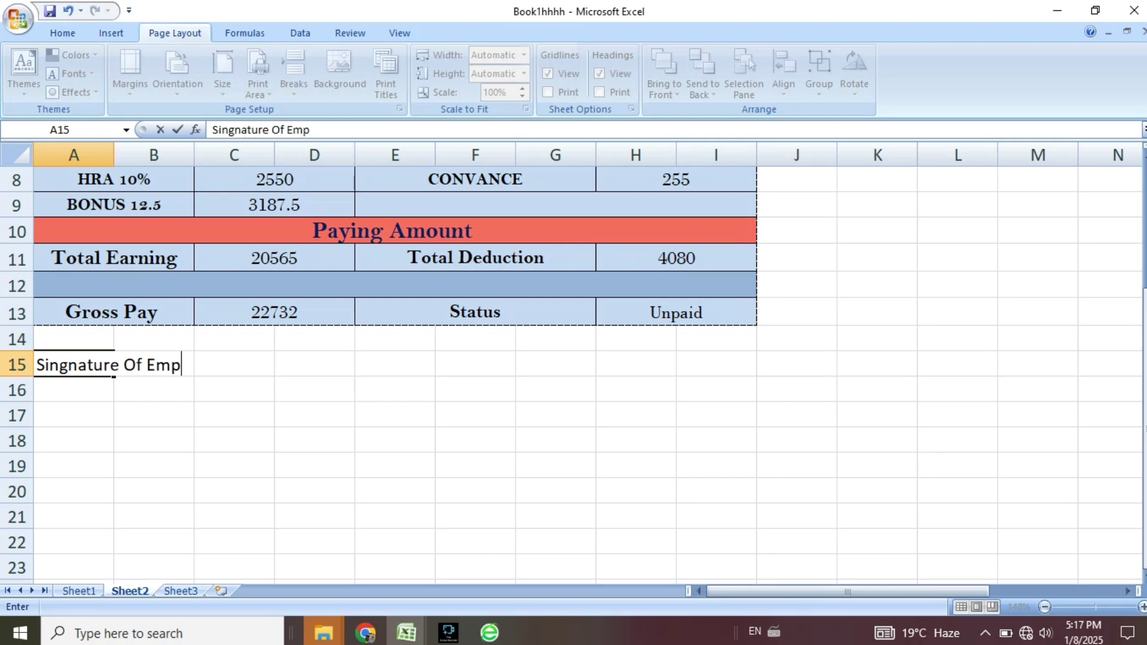
{"action": "type", "text": "loy"}
{"action": "key", "text": "Return"}
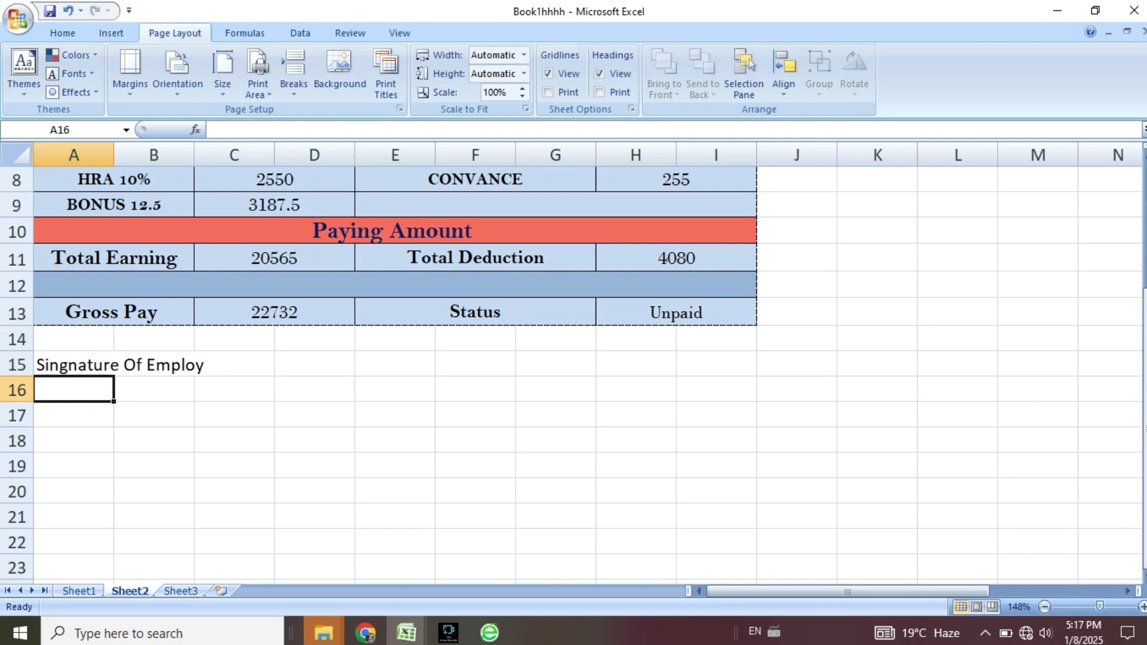
{"action": "key", "text": "Up"}
{"action": "key", "text": "shift+Right"}
{"action": "key", "text": "shift+Right"}
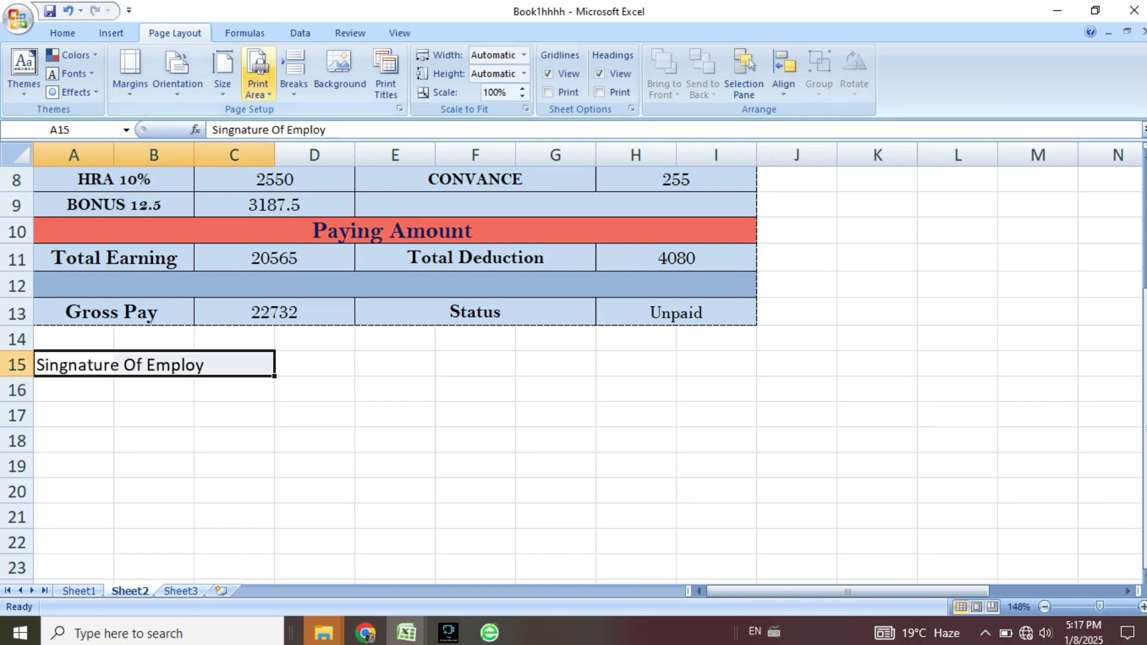
Merge the signature label across A15:C15 and the empty cells D15:I15.
{"action": "left_click", "coordinate": [62, 34]}
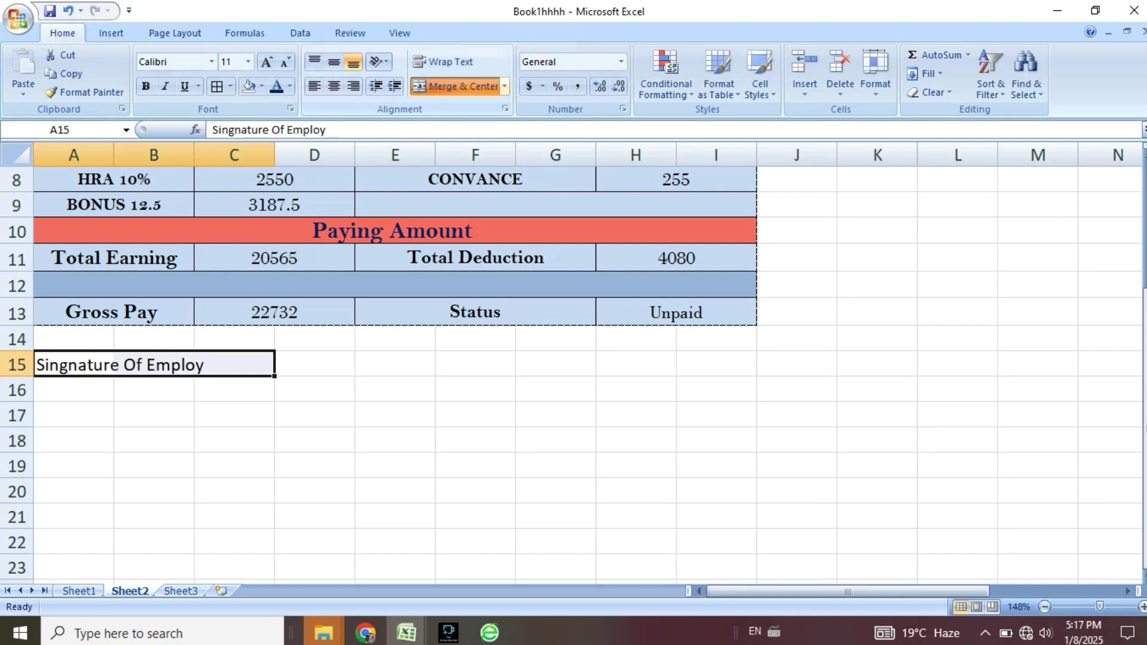
{"action": "left_click", "coordinate": [456, 87]}
{"action": "key", "text": "Right"}
{"action": "key", "text": "shift+Right"}
{"action": "key", "text": "shift+Right"}
{"action": "key", "text": "shift+Right"}
{"action": "key", "text": "shift+Right"}
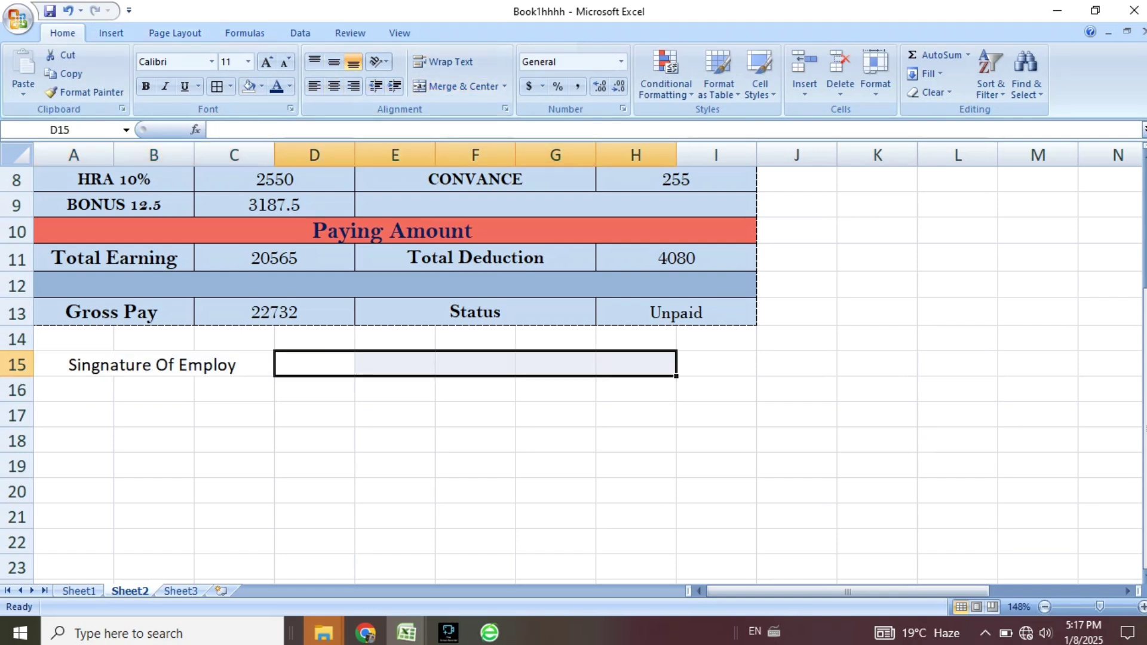
{"action": "left_click_drag", "start_coordinate": [716, 364], "coordinate": [314, 365]}
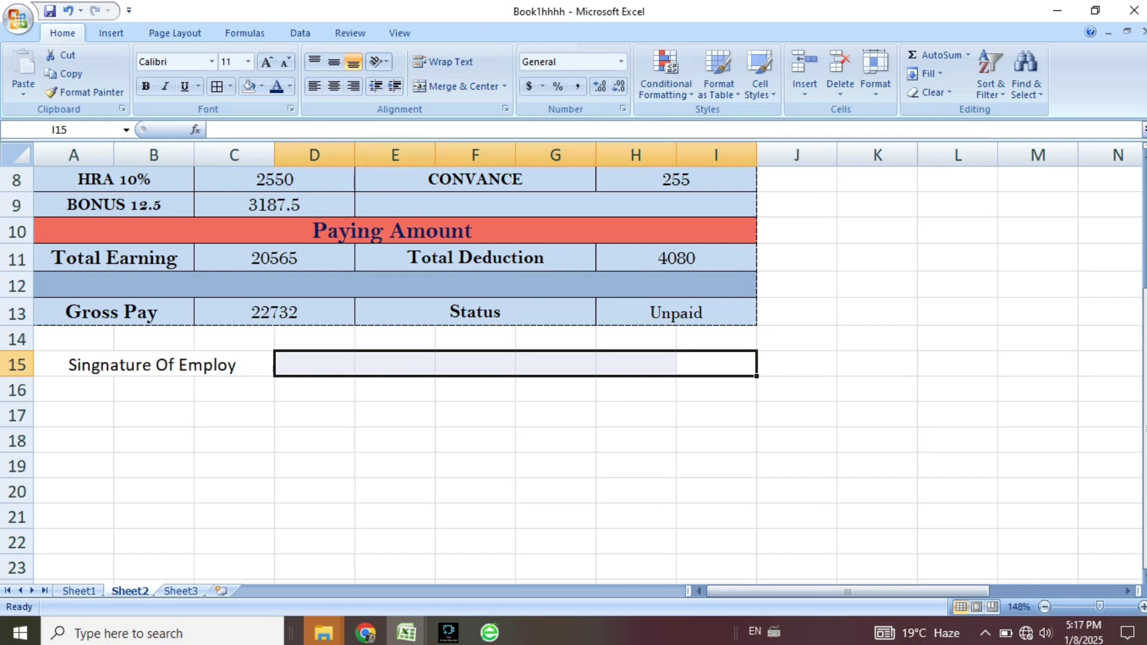
{"action": "left_click", "coordinate": [457, 87]}
{"action": "left_click", "coordinate": [154, 365]}
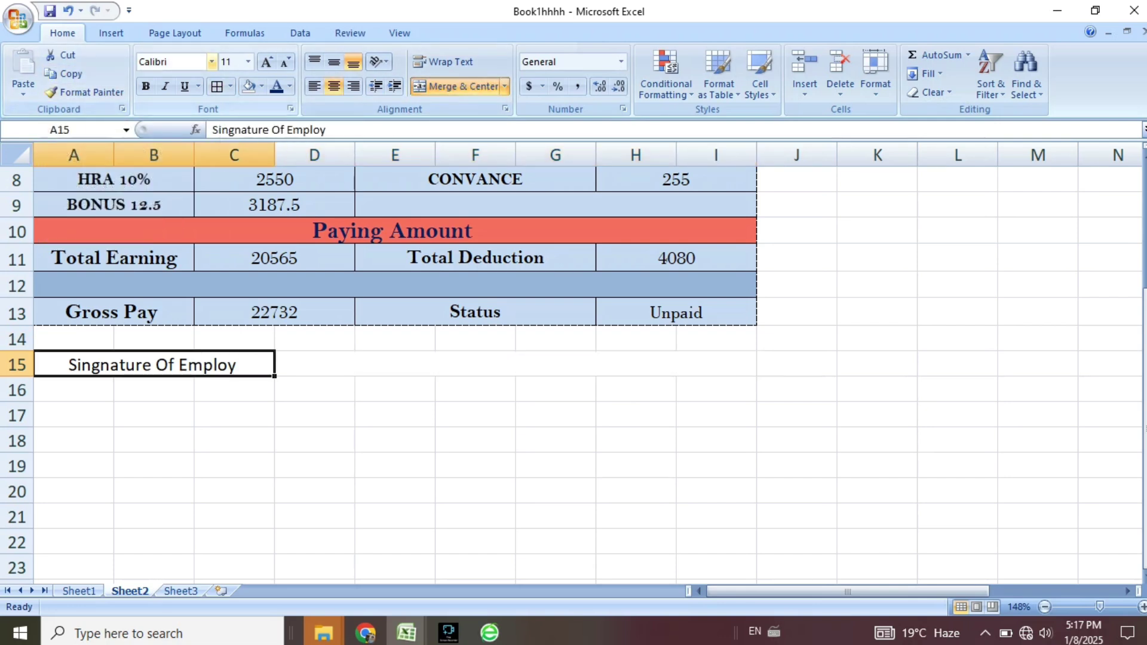
Set the signature label to Arial Rounded MT Bold, size 9.
{"action": "left_click", "coordinate": [212, 61]}
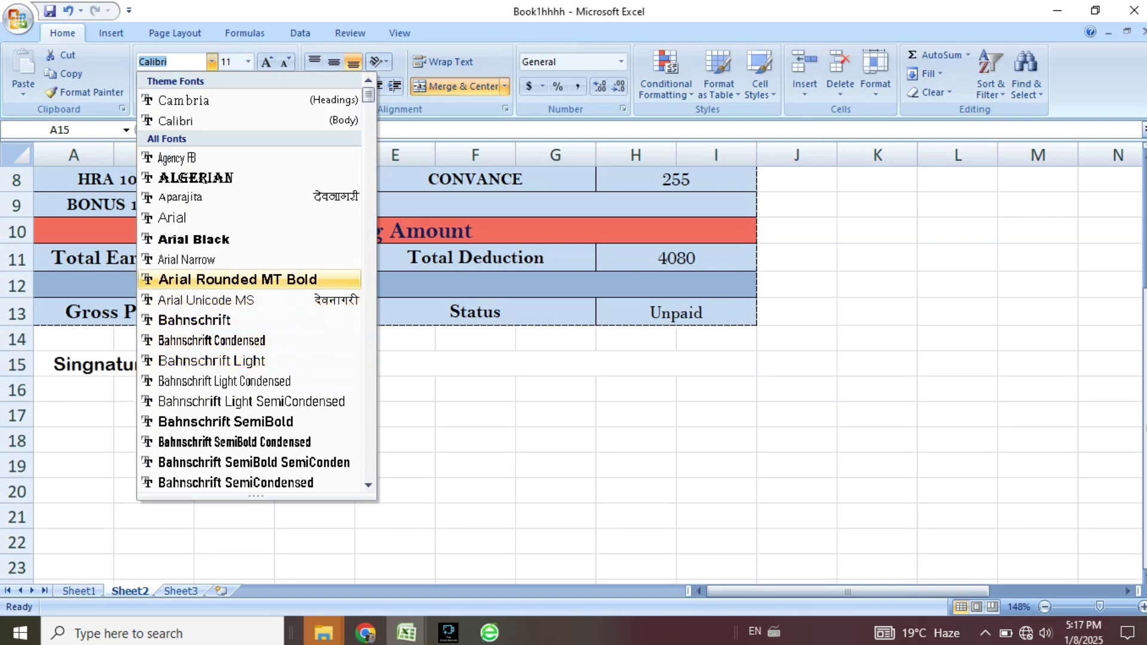
{"action": "left_click", "coordinate": [237, 279]}
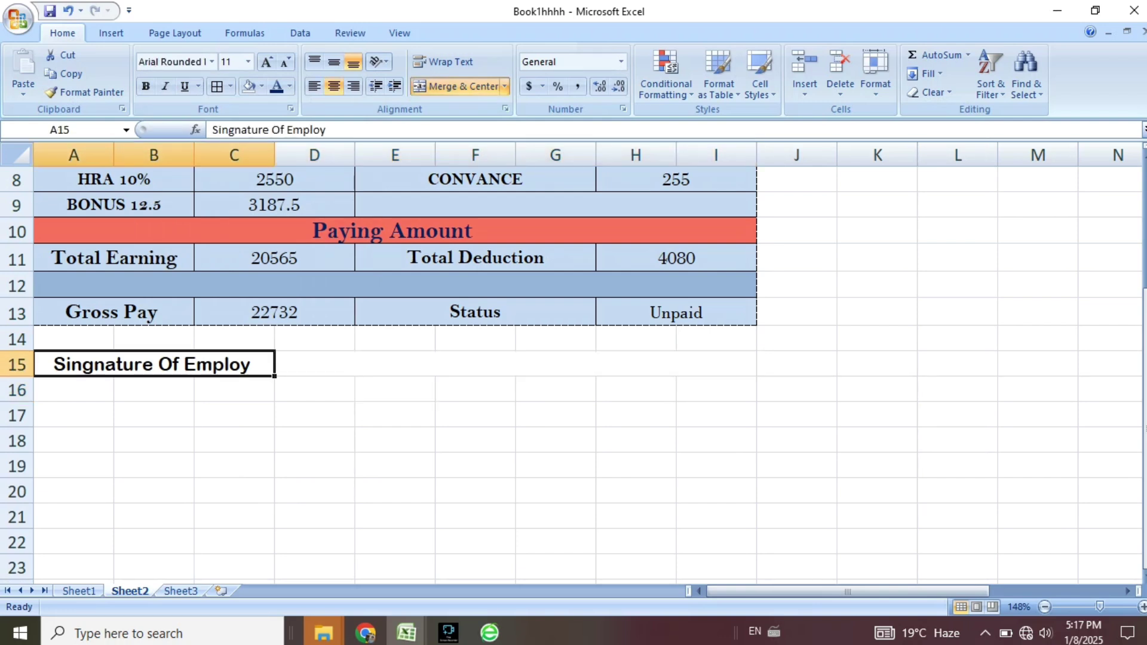
{"action": "left_click", "coordinate": [285, 62]}
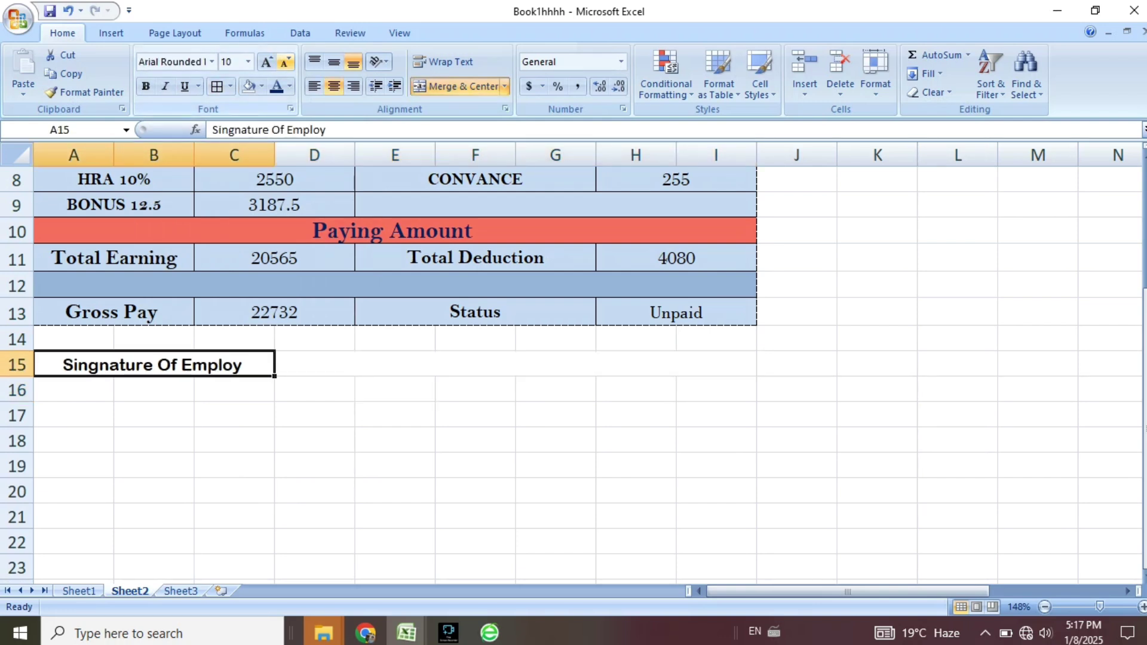
{"action": "left_click", "coordinate": [285, 62]}
Merge row 15 into one cell spanning A15:I15.
{"action": "left_click", "coordinate": [515, 364]}
{"action": "left_click_drag", "start_coordinate": [179, 364], "coordinate": [478, 364]}
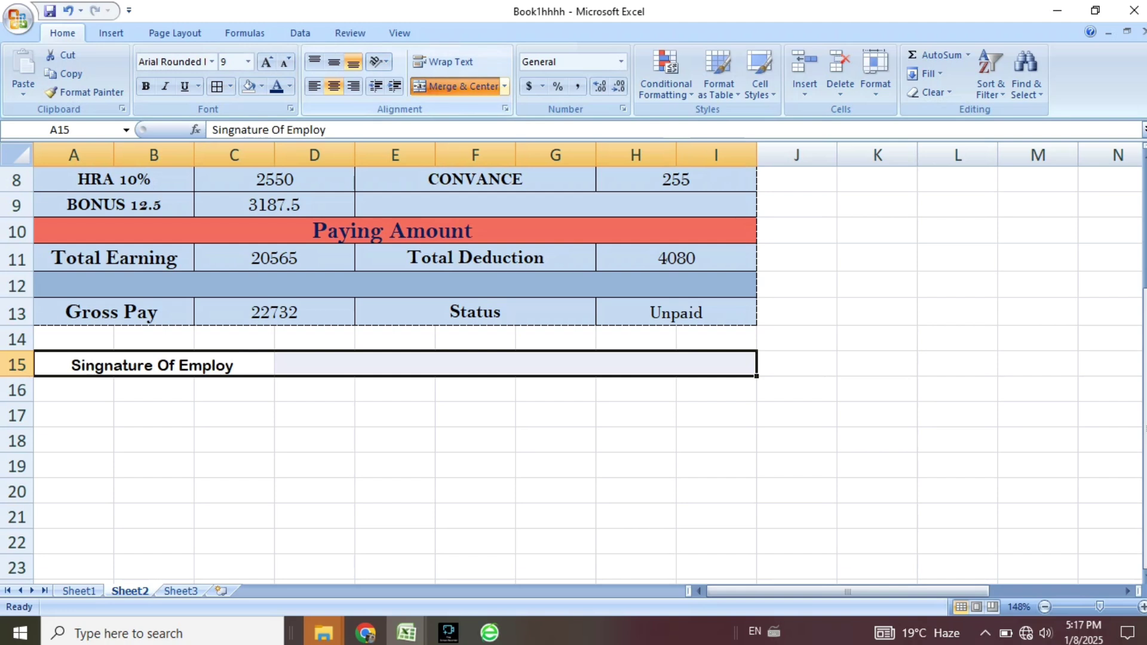
{"action": "left_click", "coordinate": [457, 86]}
{"action": "left_click", "coordinate": [197, 366]}
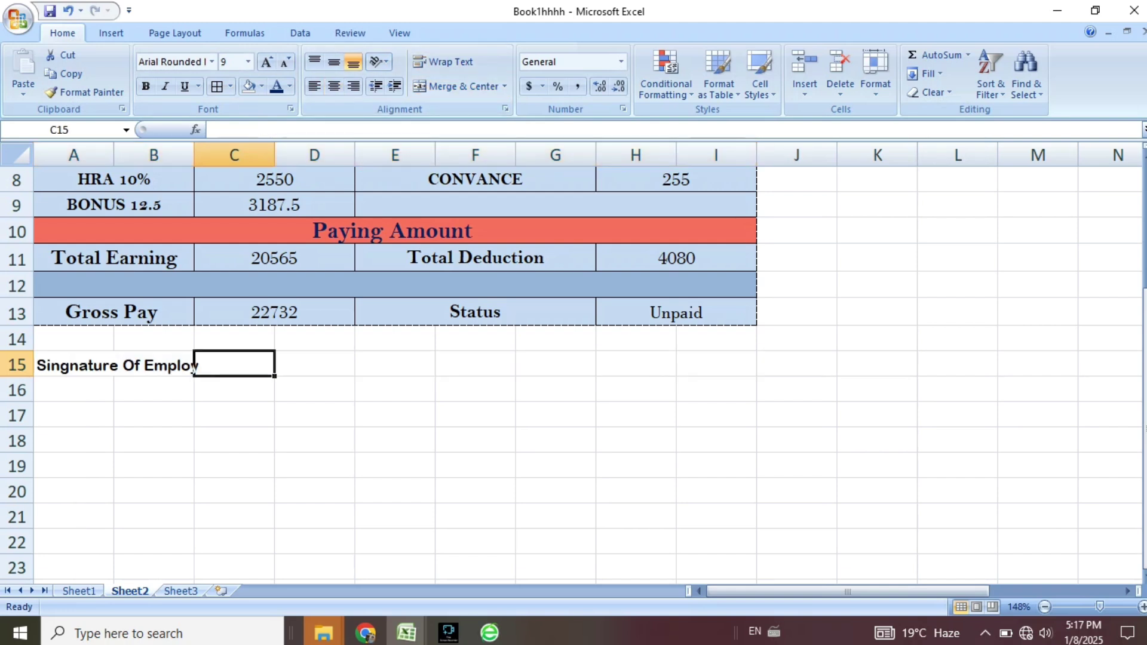
{"action": "left_click_drag", "start_coordinate": [90, 366], "coordinate": [717, 366]}
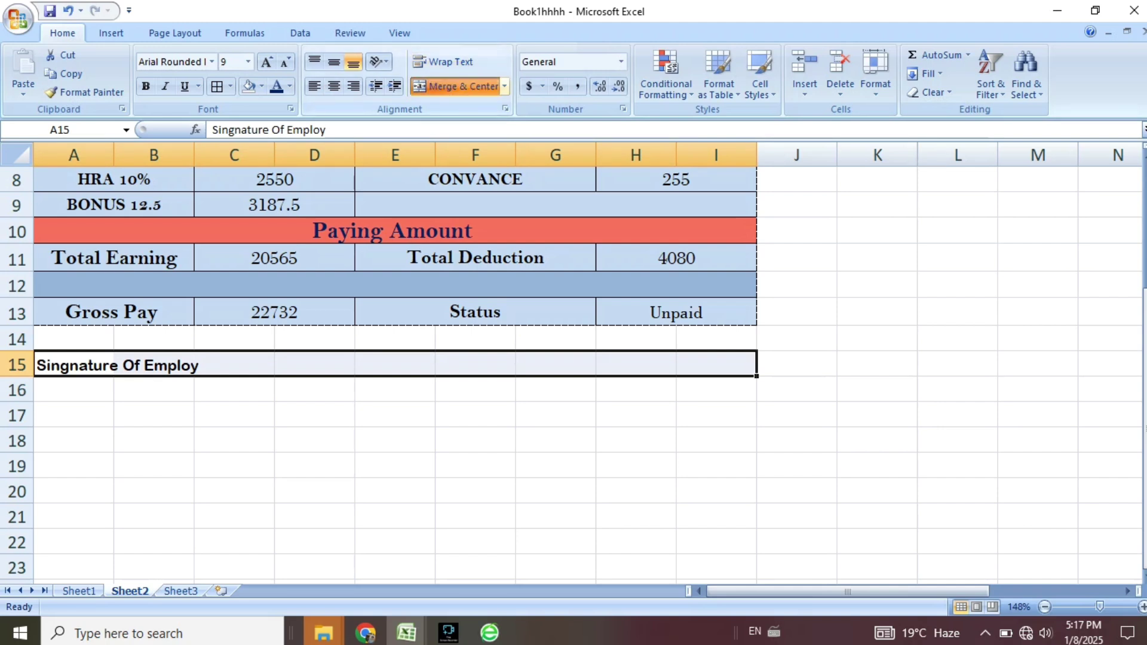
{"action": "left_click", "coordinate": [455, 86]}
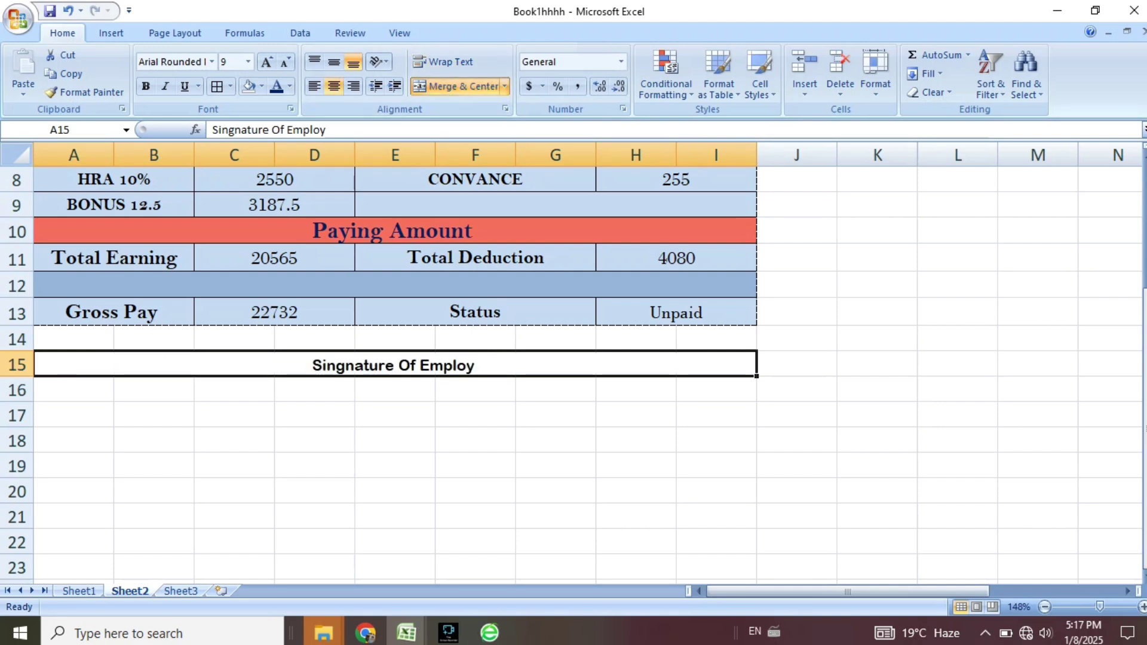
Append a dotted line after the label, left-align it, and remove the leading spaces.
{"action": "key", "text": "F2"}
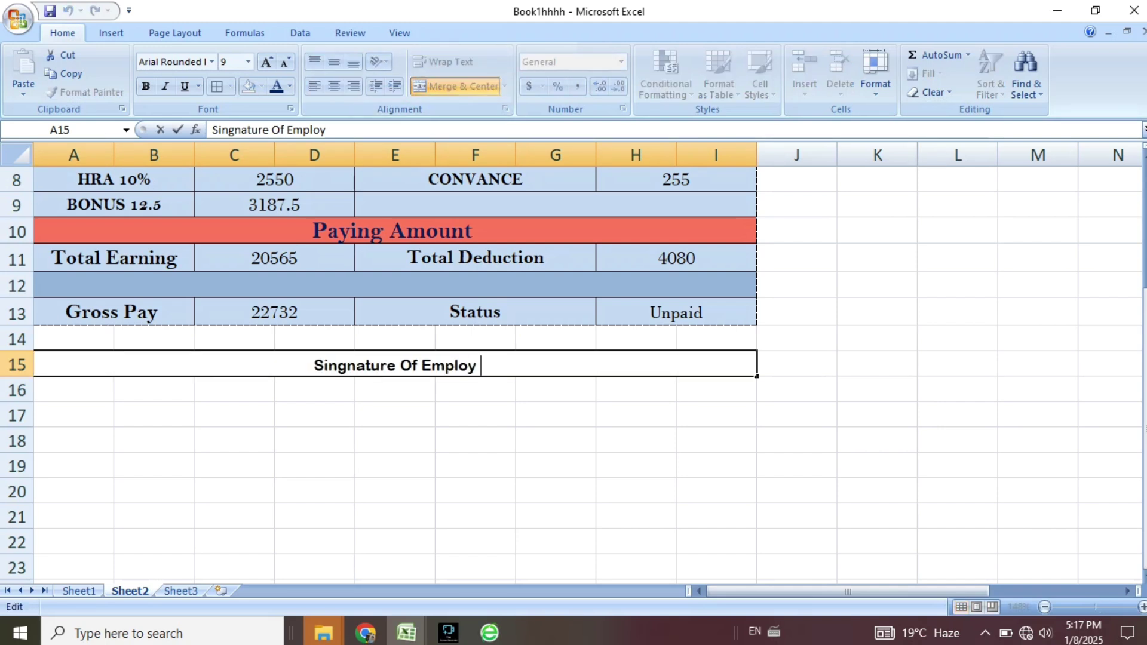
{"action": "type", "text": ".."}
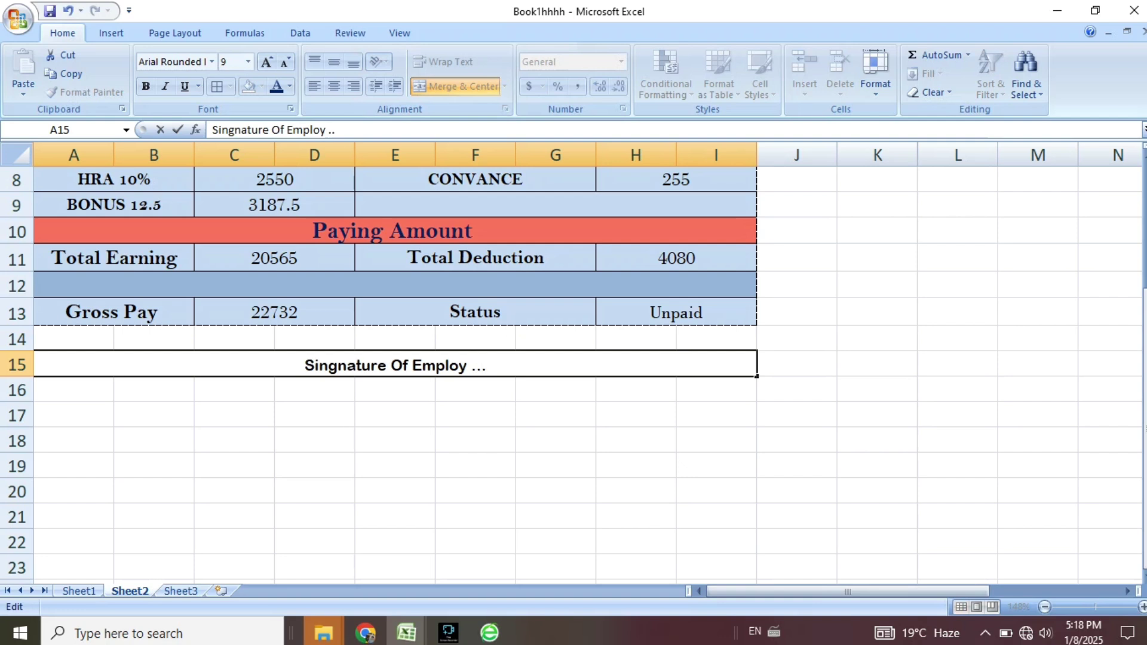
{"action": "type", "text": ".................................................................................."}
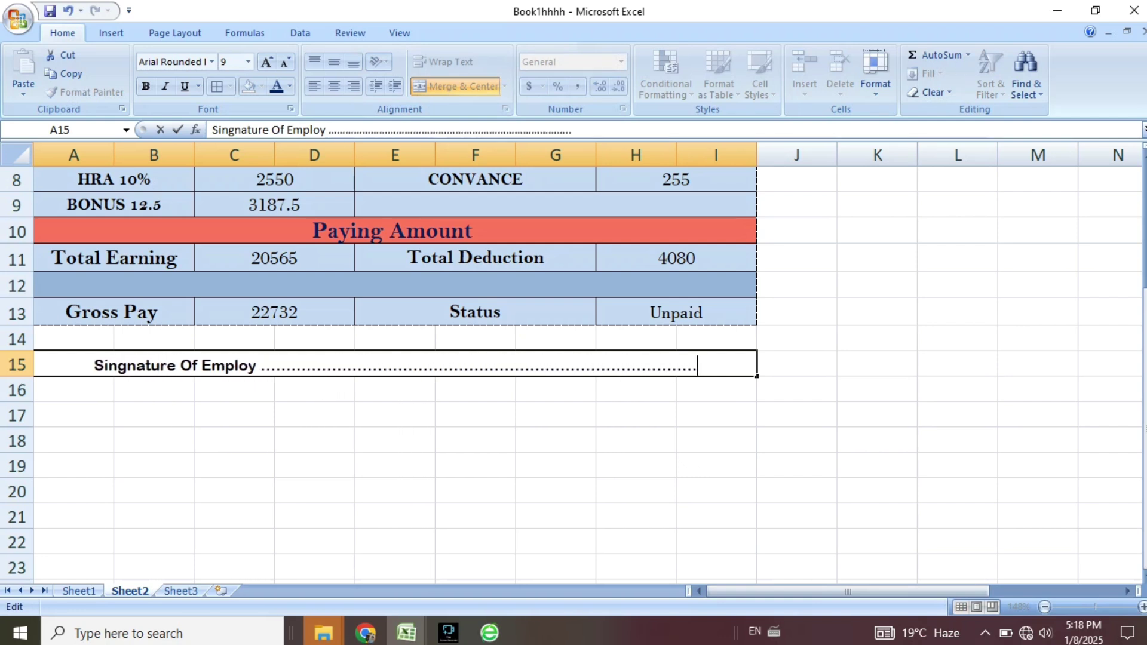
{"action": "key", "text": "BackSpace"}
{"action": "key", "text": "BackSpace"}
{"action": "key", "text": "BackSpace"}
{"action": "key", "text": "BackSpace"}
{"action": "key", "text": "BackSpace"}
{"action": "key", "text": "BackSpace"}
{"action": "key", "text": "BackSpace"}
{"action": "key", "text": "BackSpace"}
{"action": "key", "text": "BackSpace"}
{"action": "key", "text": "BackSpace"}
{"action": "key", "text": "BackSpace"}
{"action": "key", "text": "BackSpace"}
{"action": "key", "text": "BackSpace"}
{"action": "key", "text": "BackSpace"}
{"action": "key", "text": "BackSpace"}
{"action": "key", "text": "BackSpace"}
{"action": "key", "text": "BackSpace"}
{"action": "key", "text": "BackSpace"}
{"action": "key", "text": "BackSpace"}
{"action": "key", "text": "BackSpace"}
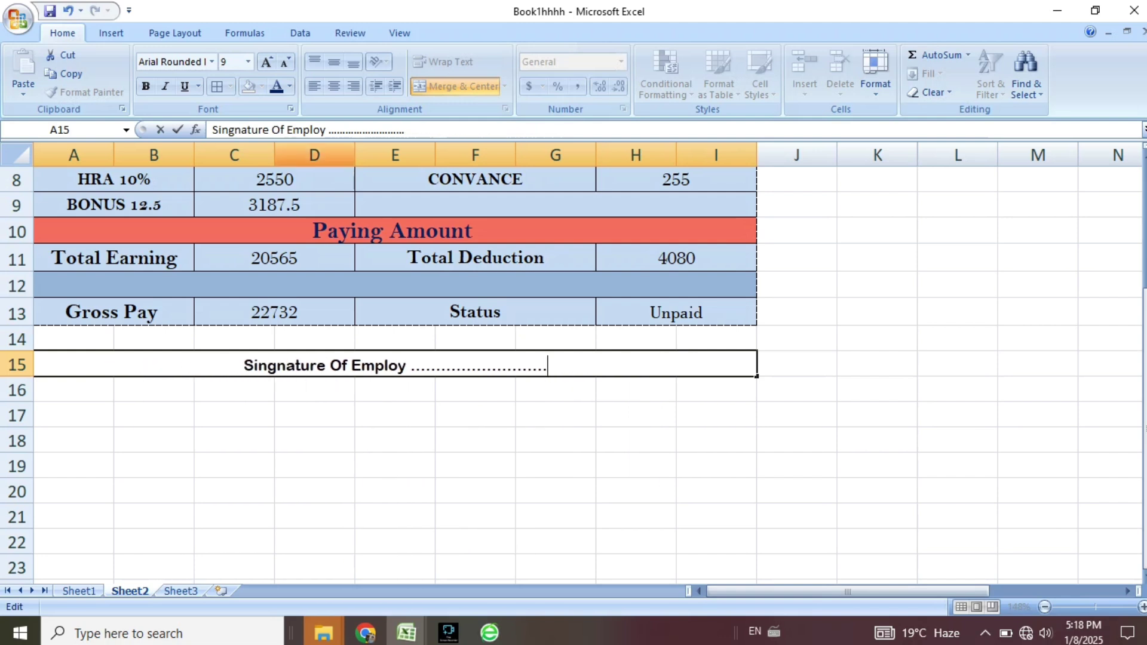
{"action": "left_click", "coordinate": [395, 490]}
{"action": "left_click", "coordinate": [395, 364]}
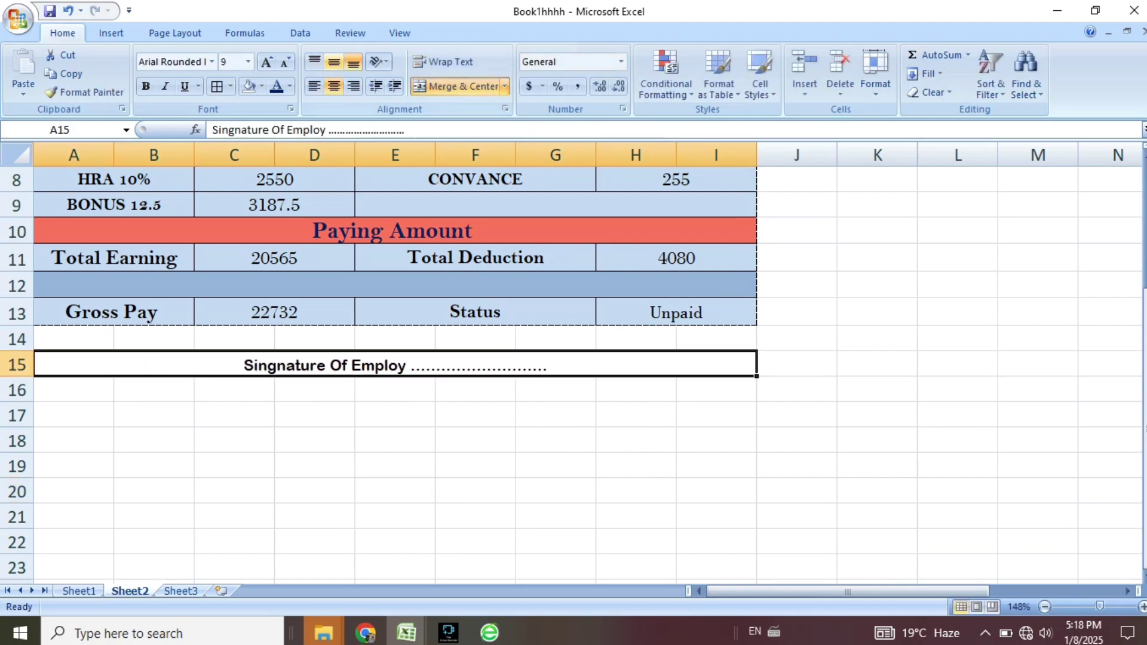
{"action": "left_click", "coordinate": [313, 86]}
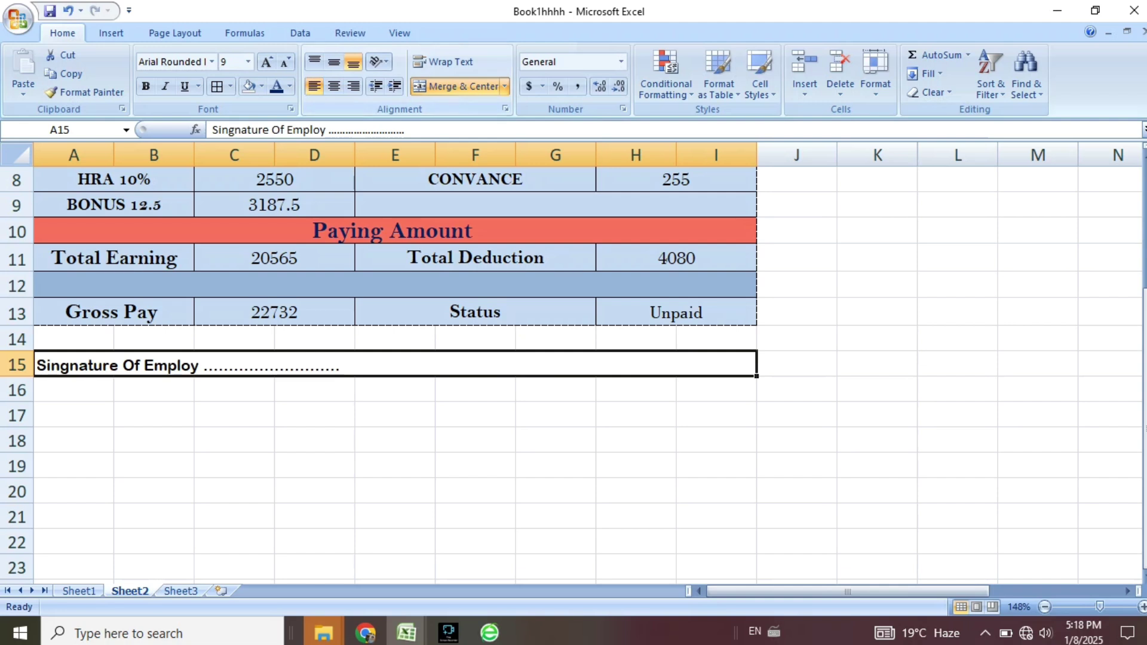
{"action": "double_click", "coordinate": [359, 365]}
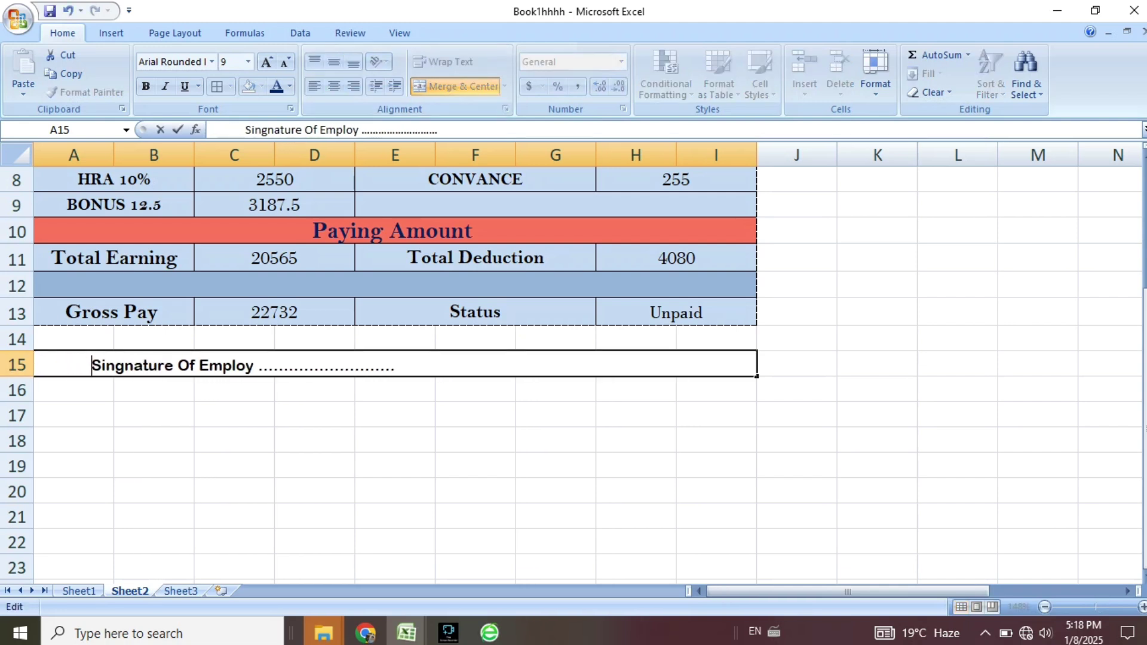
{"action": "key", "text": "BackSpace"}
{"action": "key", "text": "BackSpace"}
{"action": "key", "text": "BackSpace"}
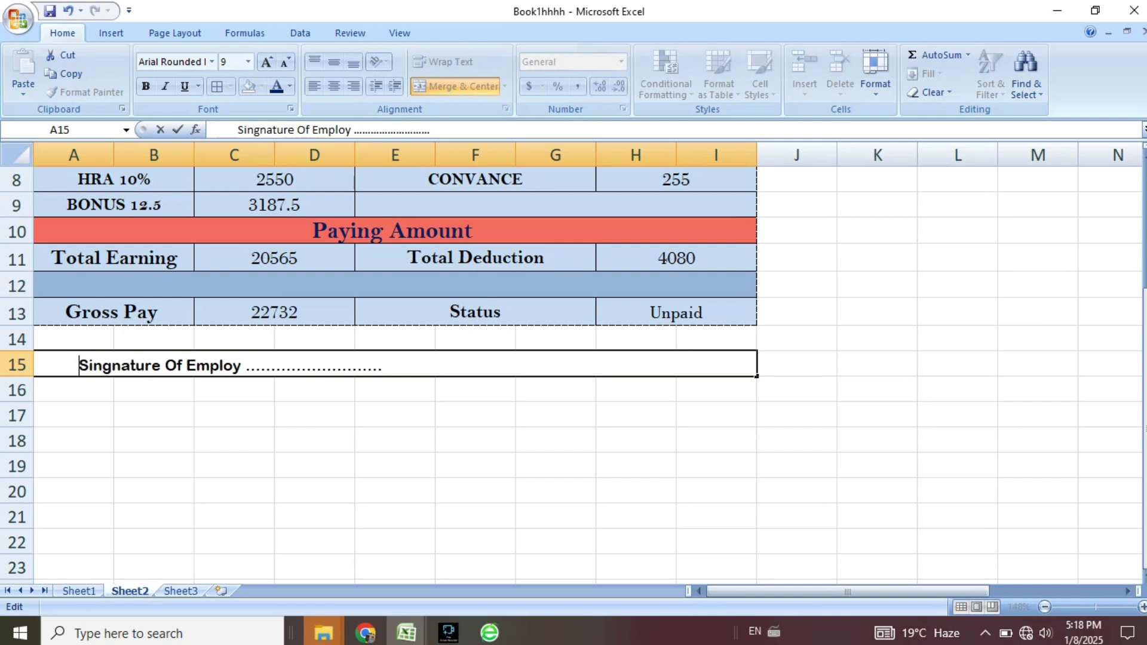
{"action": "key", "text": "BackSpace"}
{"action": "key", "text": "BackSpace"}
{"action": "key", "text": "BackSpace"}
{"action": "key", "text": "BackSpace"}
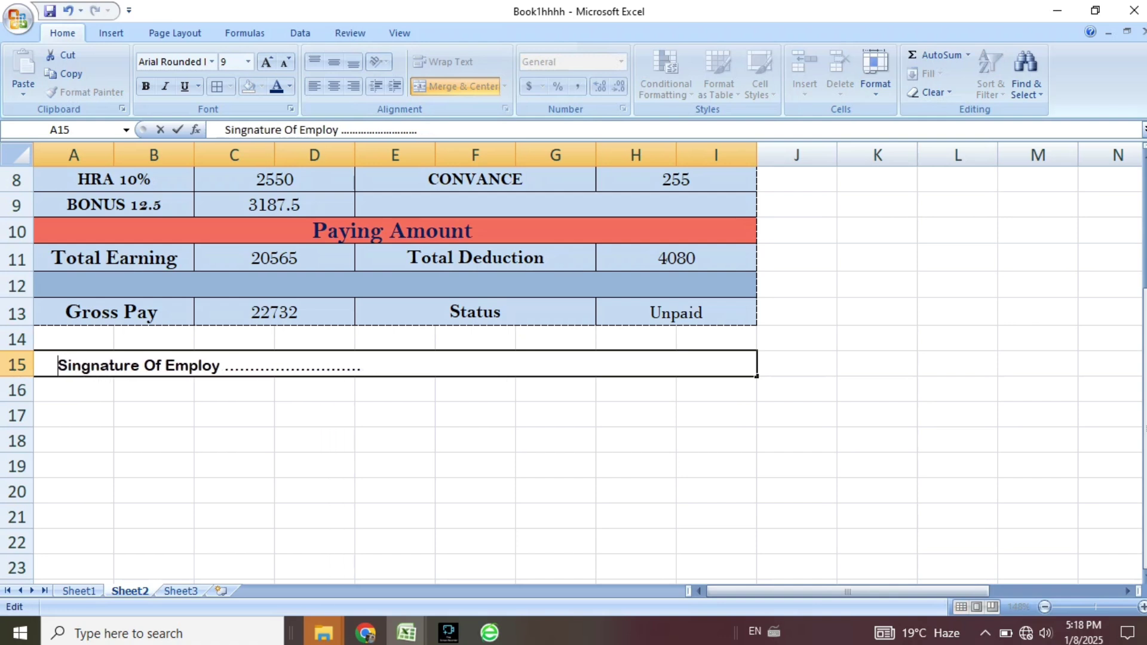
Draw an oval over the slip's top-left corner across rows 1–2.
{"action": "scroll", "coordinate": [394, 359], "scroll_direction": "up", "scroll_amount": 3}
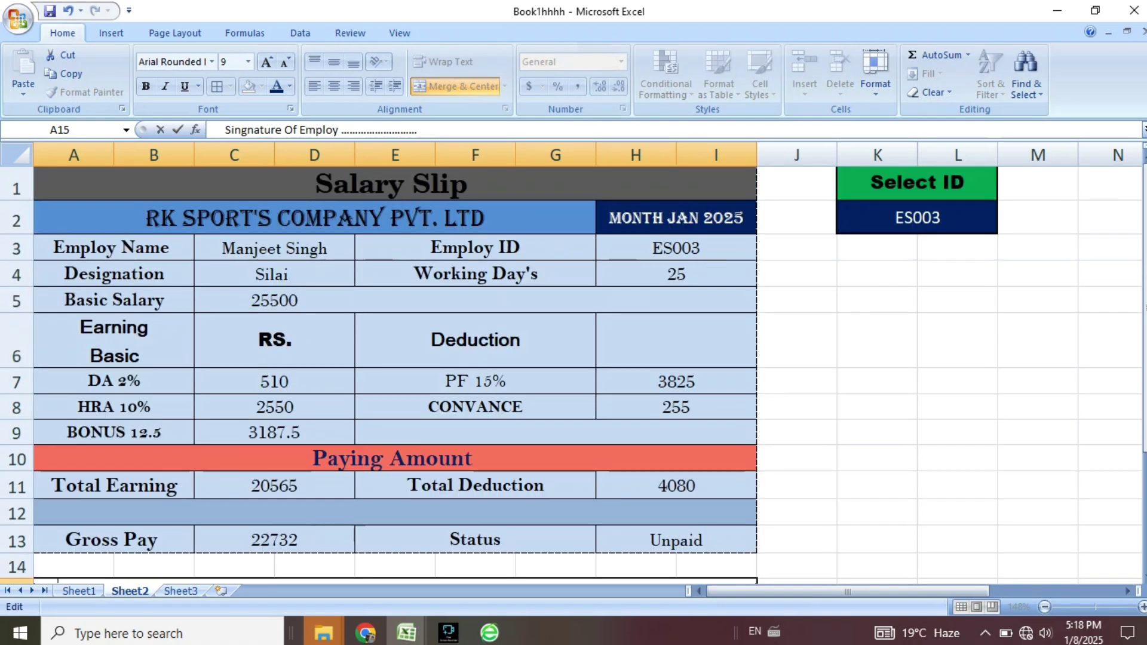
{"action": "left_click", "coordinate": [111, 34]}
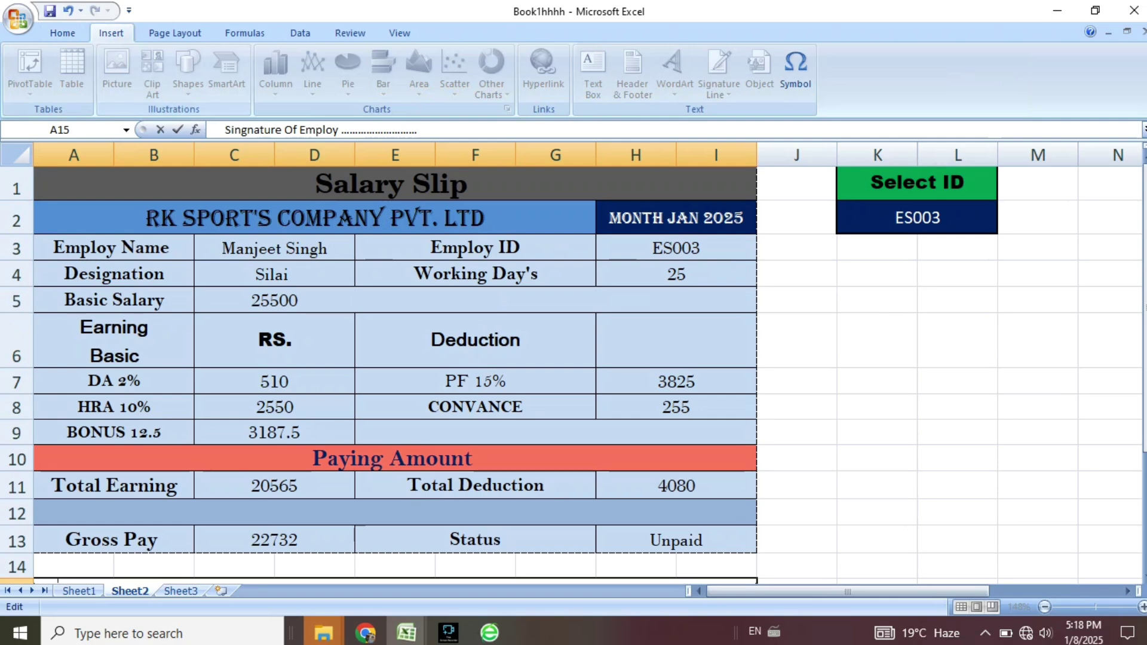
{"action": "left_click", "coordinate": [877, 340]}
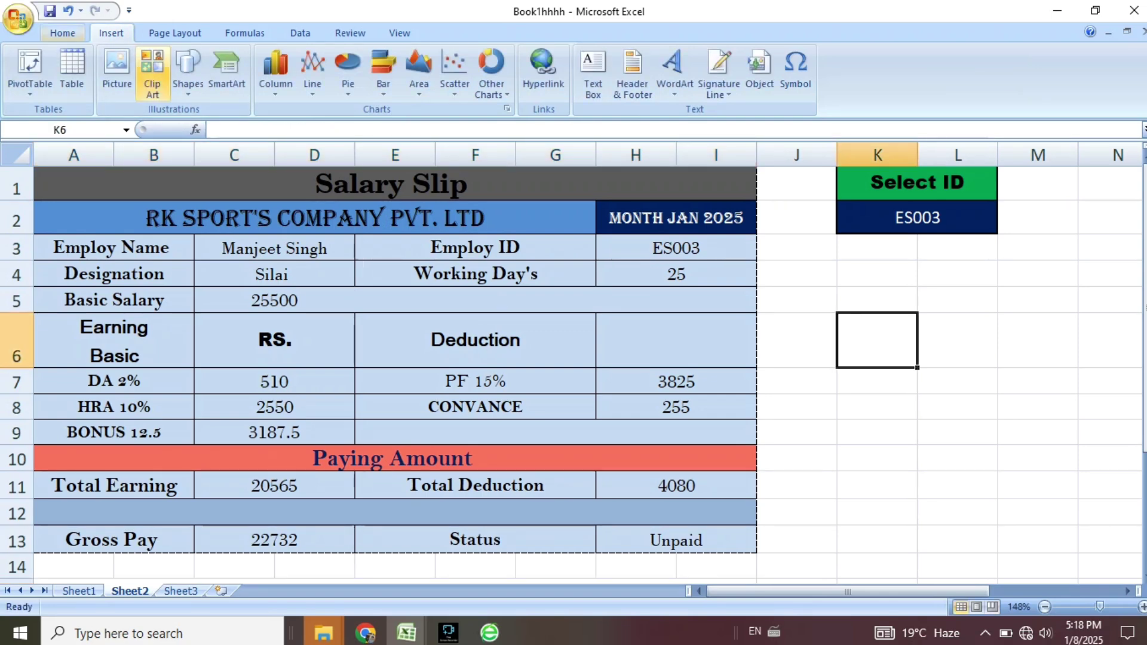
{"action": "left_click", "coordinate": [188, 73]}
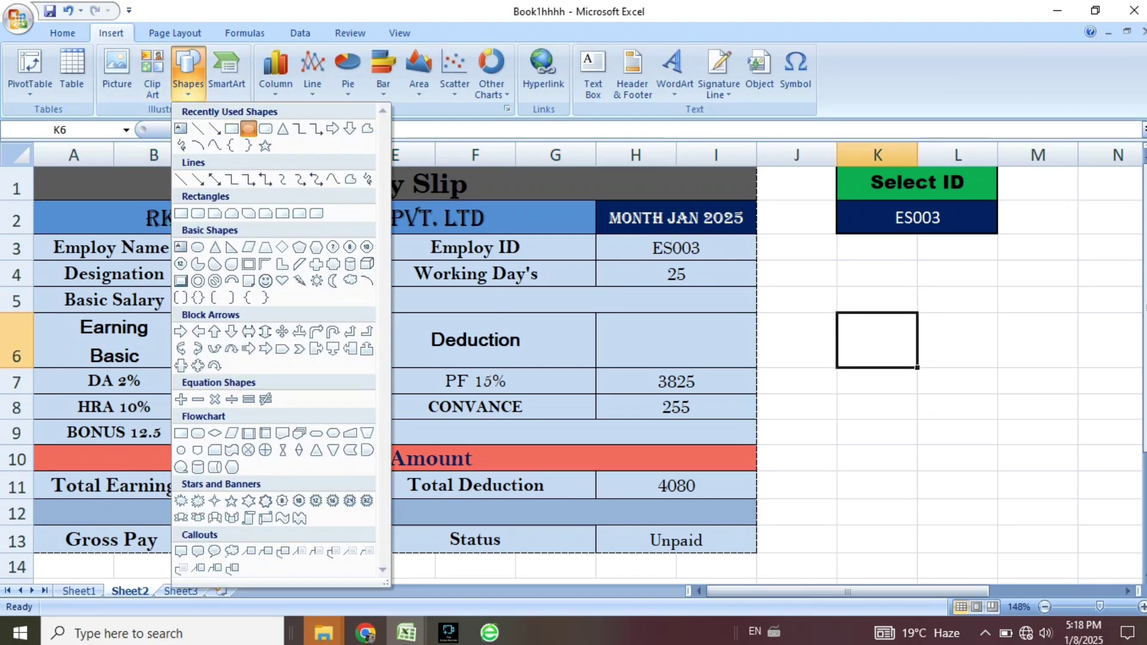
{"action": "left_click", "coordinate": [231, 128]}
{"action": "left_click_drag", "start_coordinate": [46, 181], "coordinate": [123, 248]}
{"action": "left_click_drag", "start_coordinate": [84, 215], "coordinate": [83, 199]}
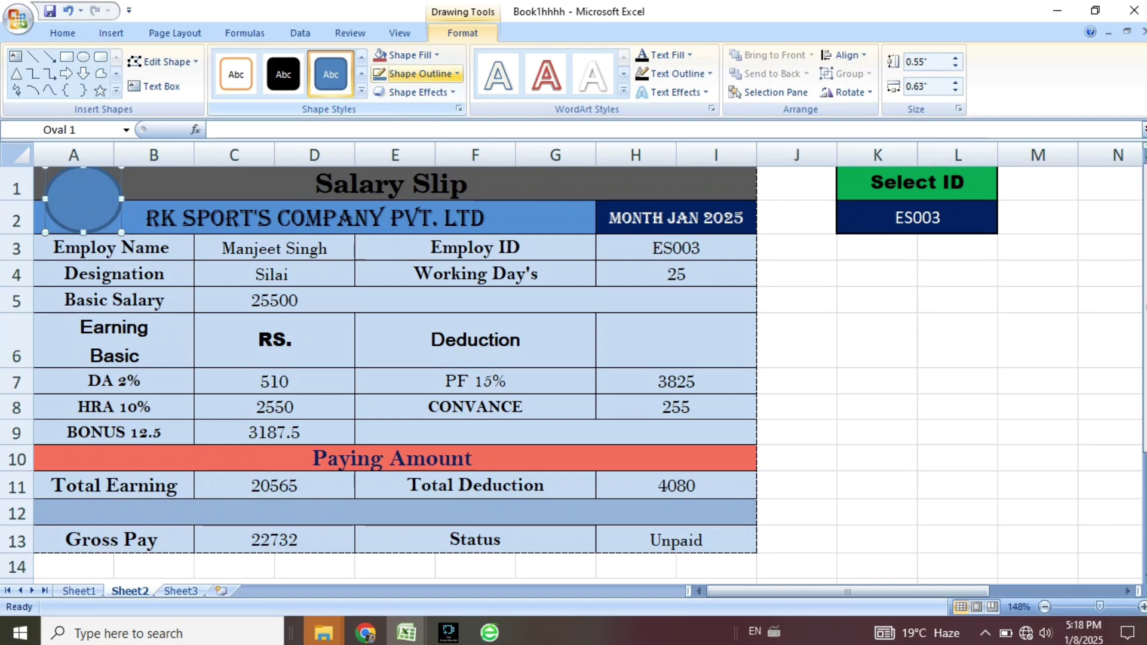
Fill the oval with the RK Computer logo from Downloads and shrink it slightly.
{"action": "left_click", "coordinate": [416, 55]}
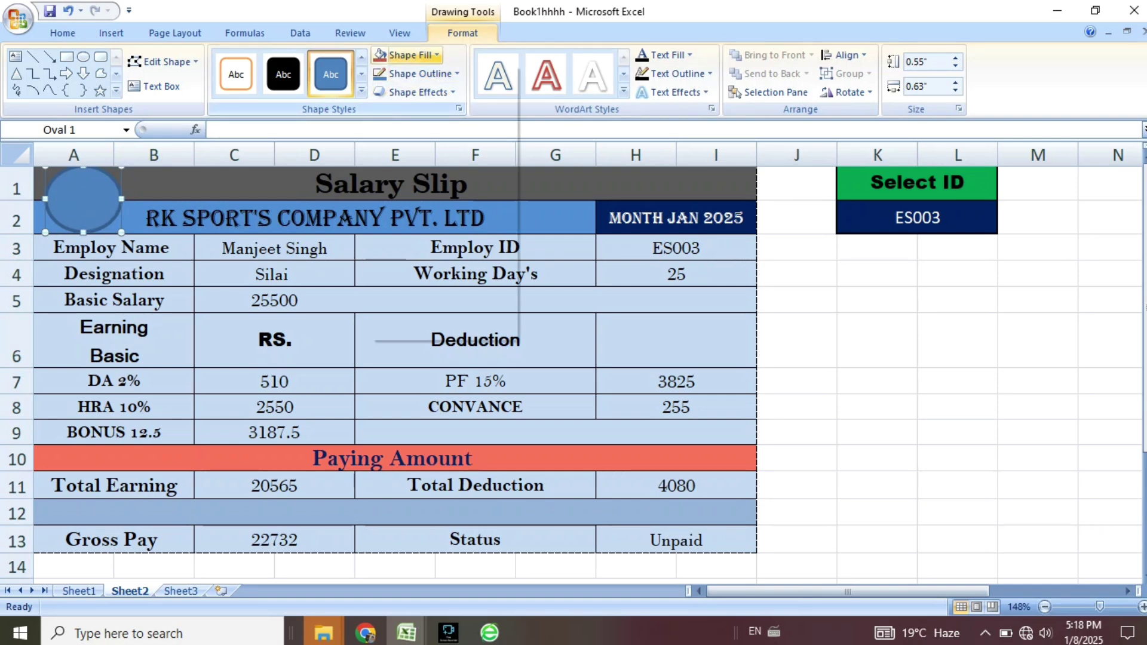
{"action": "left_click", "coordinate": [418, 292]}
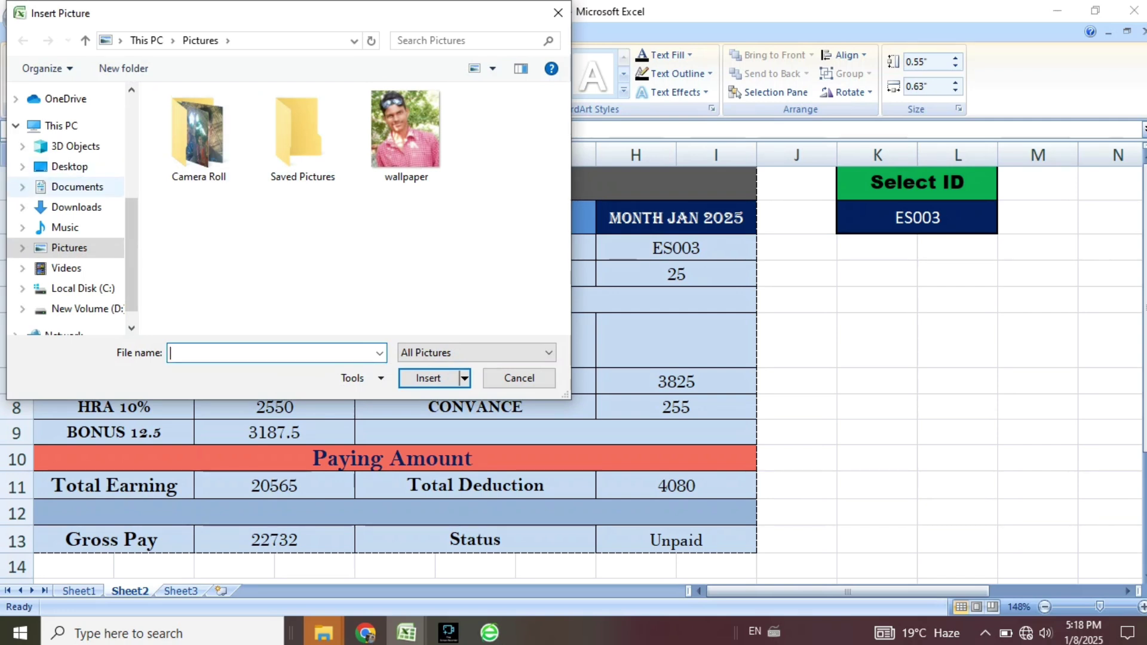
{"action": "left_click", "coordinate": [76, 207]}
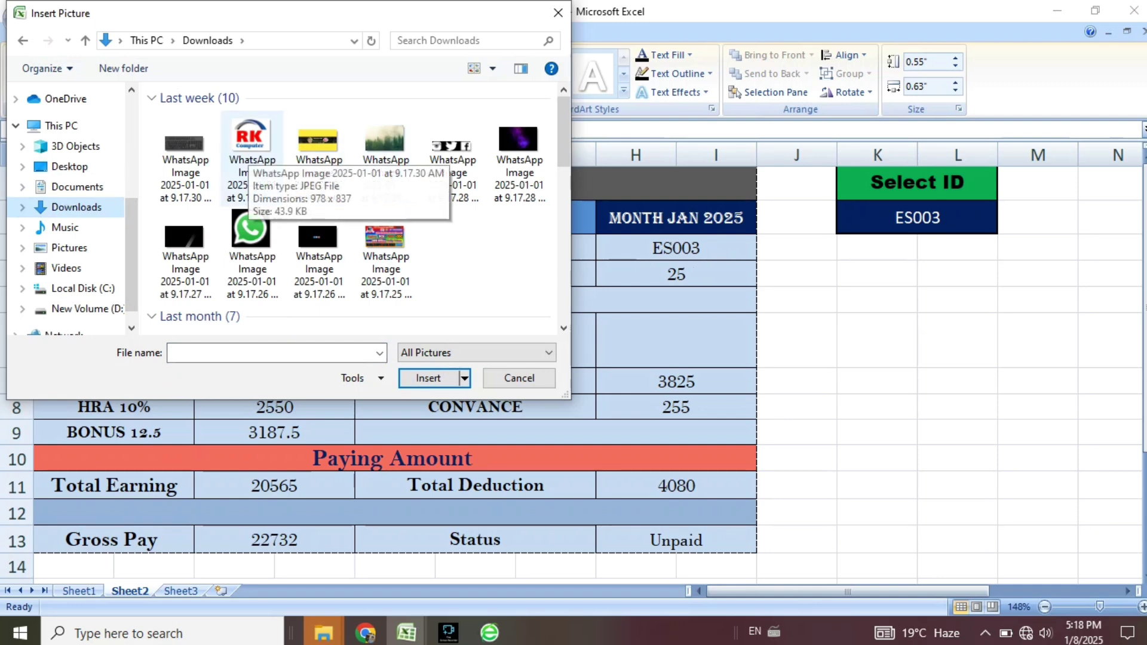
{"action": "left_click", "coordinate": [251, 159]}
{"action": "double_click", "coordinate": [251, 158]}
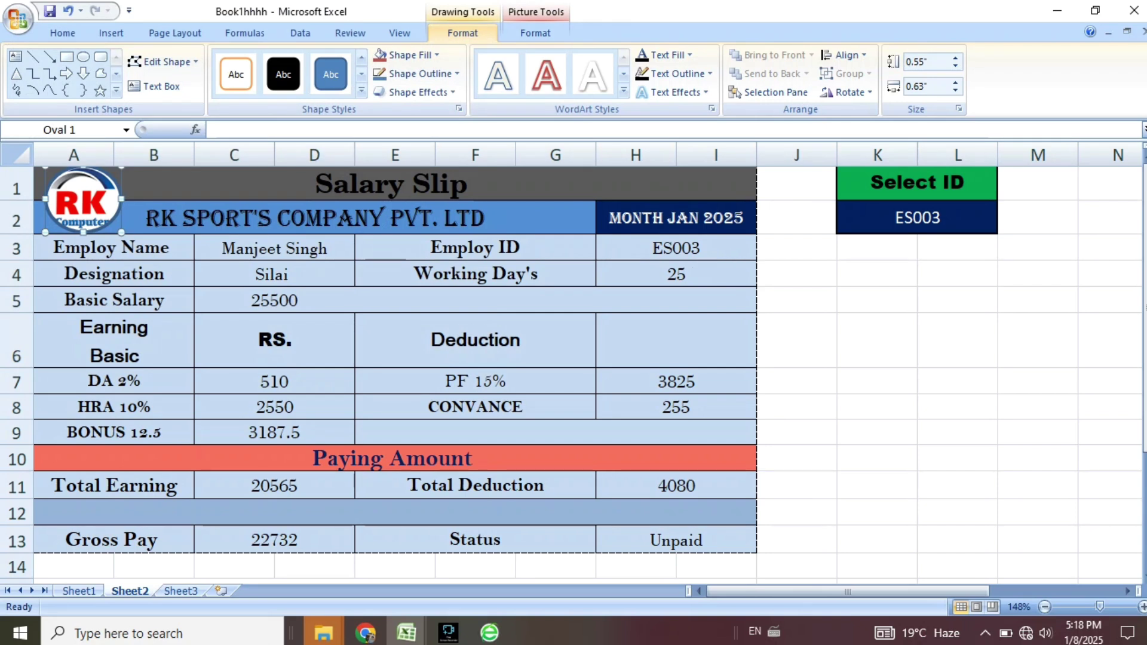
{"action": "left_click_drag", "start_coordinate": [122, 232], "coordinate": [107, 224]}
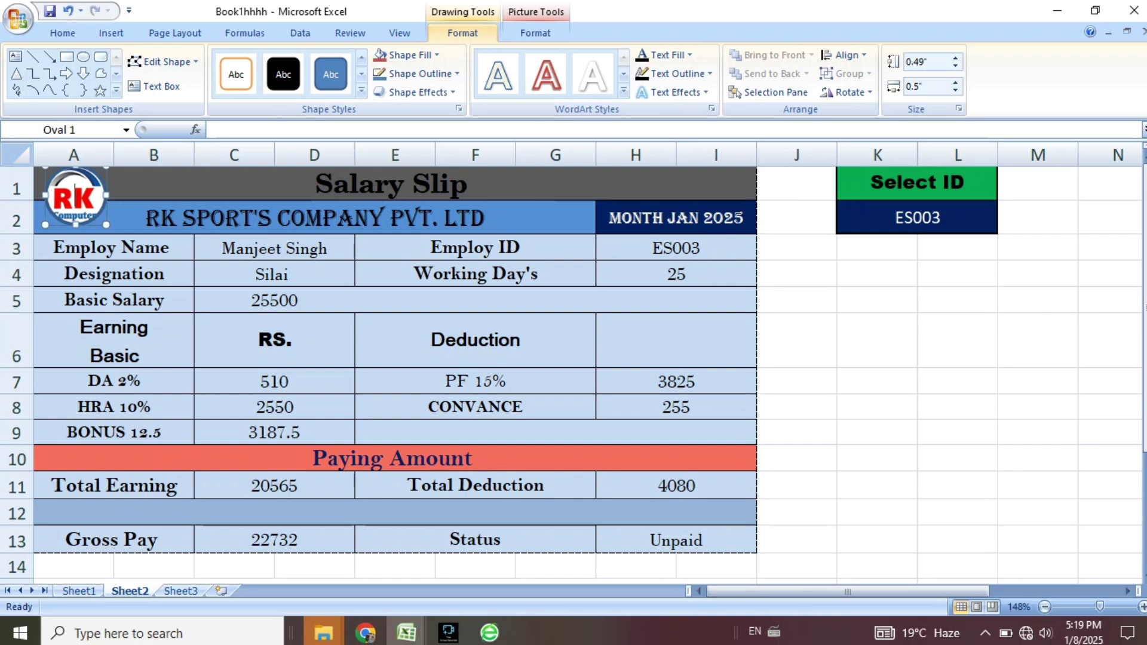
{"action": "left_click", "coordinate": [76, 197]}
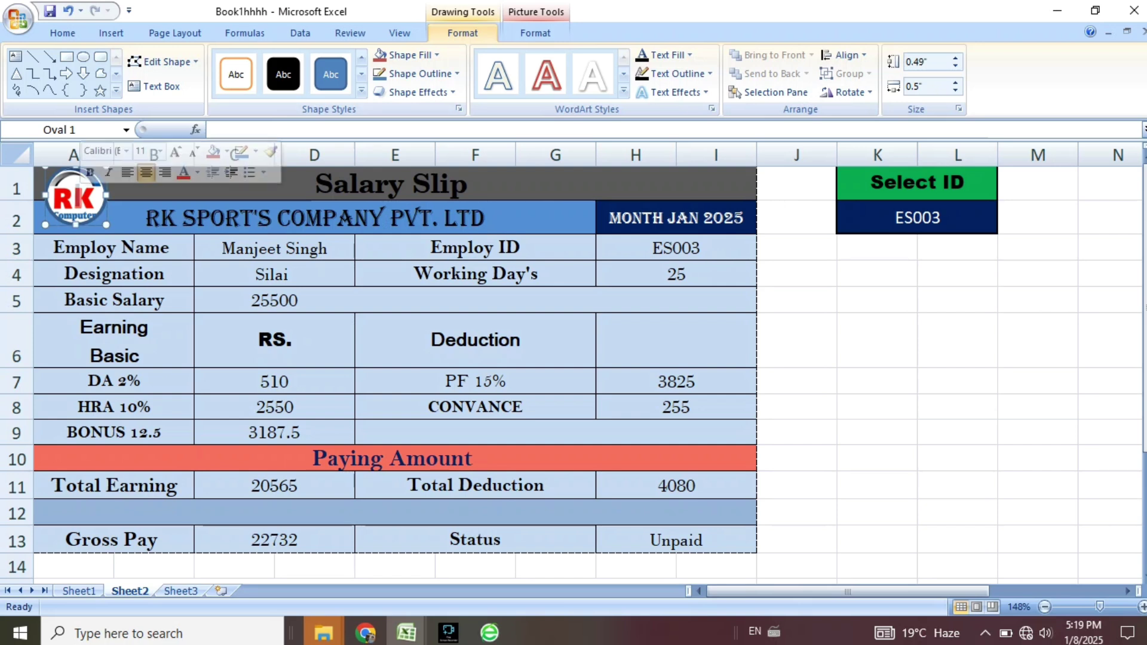
{"action": "left_click_drag", "start_coordinate": [76, 197], "coordinate": [77, 205]}
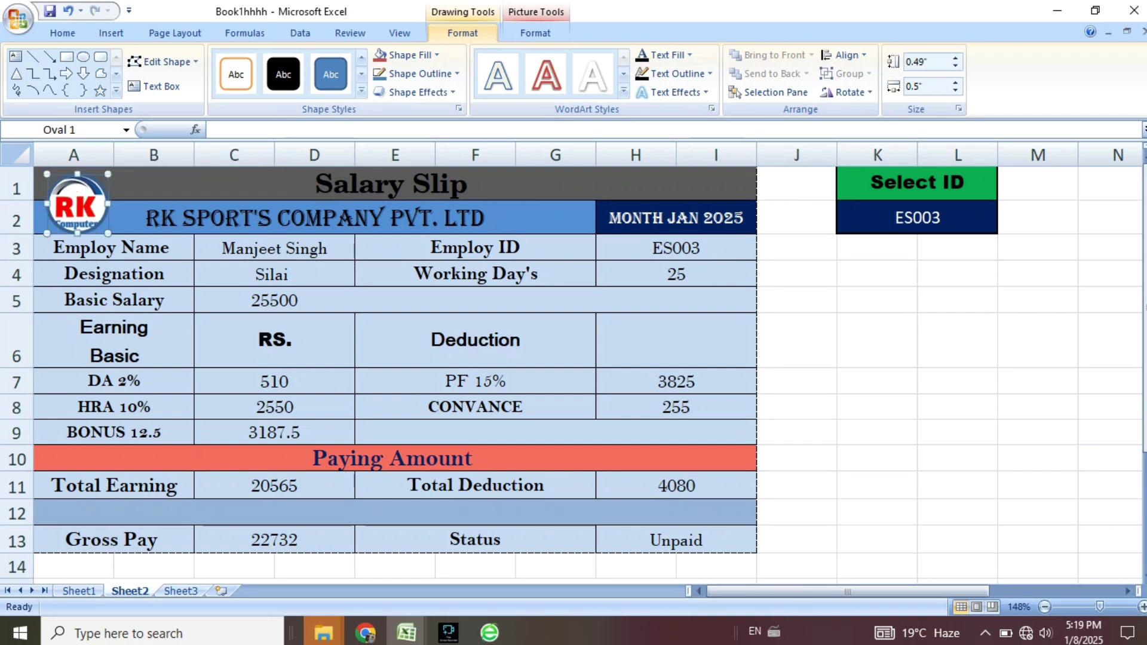
{"action": "left_click", "coordinate": [876, 274]}
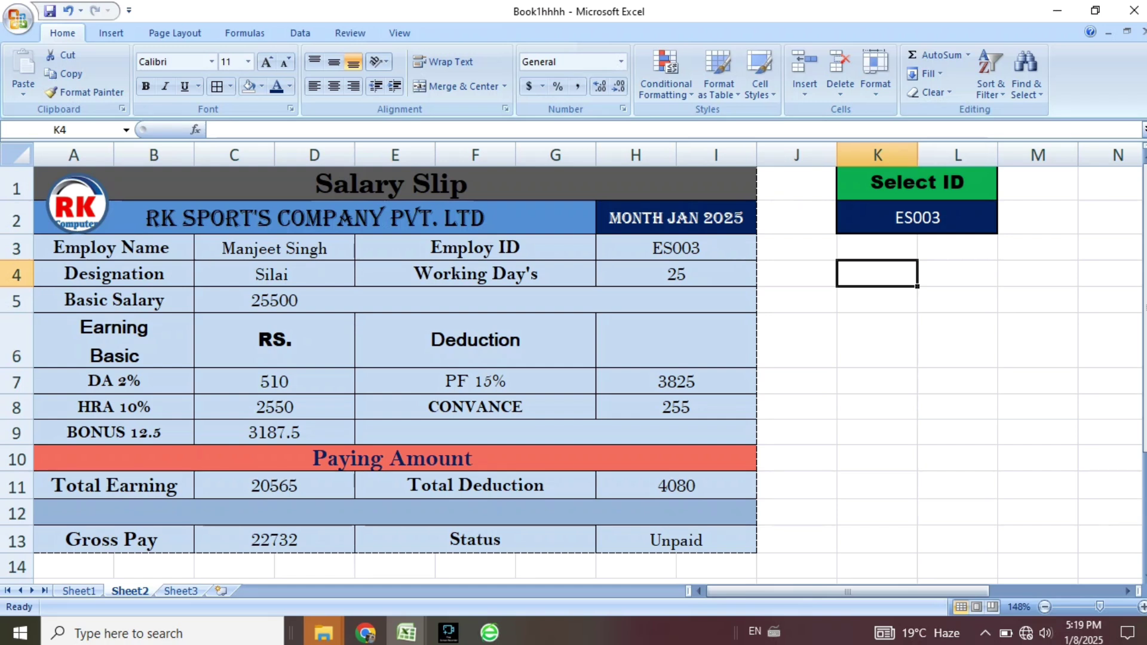
Preview employees ES008, ES012 and ES014 from the K2 Select ID list, ending on ES012.
{"action": "left_click", "coordinate": [917, 217]}
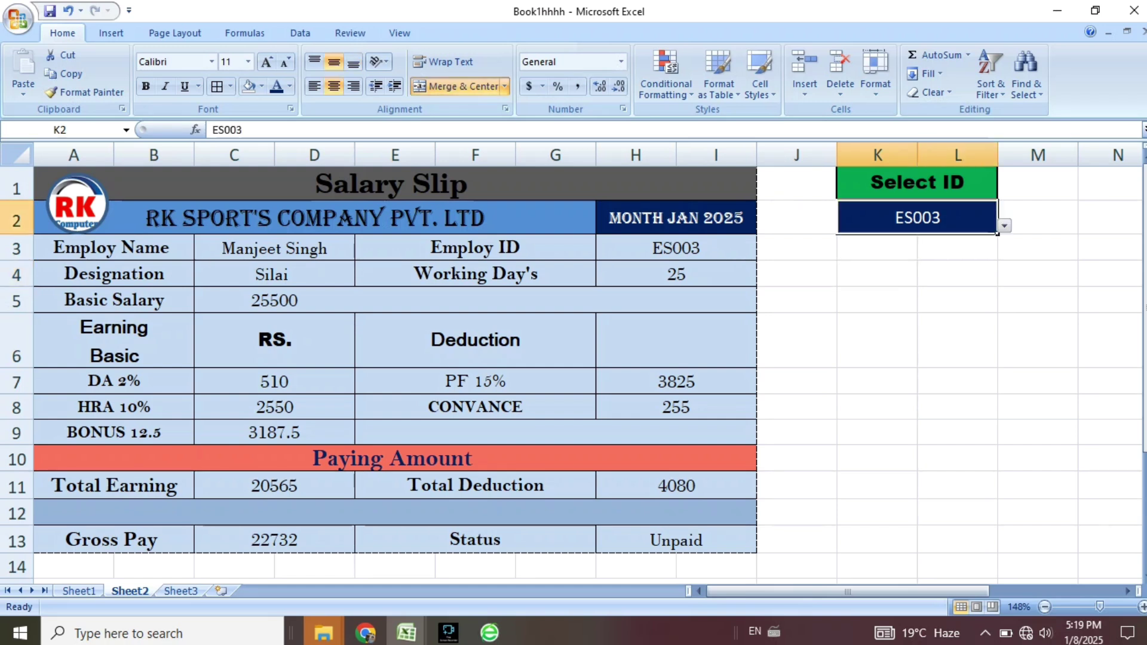
{"action": "left_click", "coordinate": [1004, 226]}
{"action": "left_click", "coordinate": [888, 323]}
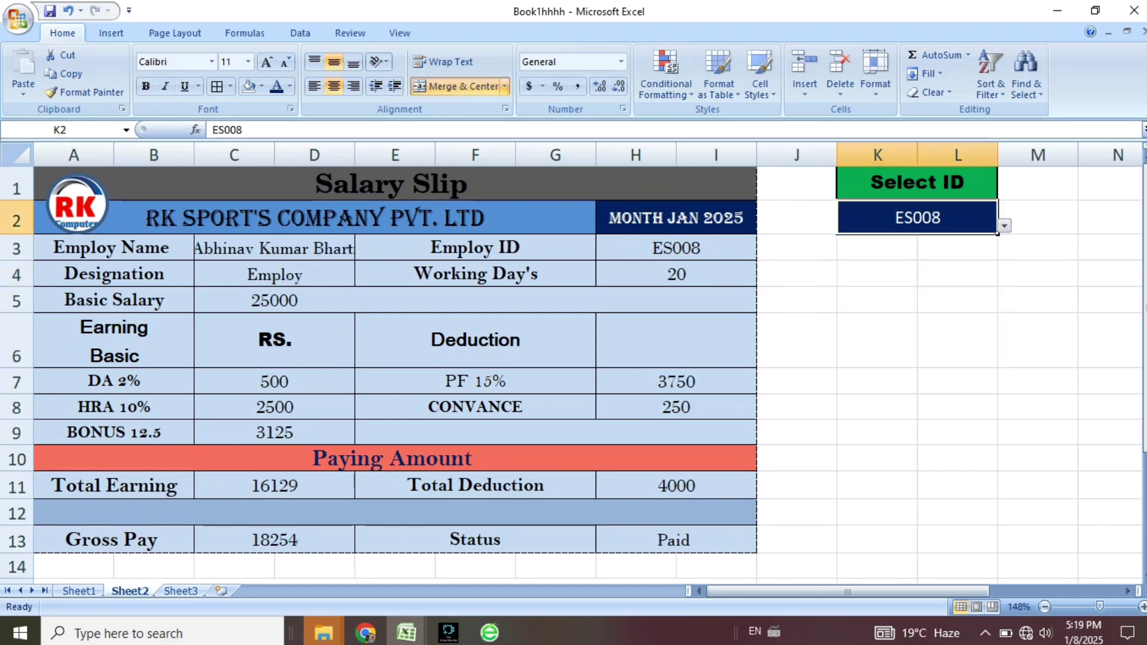
{"action": "left_click", "coordinate": [1004, 225]}
{"action": "left_click", "coordinate": [889, 306]}
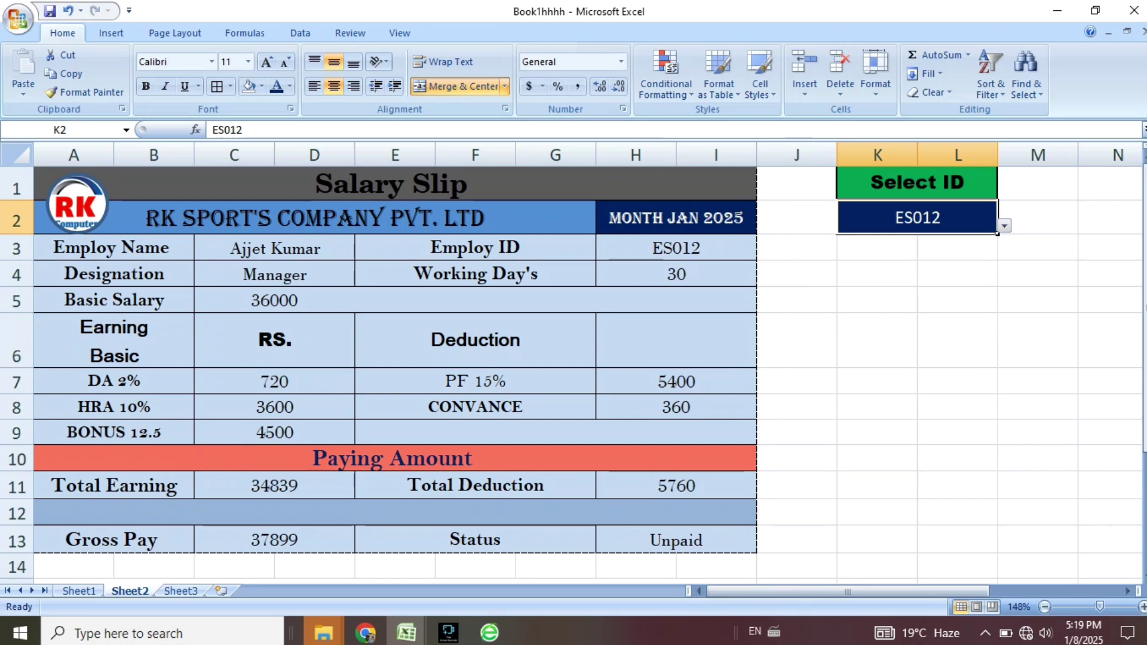
{"action": "left_click", "coordinate": [1005, 226]}
{"action": "left_click", "coordinate": [889, 268]}
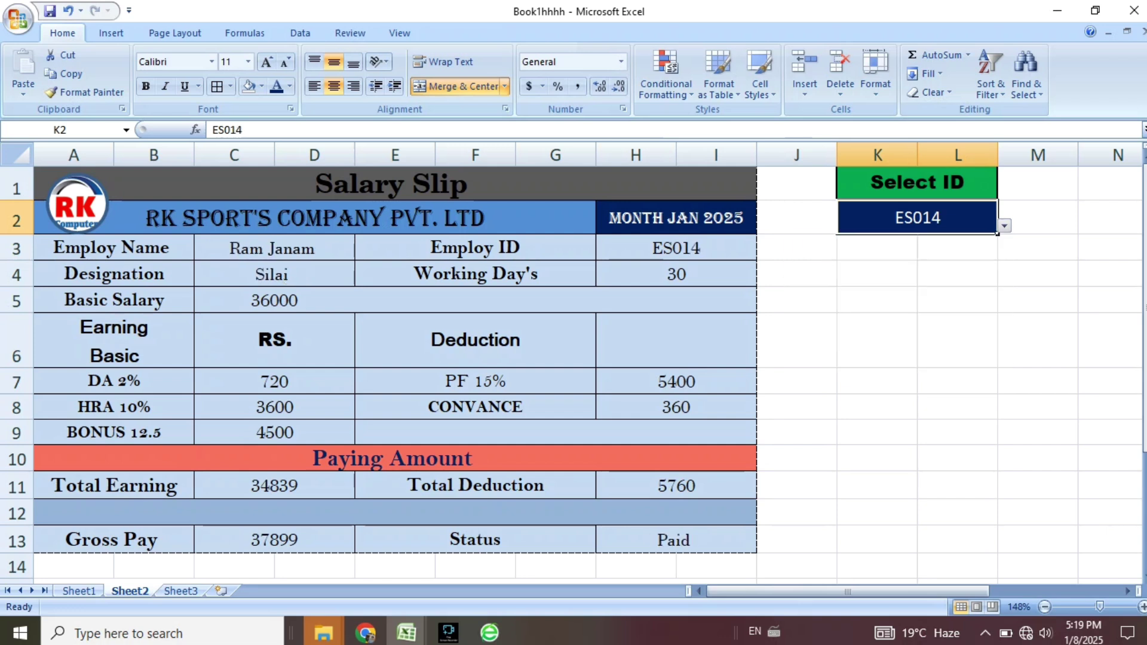
{"action": "left_click", "coordinate": [1004, 226]}
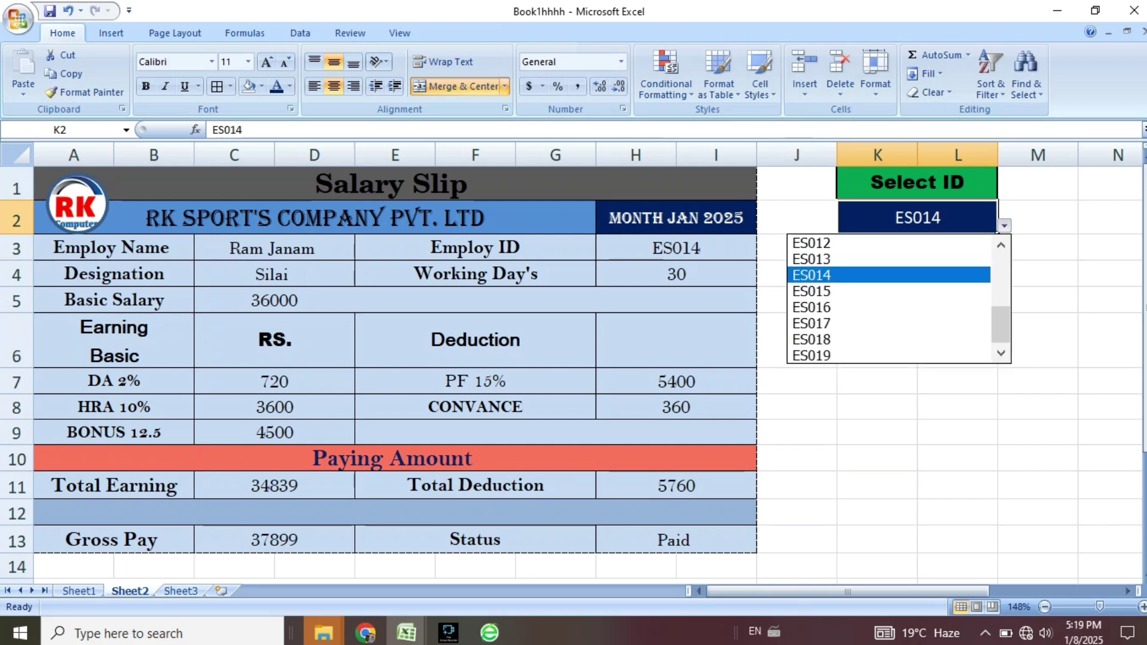
{"action": "left_click", "coordinate": [889, 251]}
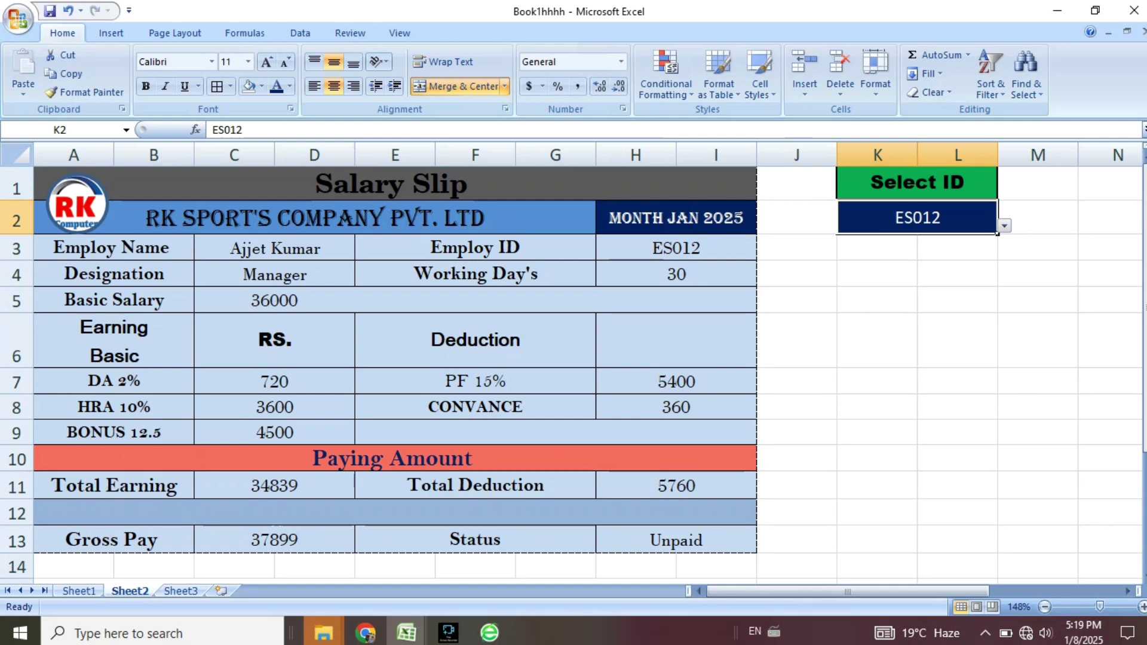
{"action": "scroll", "coordinate": [394, 358], "scroll_direction": "down", "scroll_amount": 2}
{"action": "scroll", "coordinate": [394, 358], "scroll_direction": "up", "scroll_amount": 2}
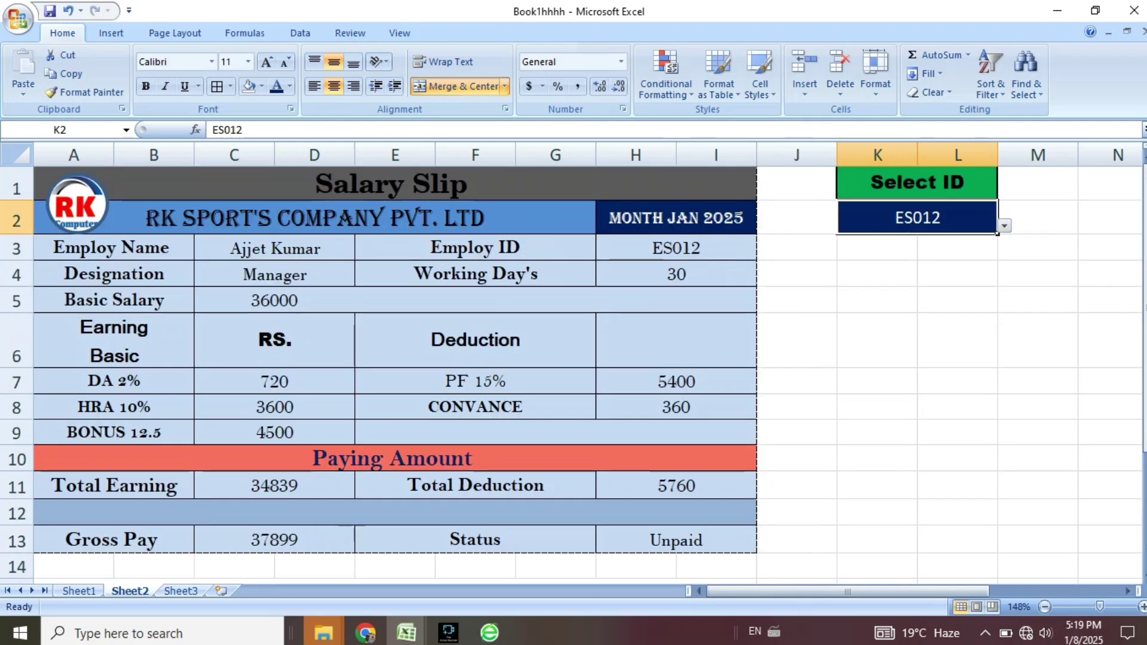
Apply All Borders to the whole slip from A1 down to row 15.
{"action": "scroll", "coordinate": [573, 358], "scroll_direction": "down", "scroll_amount": 2}
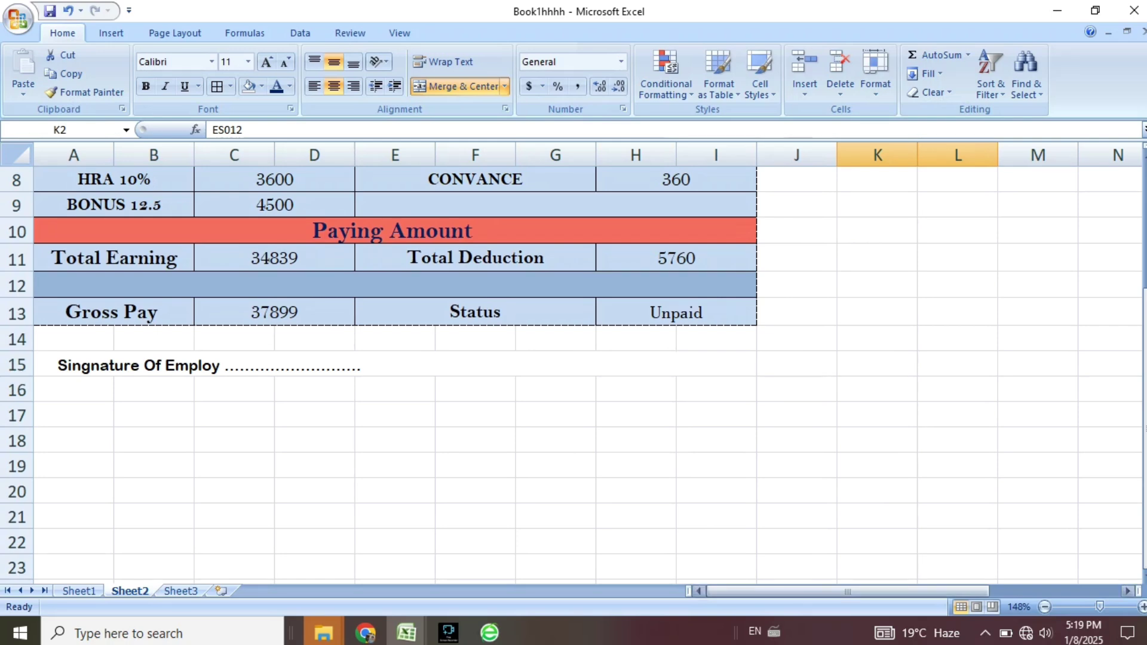
{"action": "left_click_drag", "start_coordinate": [1100, 607], "coordinate": [1099, 607]}
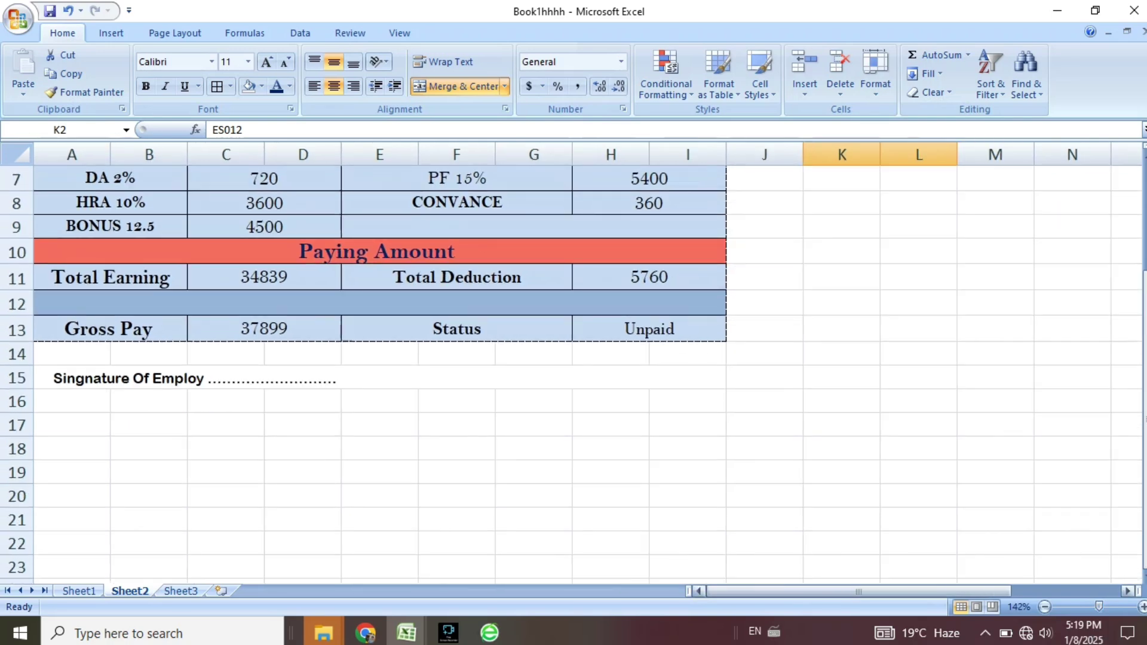
{"action": "scroll", "coordinate": [574, 359], "scroll_direction": "up", "scroll_amount": 2}
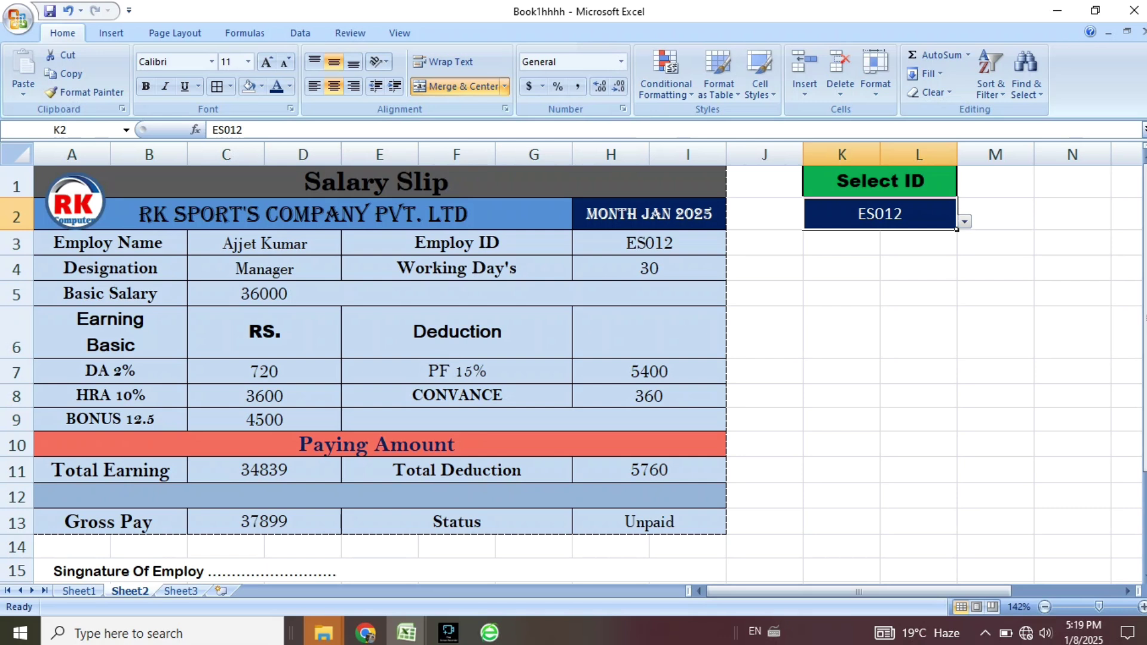
{"action": "left_click_drag", "start_coordinate": [383, 182], "coordinate": [442, 571]}
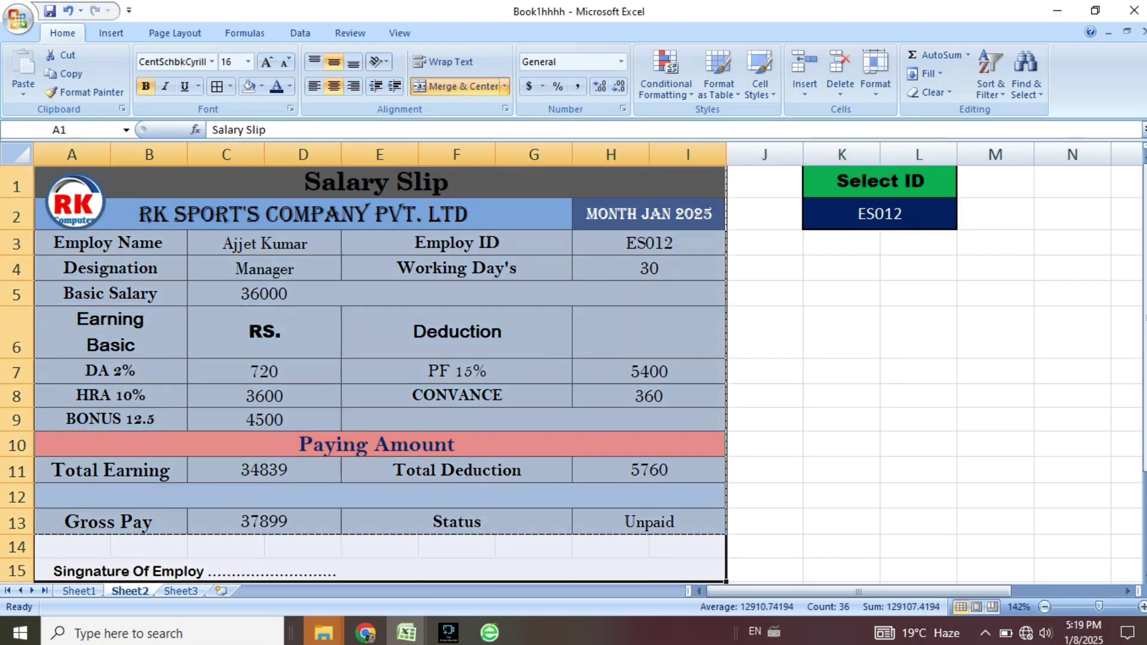
{"action": "left_click", "coordinate": [216, 86]}
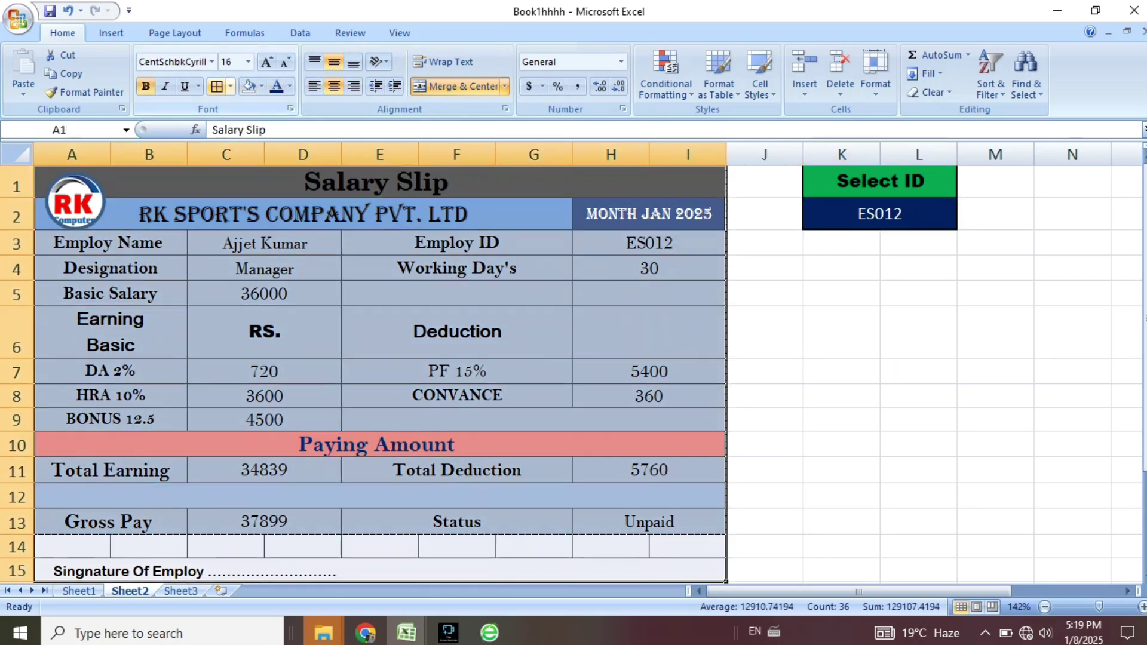
{"action": "left_click", "coordinate": [919, 396]}
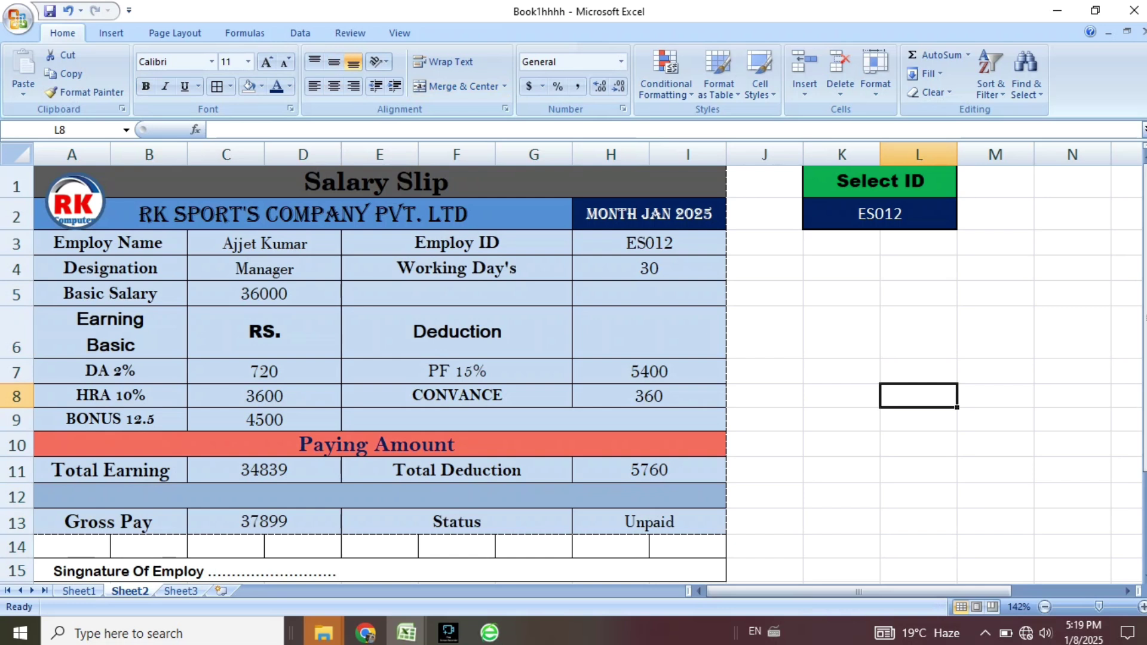
Merge the blank row 14 into a single cell across A14:I14.
{"action": "scroll", "coordinate": [573, 373], "scroll_direction": "down", "scroll_amount": 2}
{"action": "left_click_drag", "start_coordinate": [72, 329], "coordinate": [682, 330]}
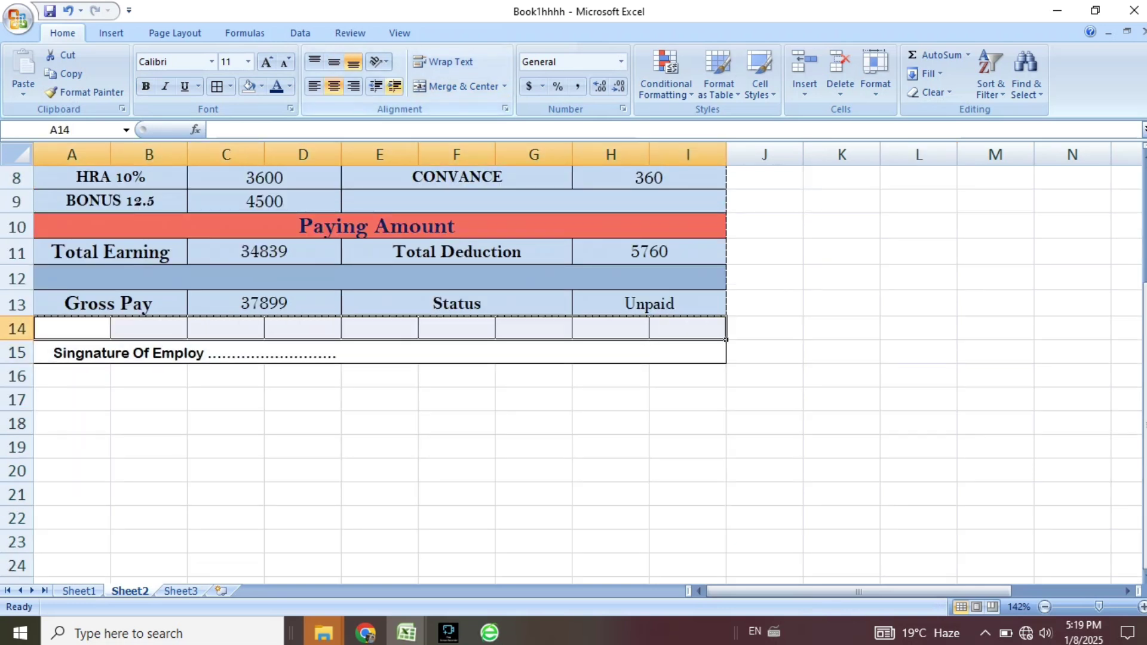
{"action": "left_click", "coordinate": [457, 86]}
{"action": "left_click", "coordinate": [457, 86]}
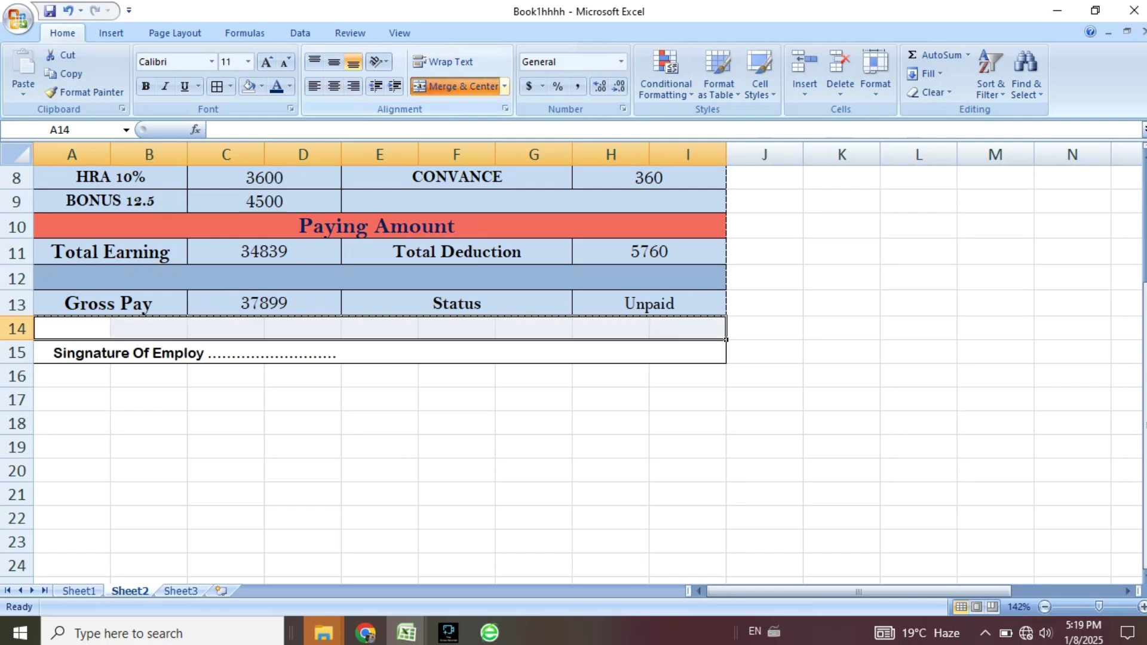
{"action": "left_click", "coordinate": [457, 87]}
{"action": "left_click", "coordinate": [611, 423]}
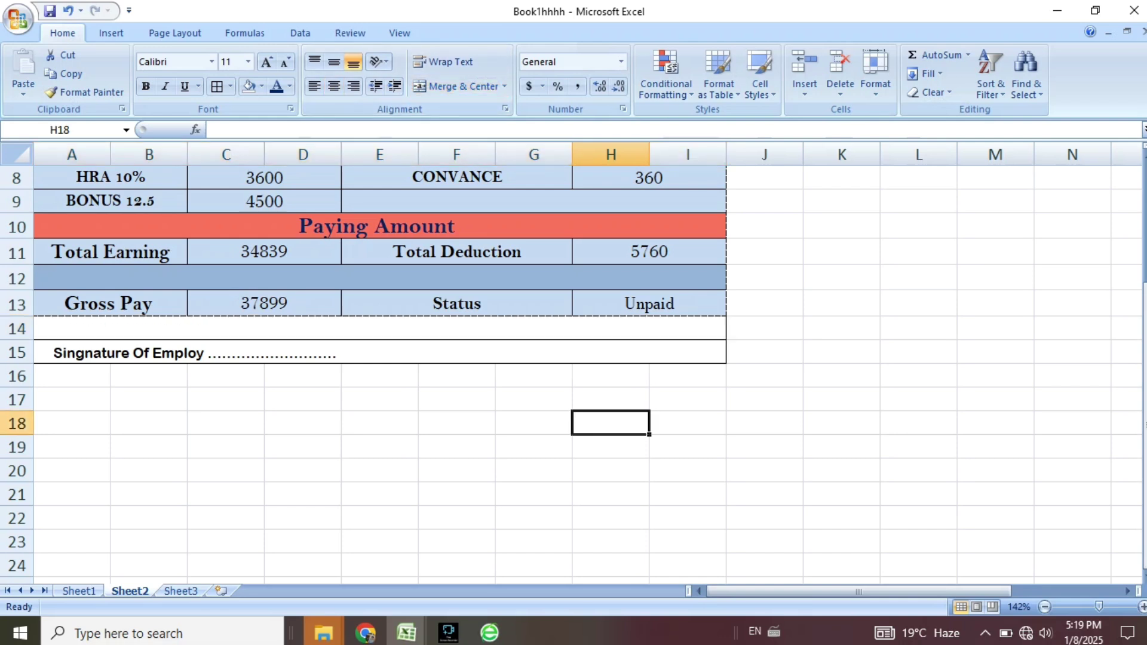
{"action": "left_click", "coordinate": [239, 352]}
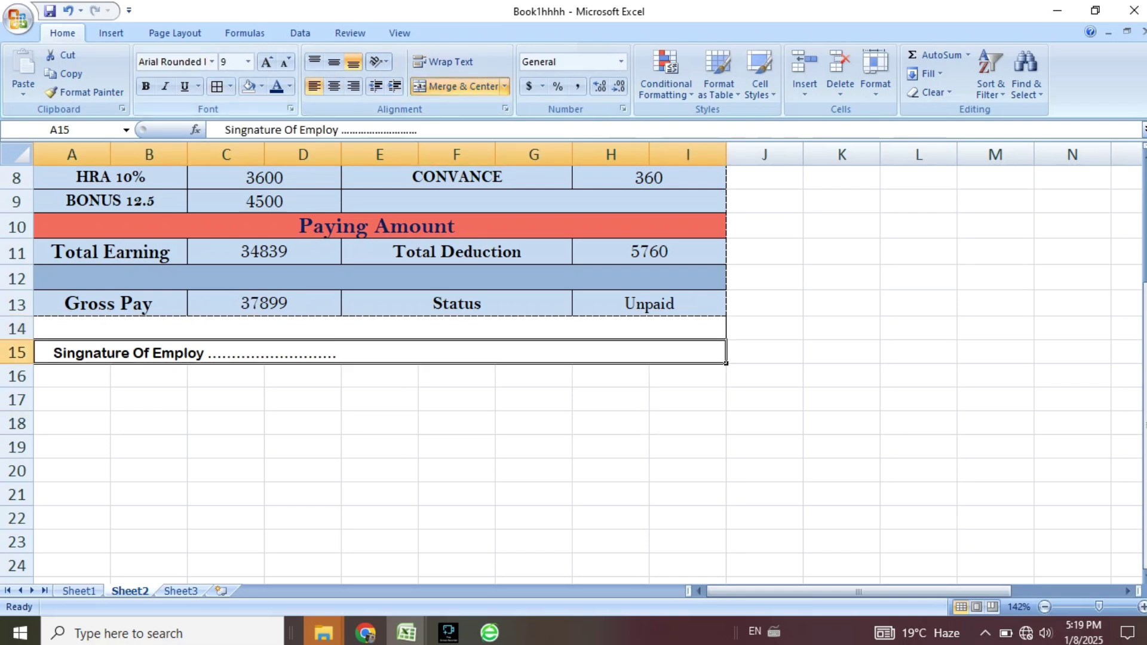